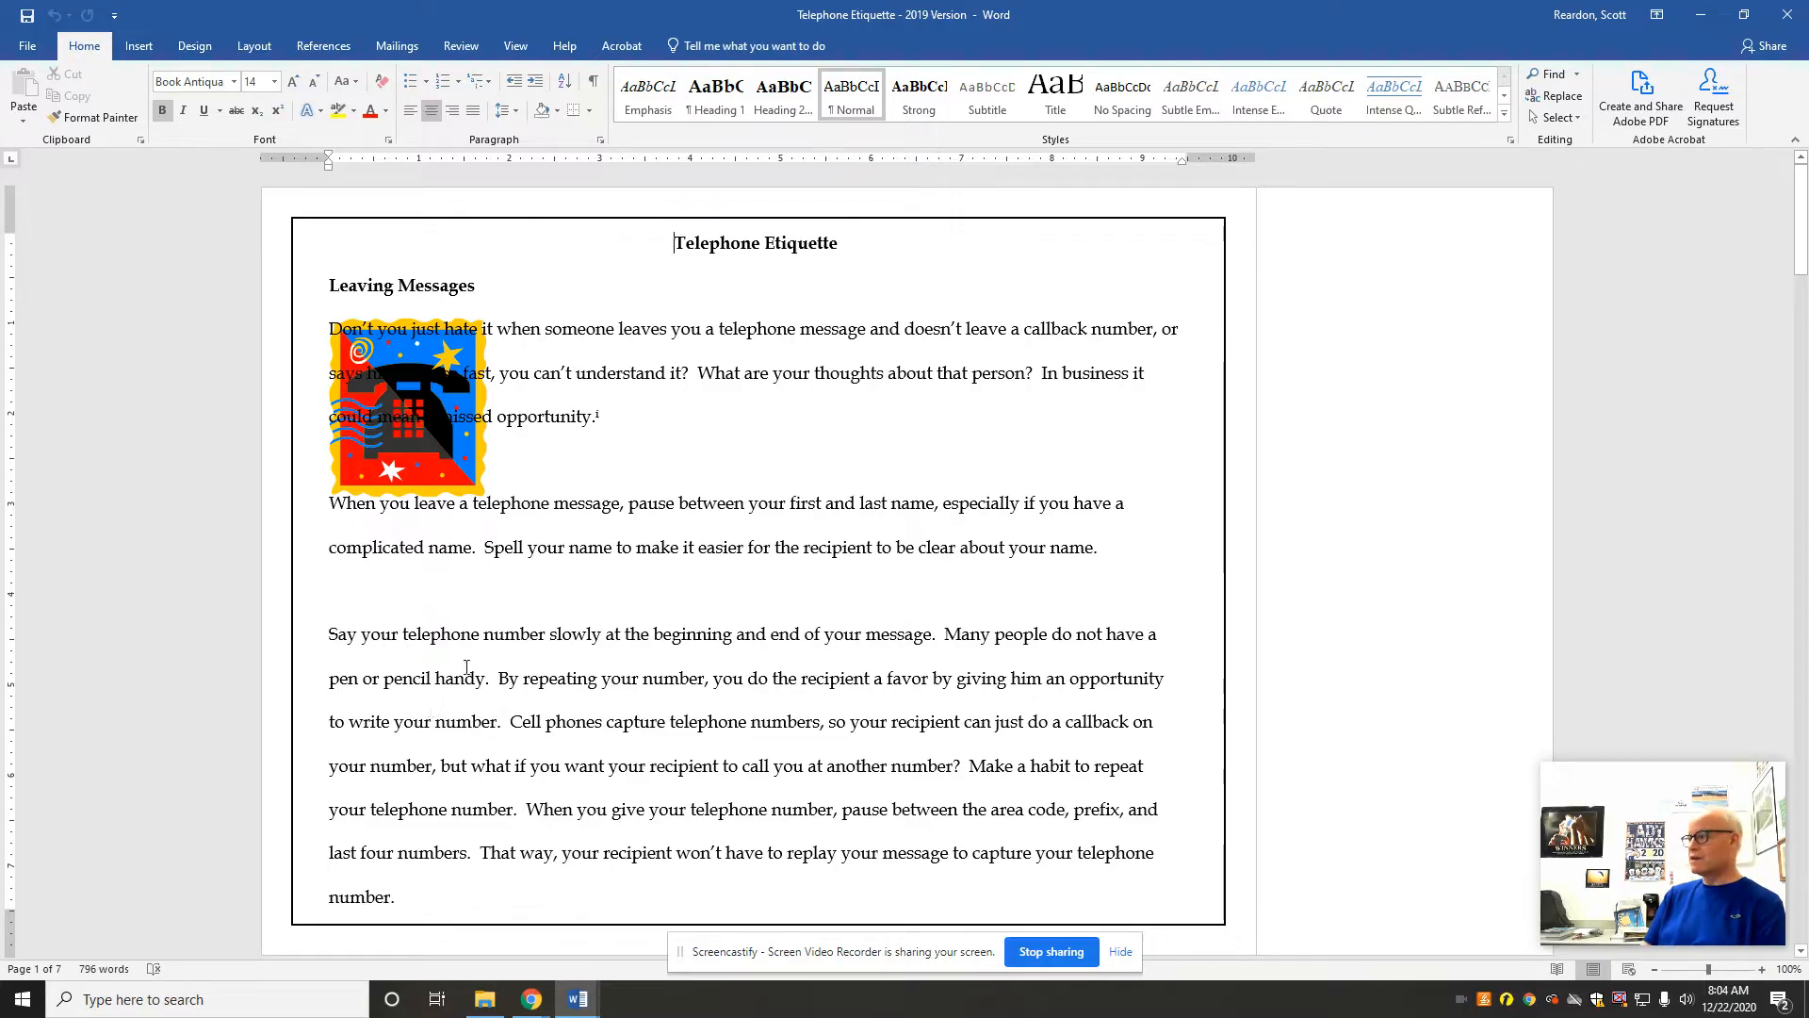
Step: Turn off the proofing option that marks grammar errors as you type, and apply the changed options
left_click(28, 47)
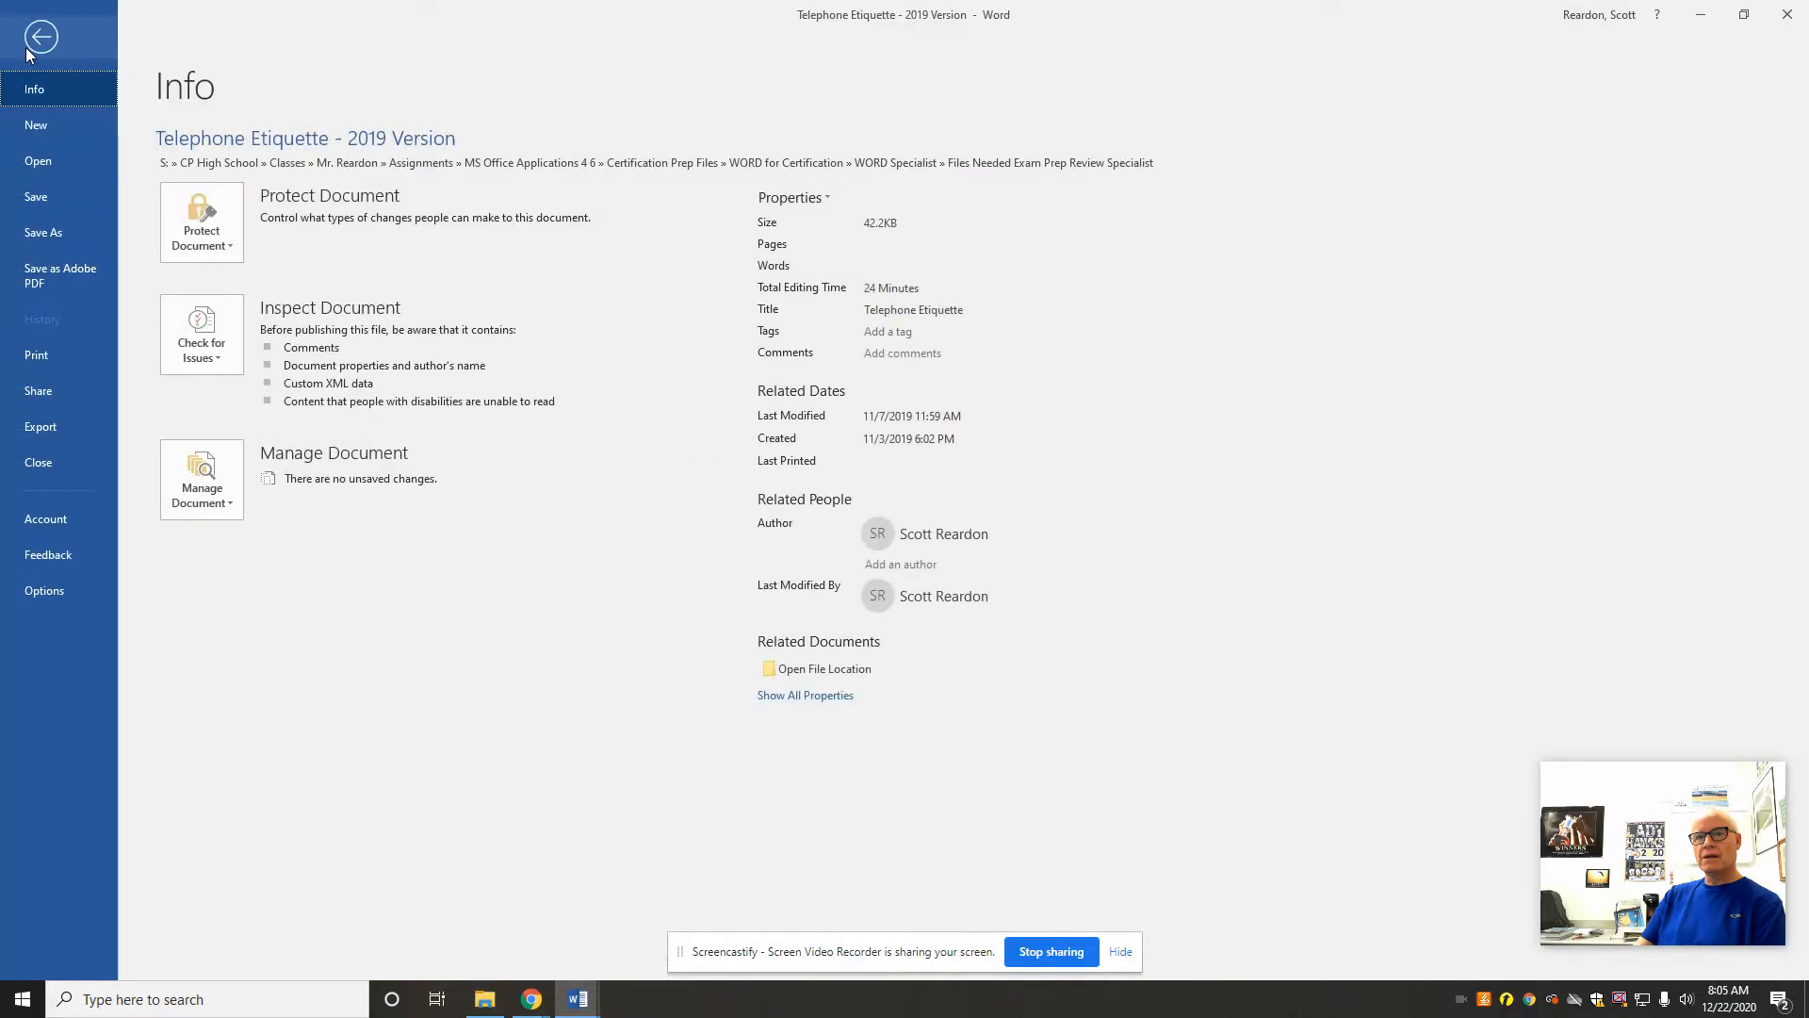
left_click(45, 590)
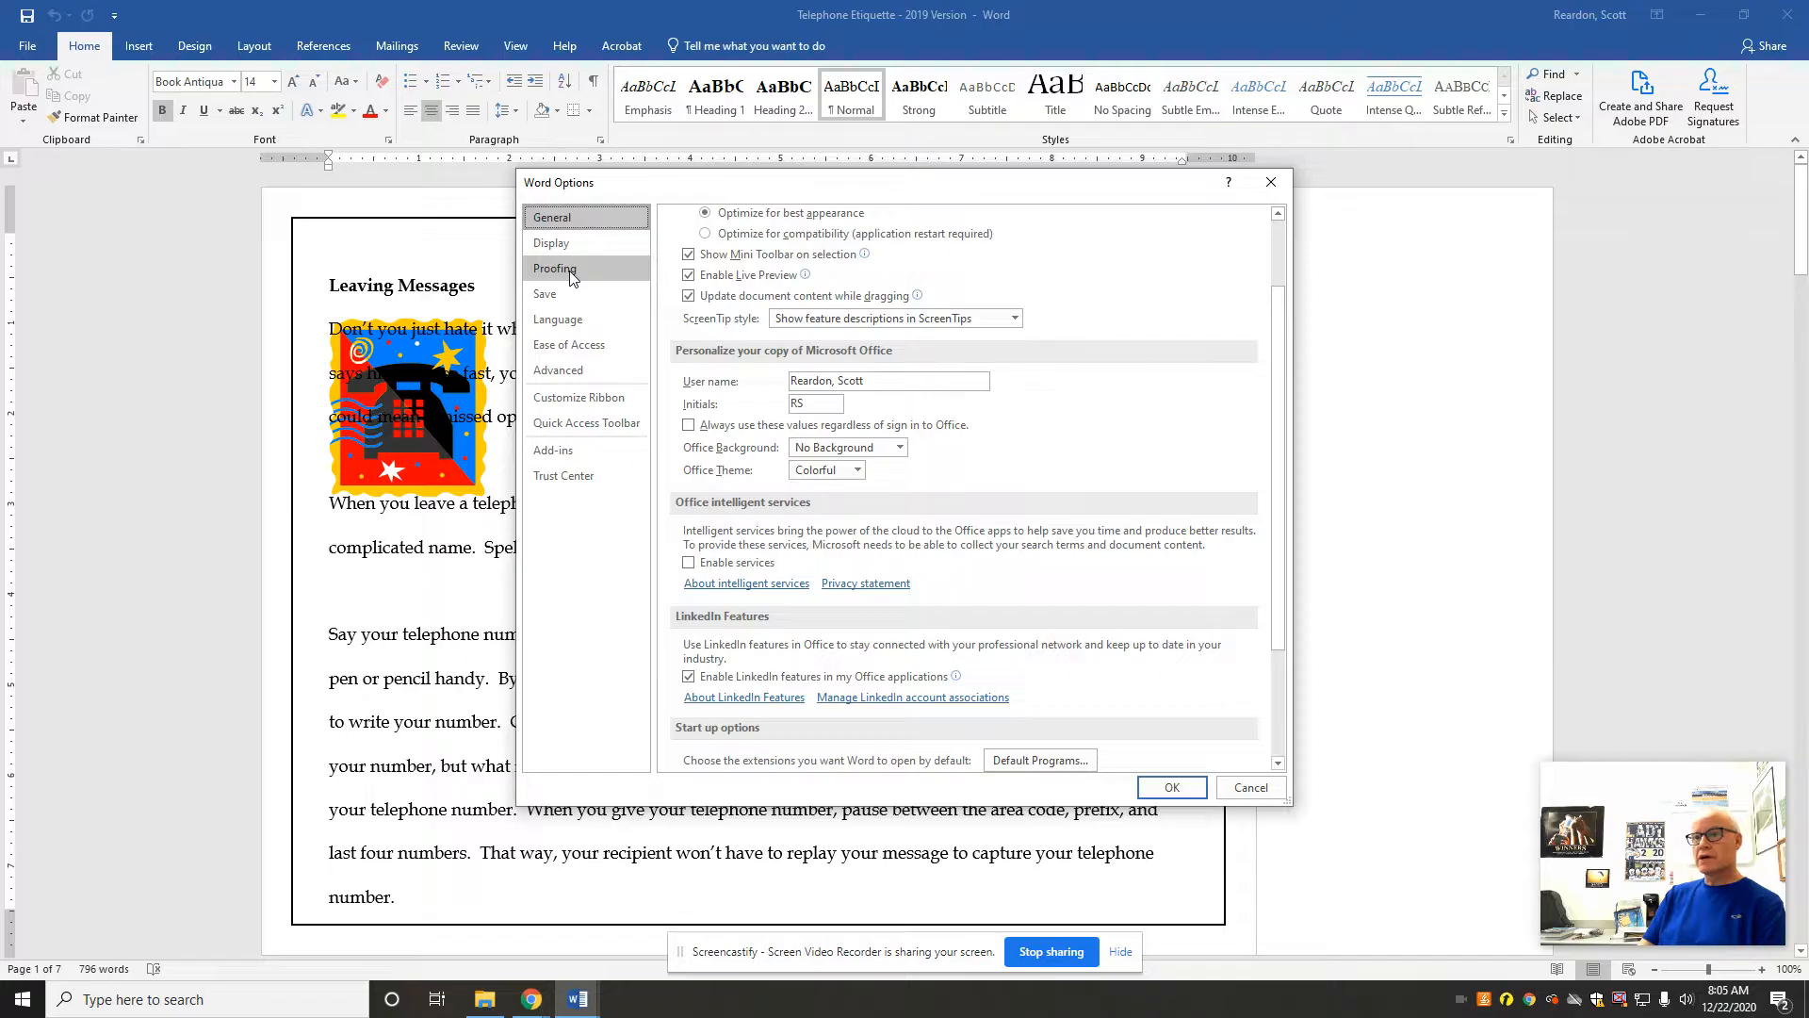
left_click(570, 273)
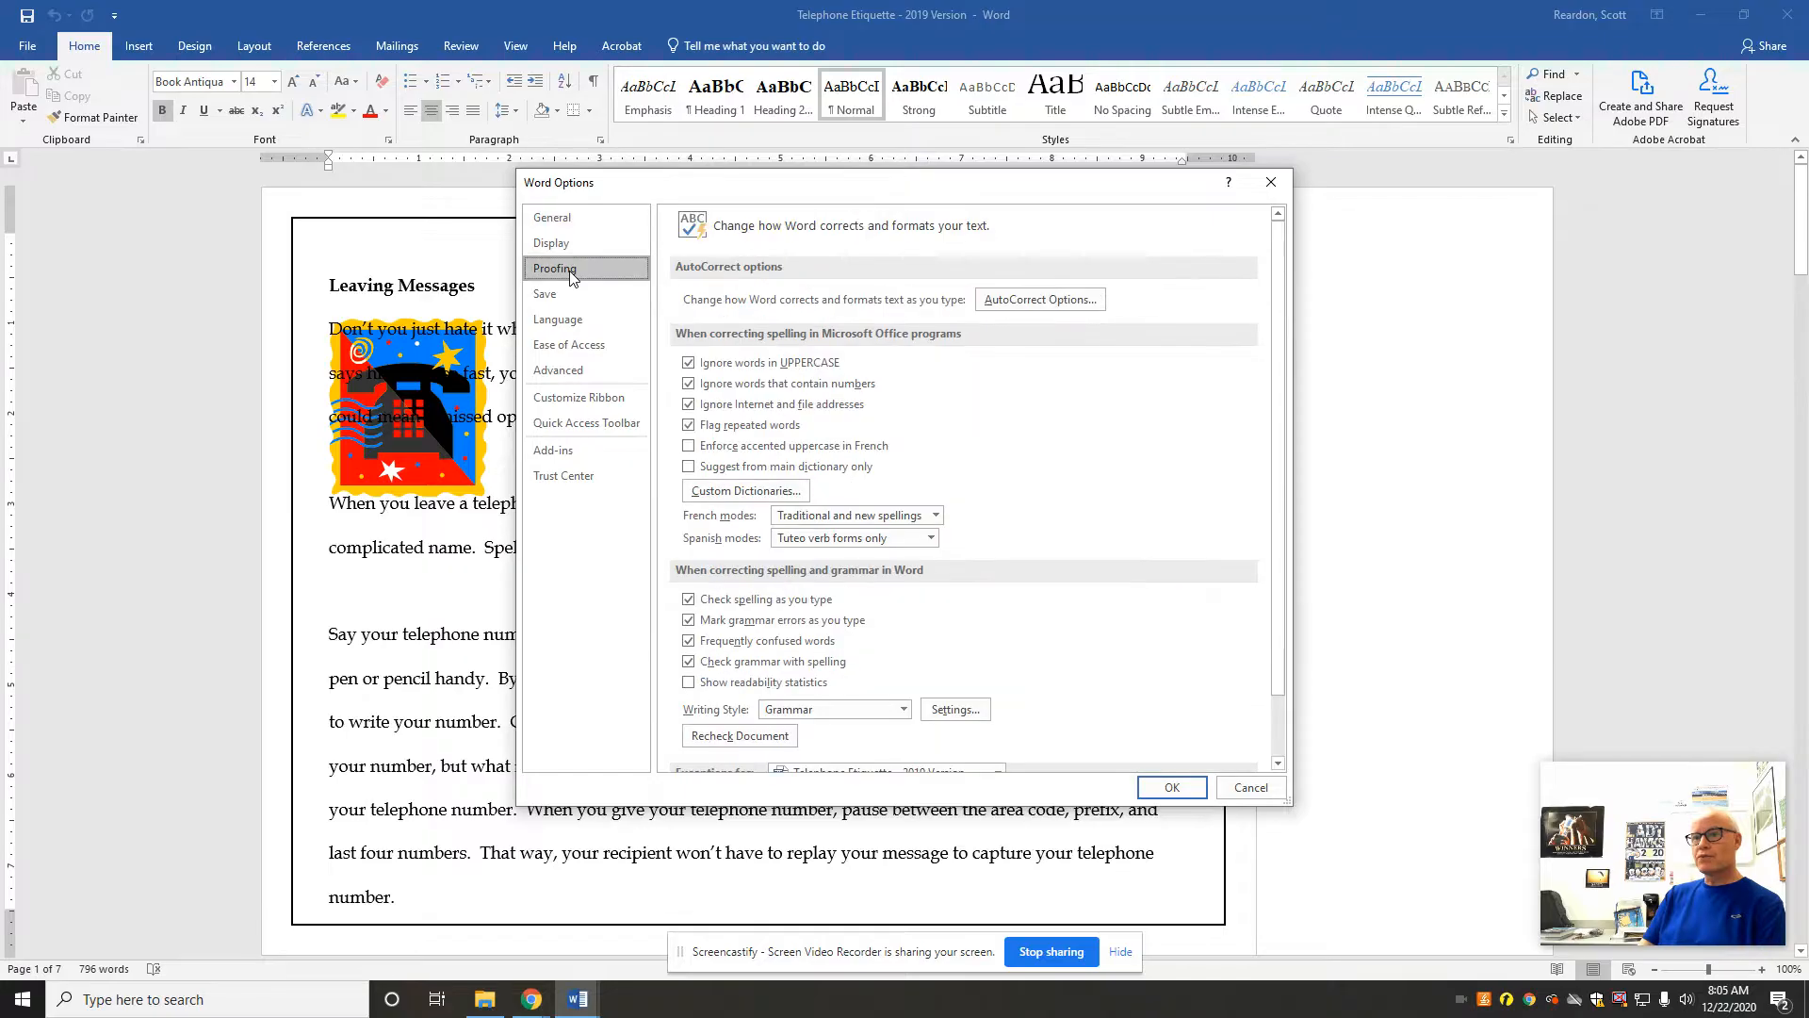
left_click(689, 621)
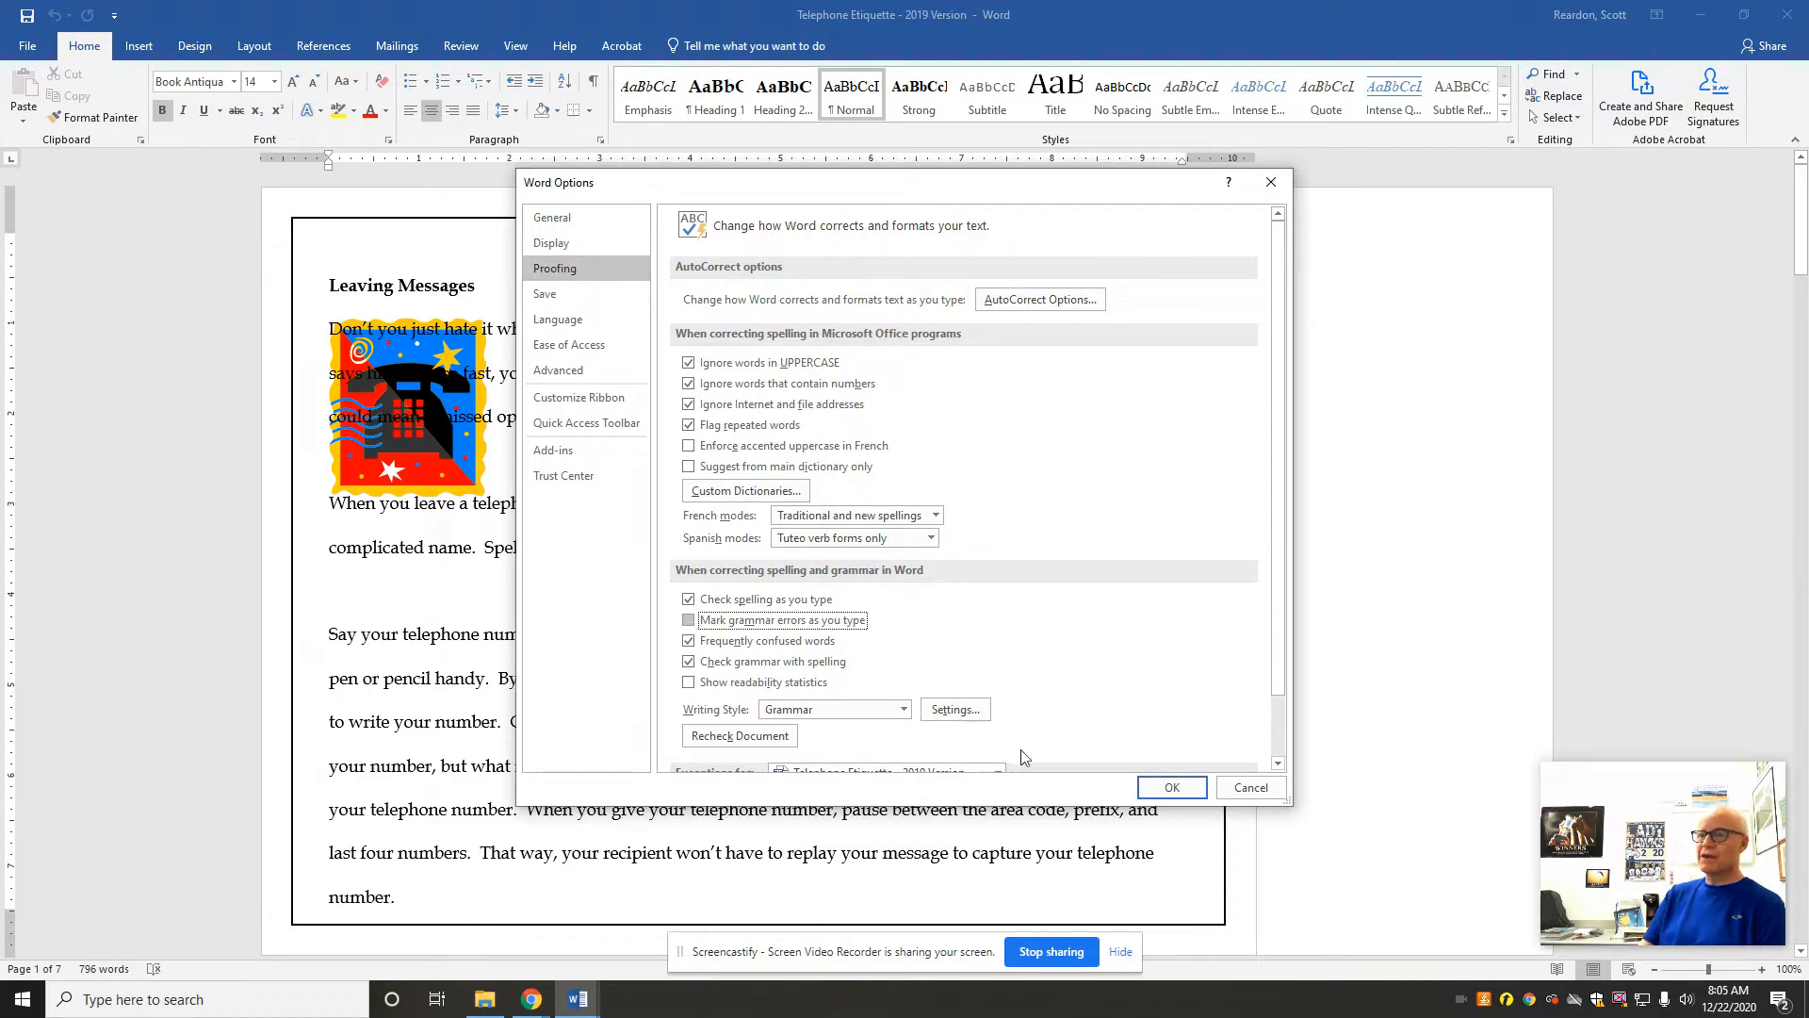
left_click(1168, 789)
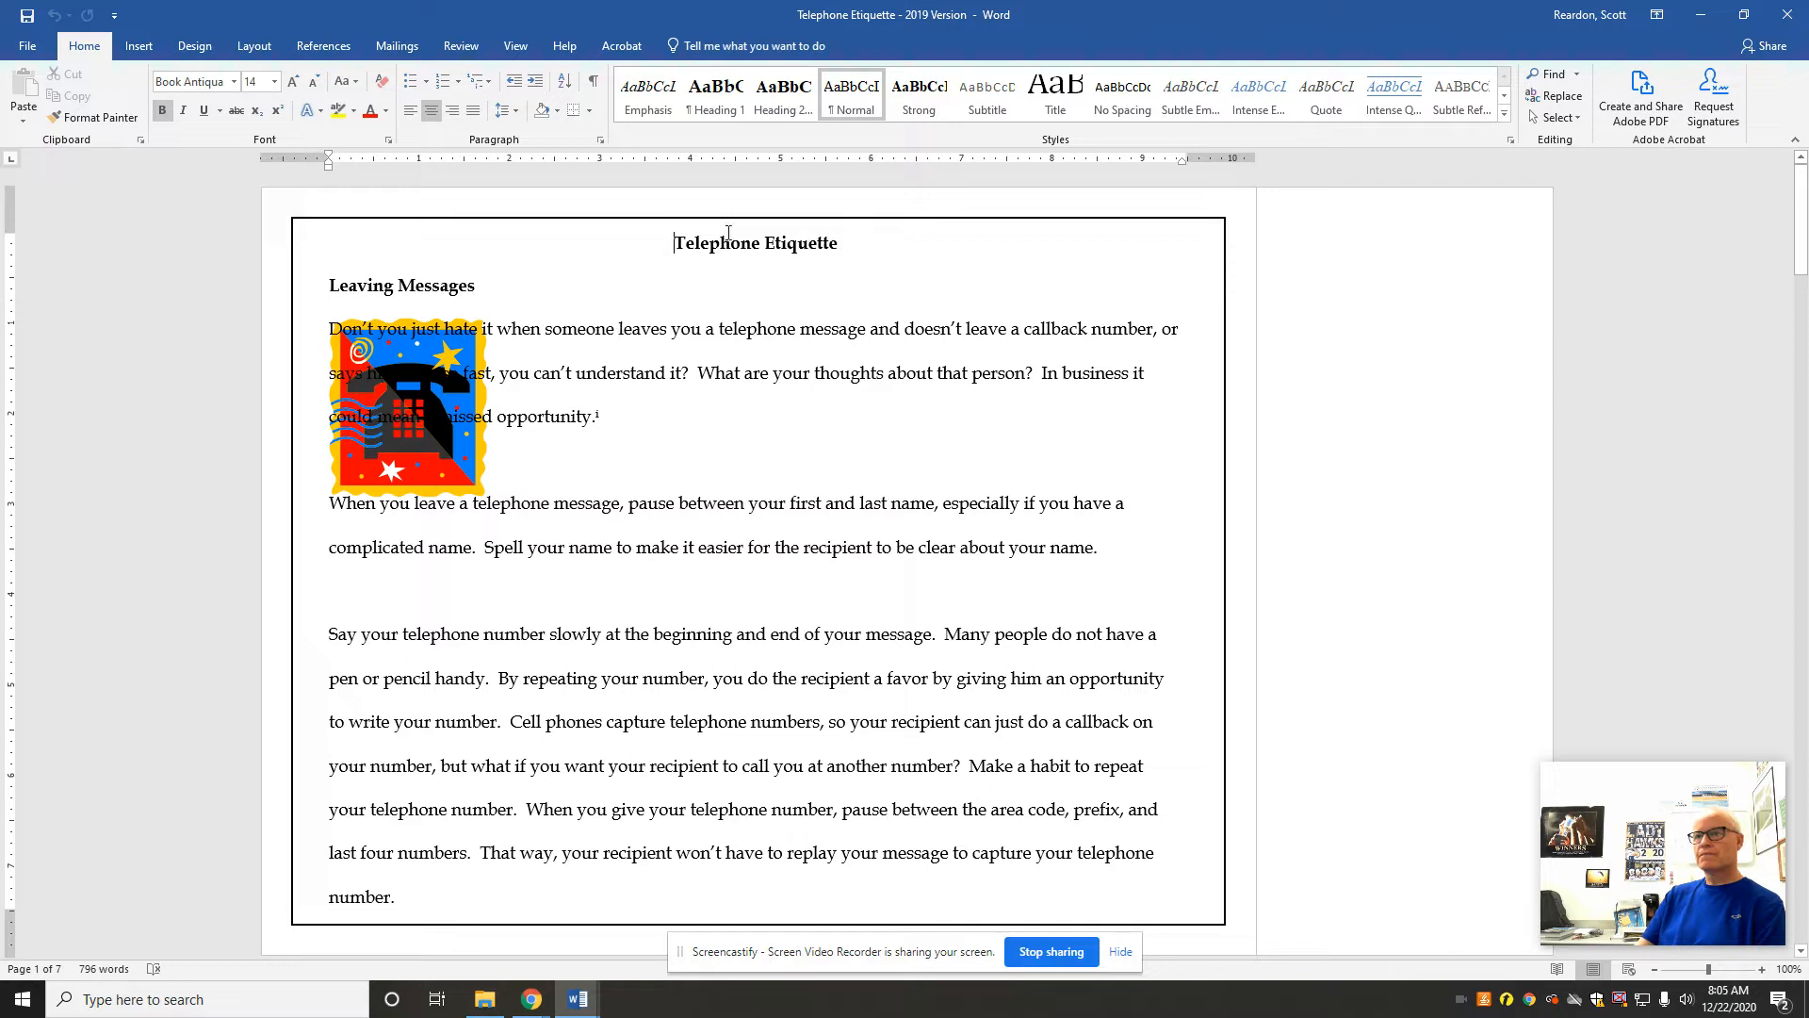
Step: Replace all occurrences of "diminish" with "lose" throughout the document
left_click(1561, 98)
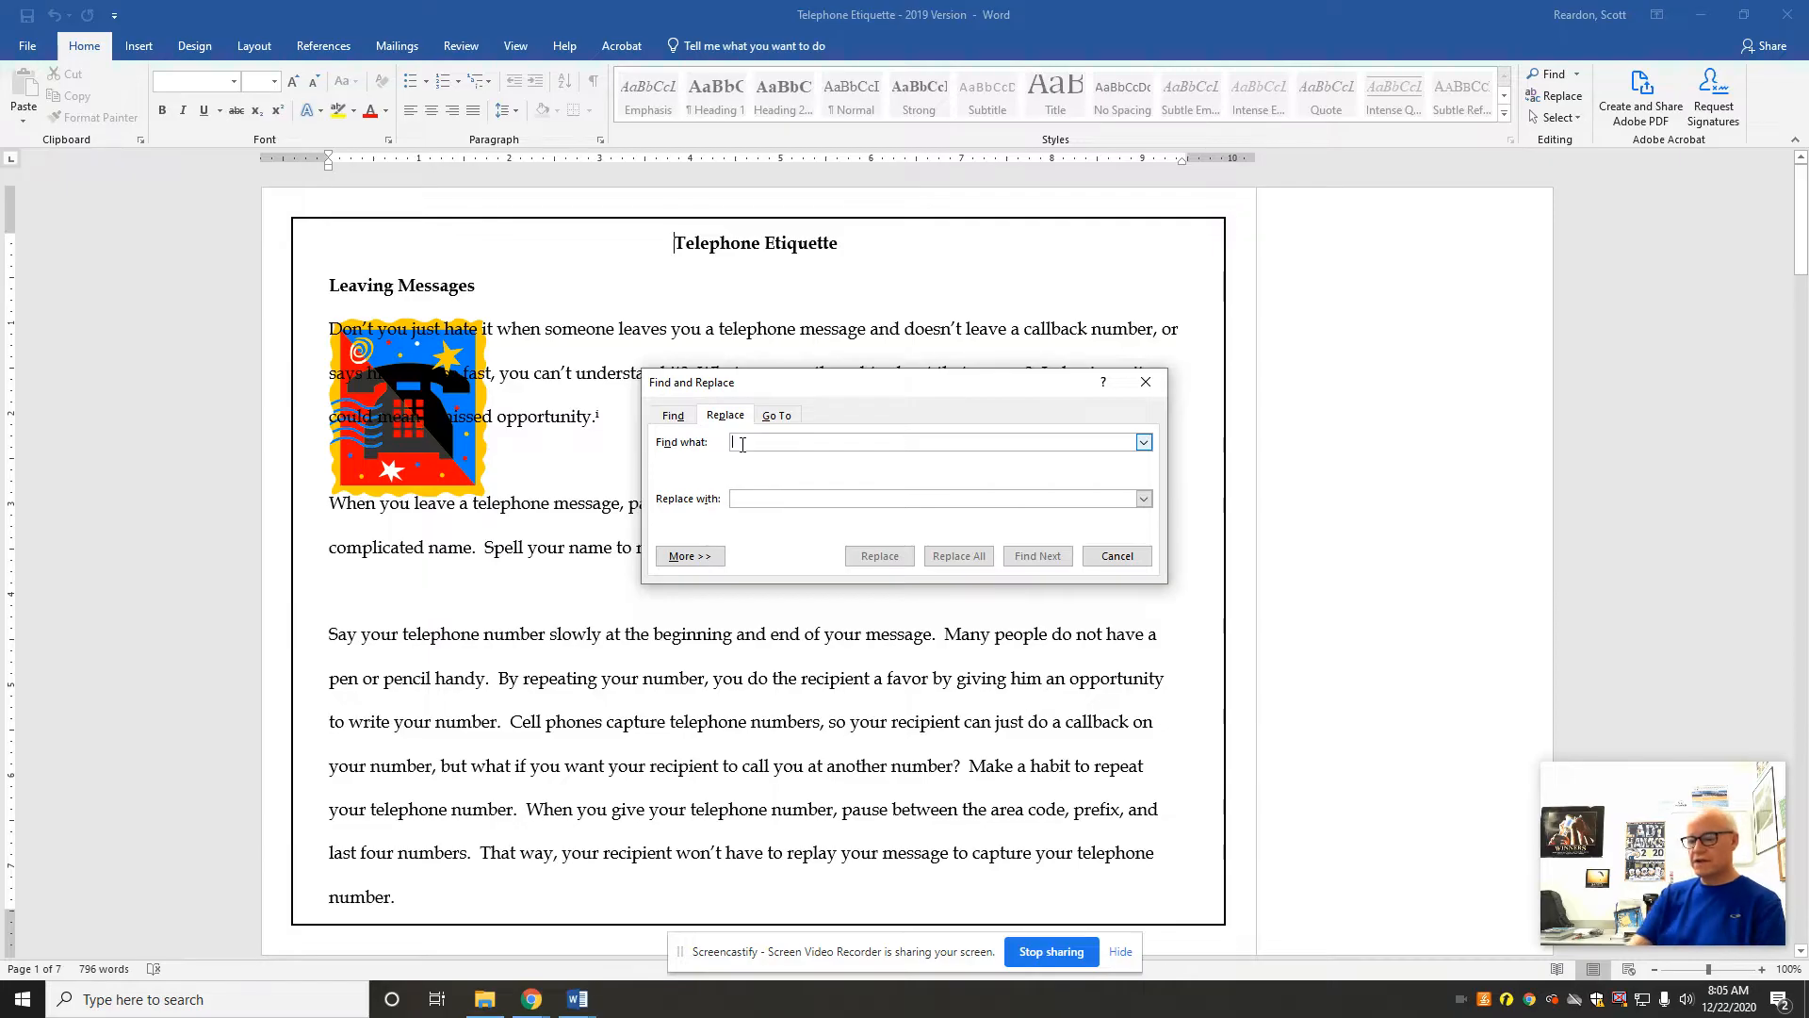
type("diminish")
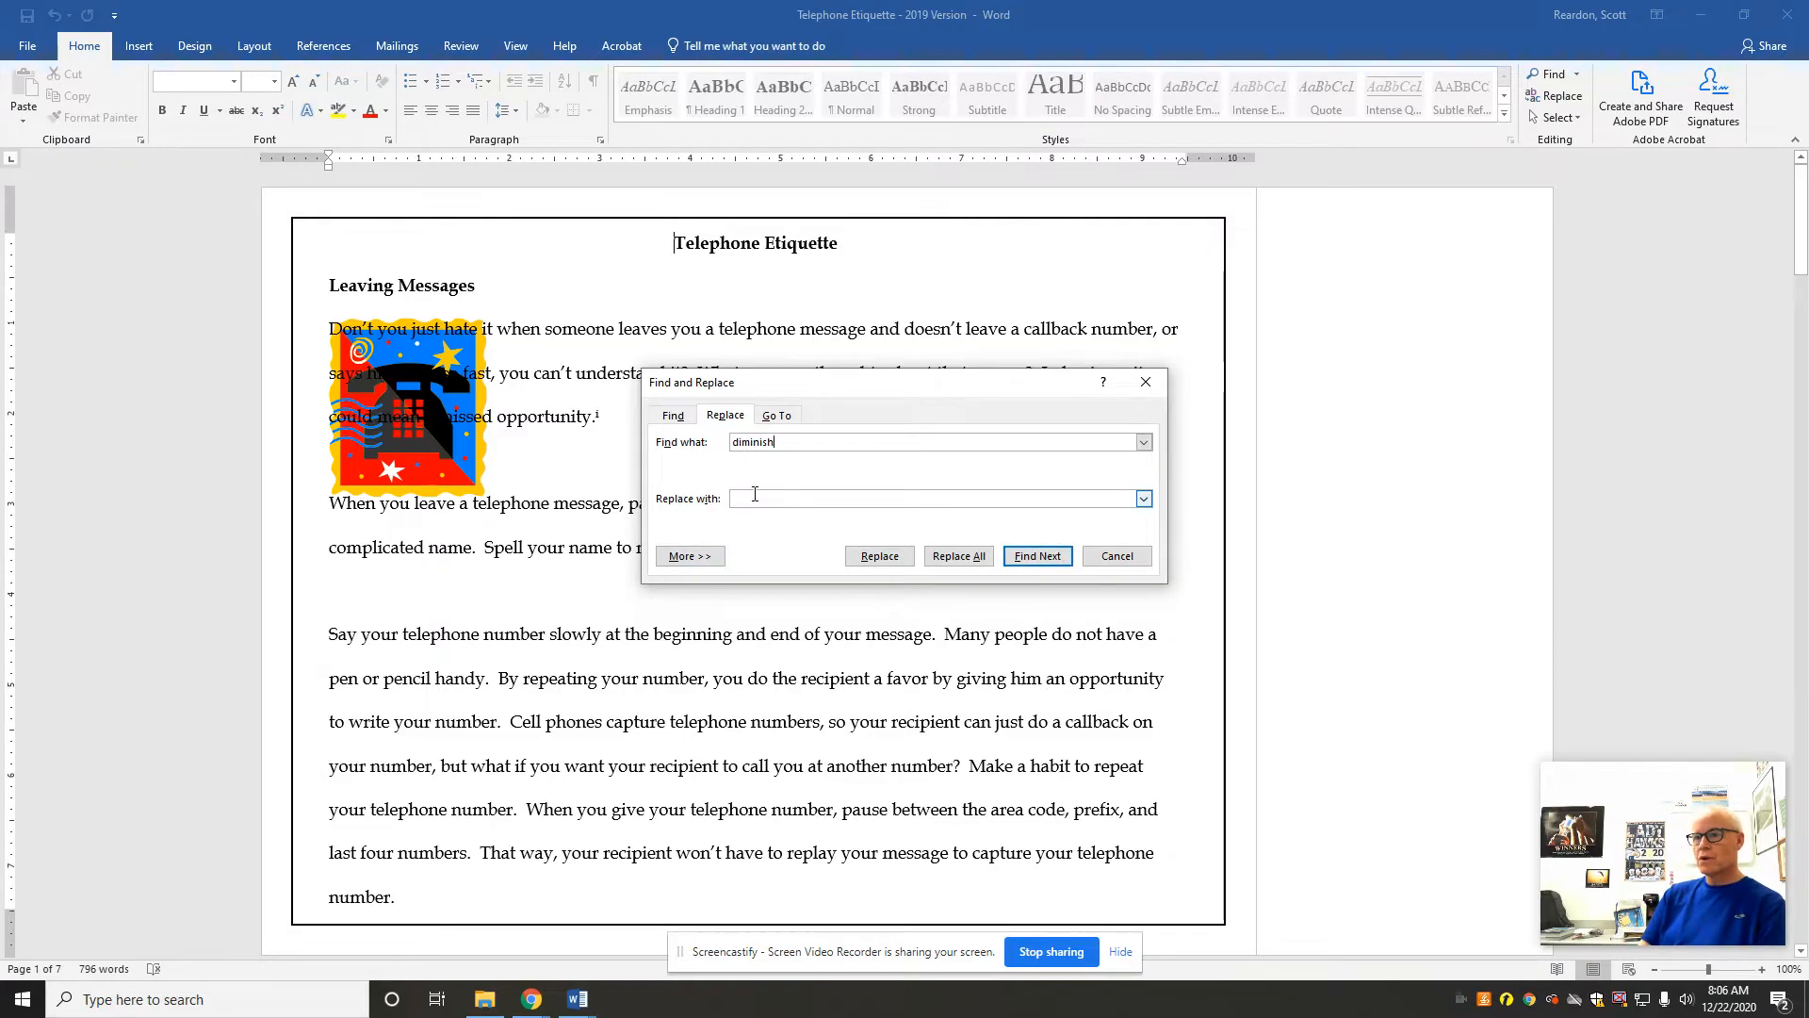
left_click(755, 496)
type("lose")
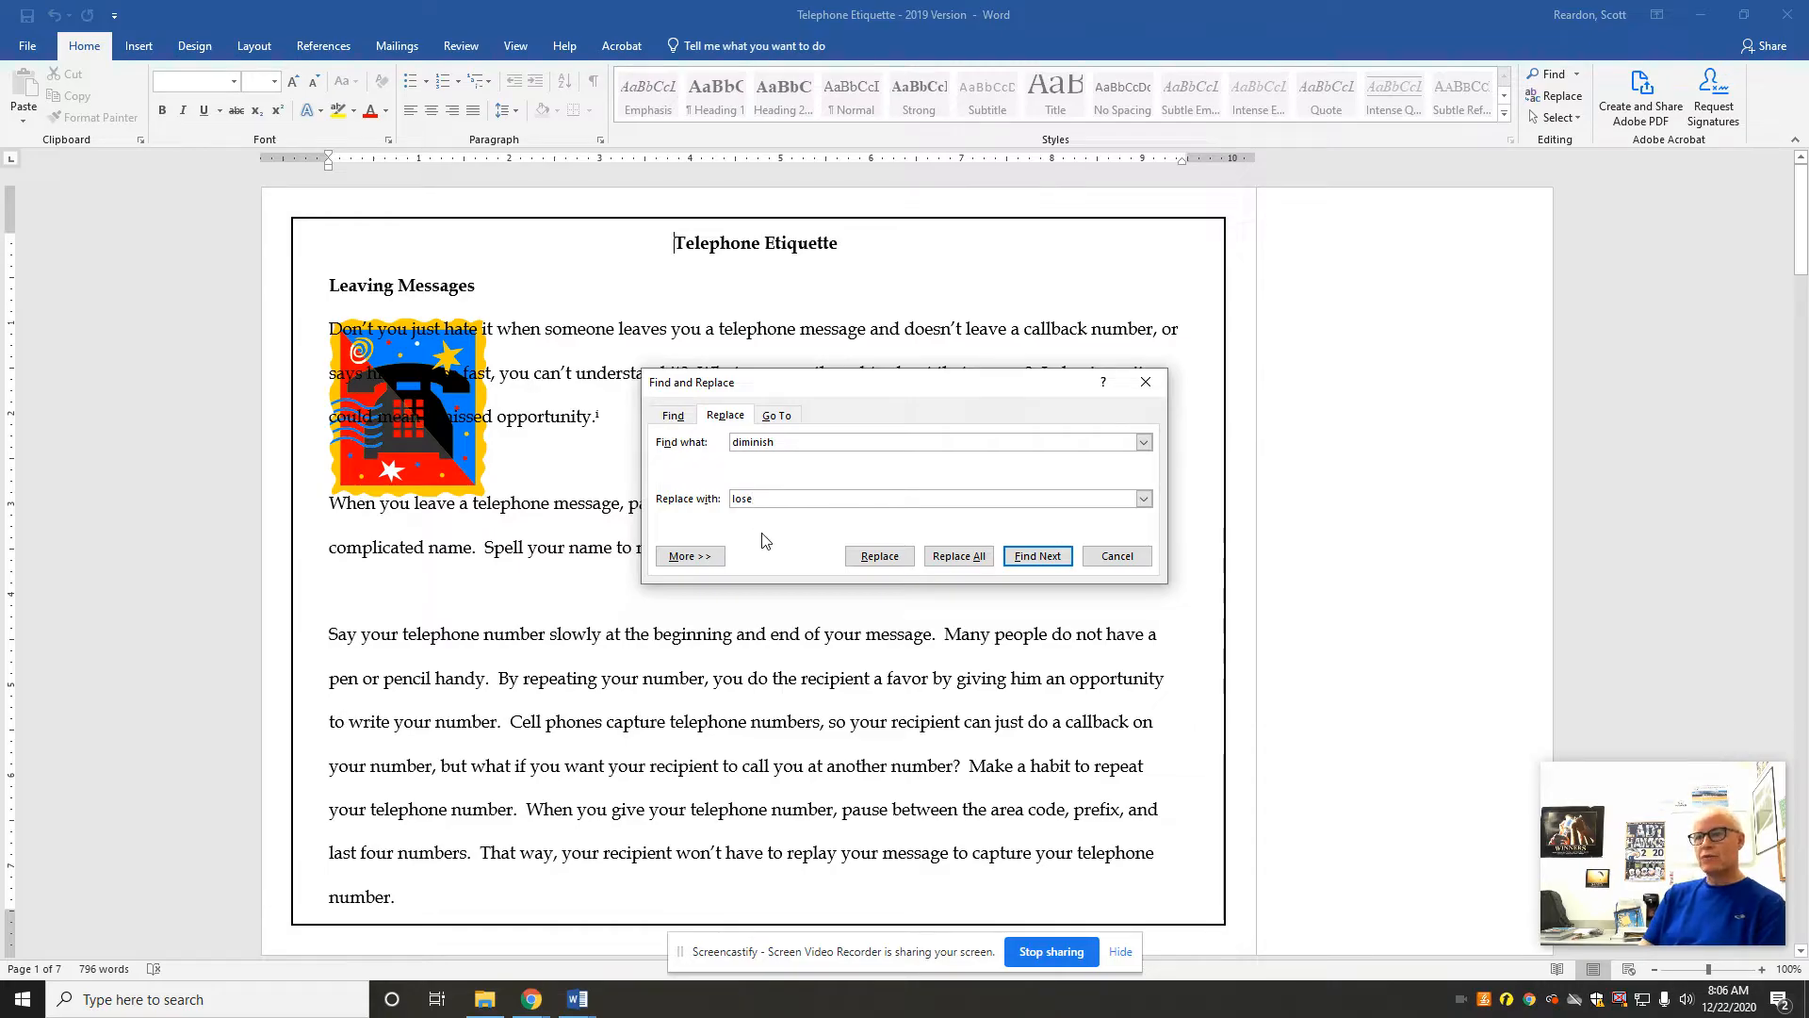
left_click(955, 557)
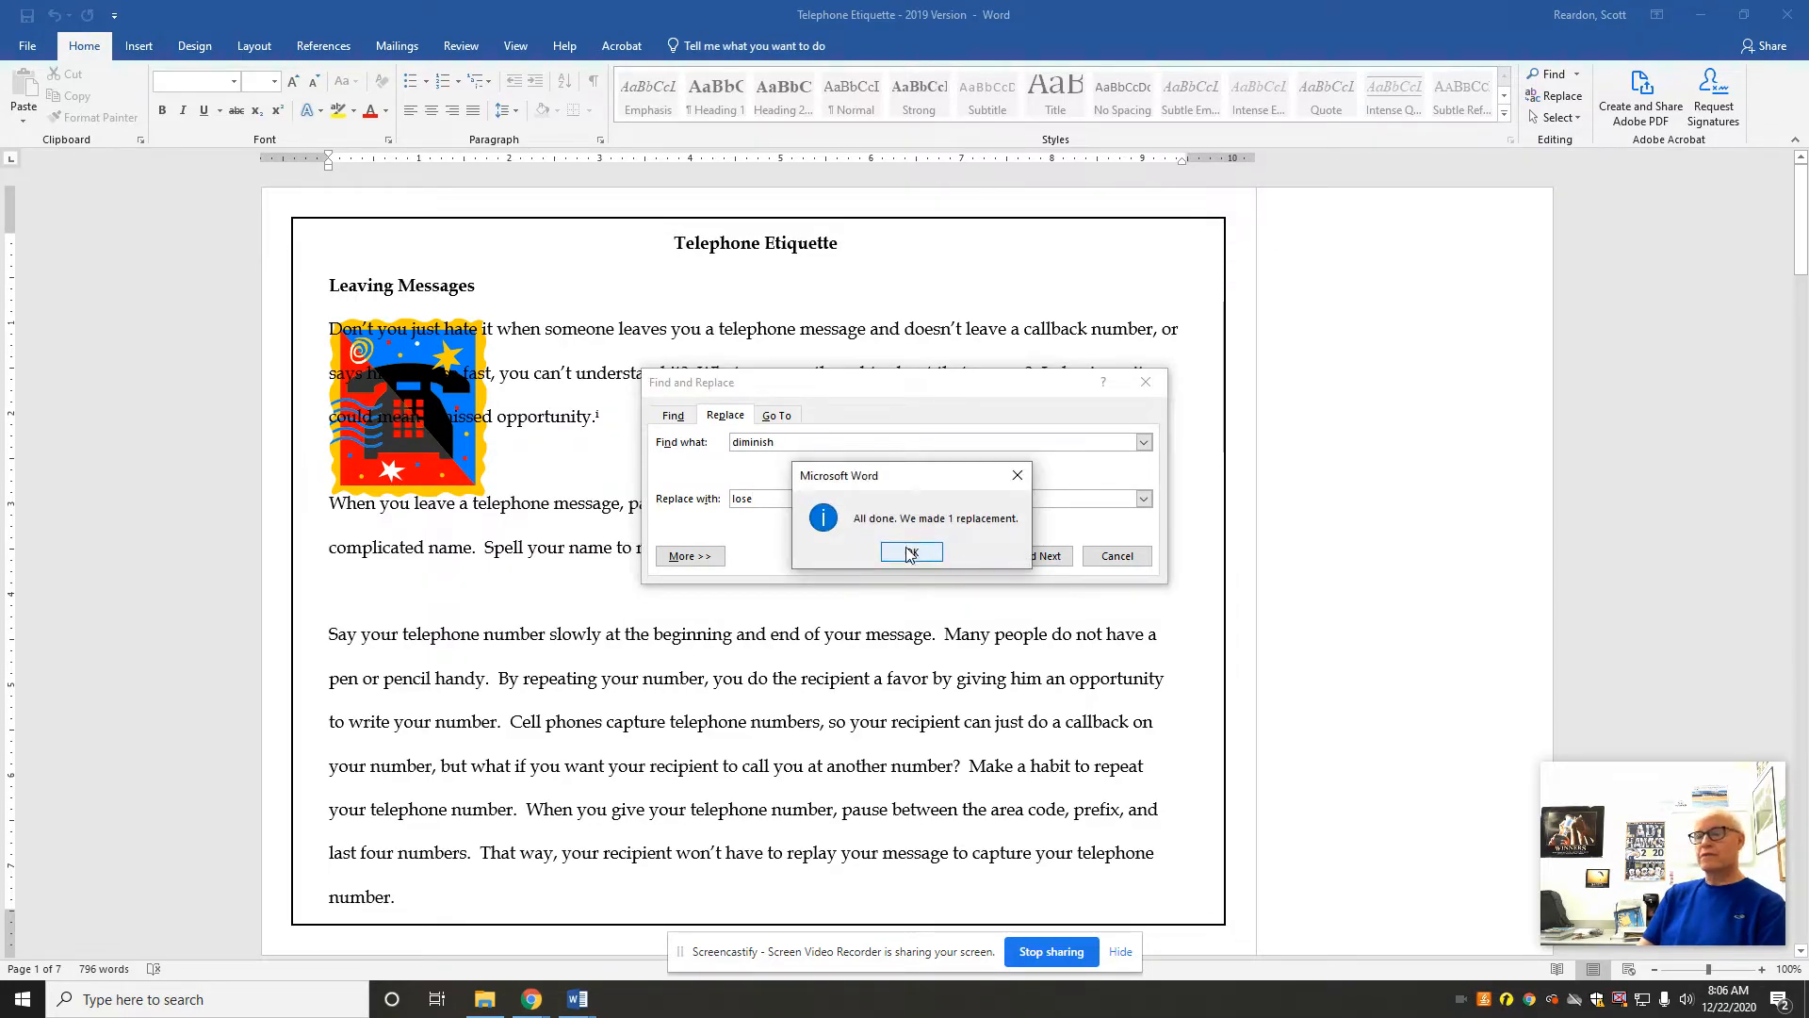
left_click(911, 553)
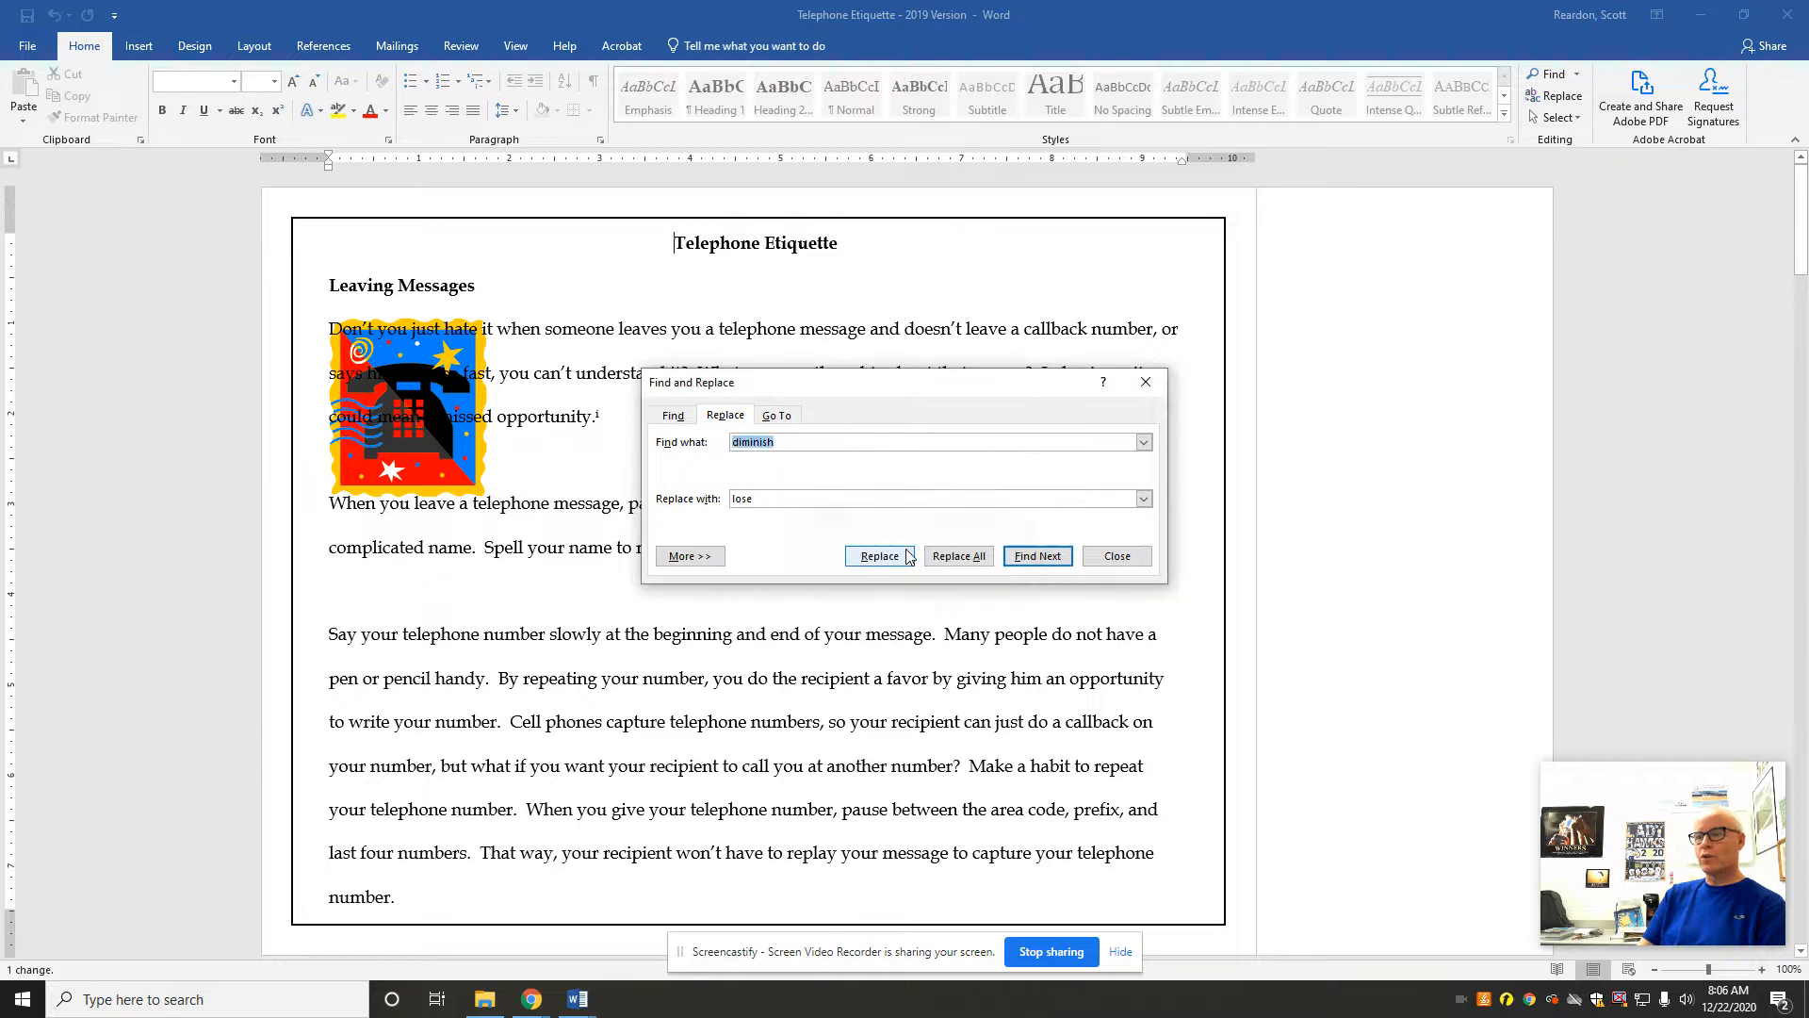
left_click(1117, 556)
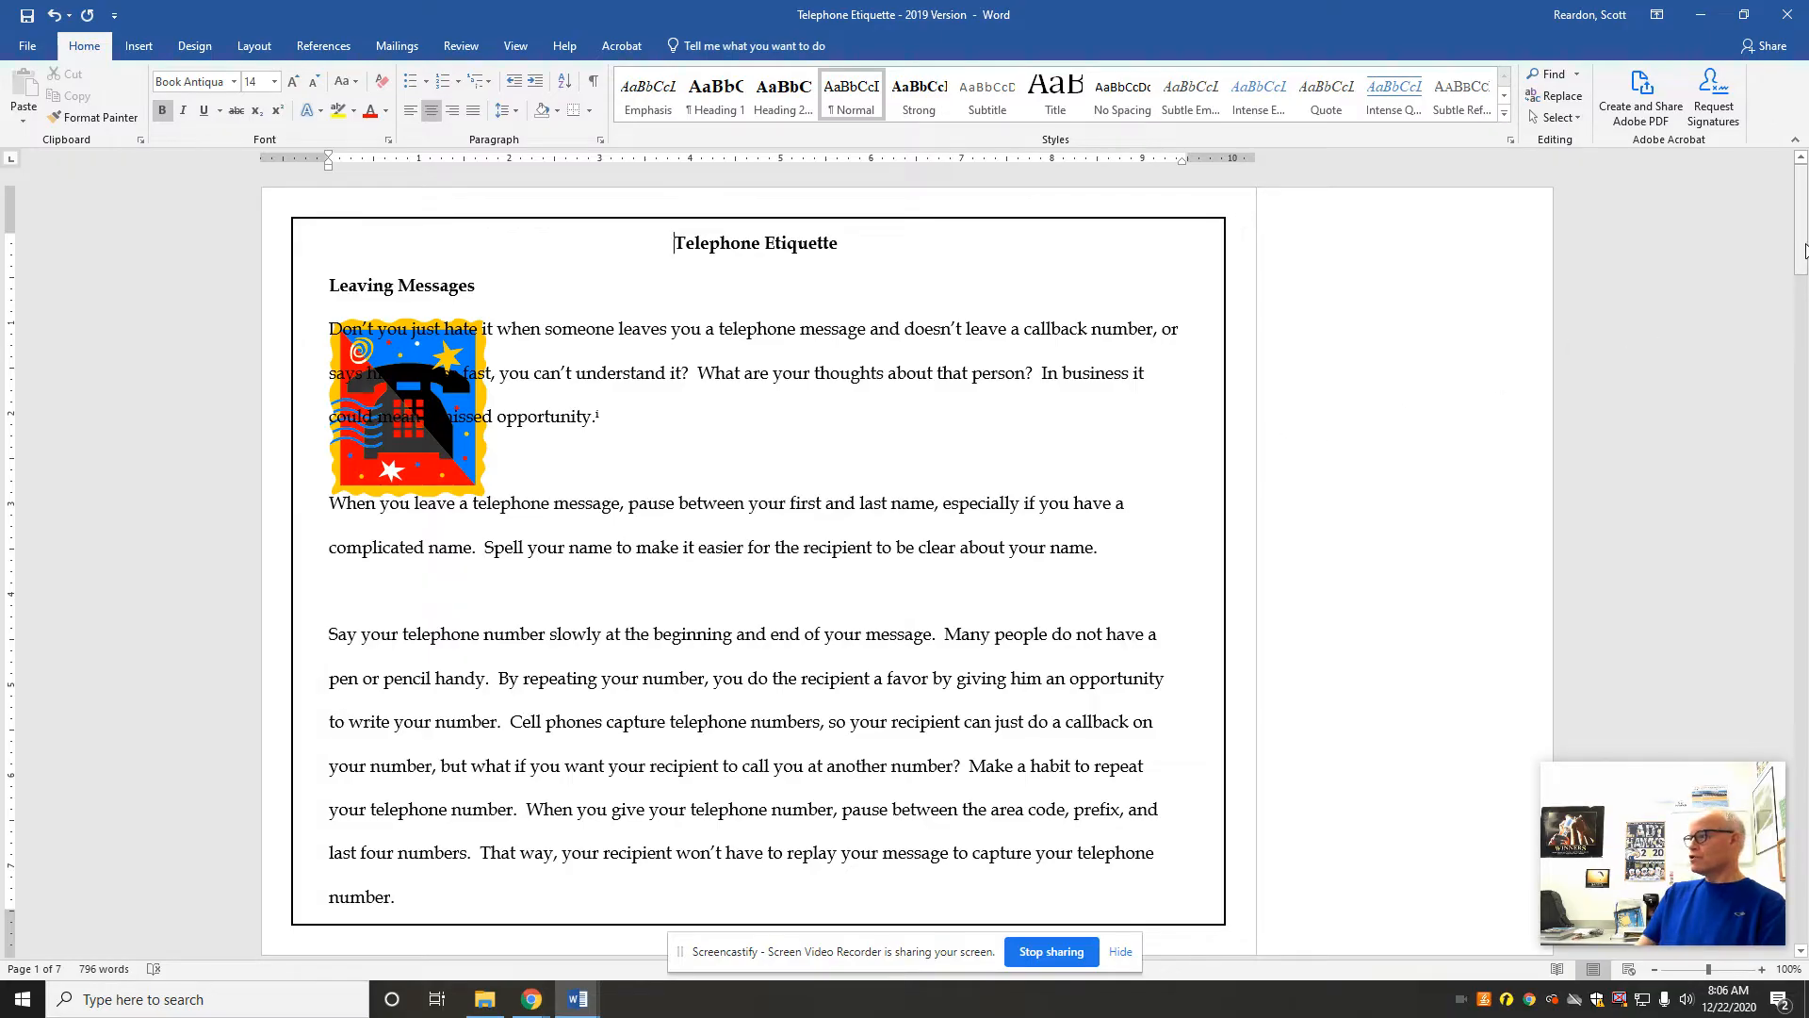
Step: Merge the cells of the CARRIER INFORMATION row in the cellular providers table and apply Align Center to its text
left_click_drag(1804, 250, 1797, 754)
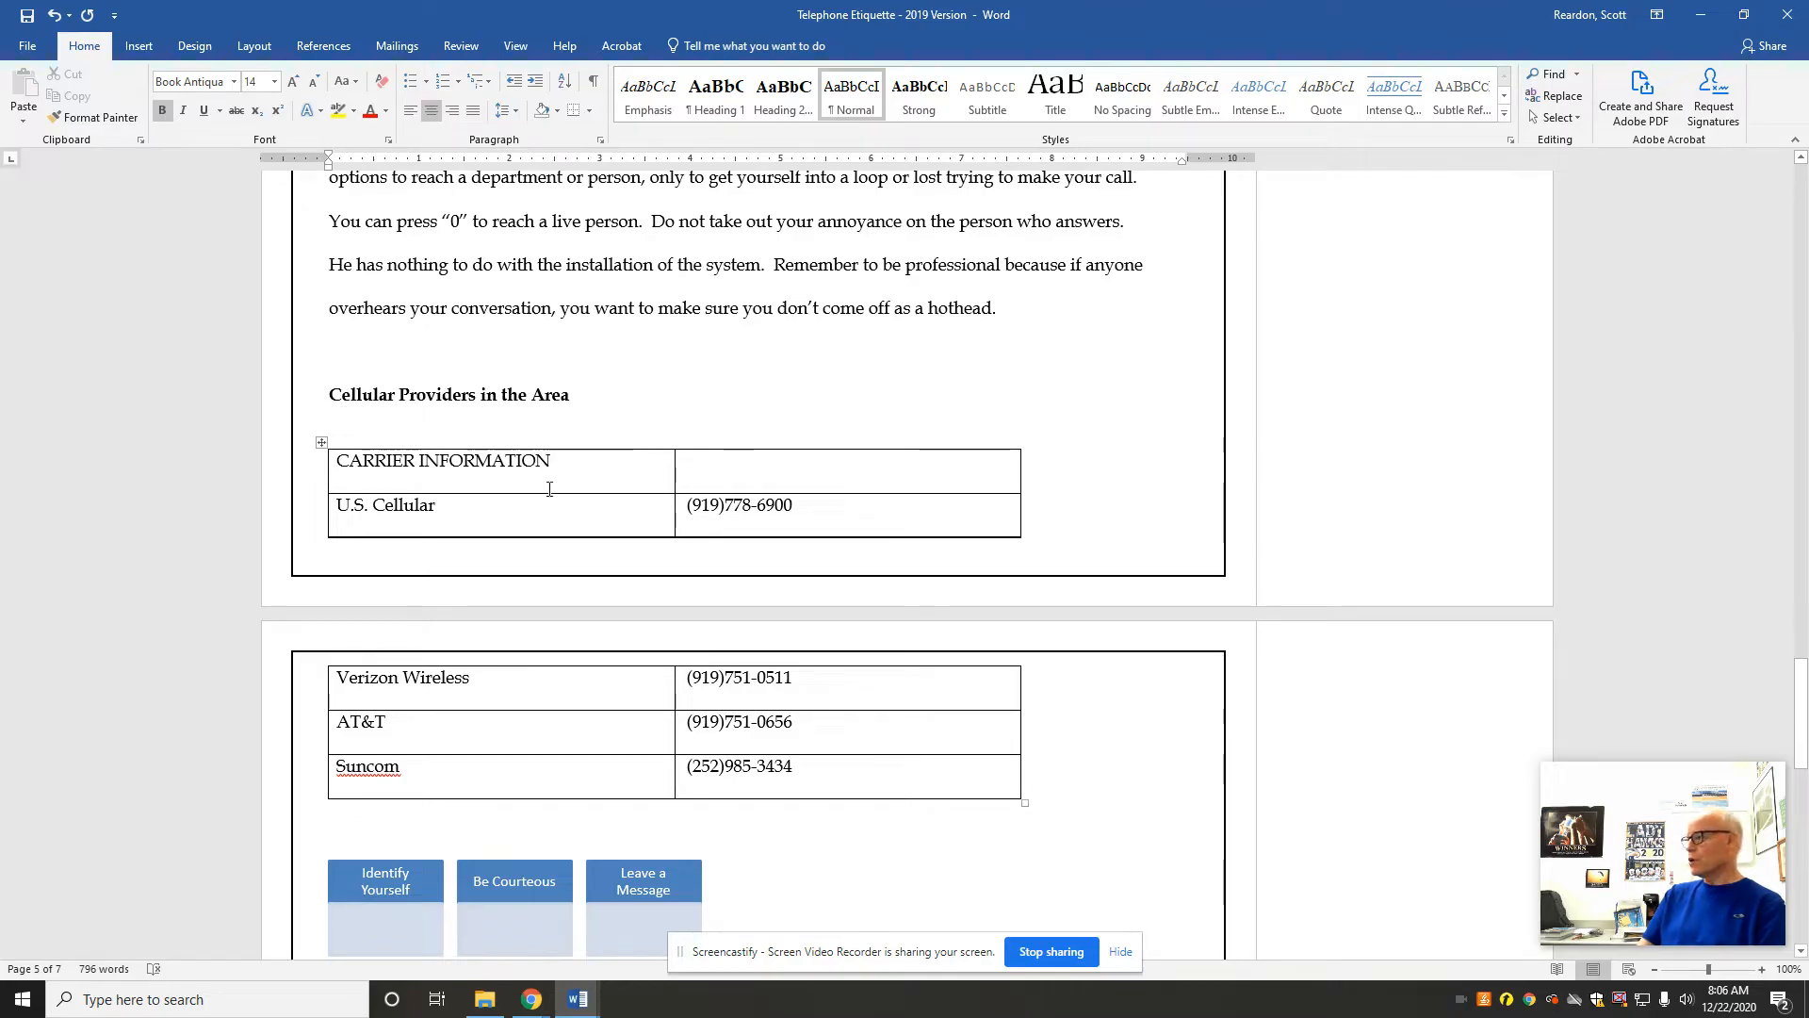
left_click(306, 478)
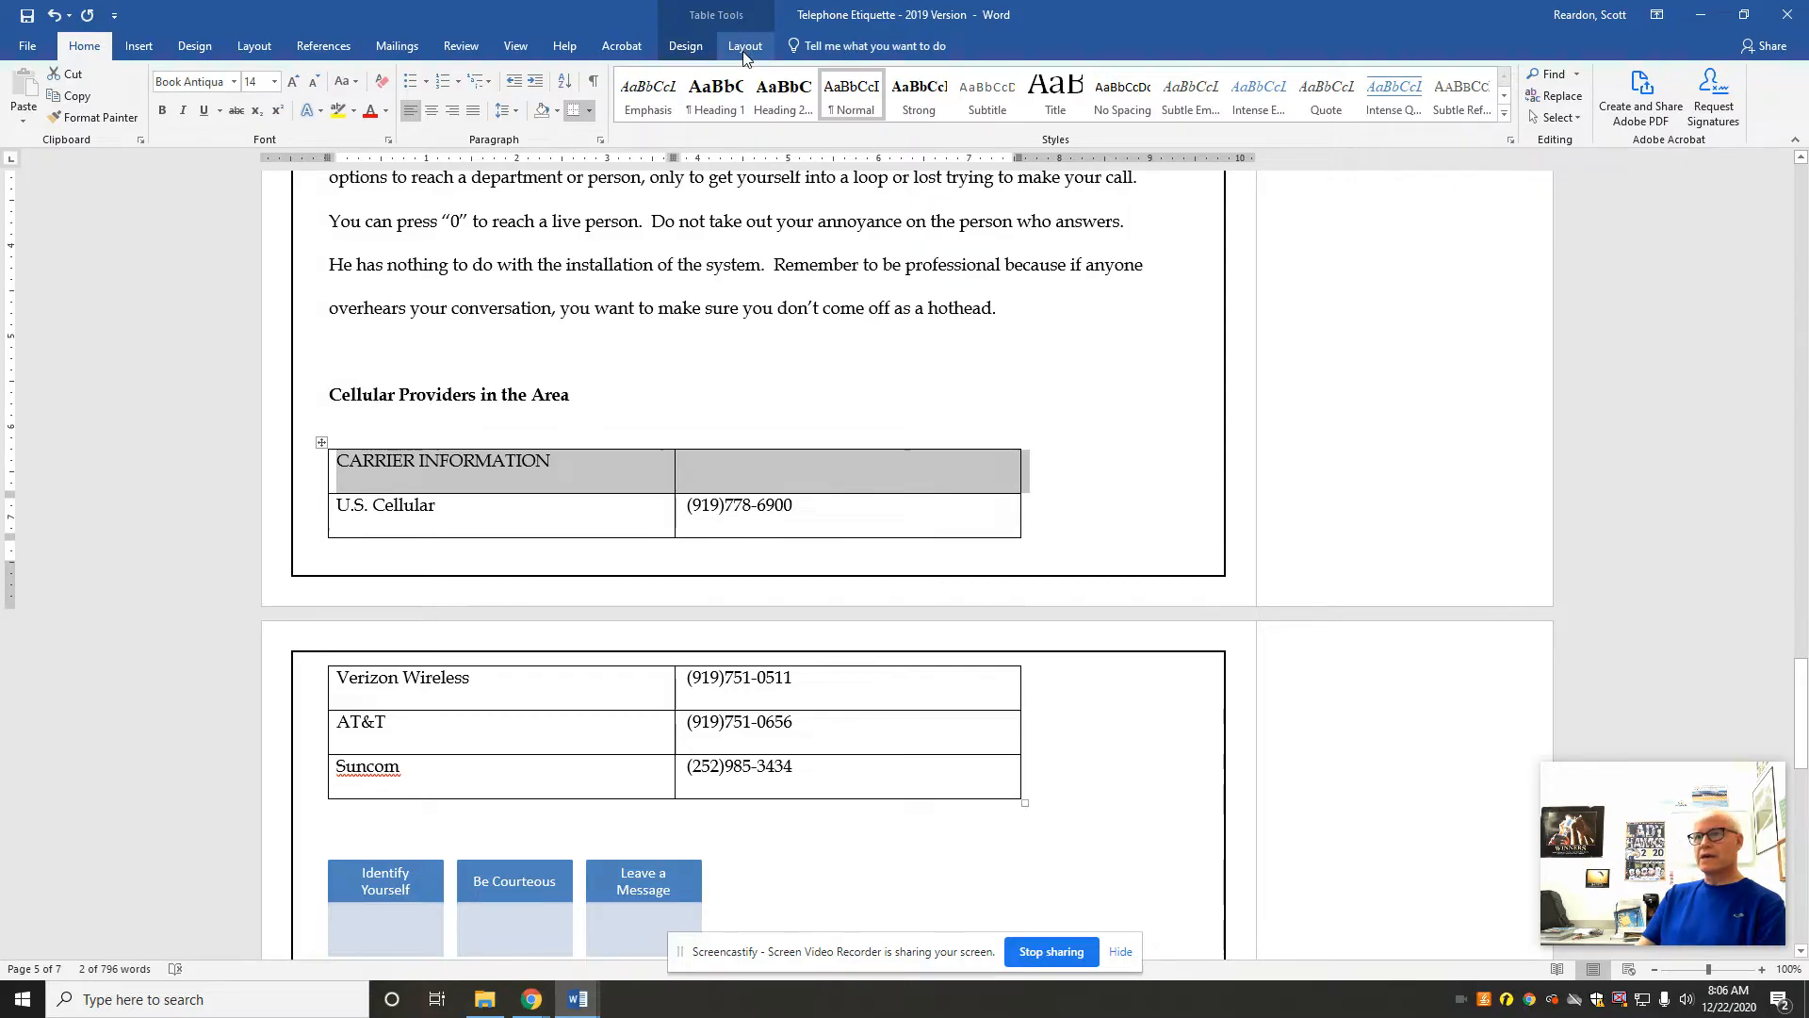
left_click(745, 53)
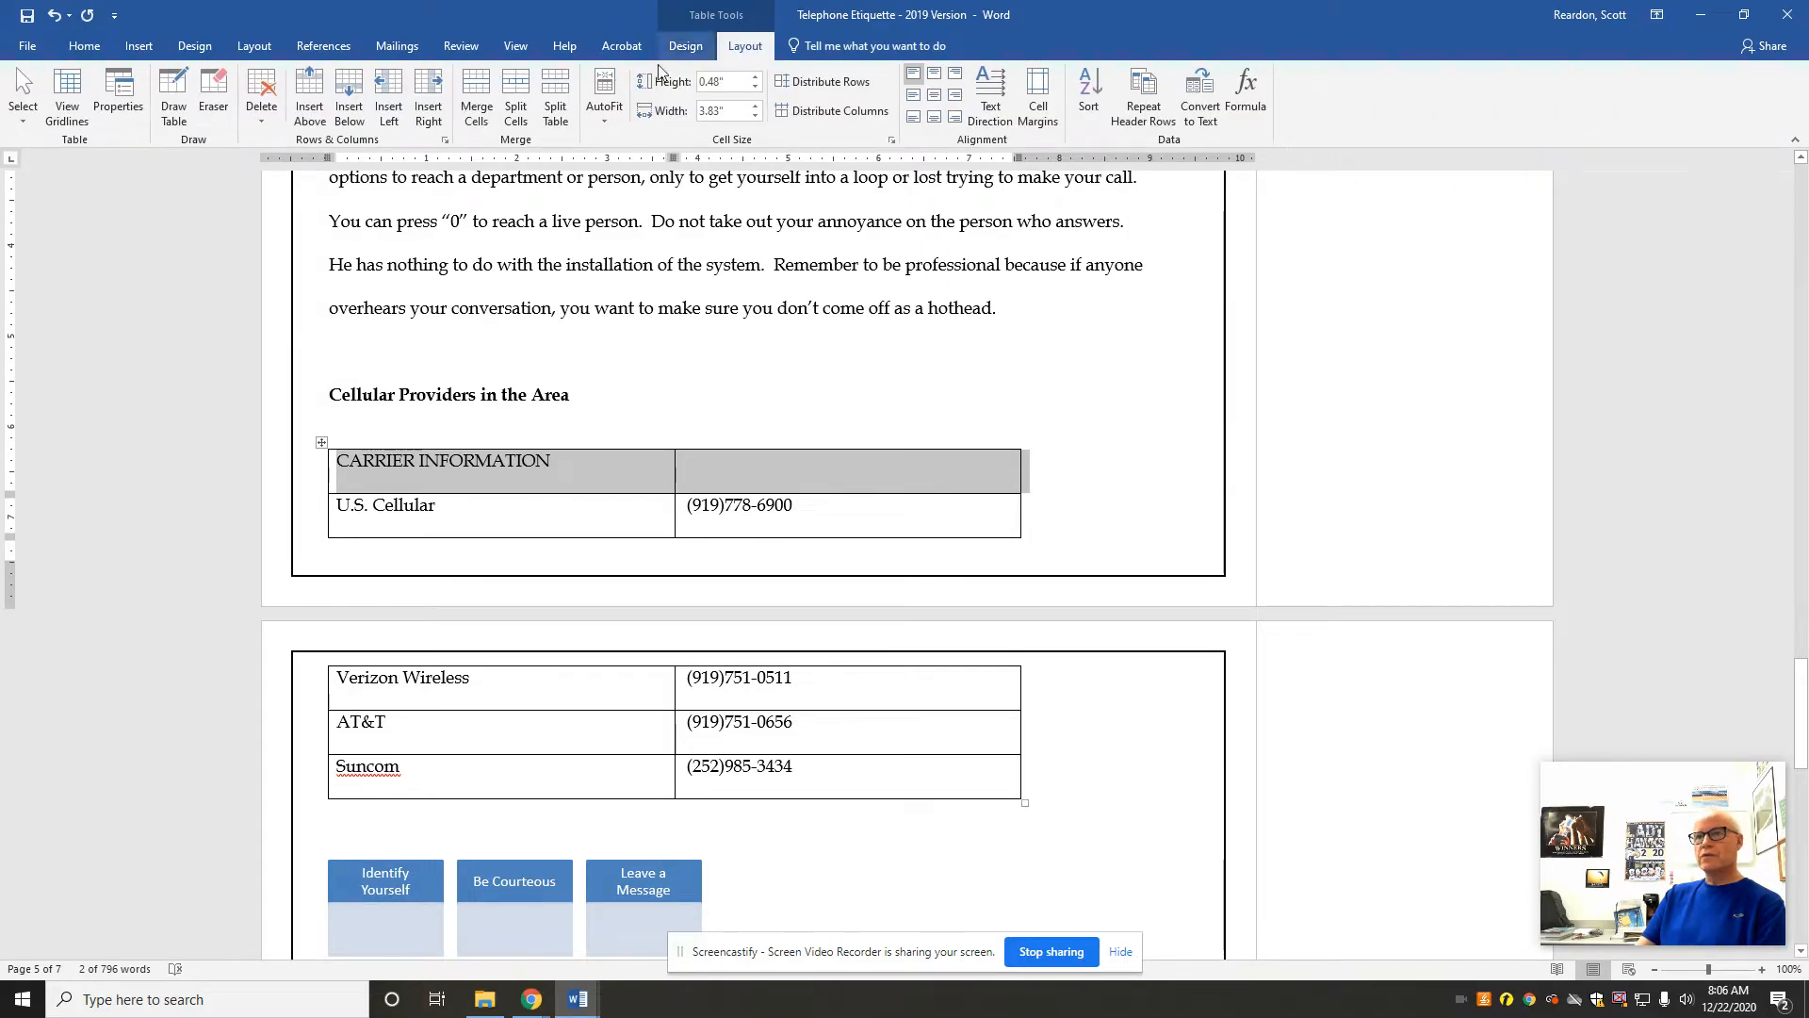
left_click(477, 92)
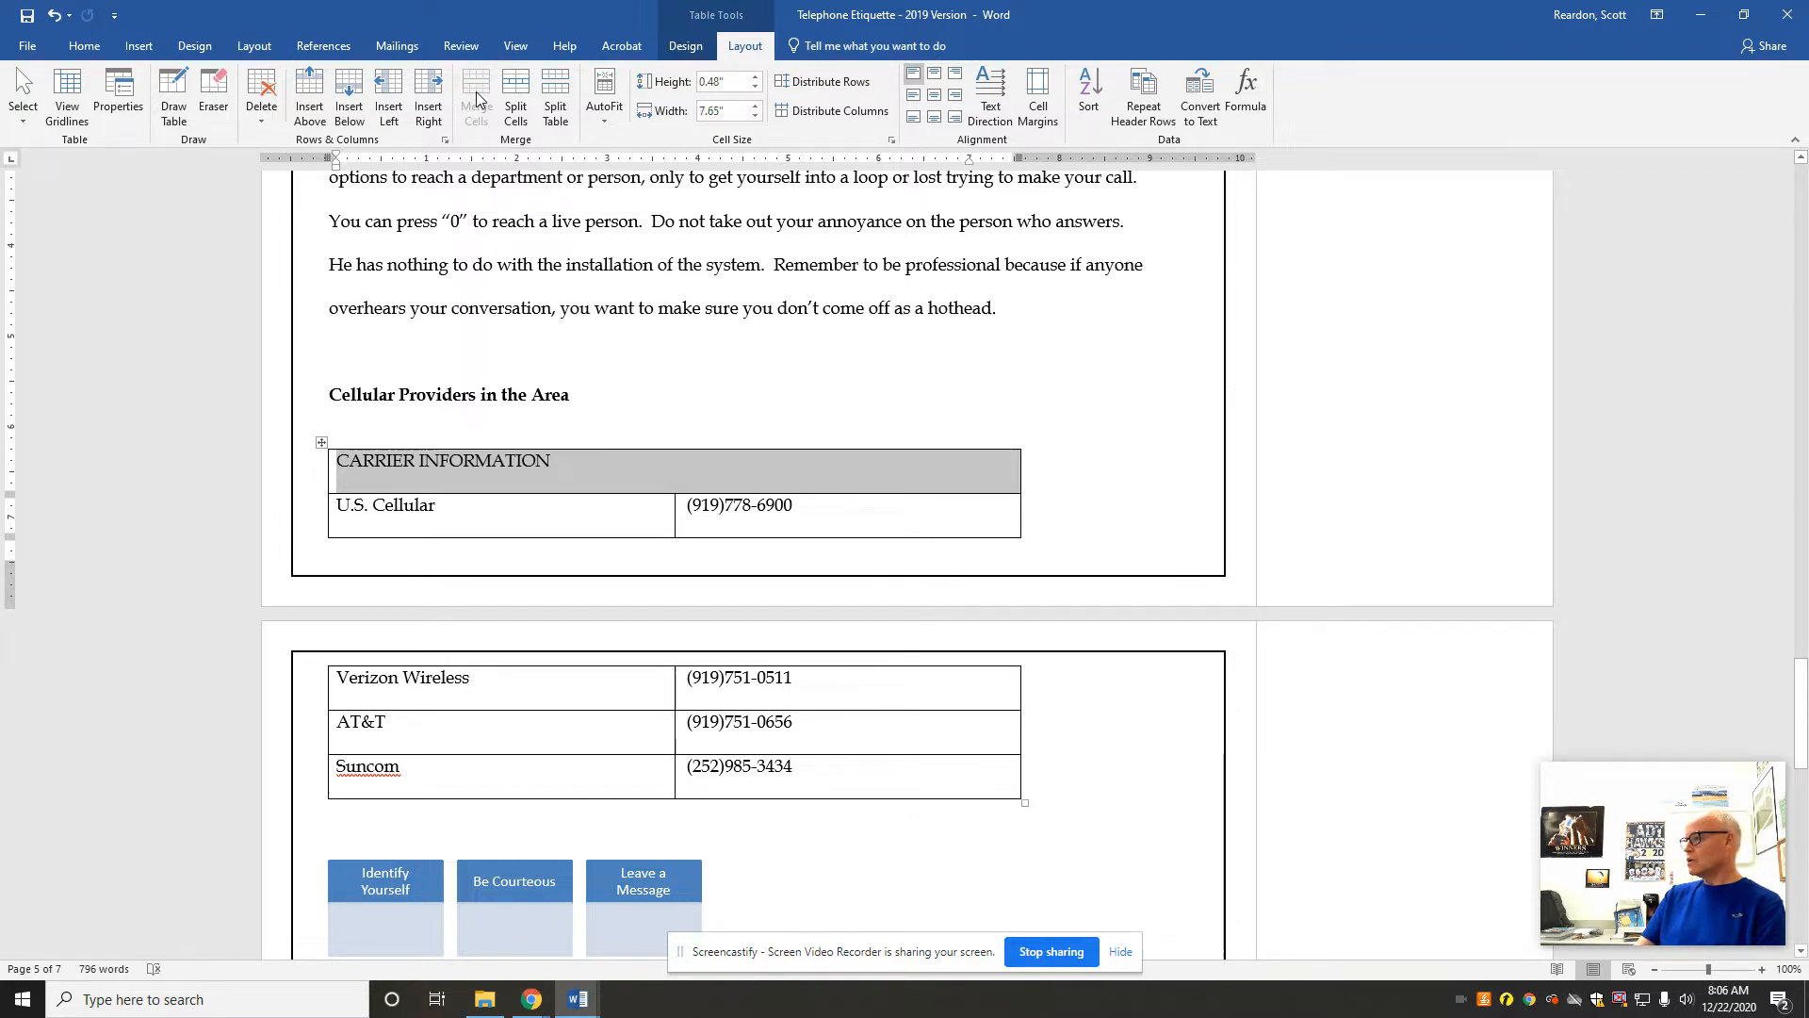
left_click(937, 100)
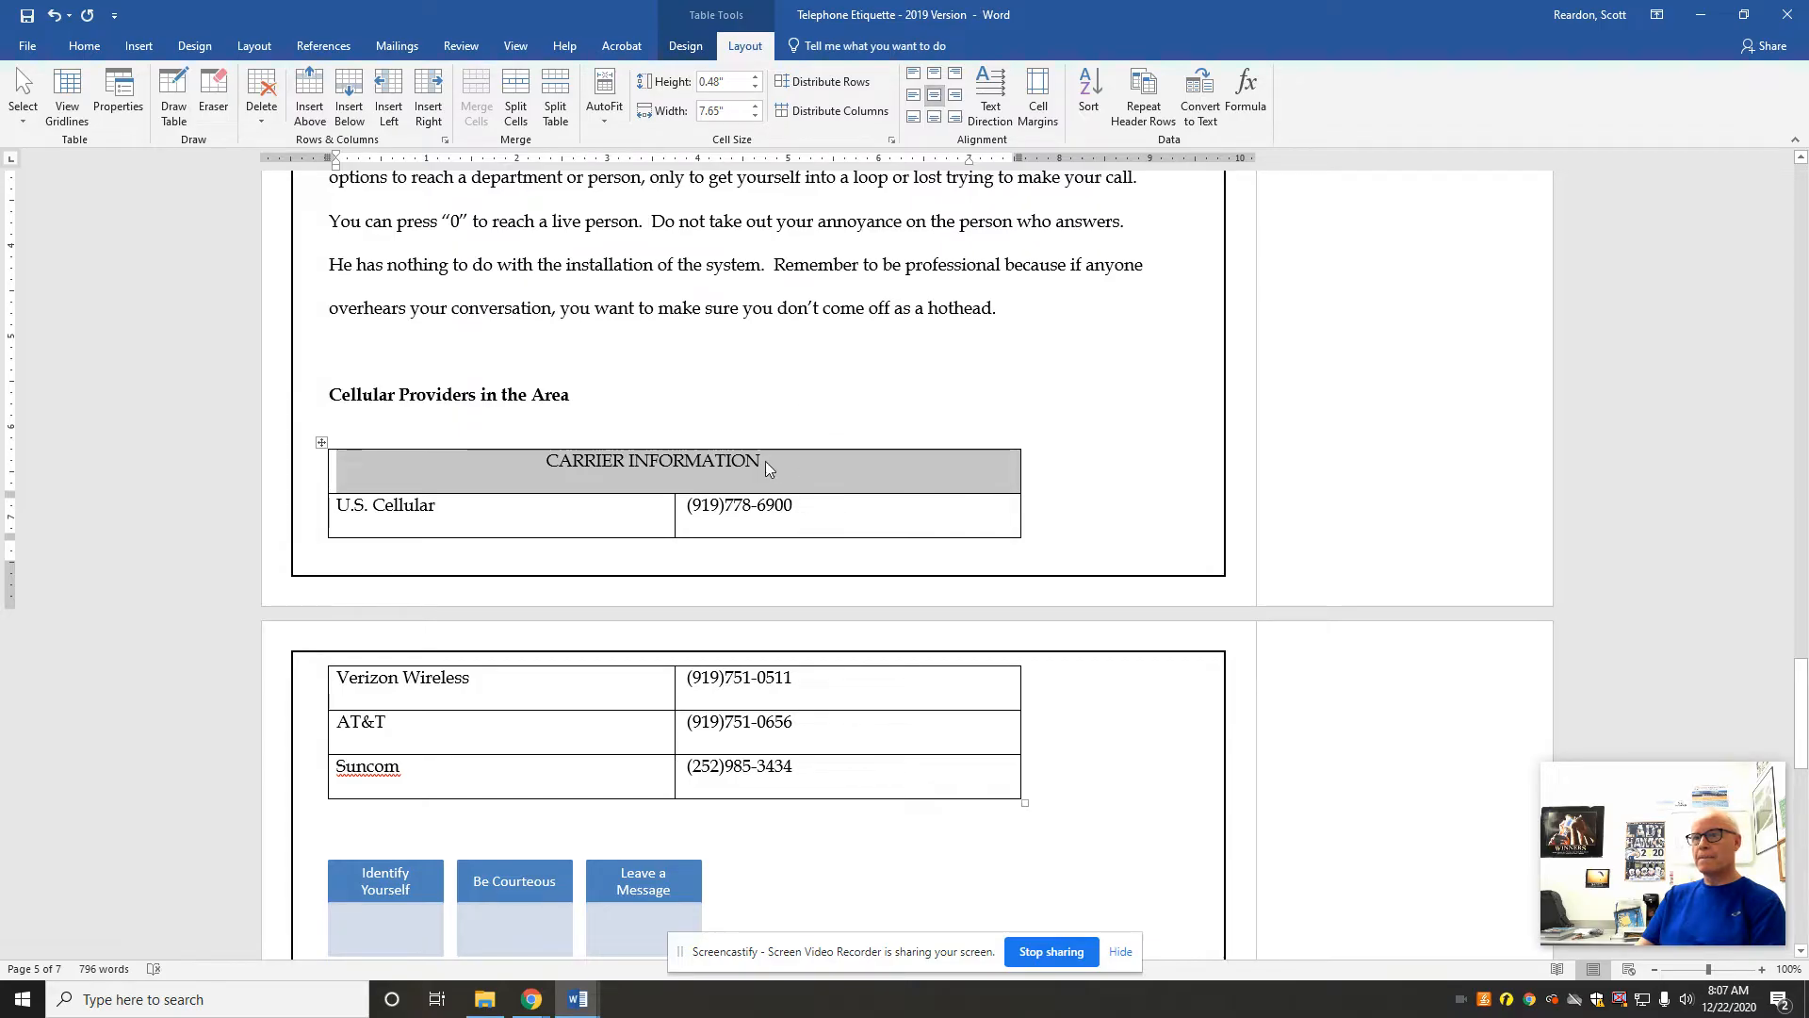
Step: Show the paragraph marks and other hidden formatting symbols in the document
left_click(71, 39)
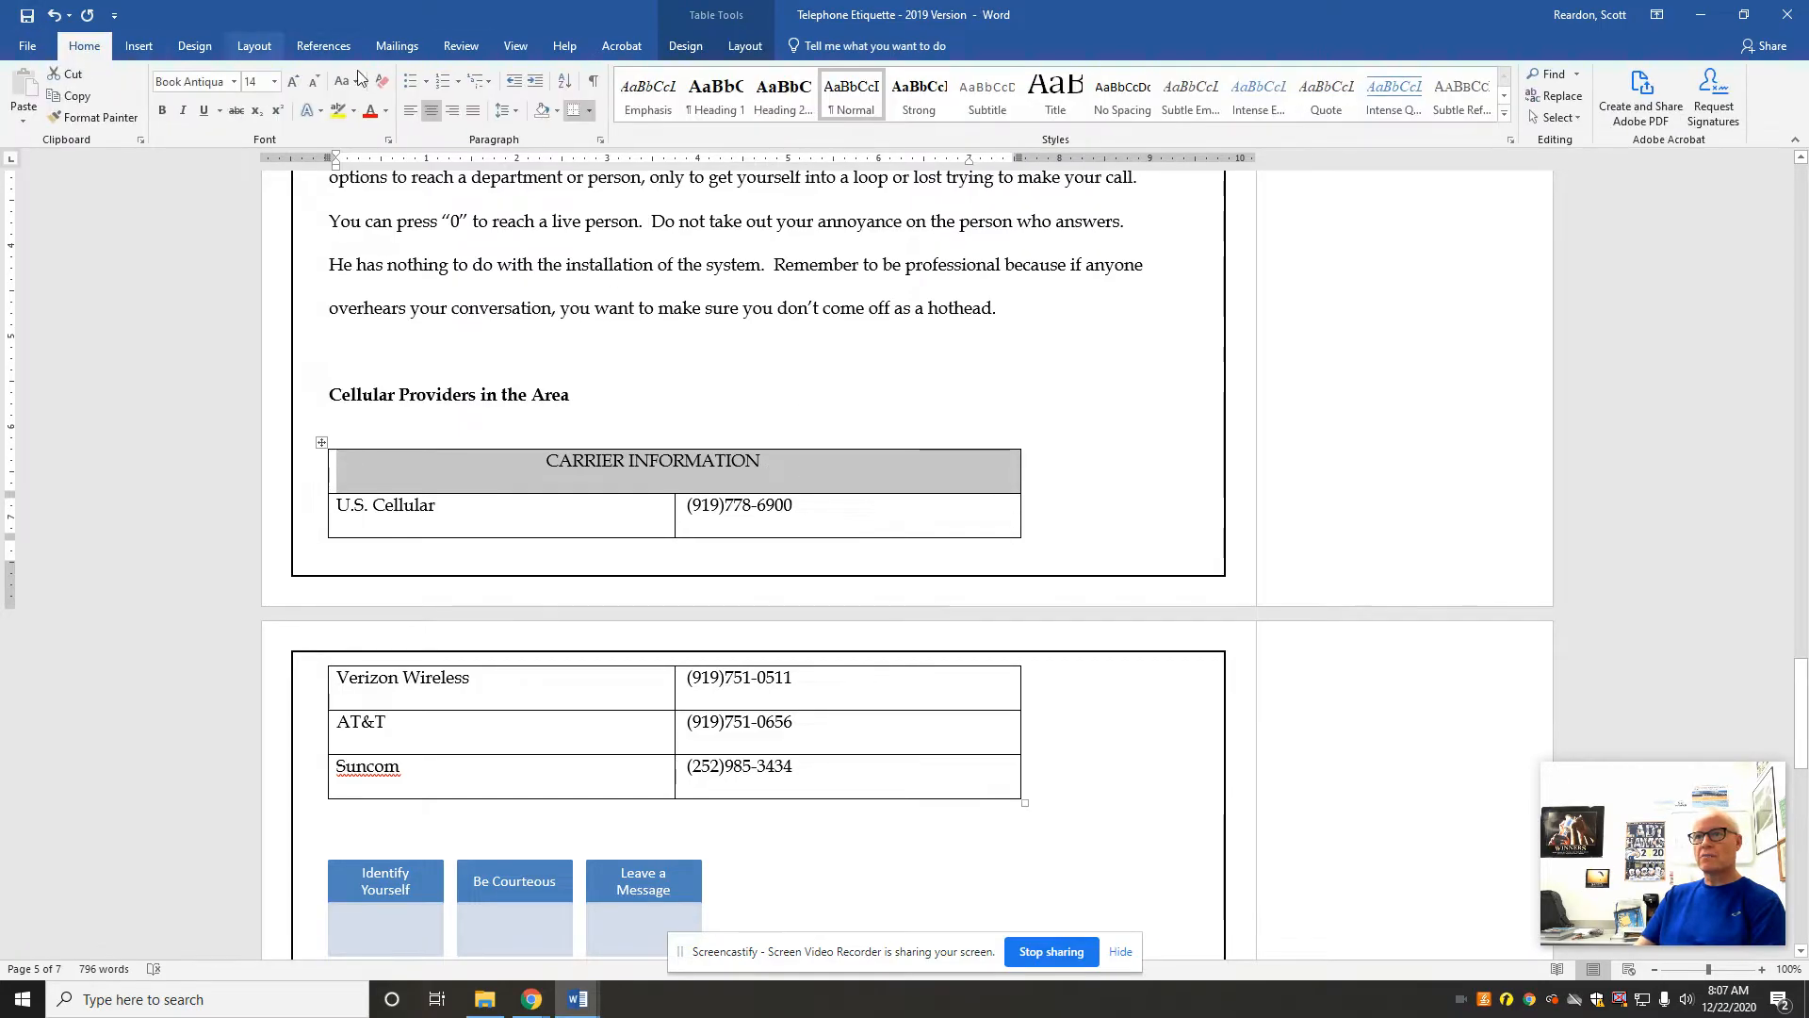
left_click(593, 81)
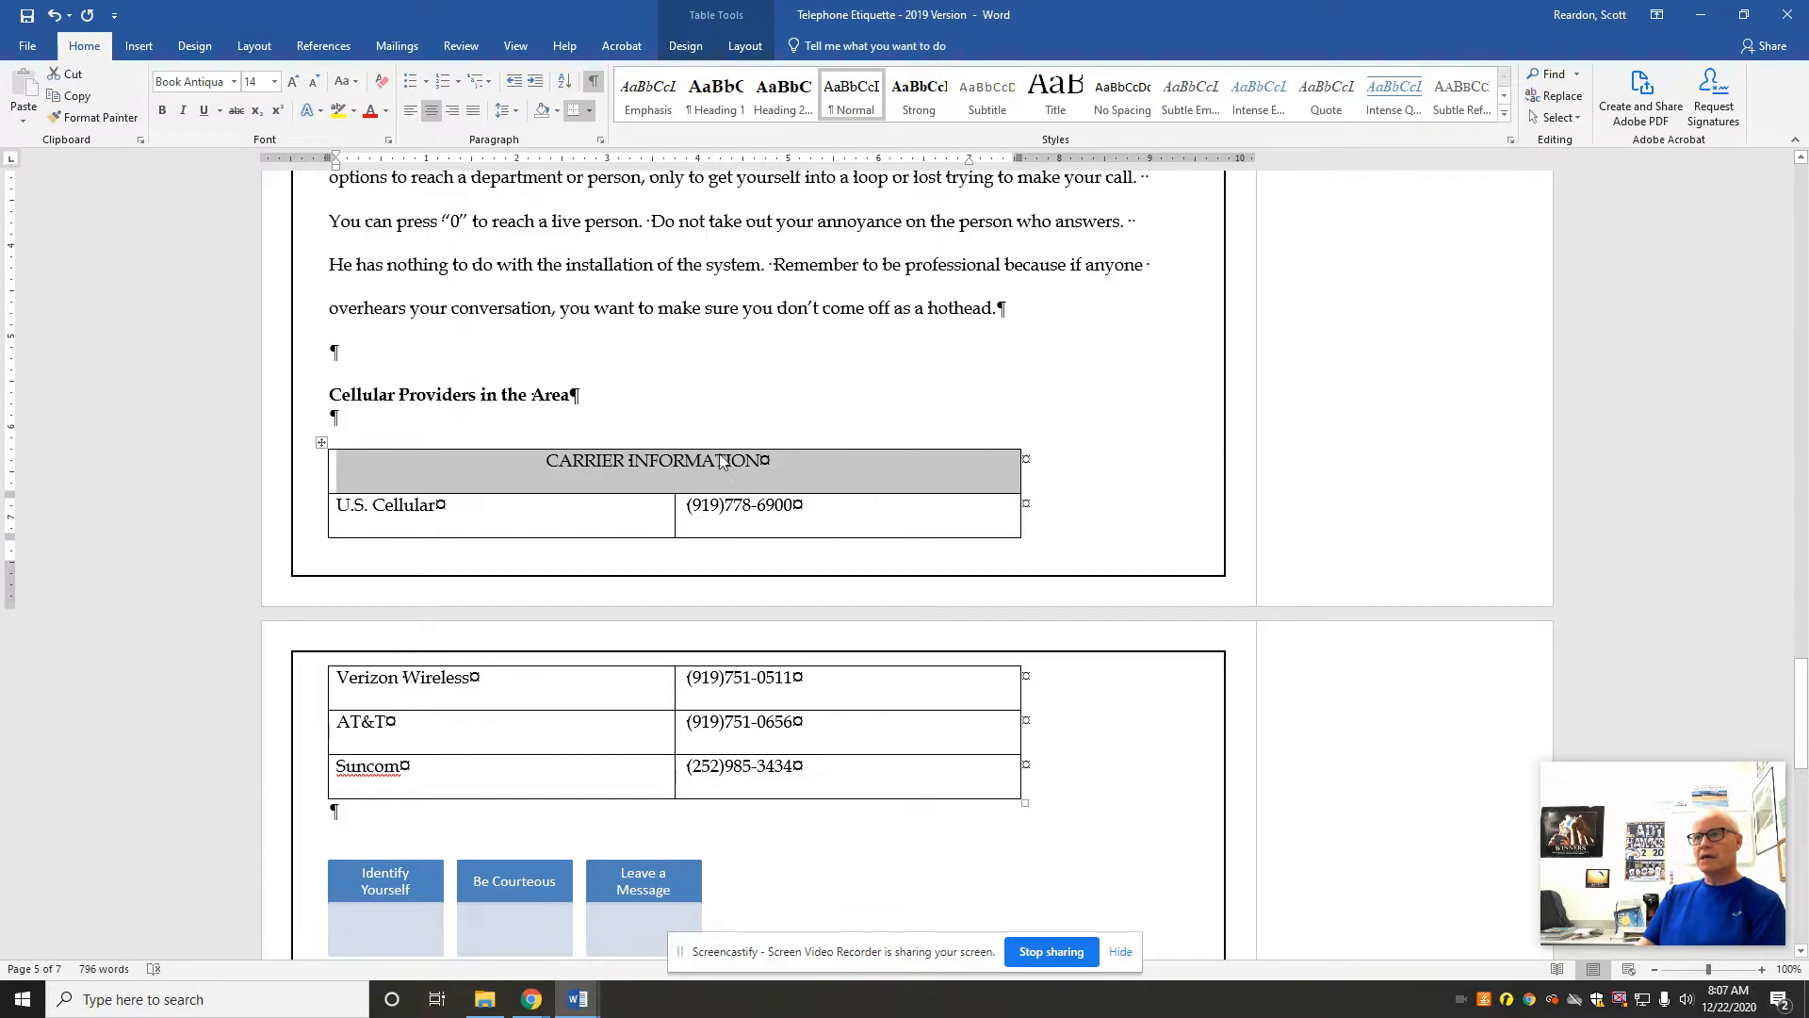
left_click(744, 45)
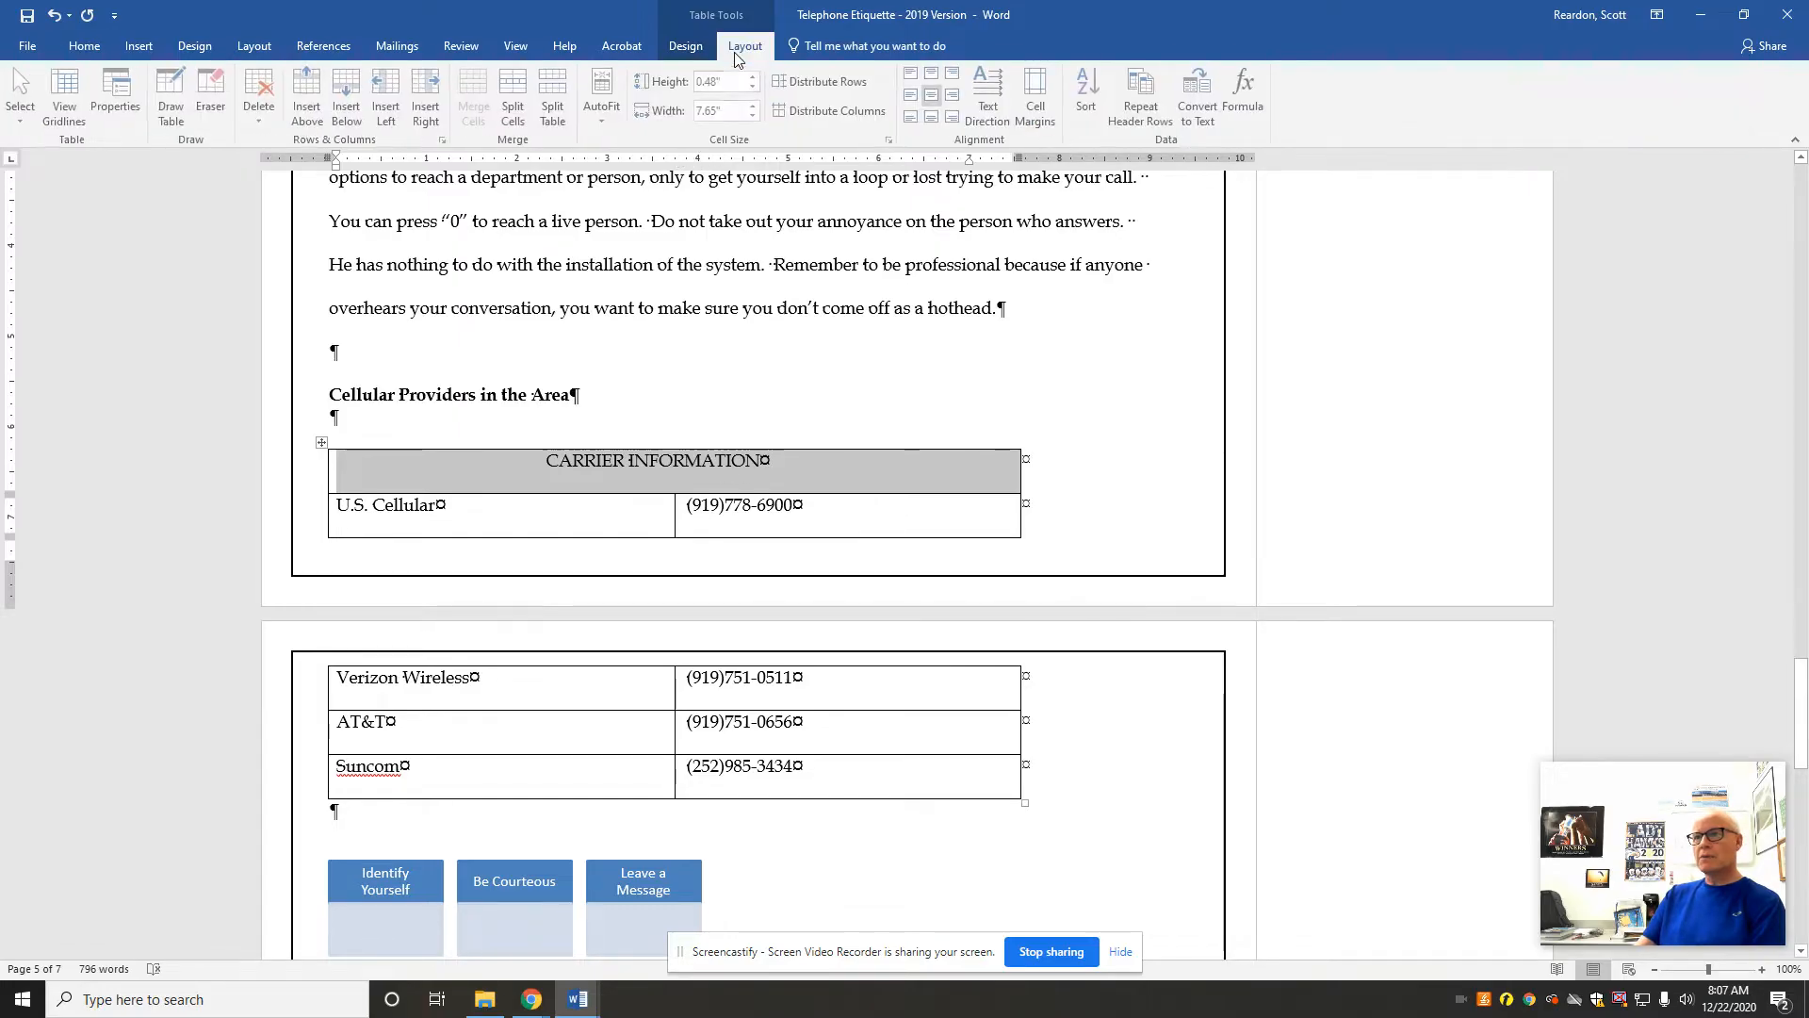
left_click(659, 485)
left_click_drag(660, 495, 661, 471)
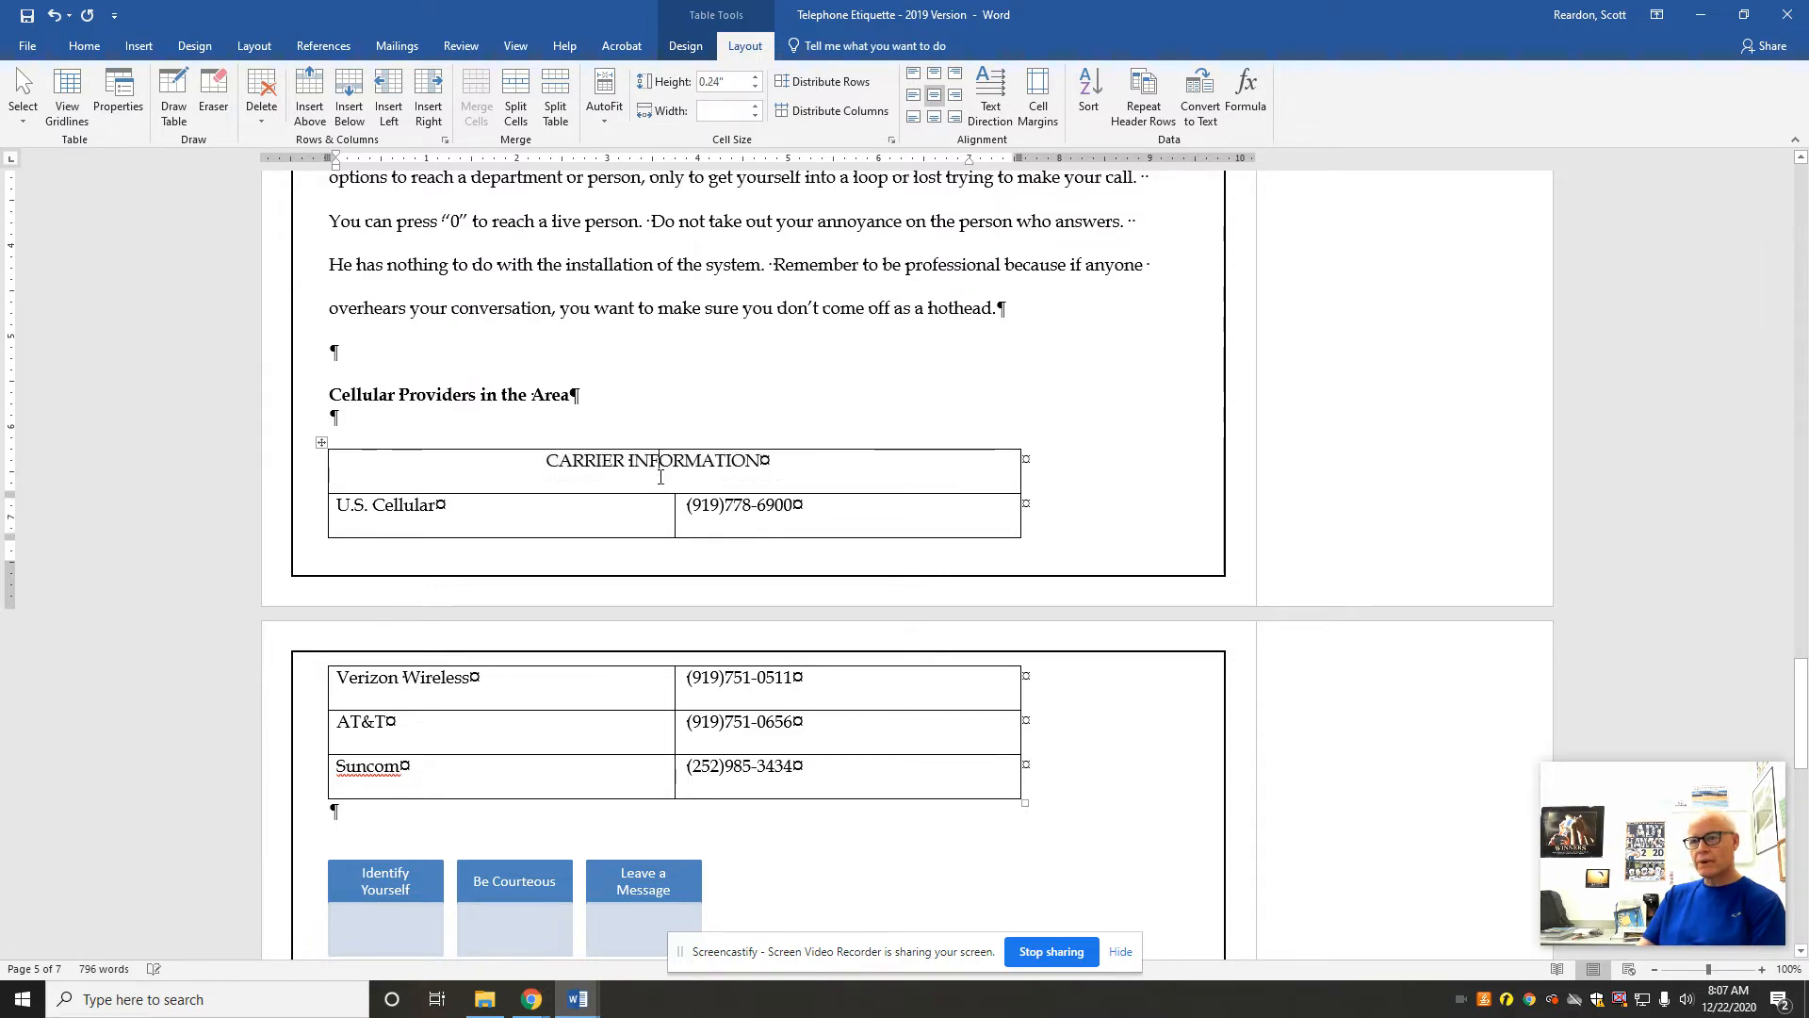
left_click(1080, 419)
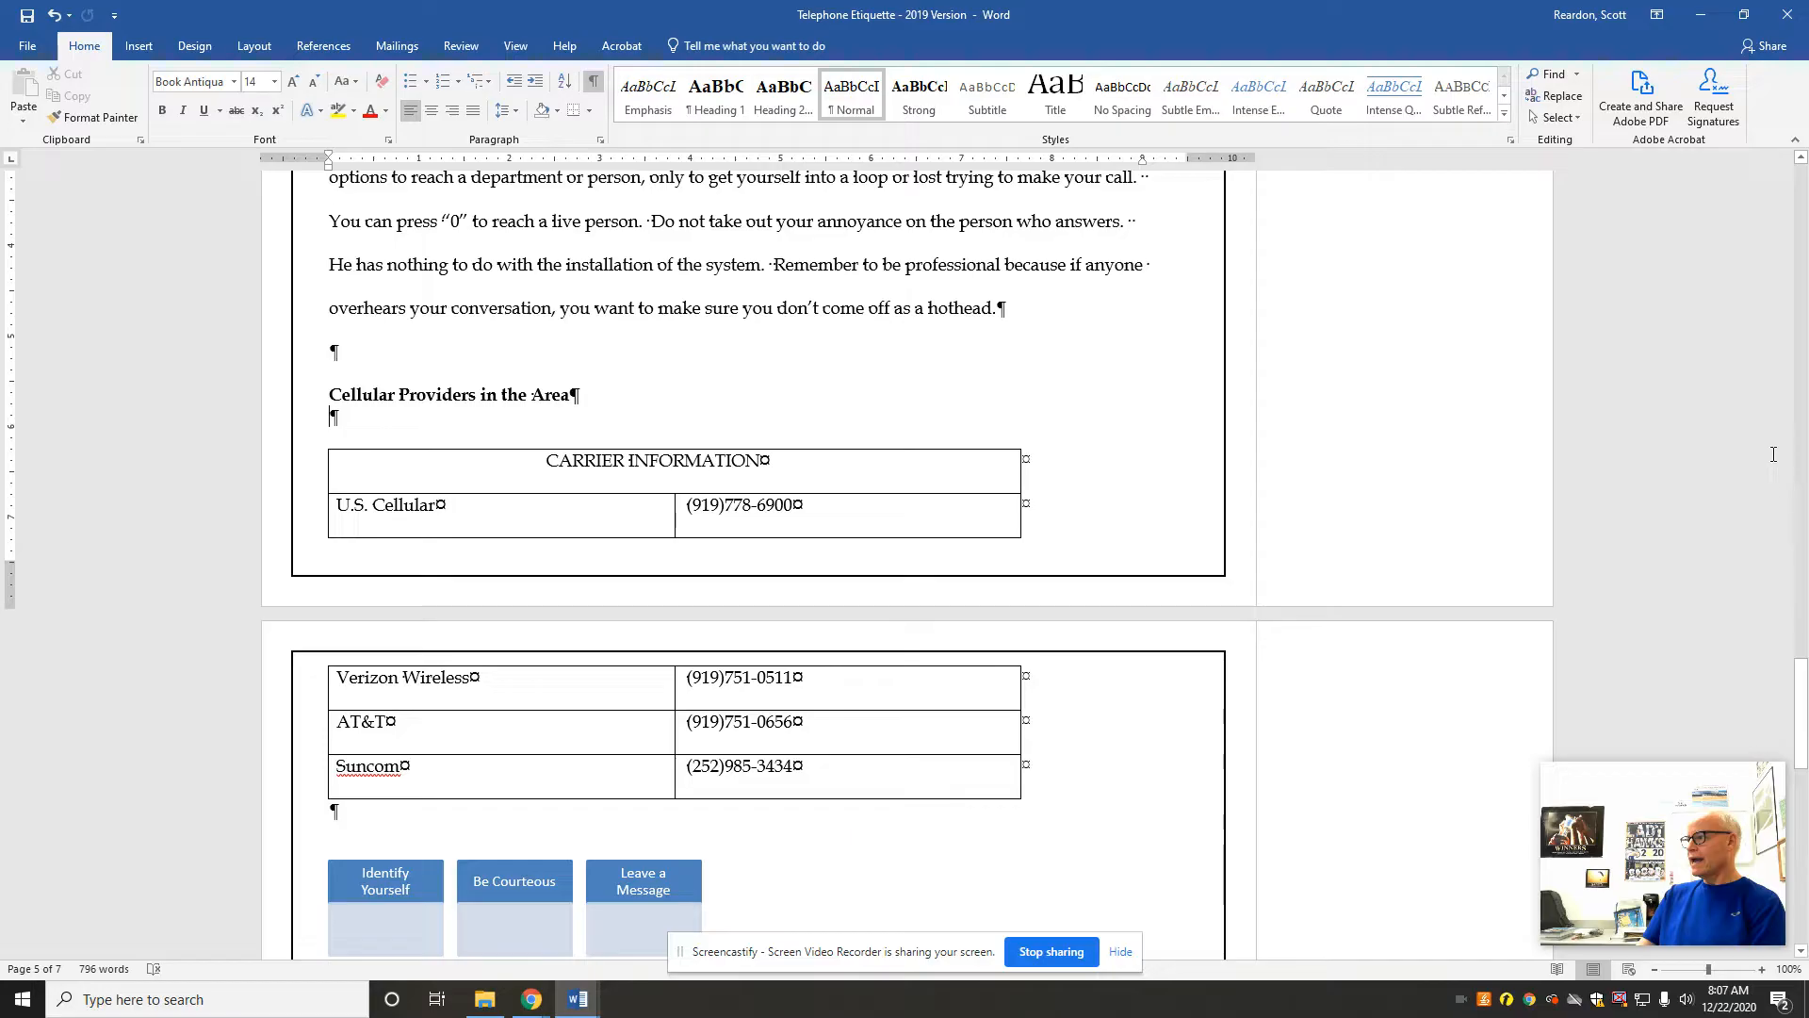
Step: Insert a custom table of contents below the TABLE OF CONTENTS heading on the last page, using the Classic format and showing 1 level
left_click_drag(1799, 680, 1800, 777)
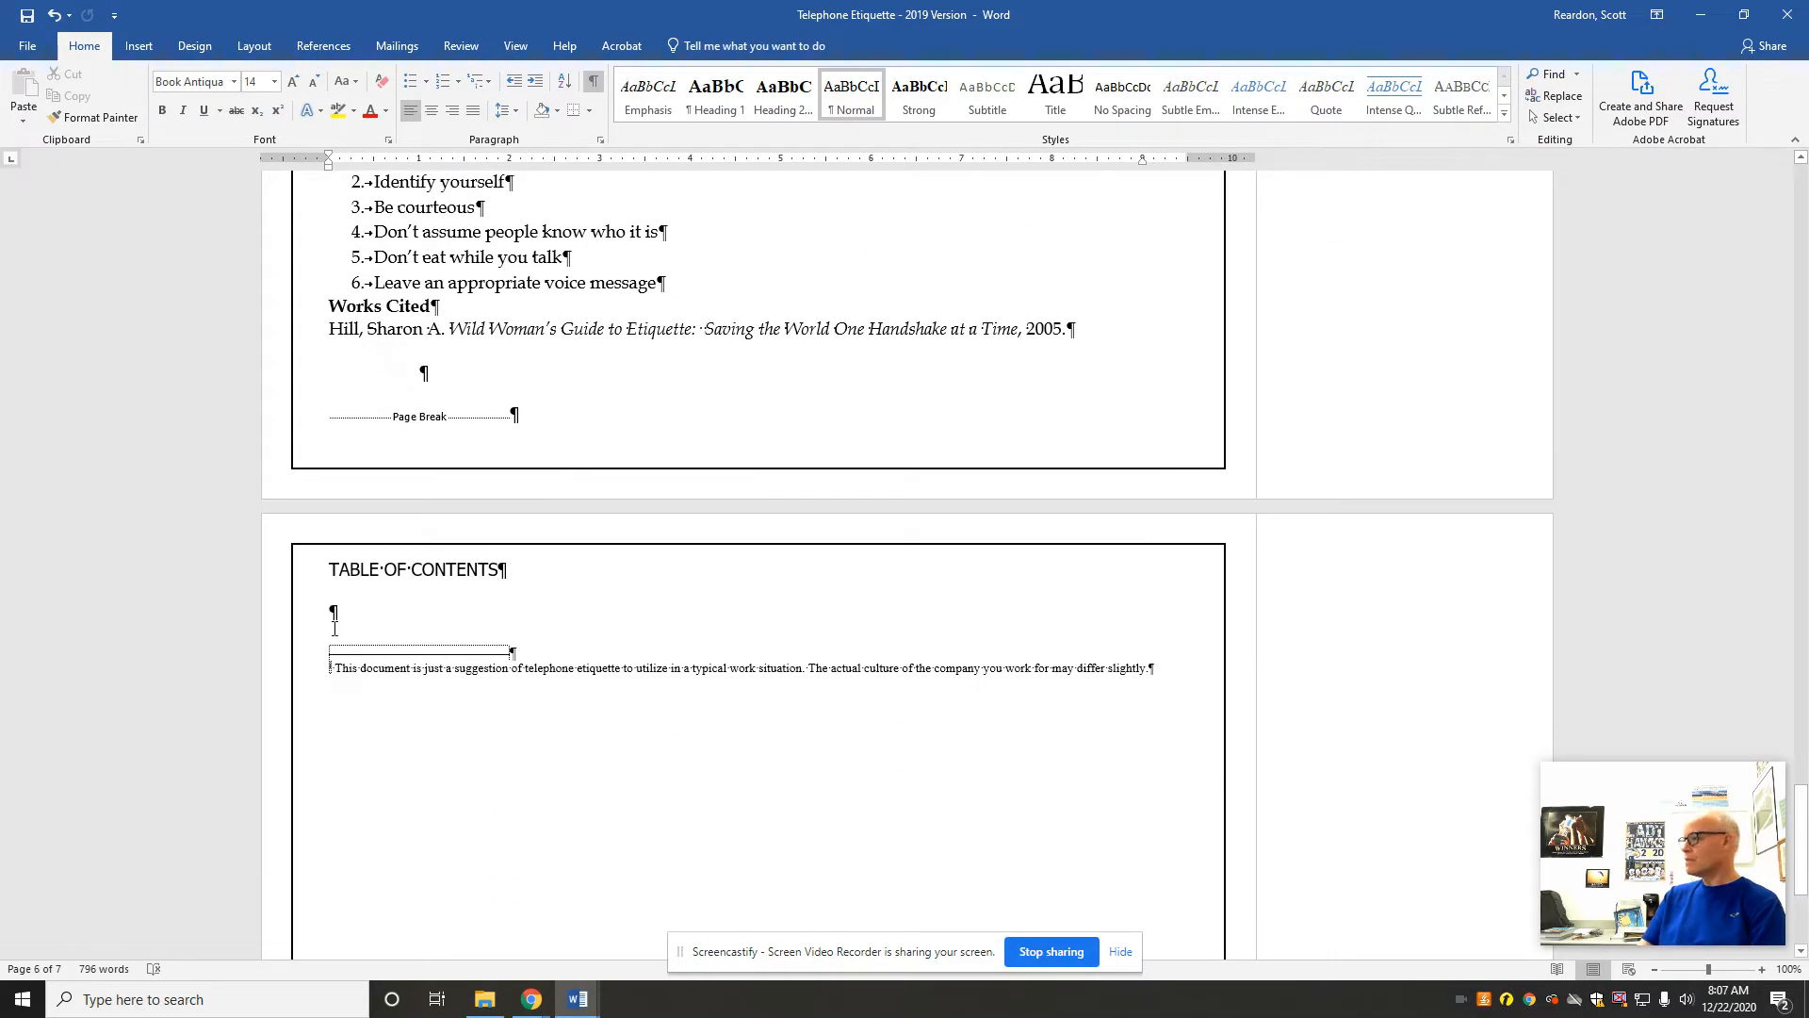
left_click(333, 630)
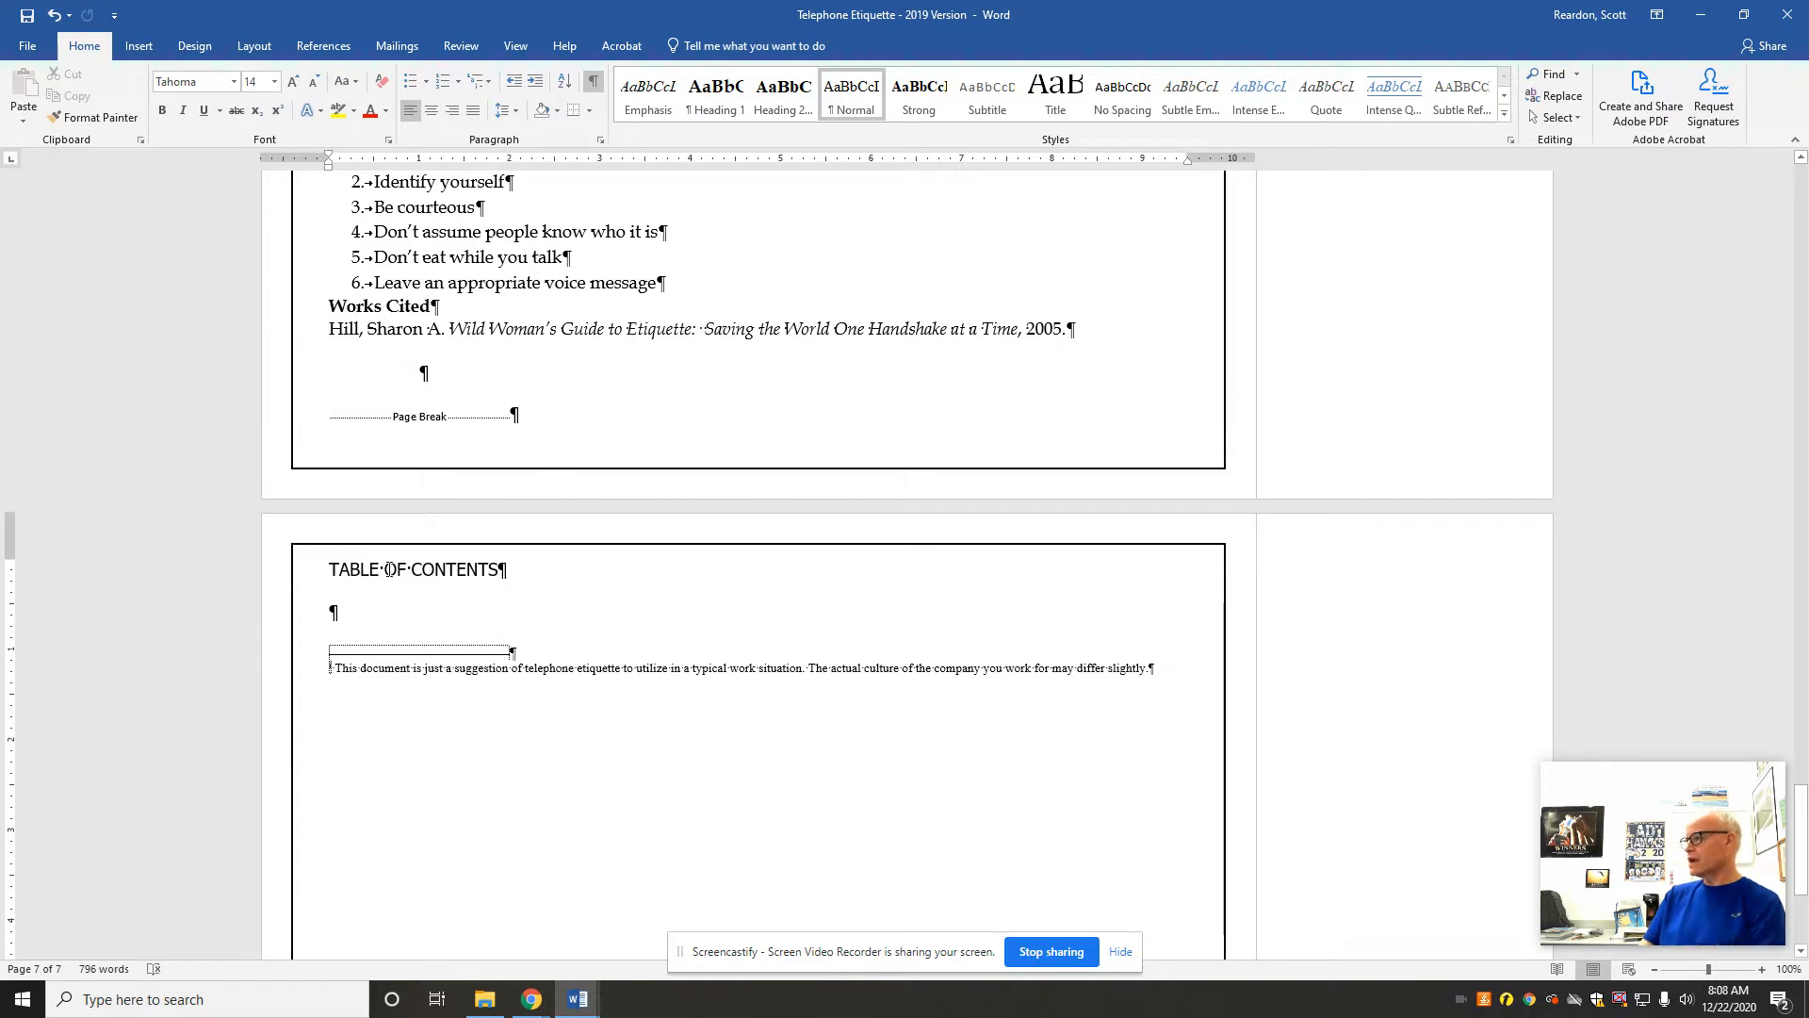
left_click(325, 45)
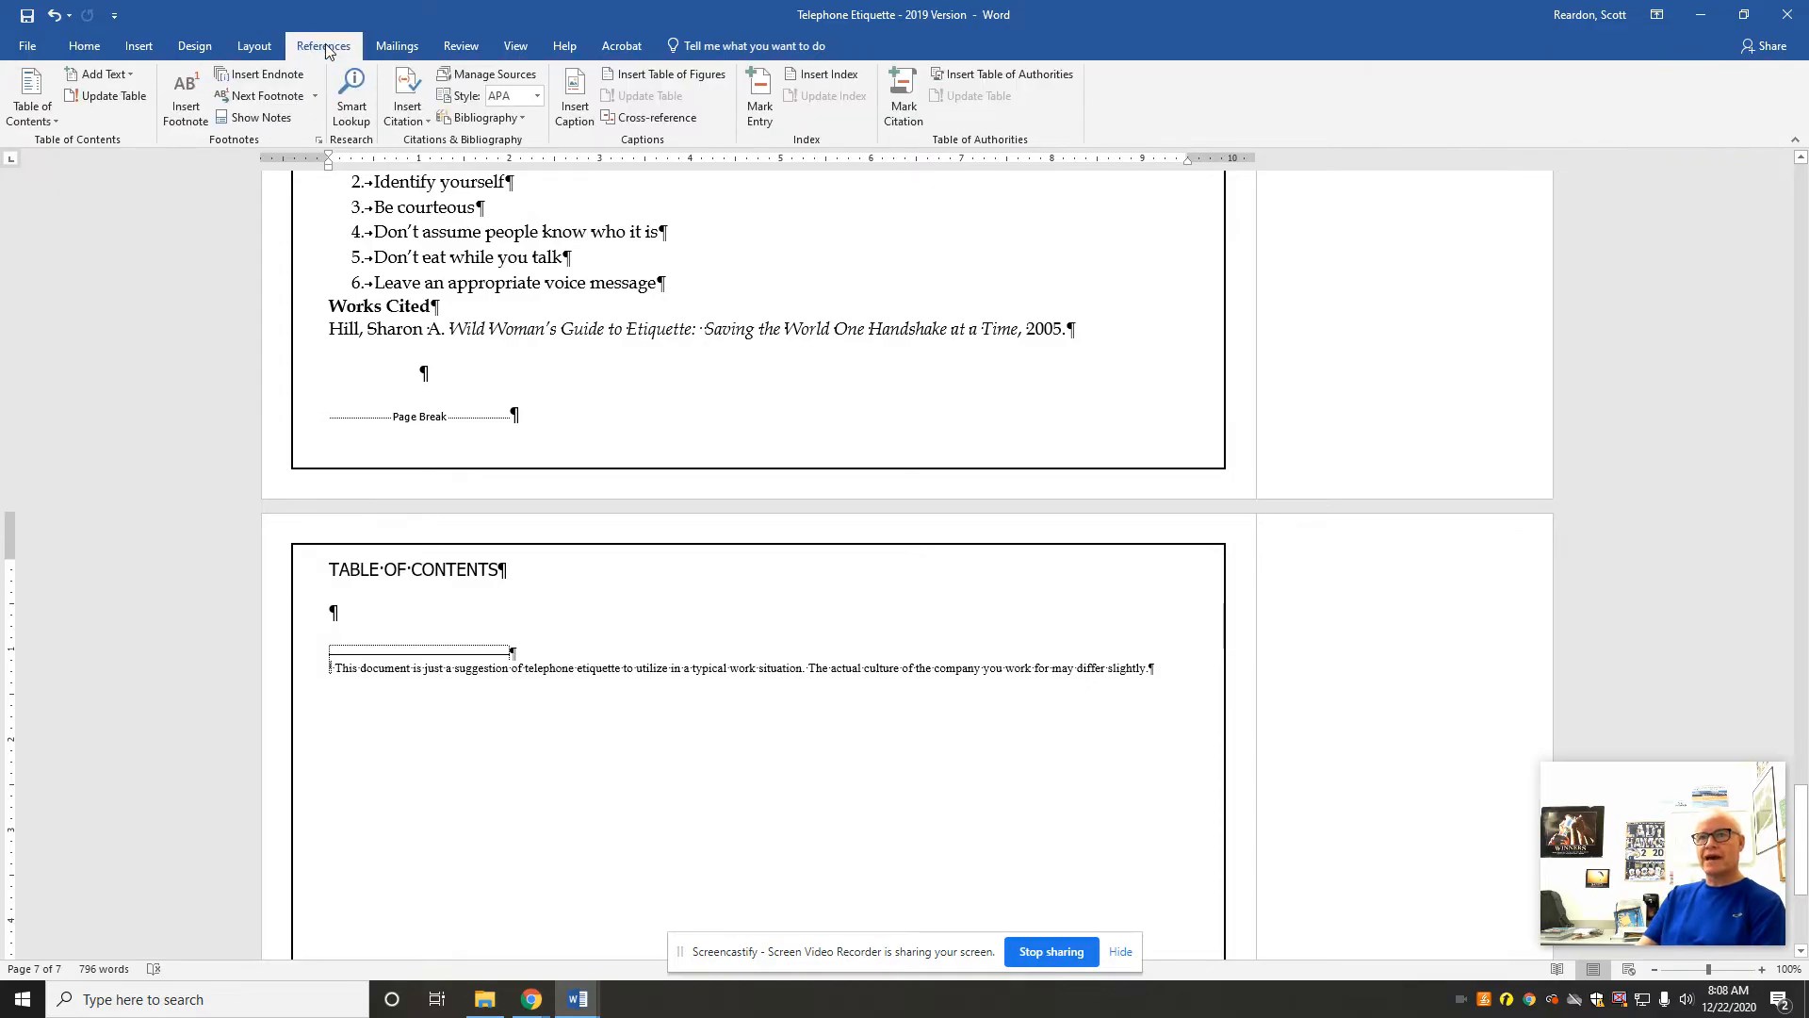
left_click(29, 113)
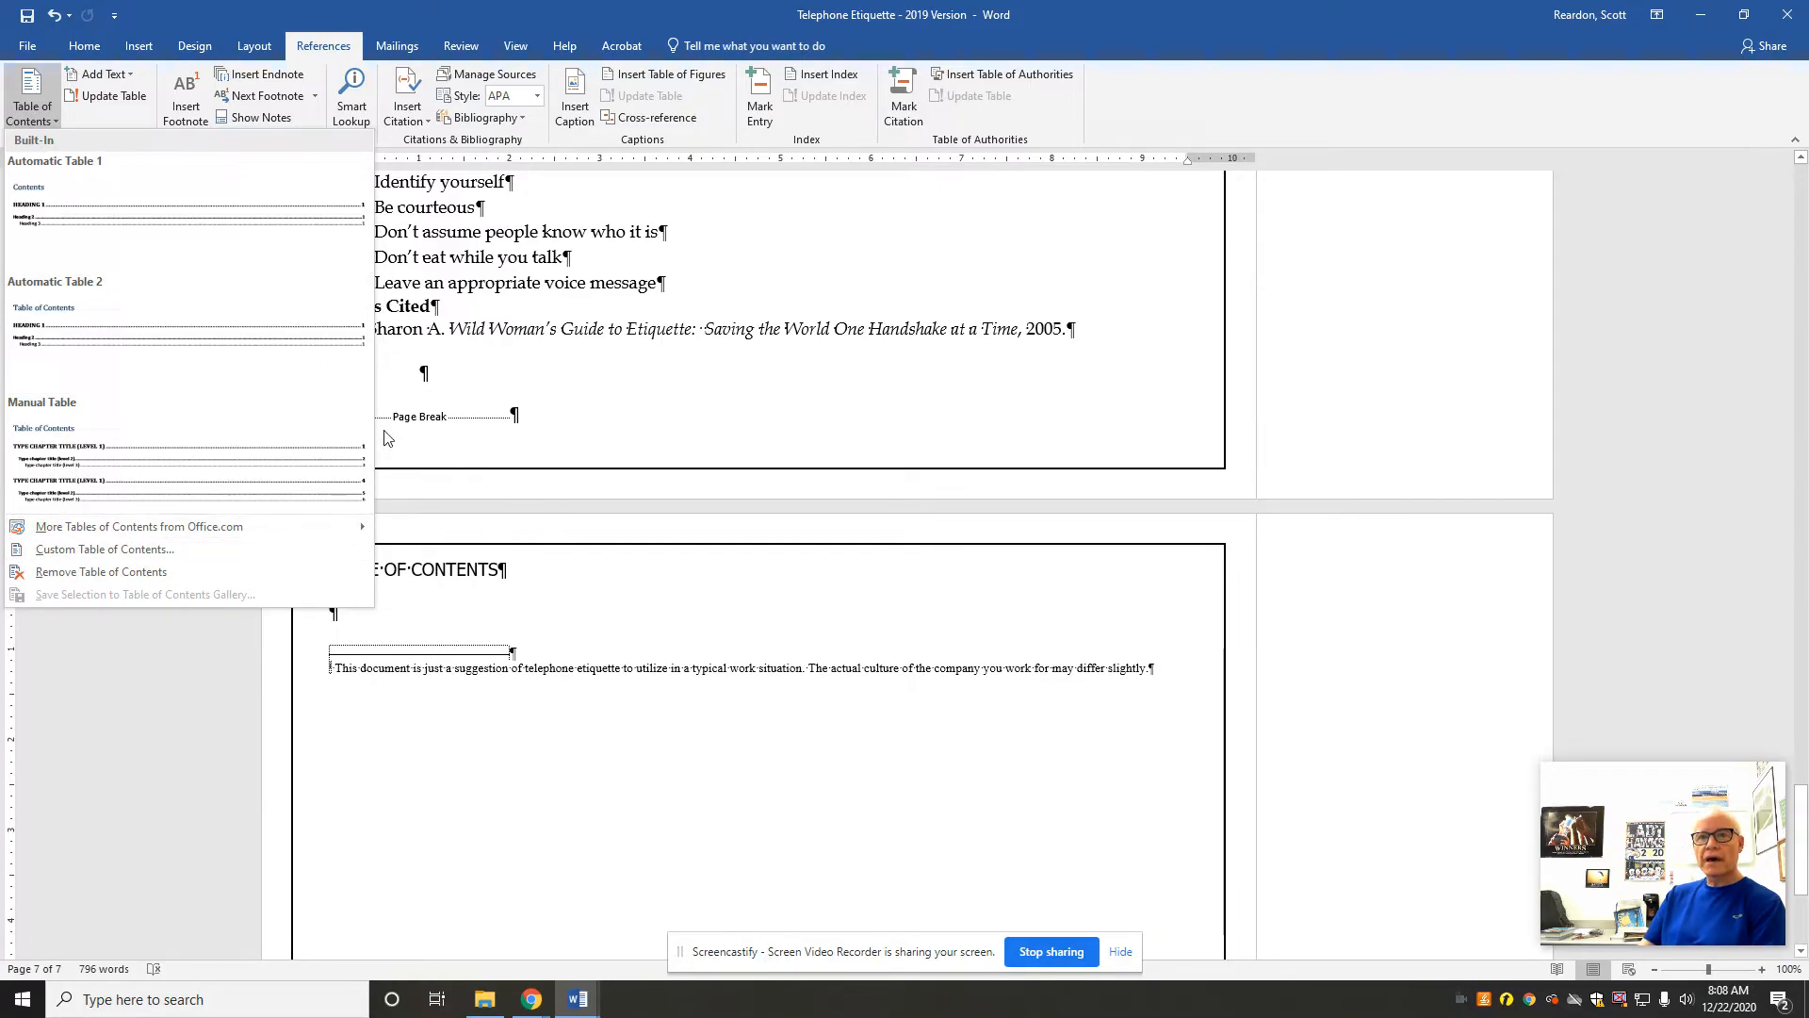
left_click(121, 550)
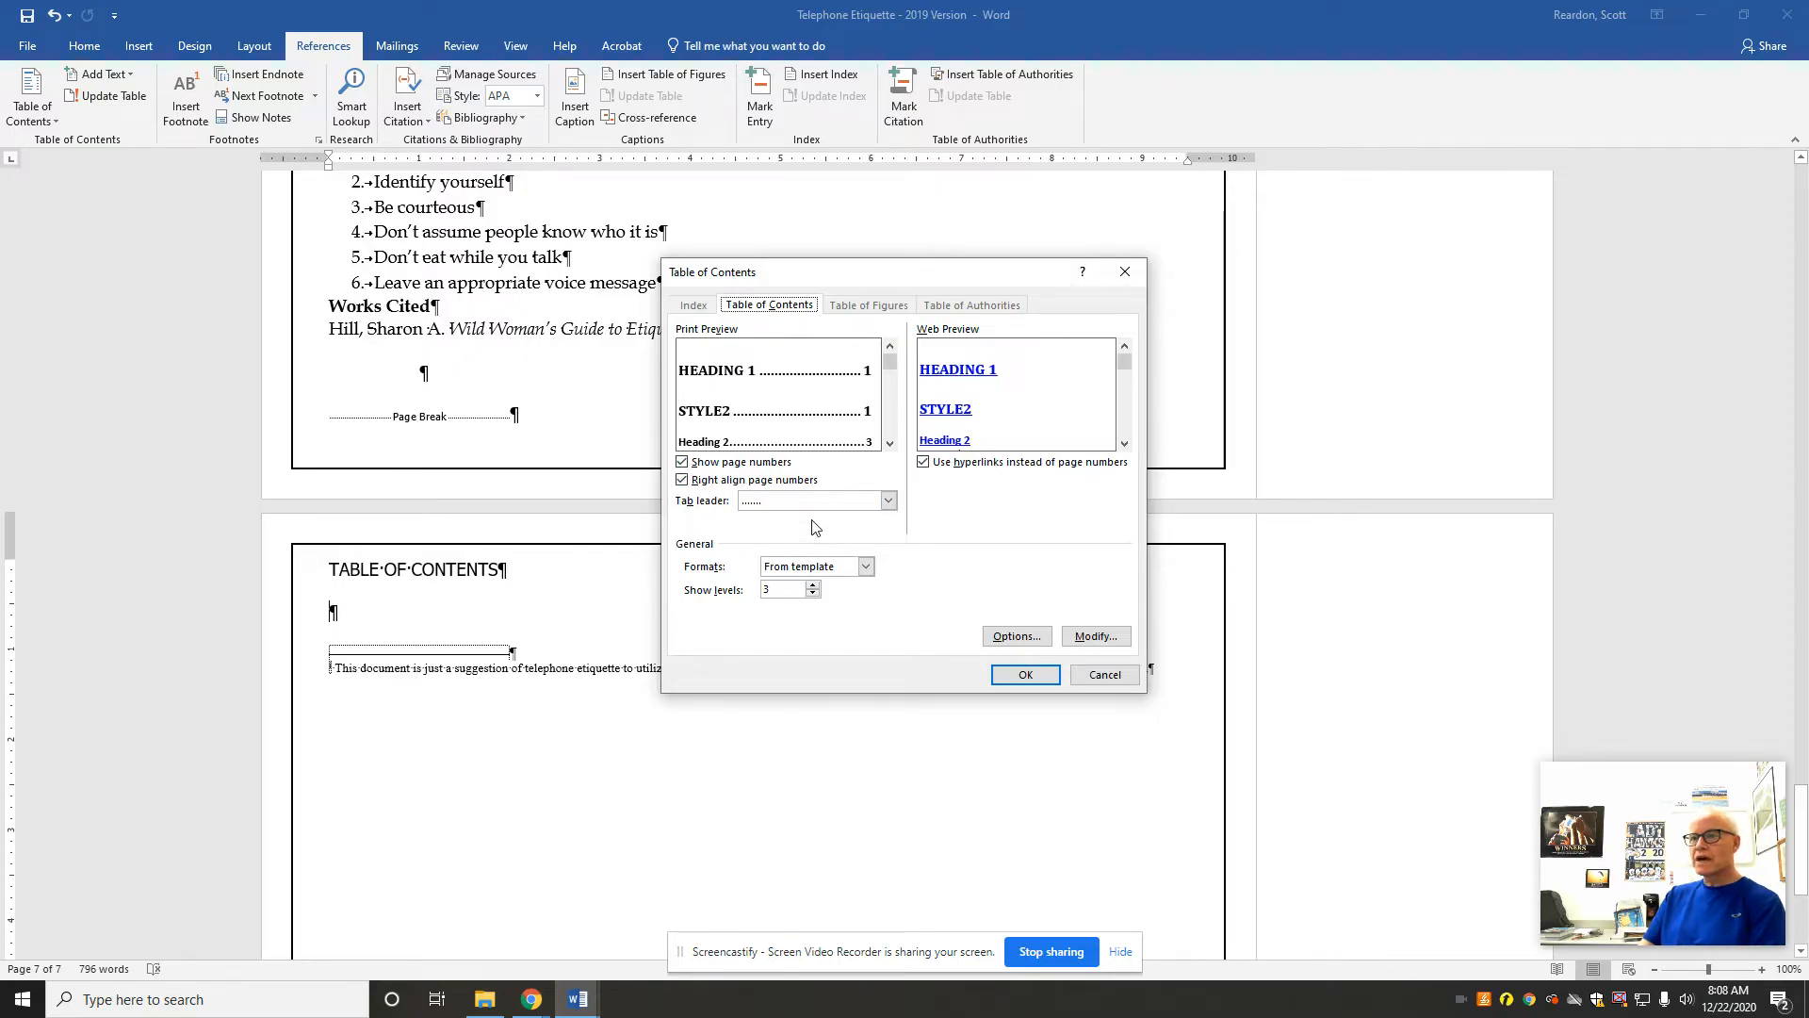
left_click(866, 567)
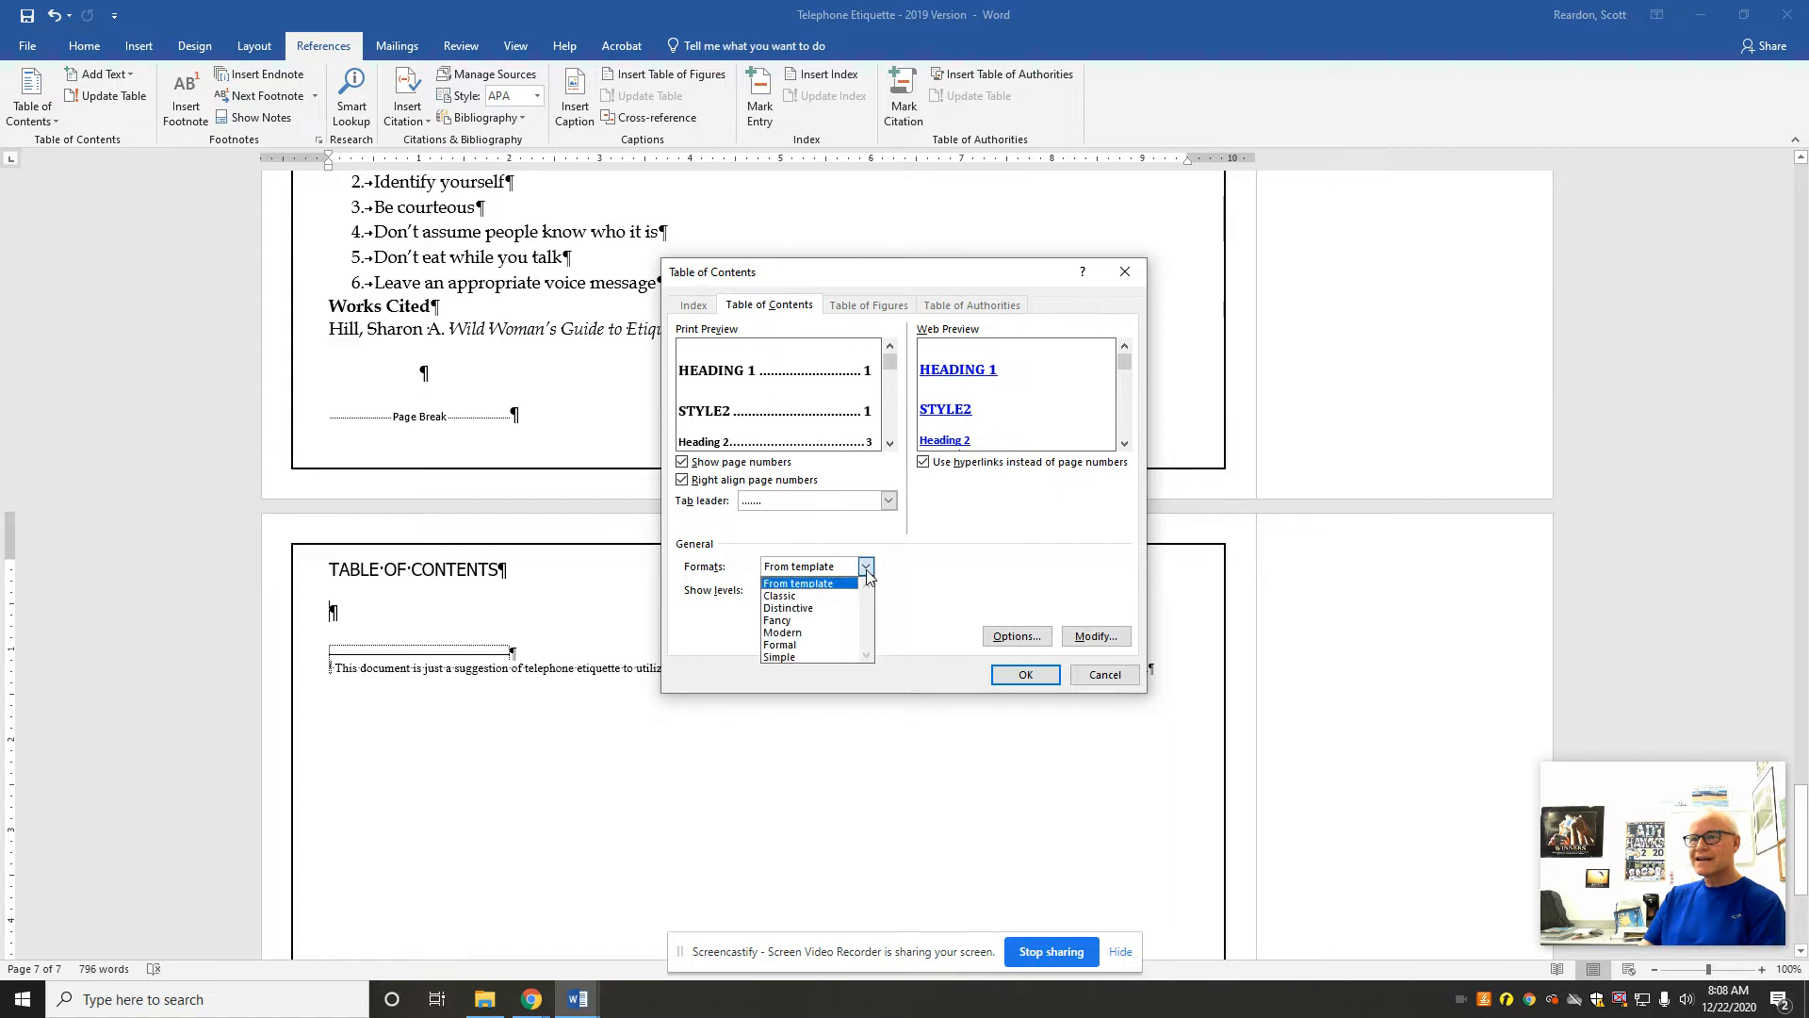
left_click(796, 598)
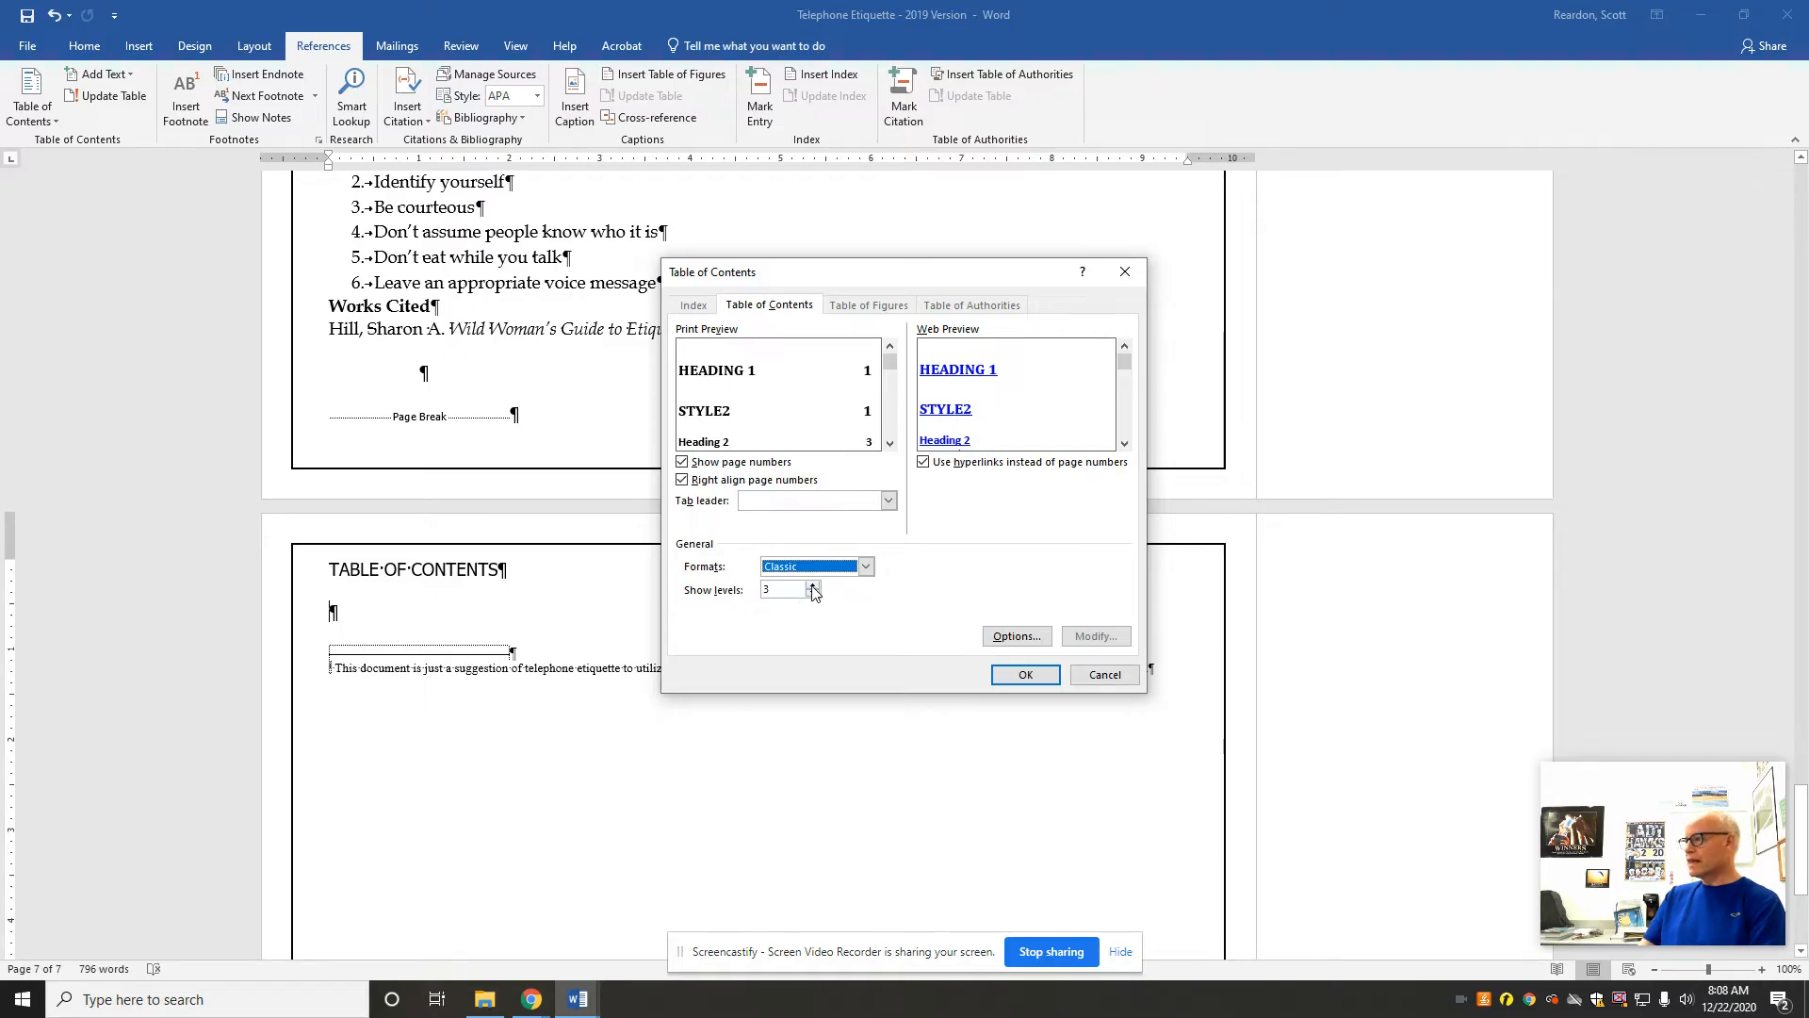
left_click(812, 586)
left_click(812, 586)
left_click(813, 594)
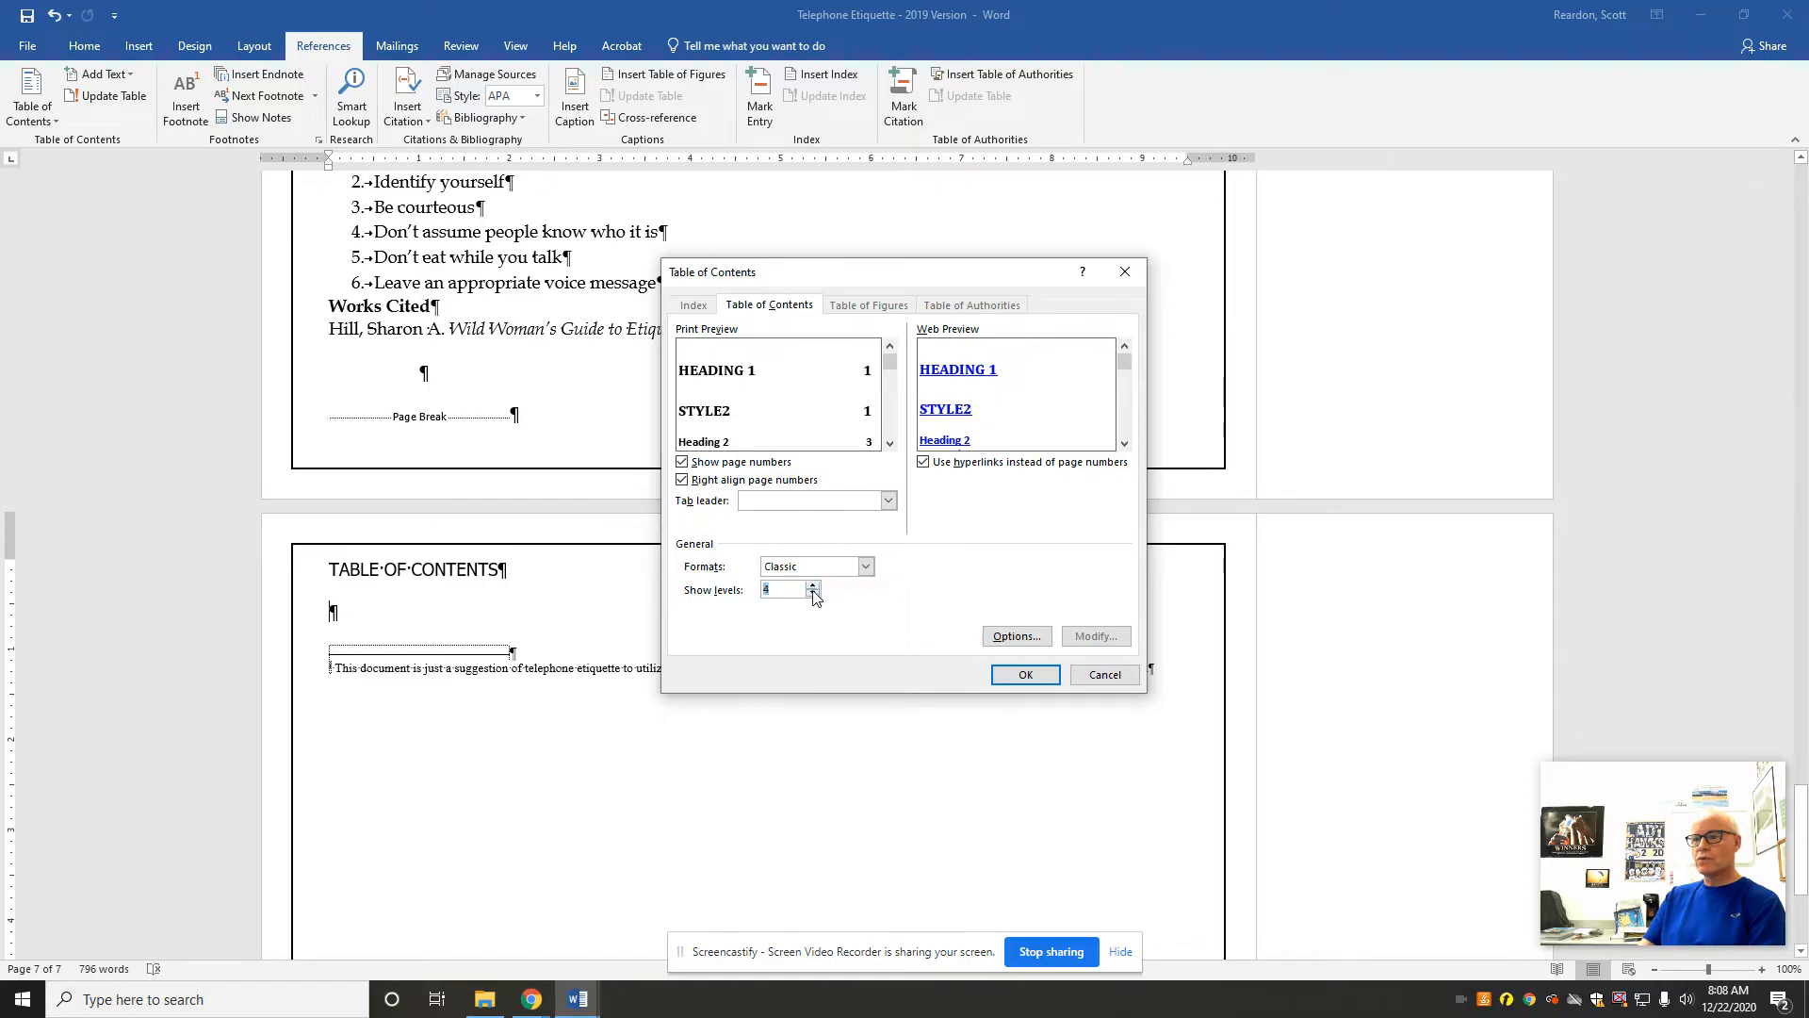
left_click(813, 593)
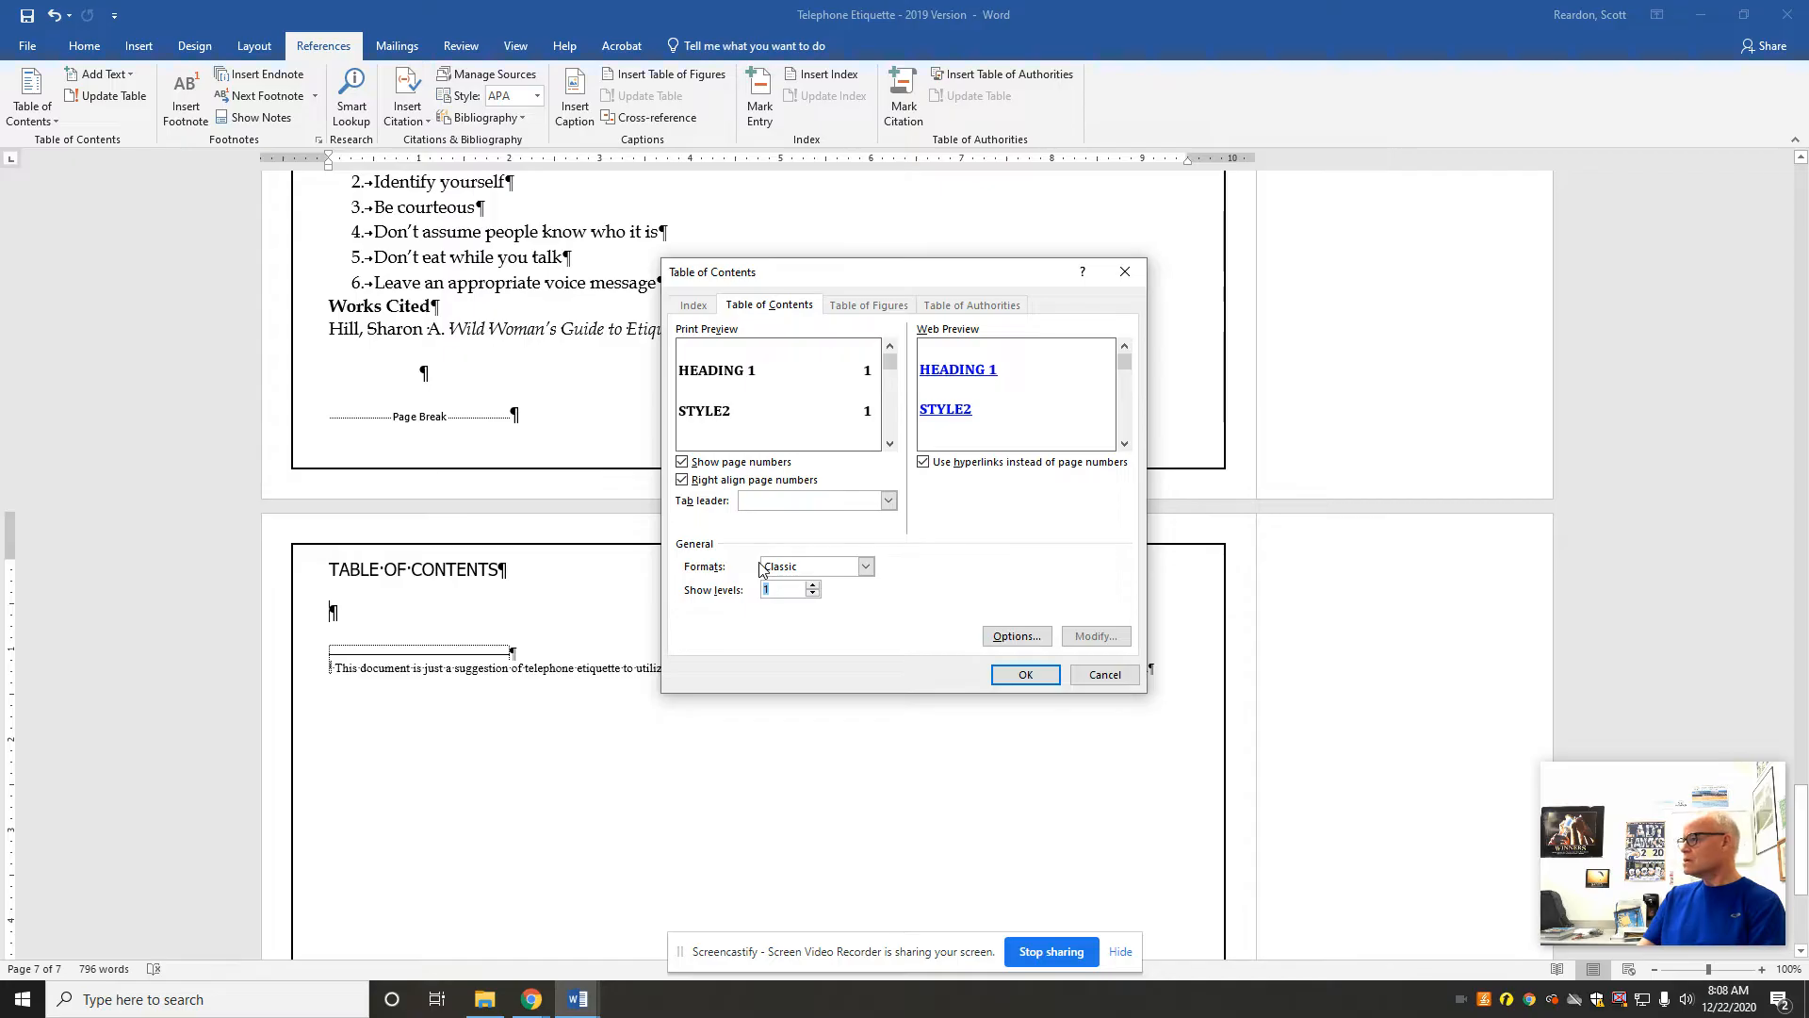
left_click(1022, 676)
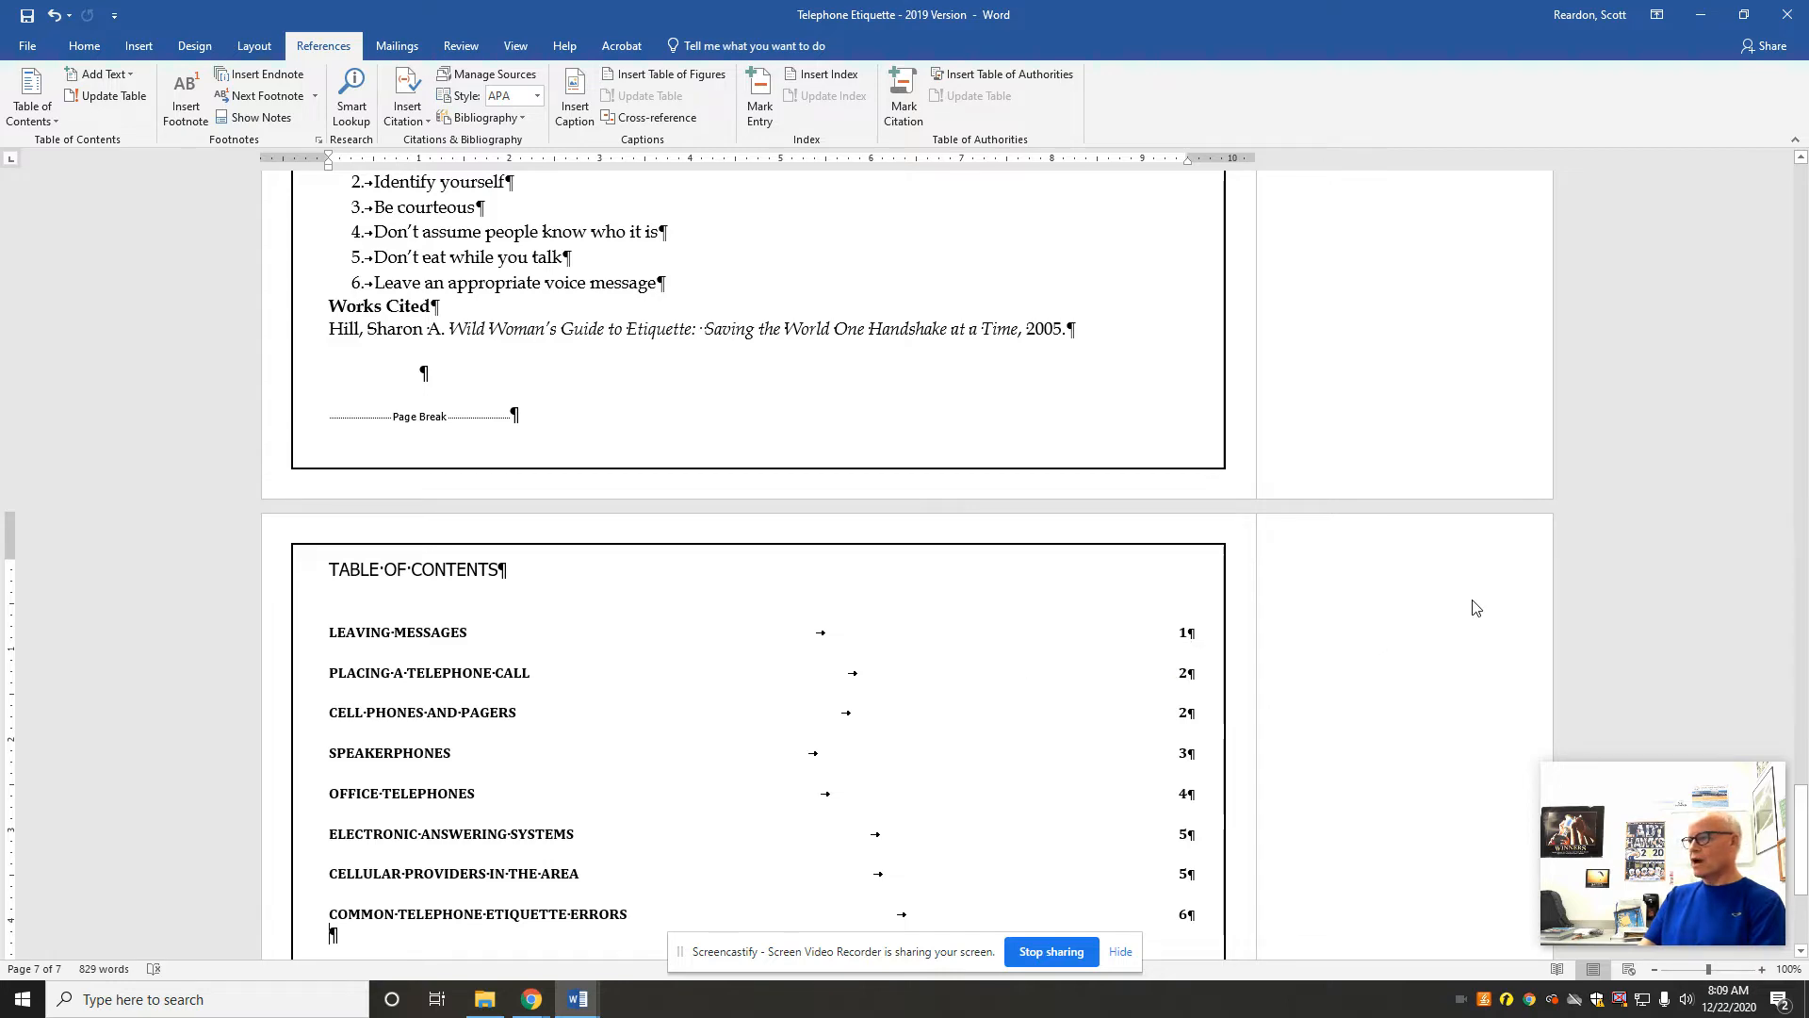
Step: Apply Tight text wrapping to the telephone picture under the Leaving Messages heading on the first page
left_click_drag(1802, 817, 1777, 185)
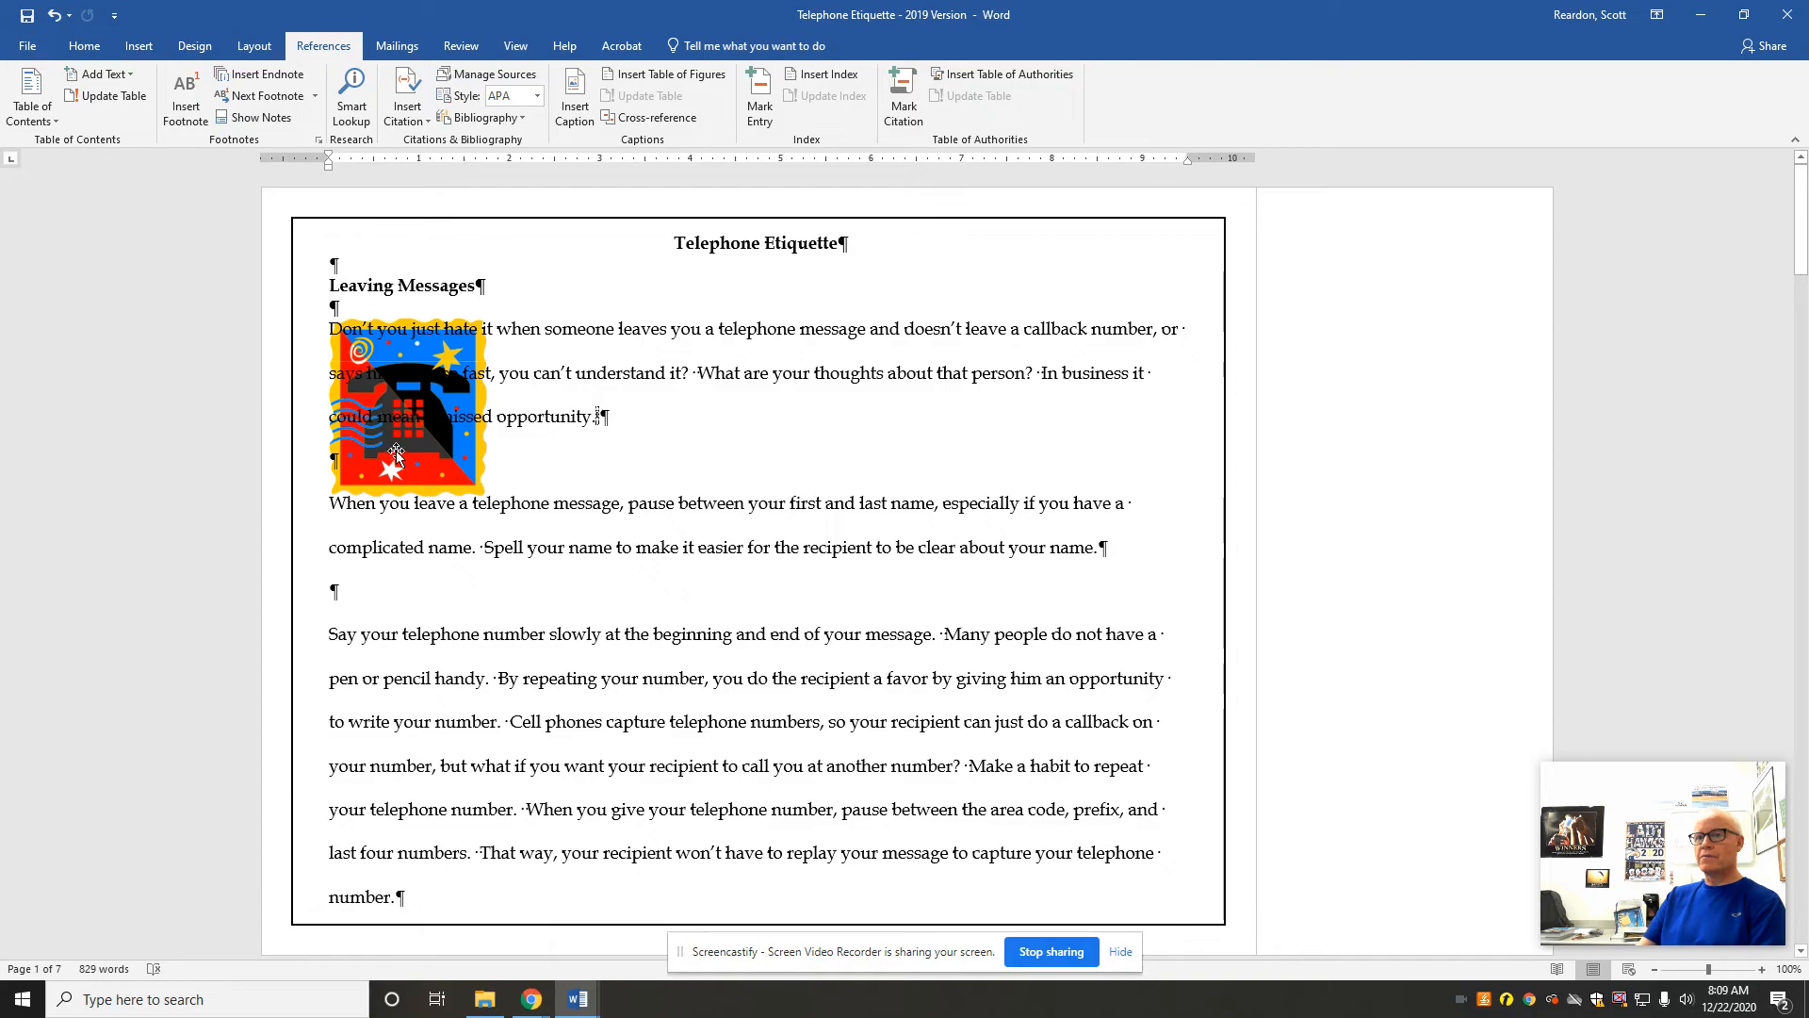
left_click(446, 480)
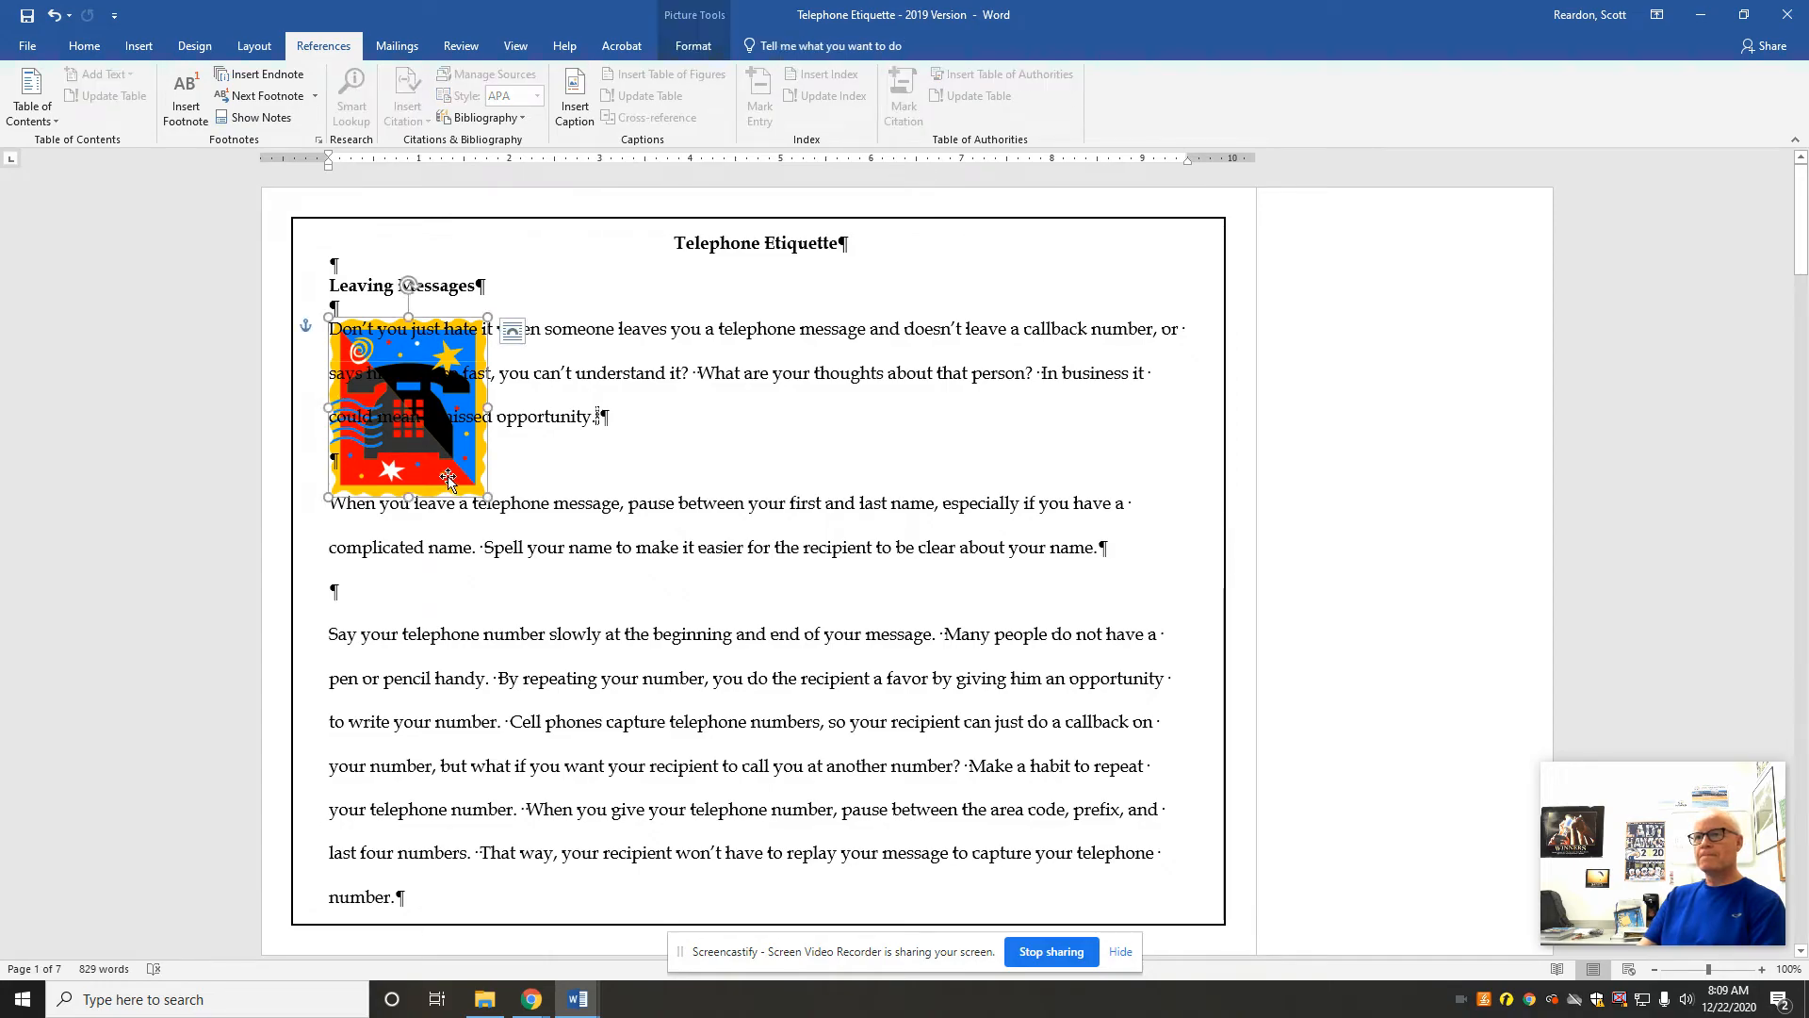
left_click(697, 54)
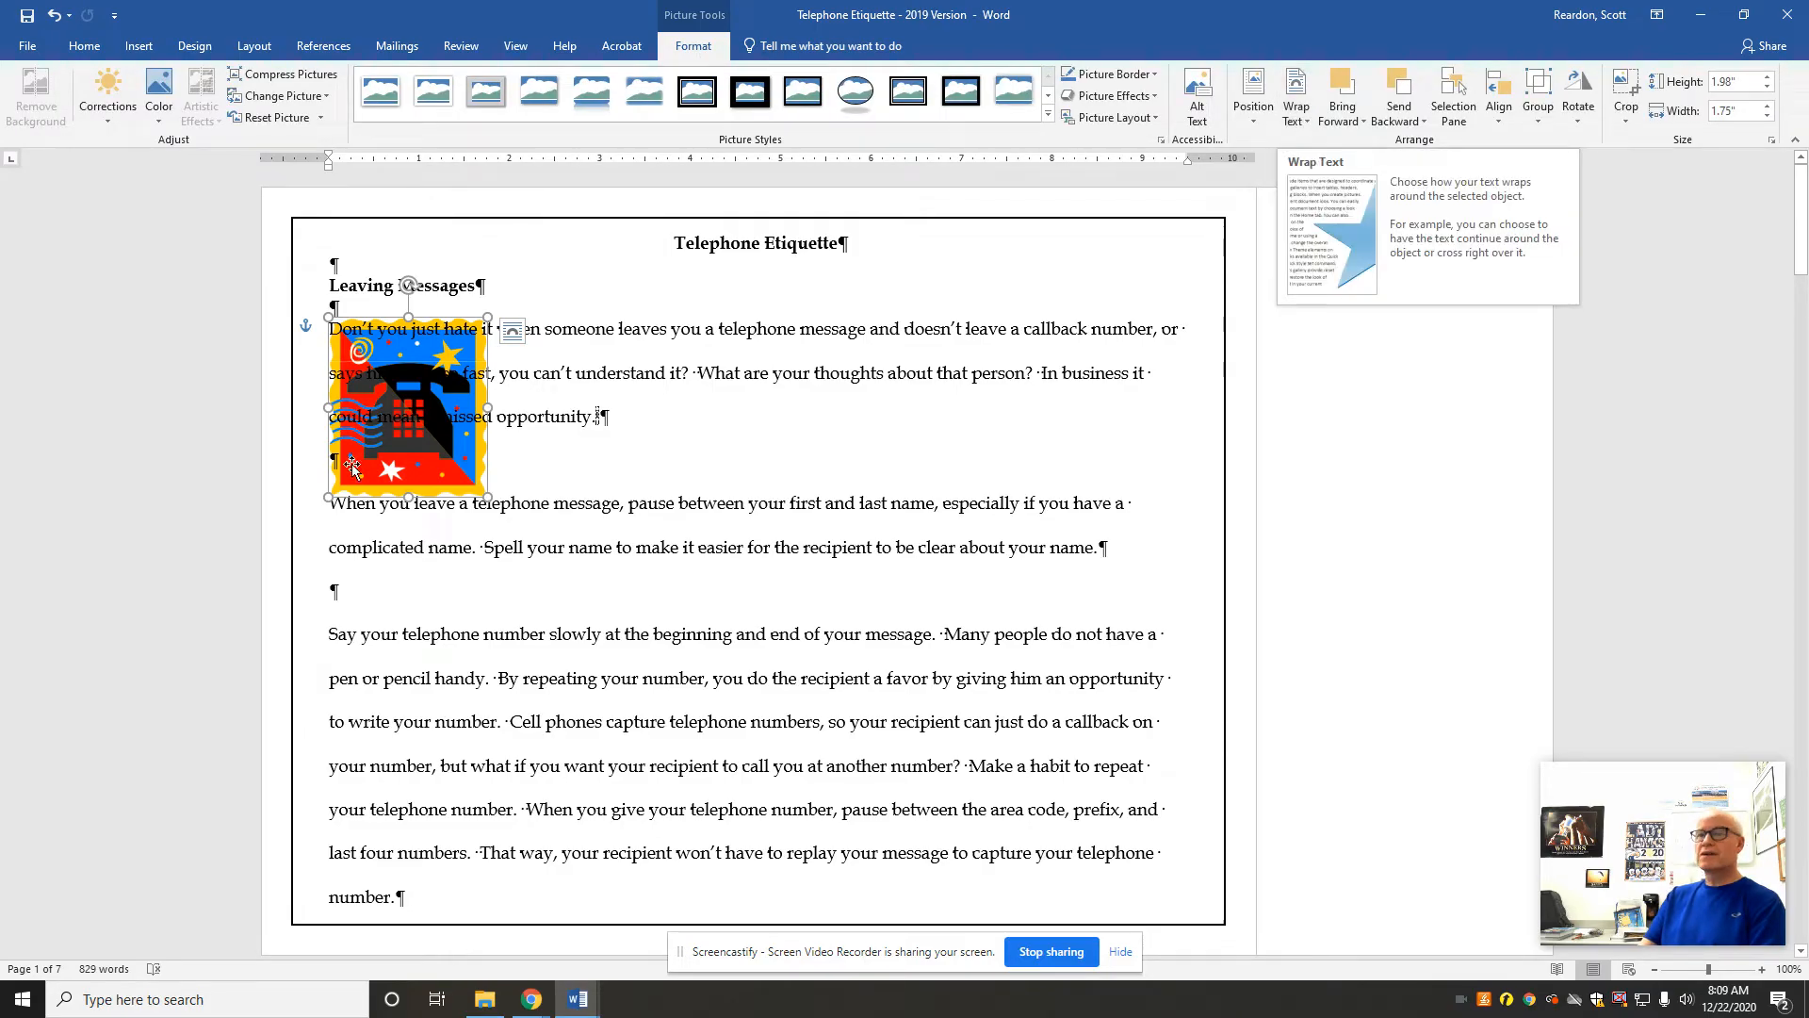
left_click(1296, 106)
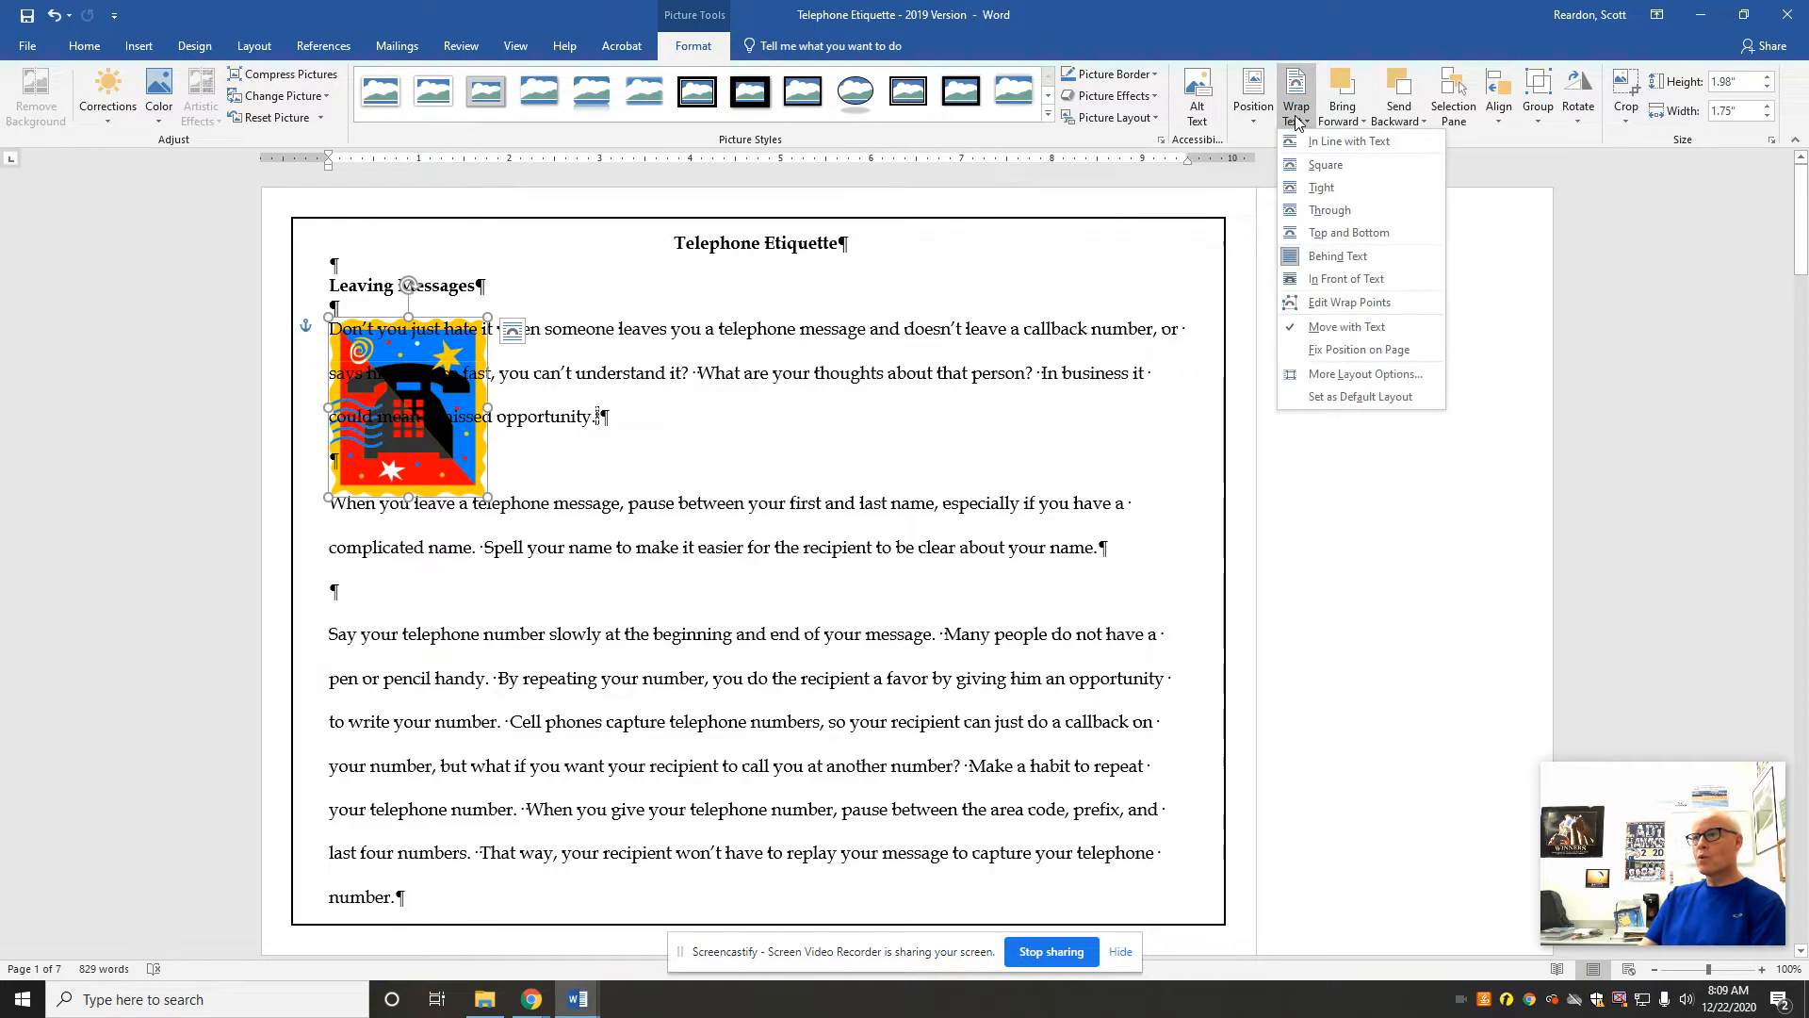
left_click(1333, 186)
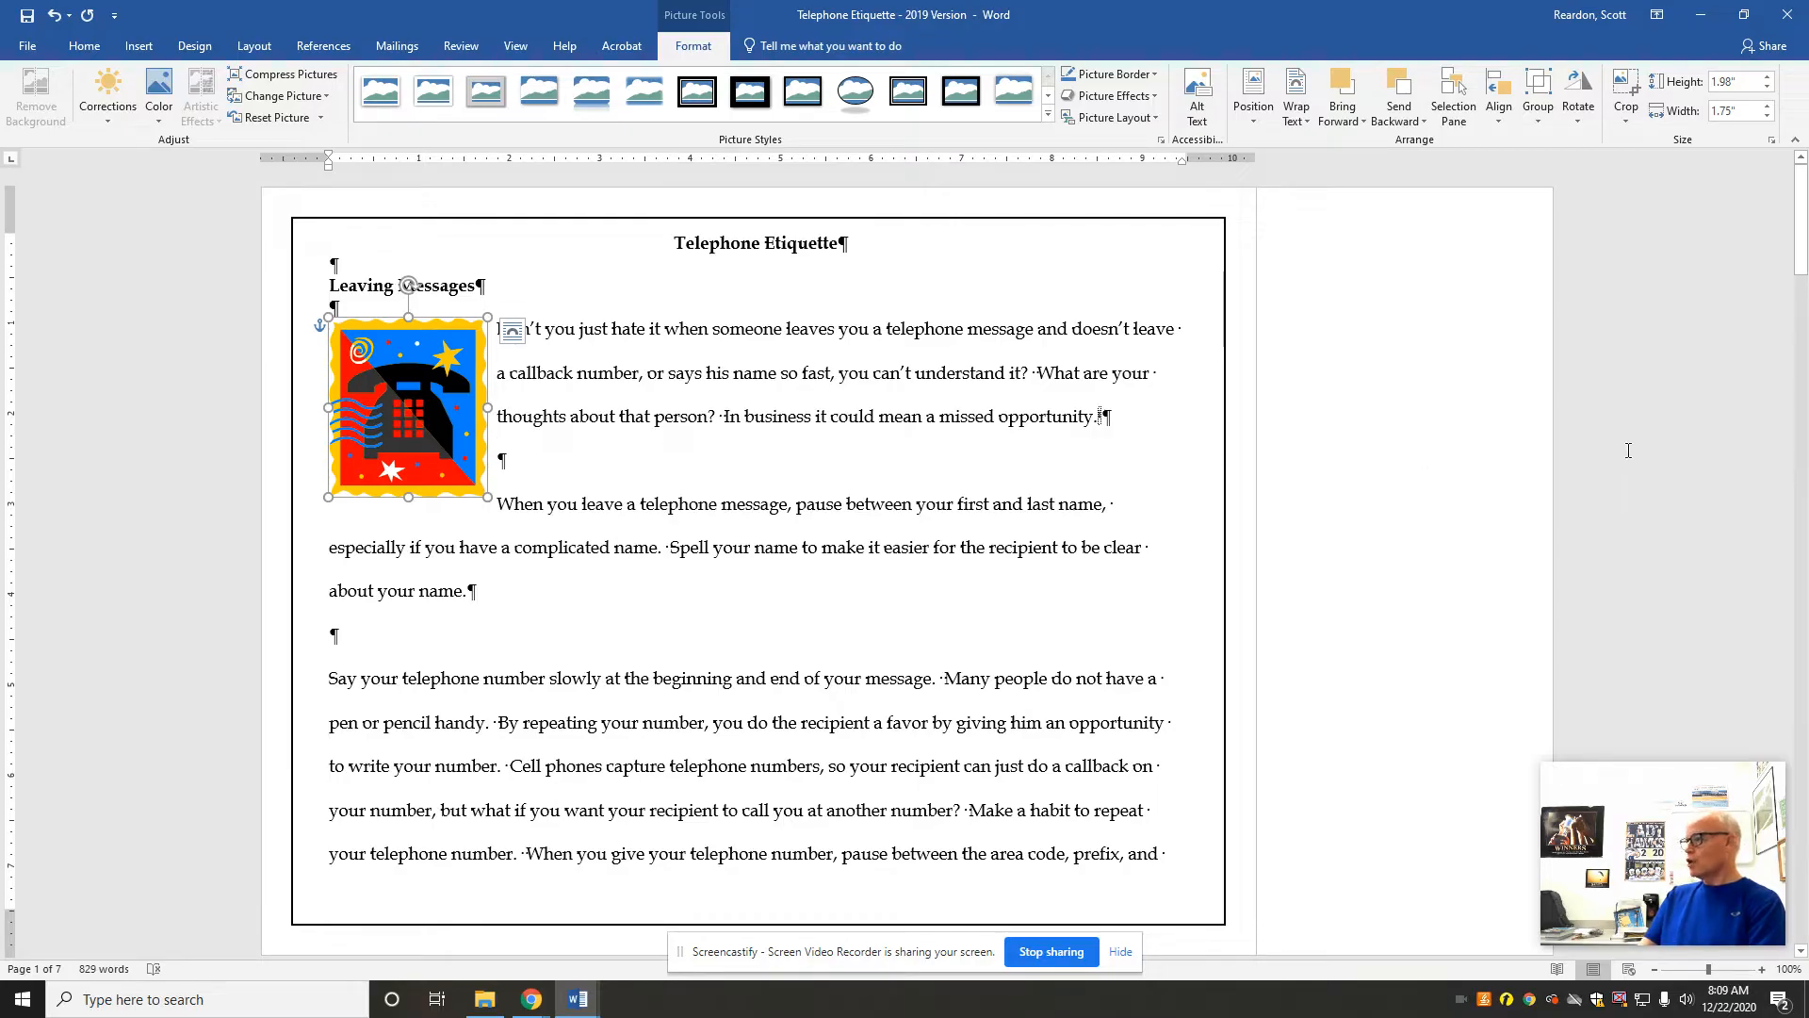
Step: Resolve the comment attached to the word "pagers" in the Cell Phones and Pagers section
left_click_drag(1800, 245, 1800, 389)
left_click(1344, 419)
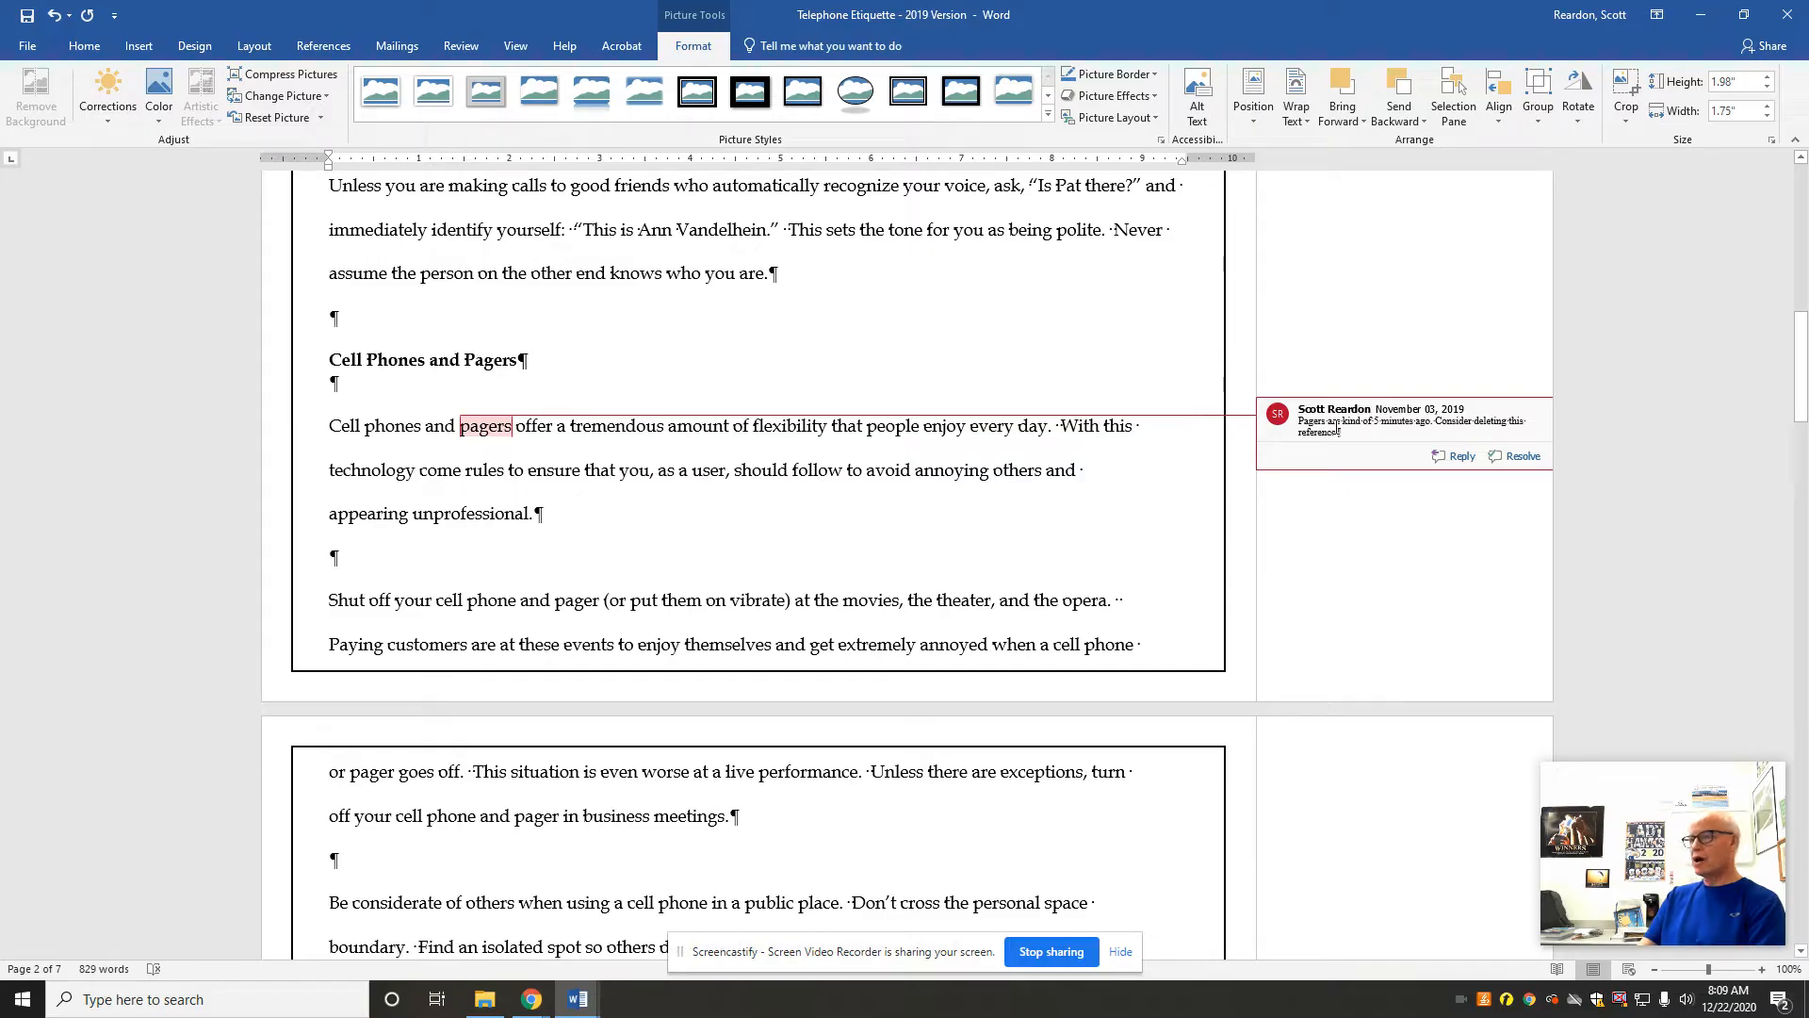
left_click(1516, 458)
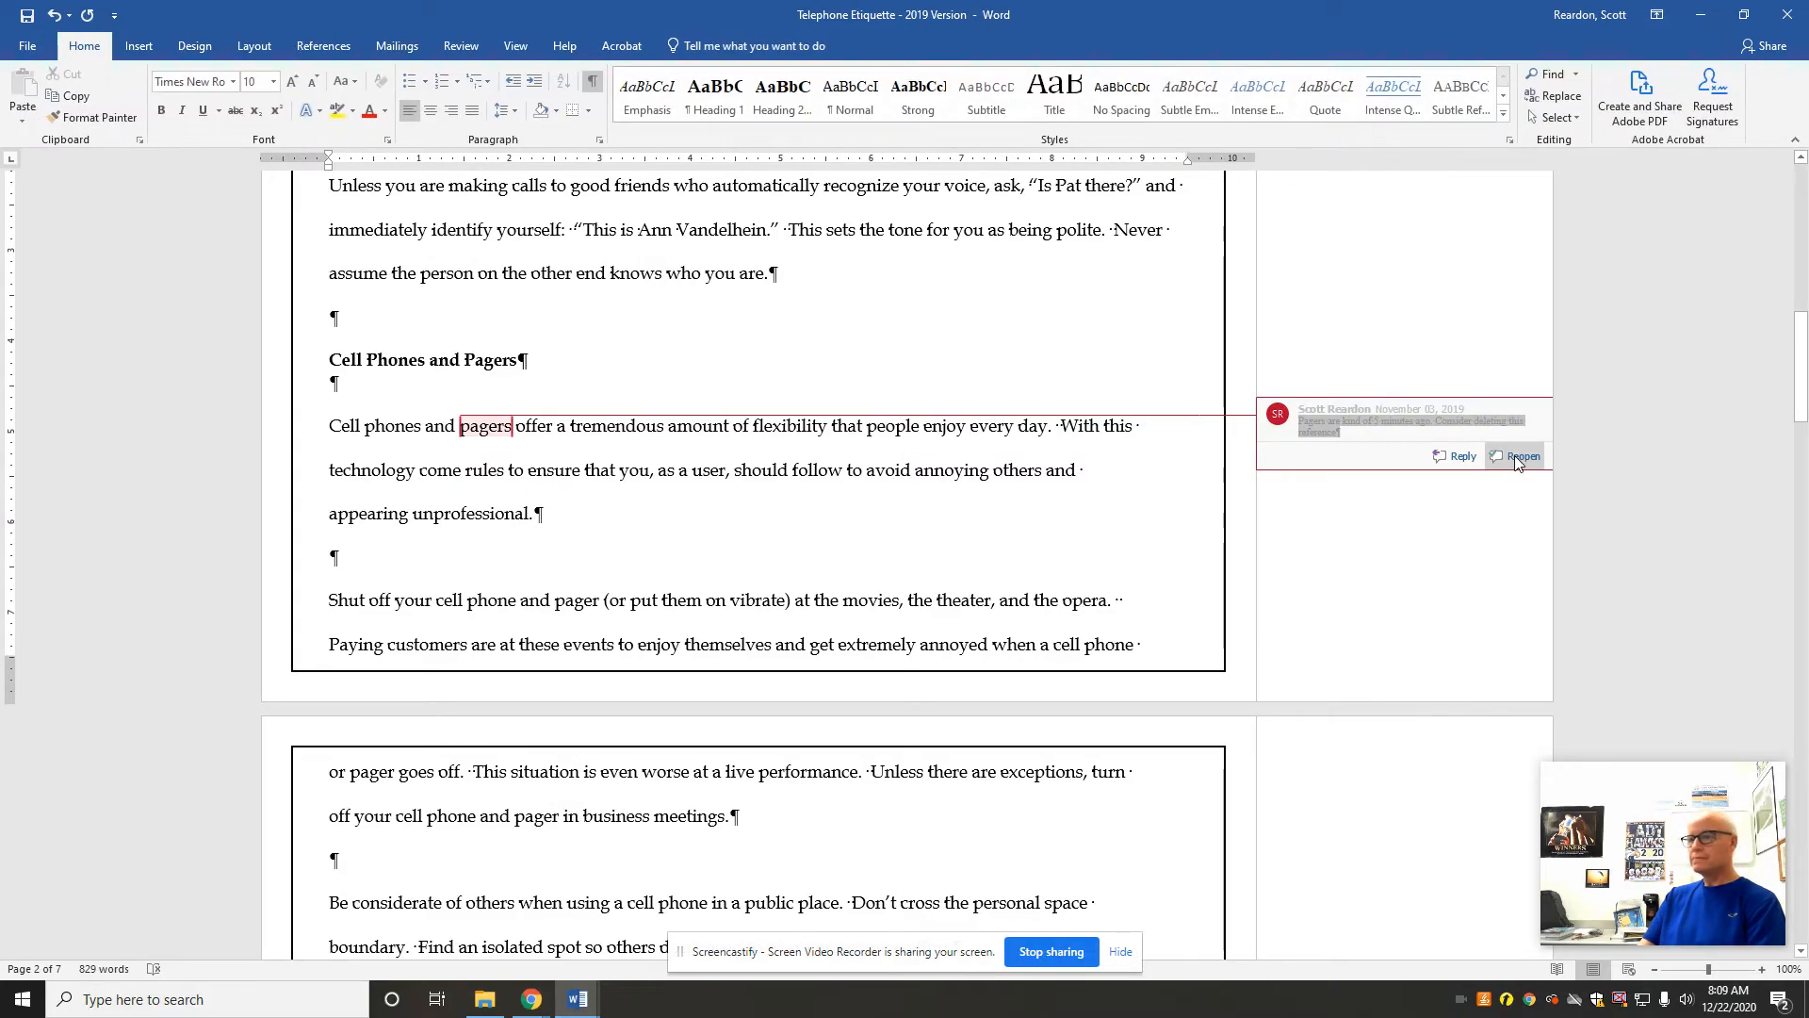
Step: Add a comment reading "Also known as voicemail" to the Electronic Answering Systems heading
left_click_drag(1794, 404, 1737, 659)
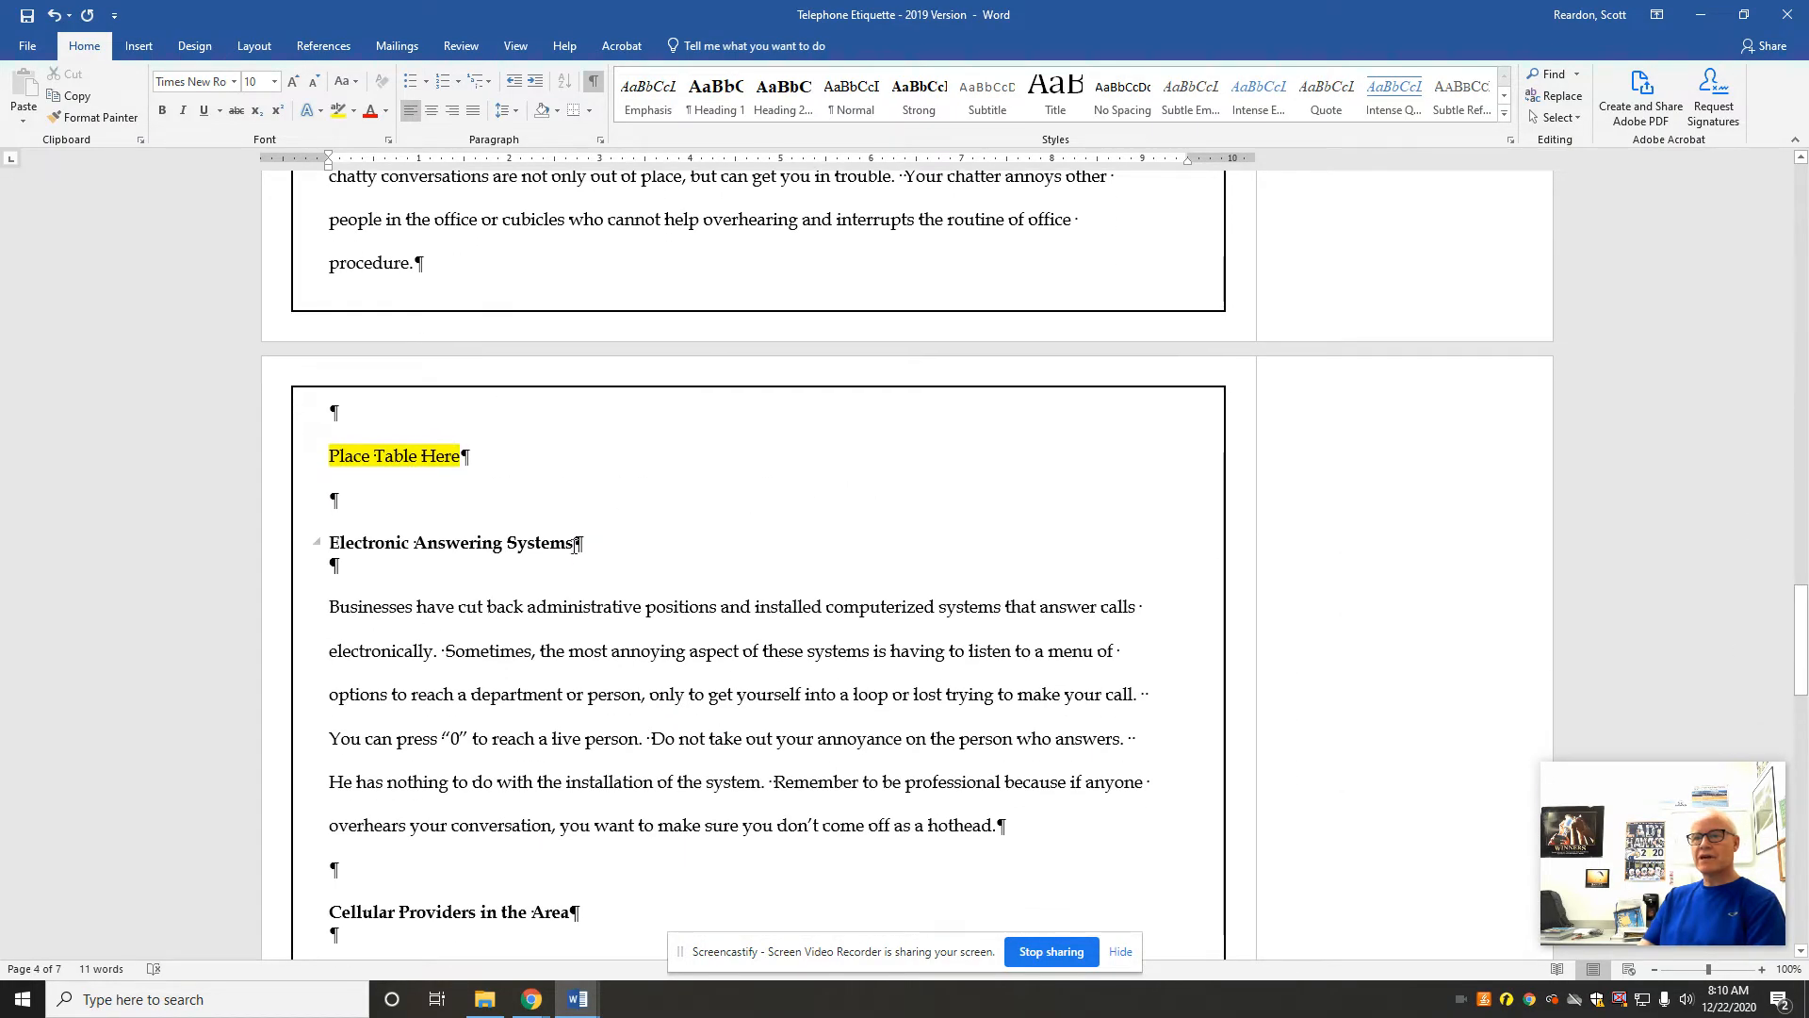
left_click_drag(571, 546, 330, 545)
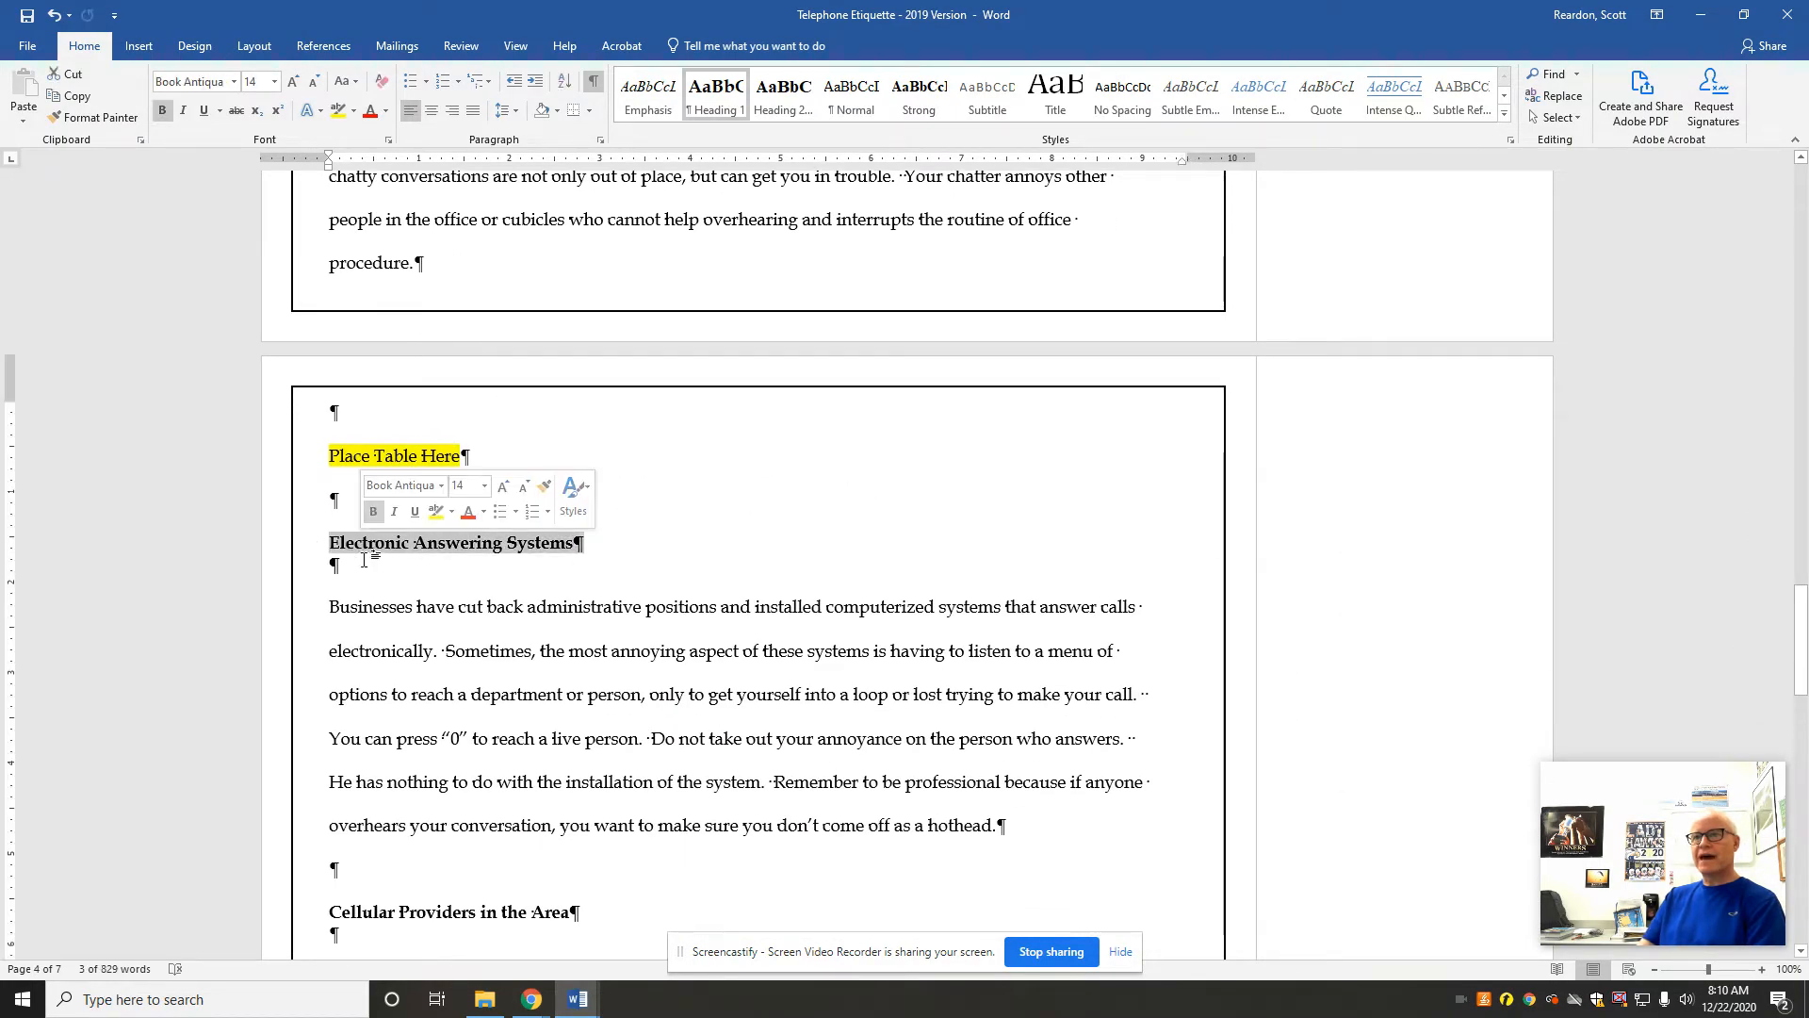
left_click(459, 48)
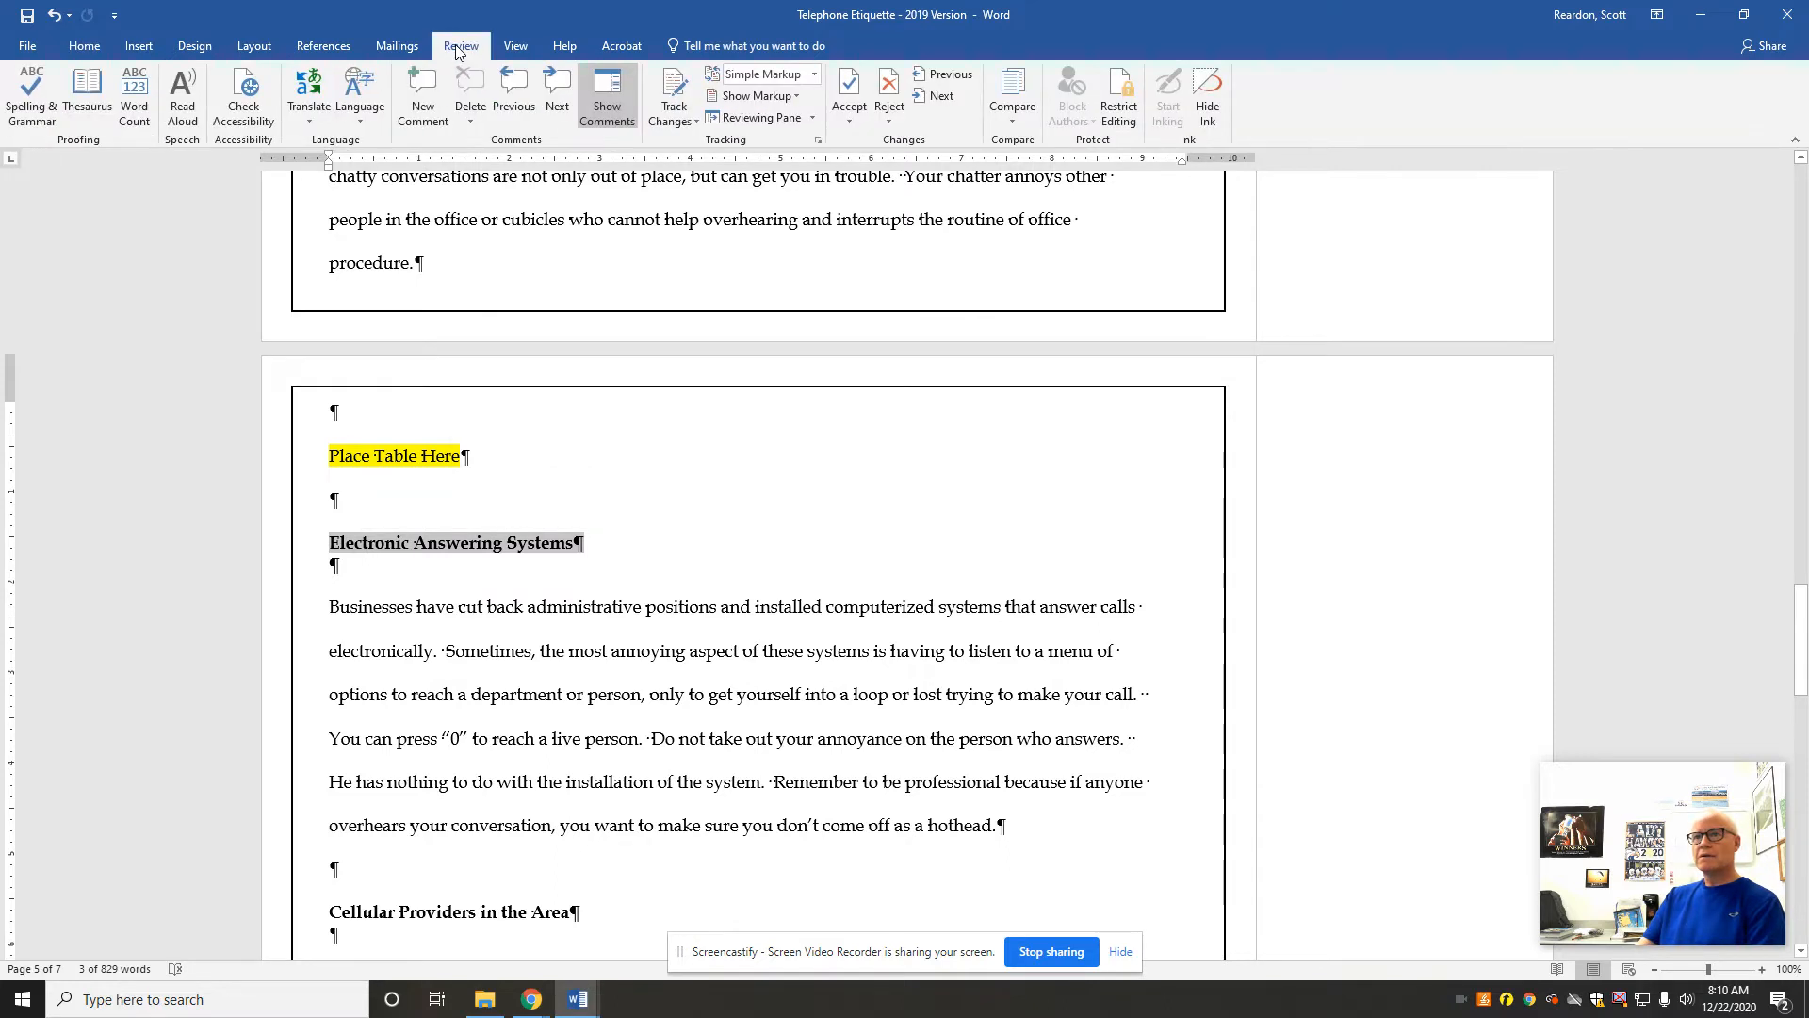
left_click(428, 114)
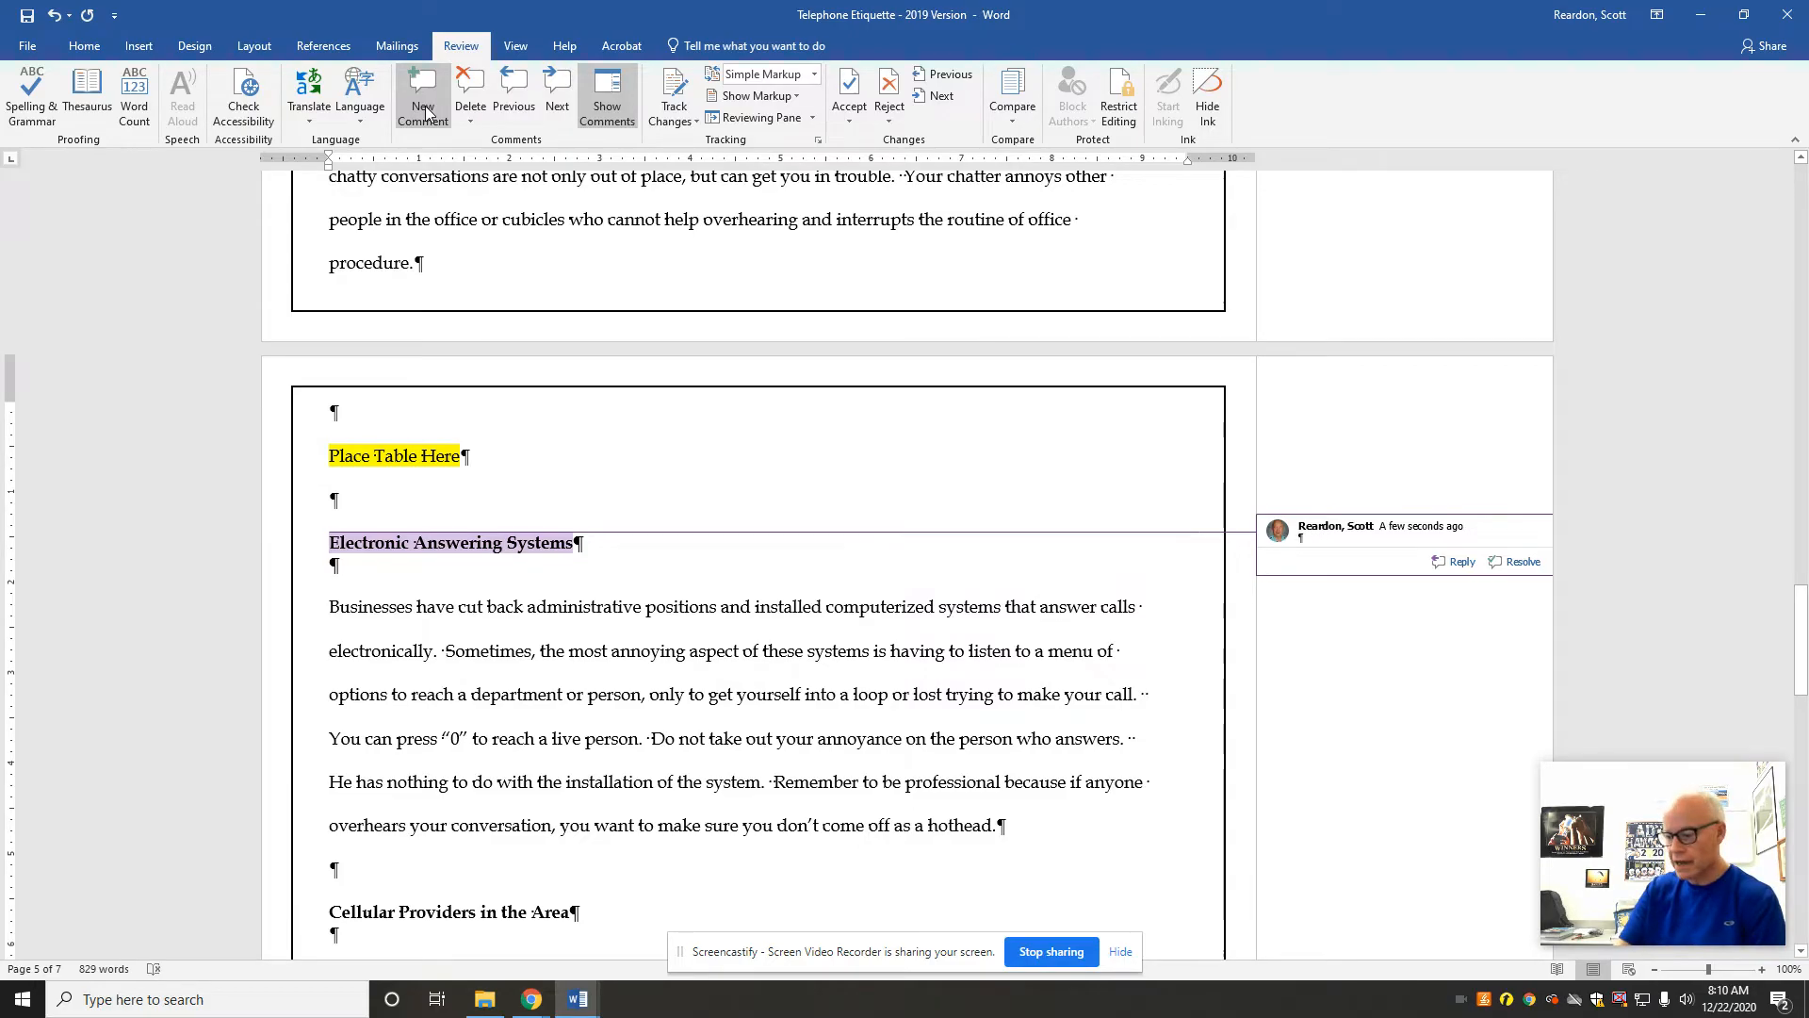
type("o known")
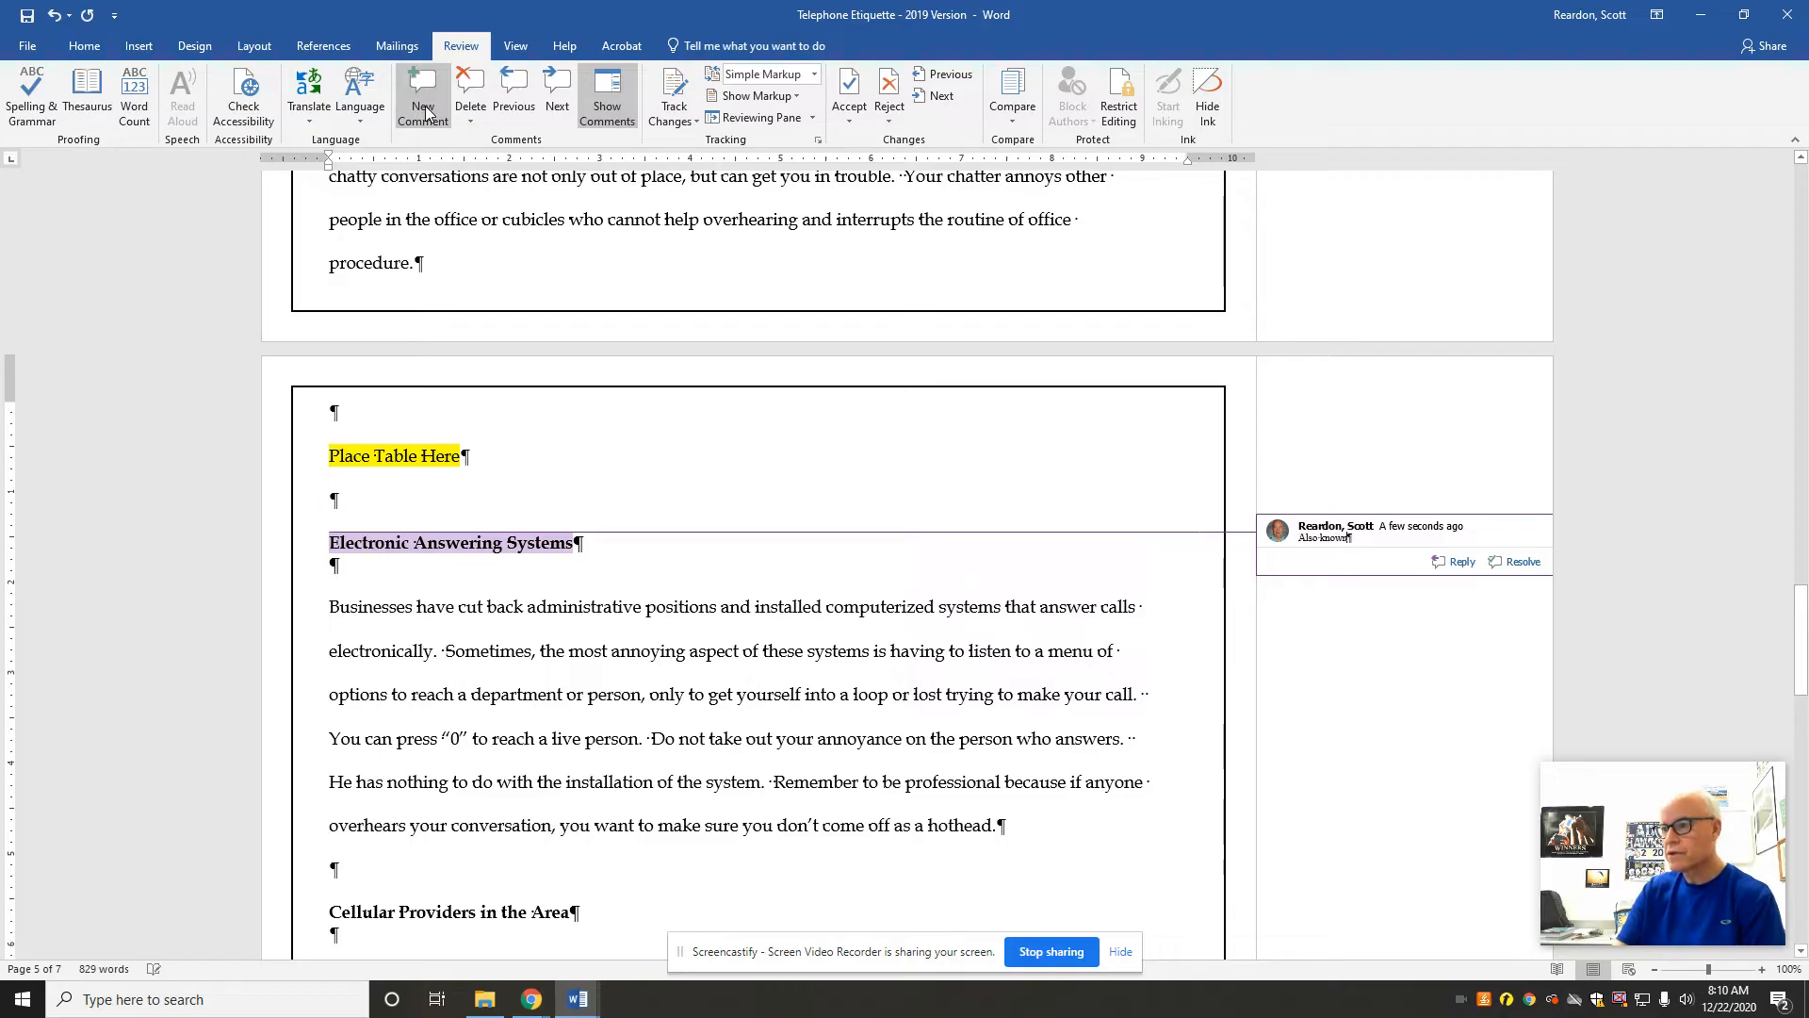
type(" as voicemail")
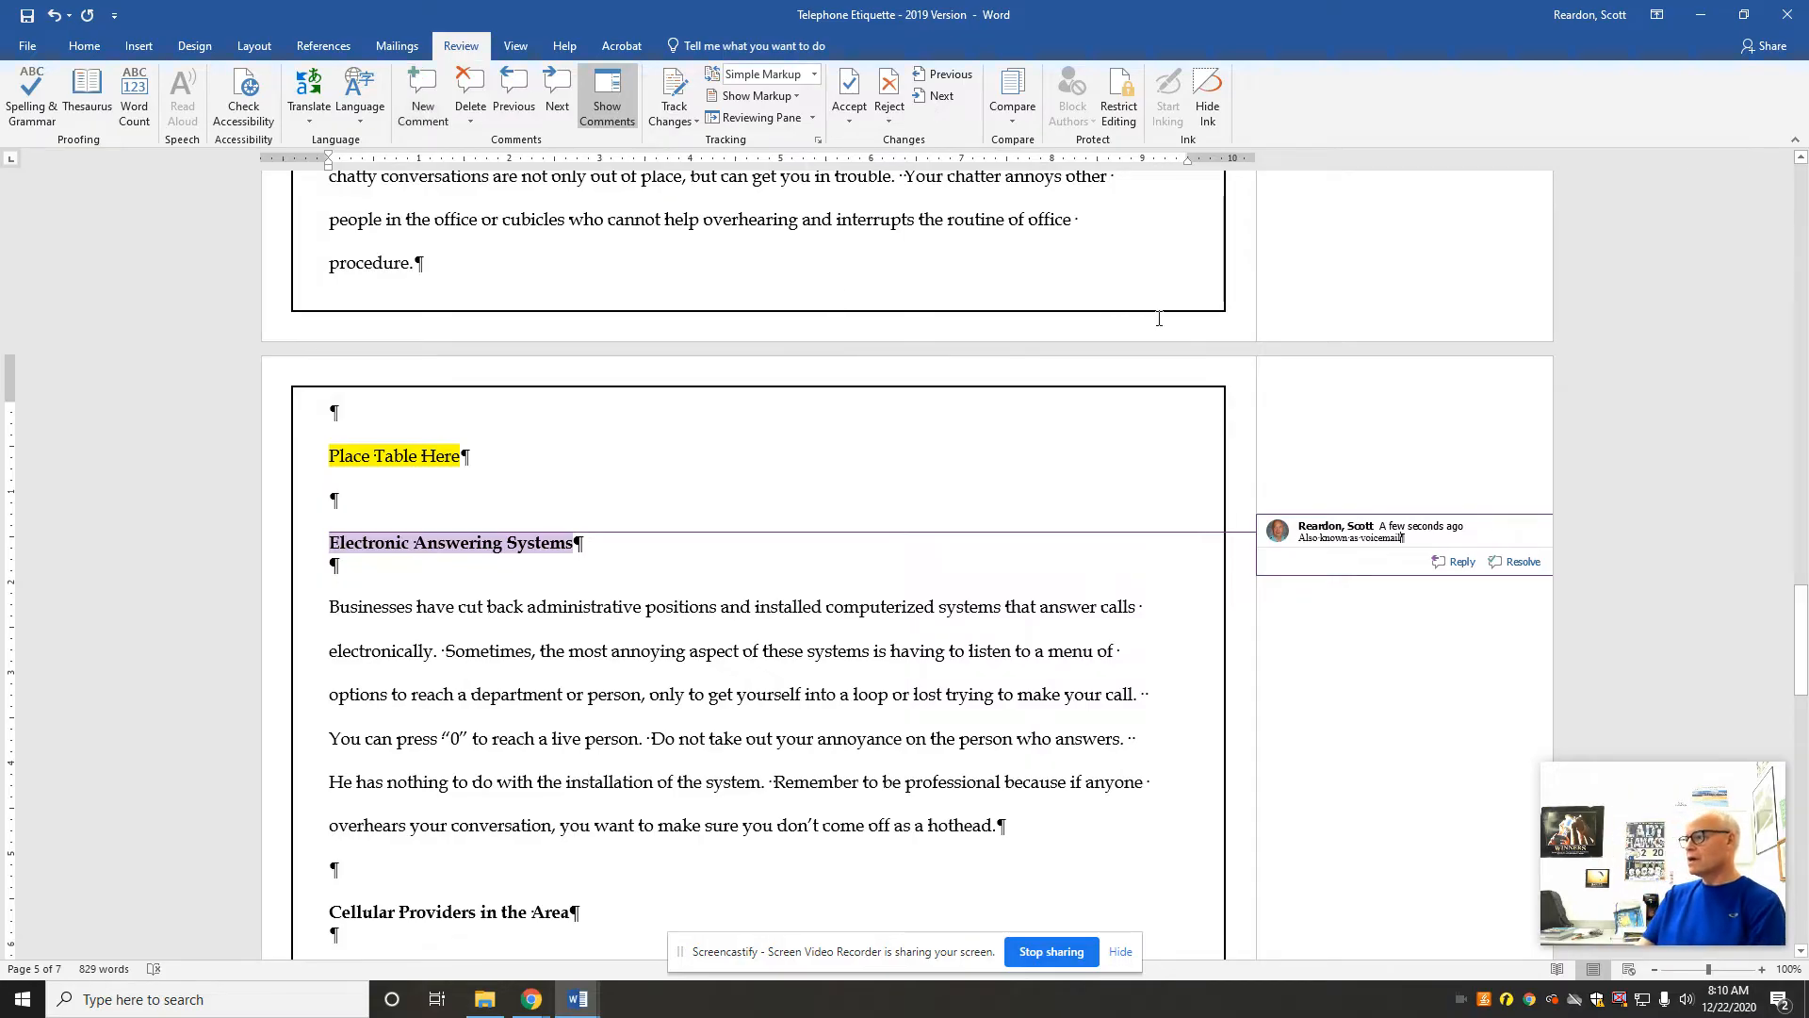
Step: Set custom margins for the whole document: 1" top and bottom, 0.5" left and right
left_click(247, 49)
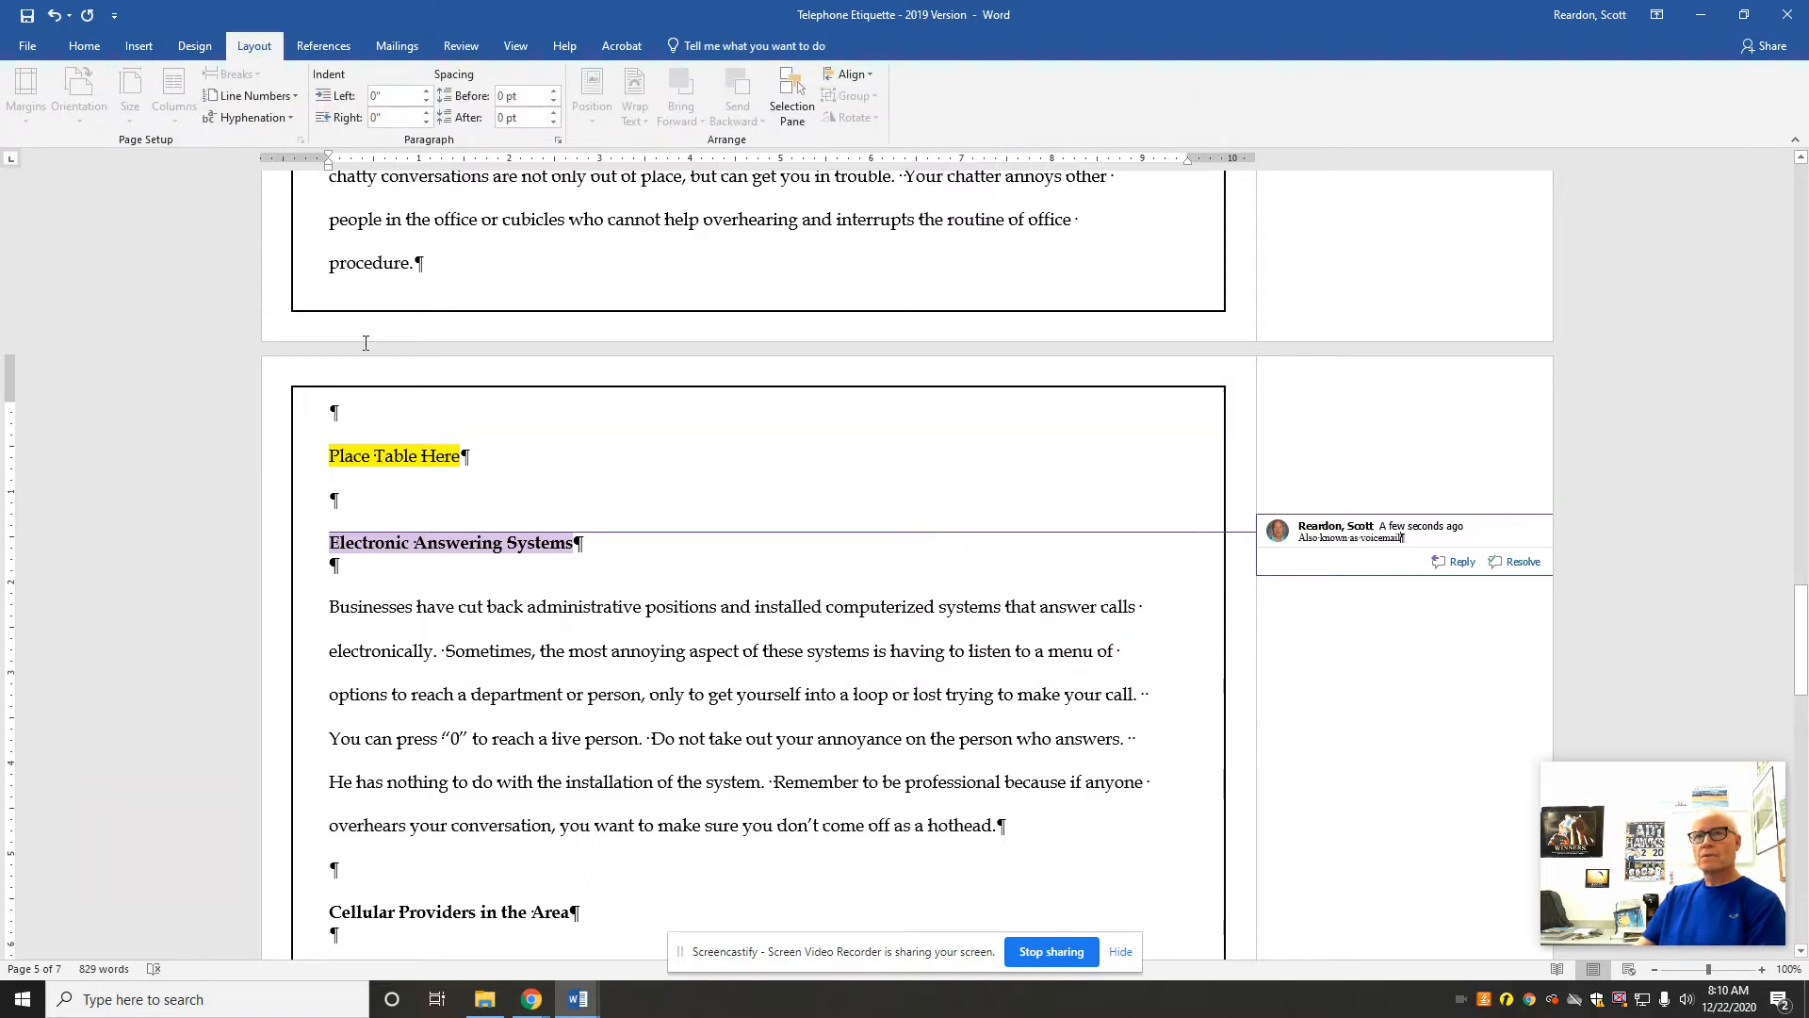
left_click(544, 577)
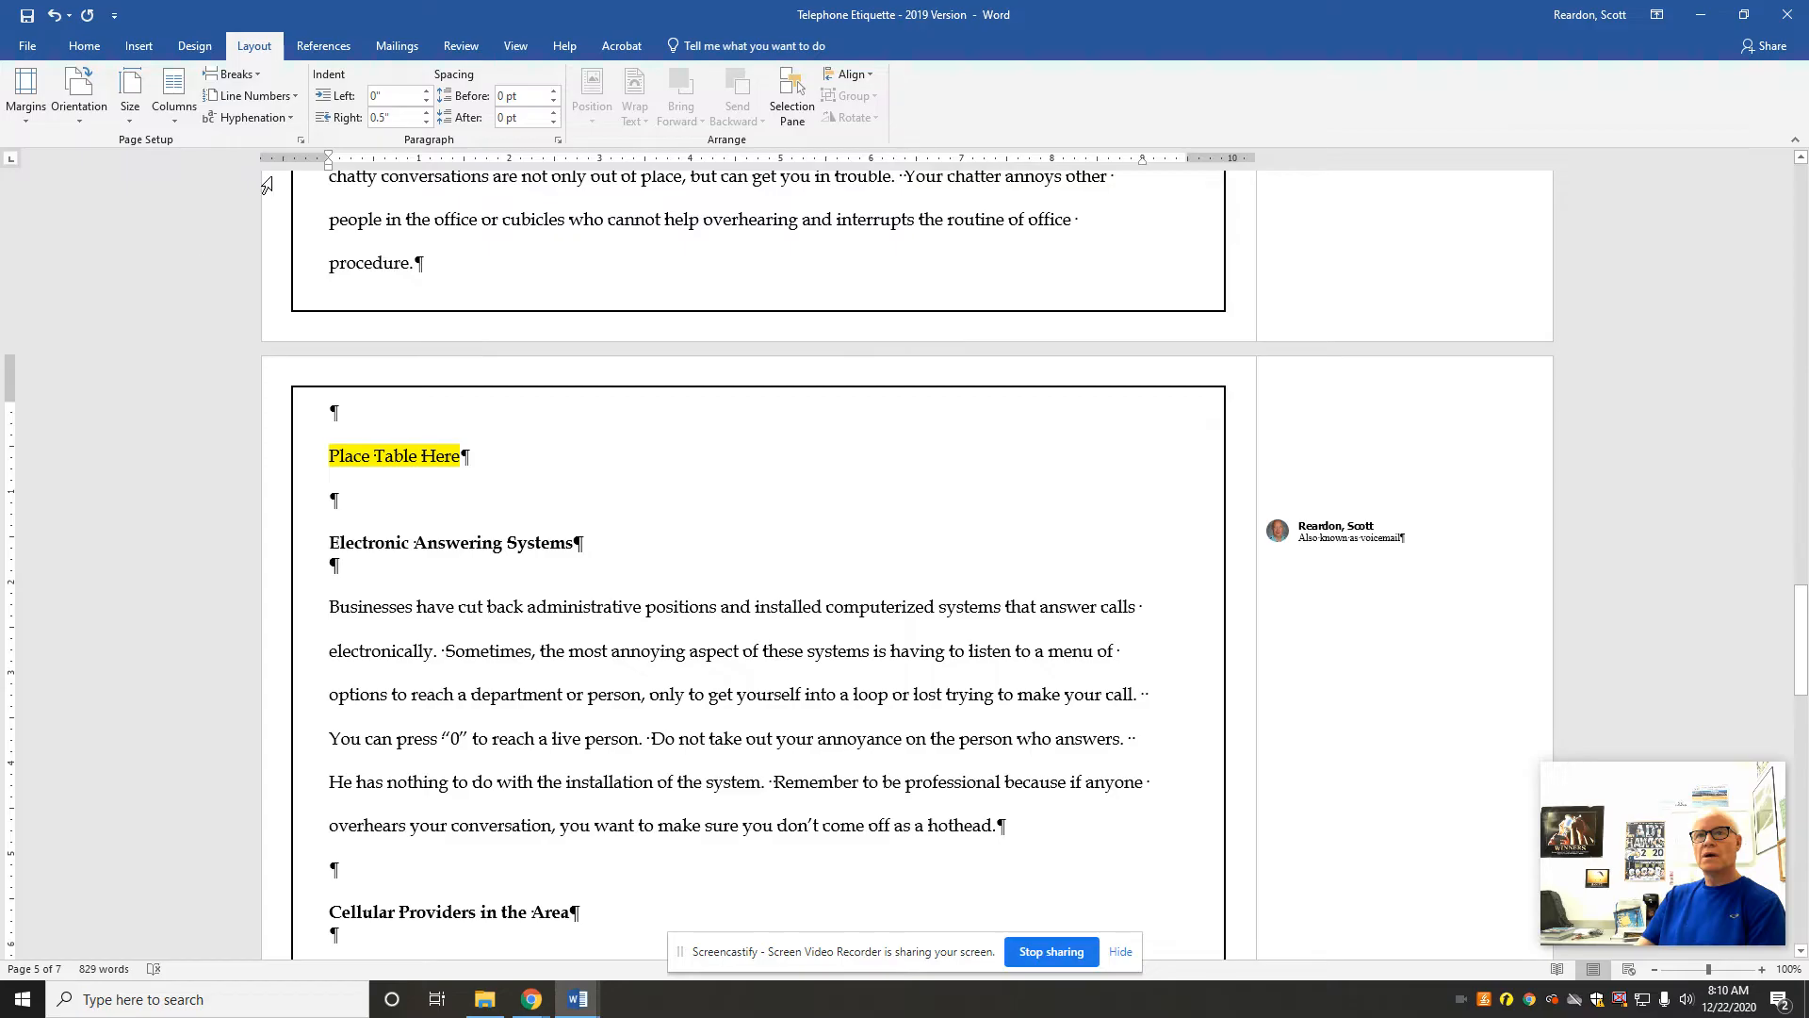
left_click(25, 94)
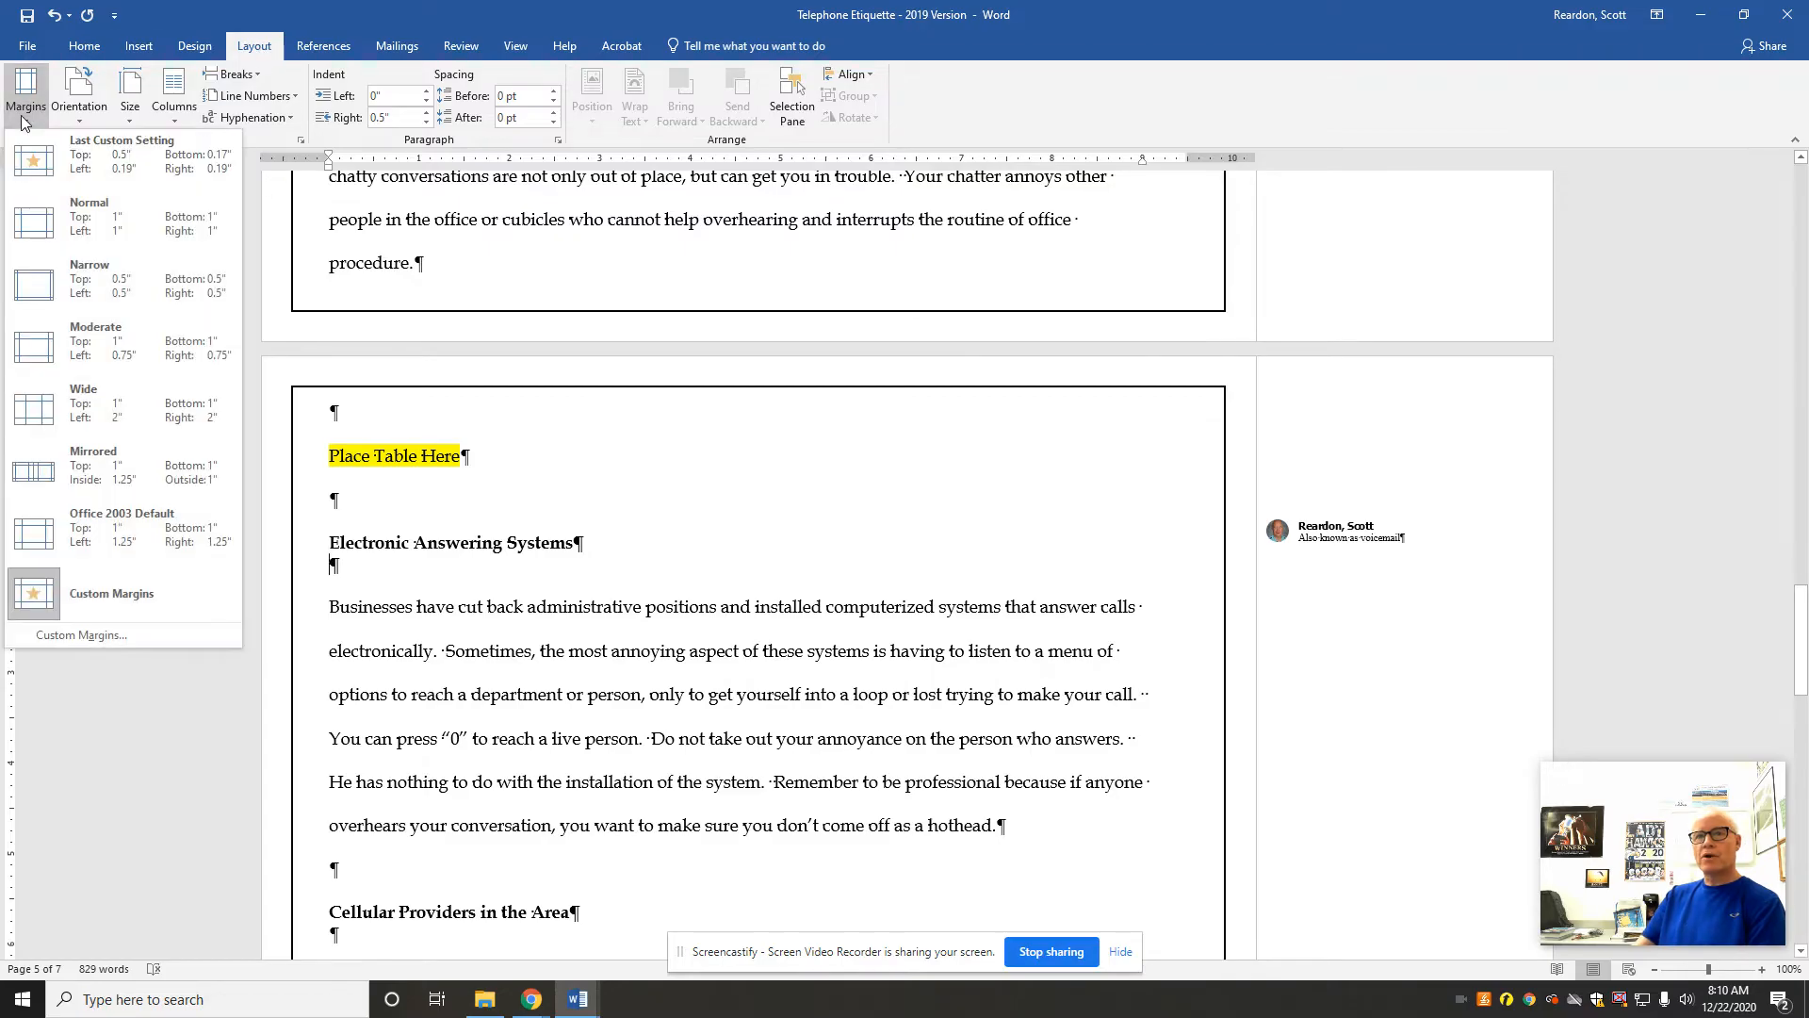
left_click(123, 603)
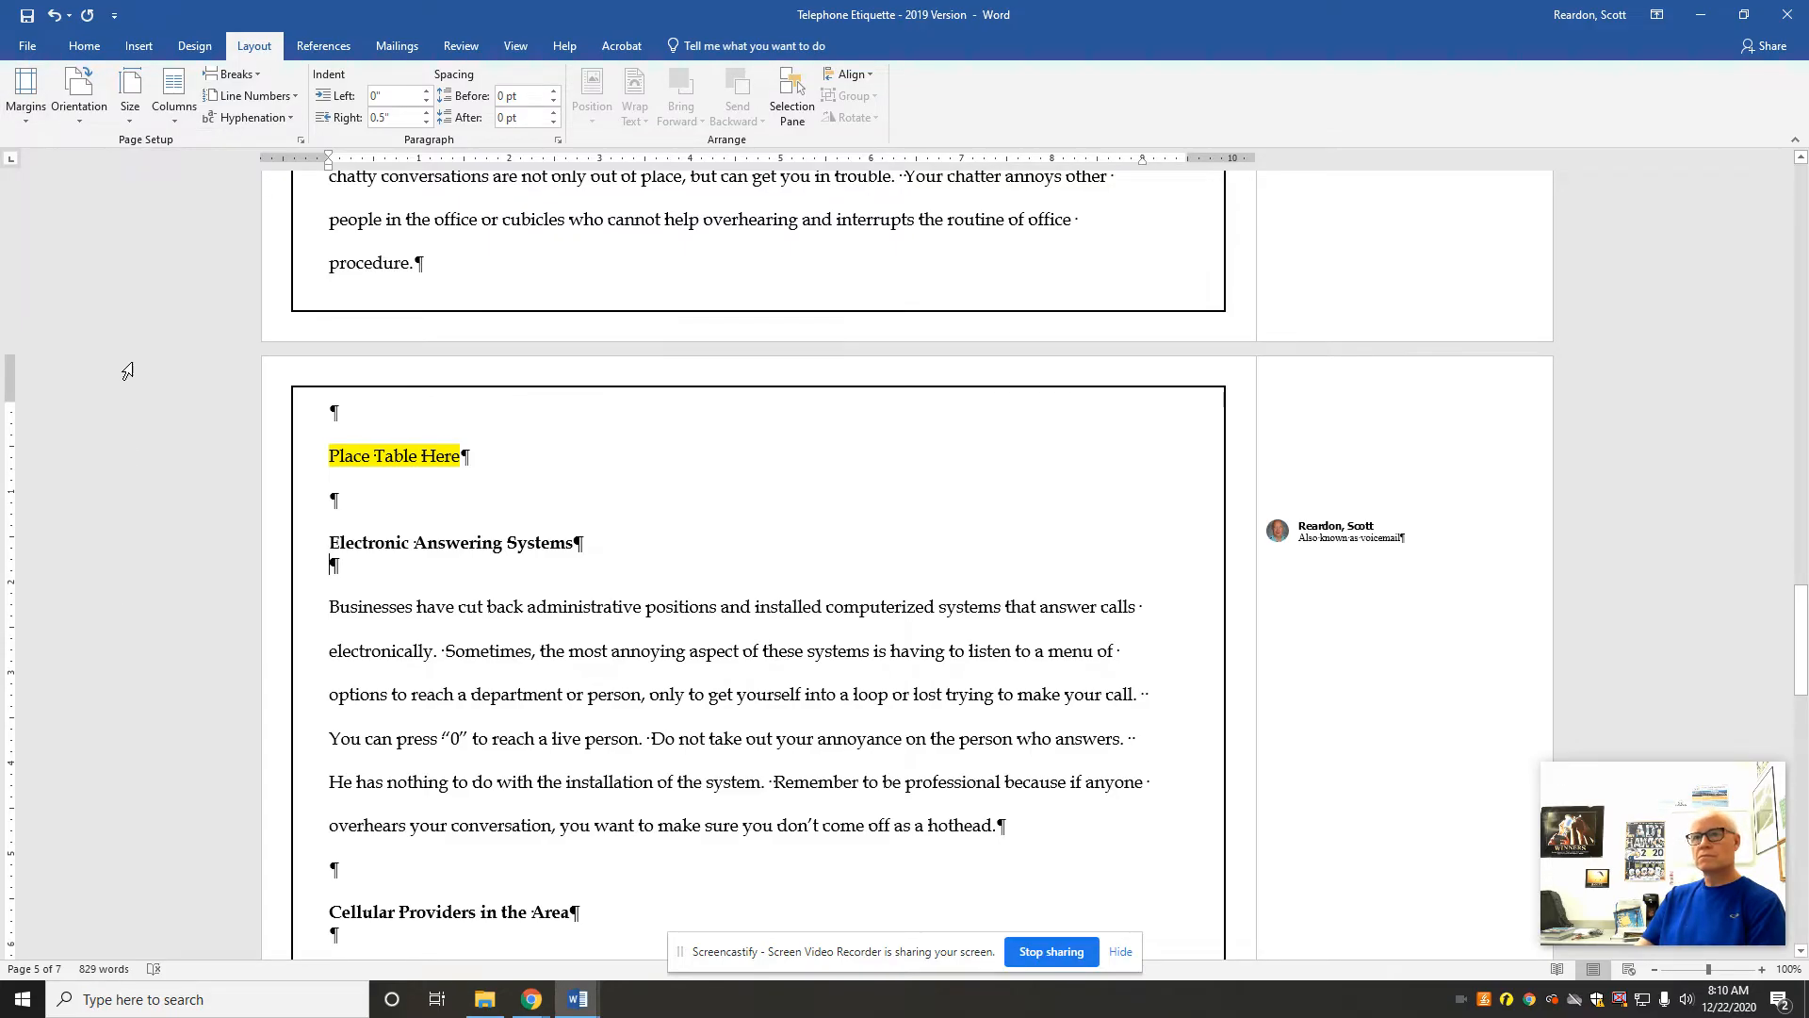
left_click(37, 114)
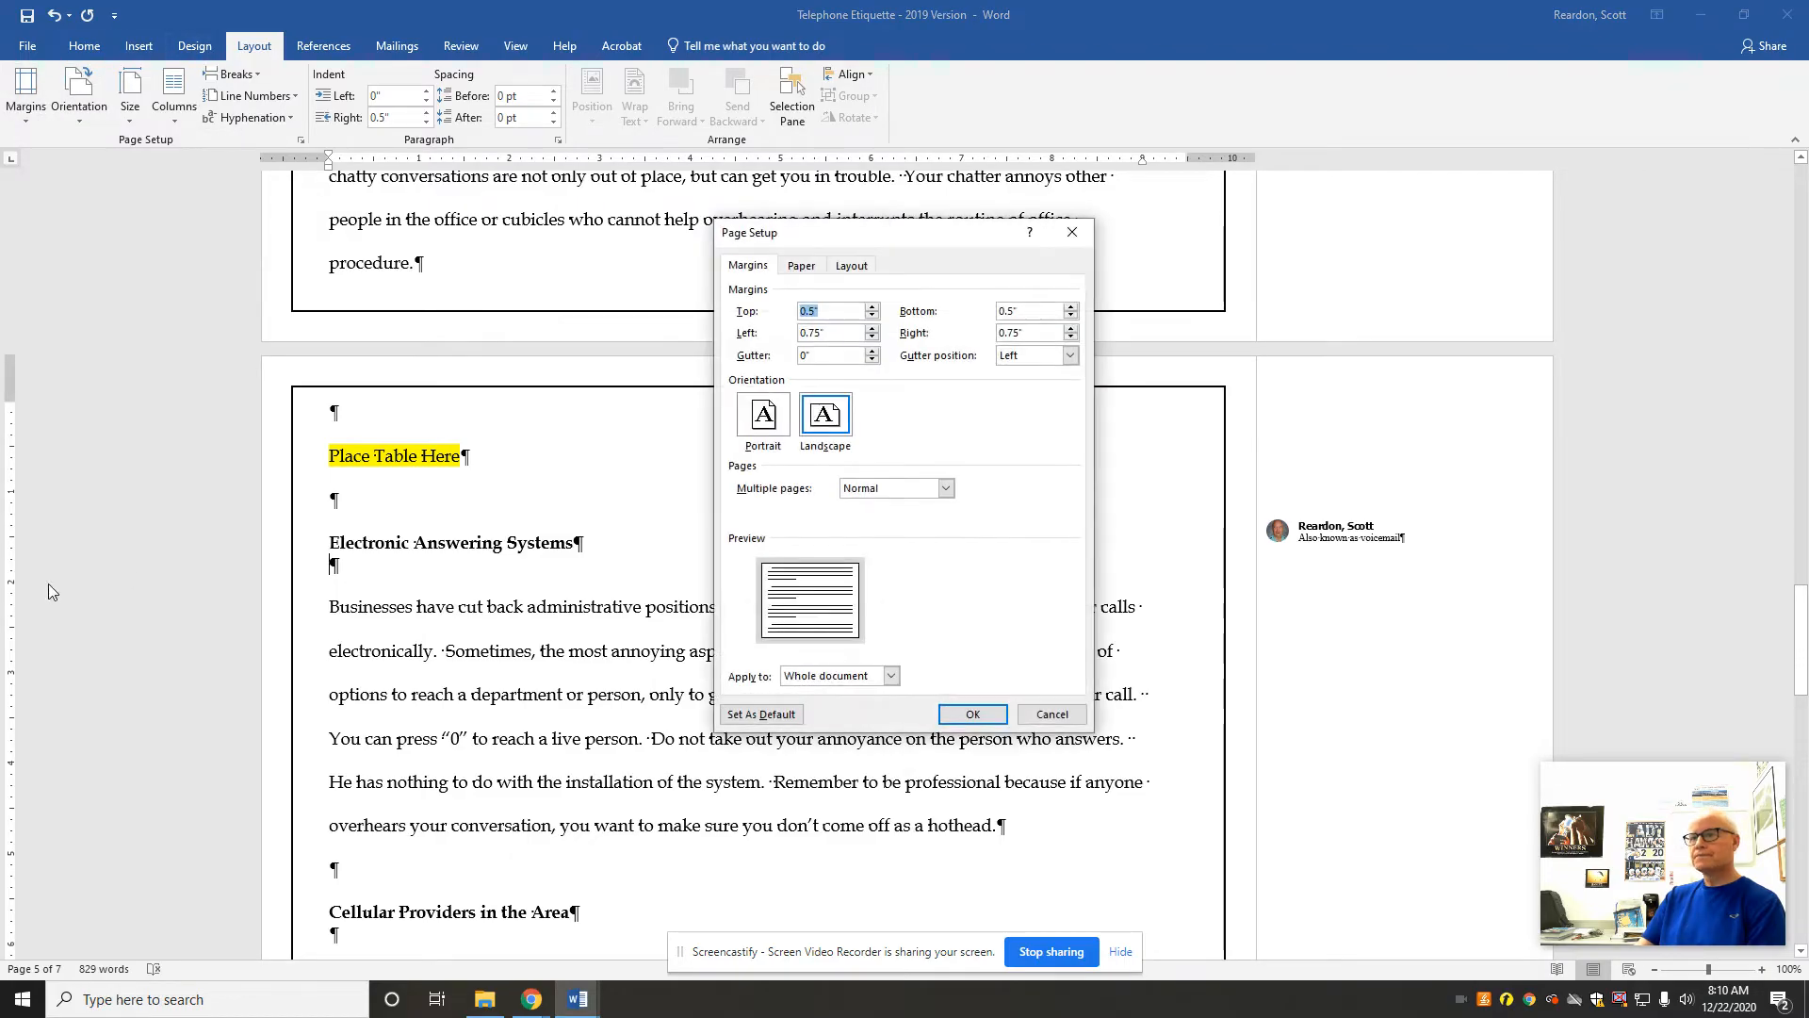
left_click(872, 307)
left_click(873, 307)
left_click(873, 307)
left_click(873, 307)
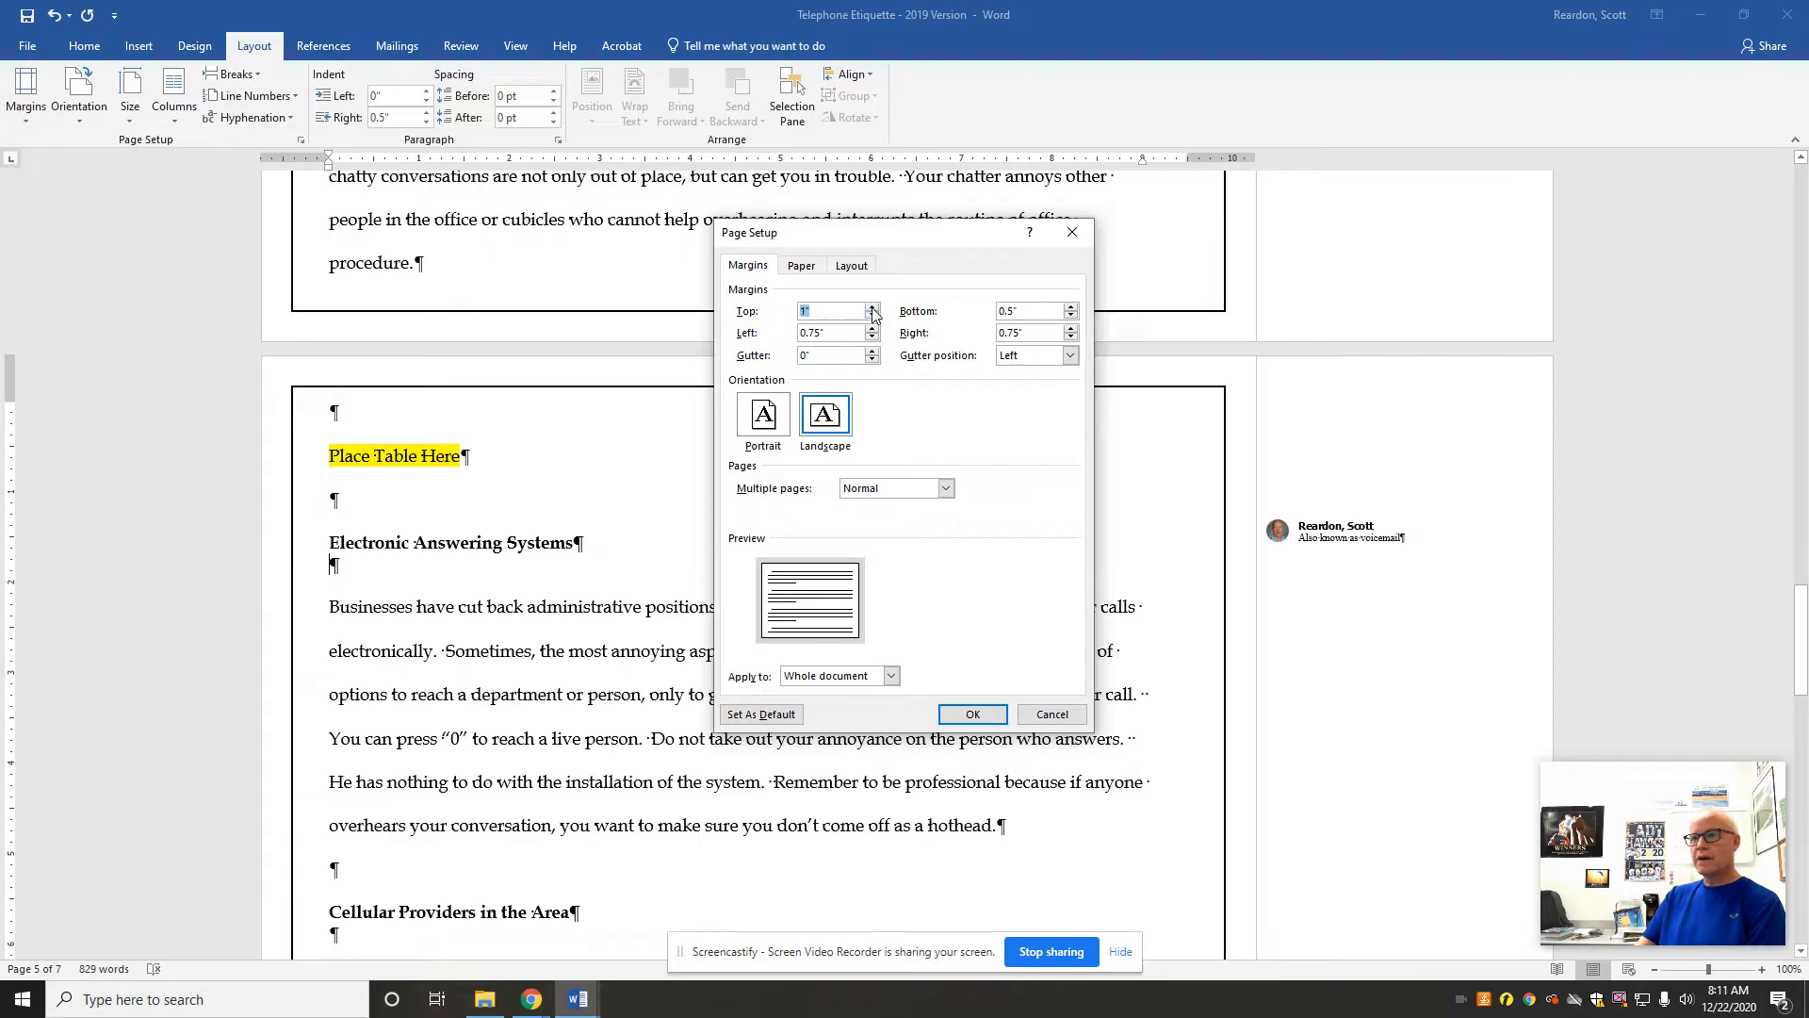
left_click(1071, 308)
left_click(1070, 308)
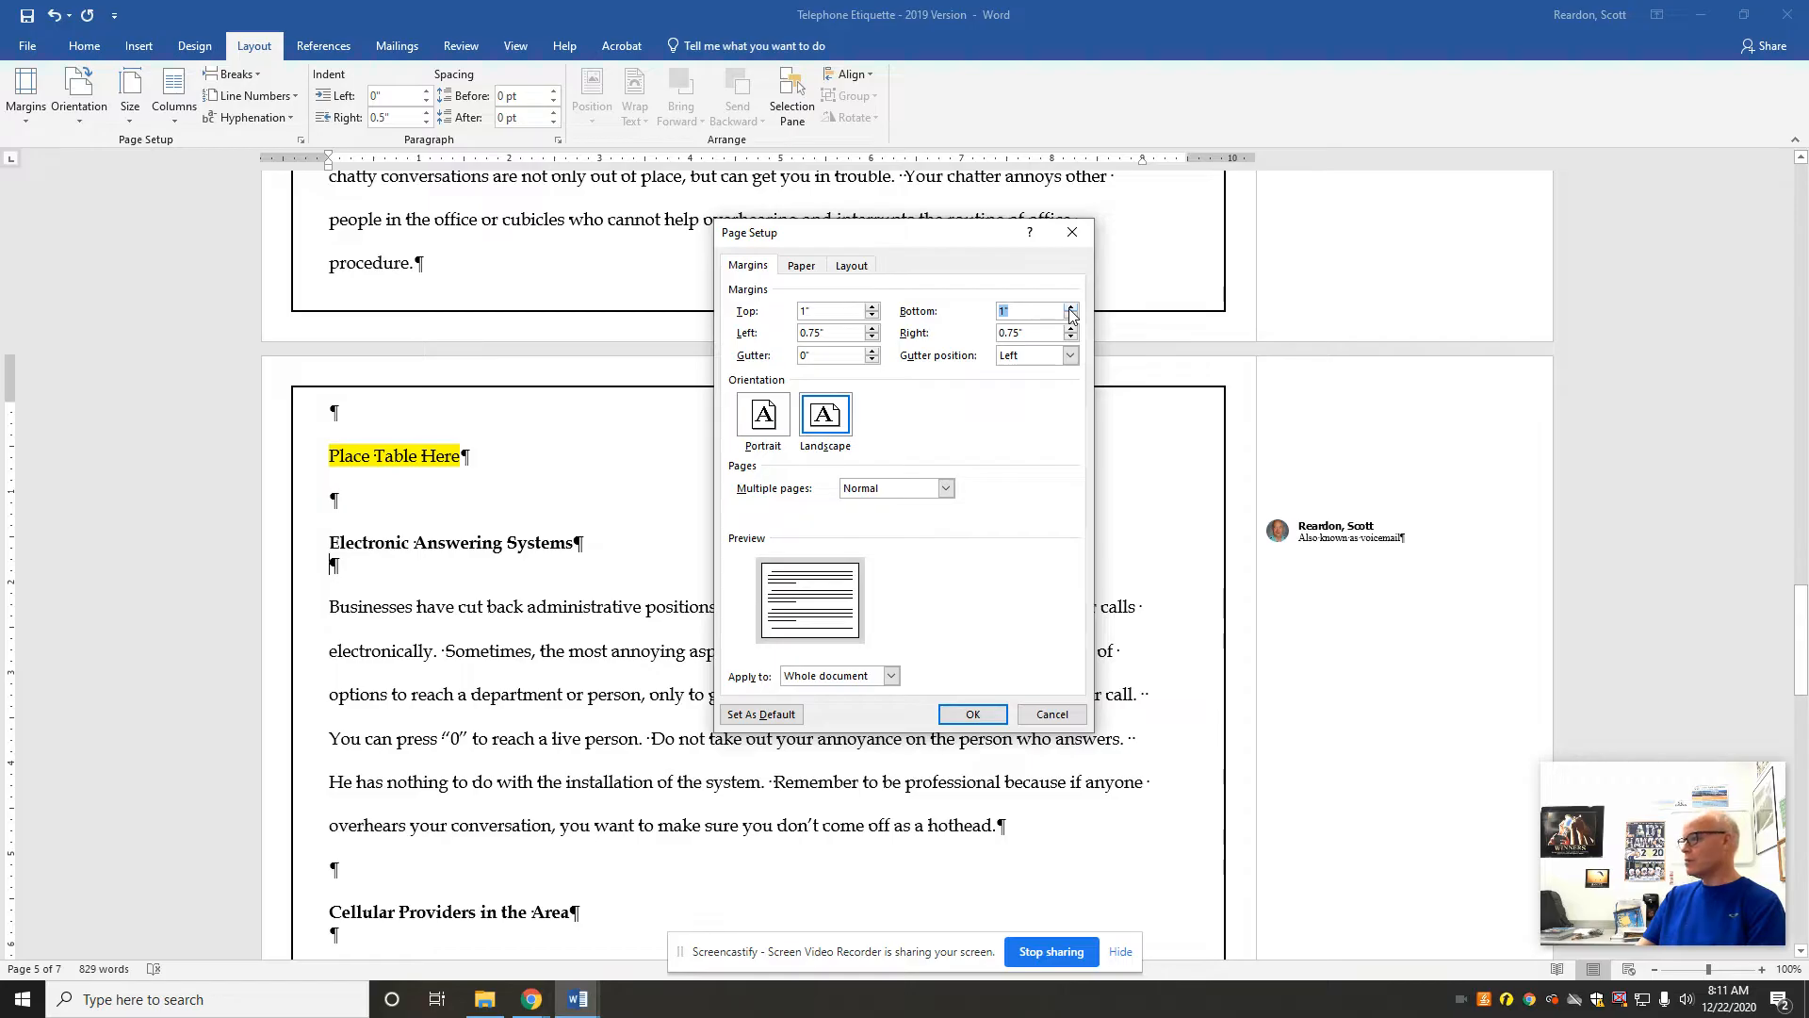
left_click(873, 337)
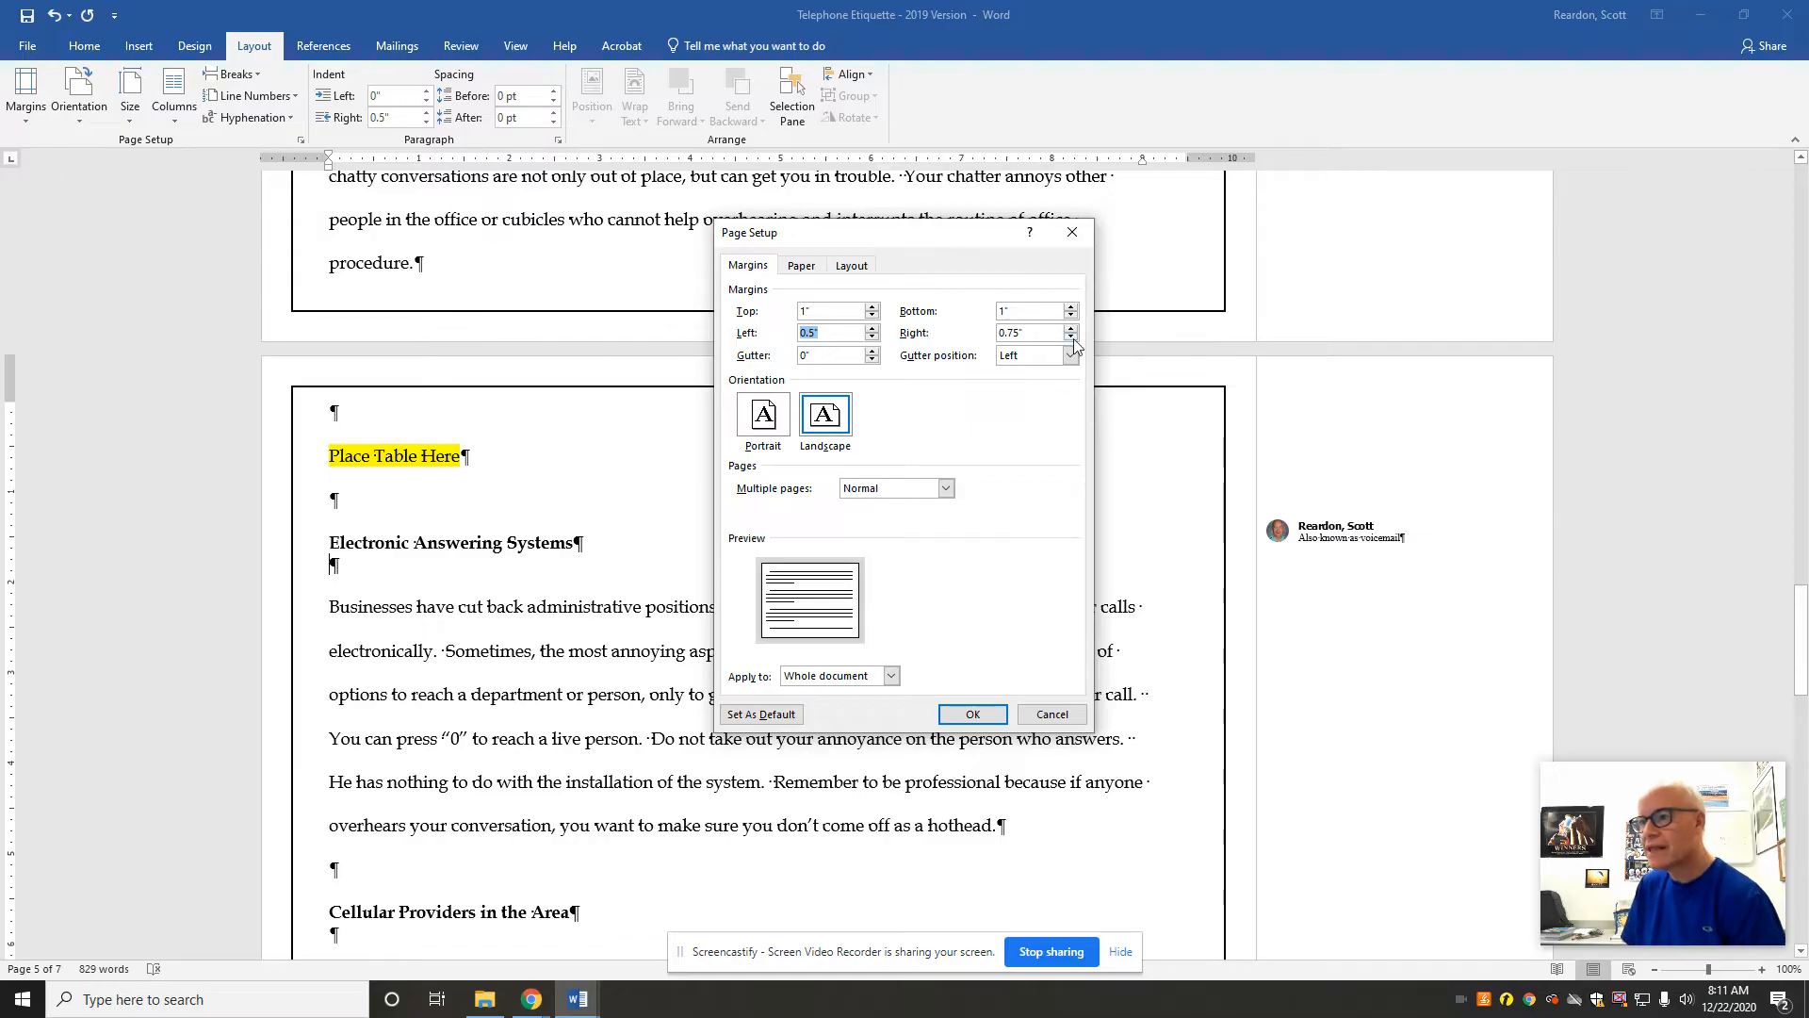
left_click(1073, 341)
left_click(1073, 340)
left_click(1073, 340)
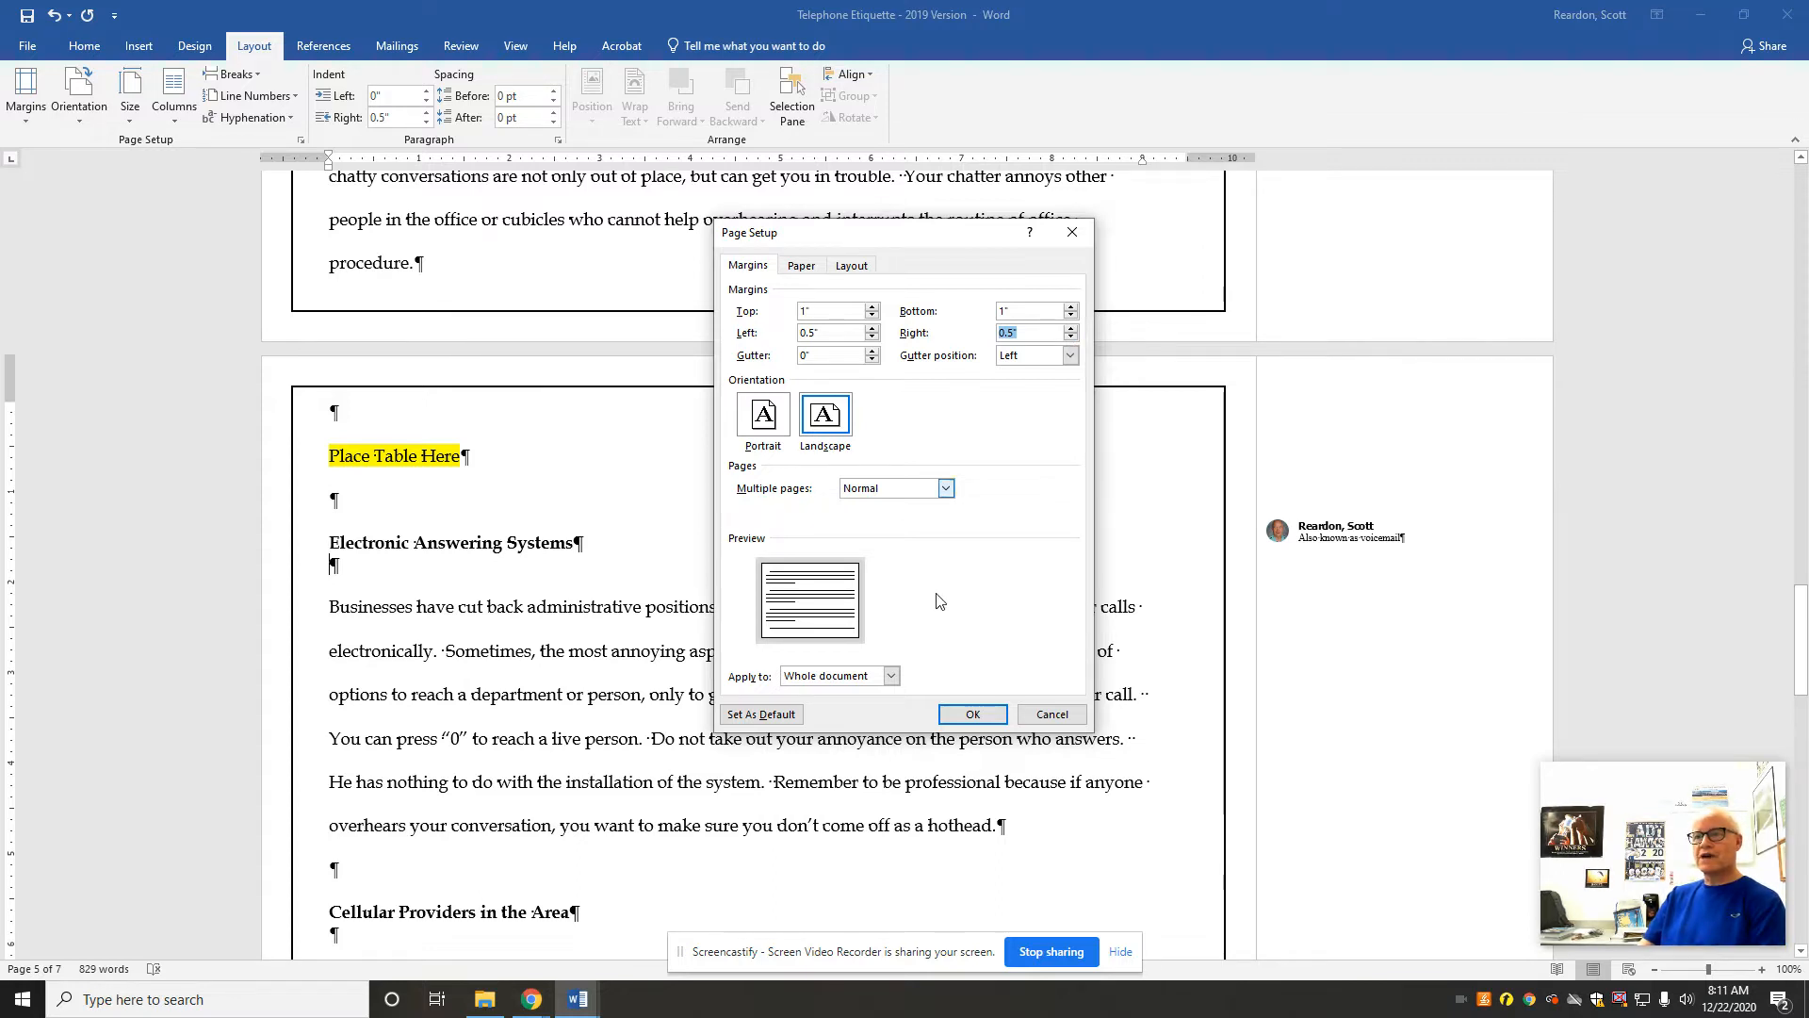
left_click(974, 715)
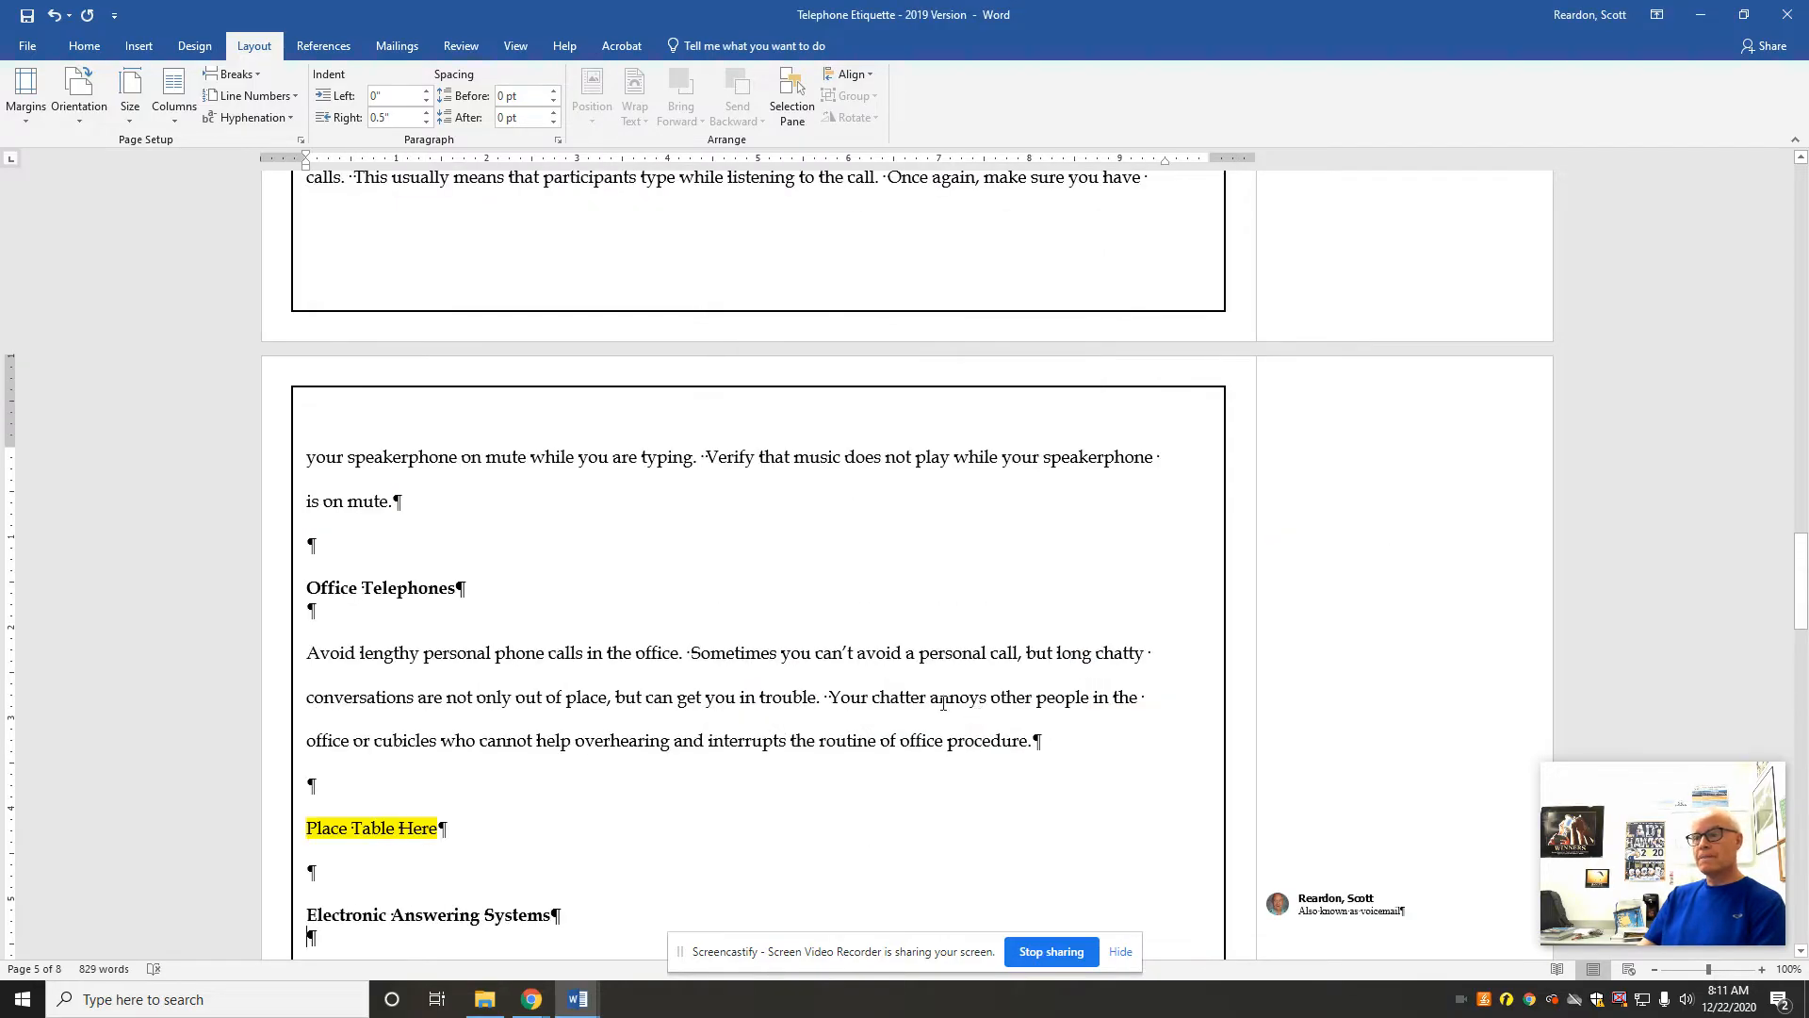
Step: Open the Document Inspector for the file without saving the changes first
left_click(26, 47)
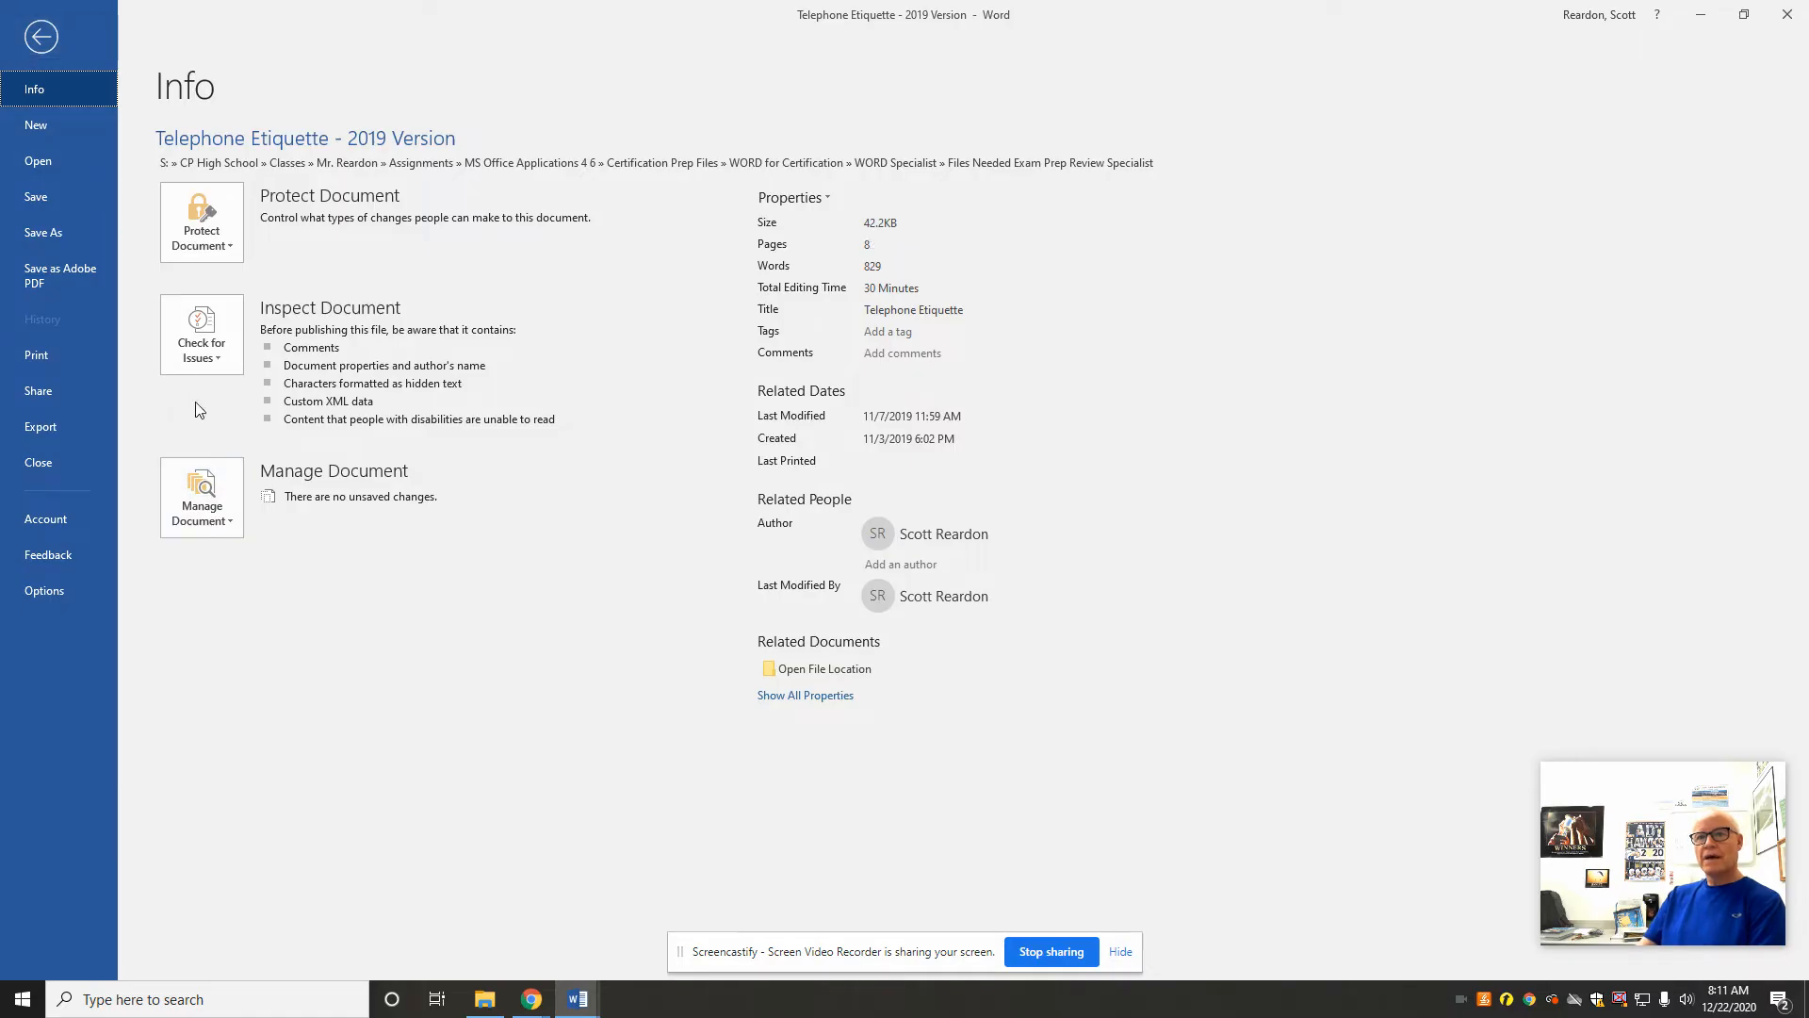
left_click(208, 351)
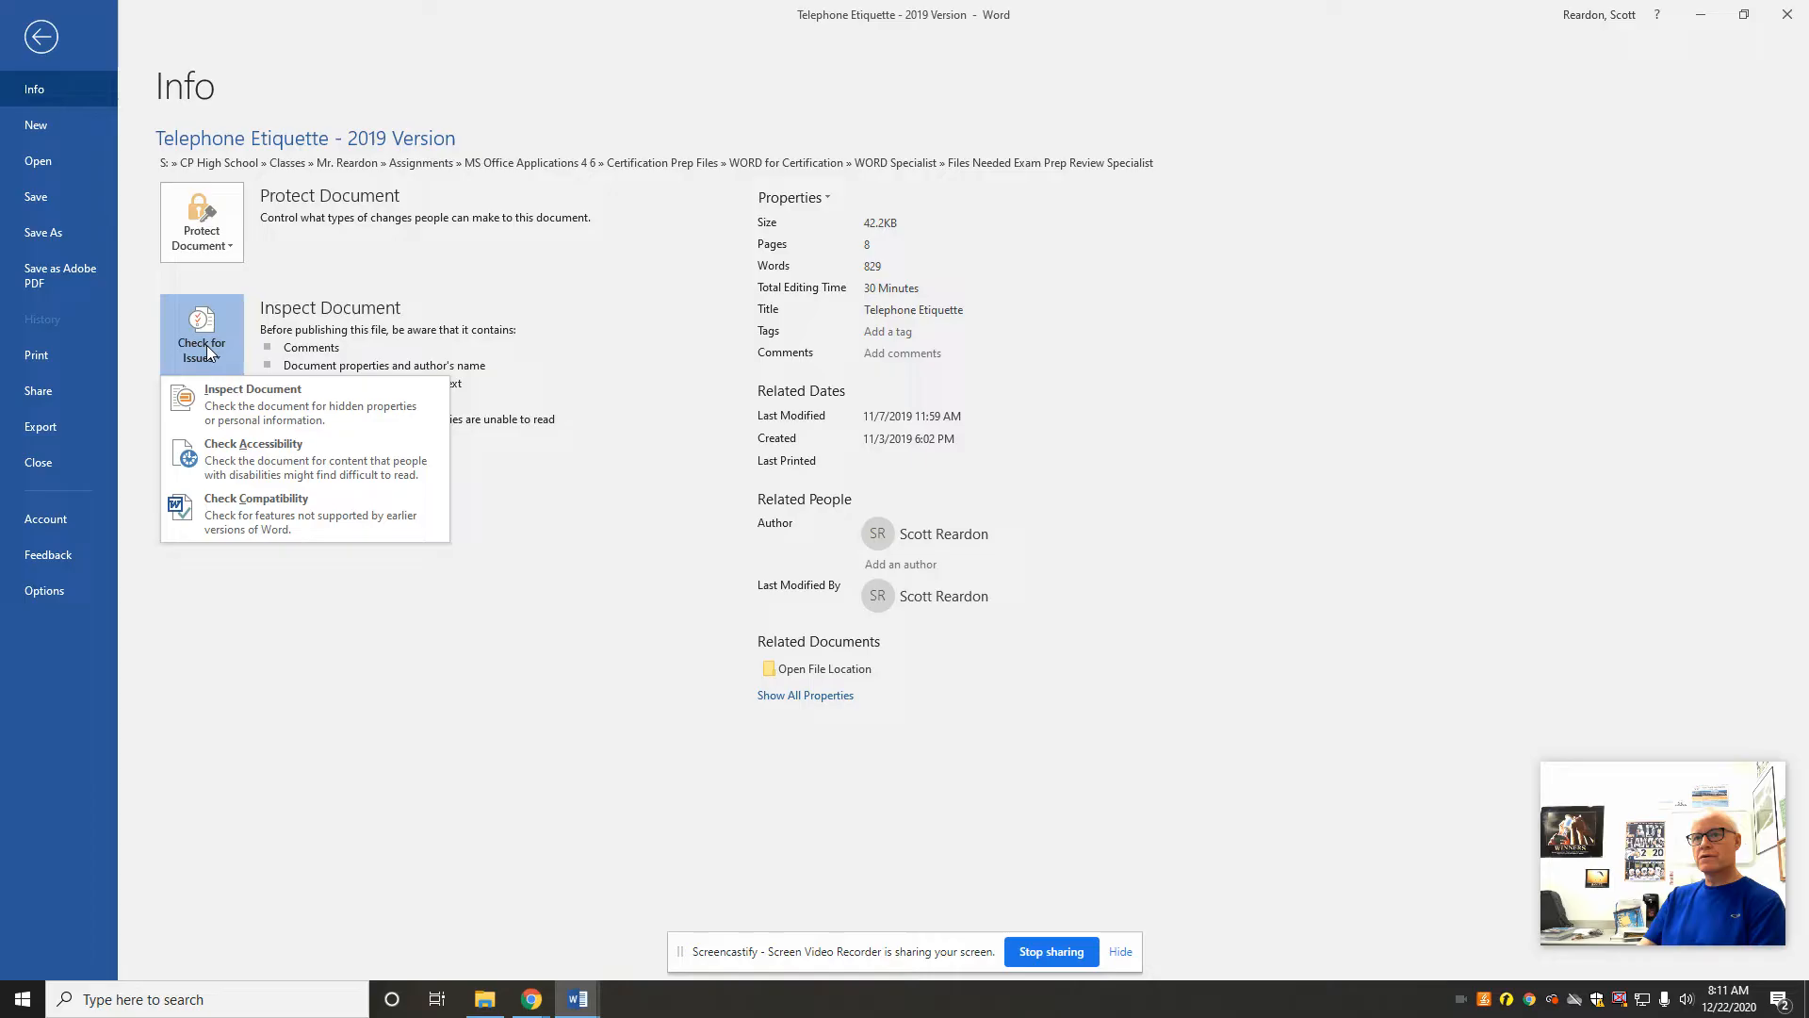
left_click(250, 402)
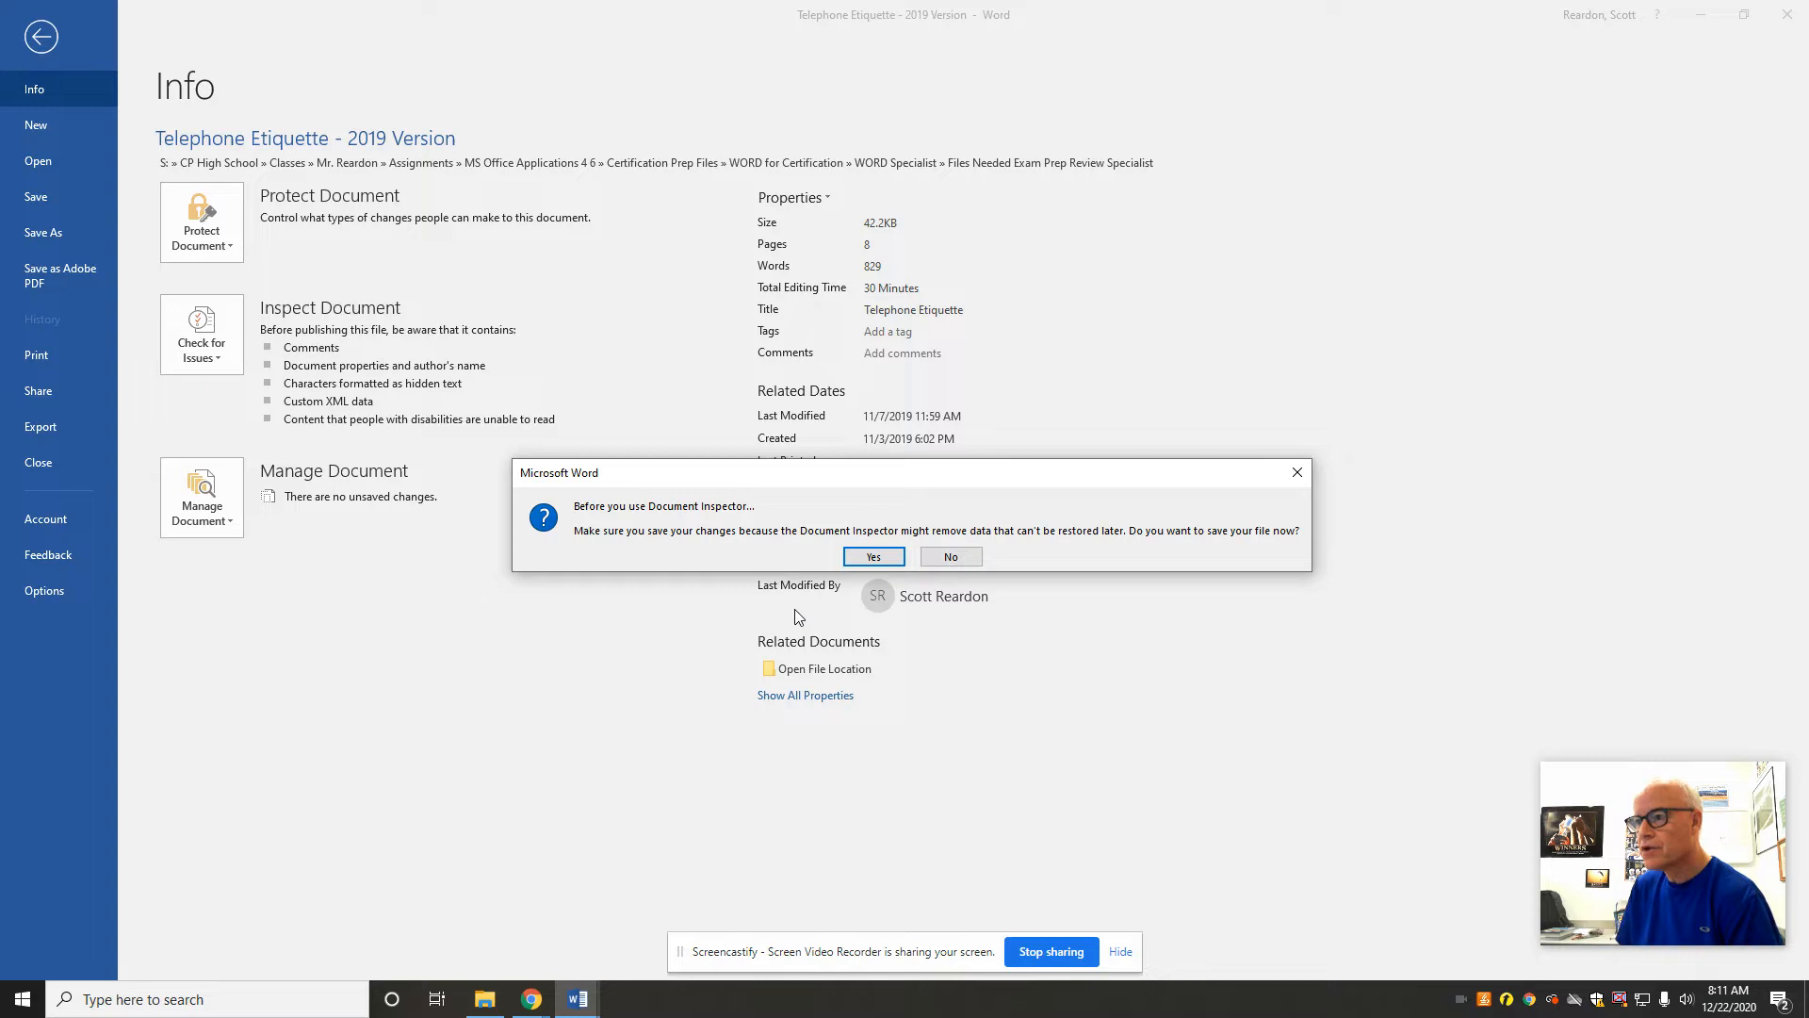
left_click(952, 559)
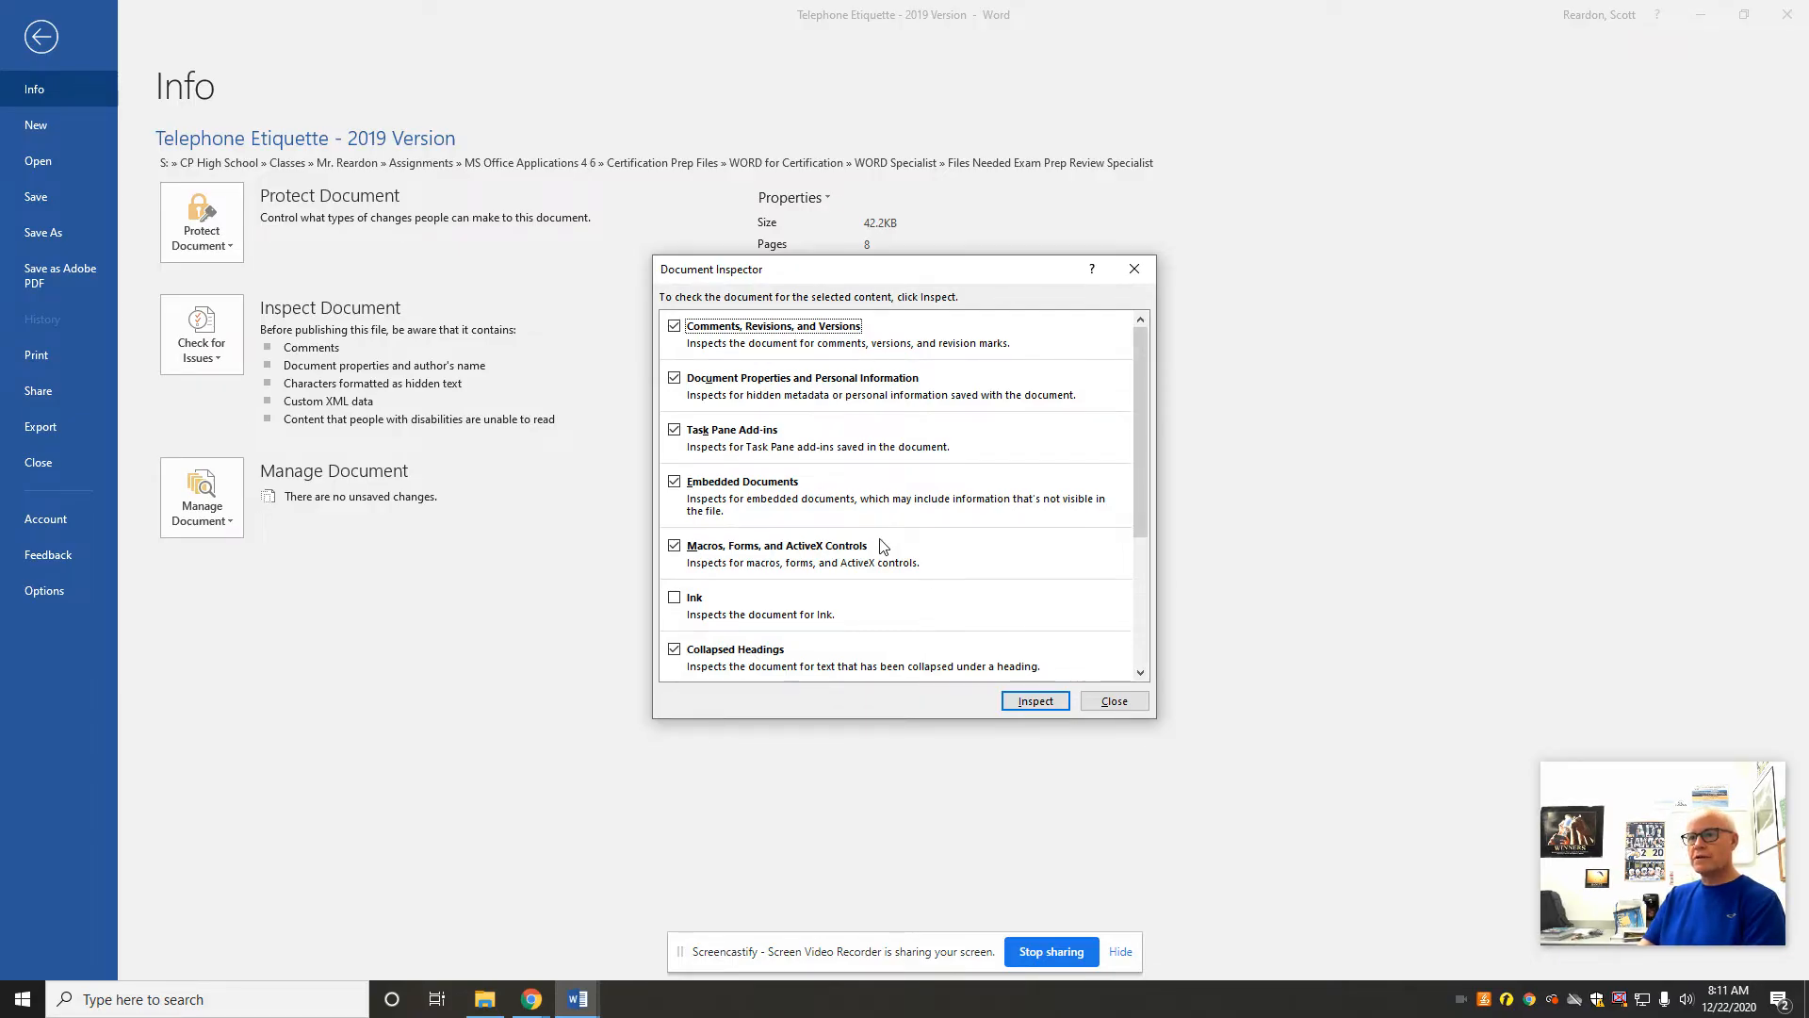
Step: Limit the inspection to Document Properties and Personal Information by clearing all other checks, and run it
left_click(674, 326)
left_click(674, 430)
left_click(675, 481)
left_click(674, 546)
left_click(674, 649)
scroll(1144, 544, "down", 4)
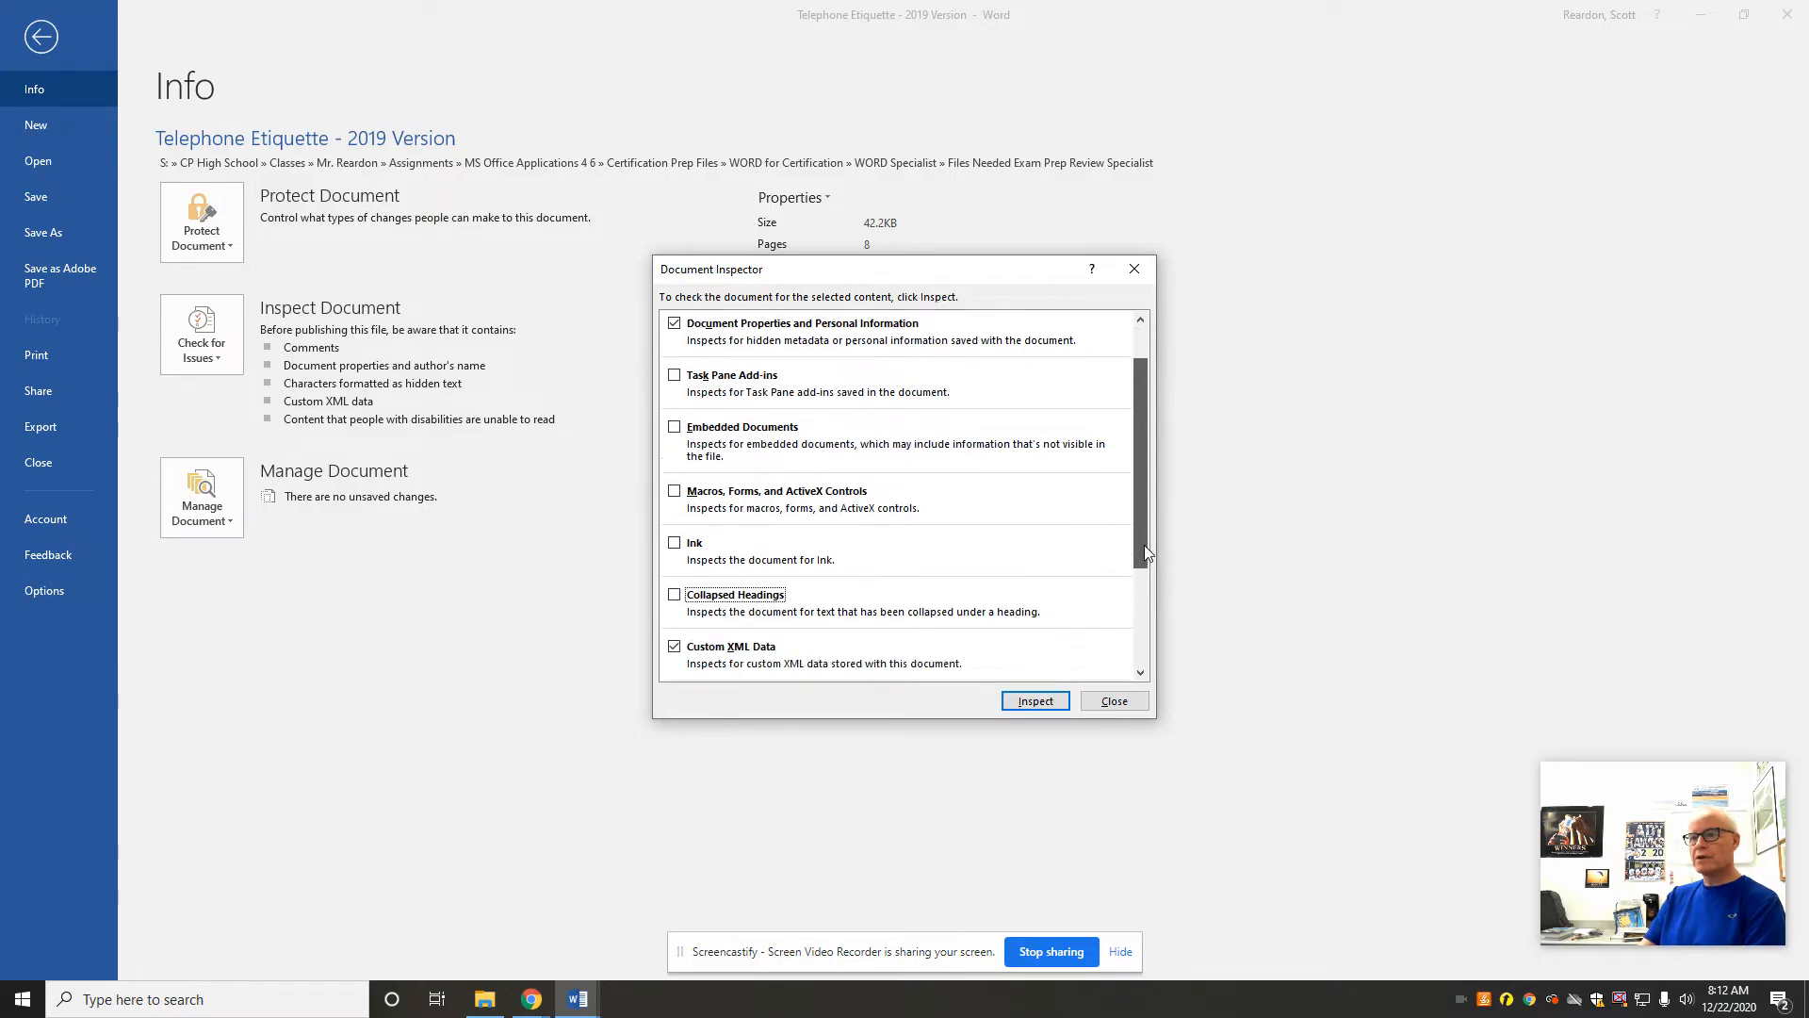
left_click(674, 479)
left_click(675, 530)
left_click(674, 582)
left_click(674, 646)
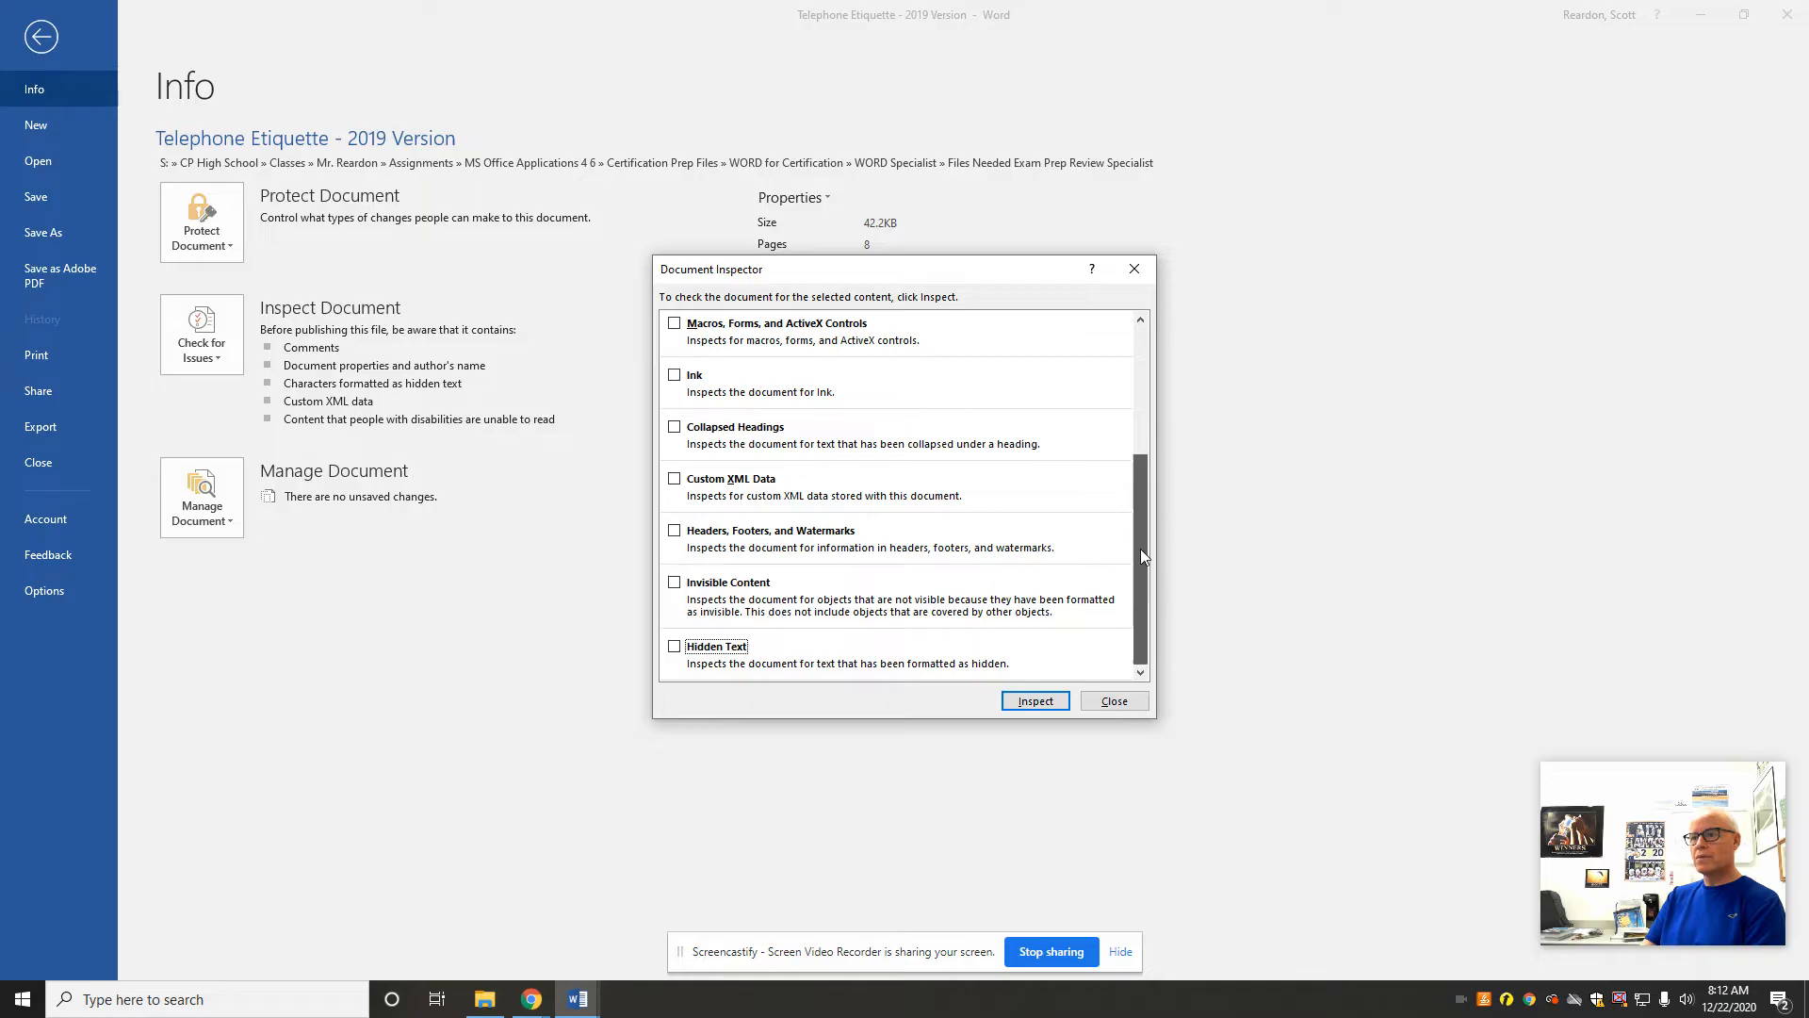
left_click_drag(1140, 549, 1160, 364)
left_click(1035, 702)
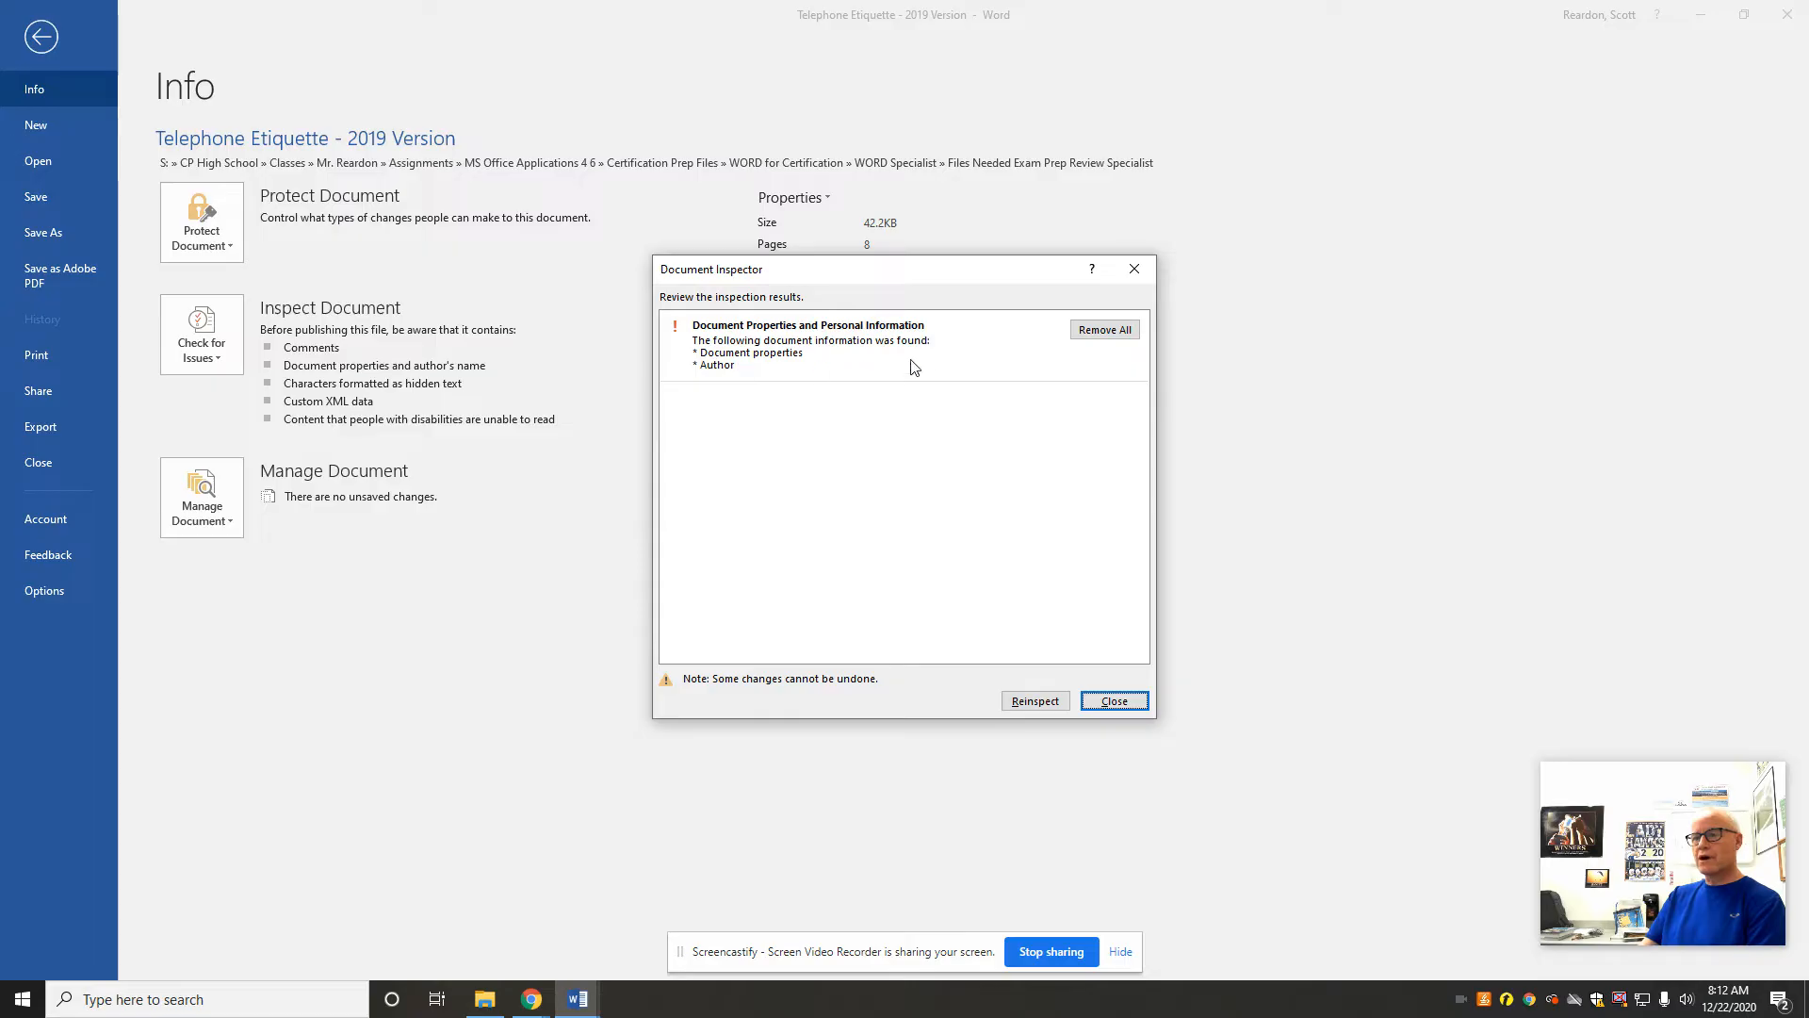
Step: Remove all document properties and personal information from the file and return to the document
left_click(1107, 331)
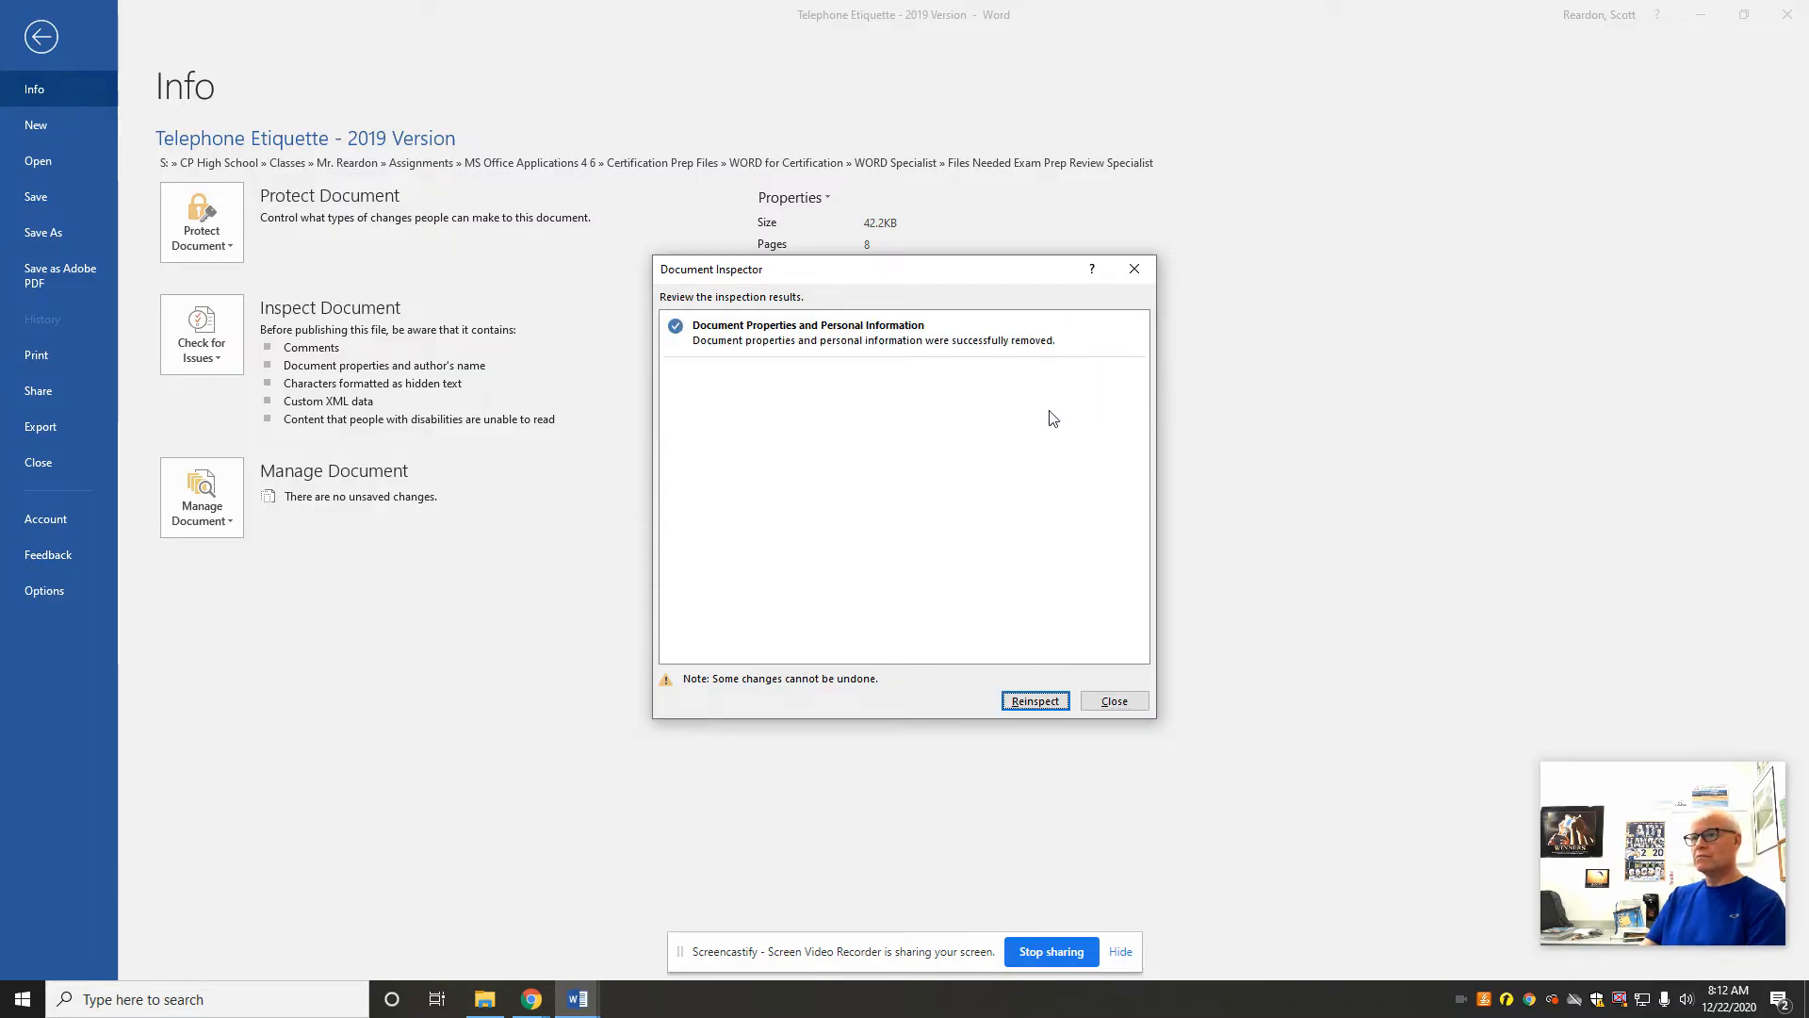
left_click(1117, 704)
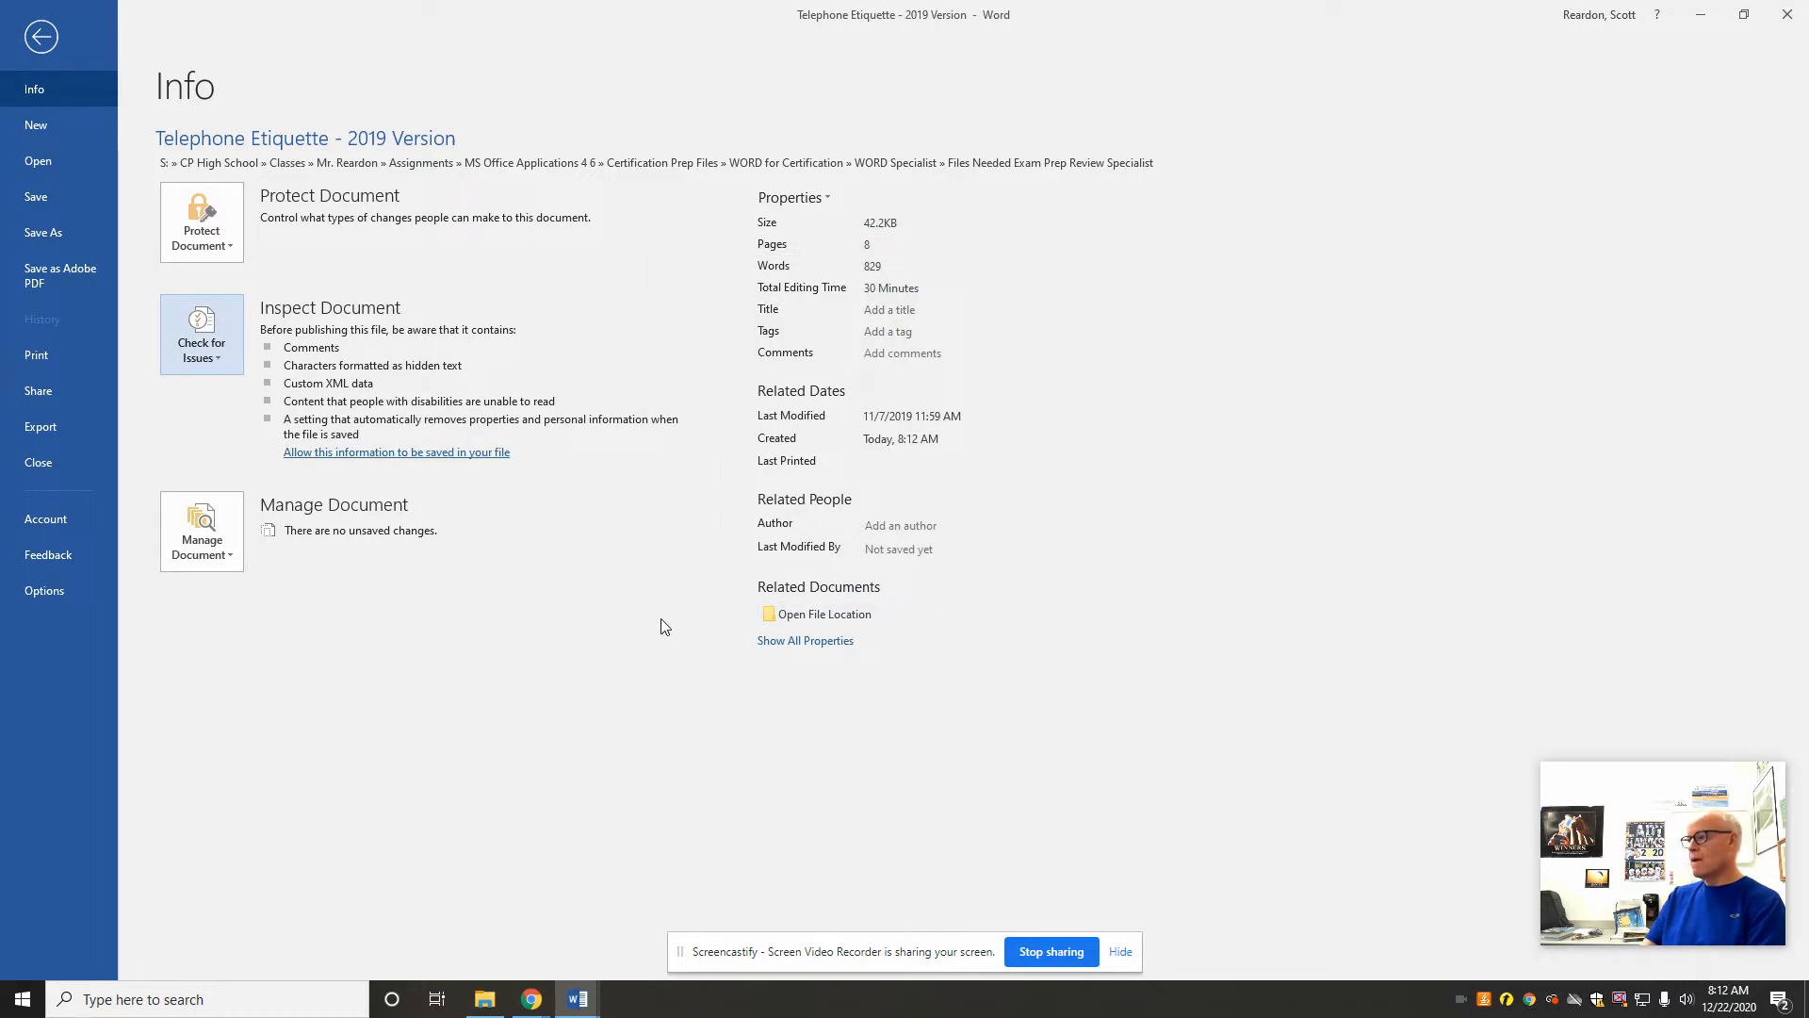
left_click(41, 38)
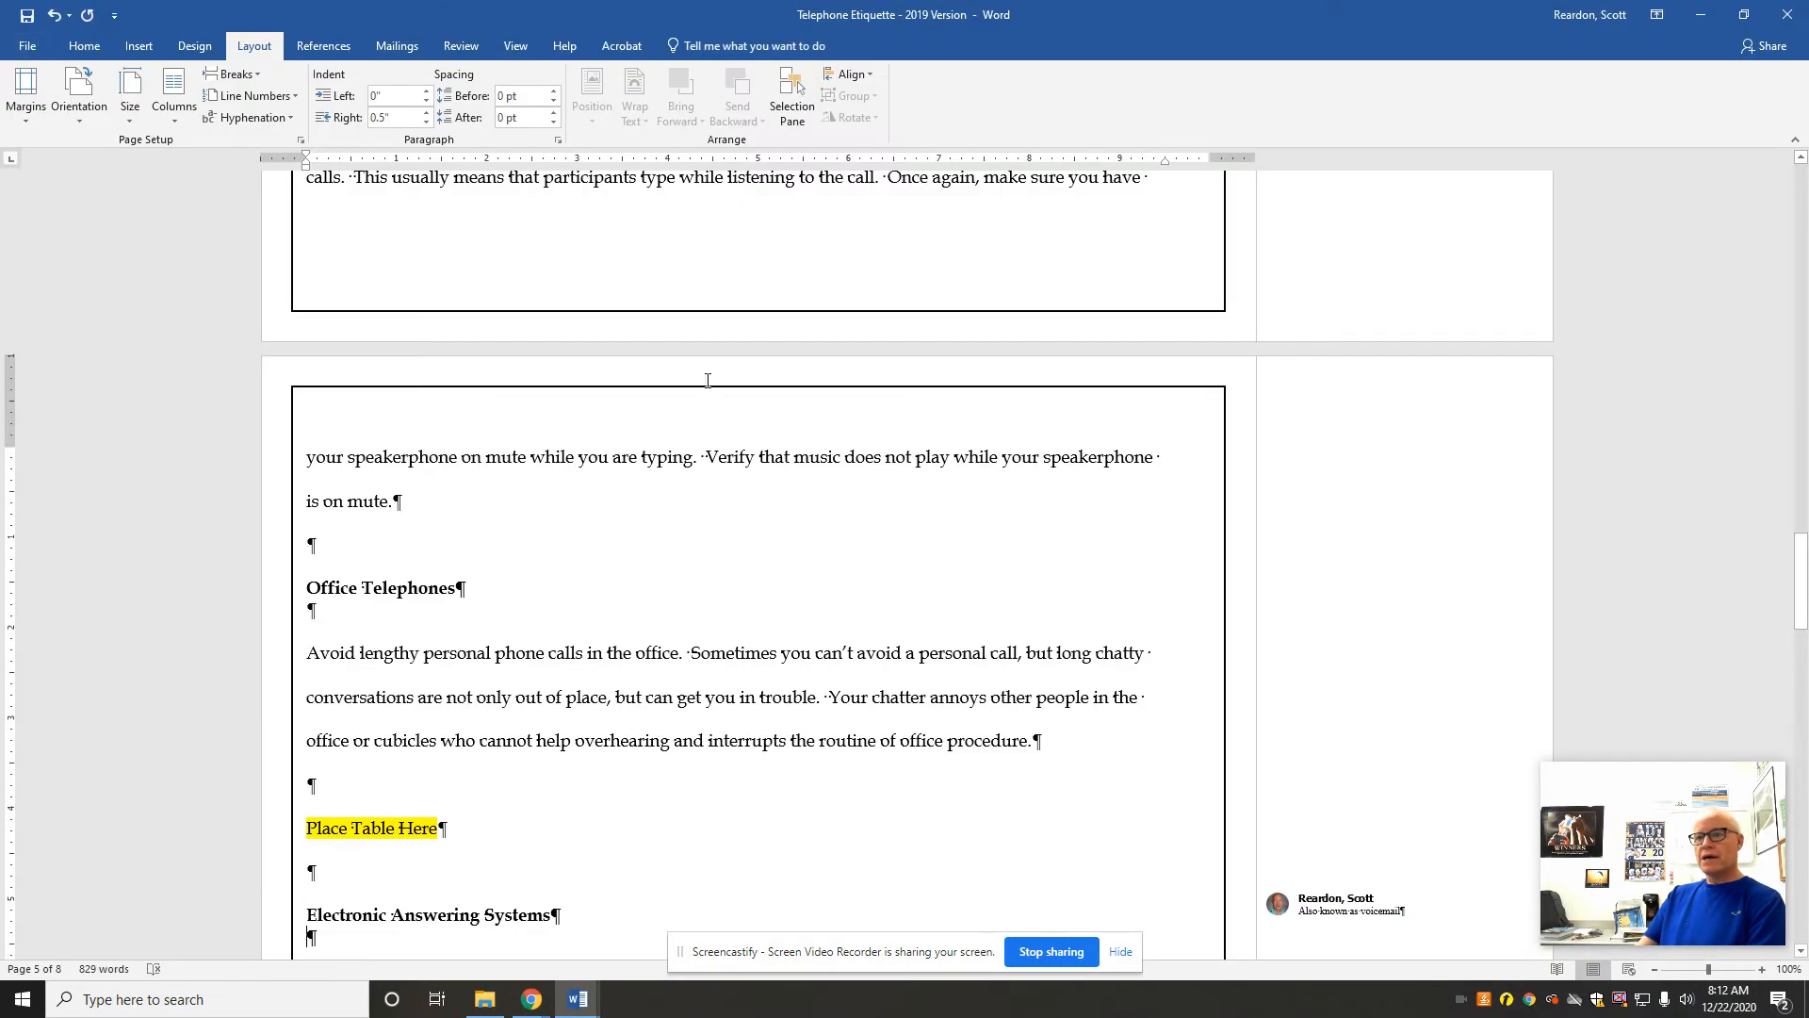
Step: Clear all formatting from the Works Cited heading near the end of the document
left_click_drag(1787, 556, 1769, 776)
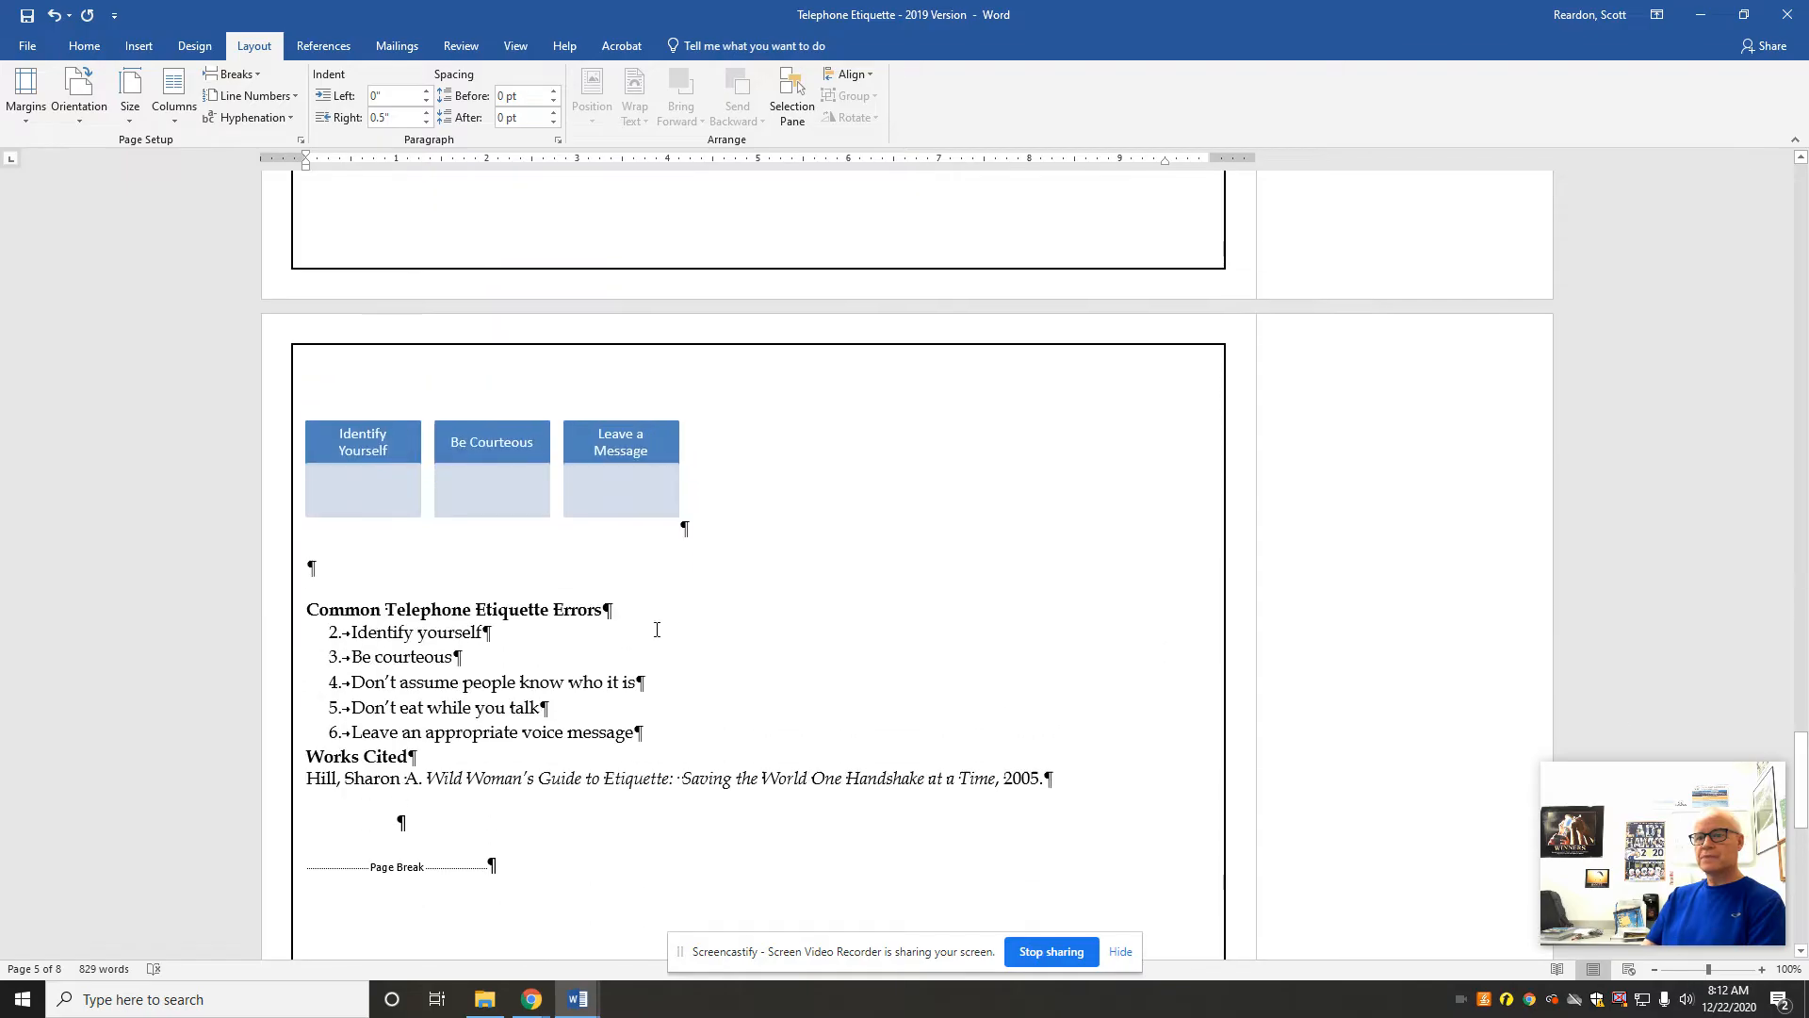
triple_click(371, 759)
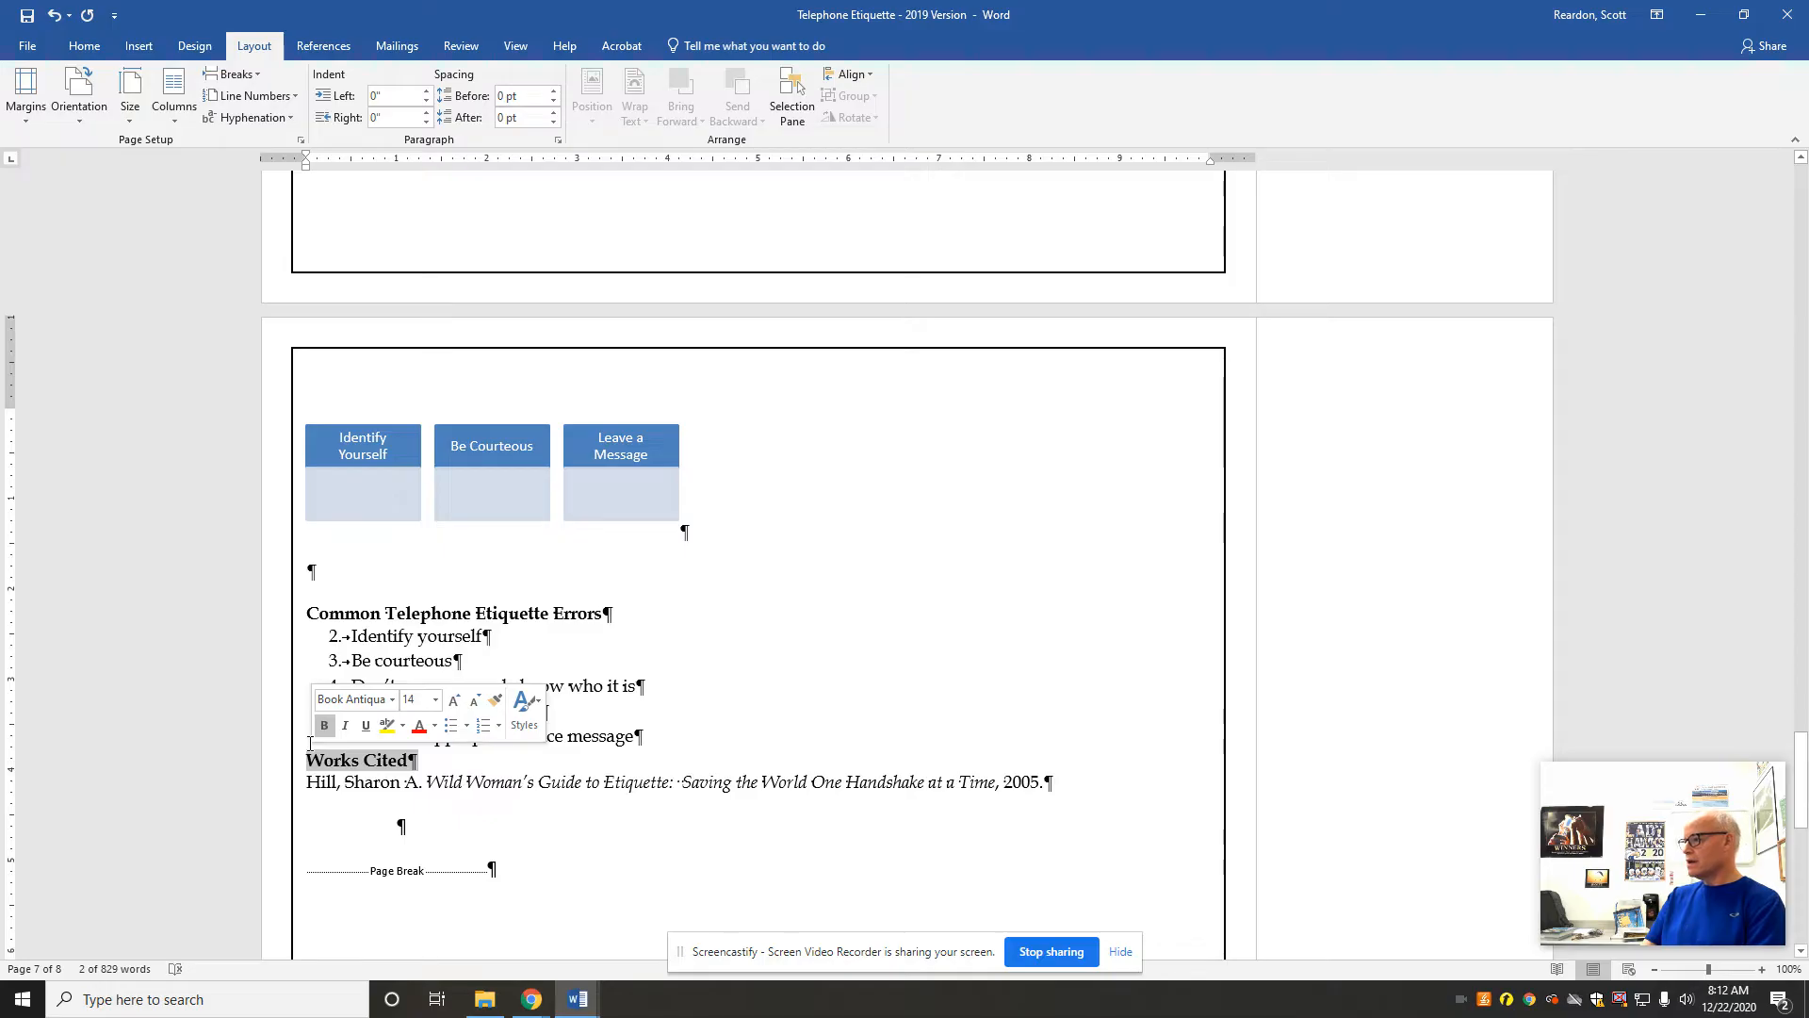
left_click(83, 47)
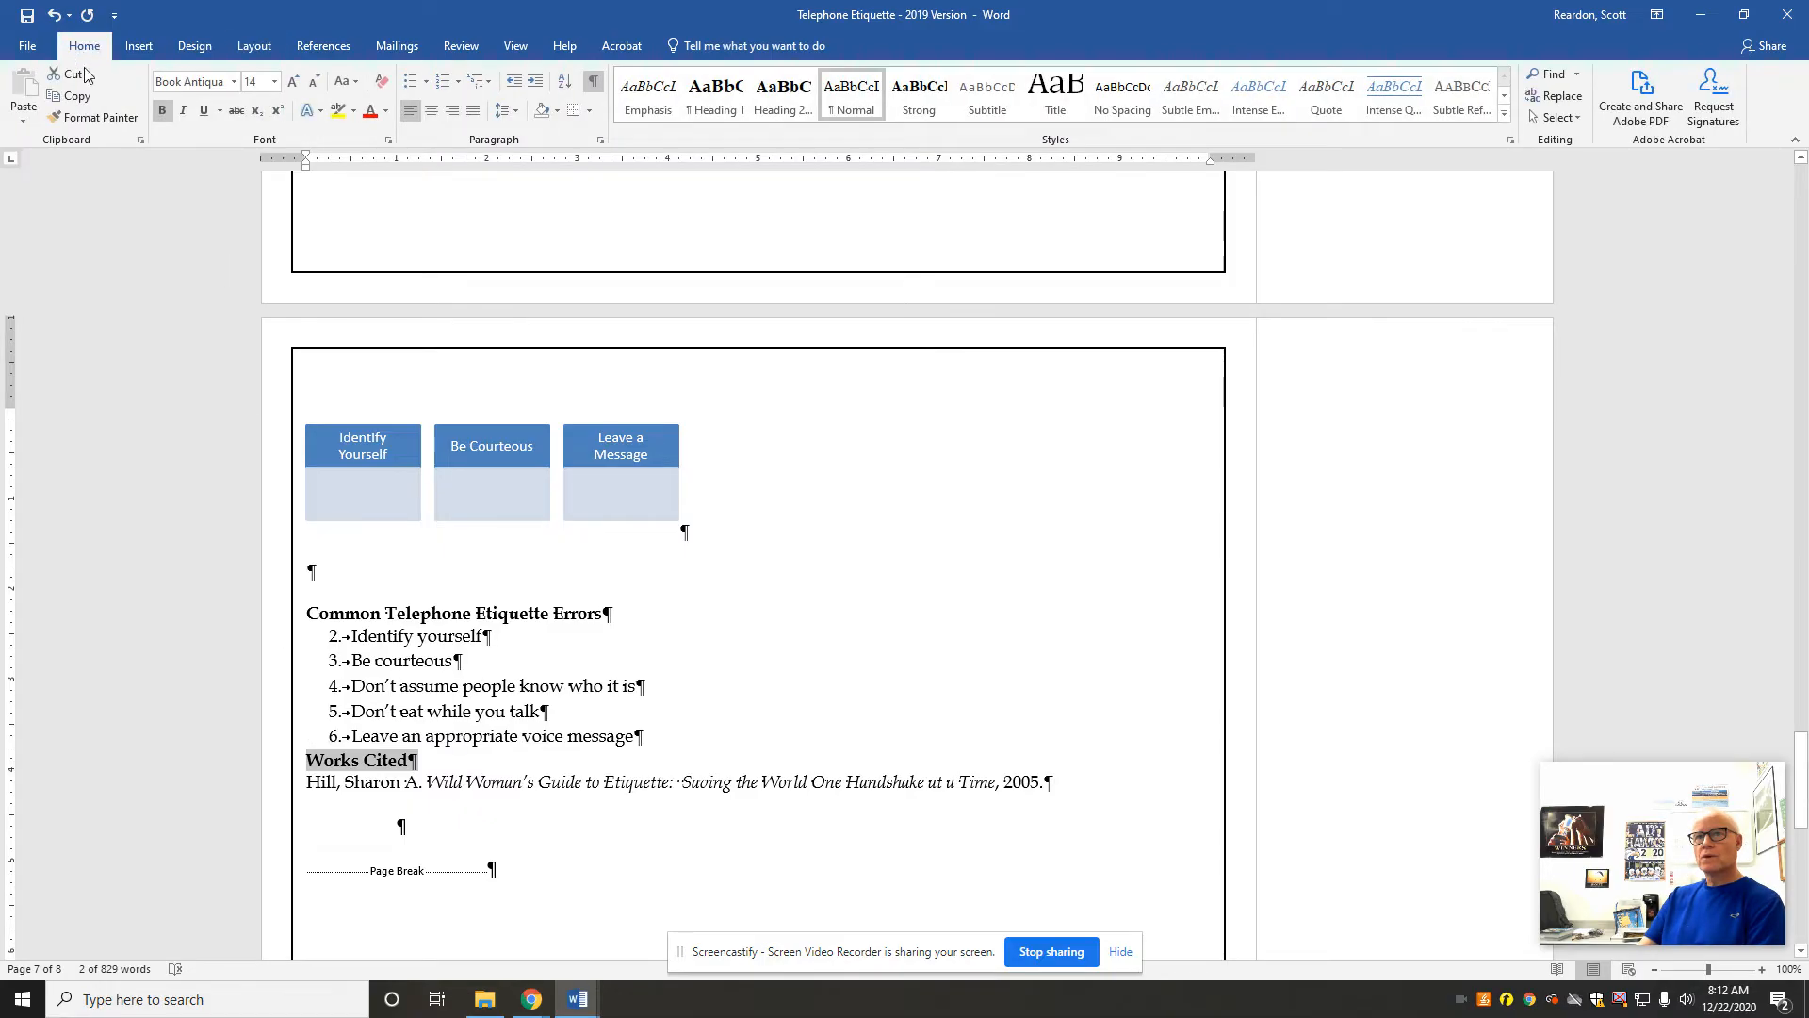
left_click(381, 89)
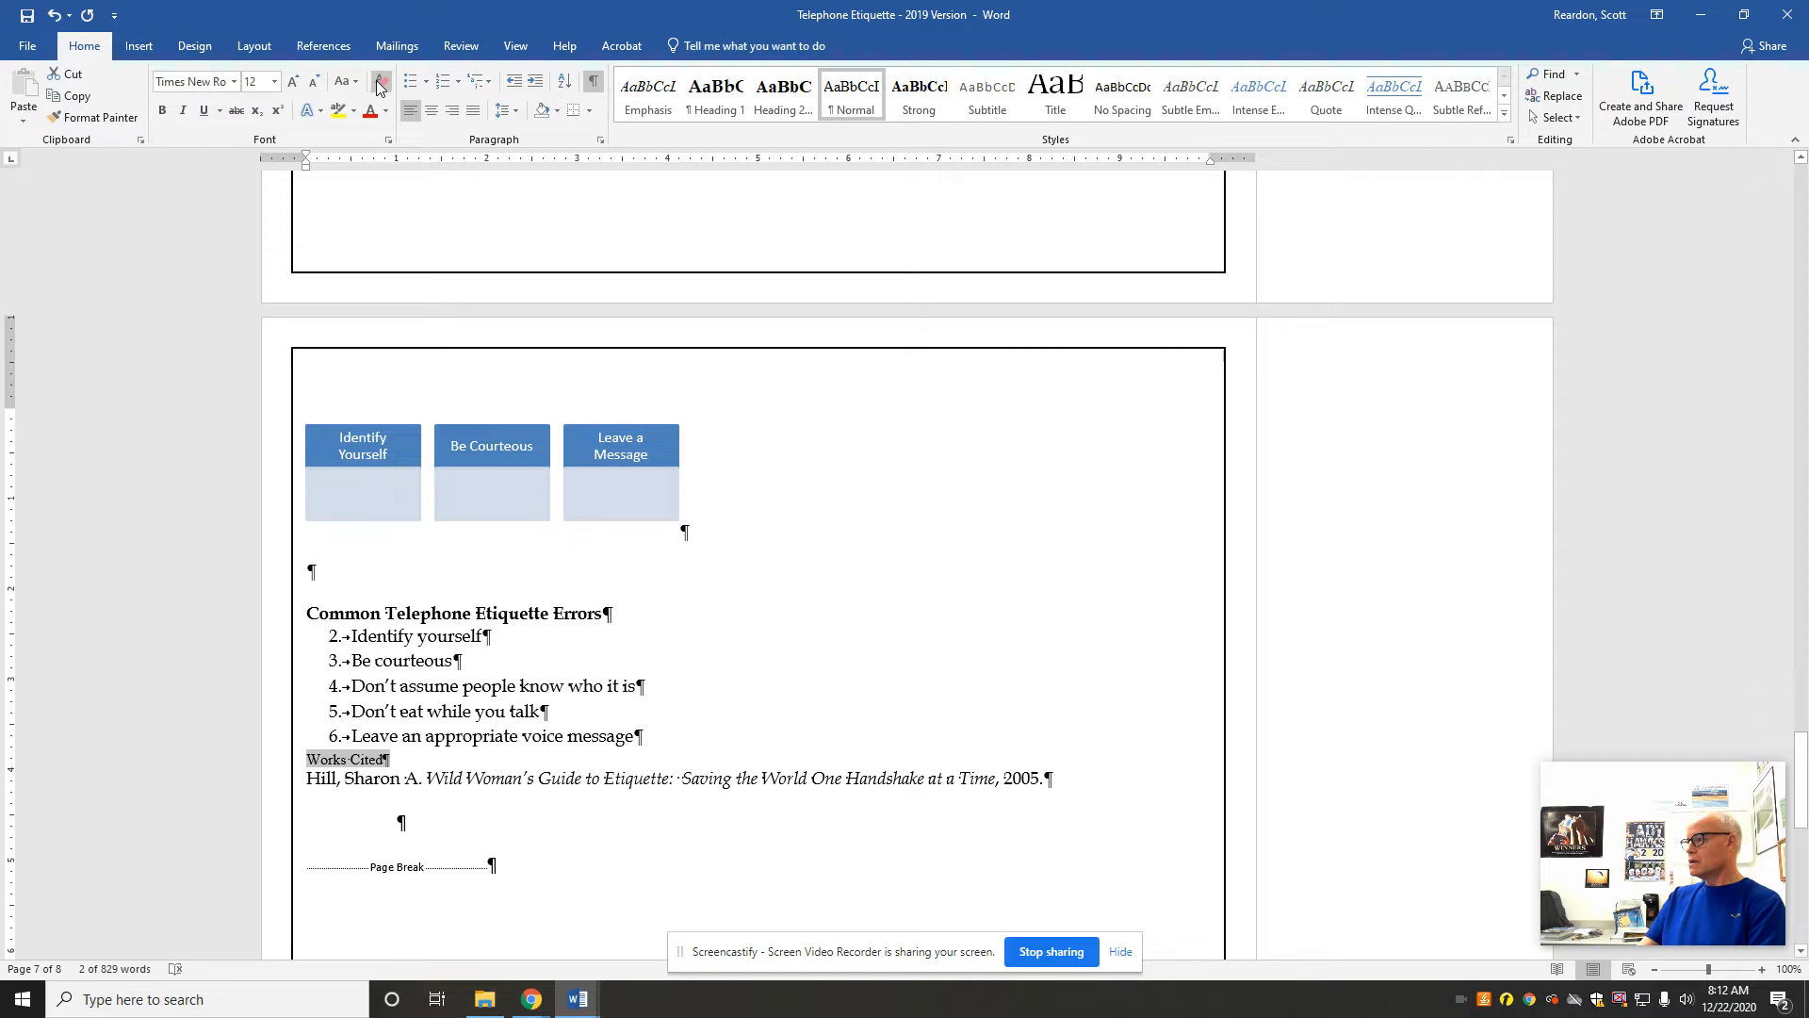
Step: Center the Works Cited heading and set its line spacing to 2.0
left_click(431, 111)
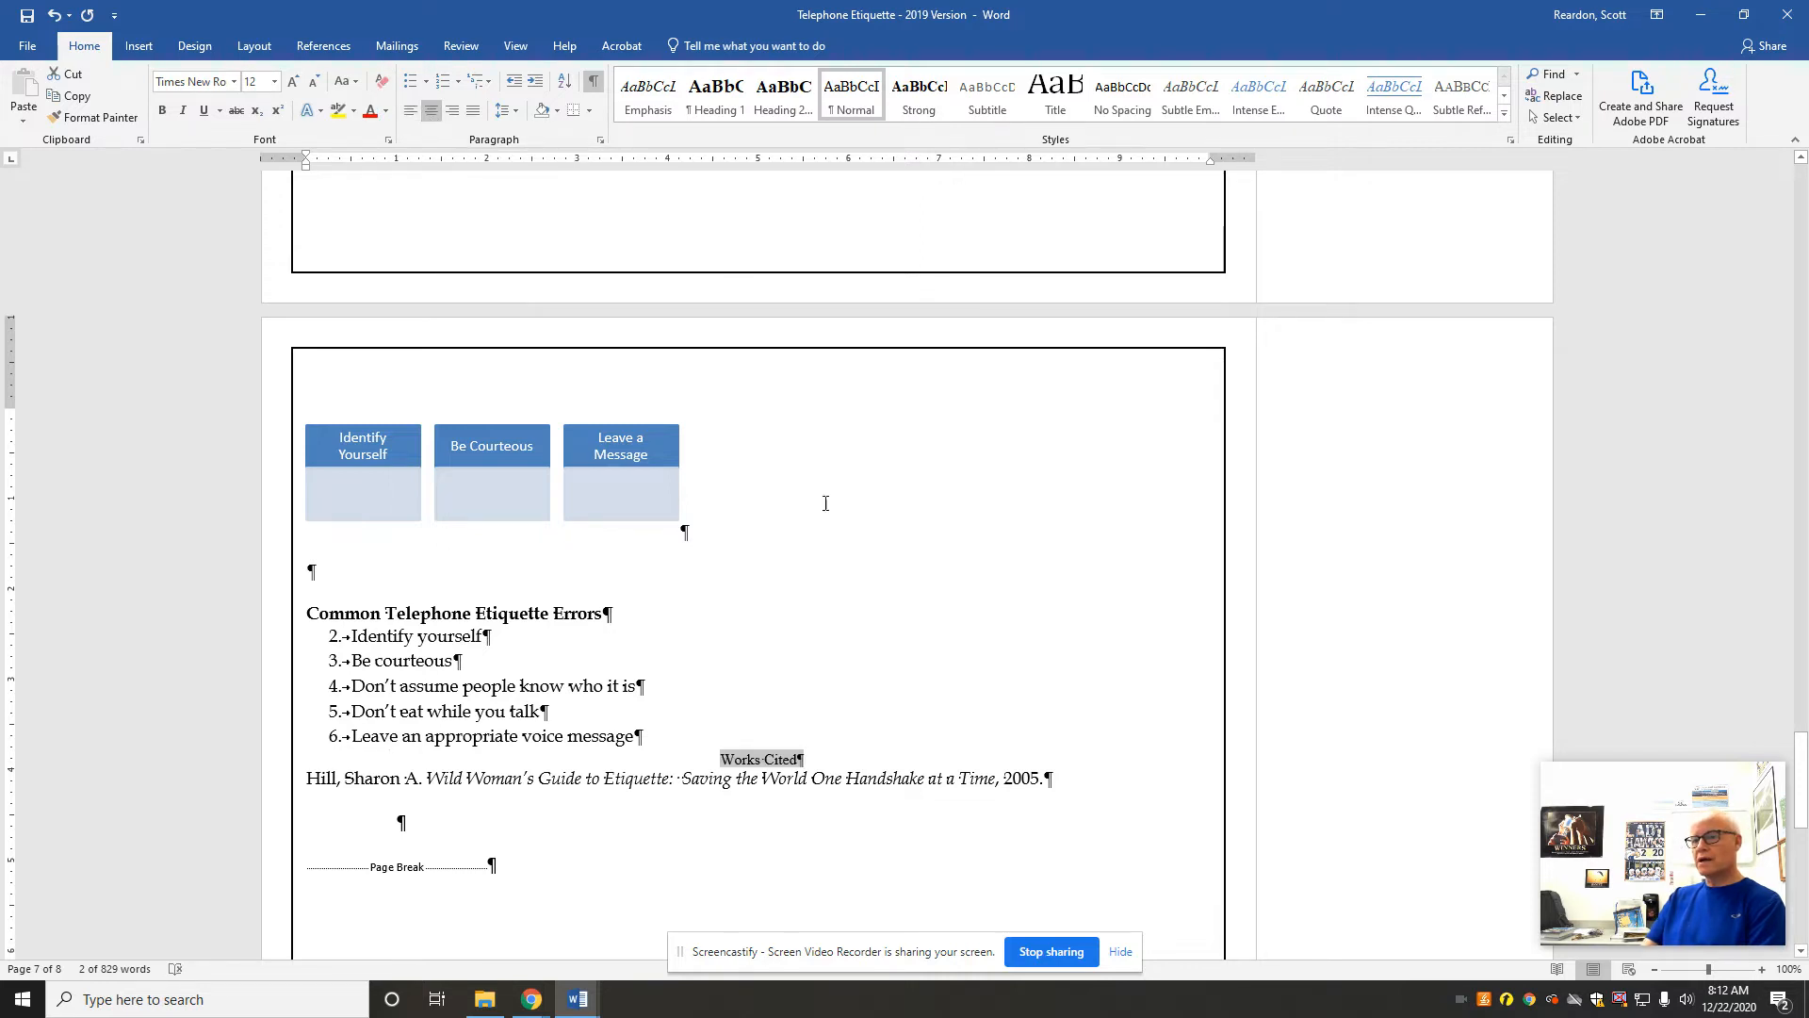
left_click(801, 763)
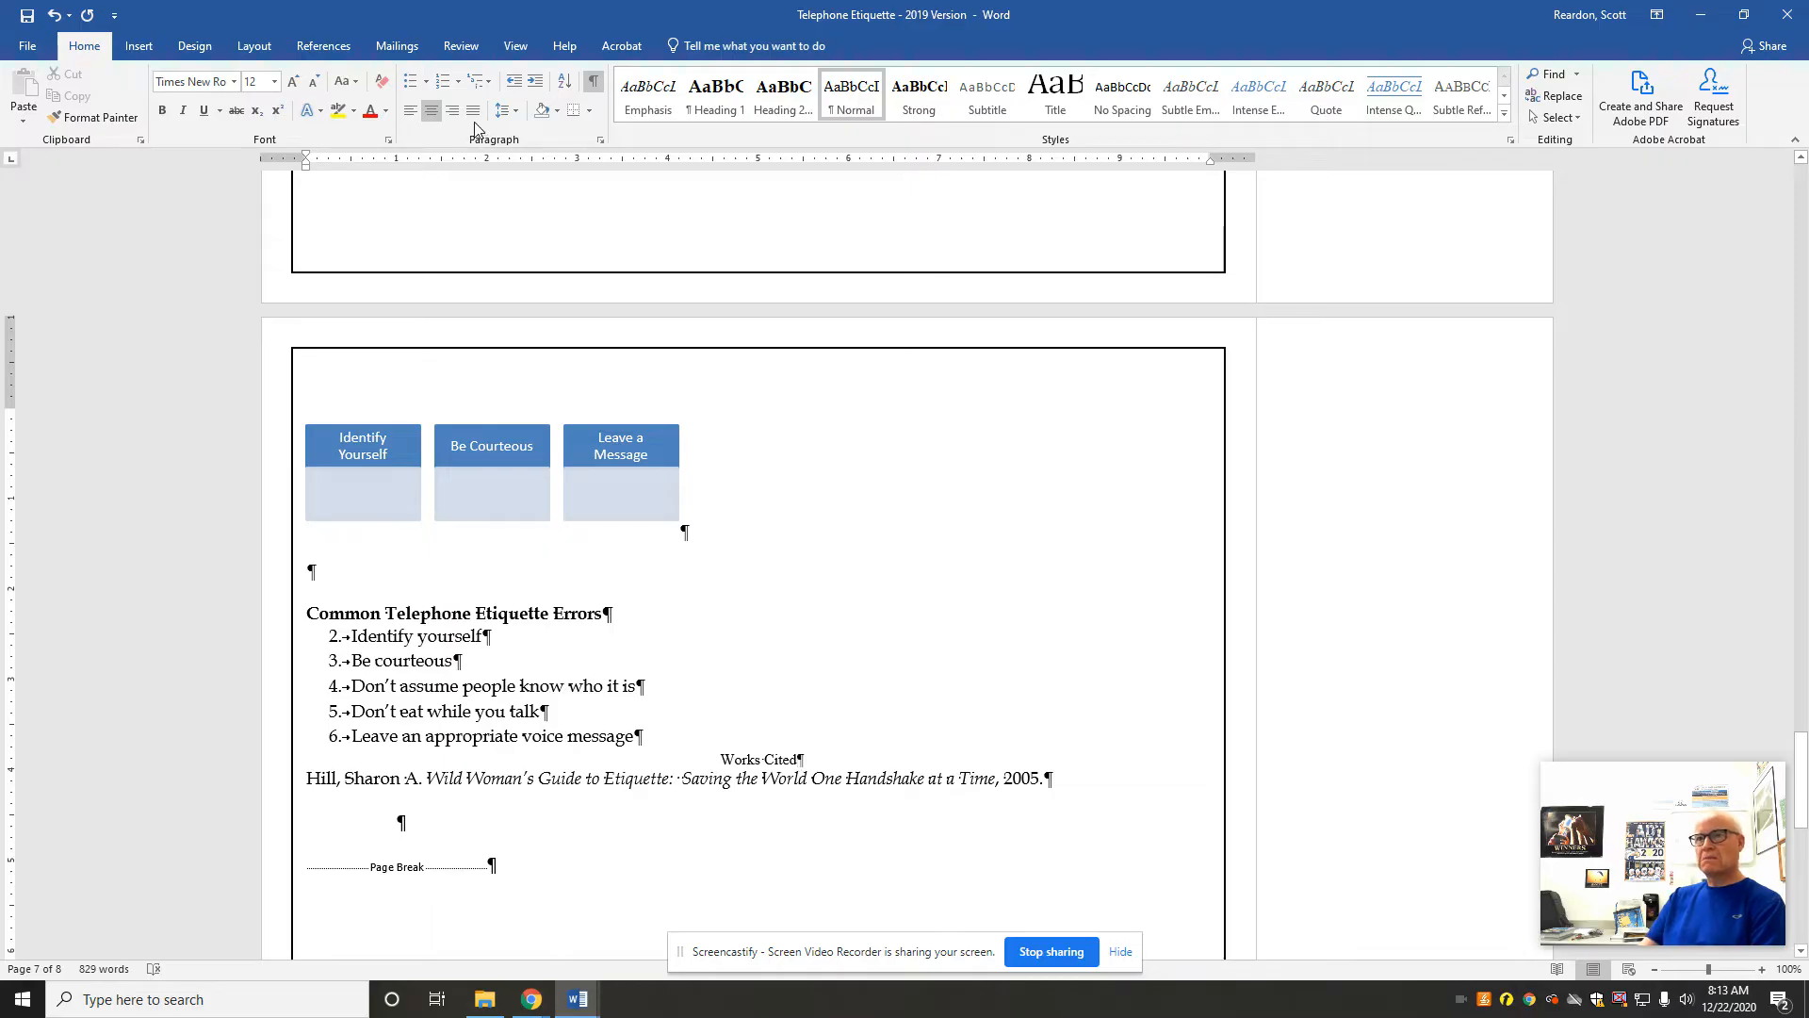
left_click(512, 111)
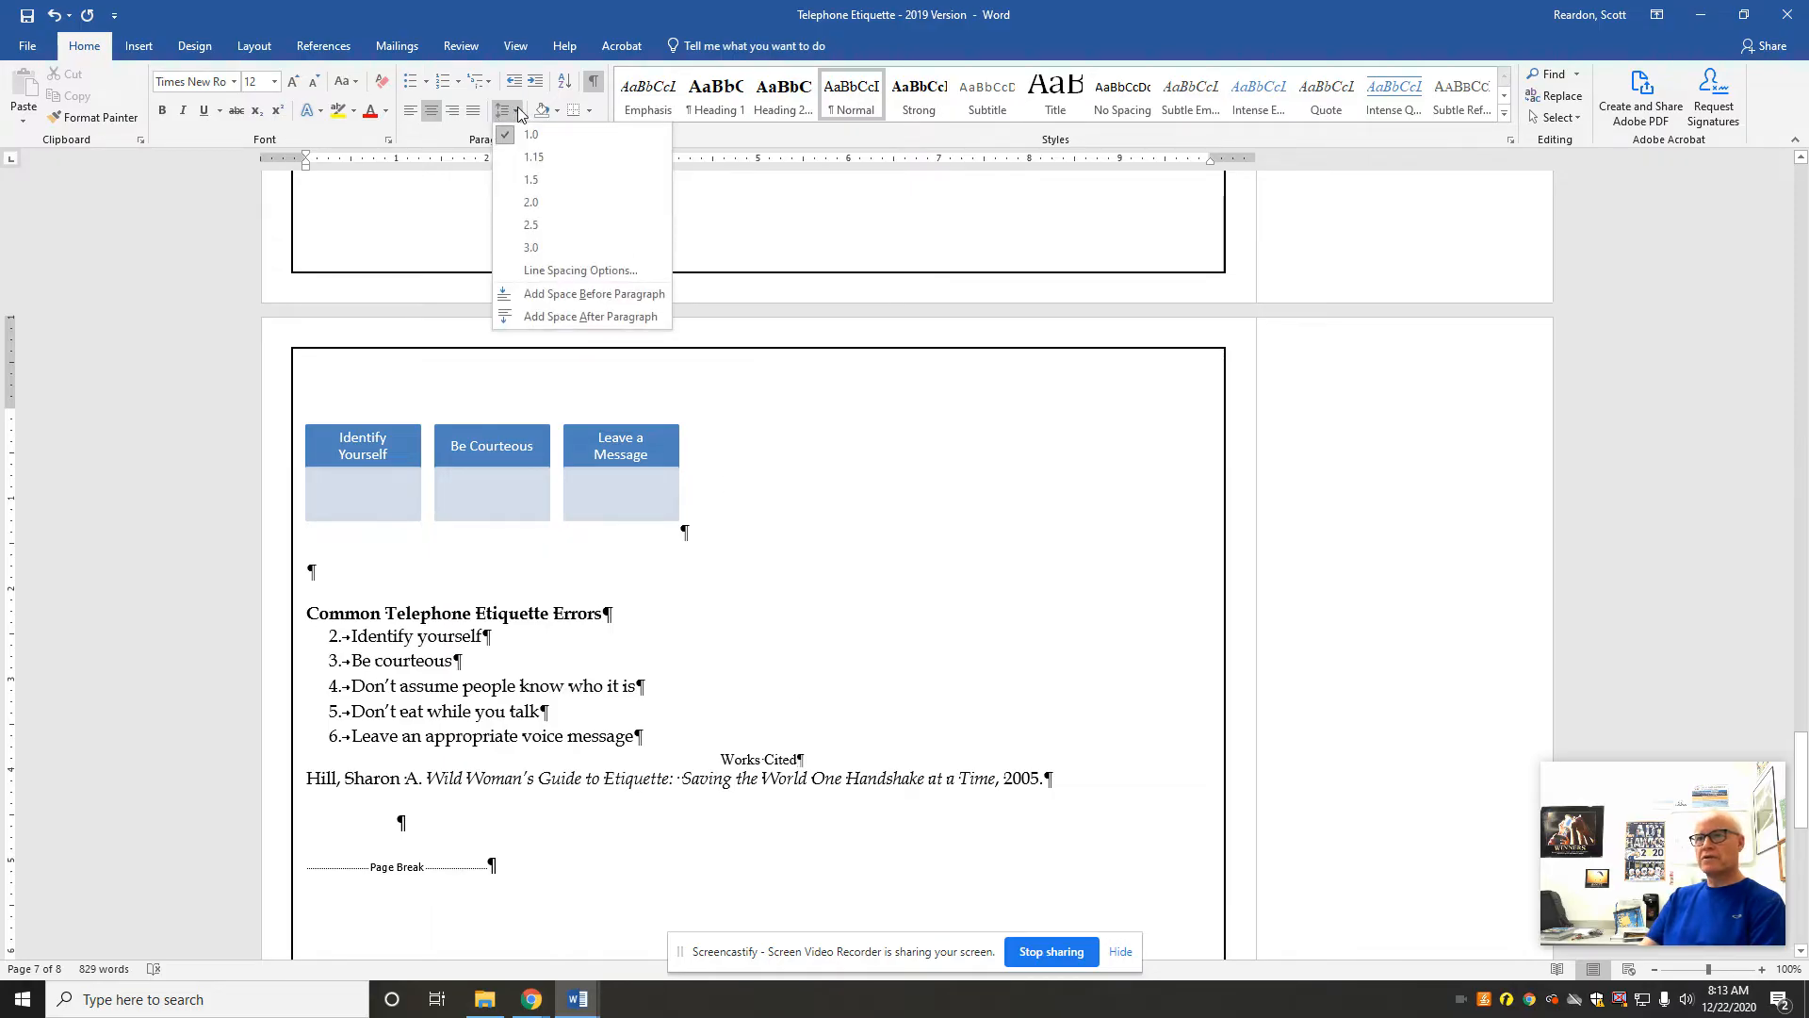
left_click(527, 206)
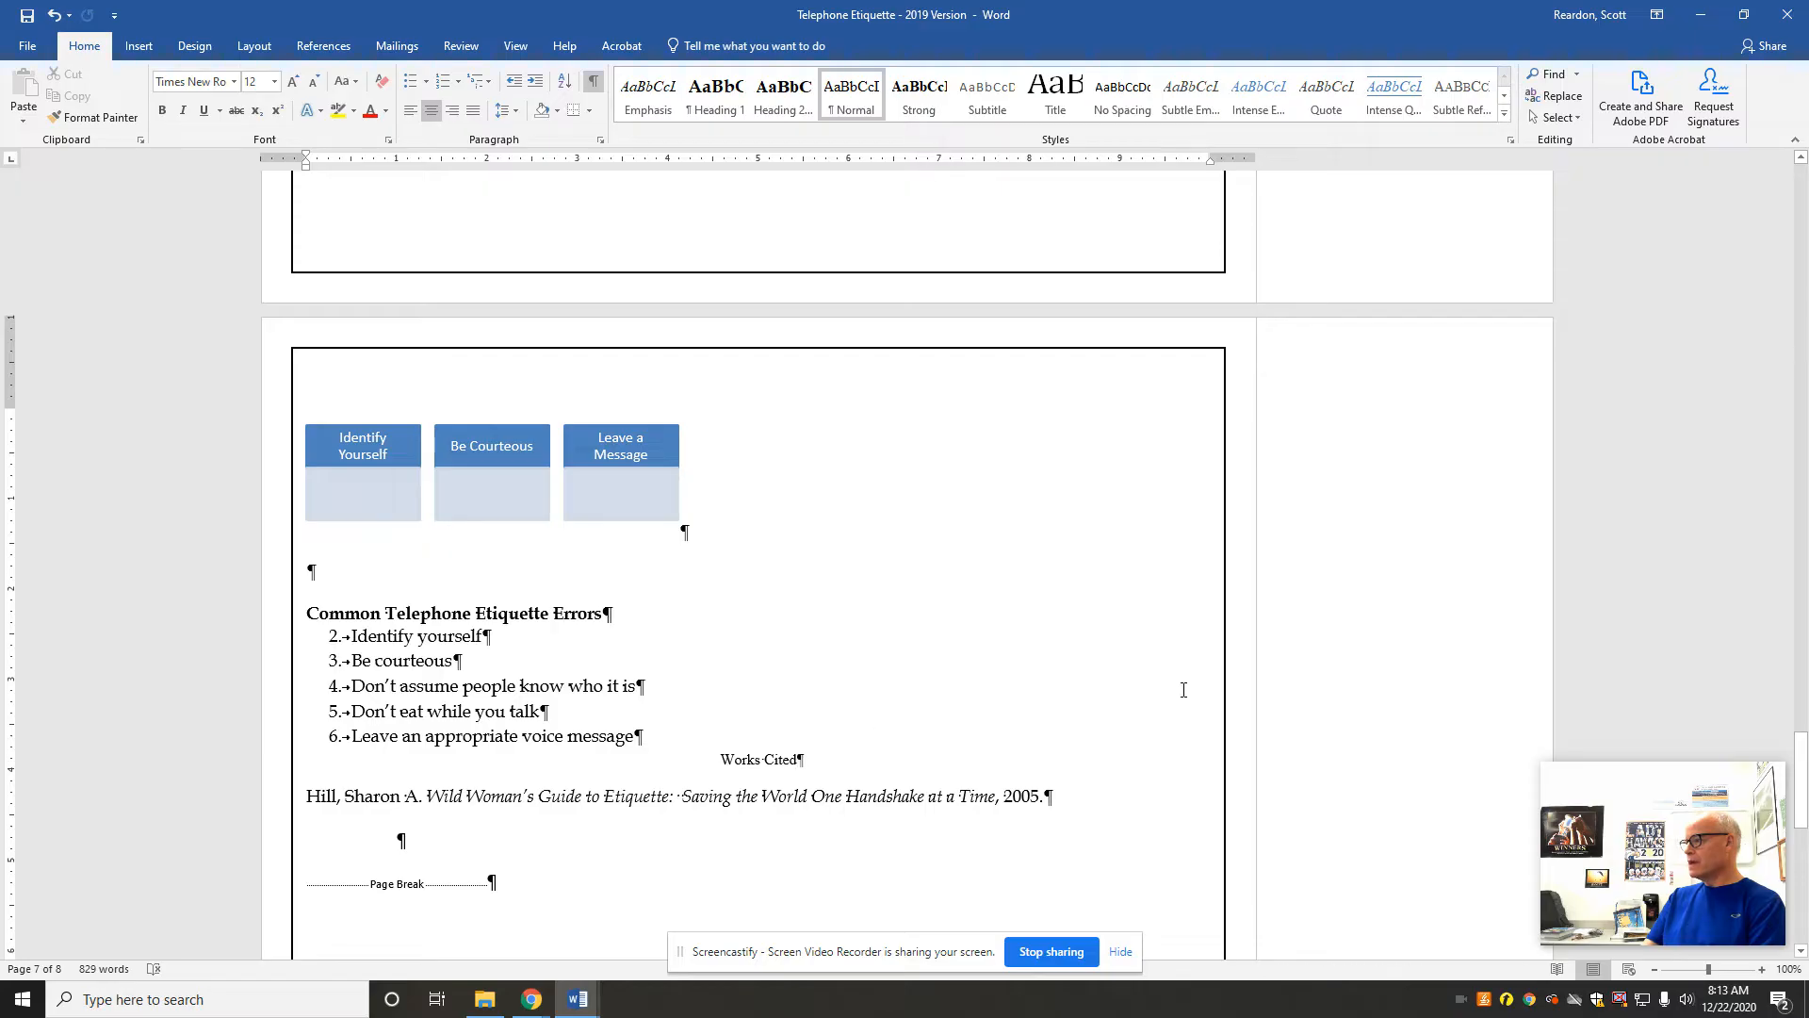
Step: Allow spacing of 0.02" between the cells of the Carrier Information table under Cellular Providers in the Area
left_click_drag(1804, 729, 1800, 688)
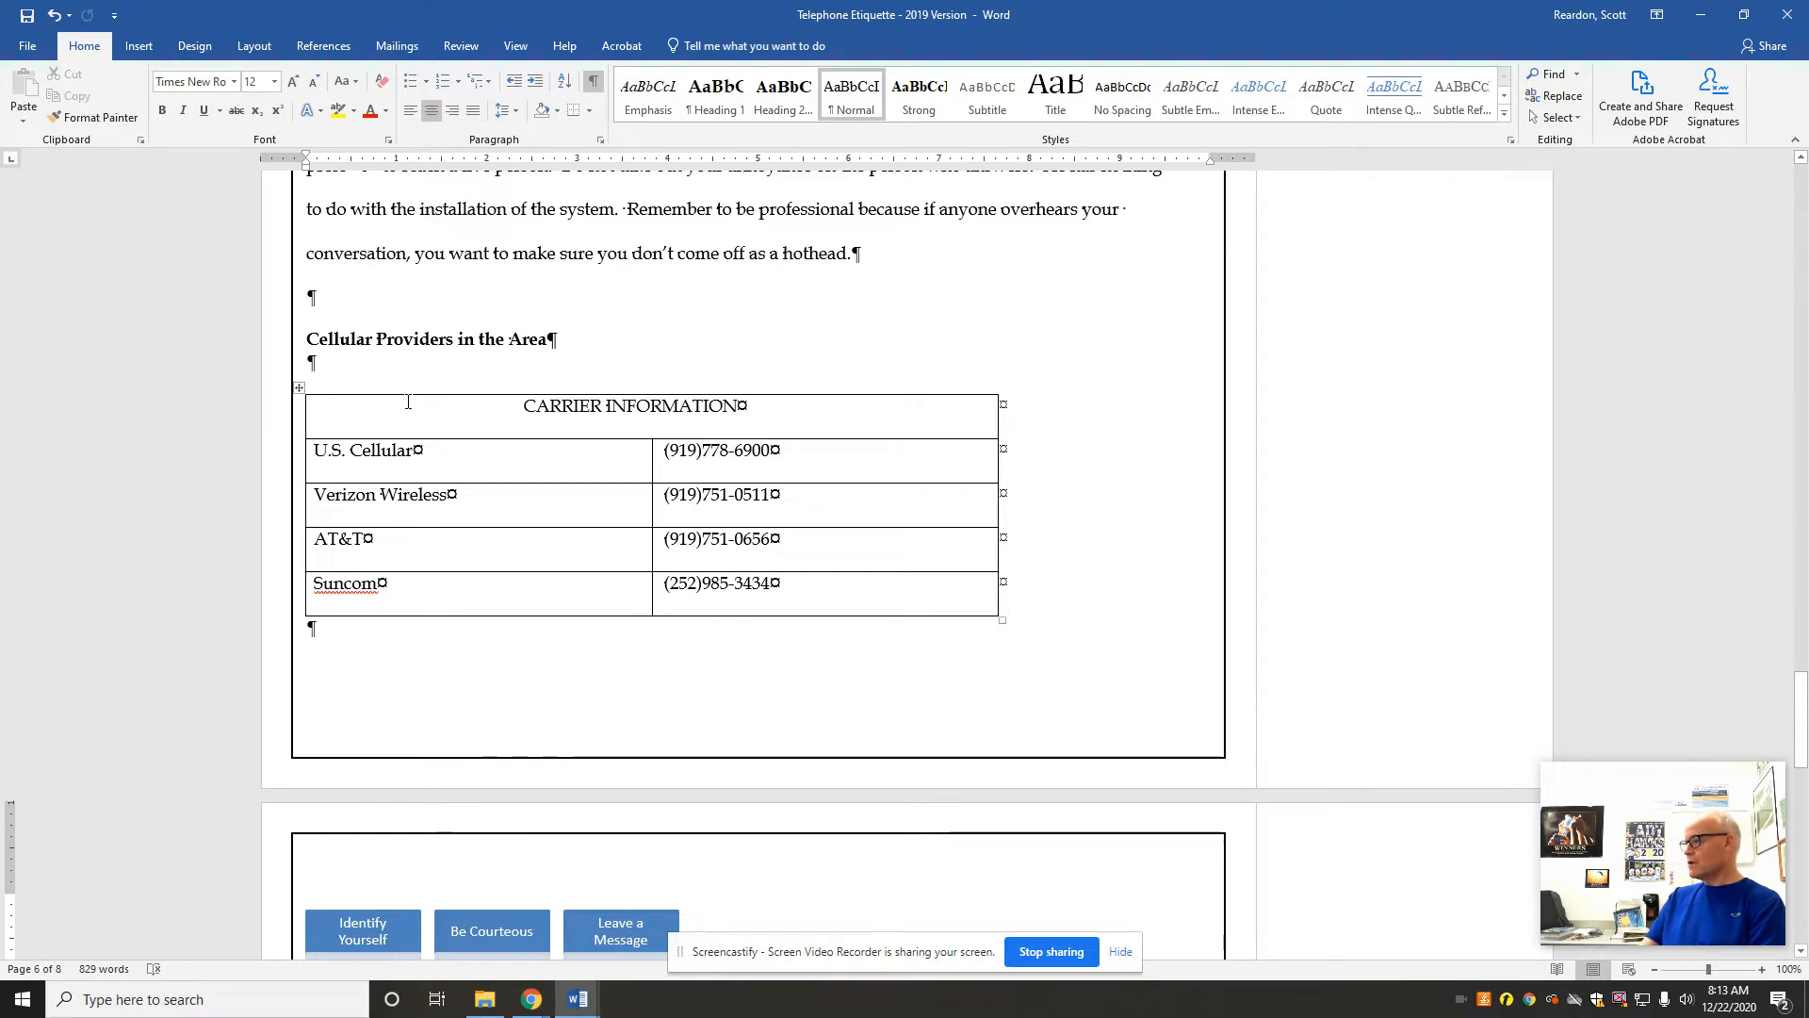
left_click(297, 390)
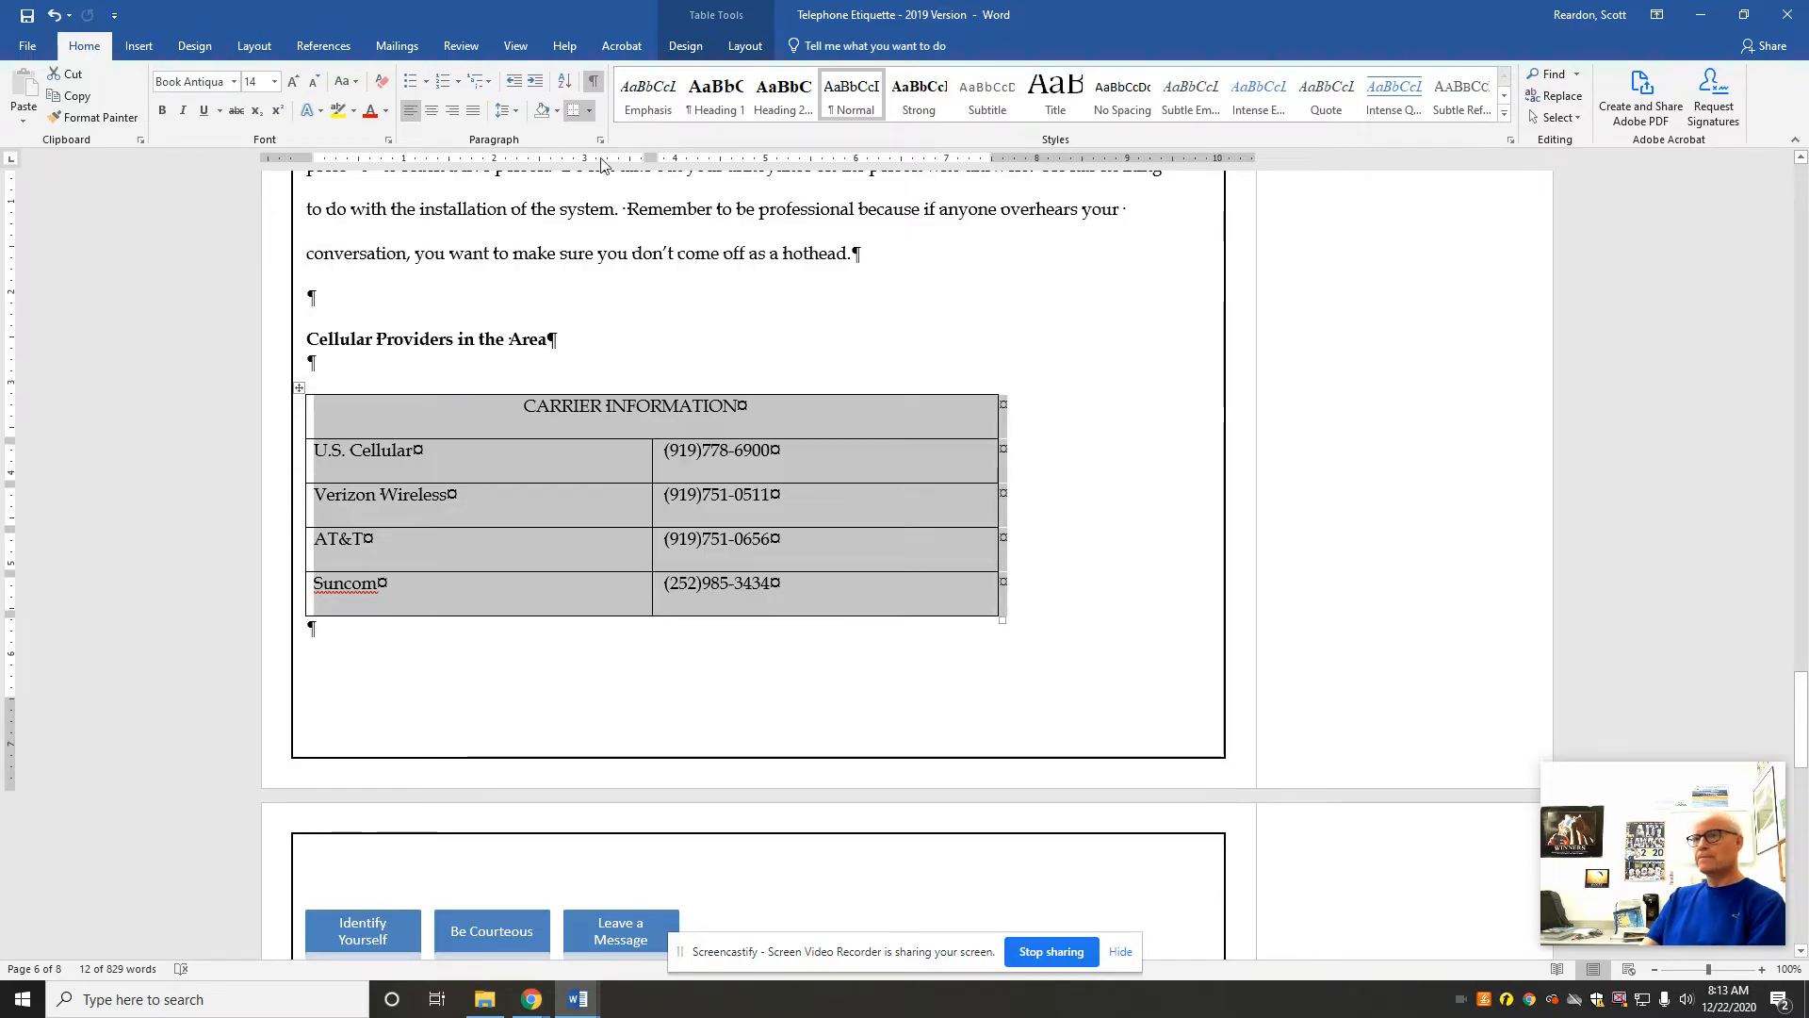
left_click(745, 47)
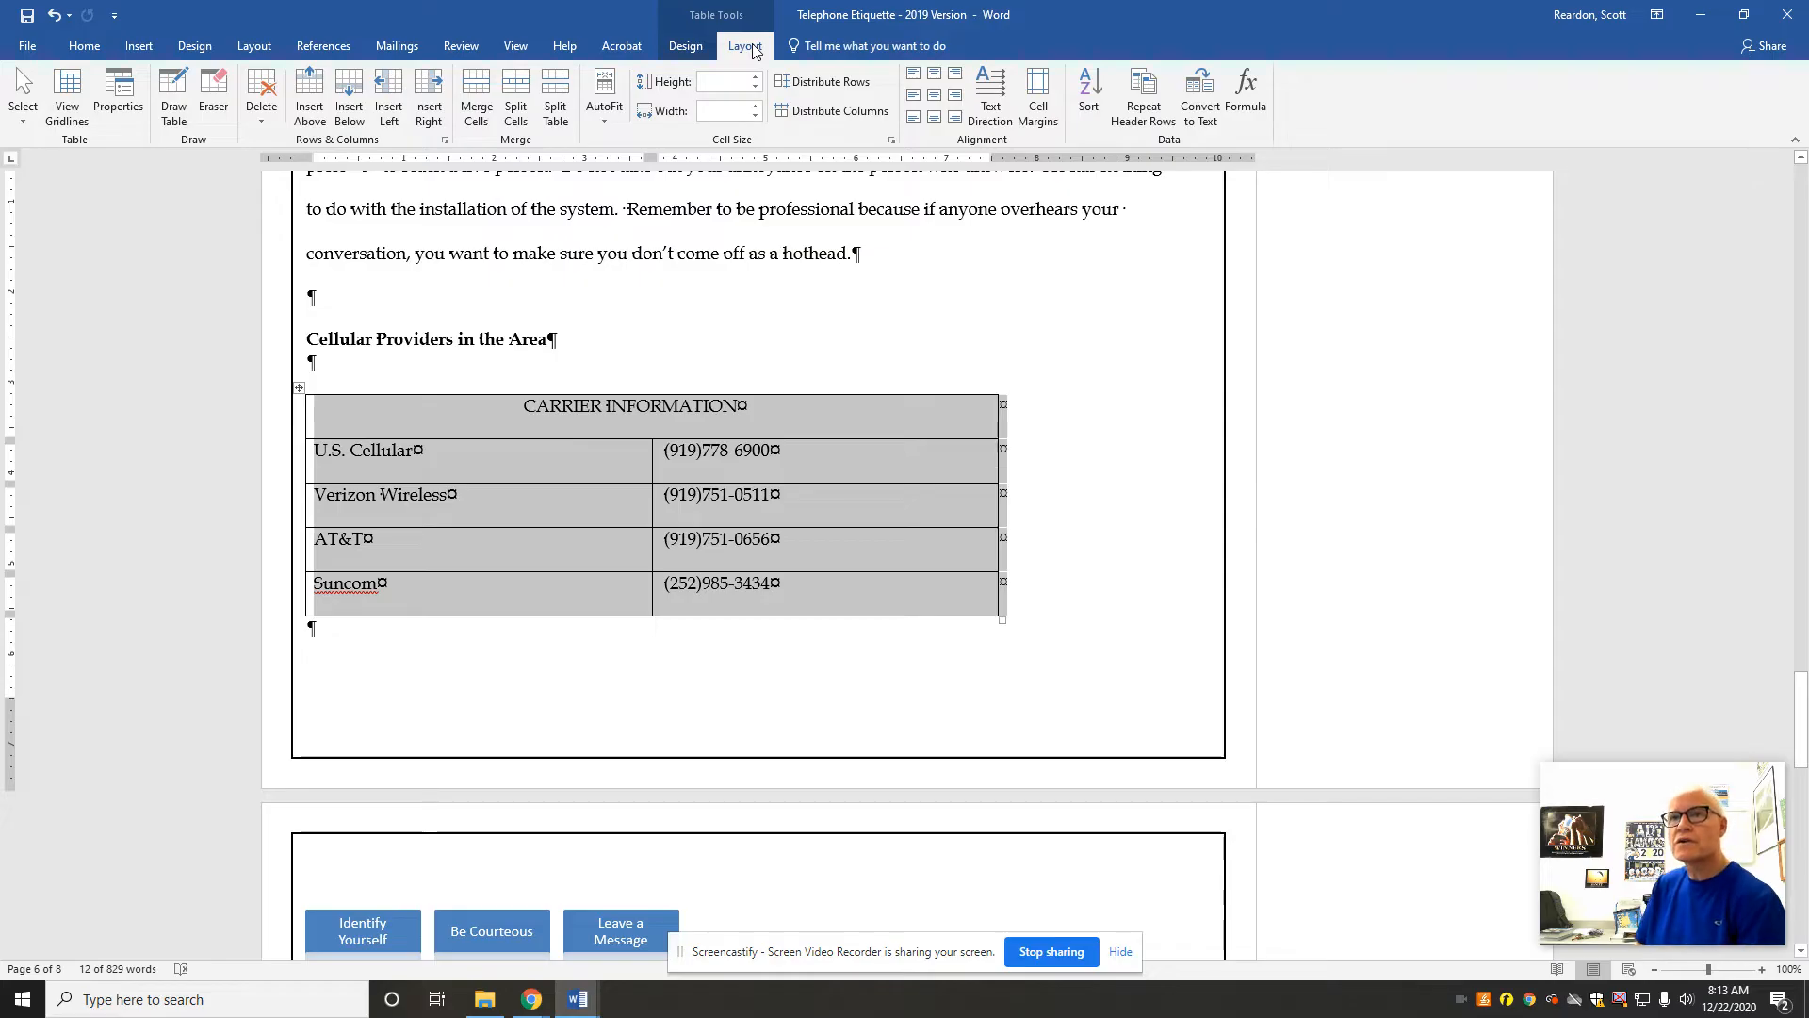
left_click(686, 47)
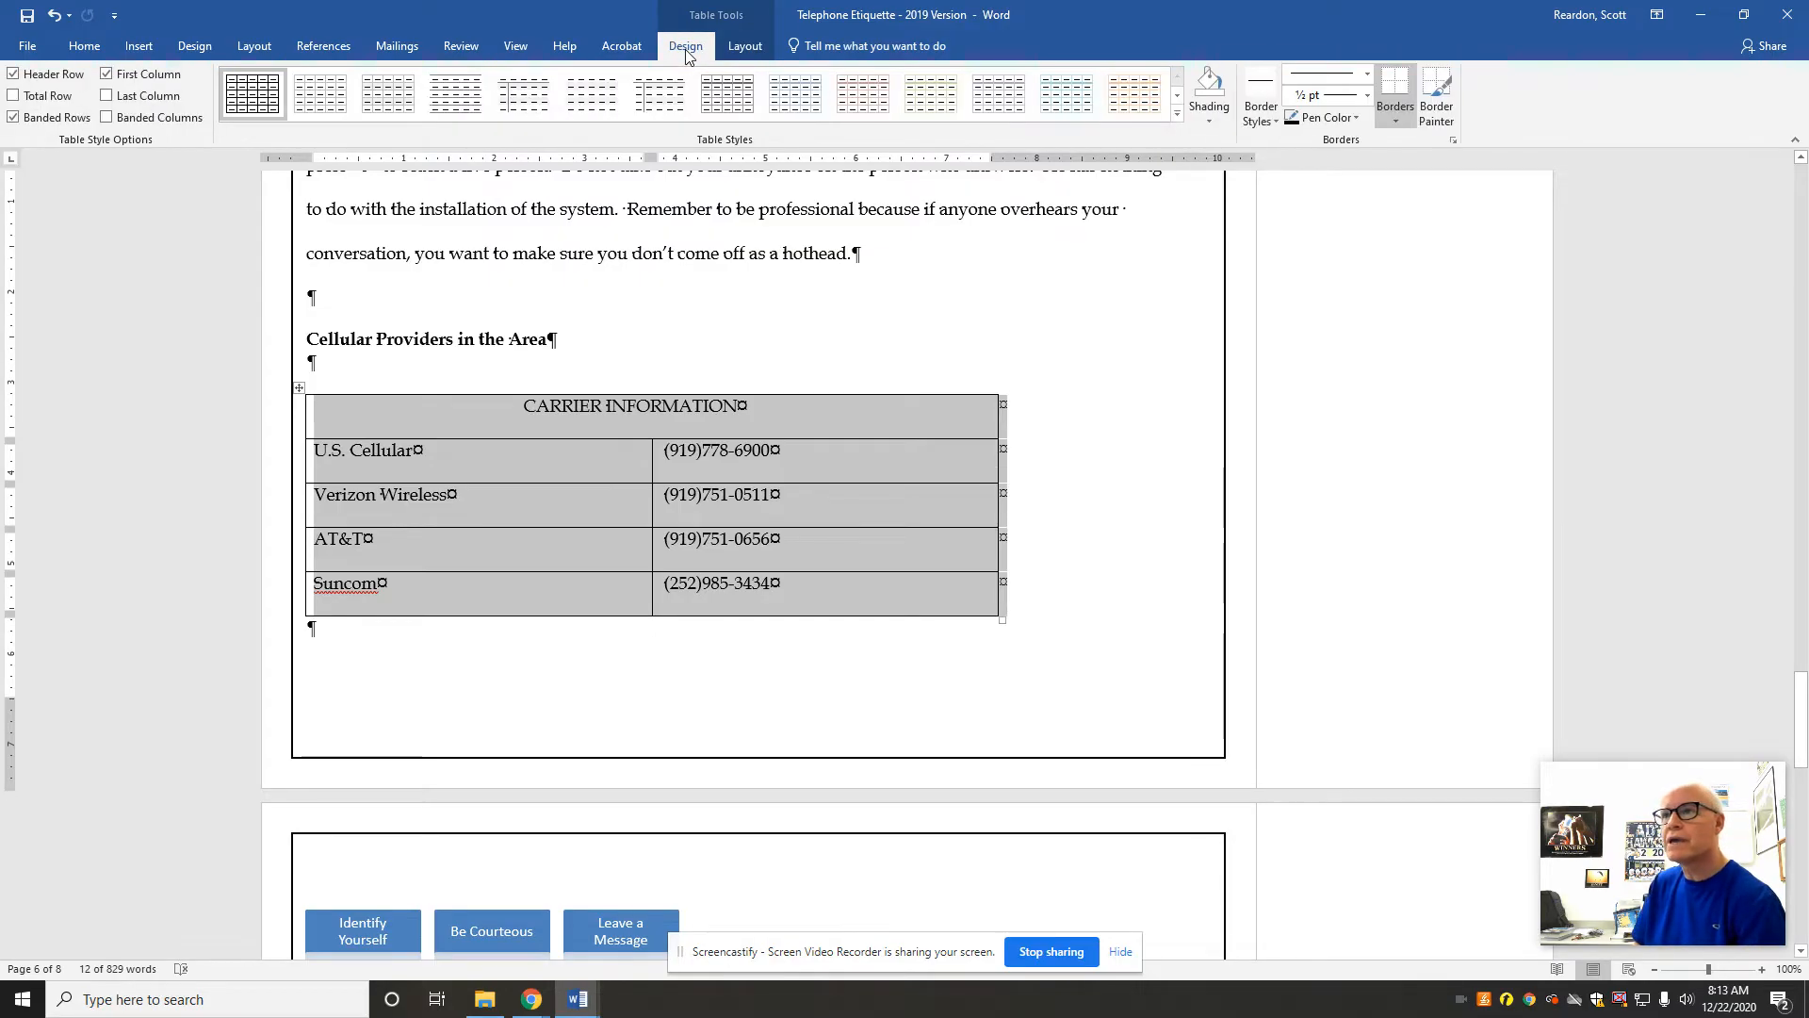
left_click(748, 48)
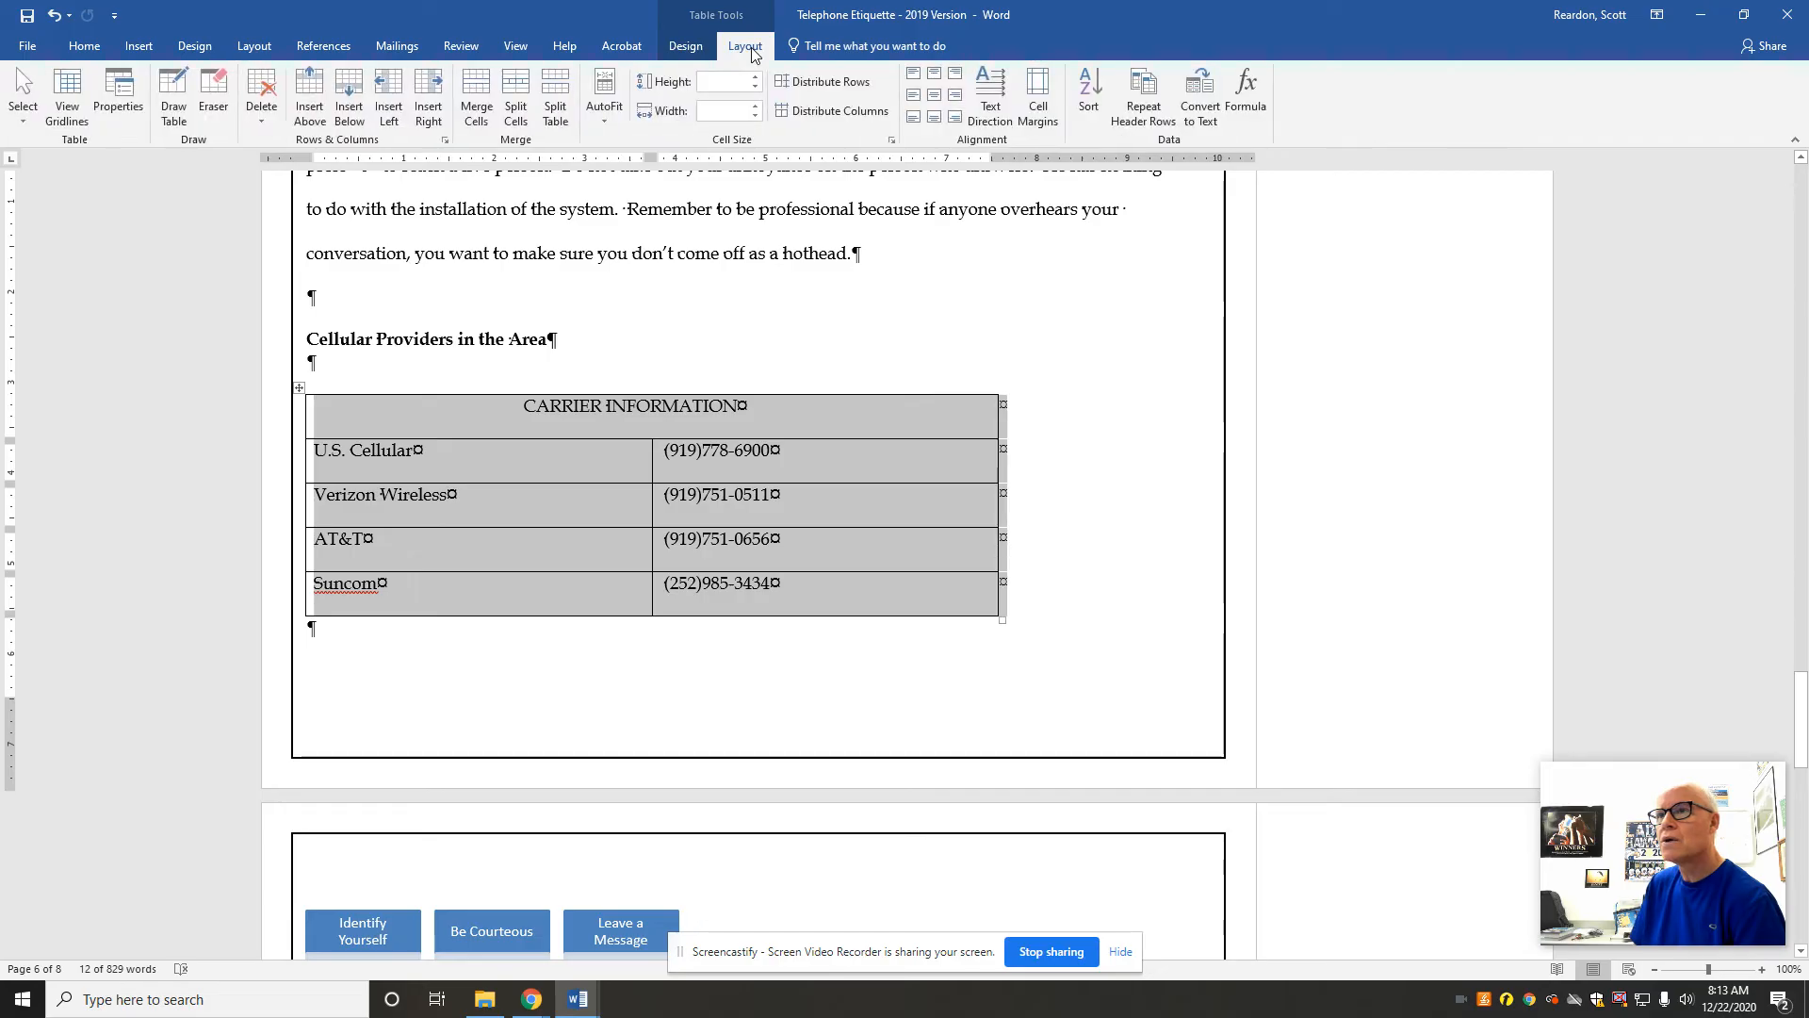
left_click(1041, 111)
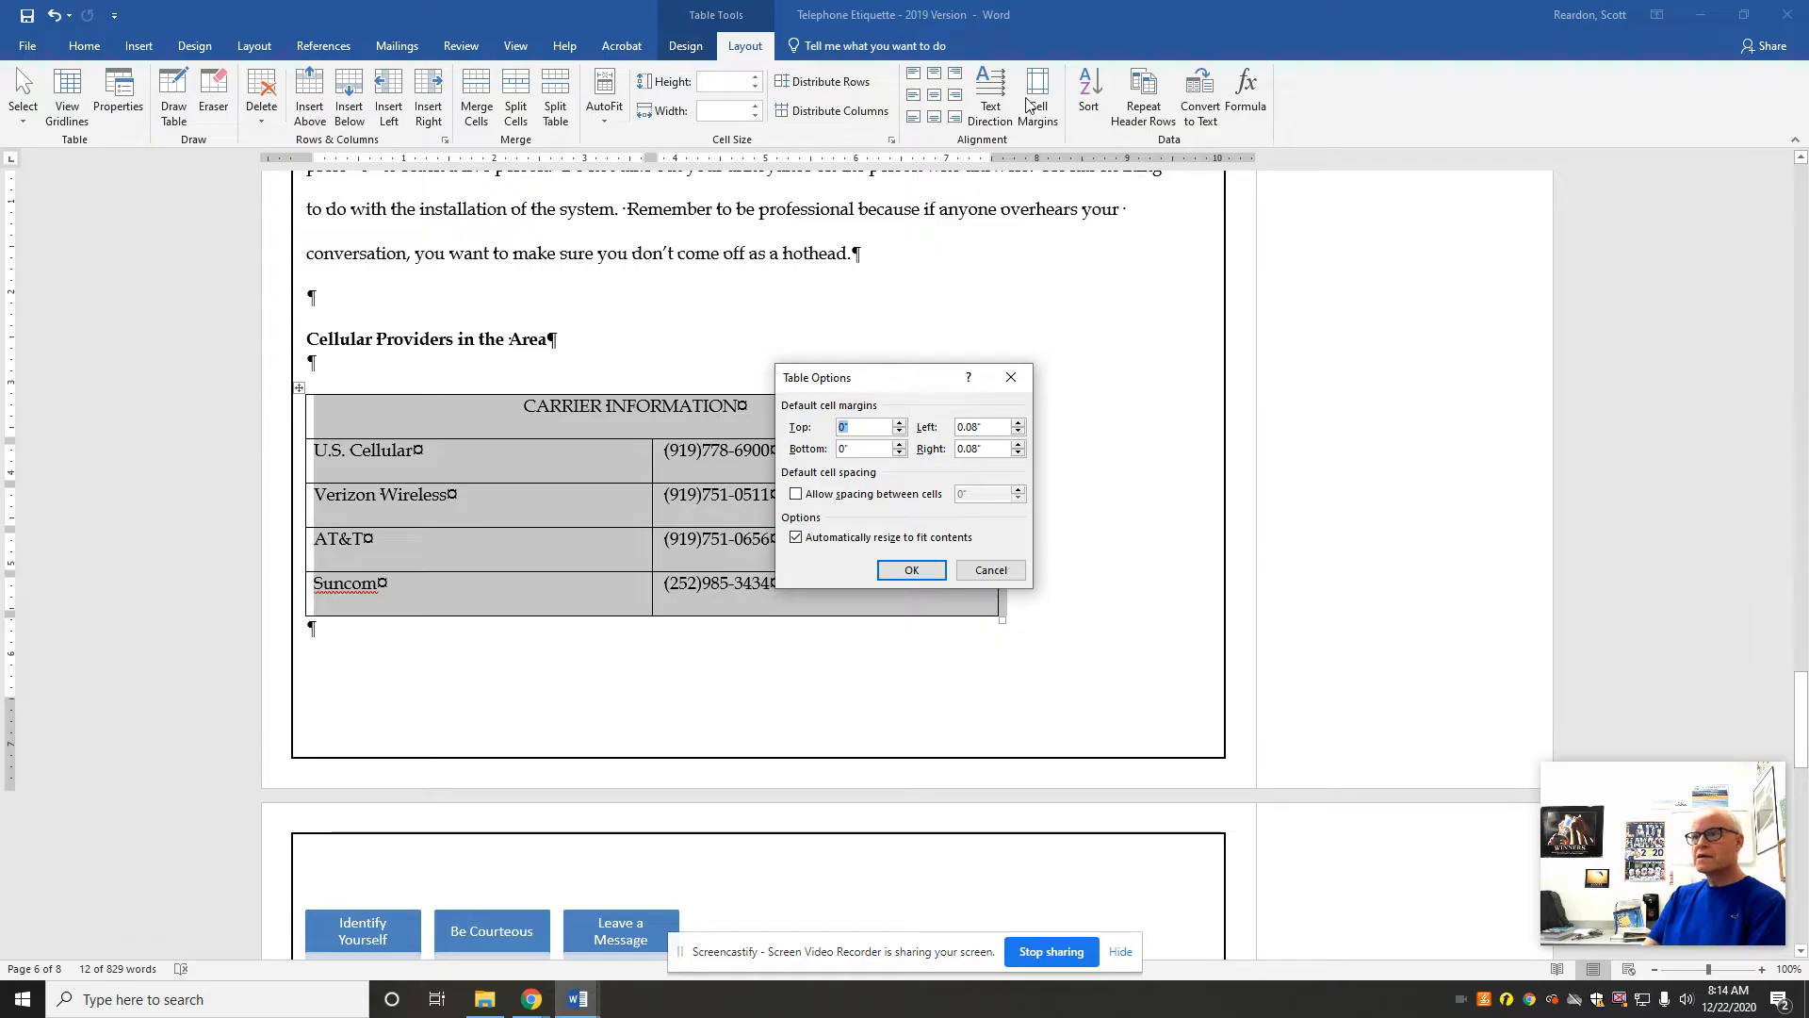
left_click(796, 495)
left_click(1018, 489)
left_click(1018, 490)
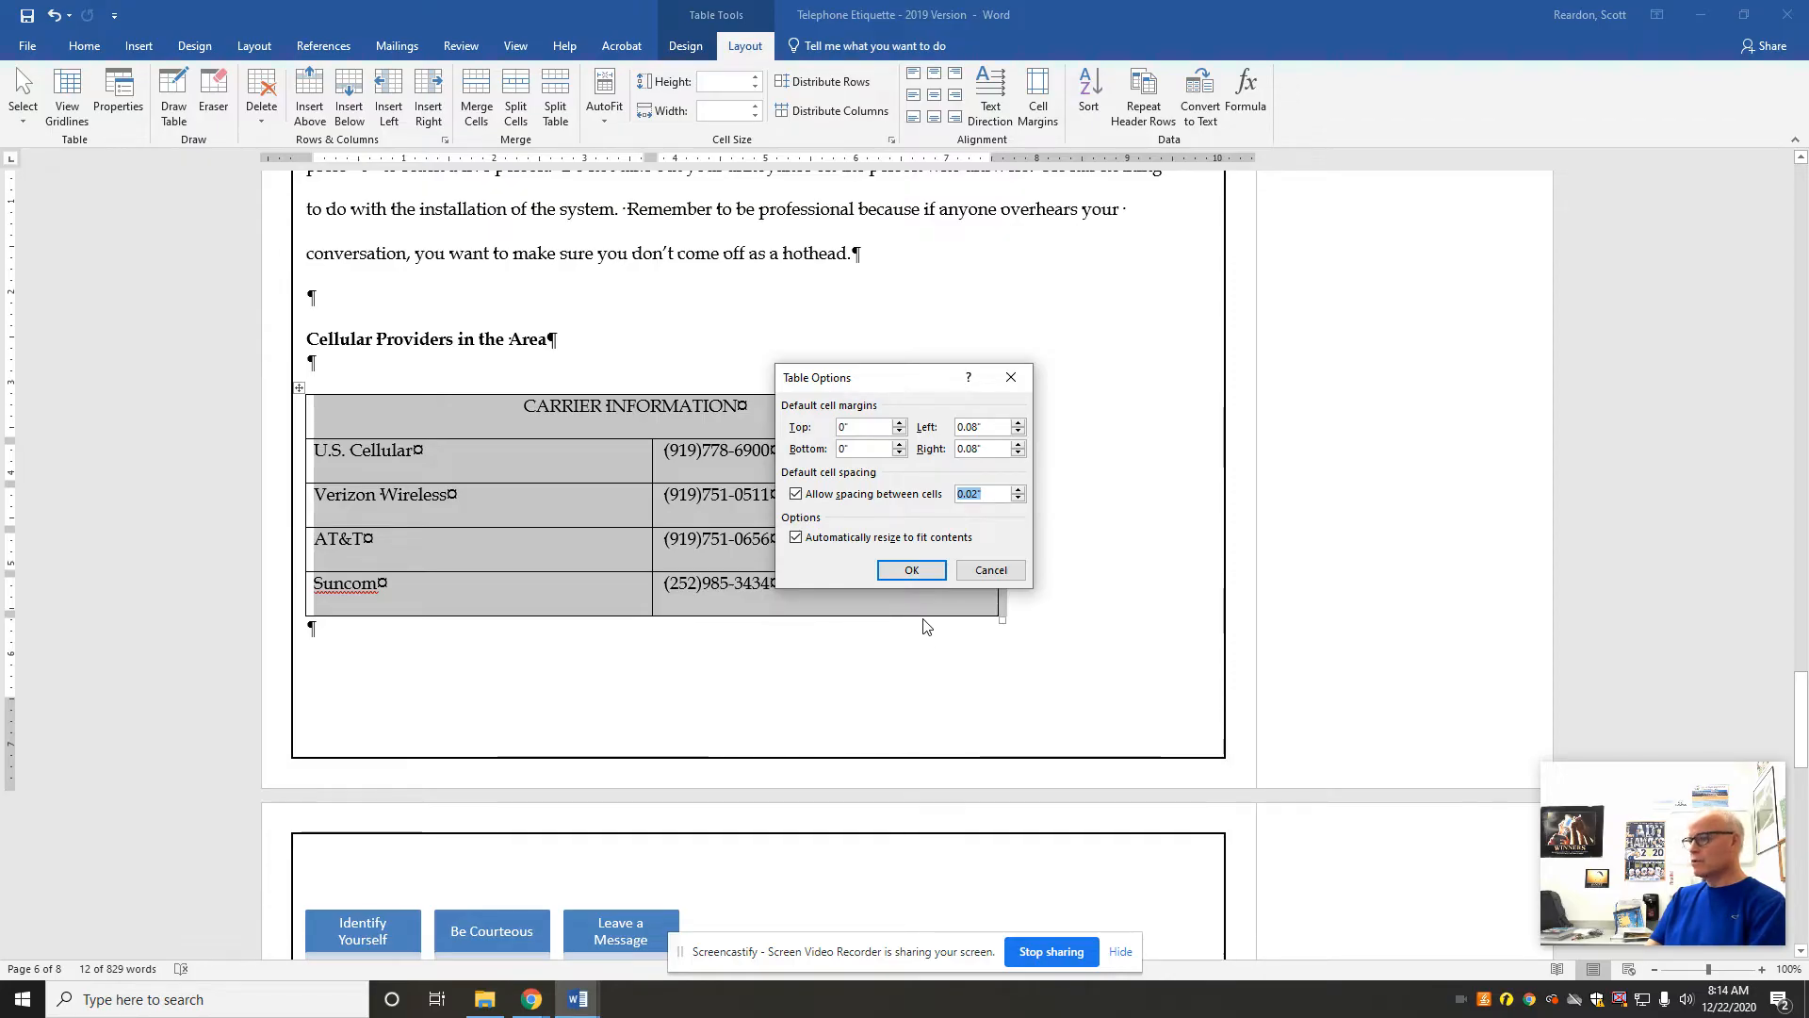
left_click(900, 573)
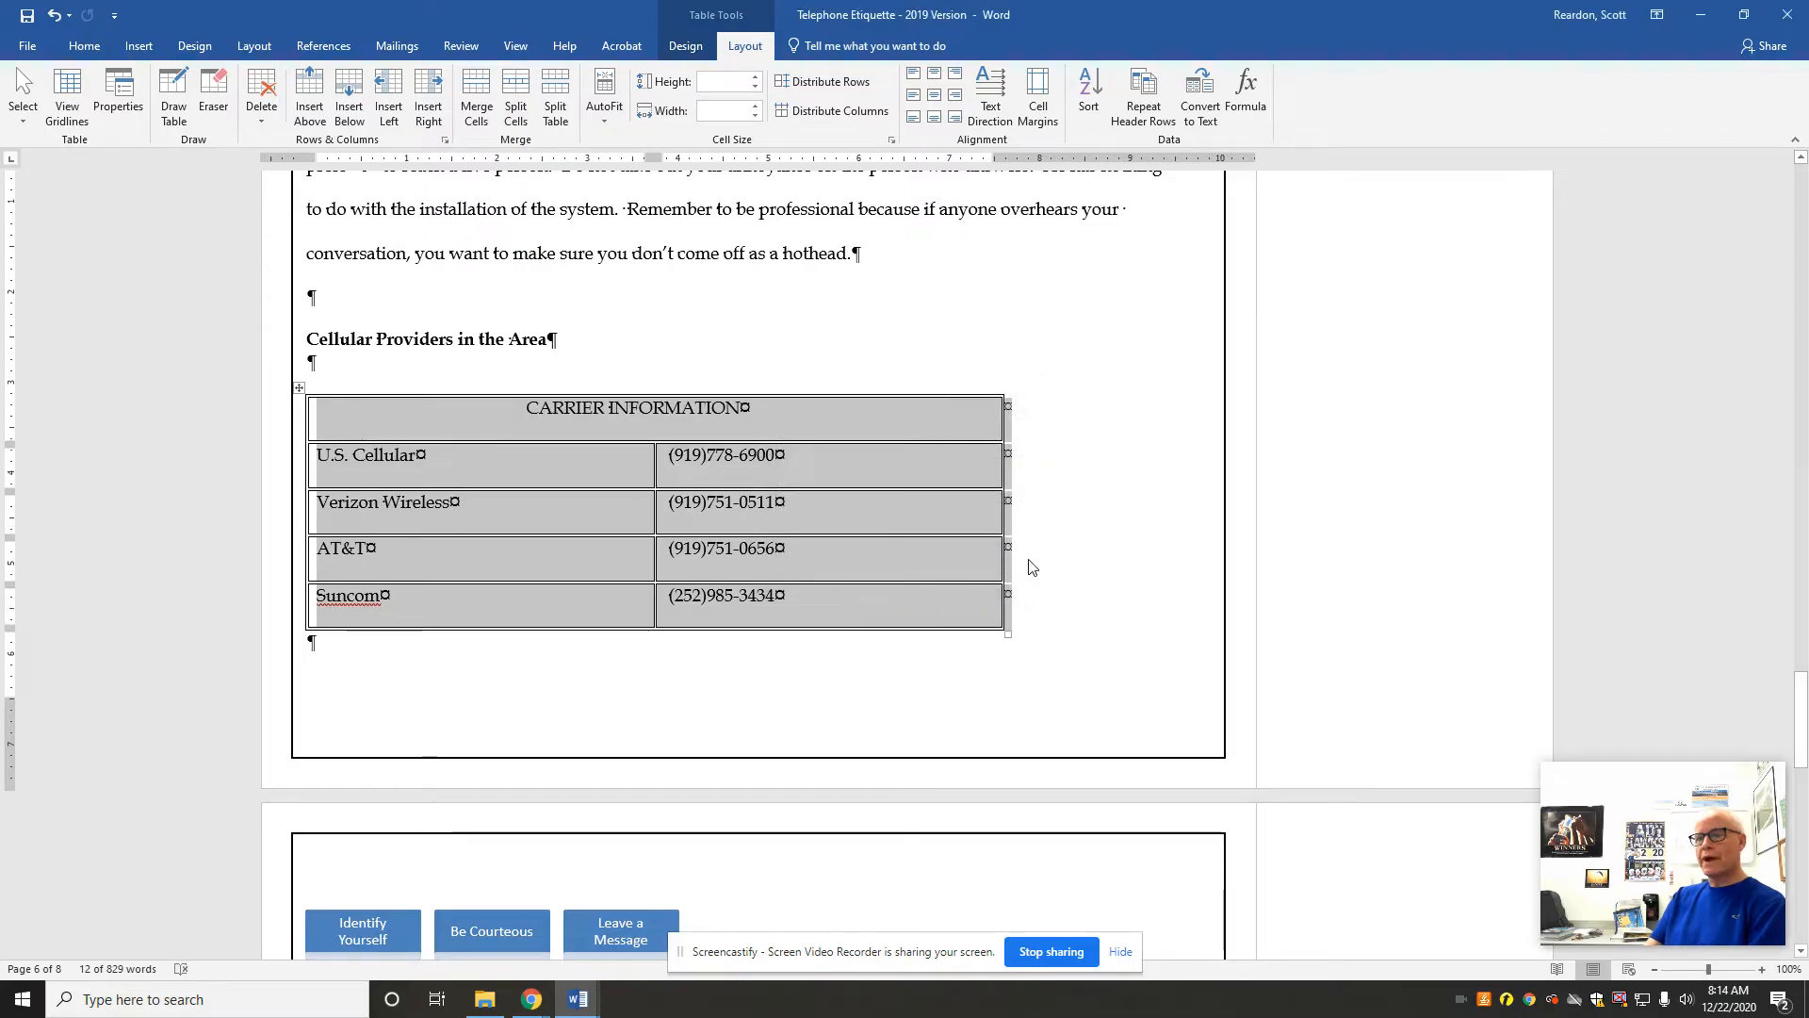
left_click(1027, 632)
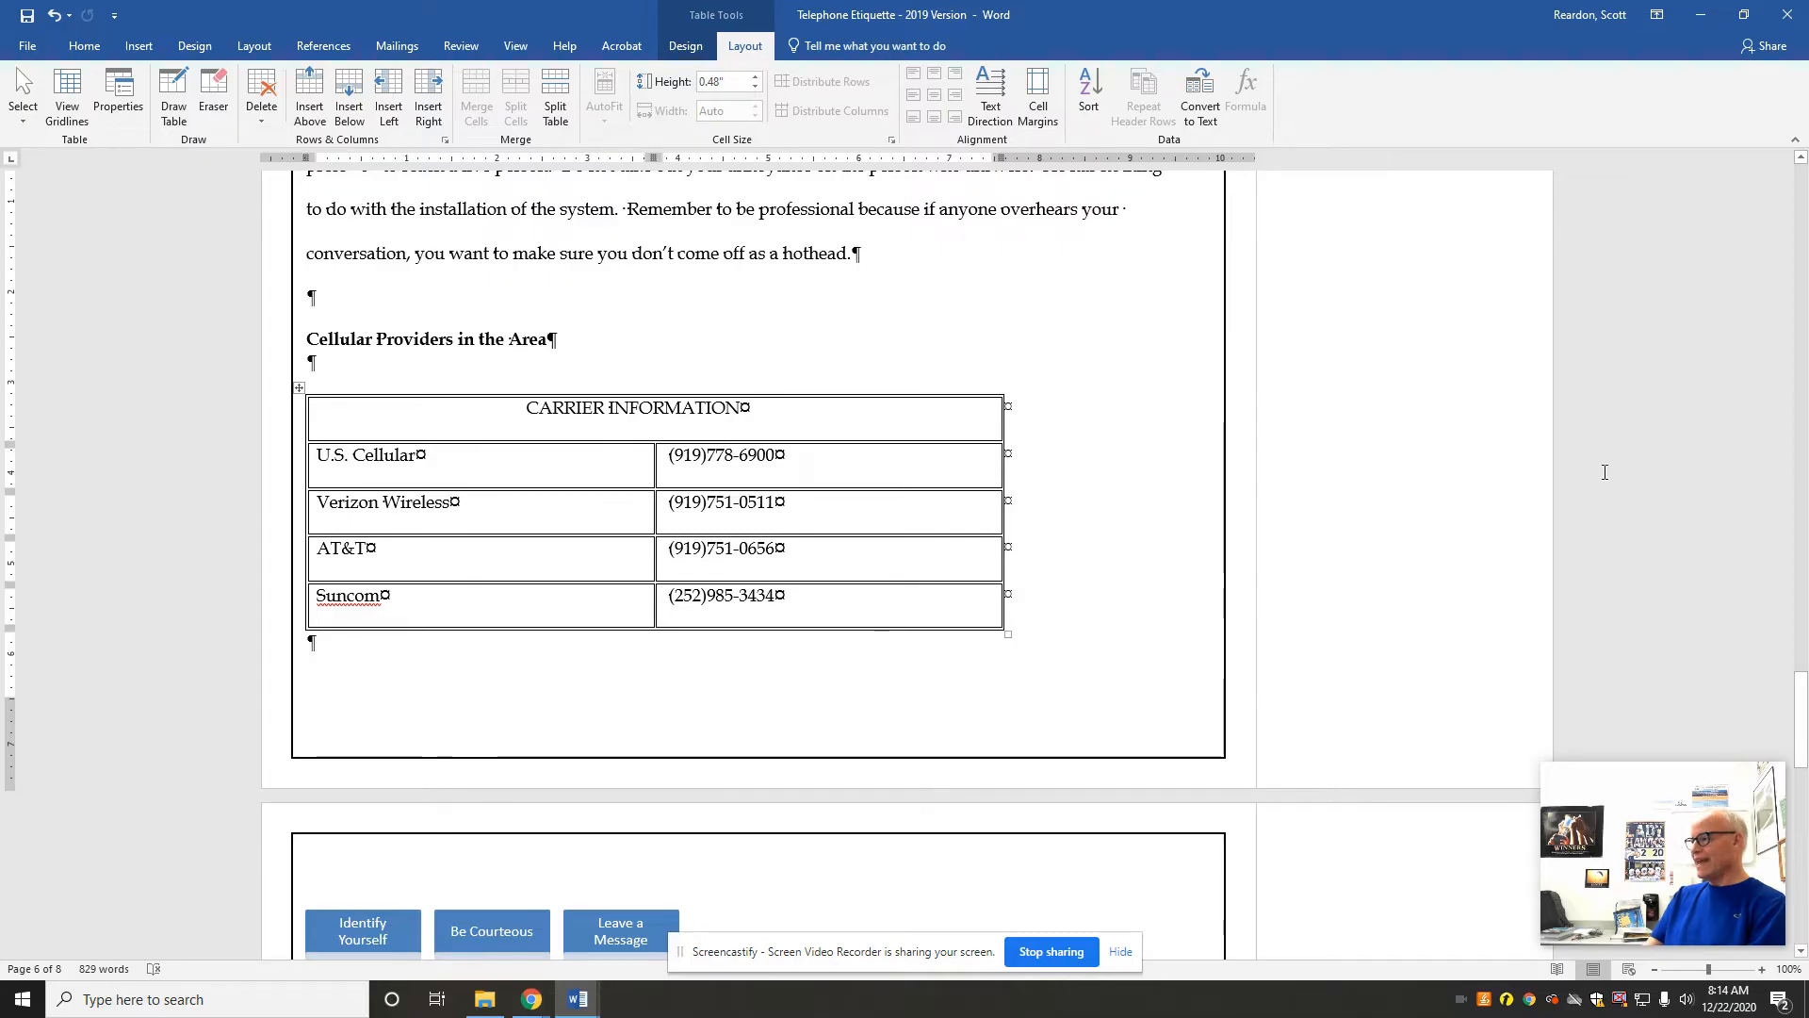
Step: Convert the endnote below the table of contents to a footnote and check its reference on the first page
left_click_drag(1804, 706, 1806, 865)
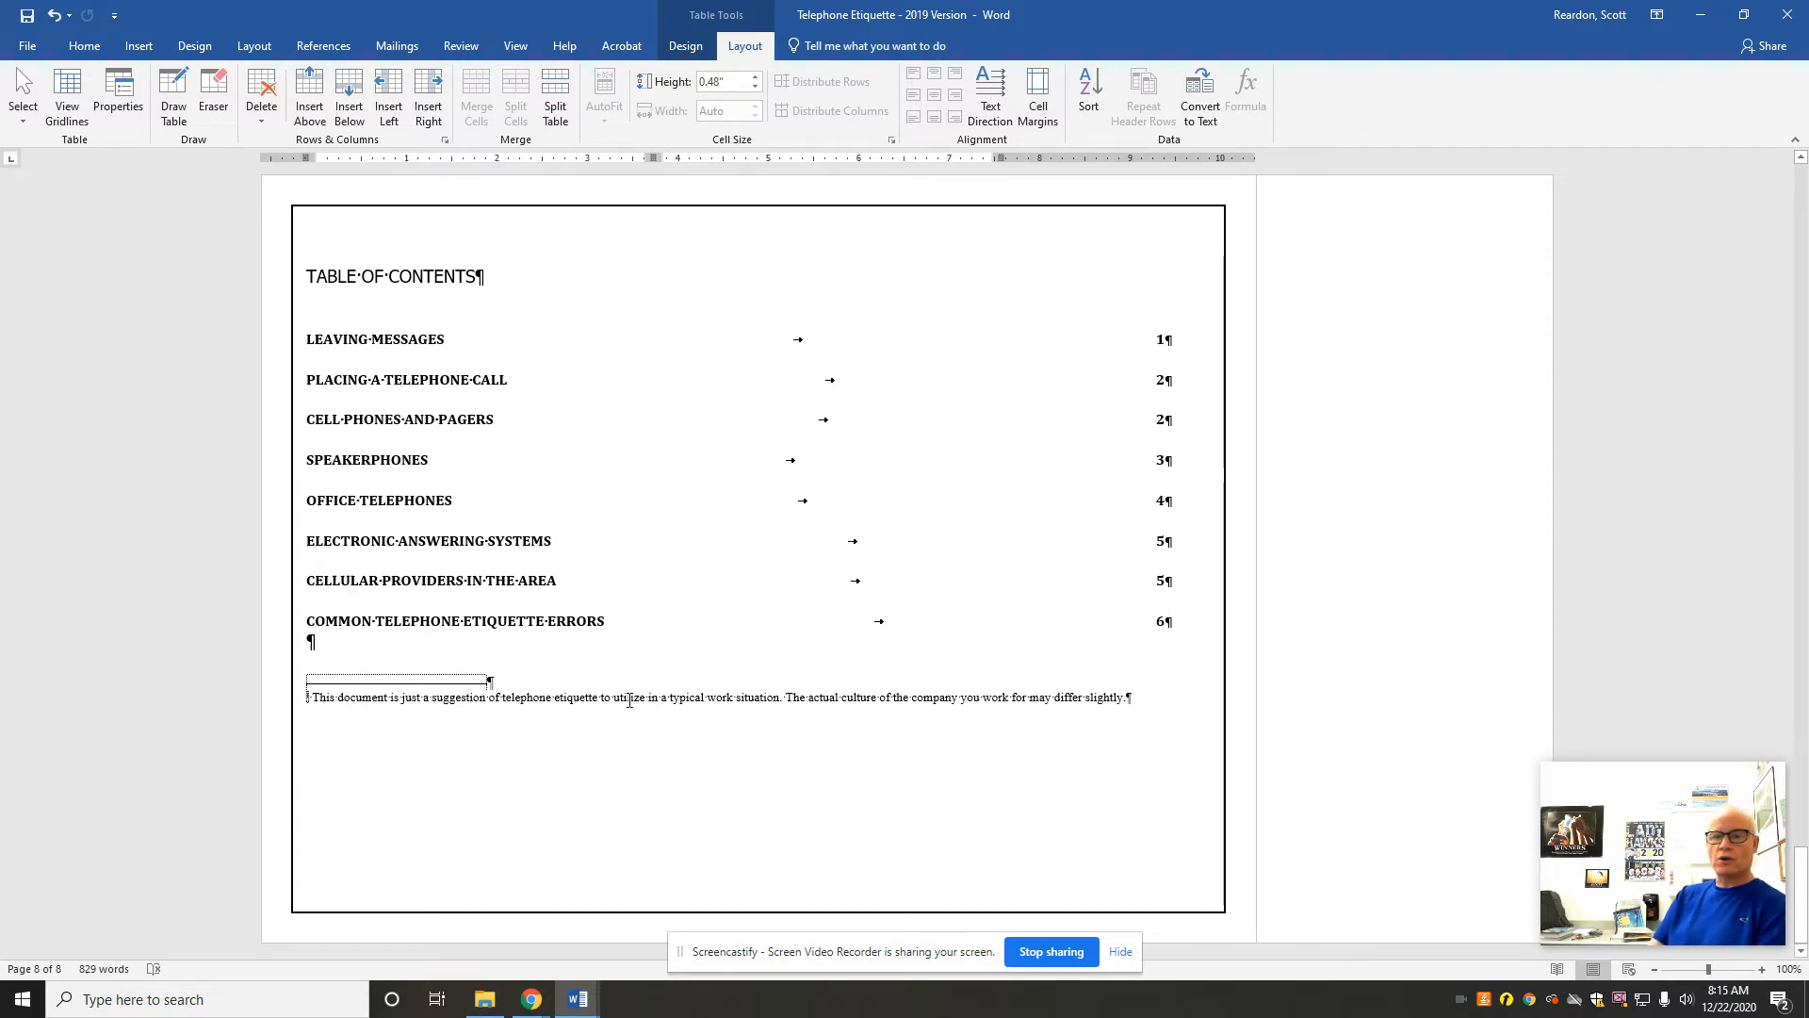
left_click(550, 698)
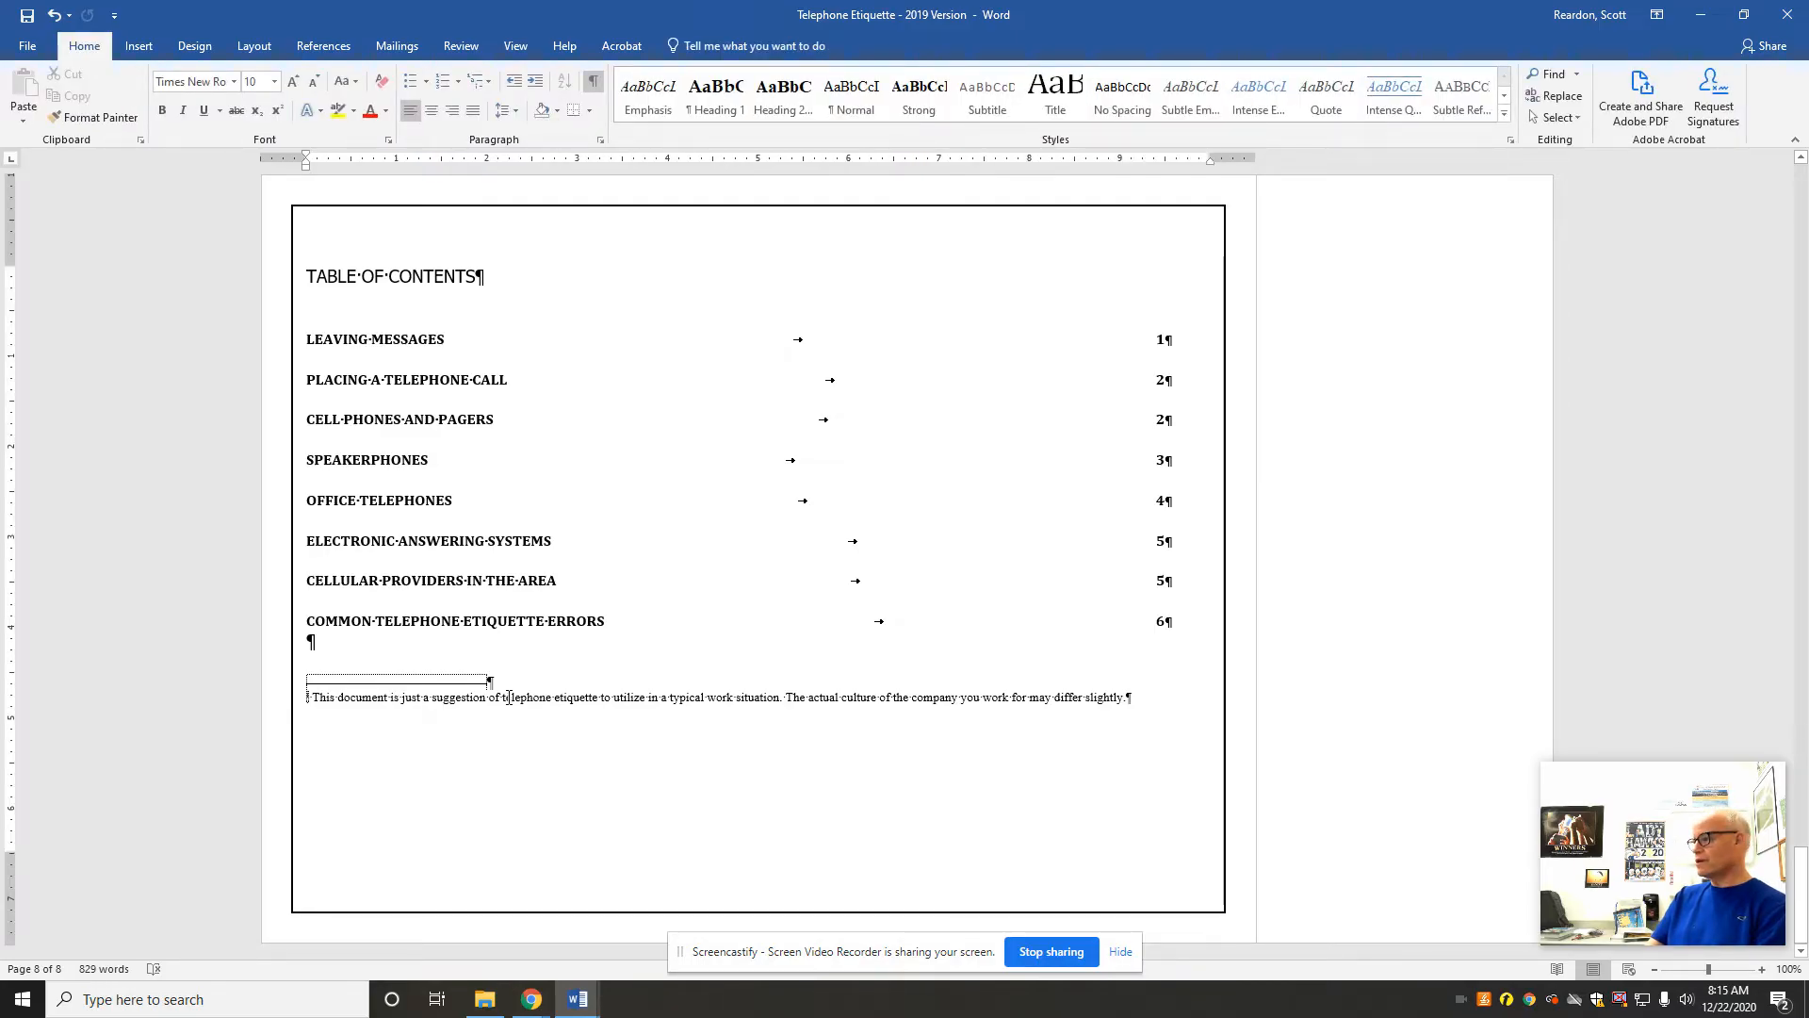
right_click(509, 697)
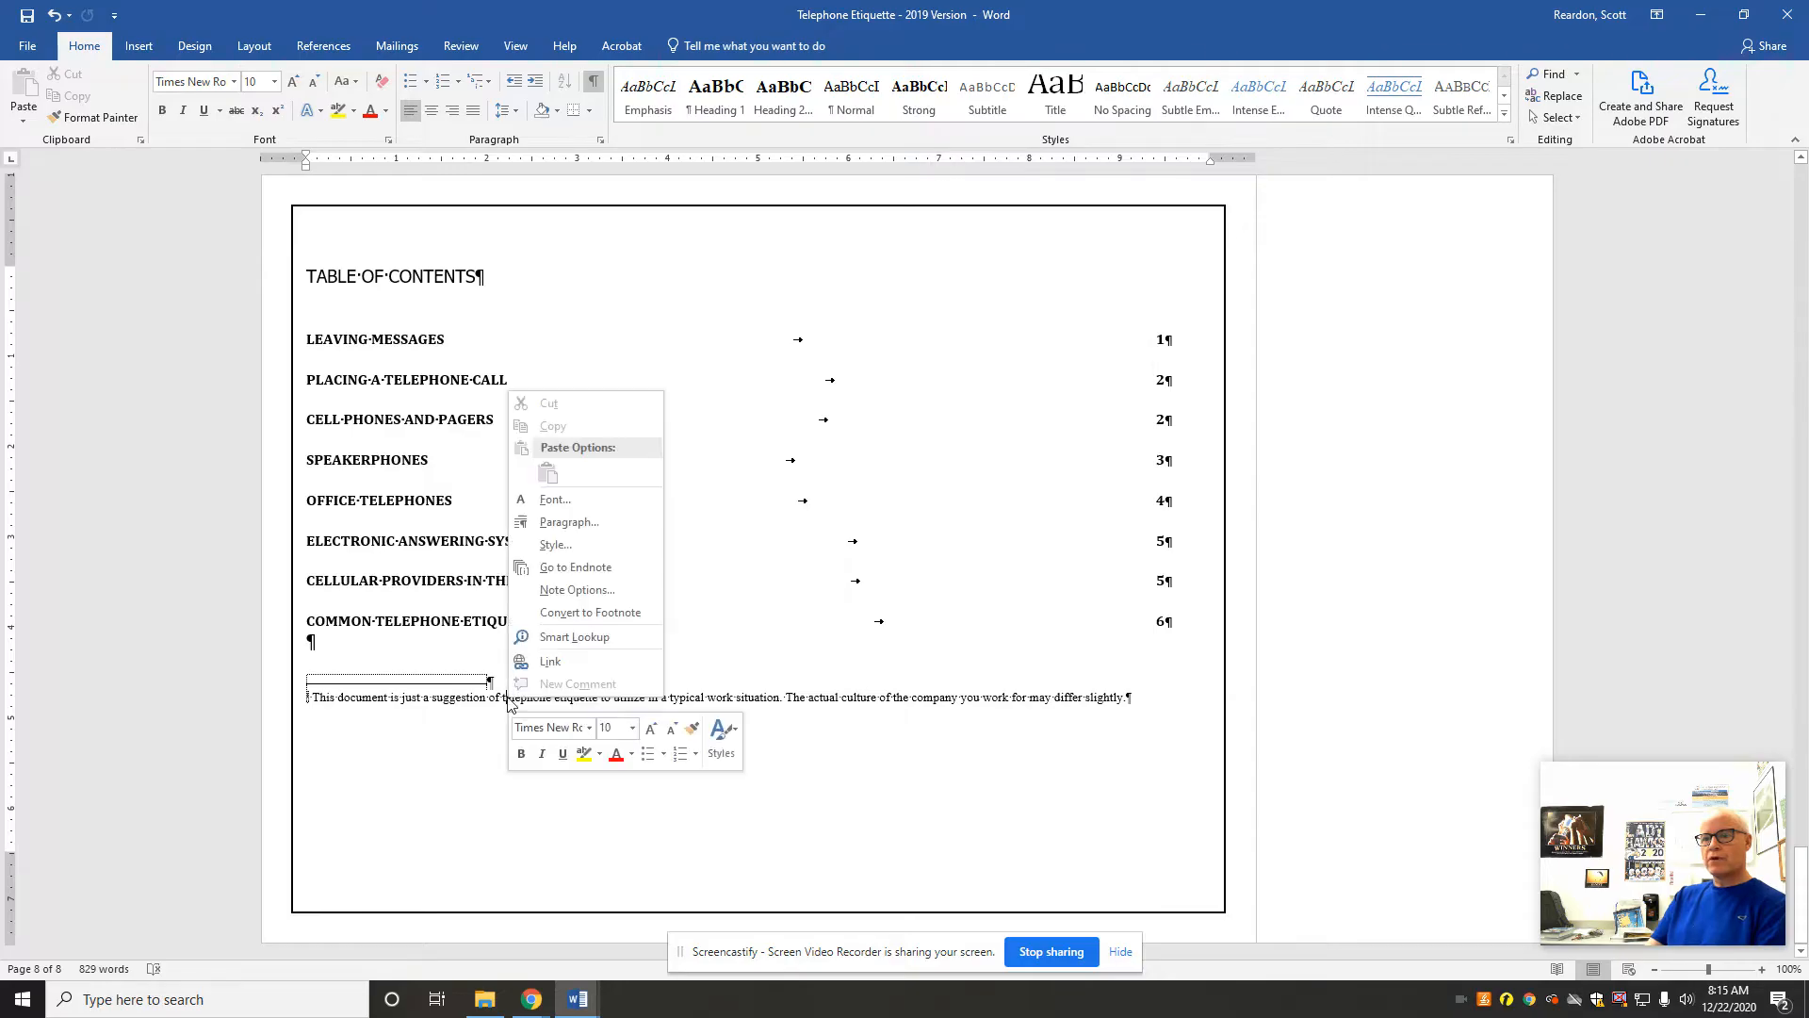
left_click(556, 613)
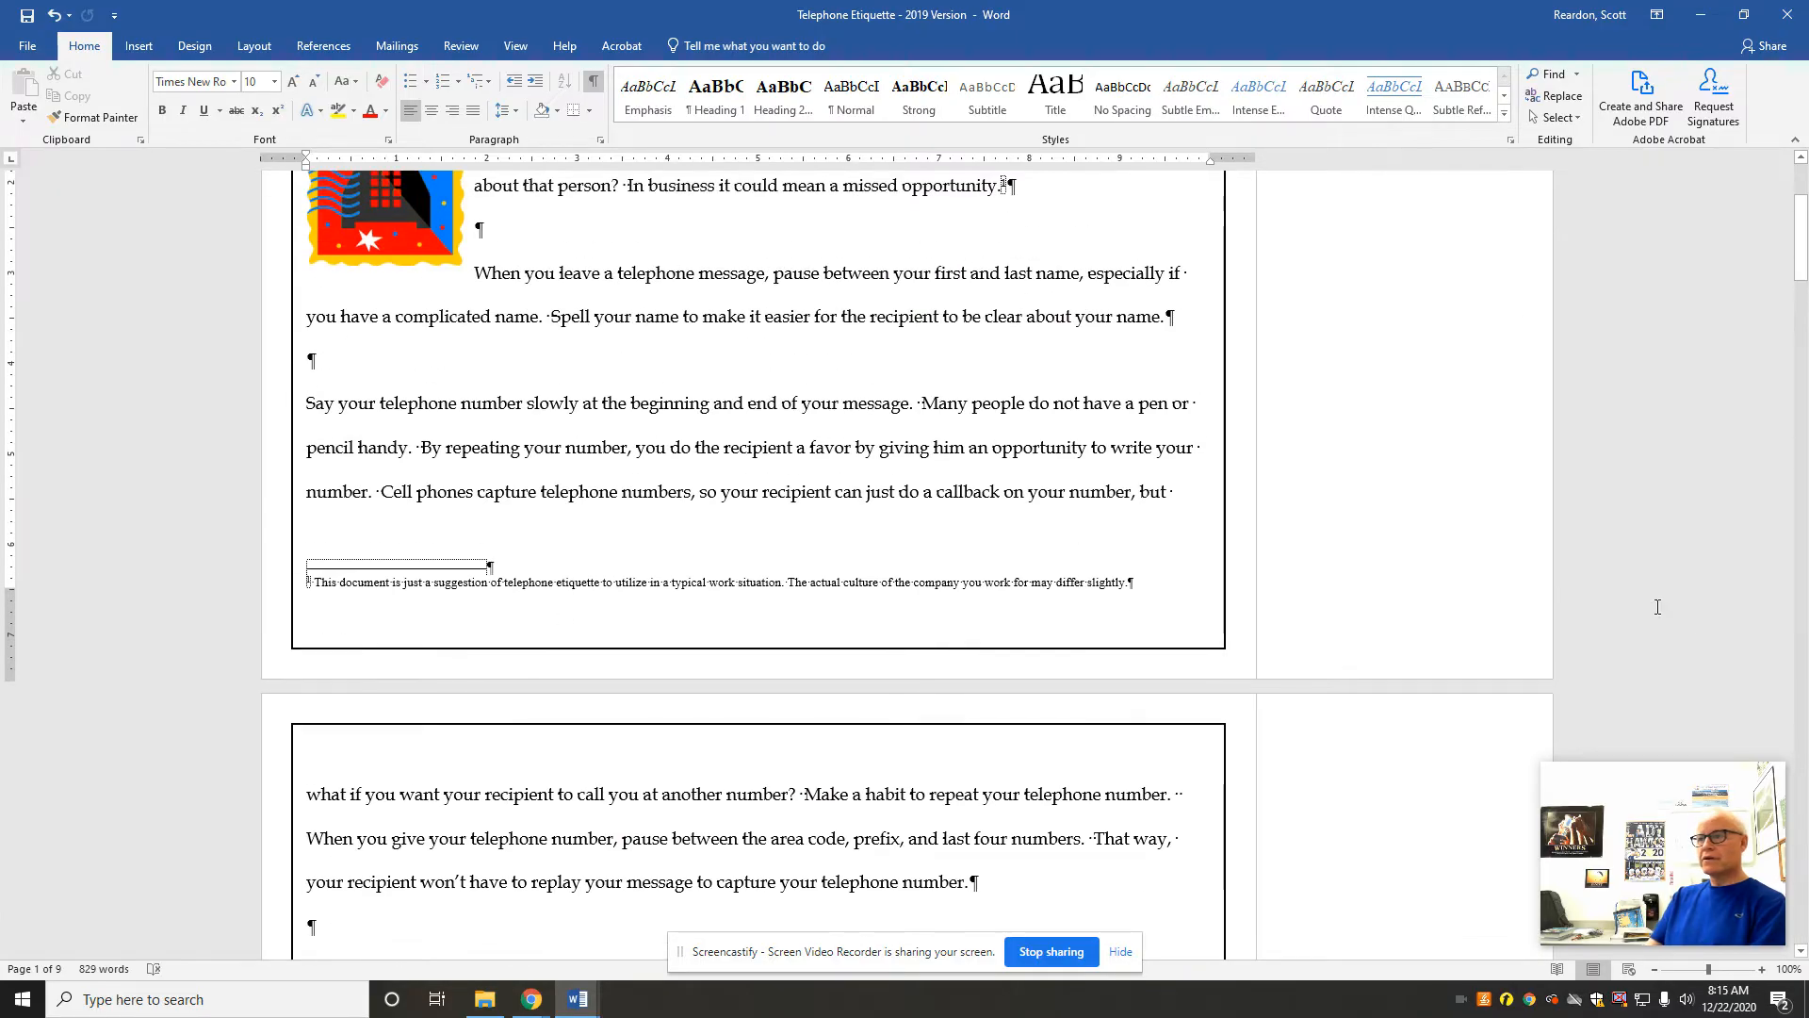
scroll(1795, 243, "up", 3)
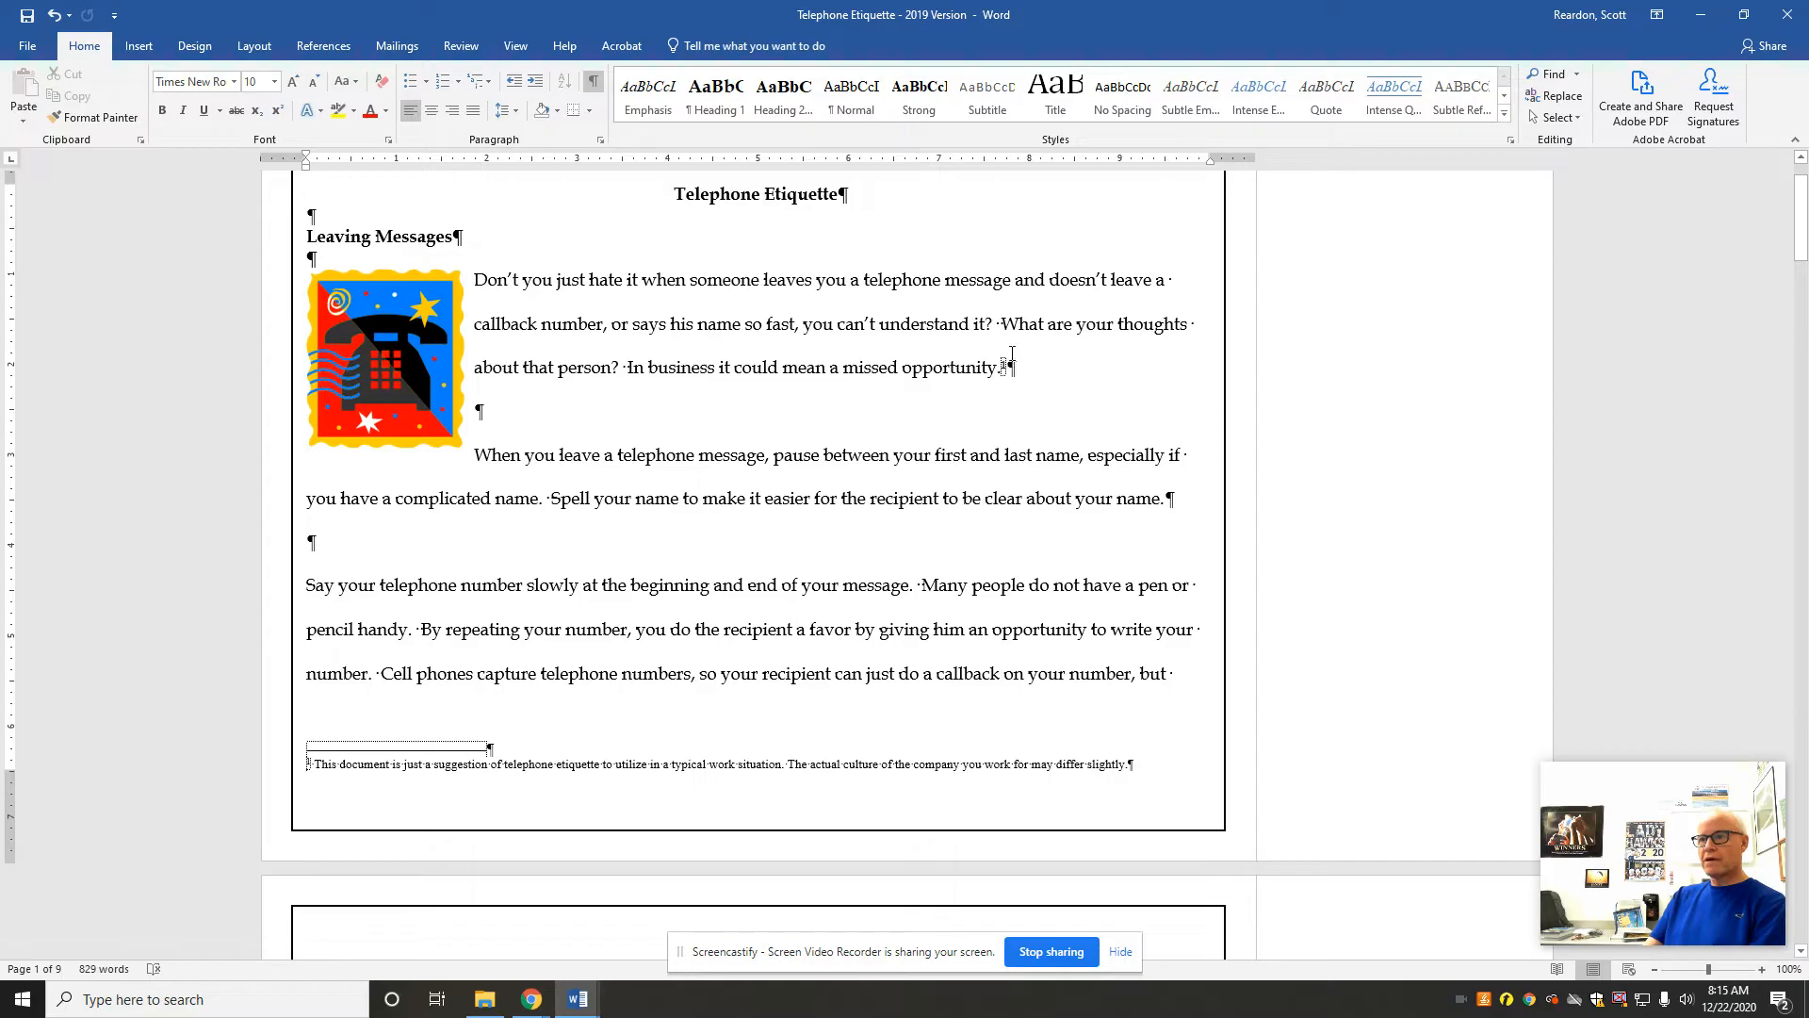
mouse_move(1006, 368)
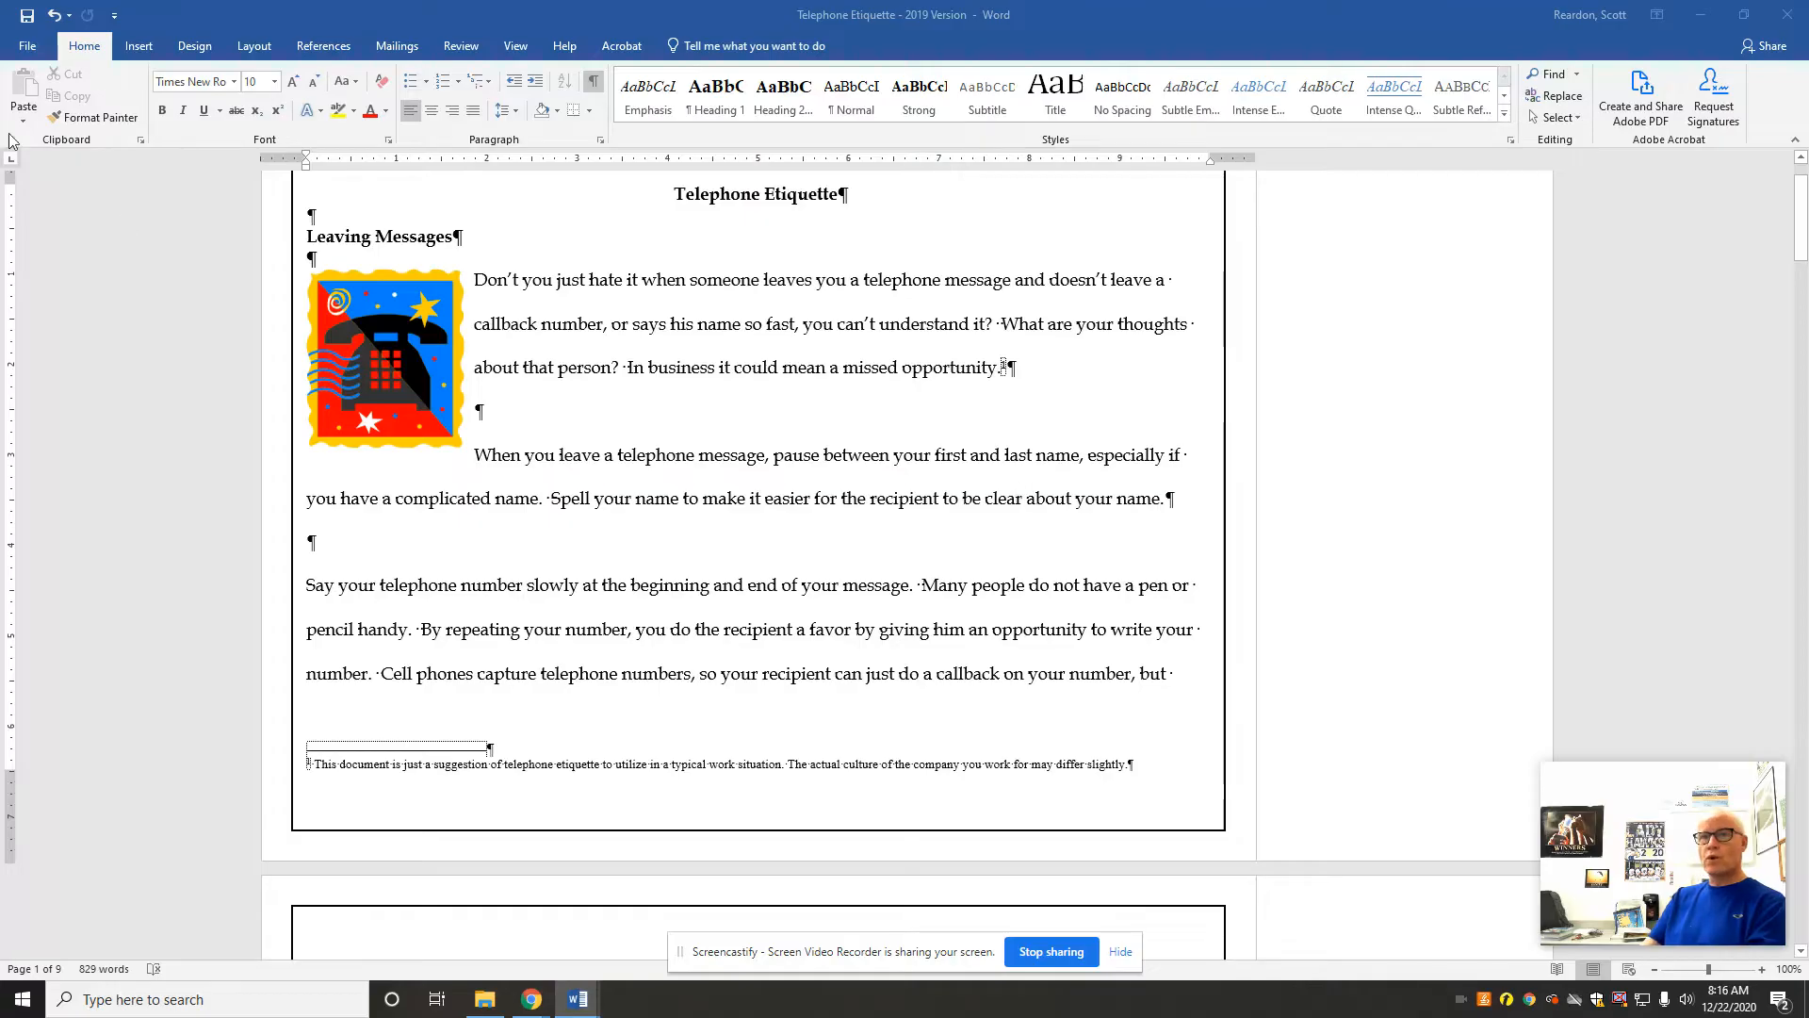
Step: Save a copy of the document as a Word Document in the Temp folder on drive C:, keeping its file name
left_click(26, 49)
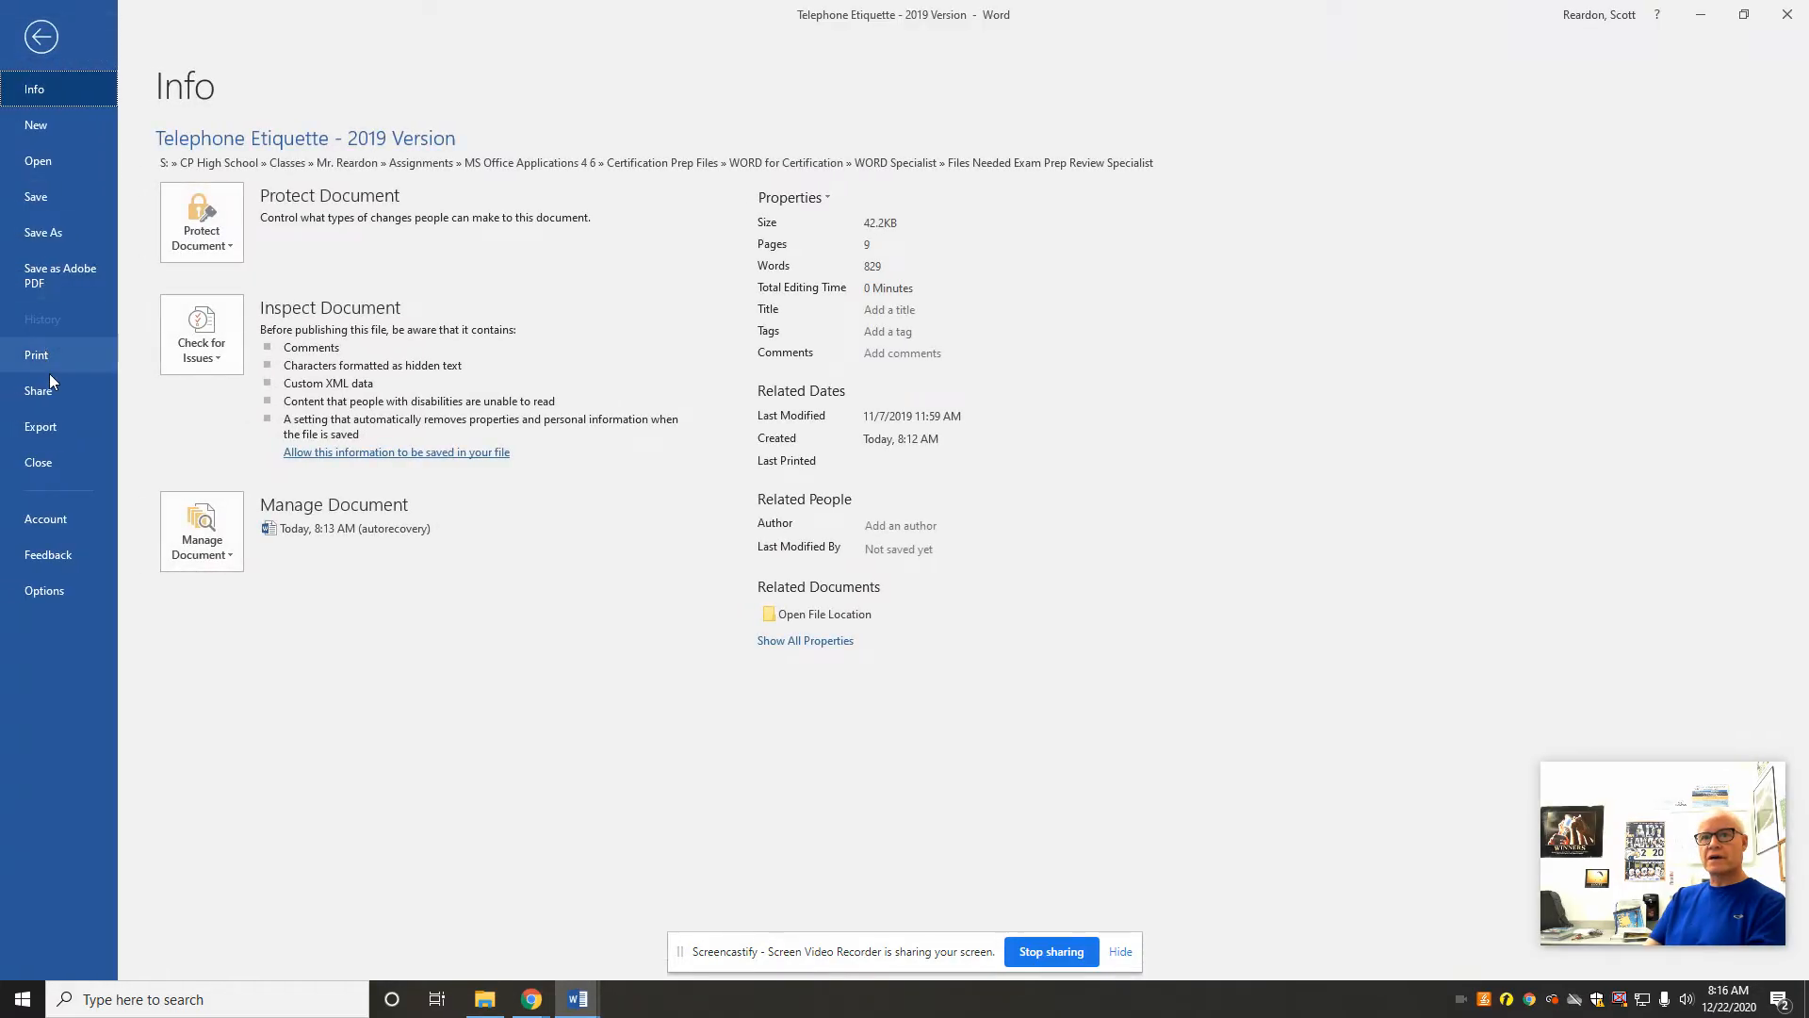
left_click(33, 231)
left_click(212, 268)
left_click(94, 300)
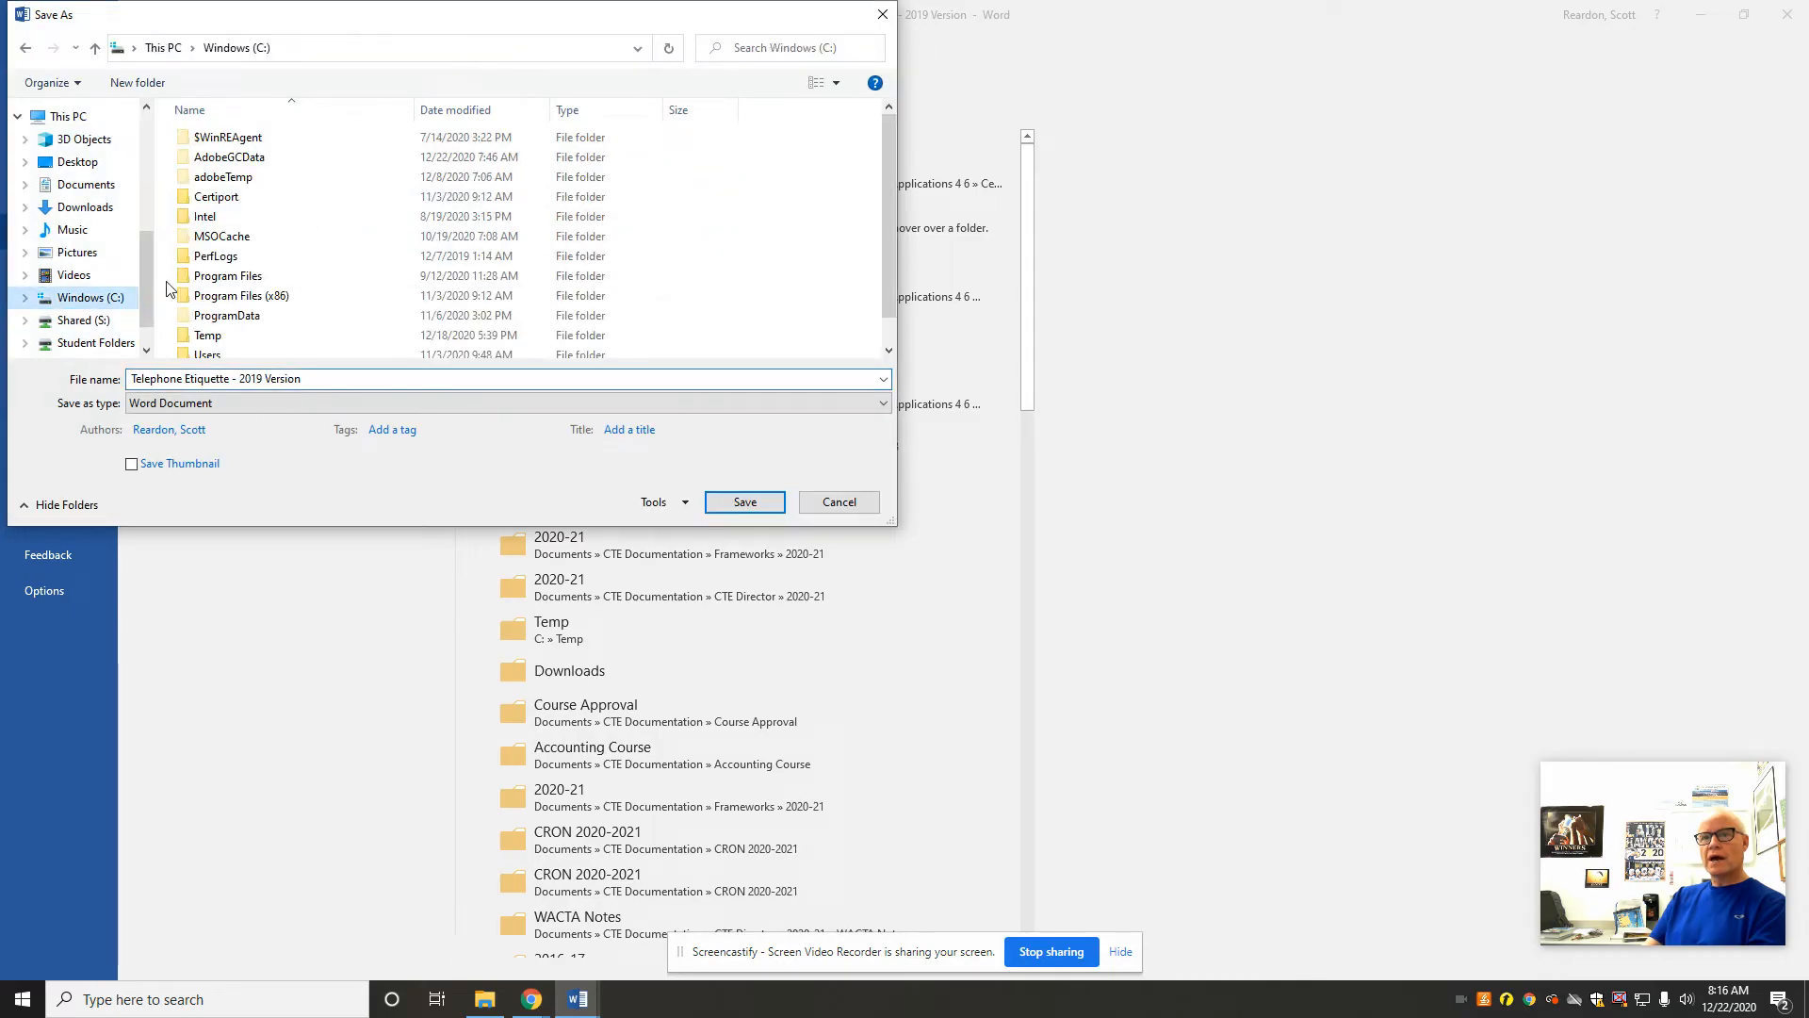
double_click(263, 339)
left_click(746, 506)
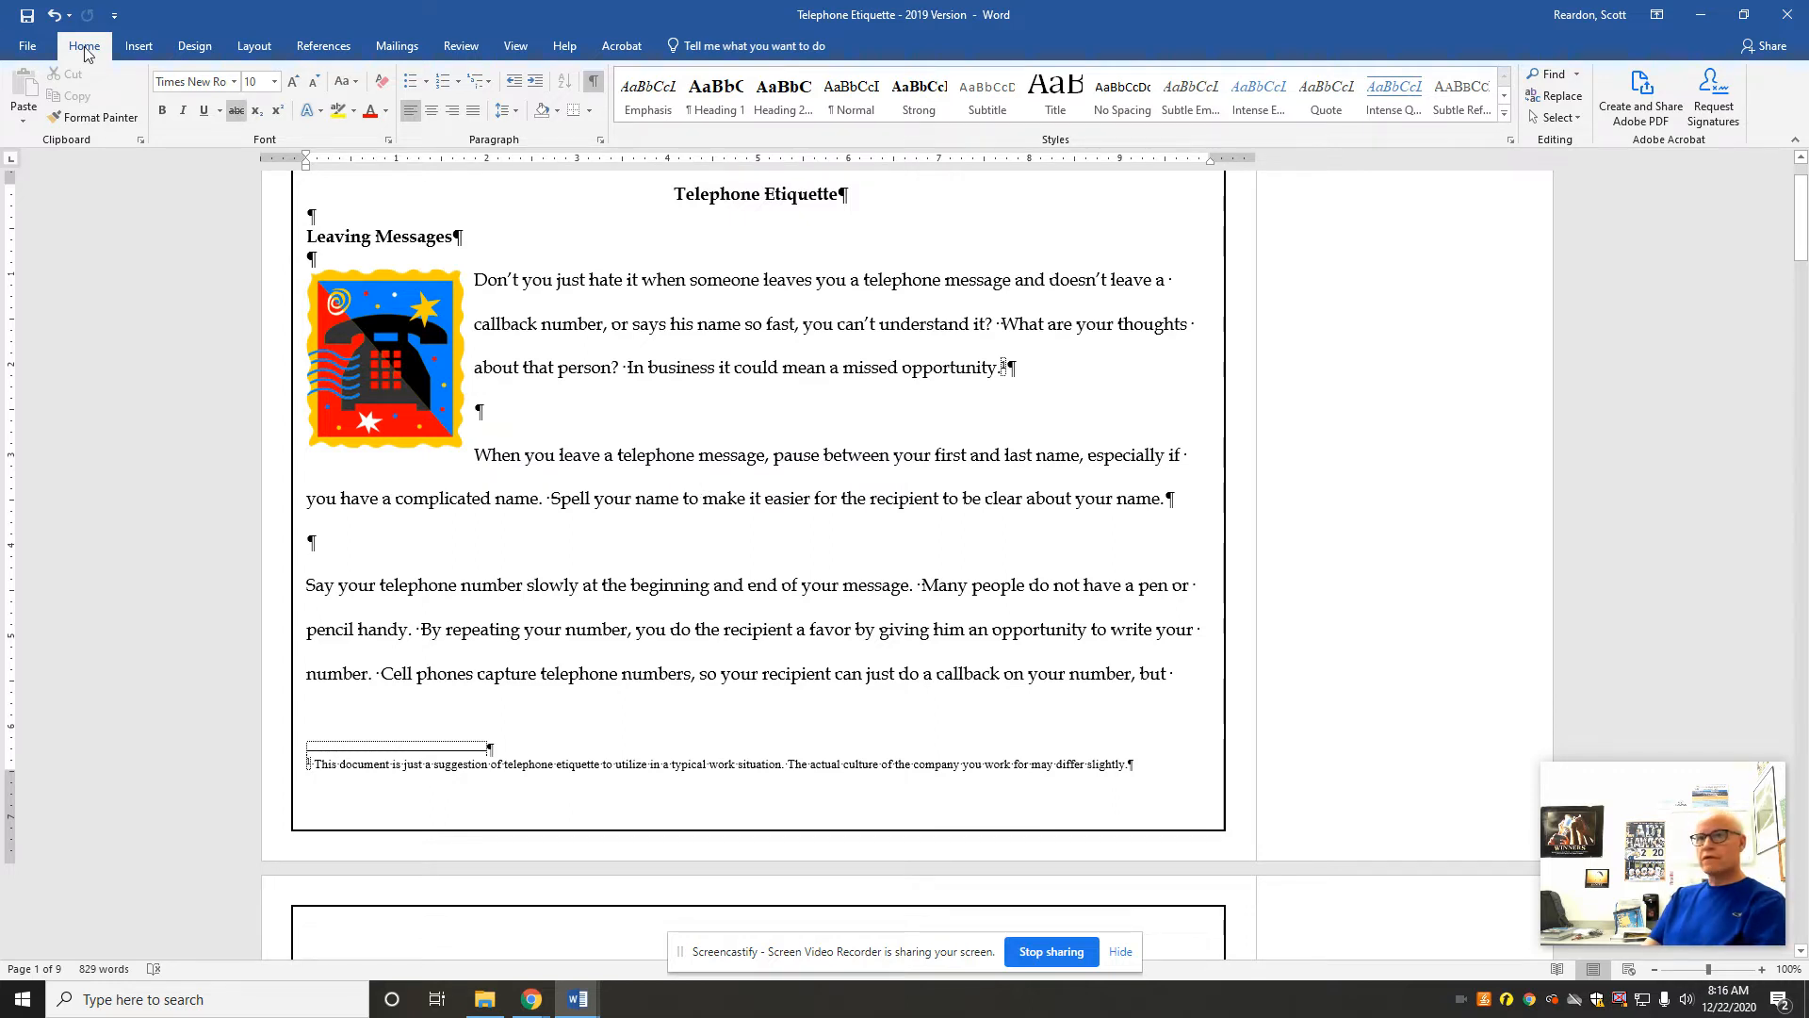
left_click(19, 47)
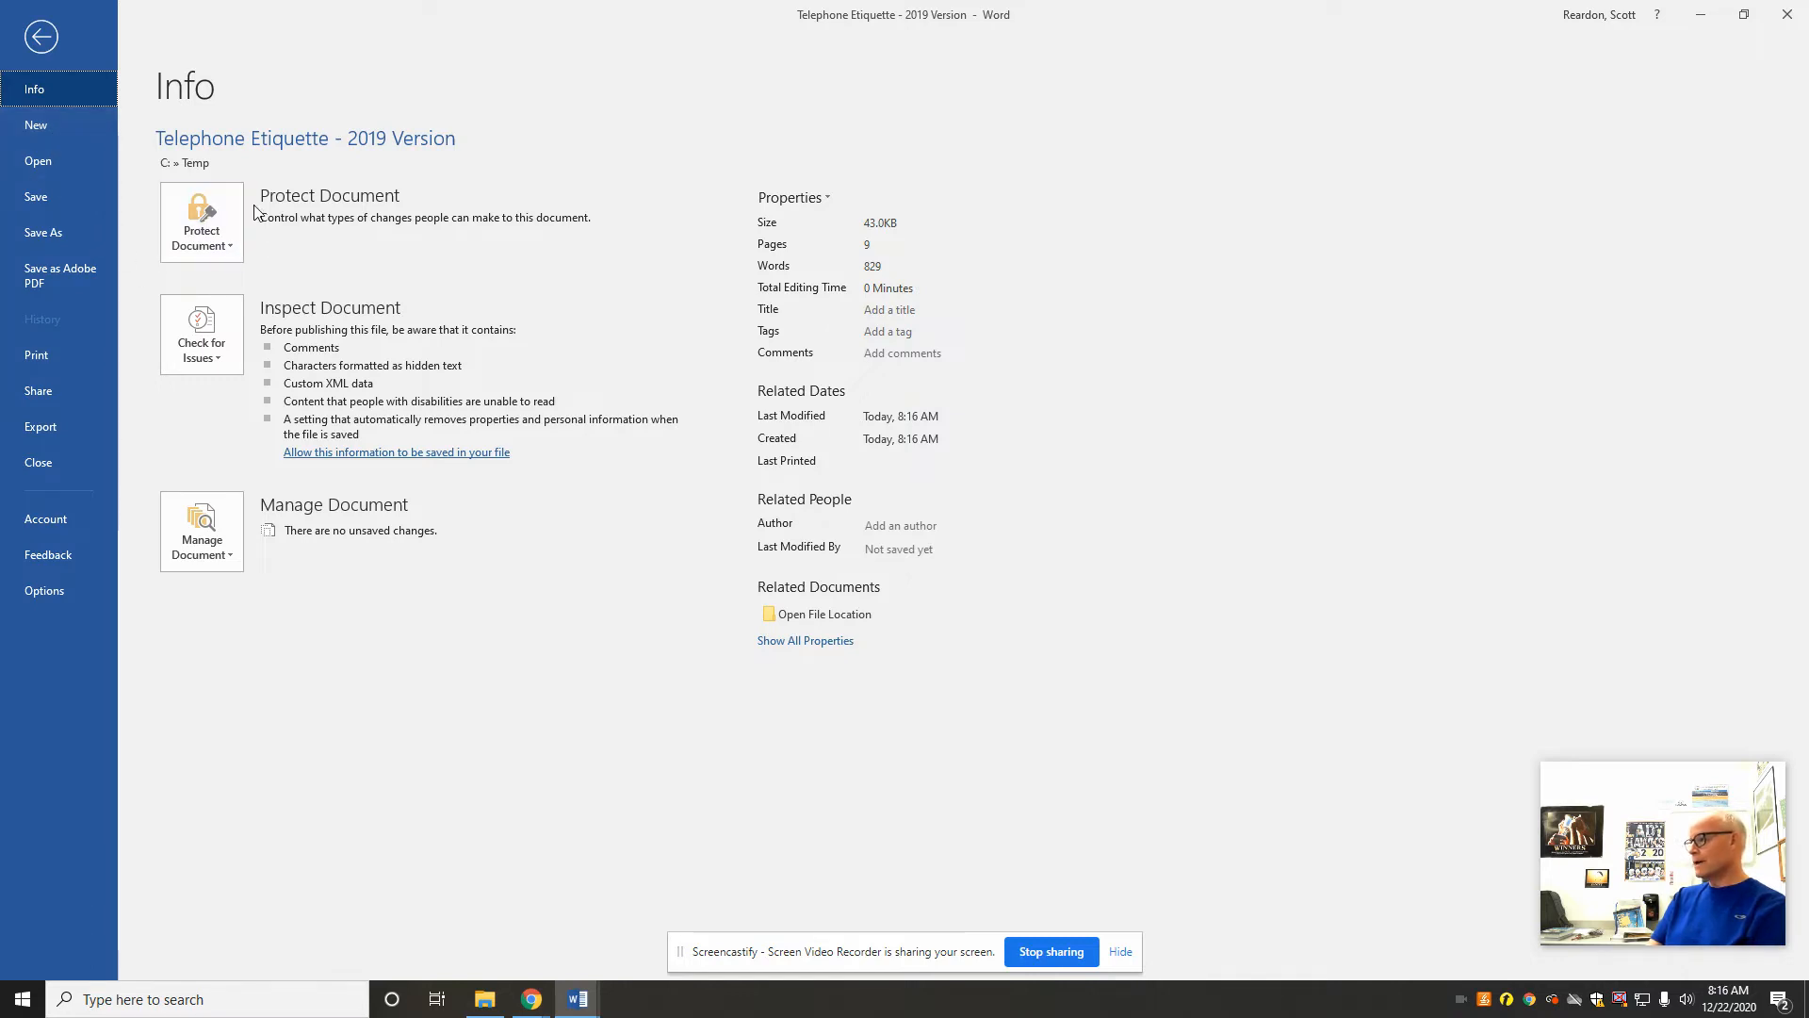
left_click(37, 39)
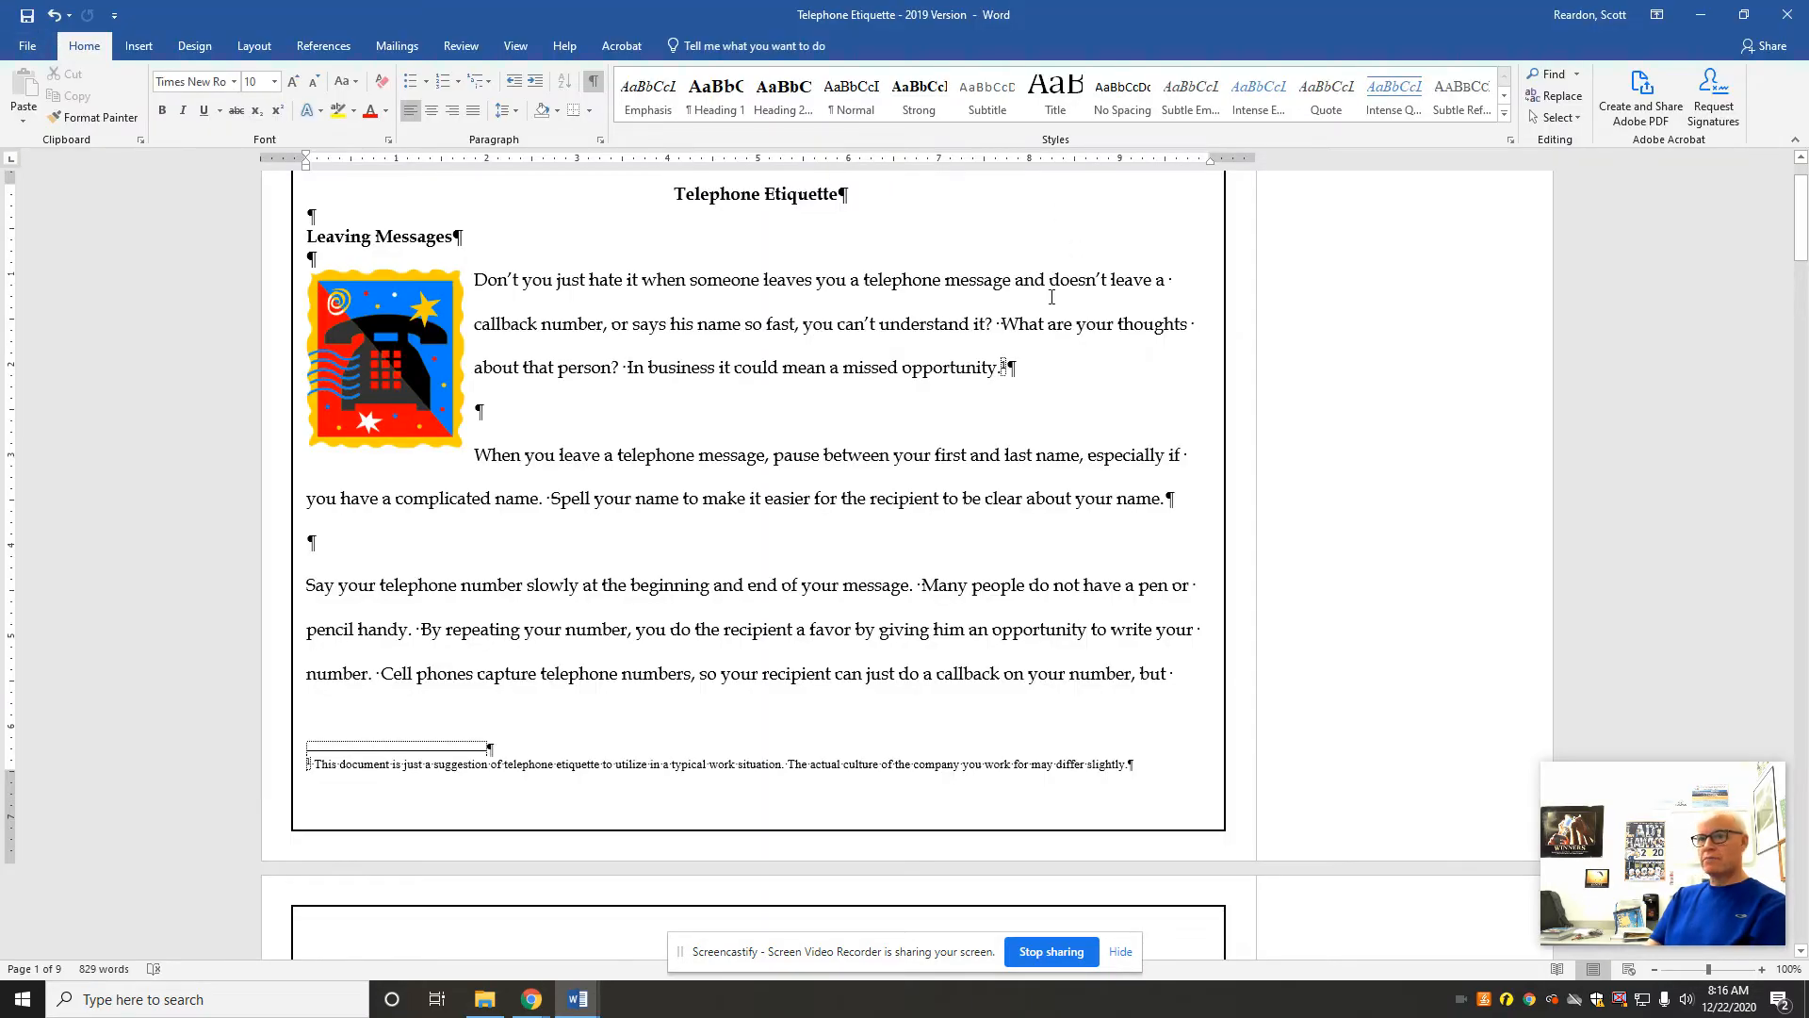
Step: Add a bookmark named Speakerphones to the Speakerphones heading
left_click_drag(1787, 232, 1771, 487)
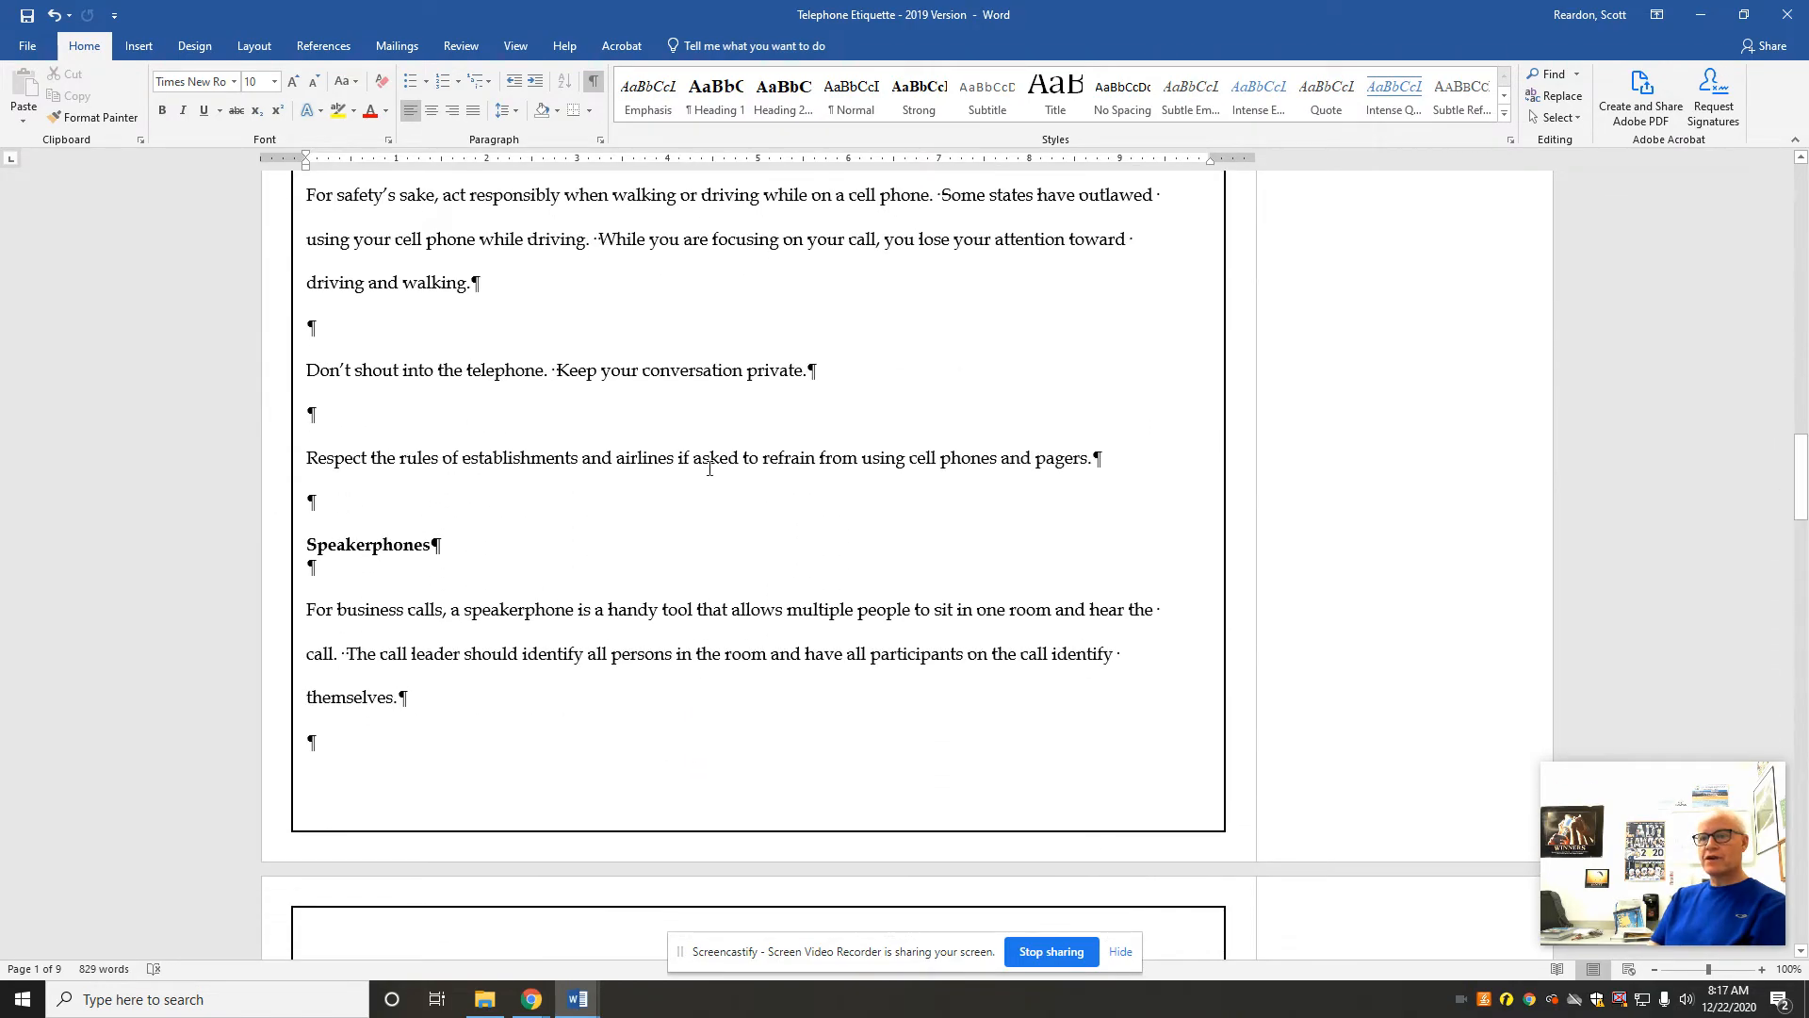
left_click(477, 529)
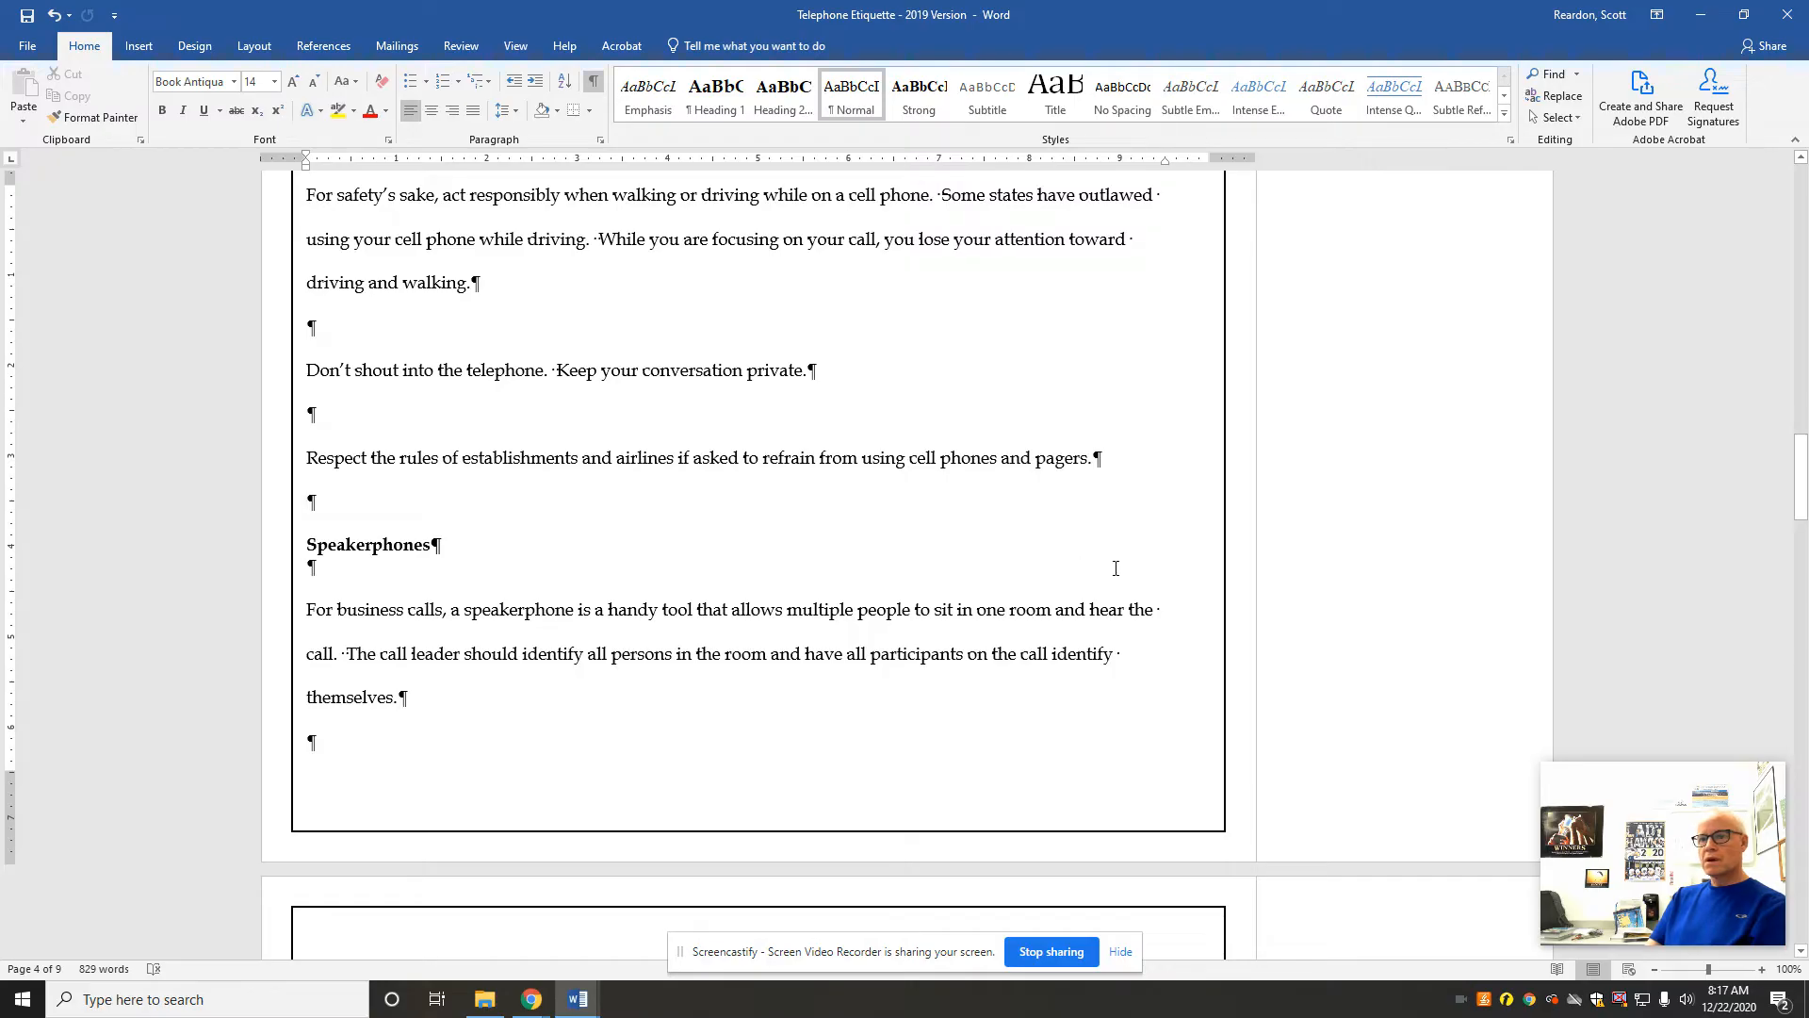
left_click_drag(435, 547, 310, 545)
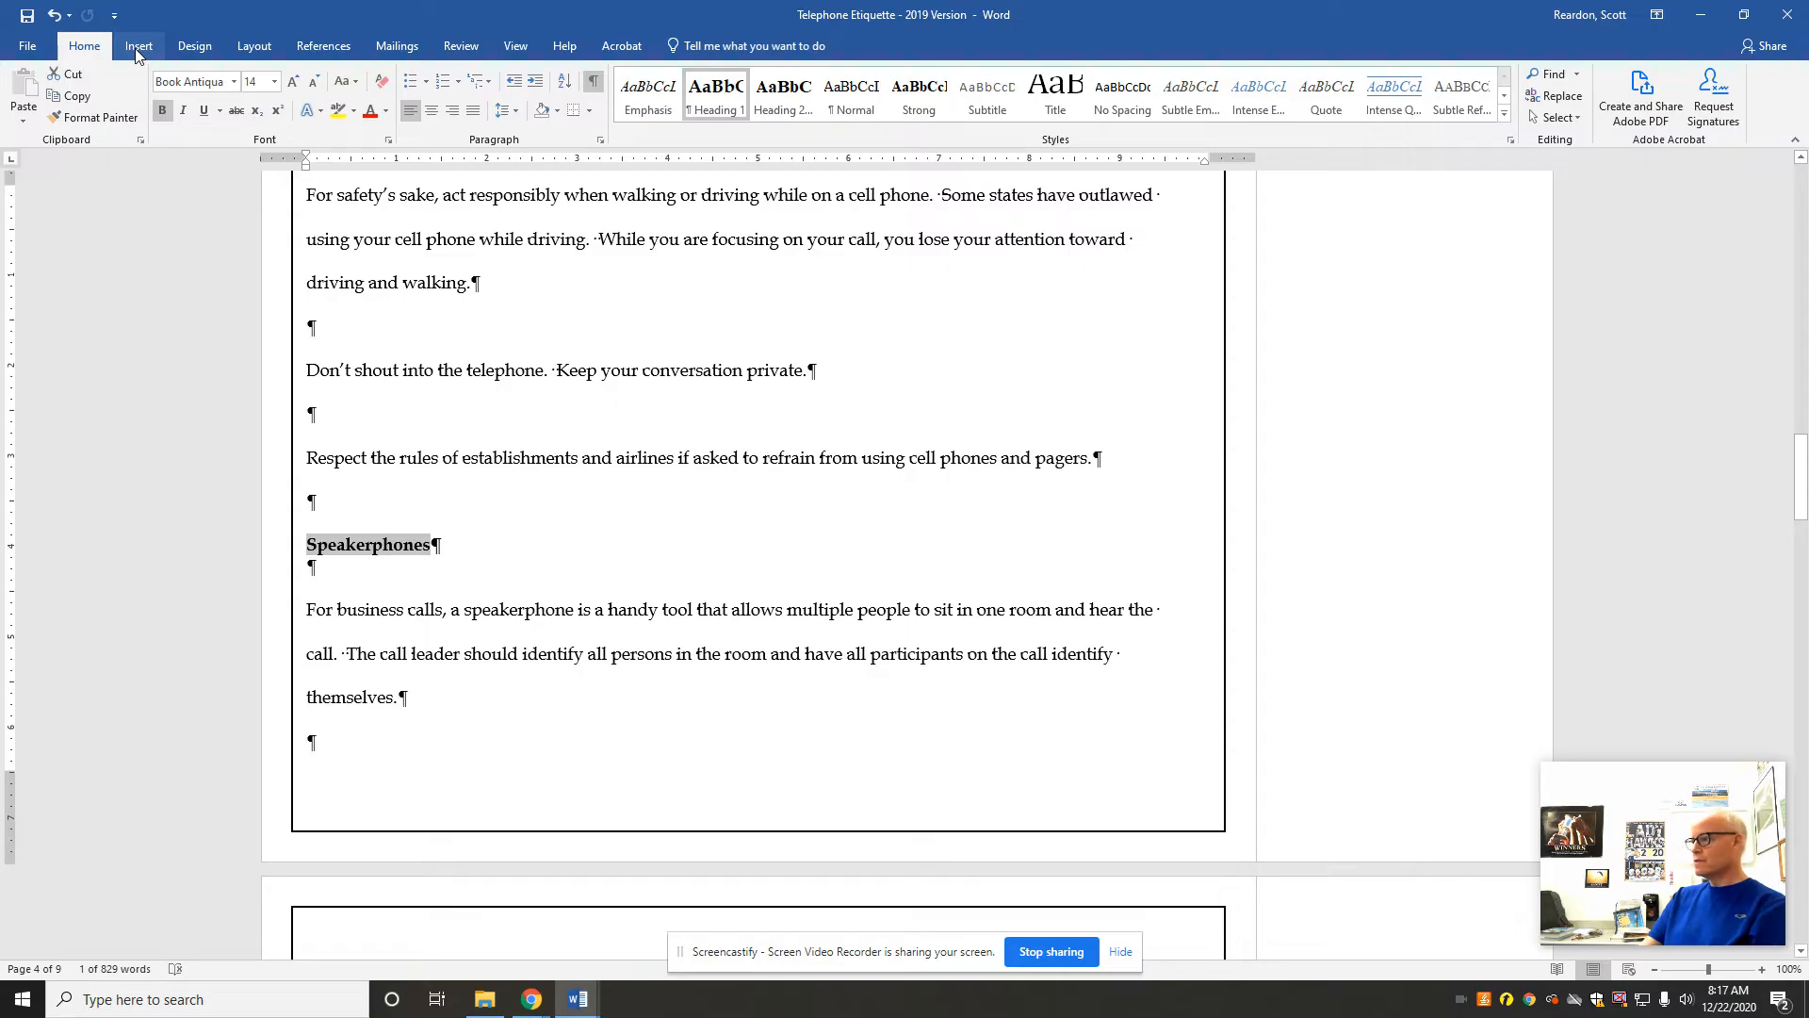
left_click(137, 49)
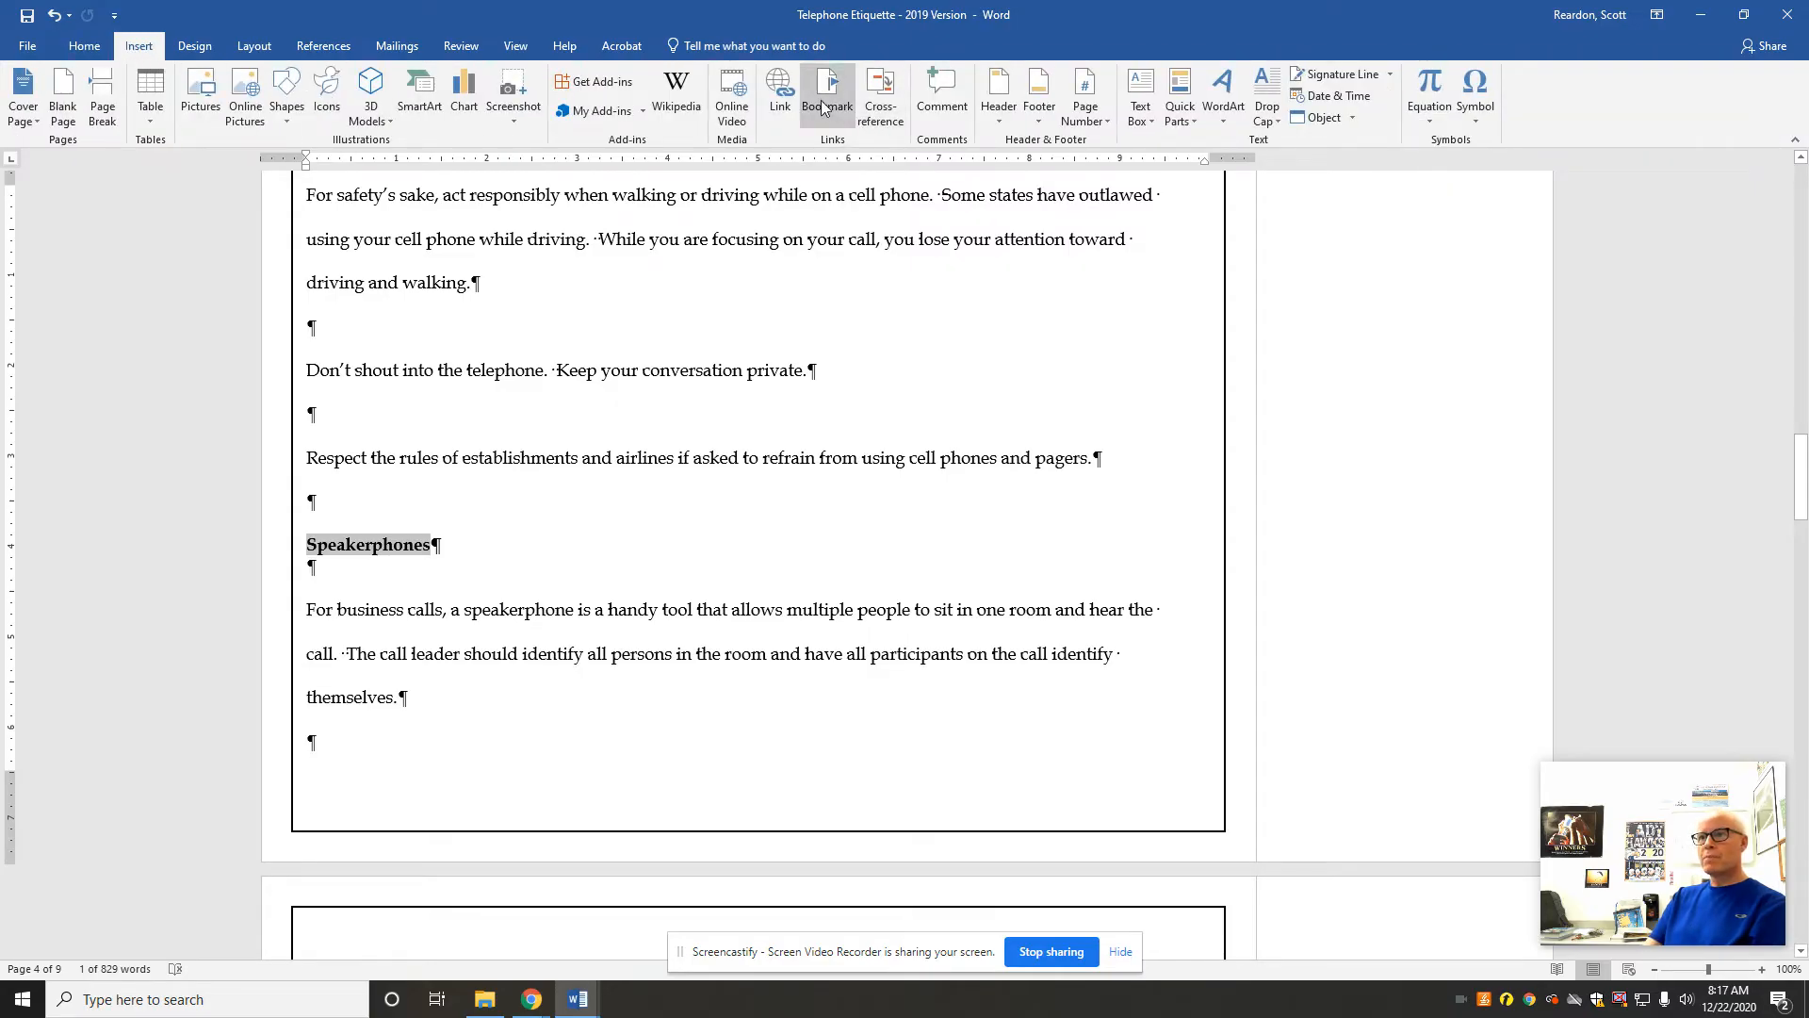
left_click(822, 106)
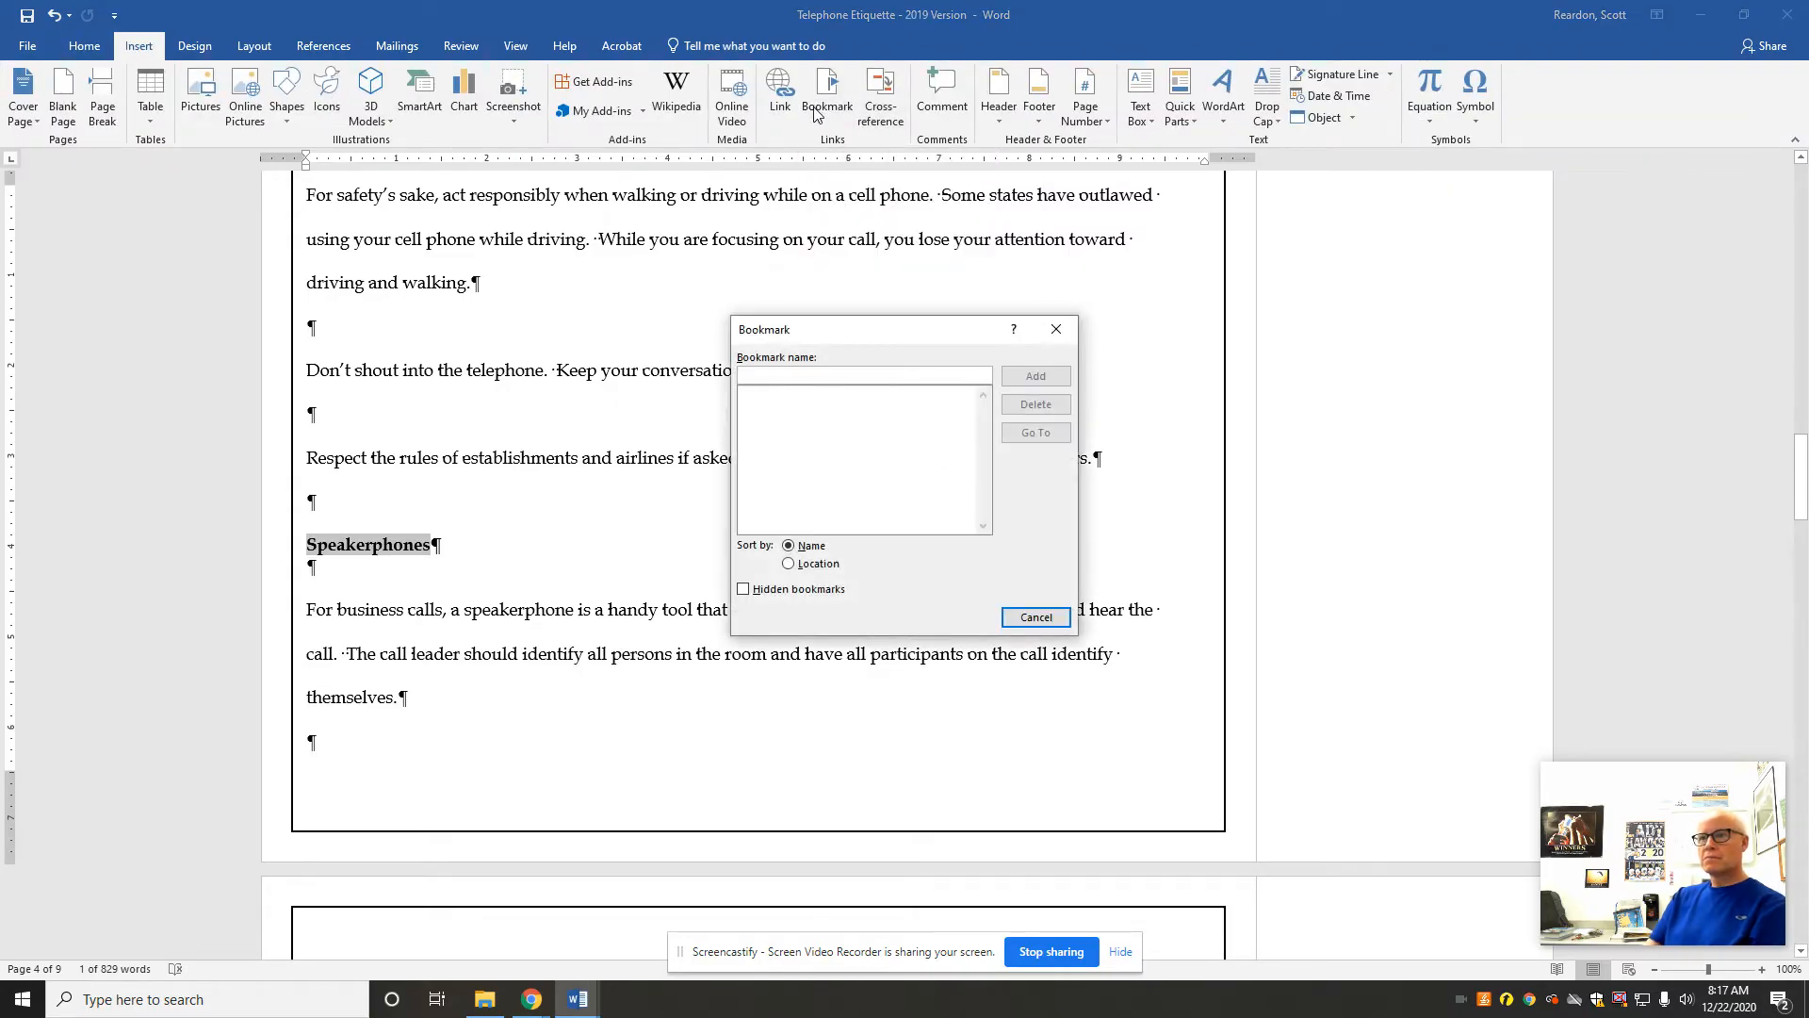
type("Speakerphones")
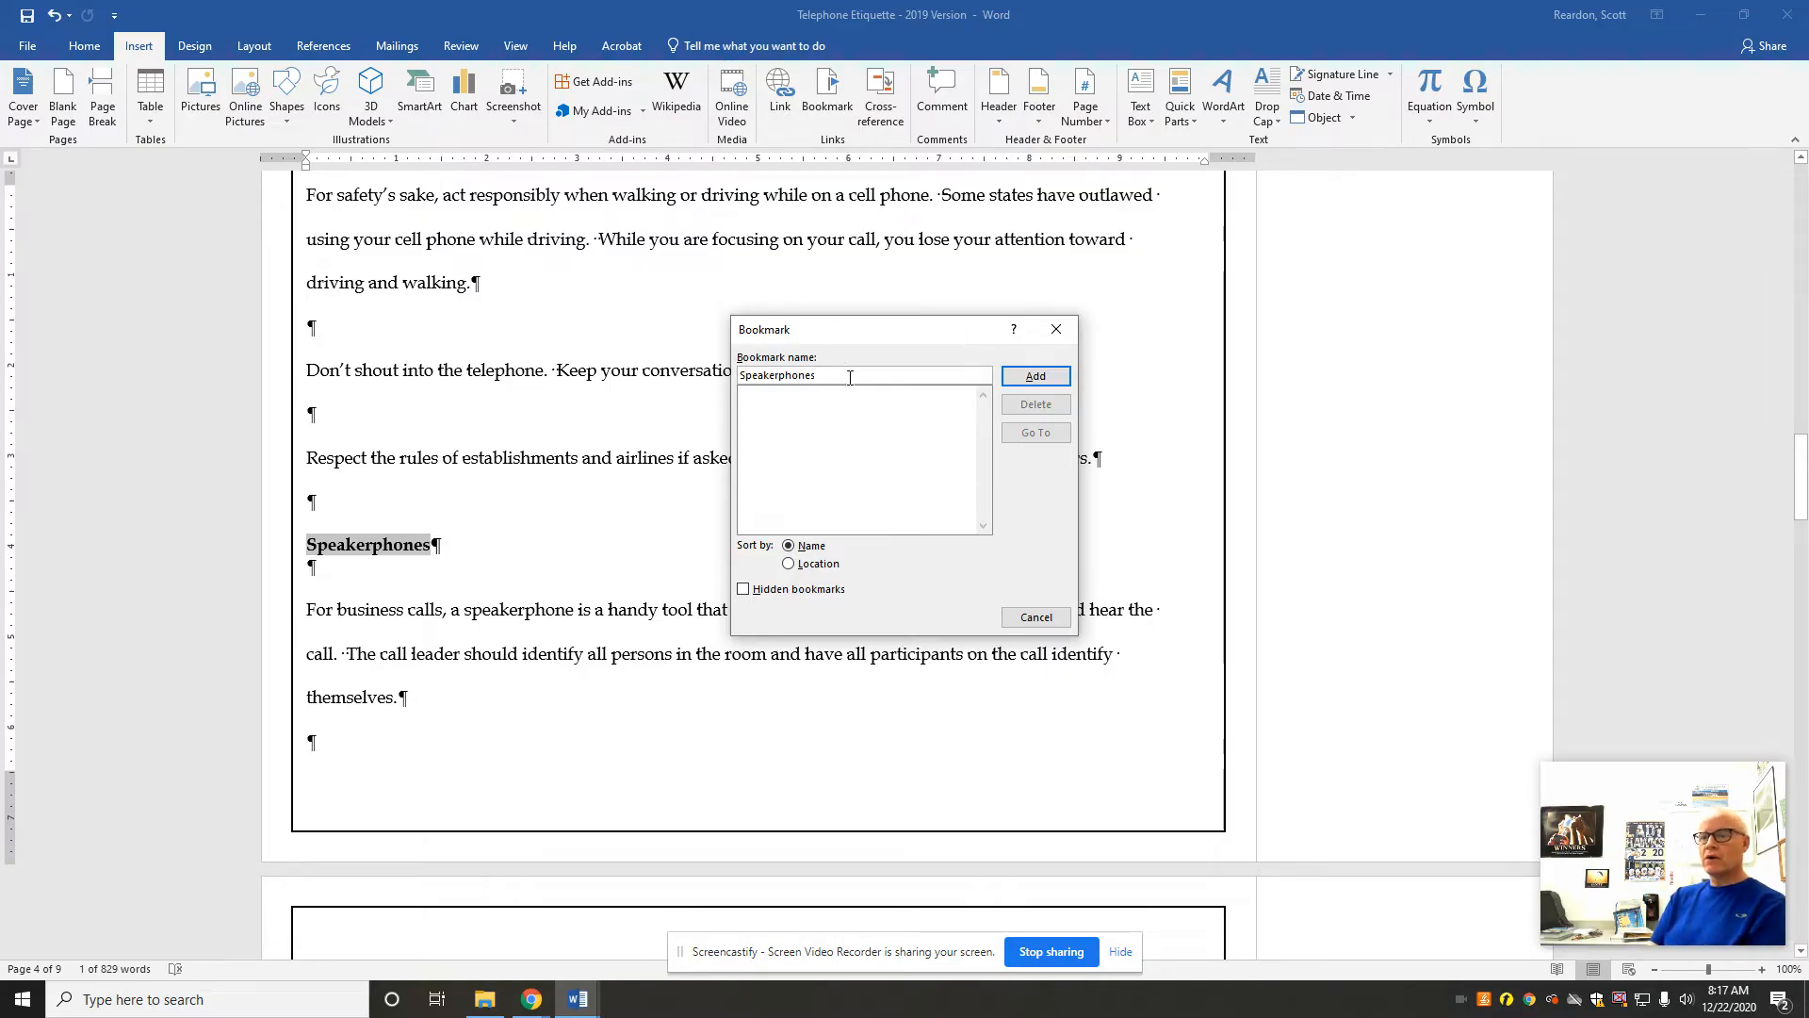
left_click(1039, 380)
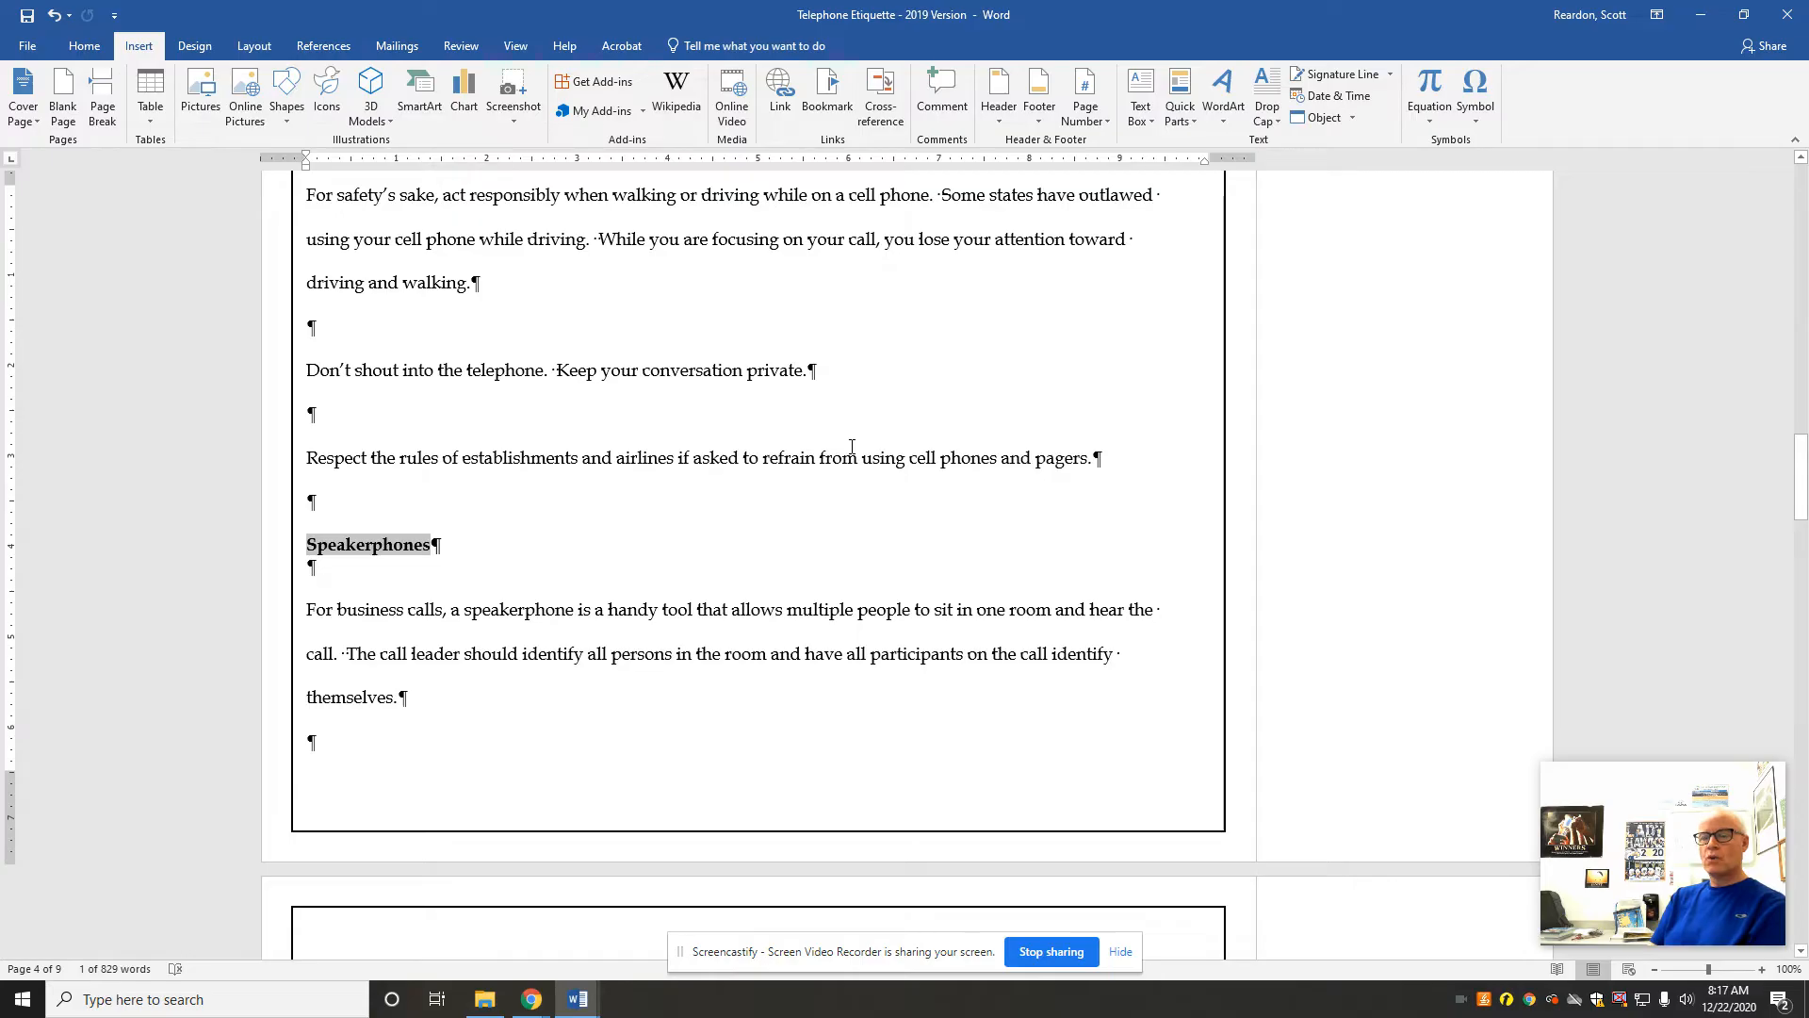
Step: Check that the Speakerphones bookmark is offered as a Go To destination, leaving the dialog without jumping
key("F3")
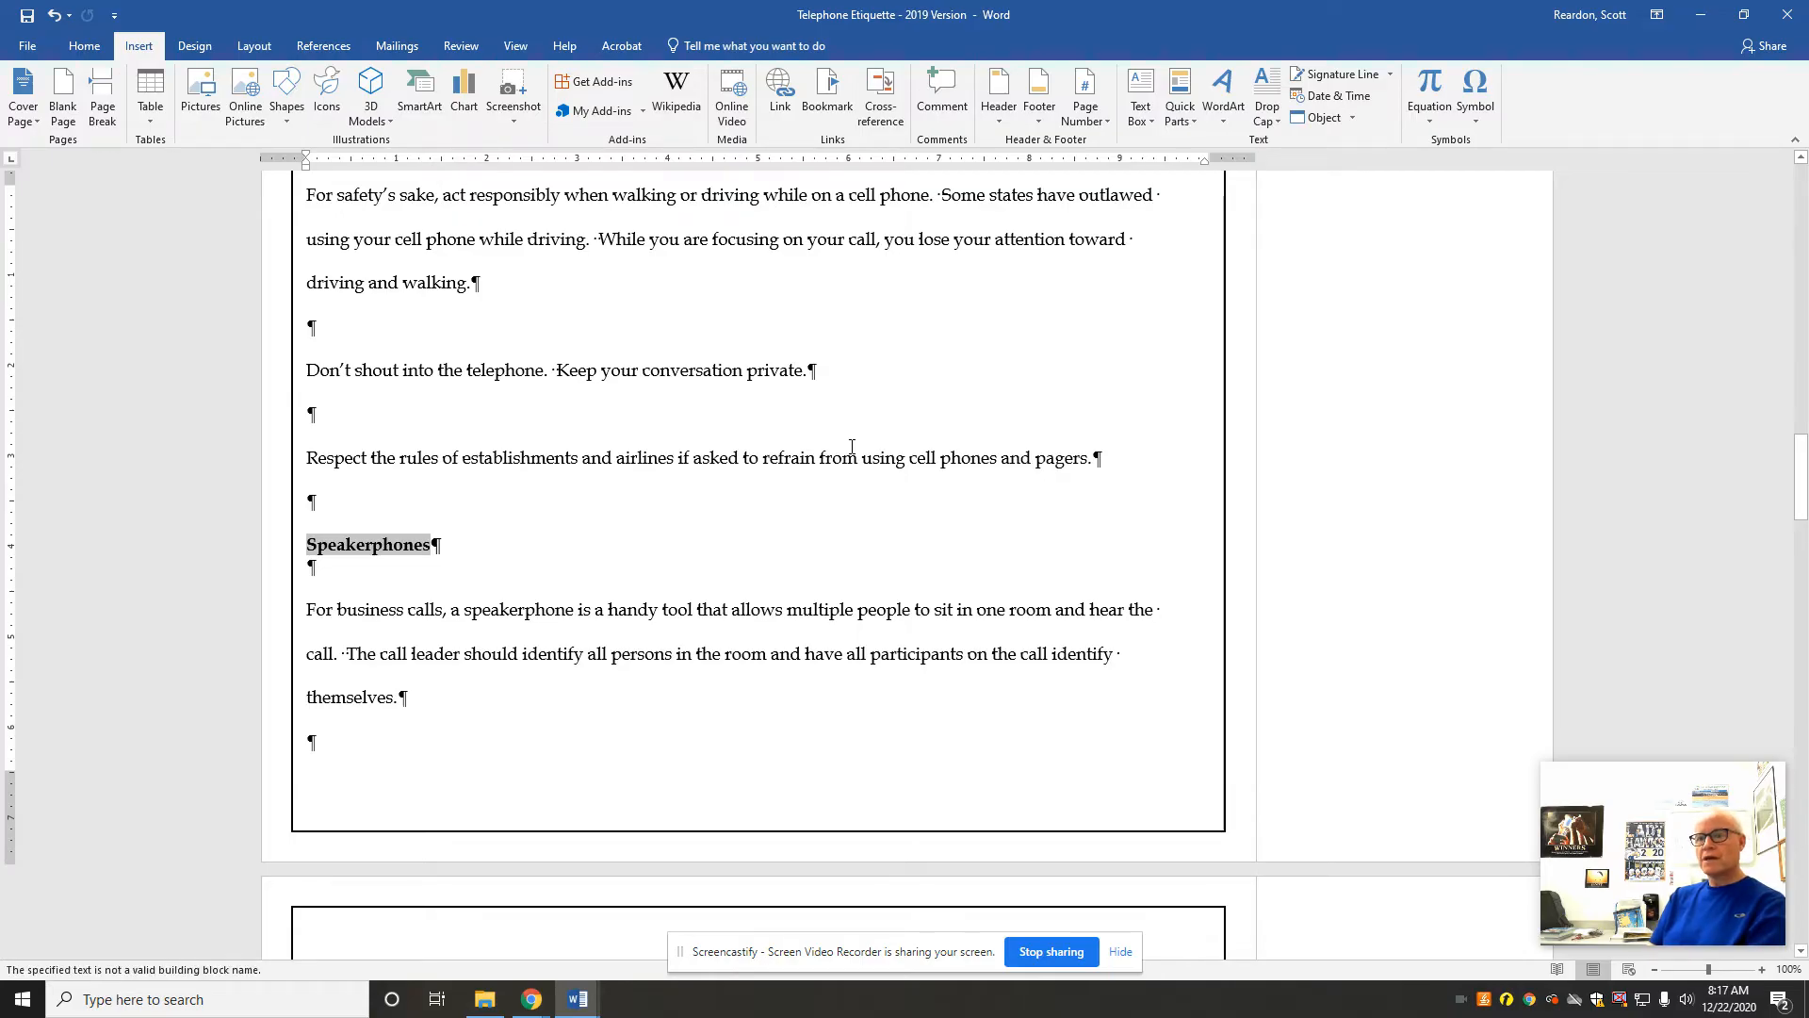
key("F5")
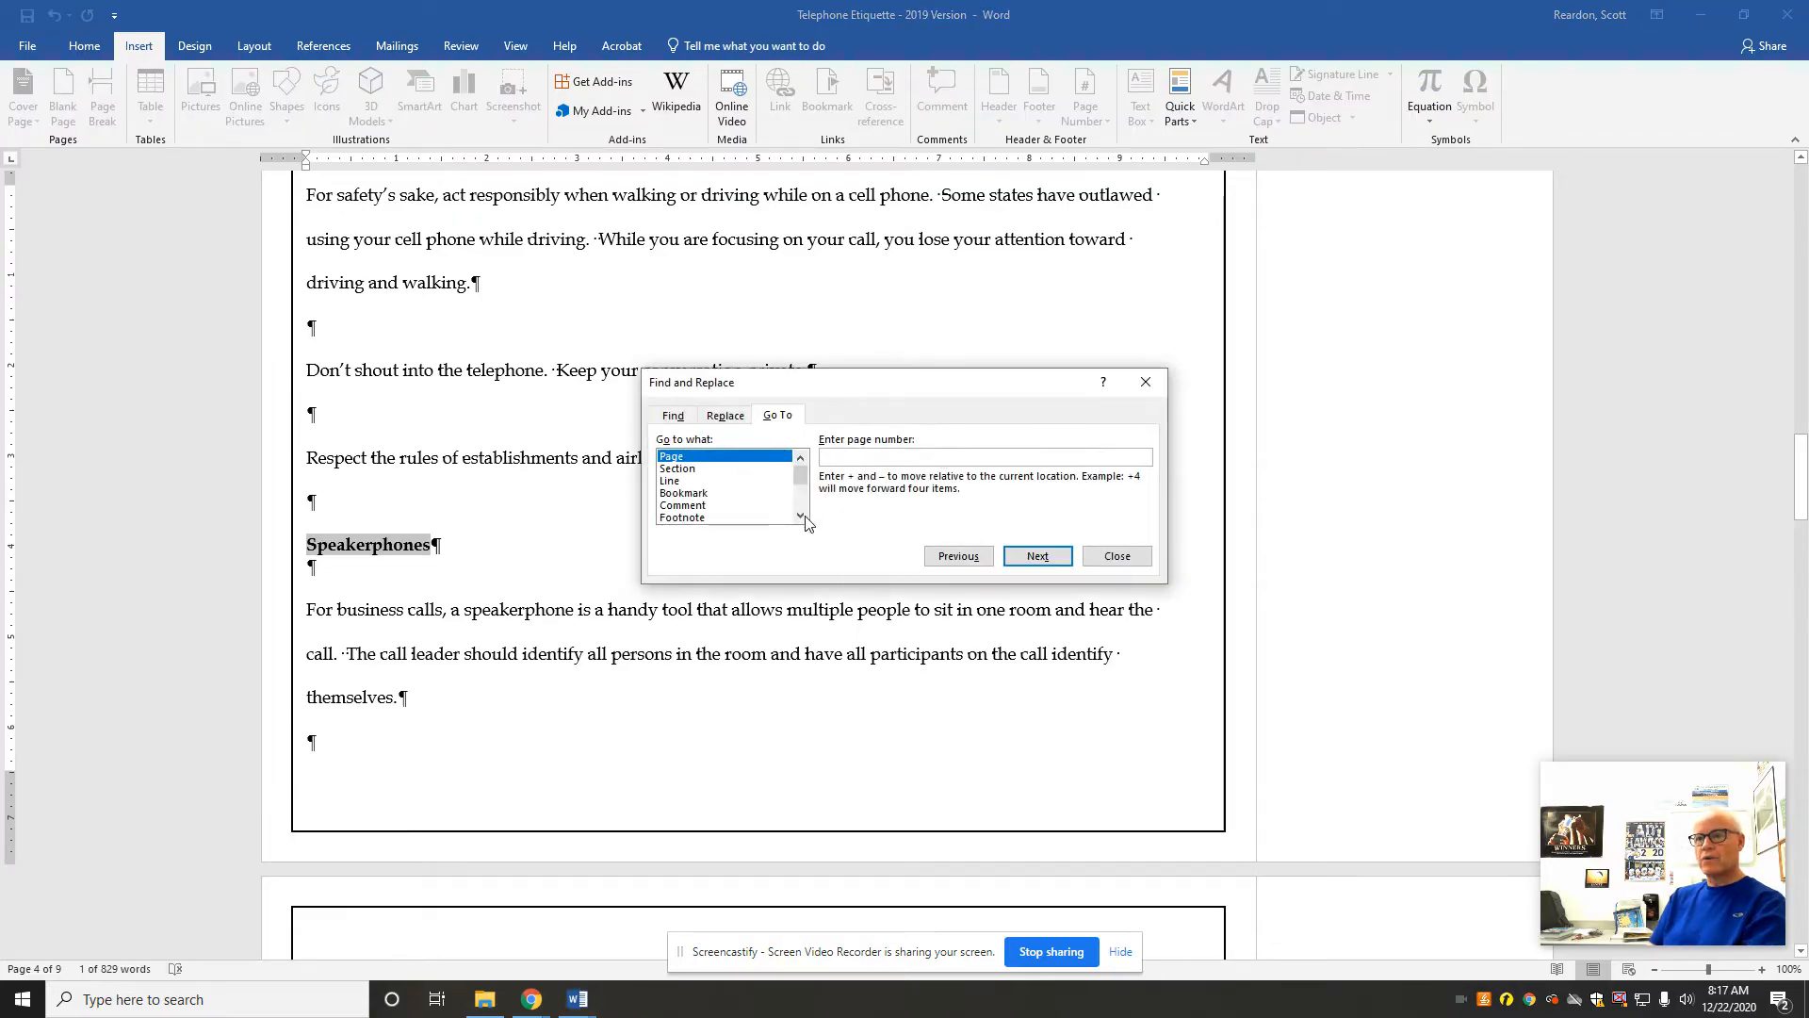
left_click(684, 492)
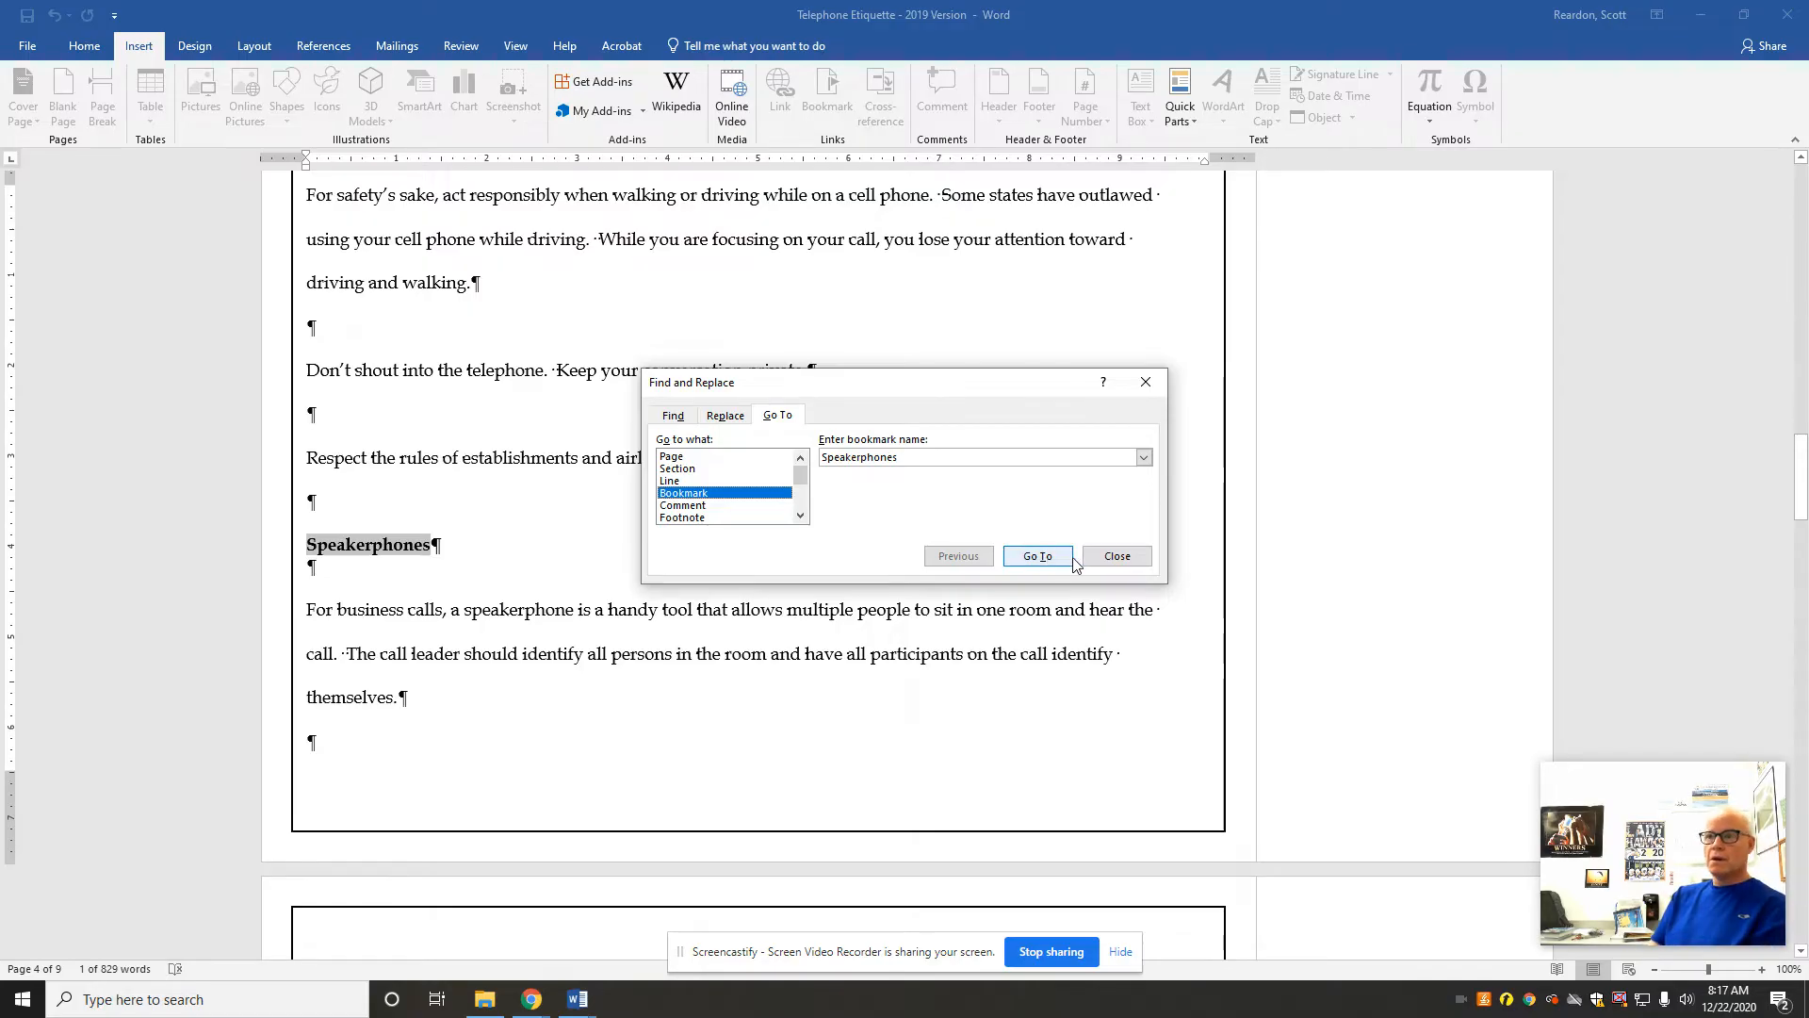
left_click(1121, 562)
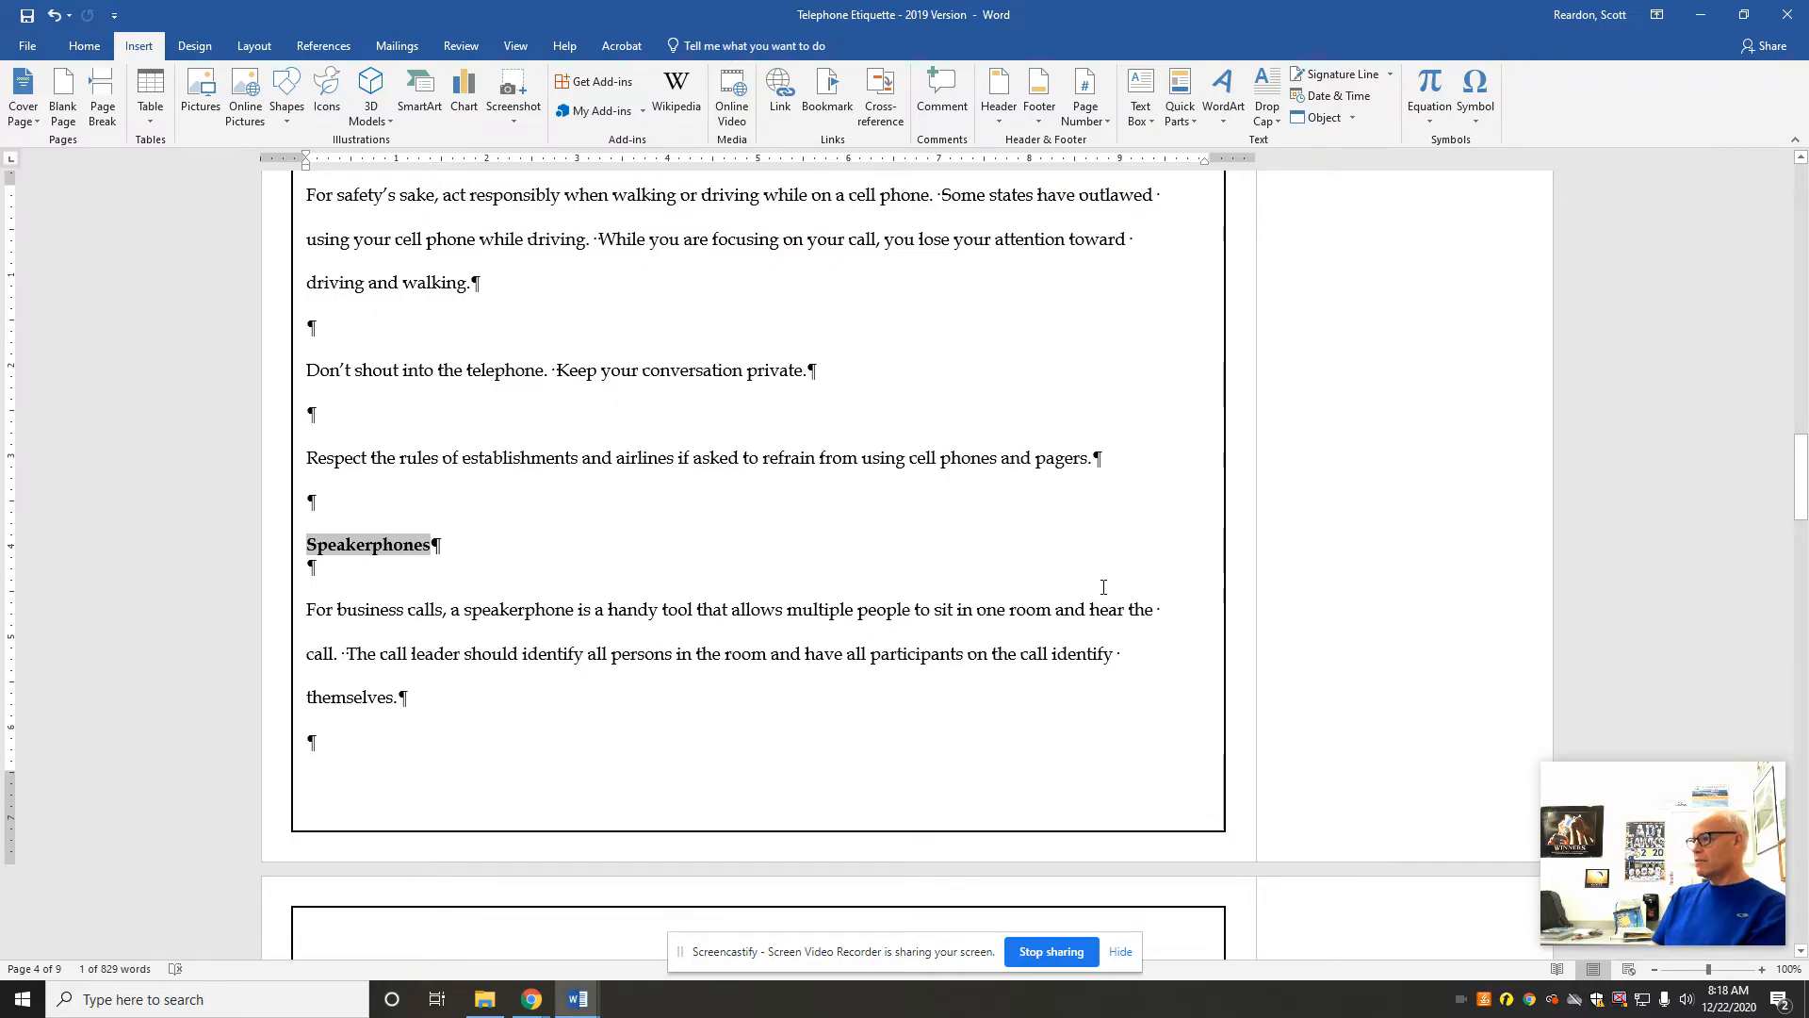
Step: Insert a table with two columns and three rows in the empty paragraph below the highlighted Place Table Here line
left_click_drag(1806, 478, 1806, 601)
left_click_drag(442, 397, 321, 421)
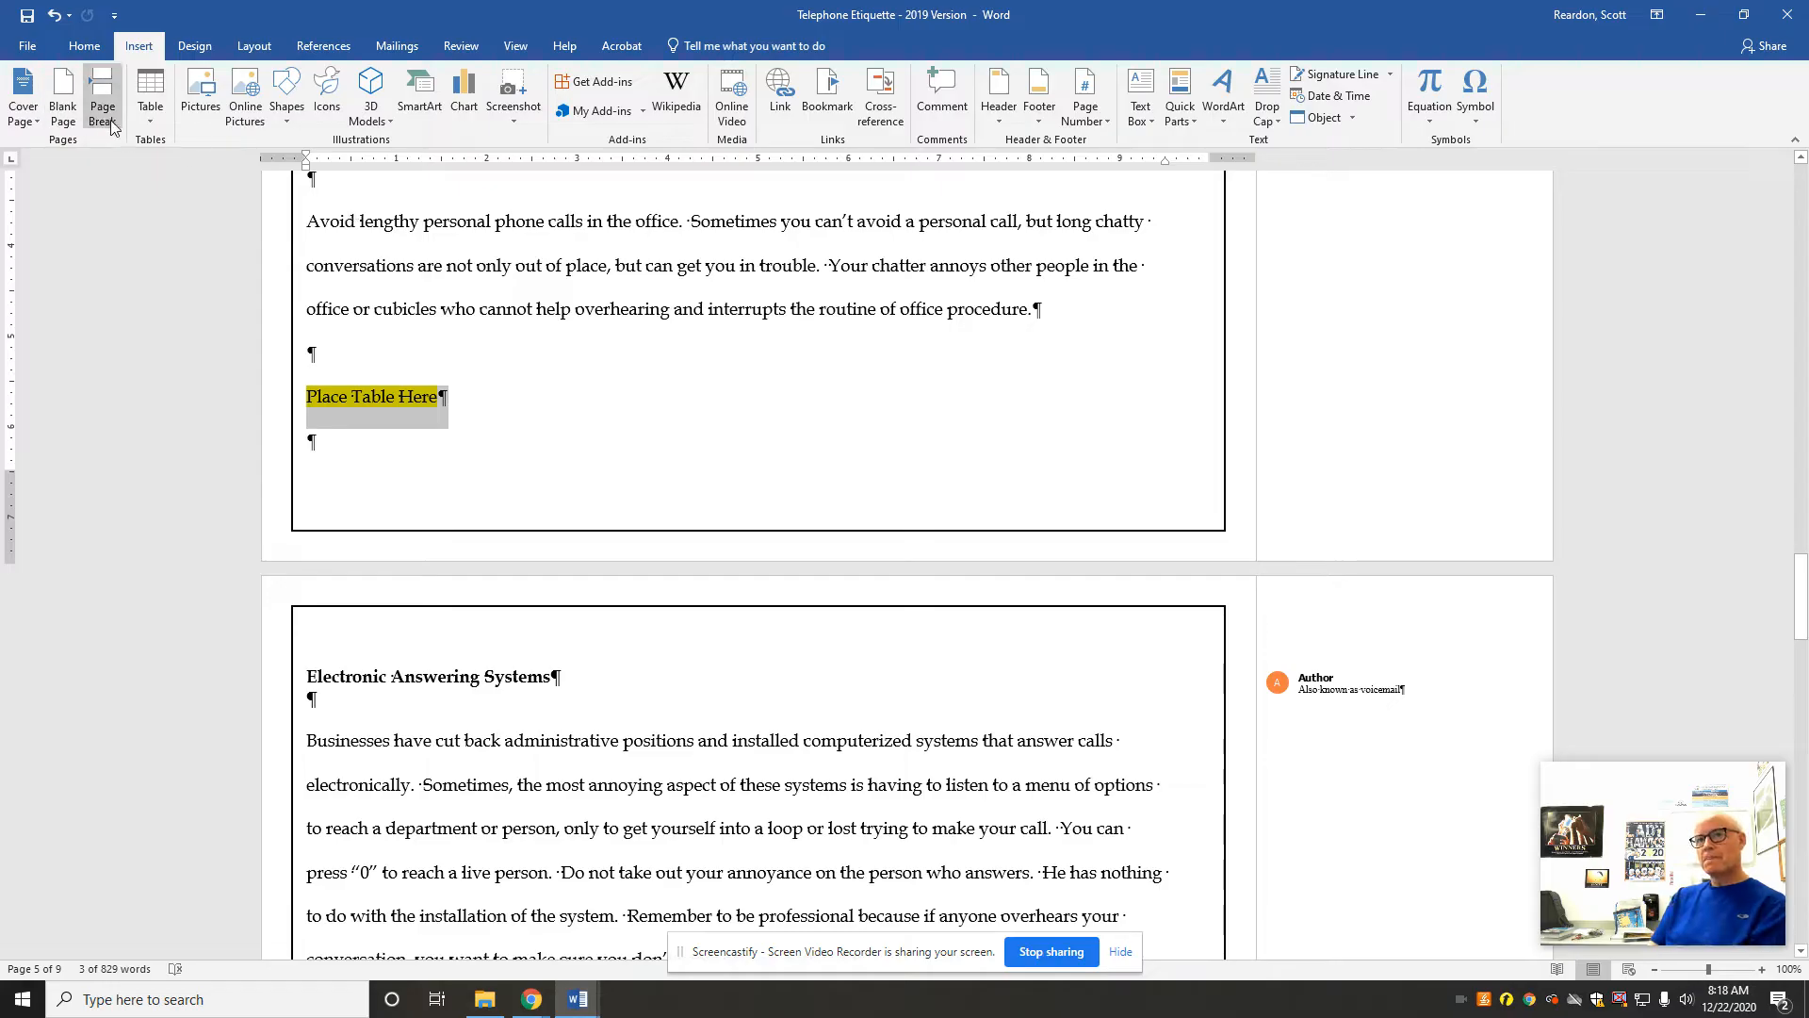
left_click(148, 107)
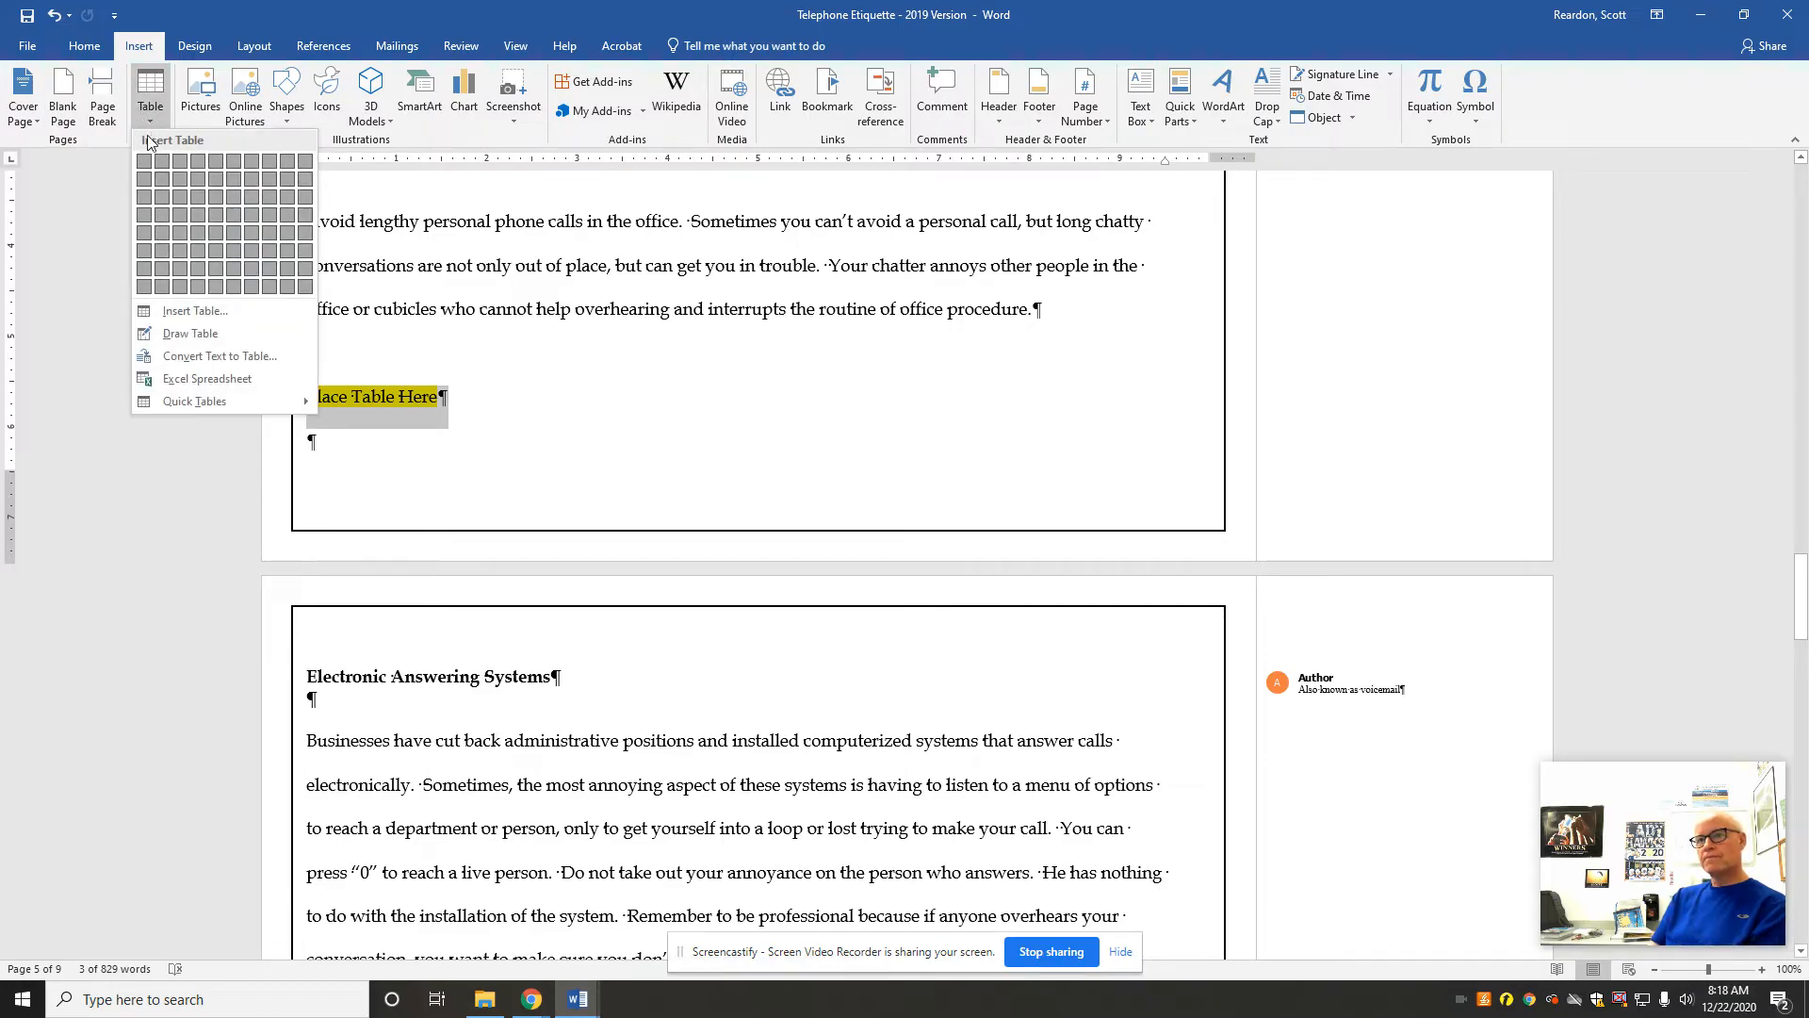
left_click(384, 440)
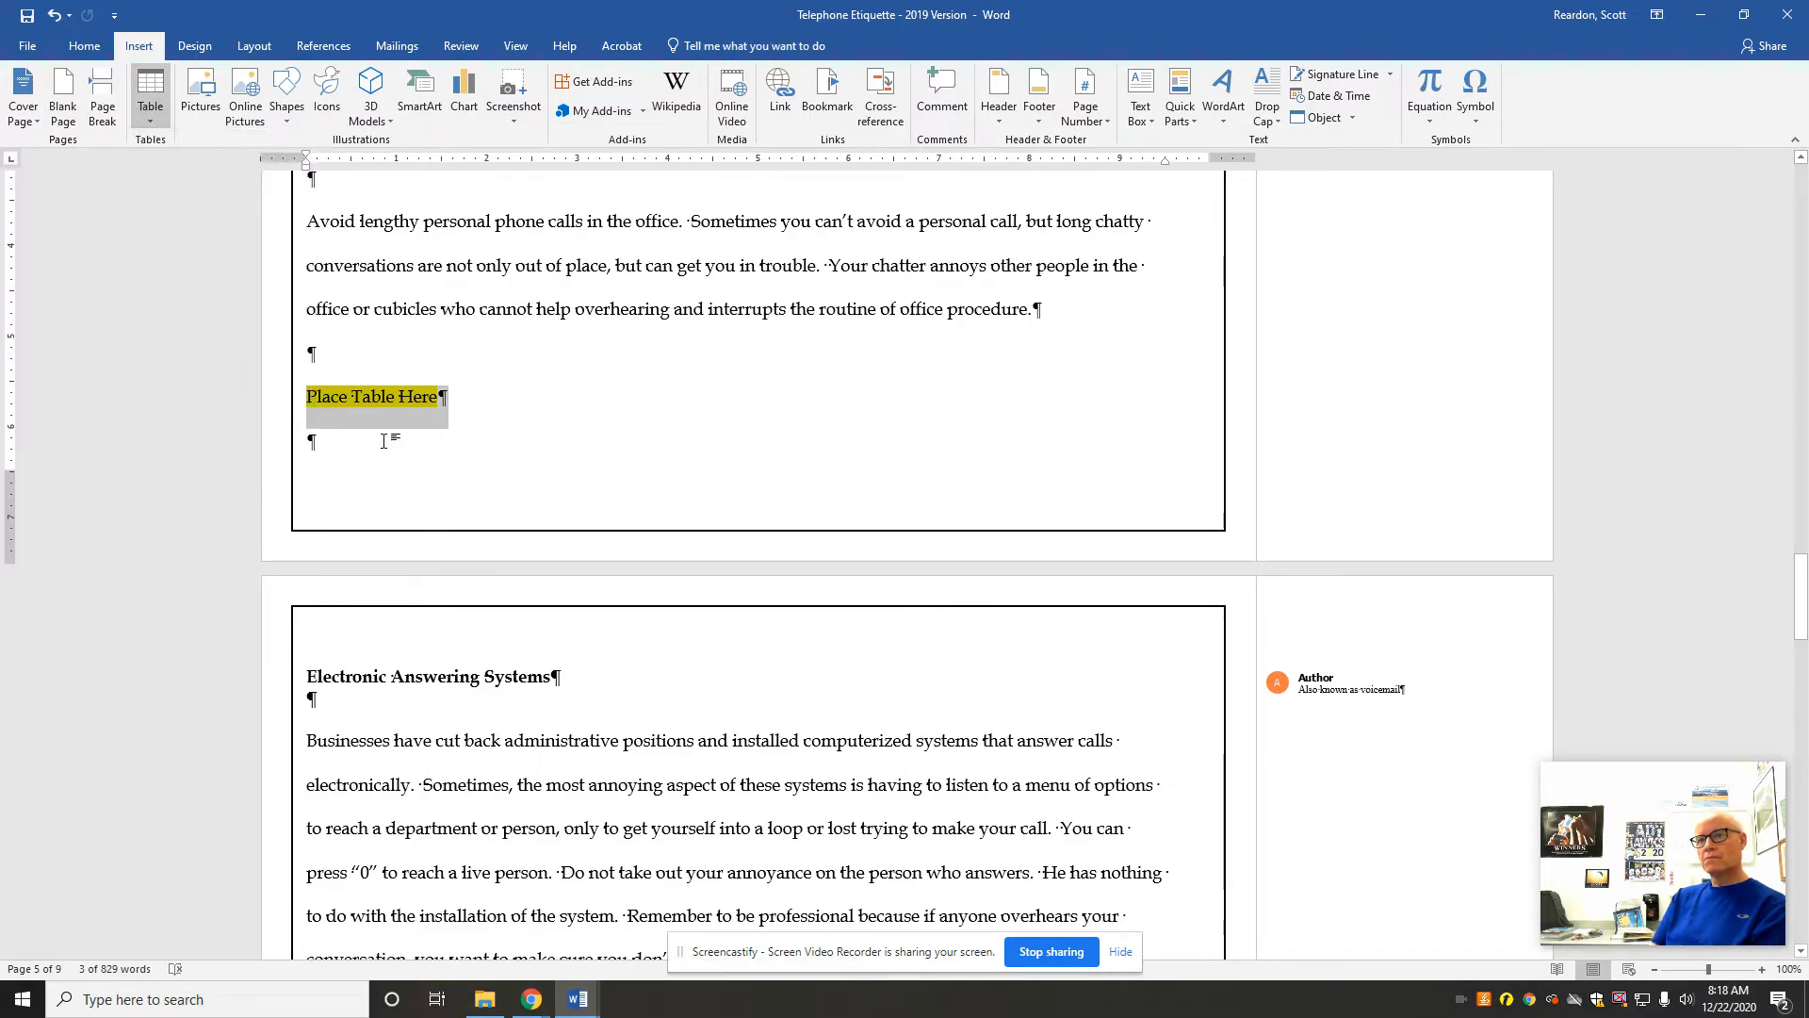
left_click(312, 442)
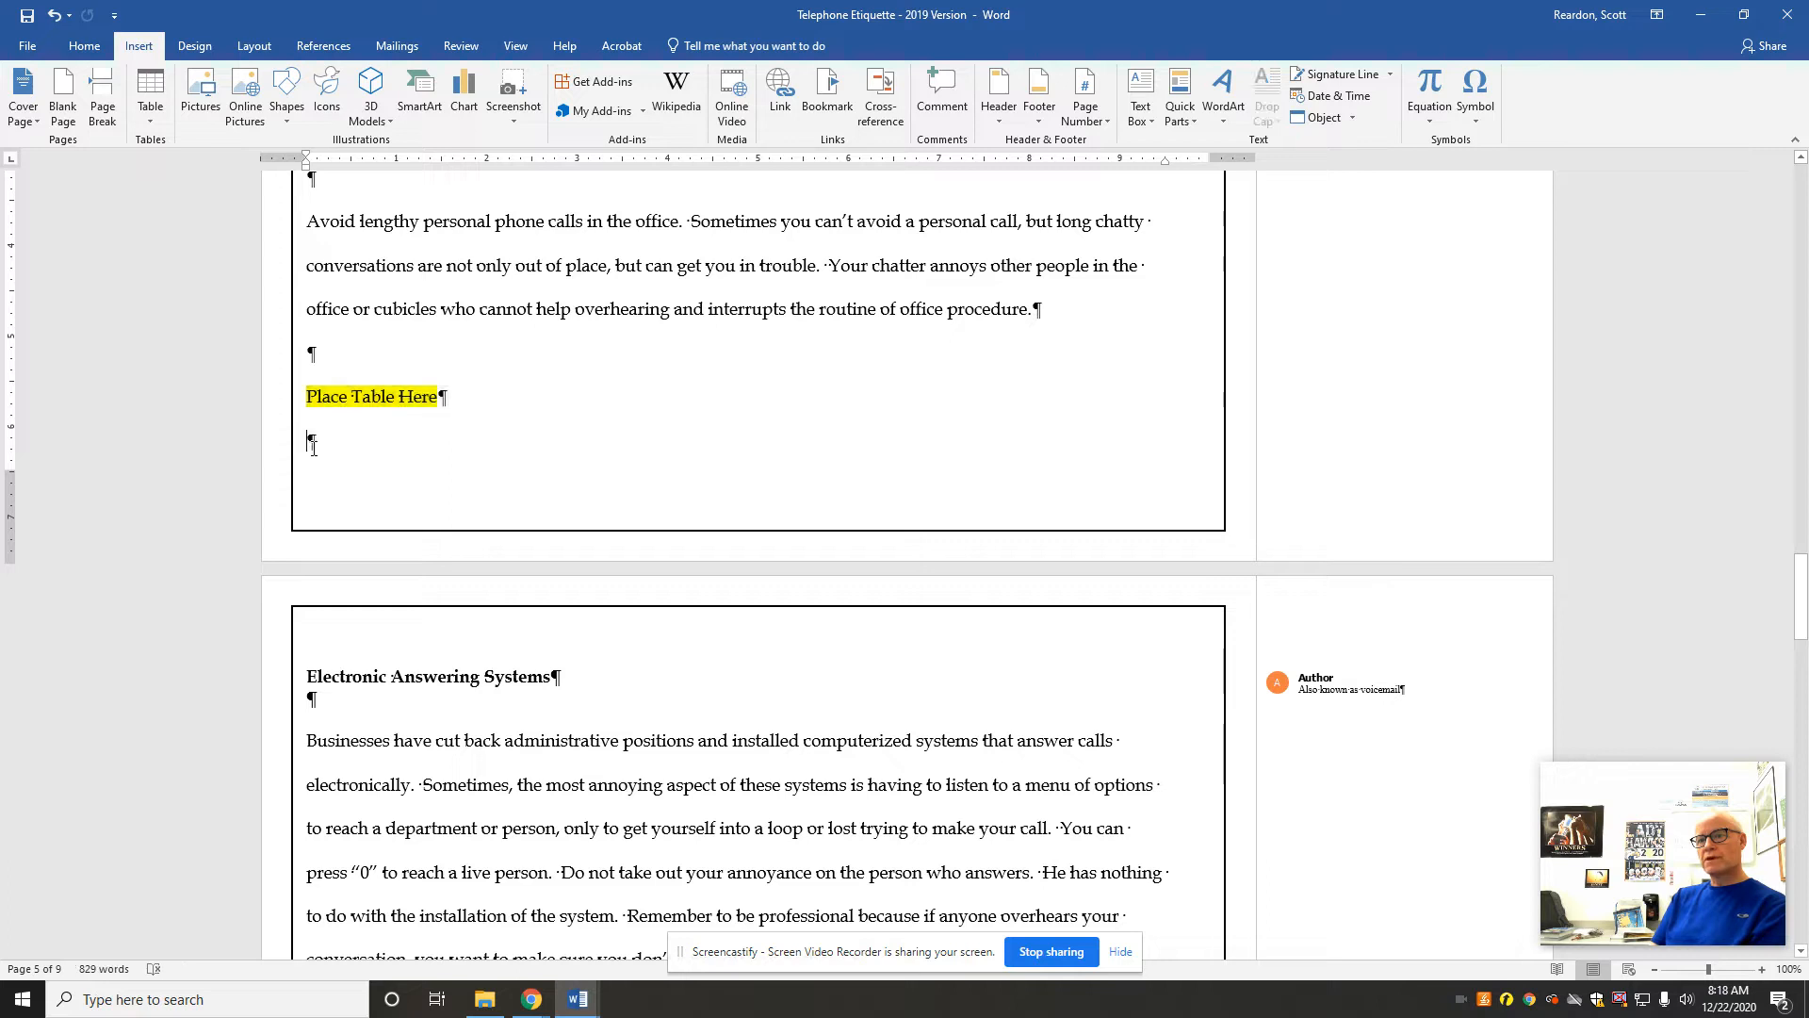
left_click(154, 113)
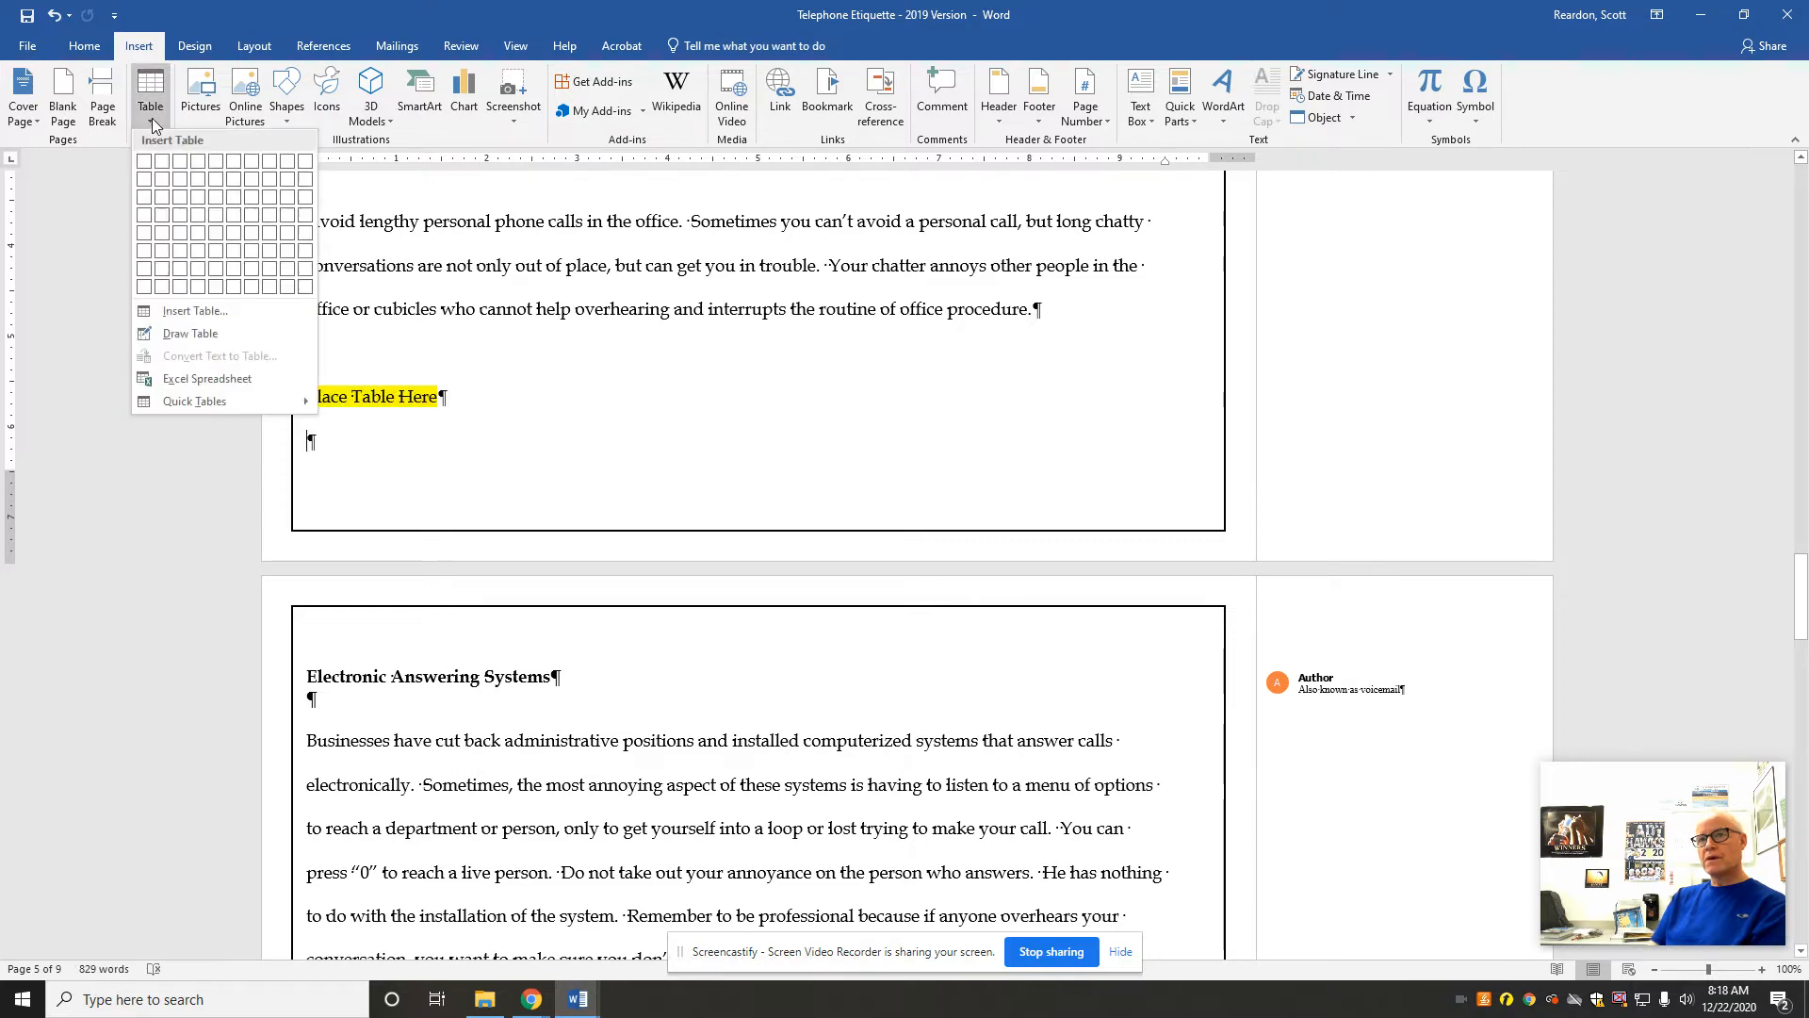
left_click(162, 206)
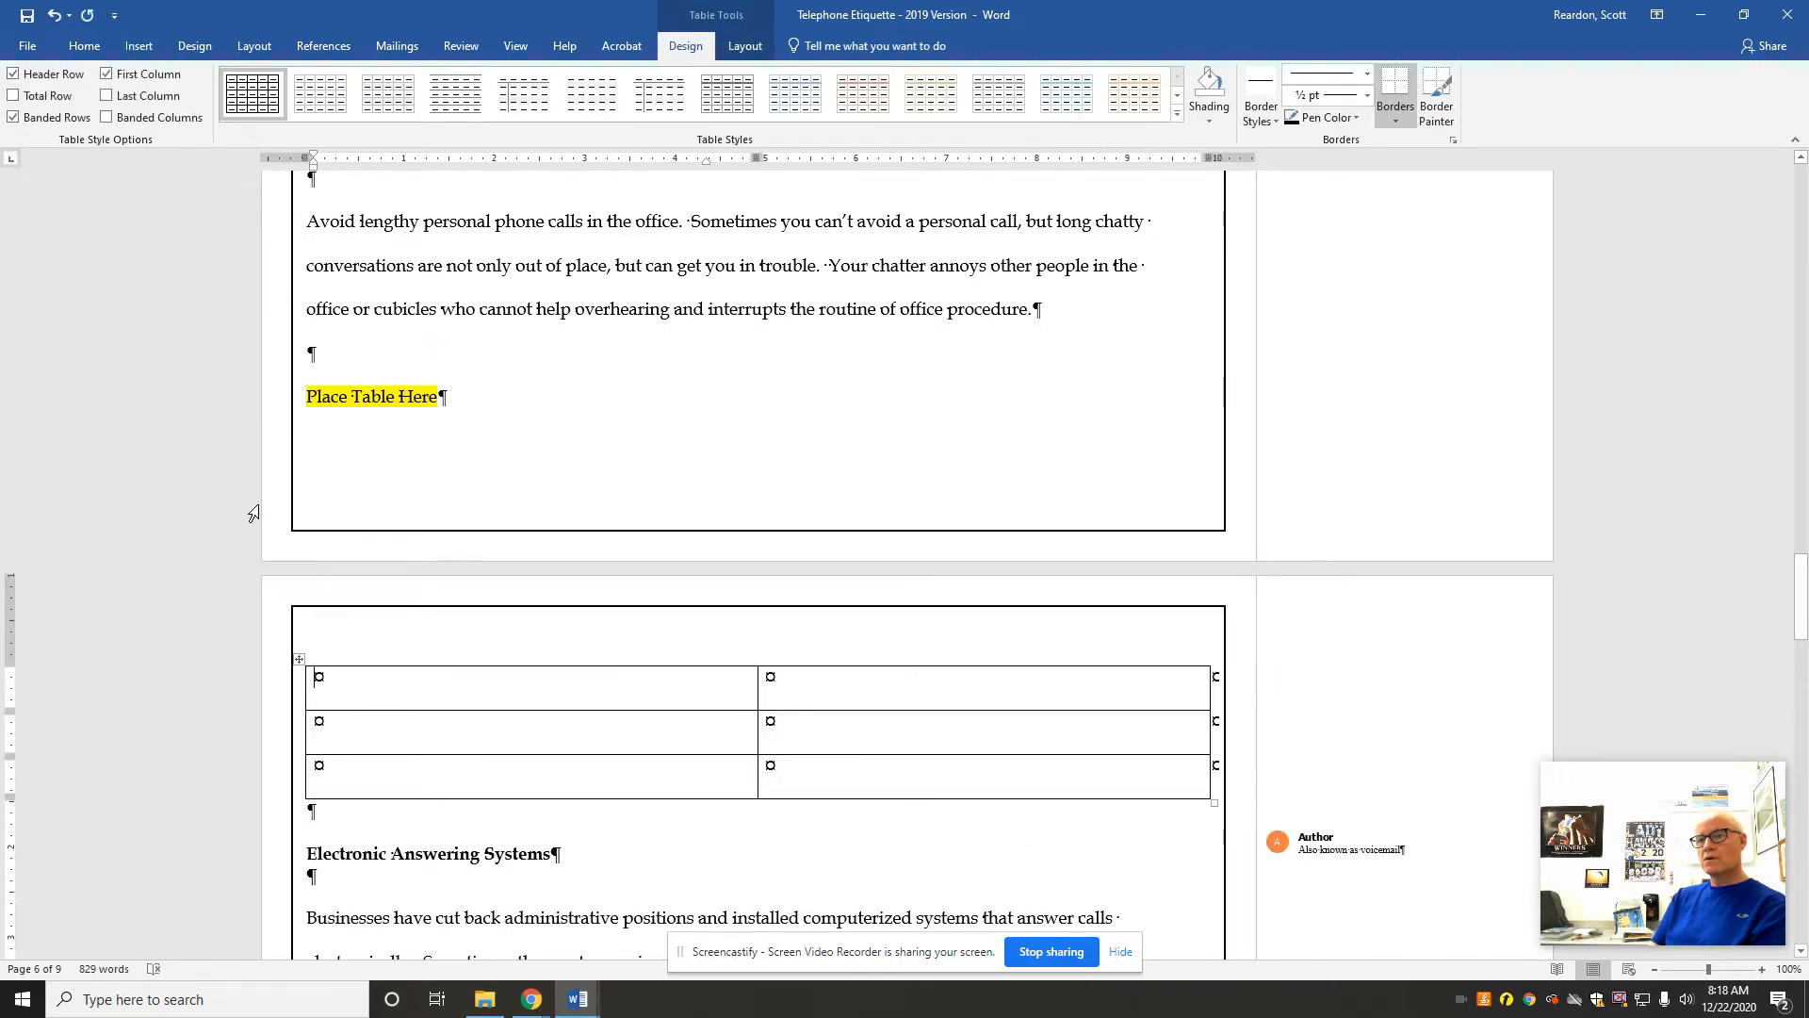
Step: Apply the Grid Table 4 - Accent 6 style to the whole new table
left_click(298, 660)
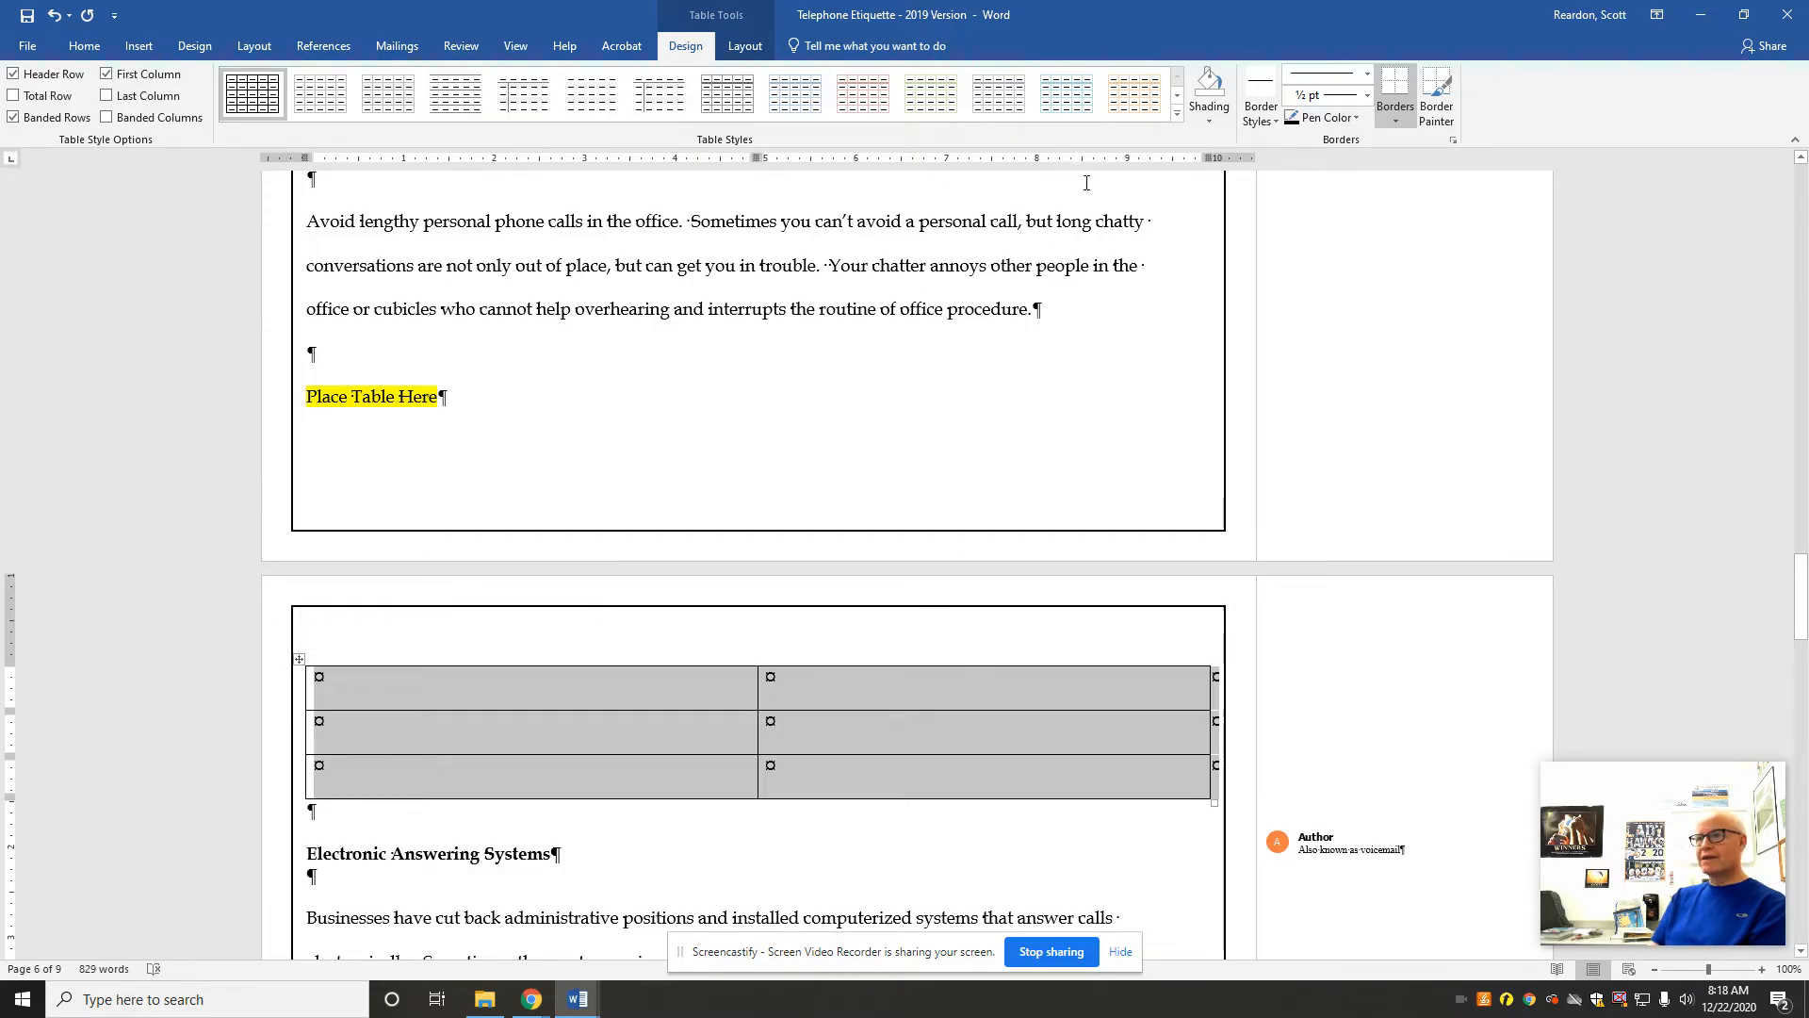
left_click(1177, 115)
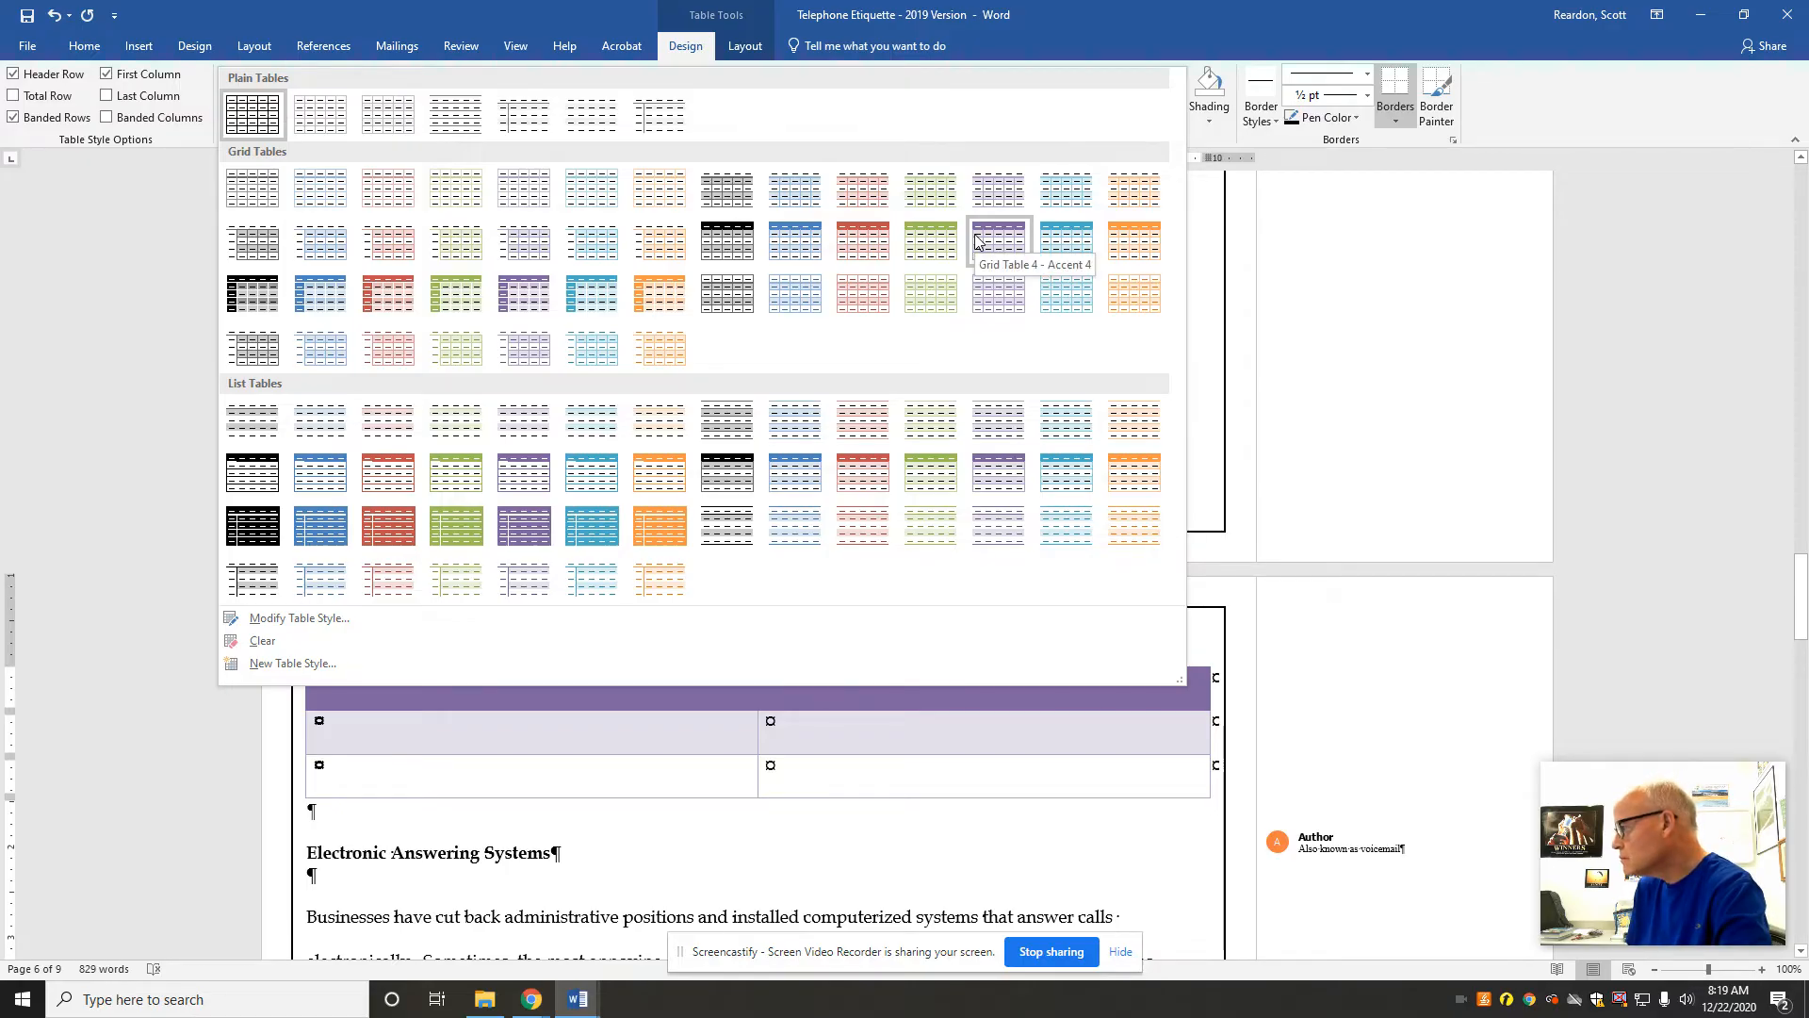
left_click(1131, 250)
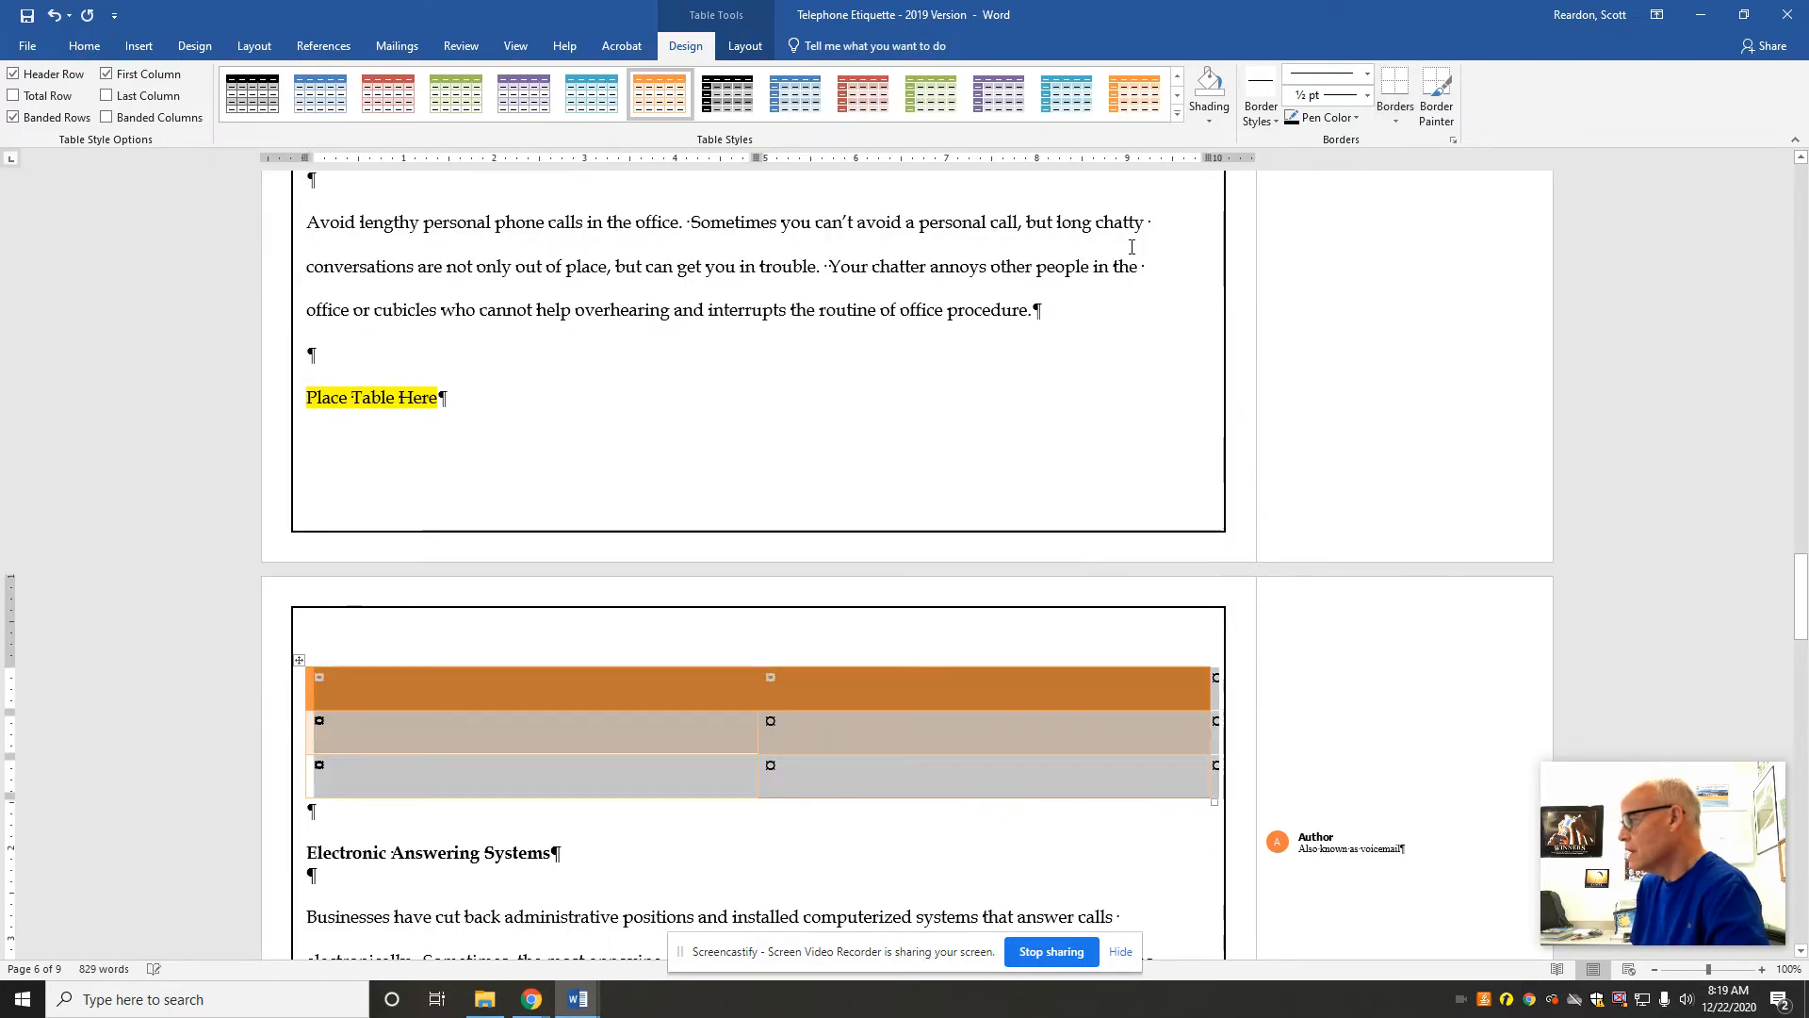
Step: Fill the new table's first column with the heading Person and the entries Me and Friends
left_click(425, 695)
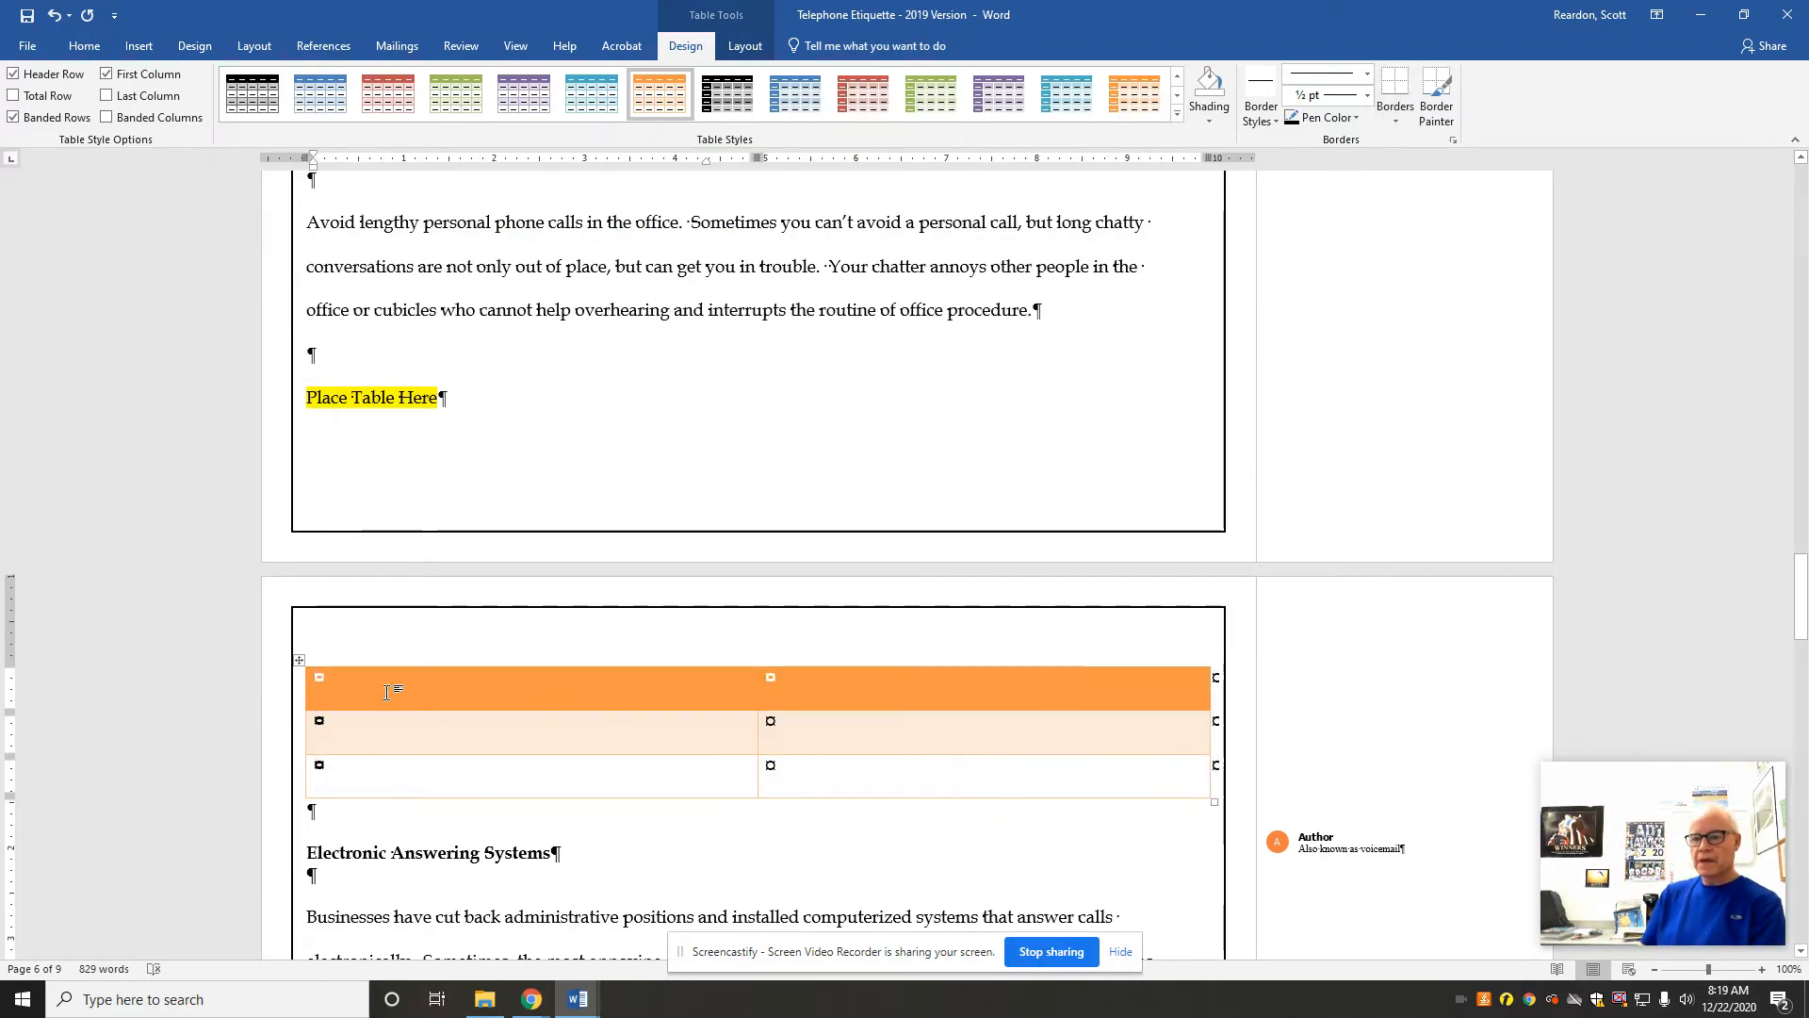
type("Person")
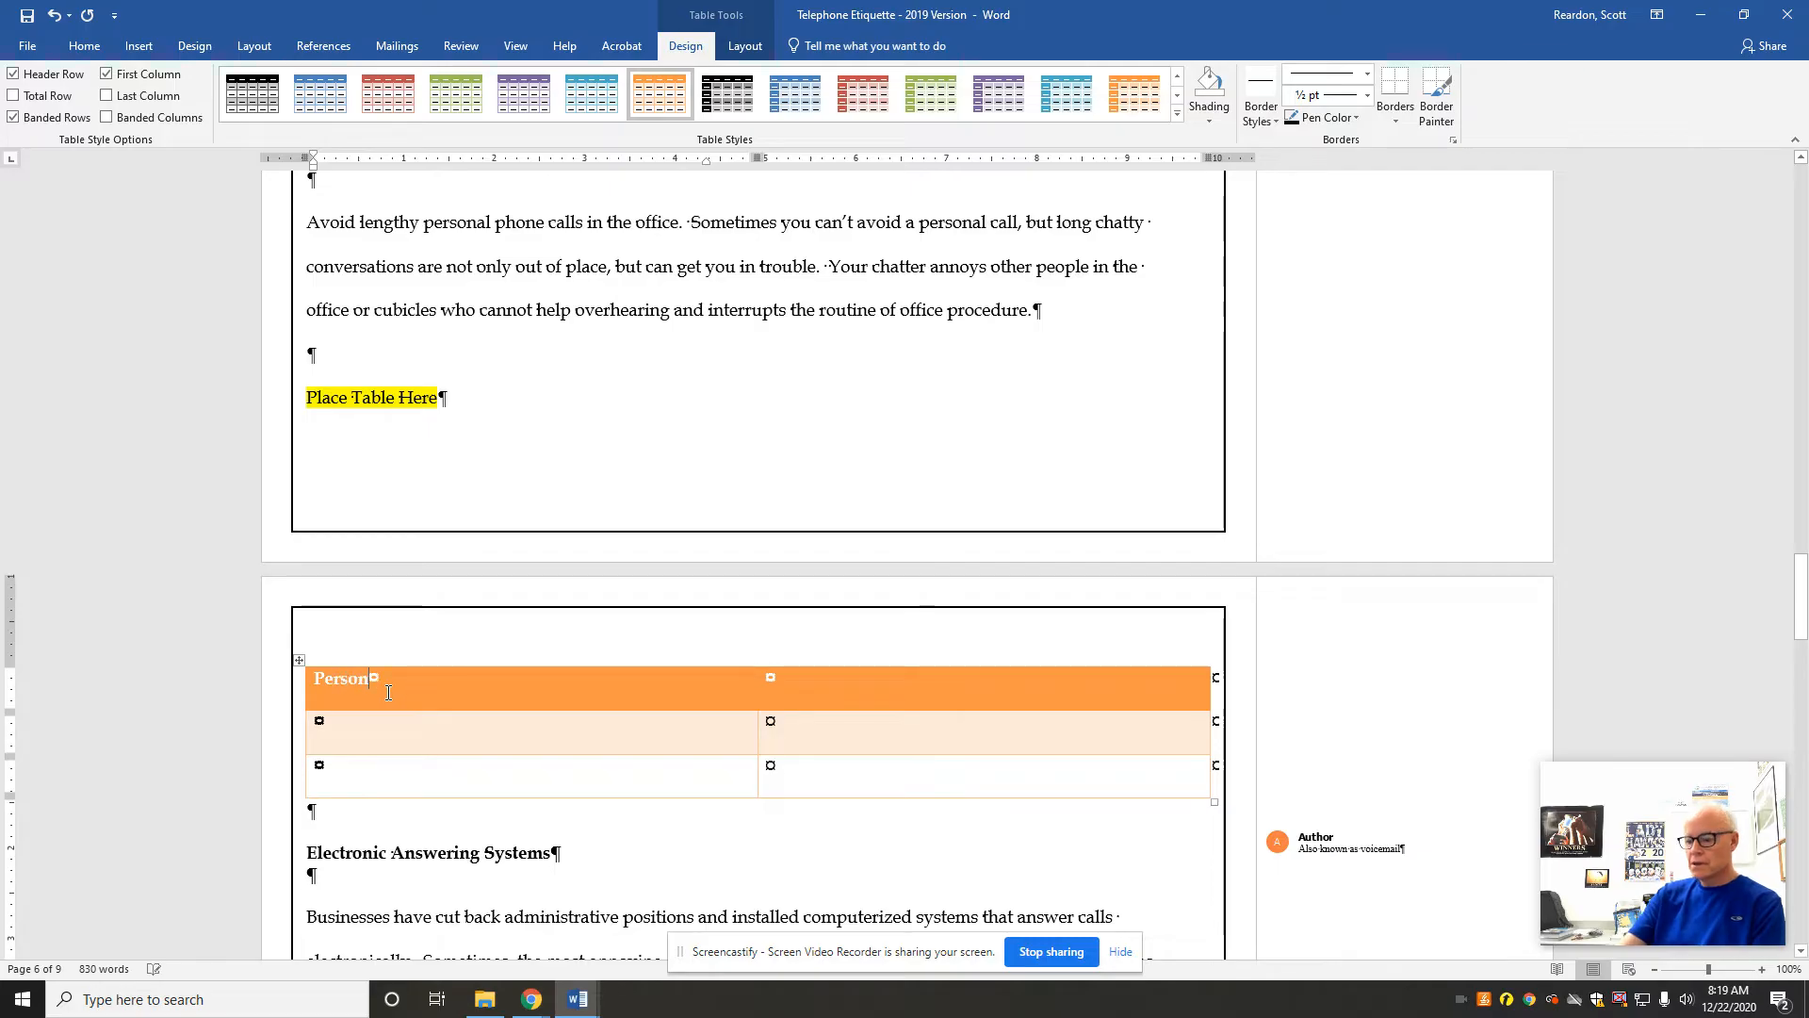
key("Down")
type("Me")
key("Tab")
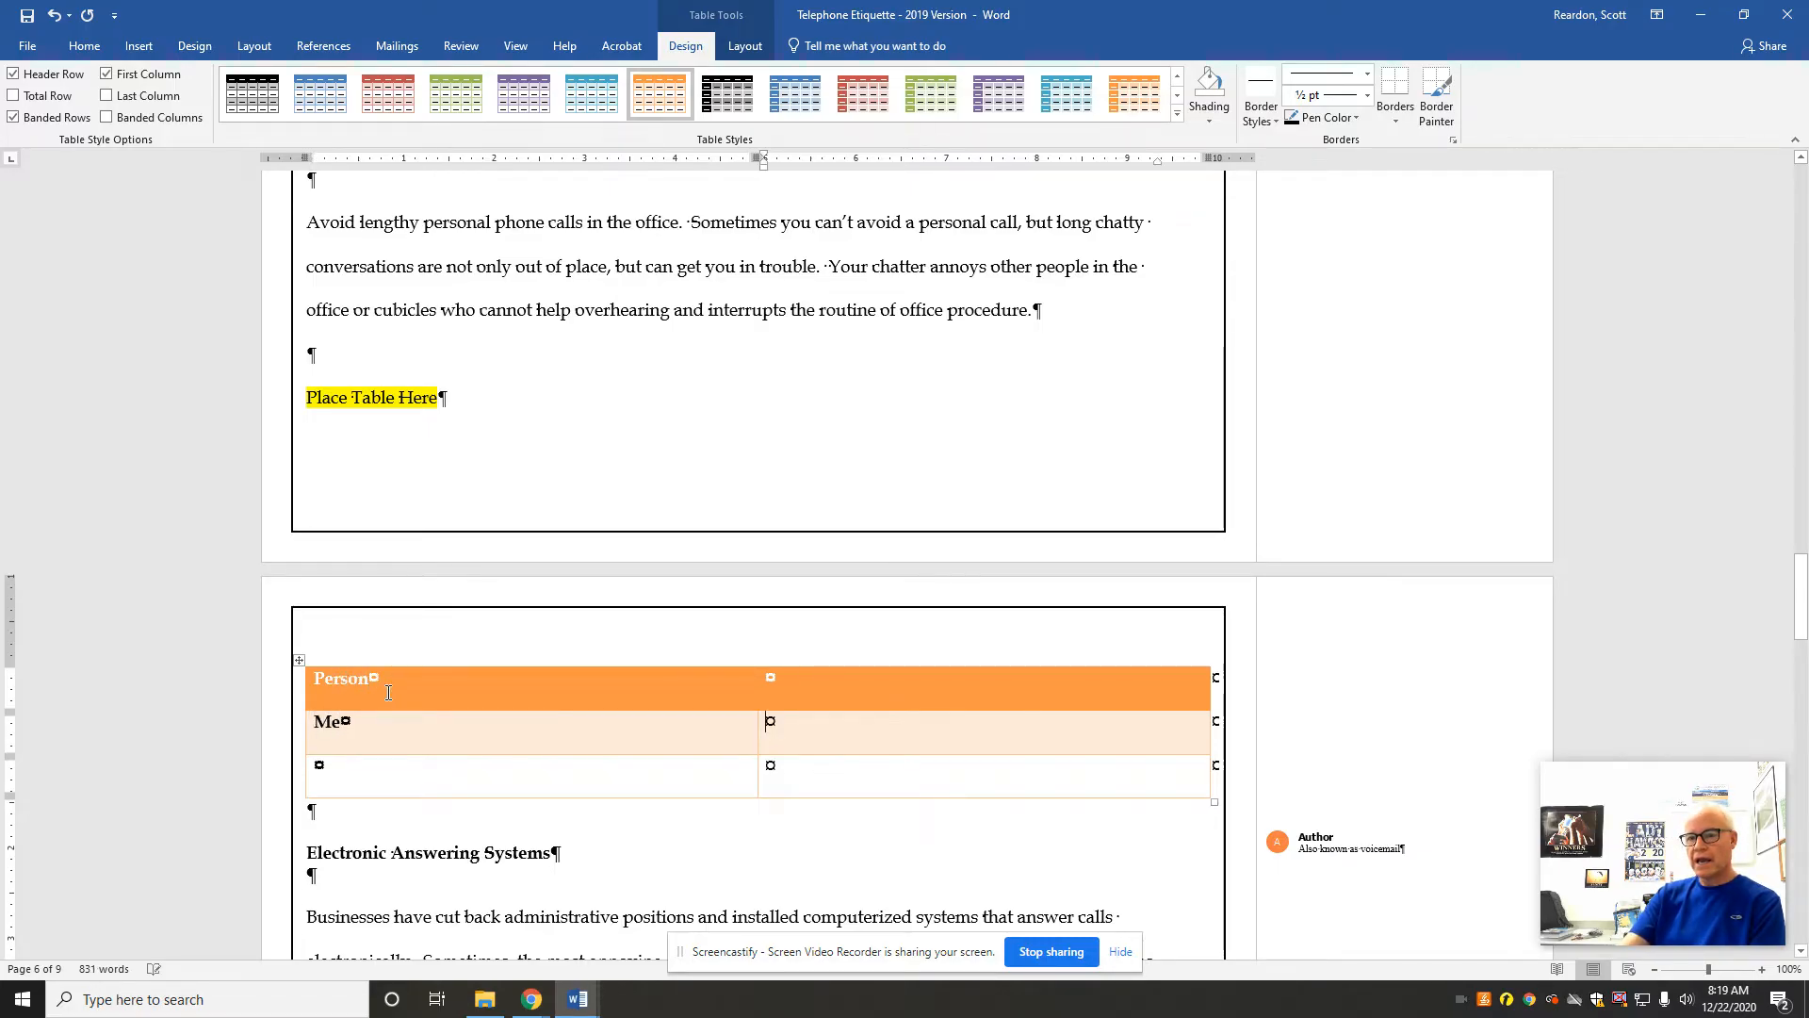
left_click(309, 778)
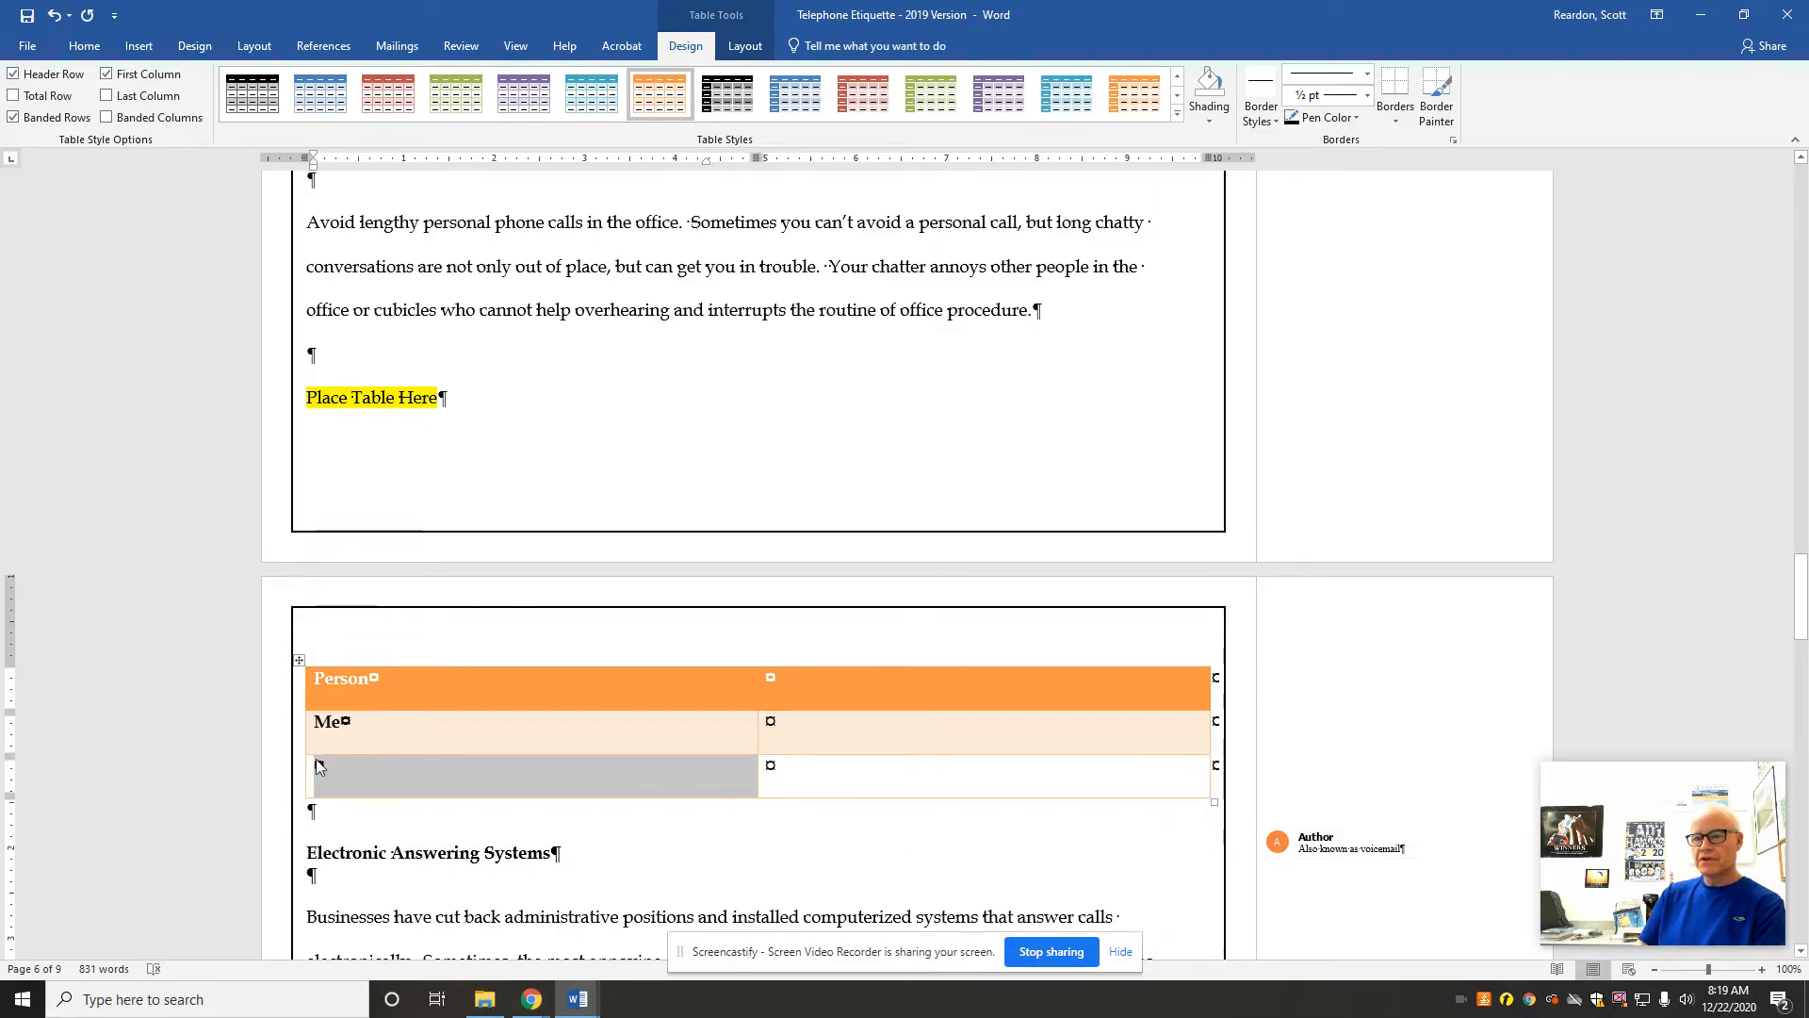
left_click(342, 770)
type("Friends")
key("BackSpace")
key("BackSpace")
key("BackSpace")
type("nds")
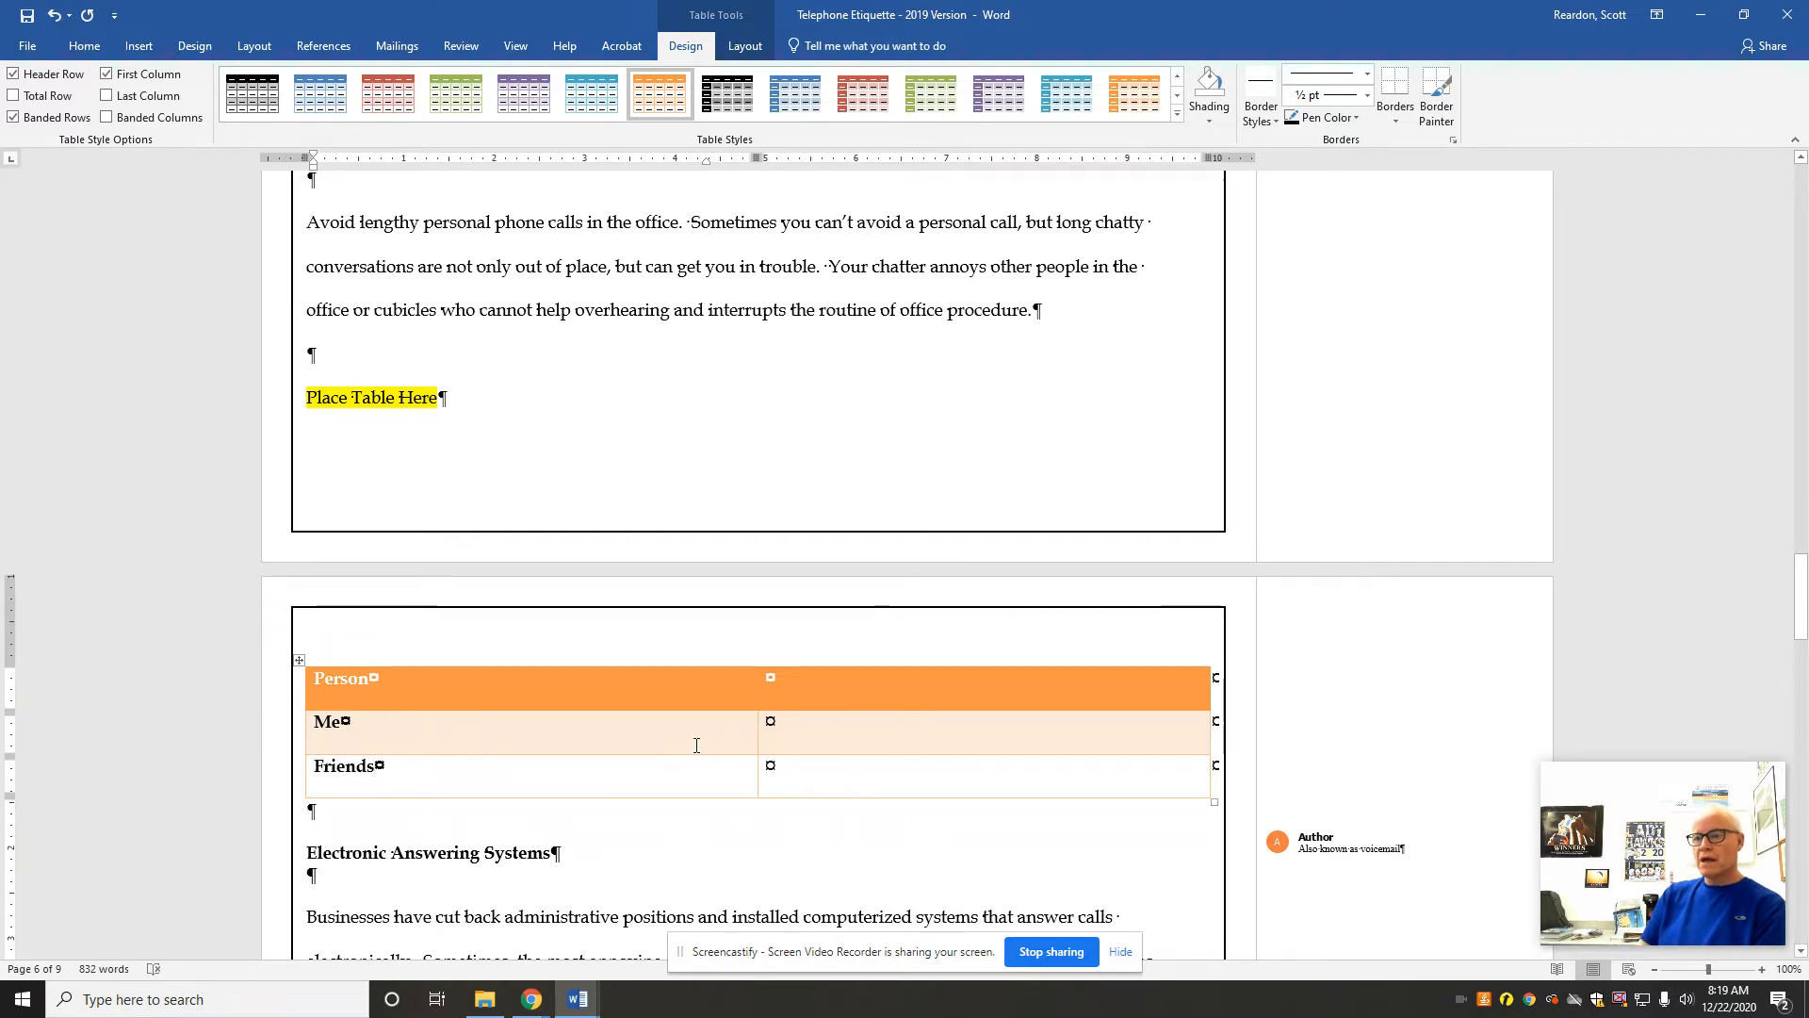
Step: Fill the table's second column with the heading Characteristic and the entries Diversified and Accessible
left_click(788, 682)
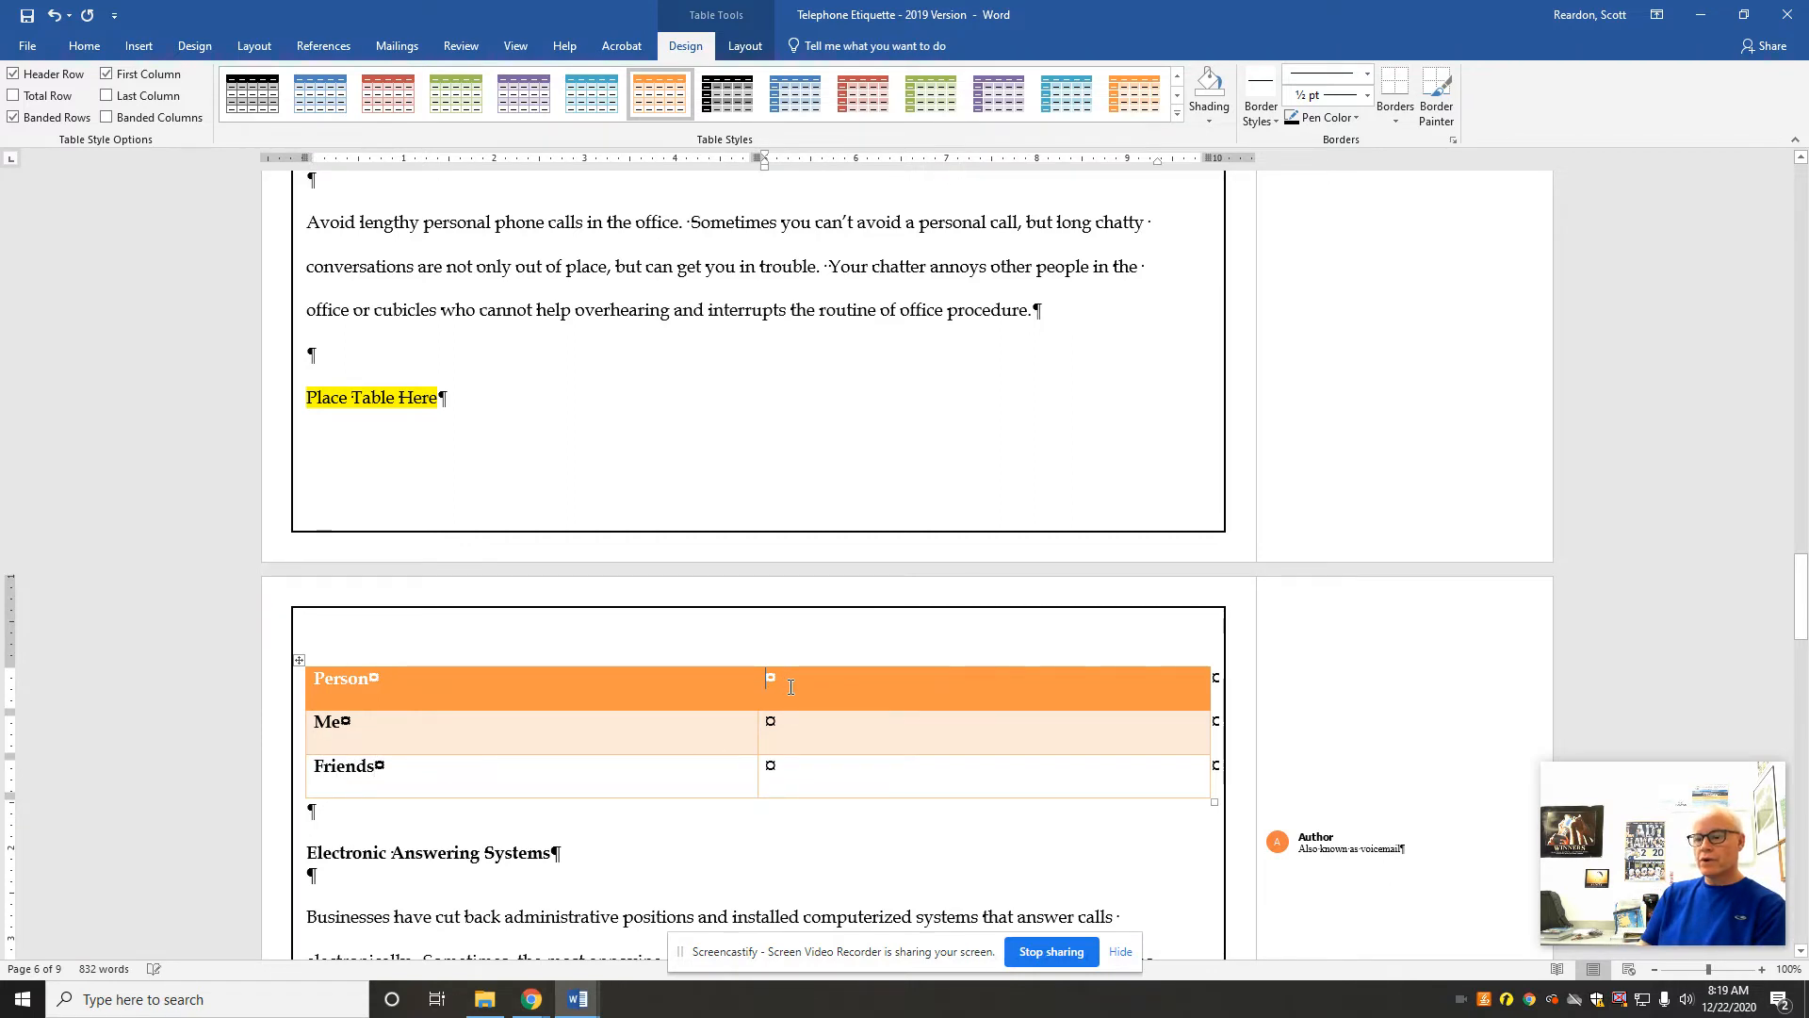
type("Characteristic")
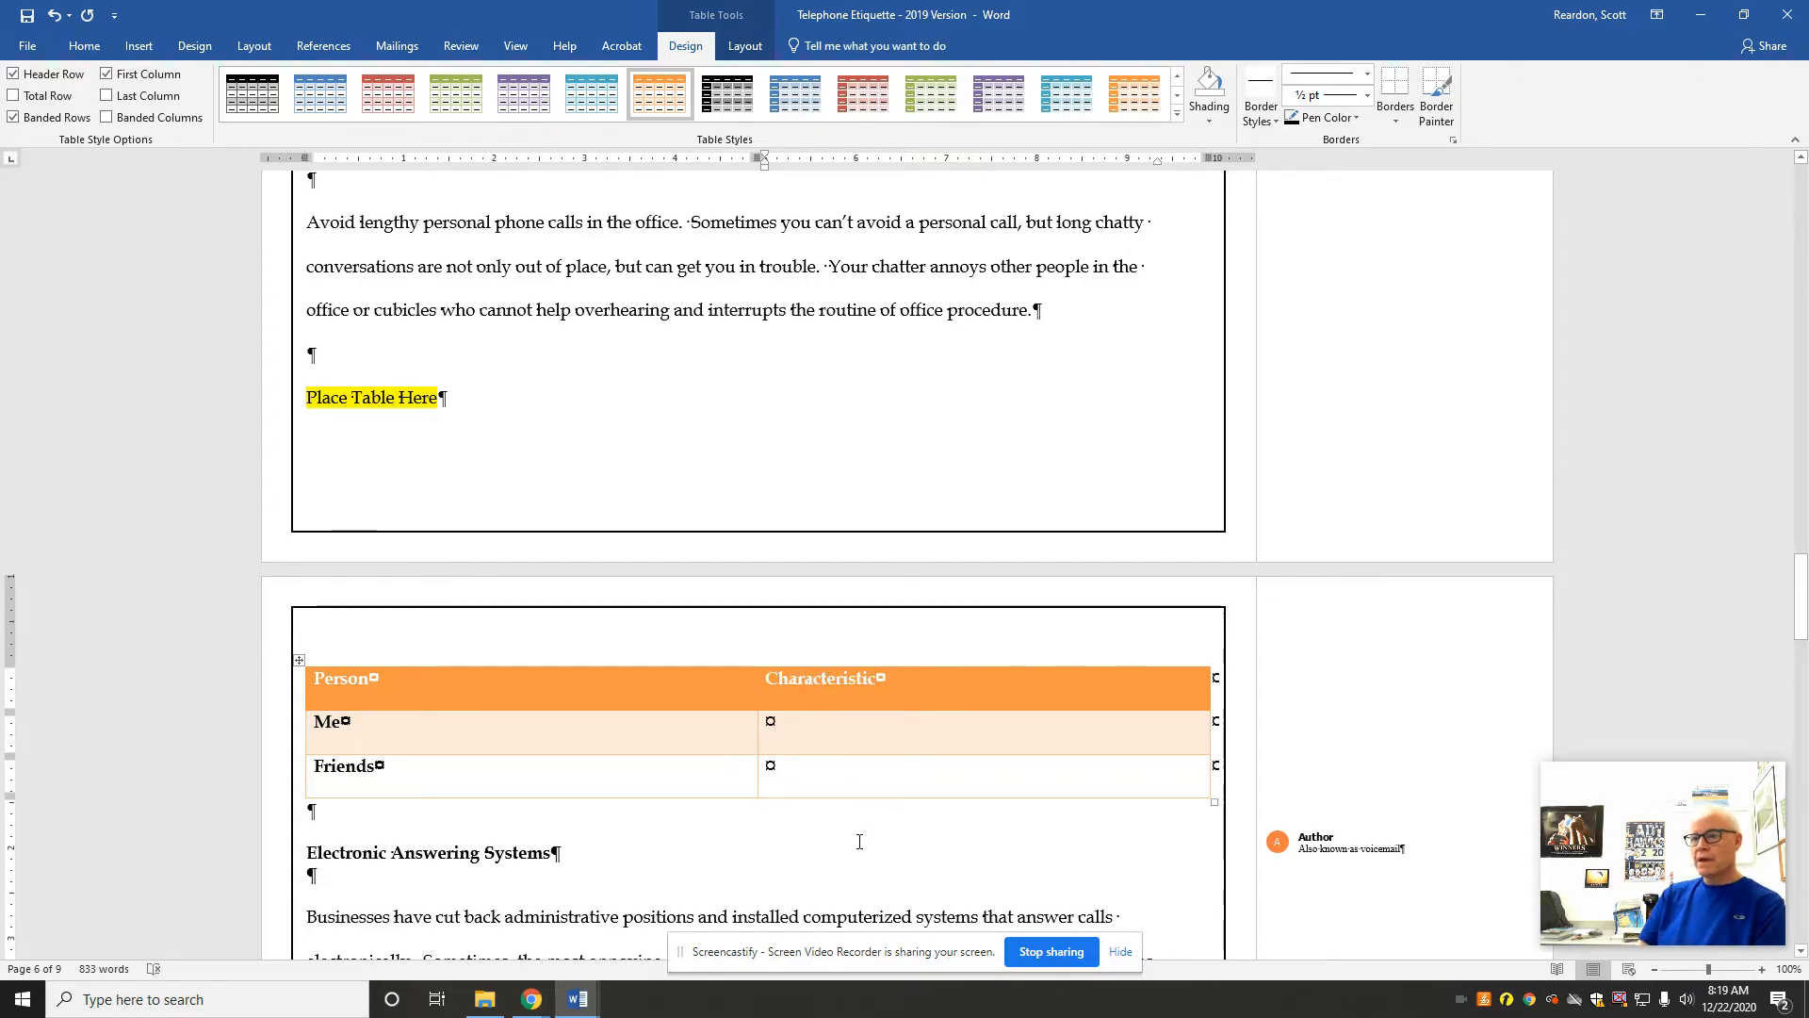
left_click(768, 723)
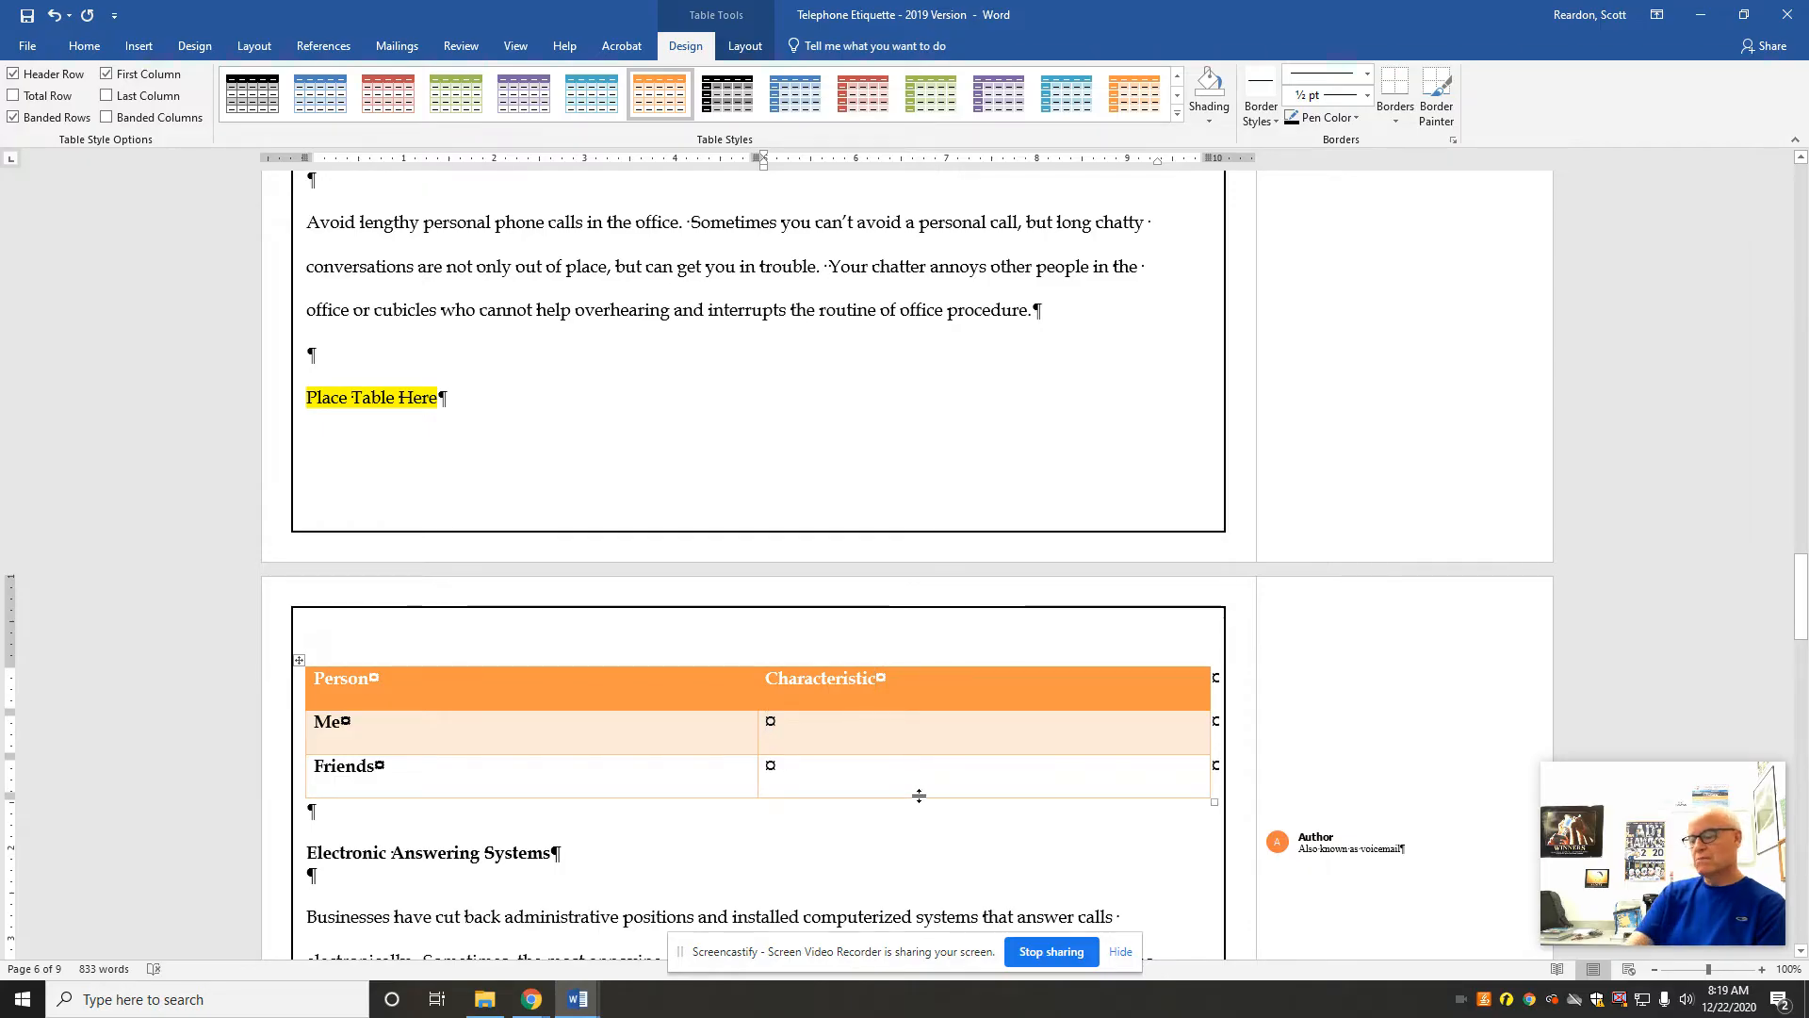
type("Dive")
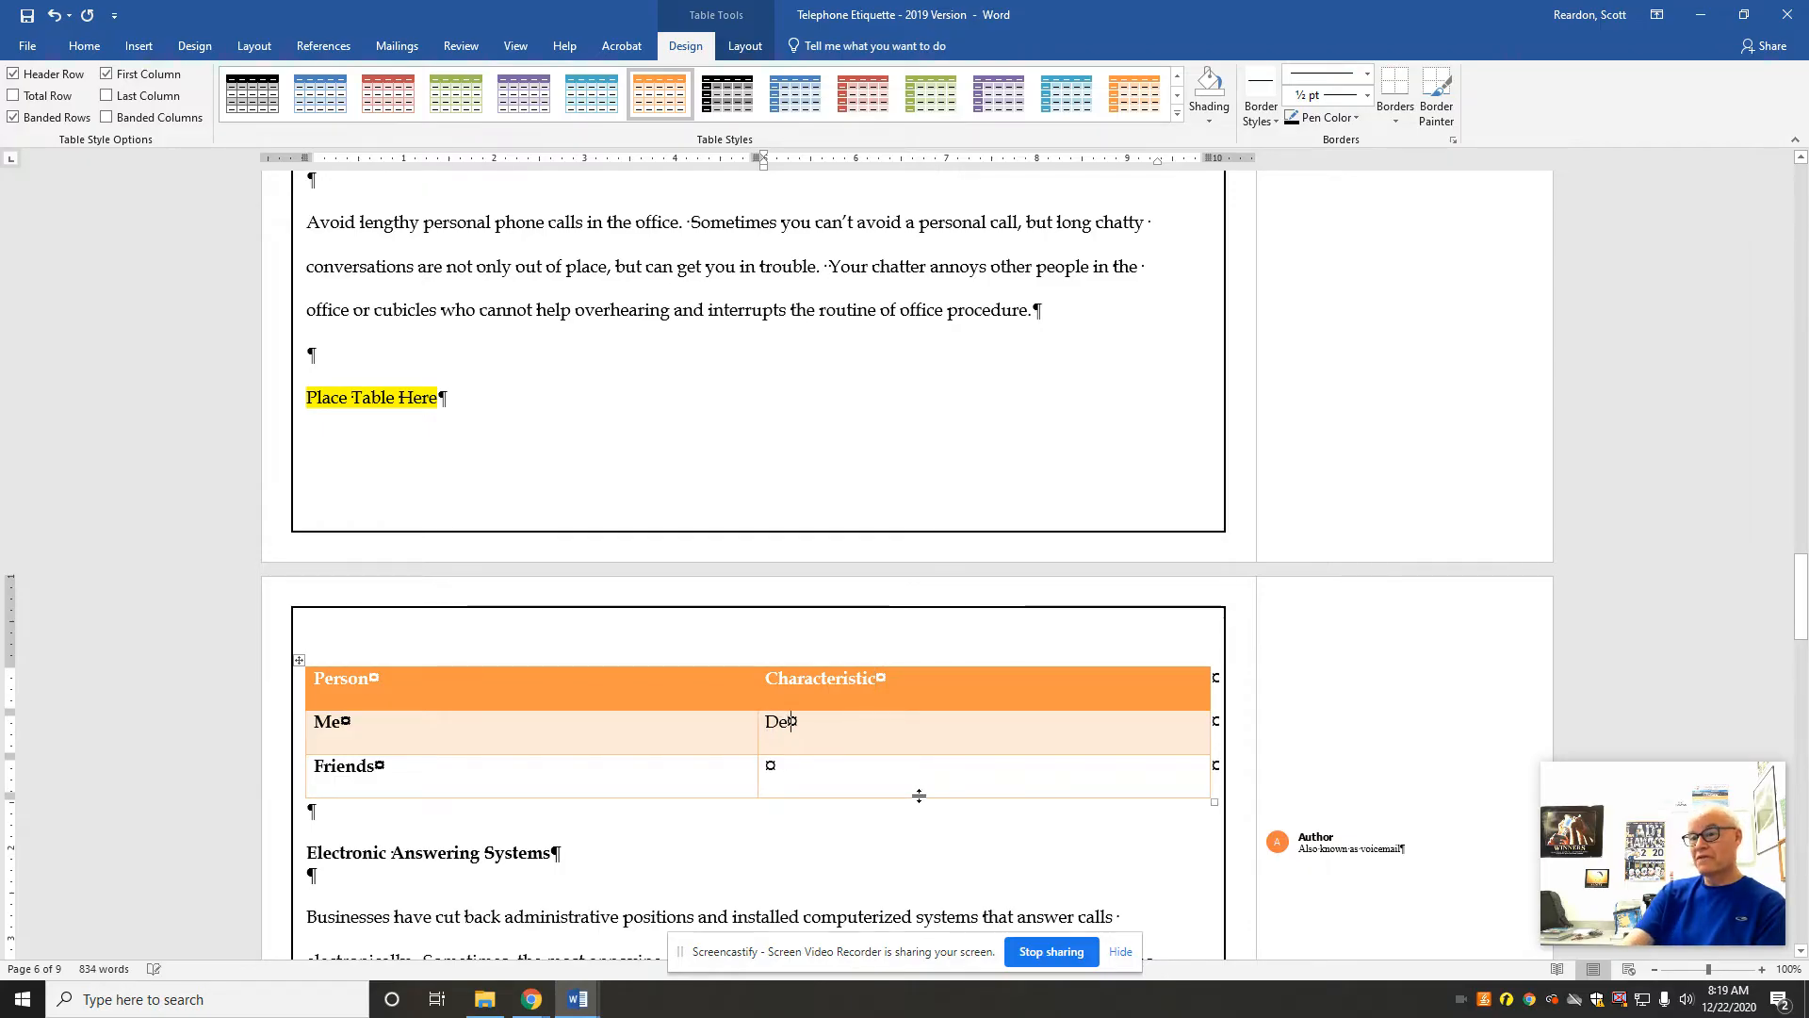
type("rsified")
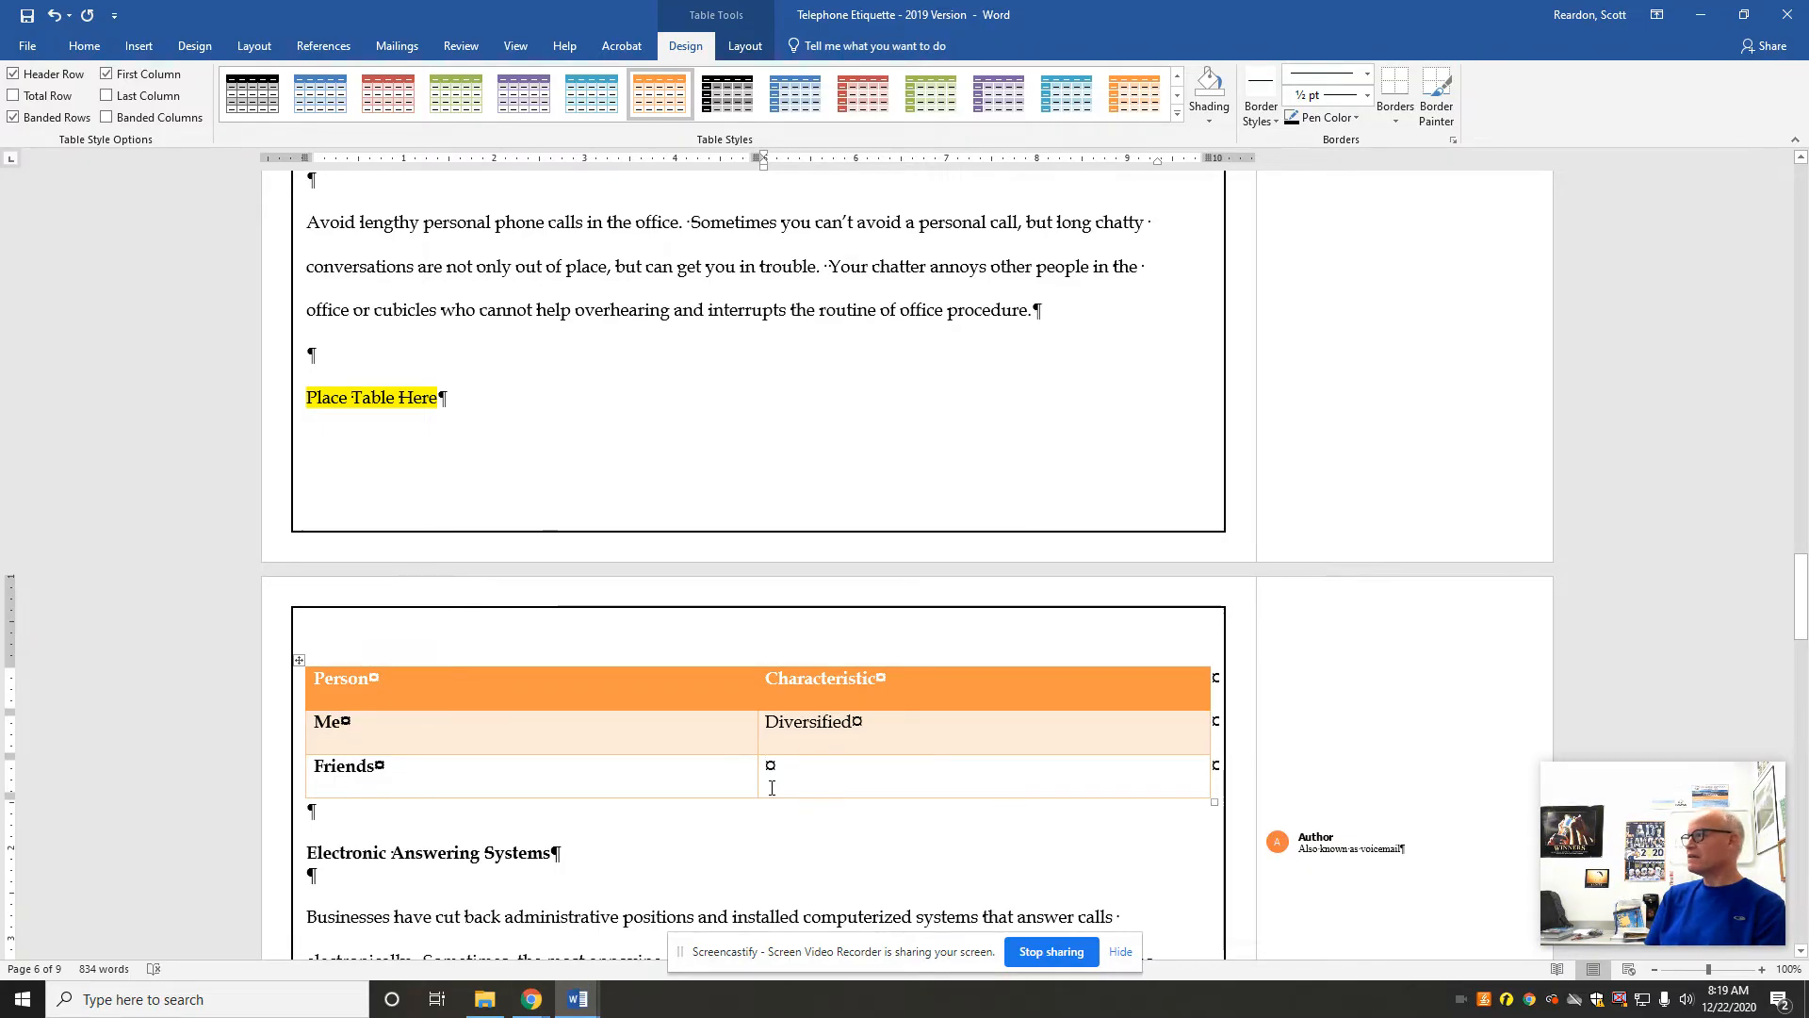
type("Accessible")
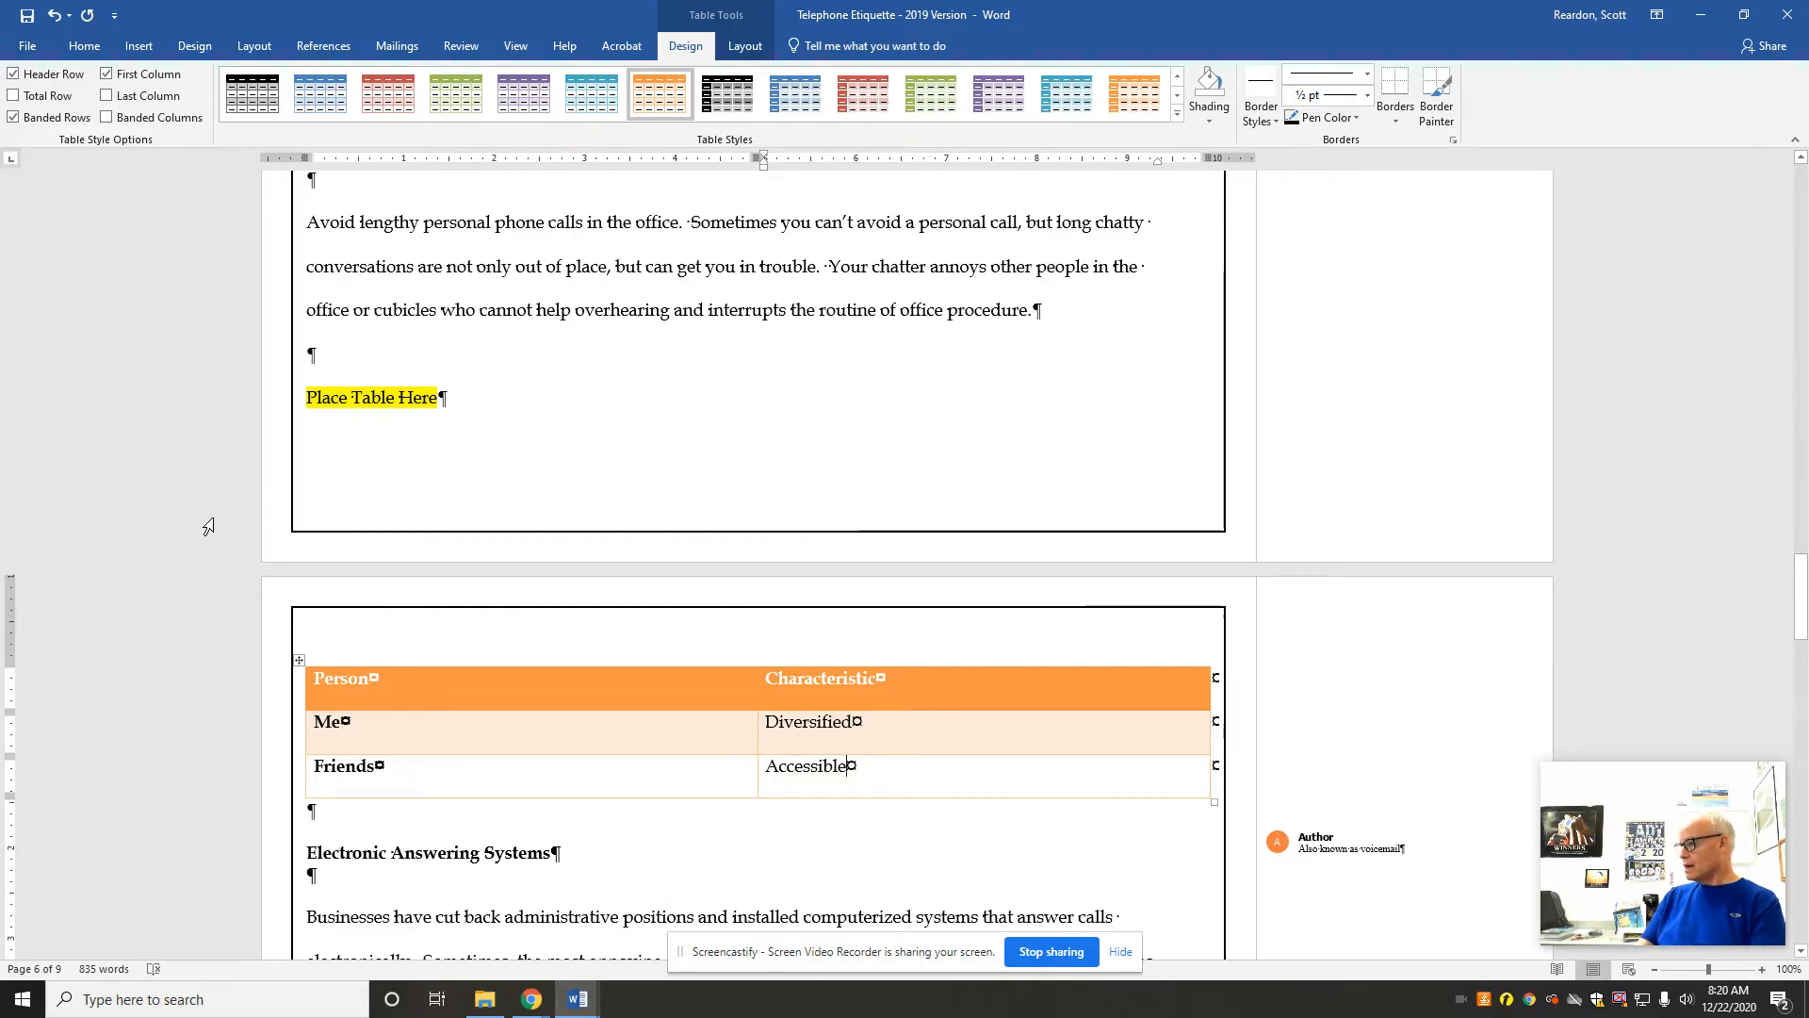
Step: AutoFit the whole Person and Characteristic table to its contents and center it on the page
left_click(298, 659)
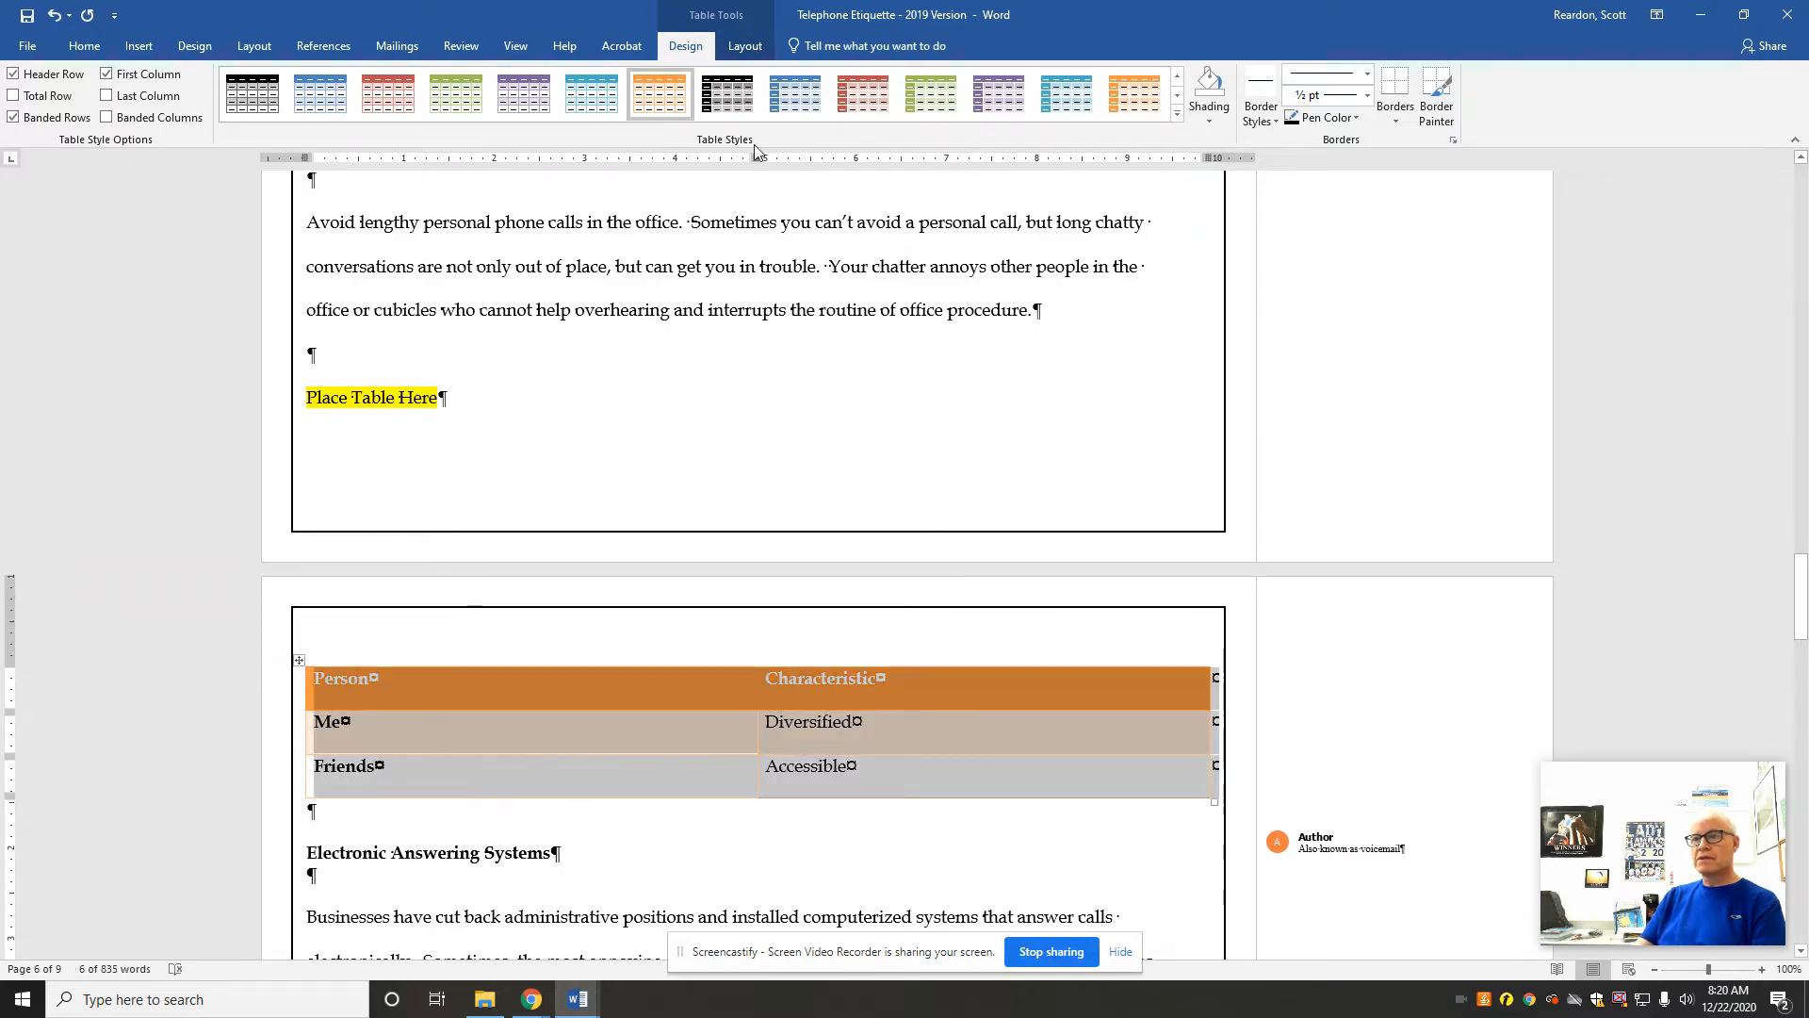
left_click(744, 47)
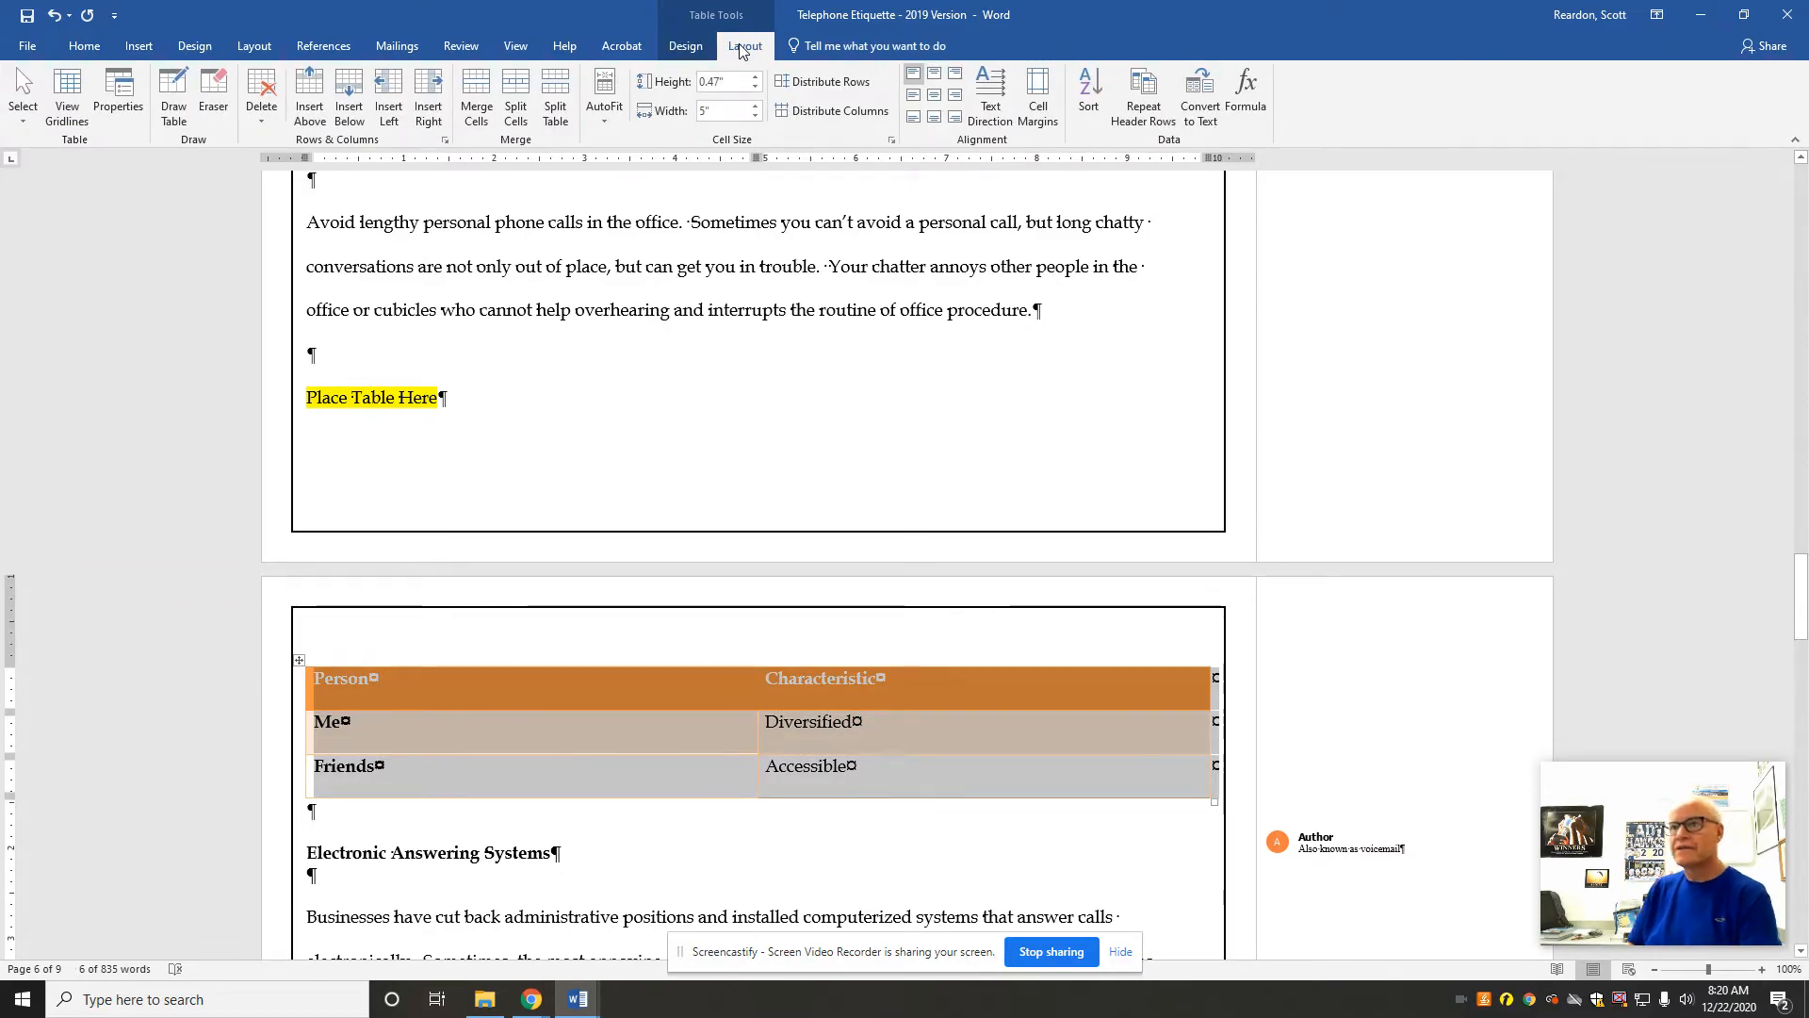
left_click(603, 122)
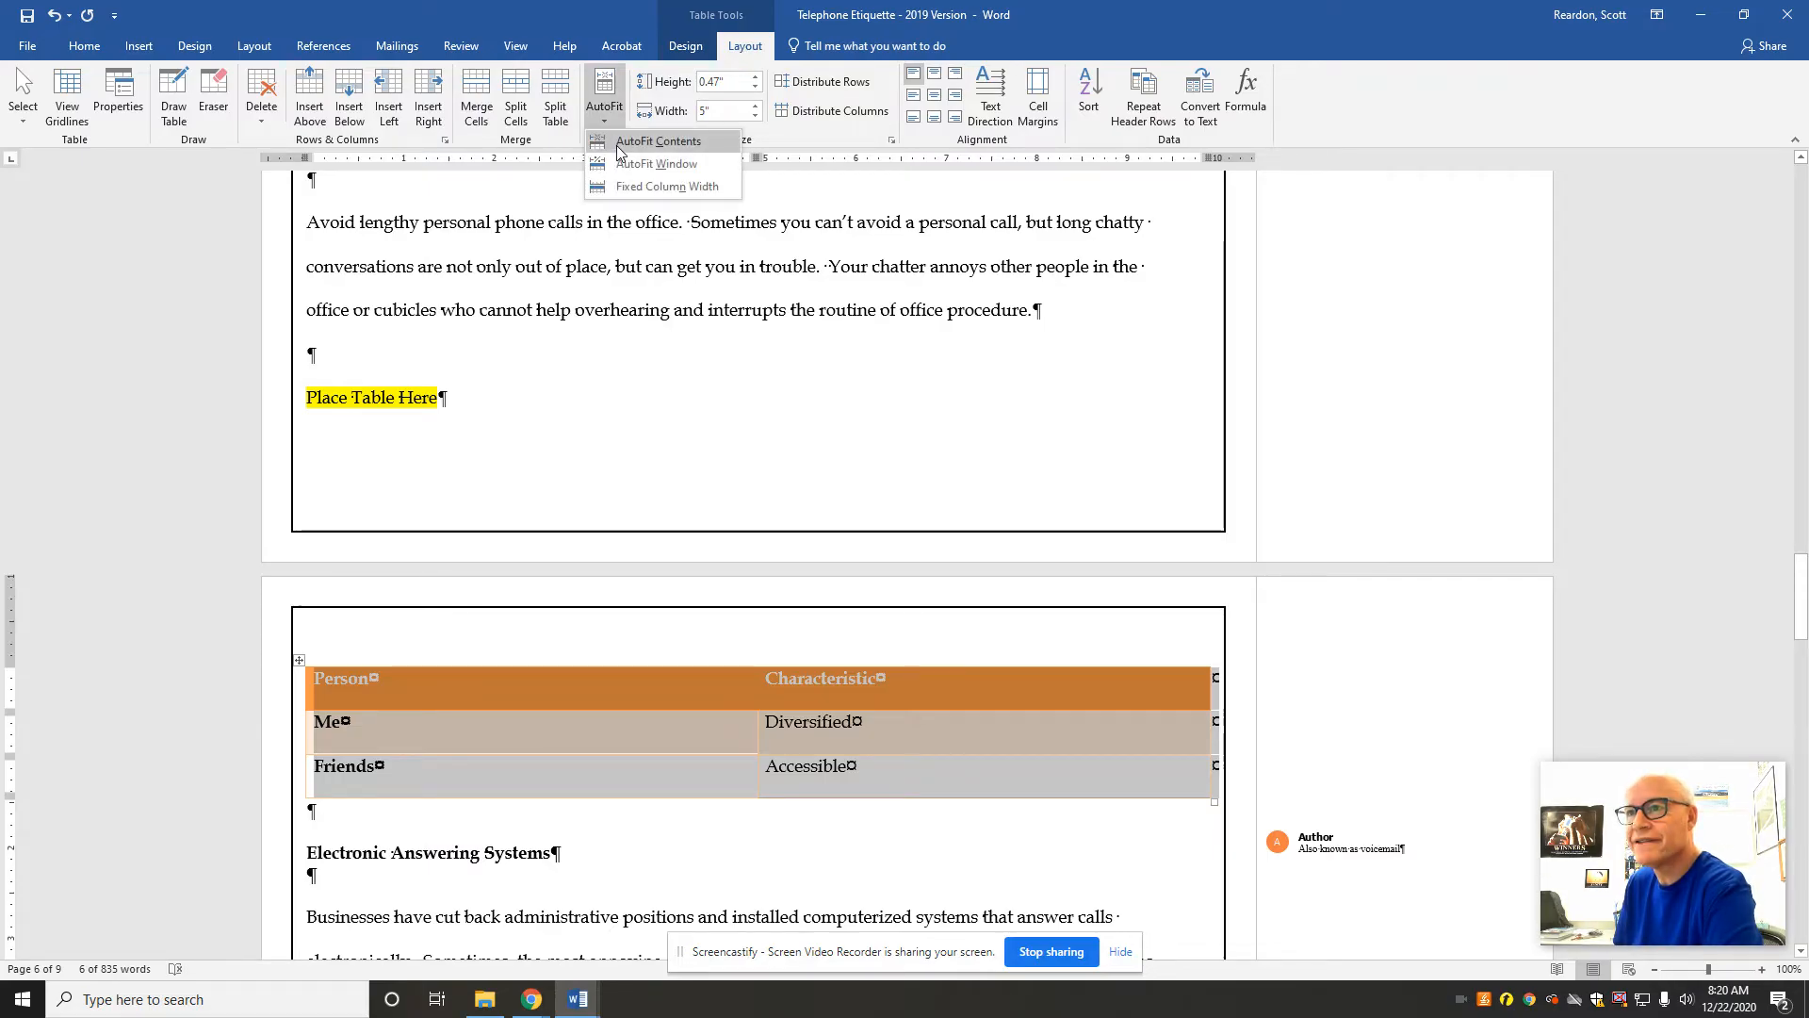
left_click(619, 146)
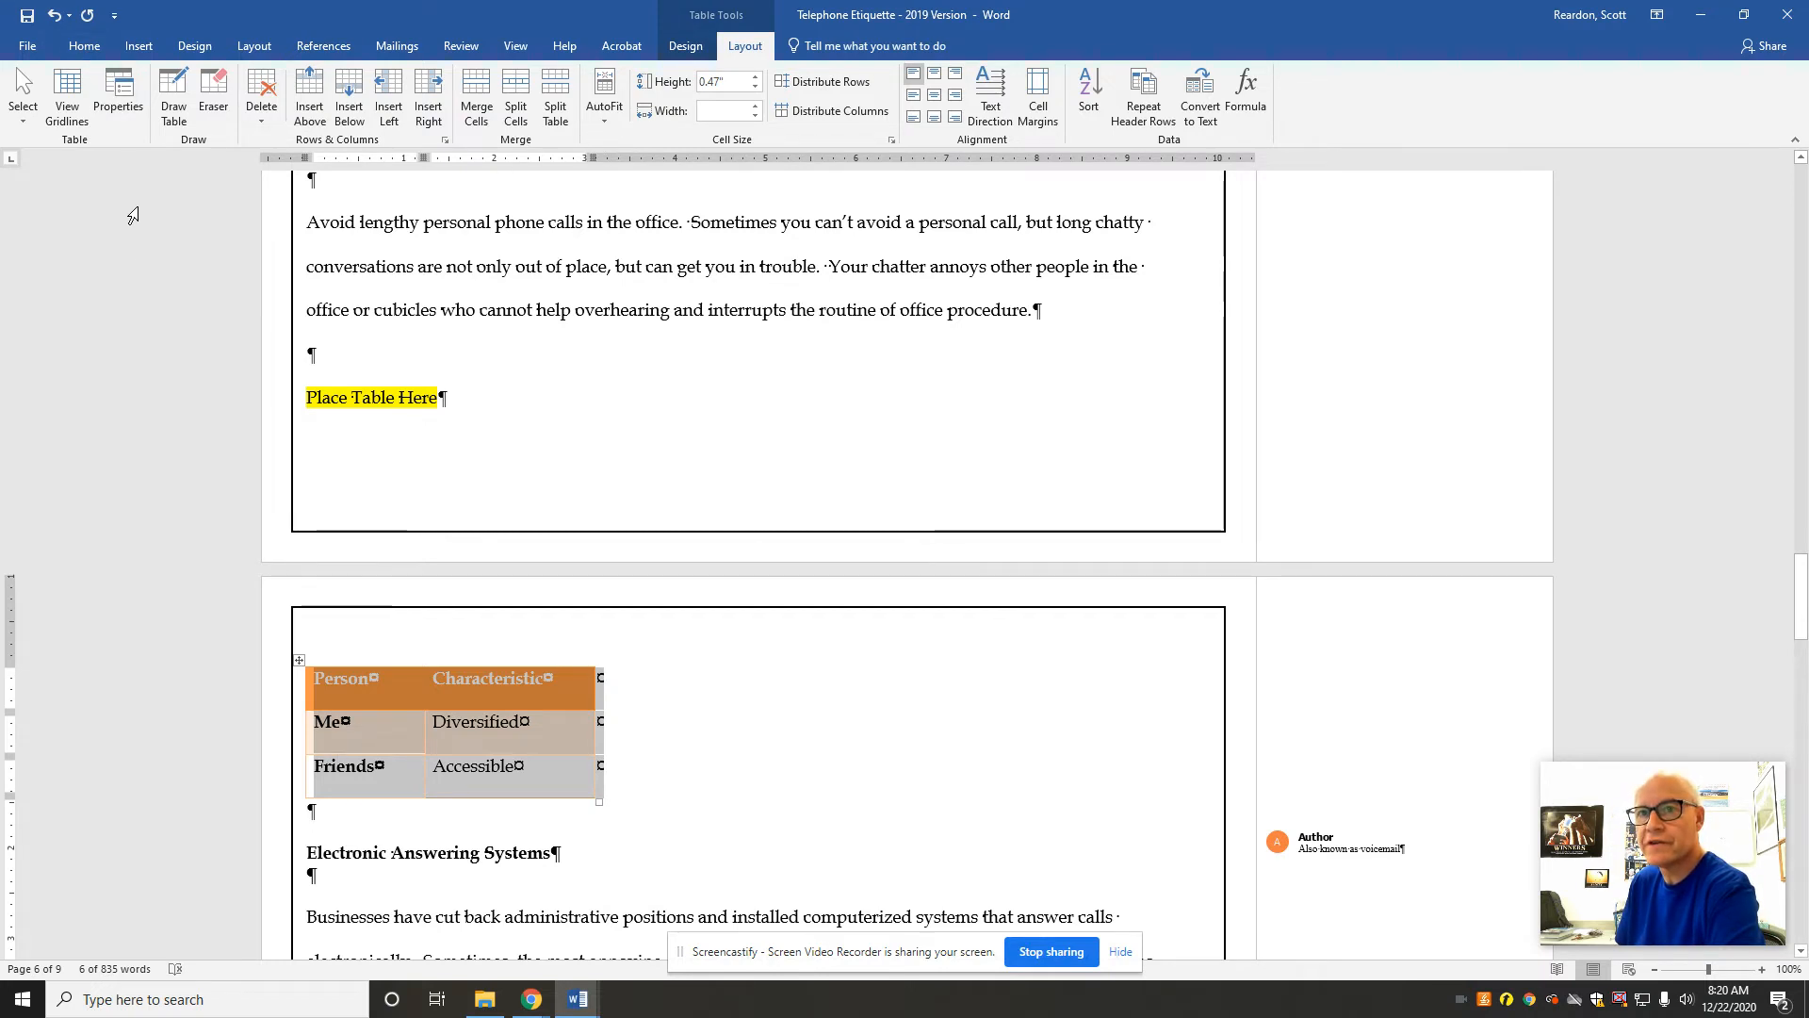
left_click(85, 47)
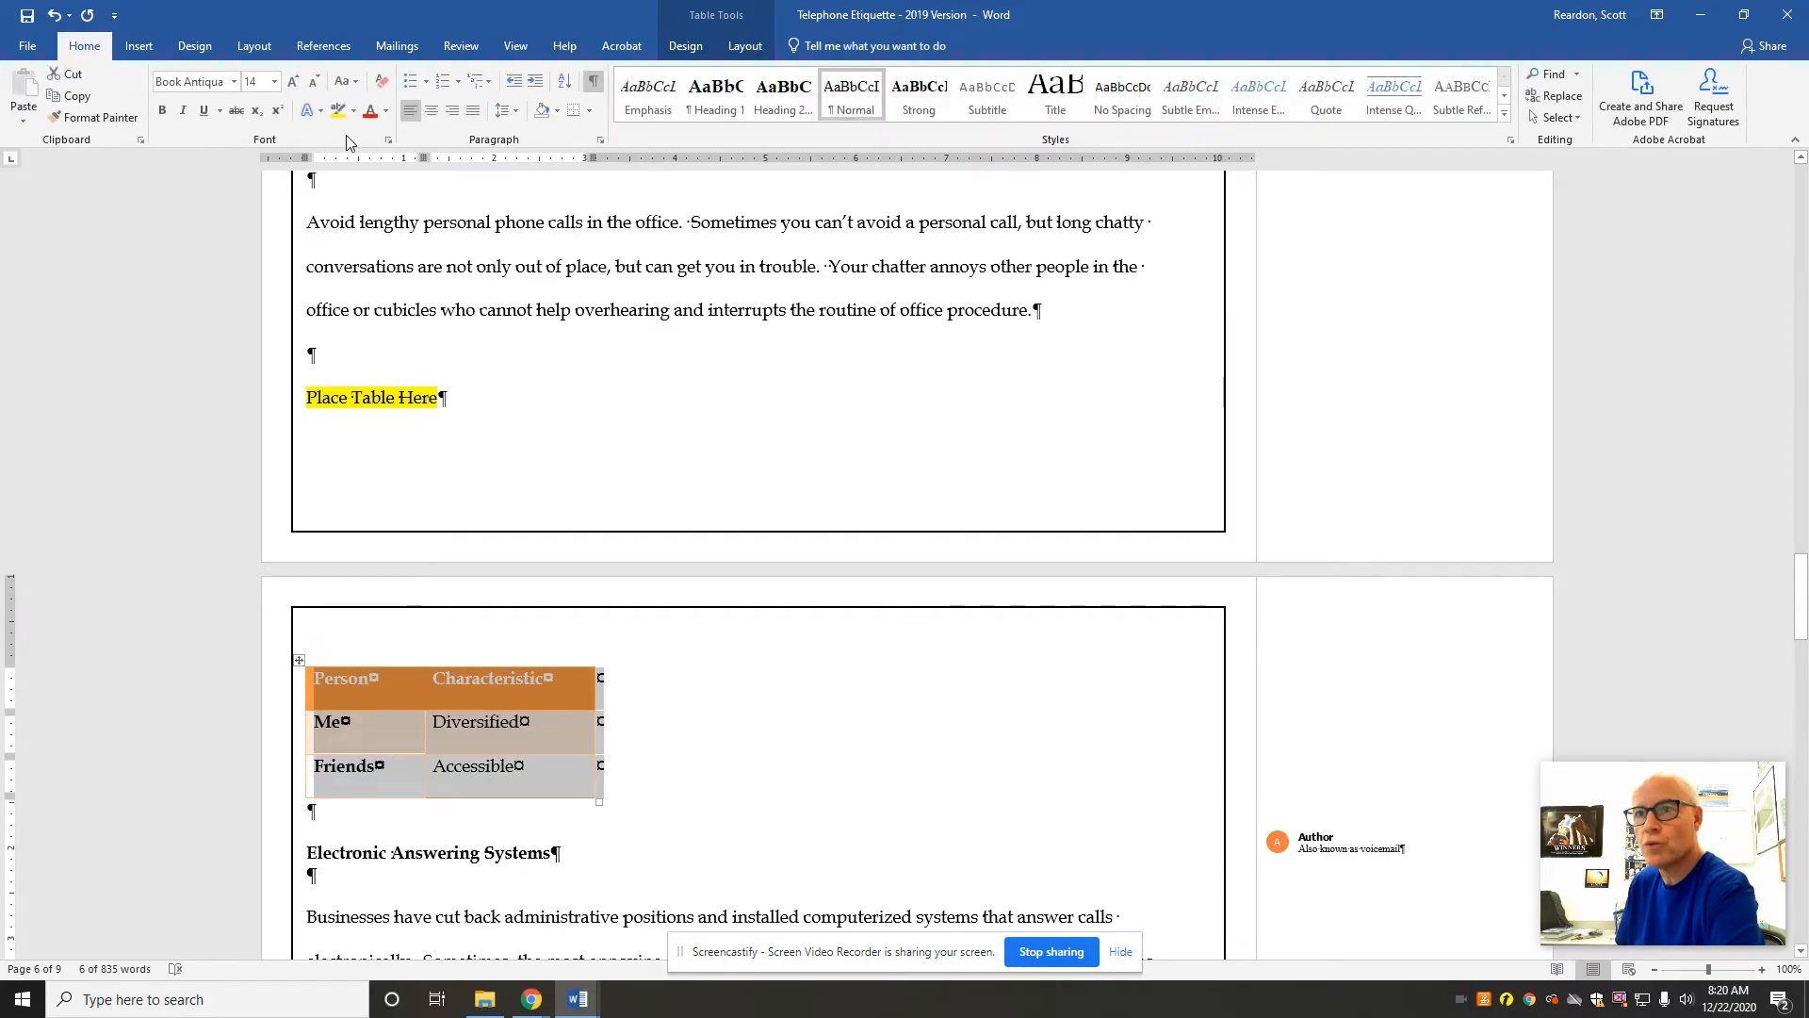
left_click(428, 111)
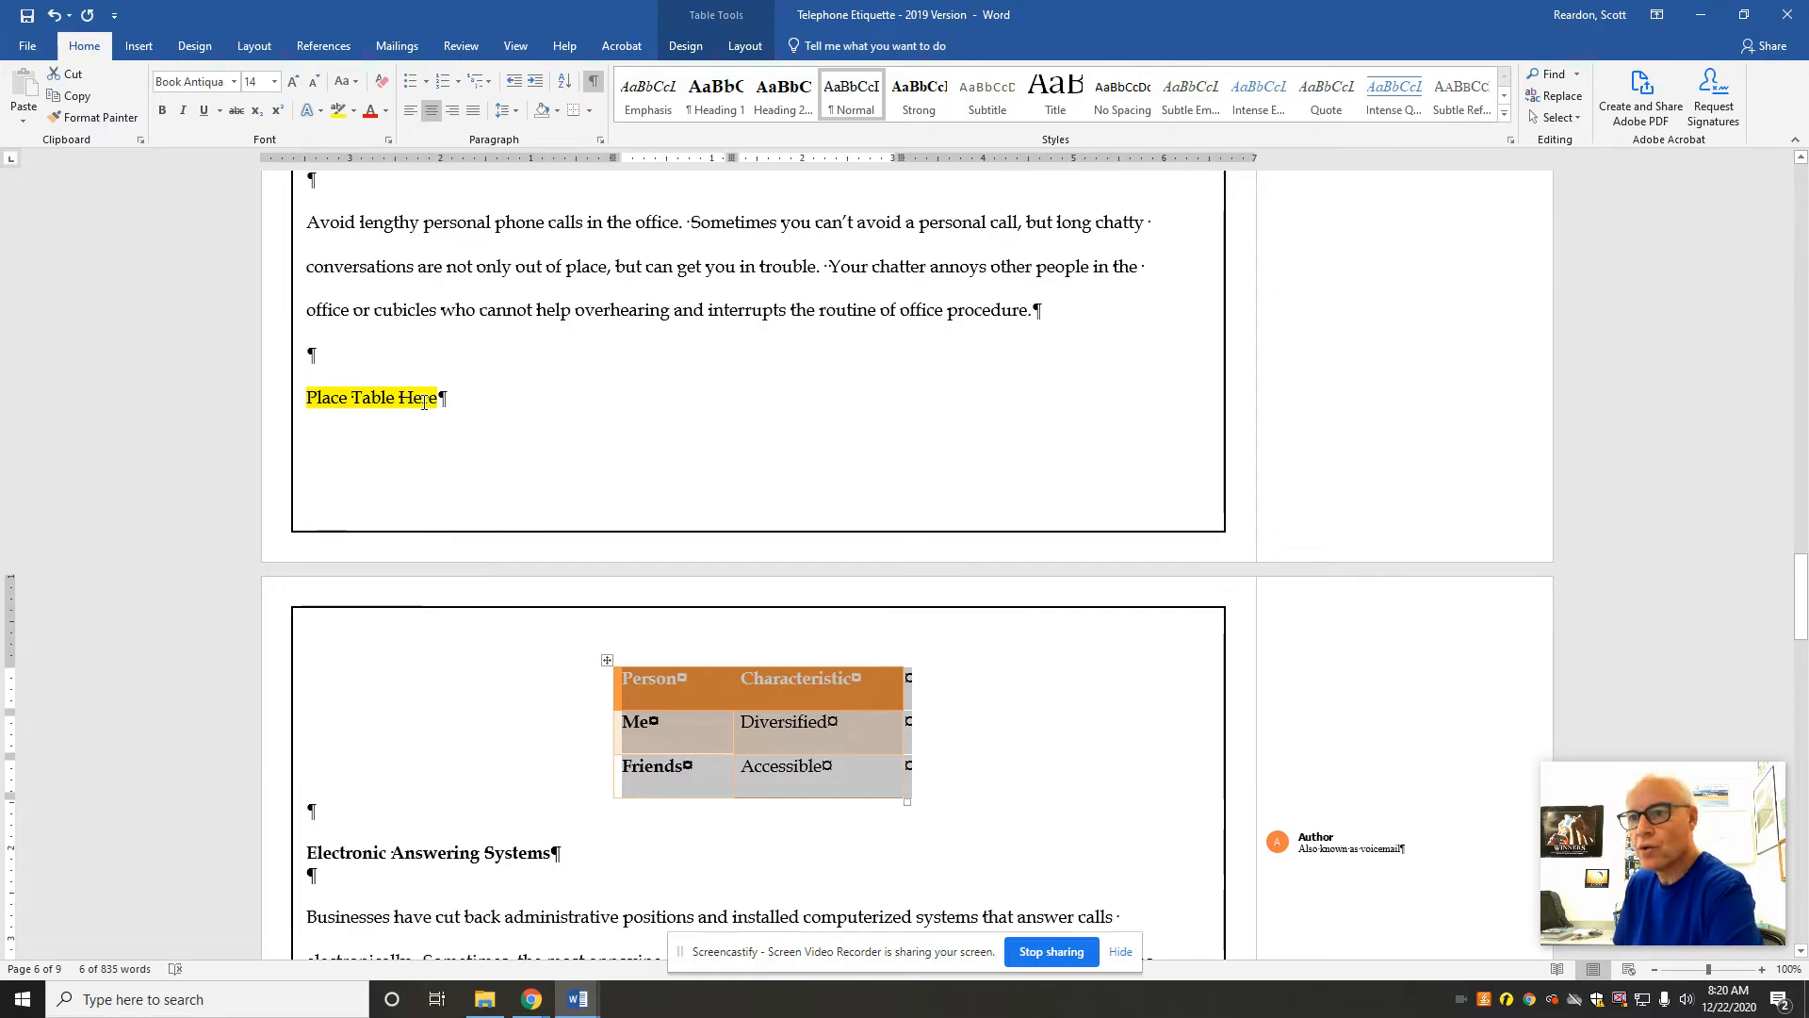
Step: Delete the highlighted Place Table Here line above the table, keeping the empty paragraph that follows it
left_click_drag(439, 394, 309, 415)
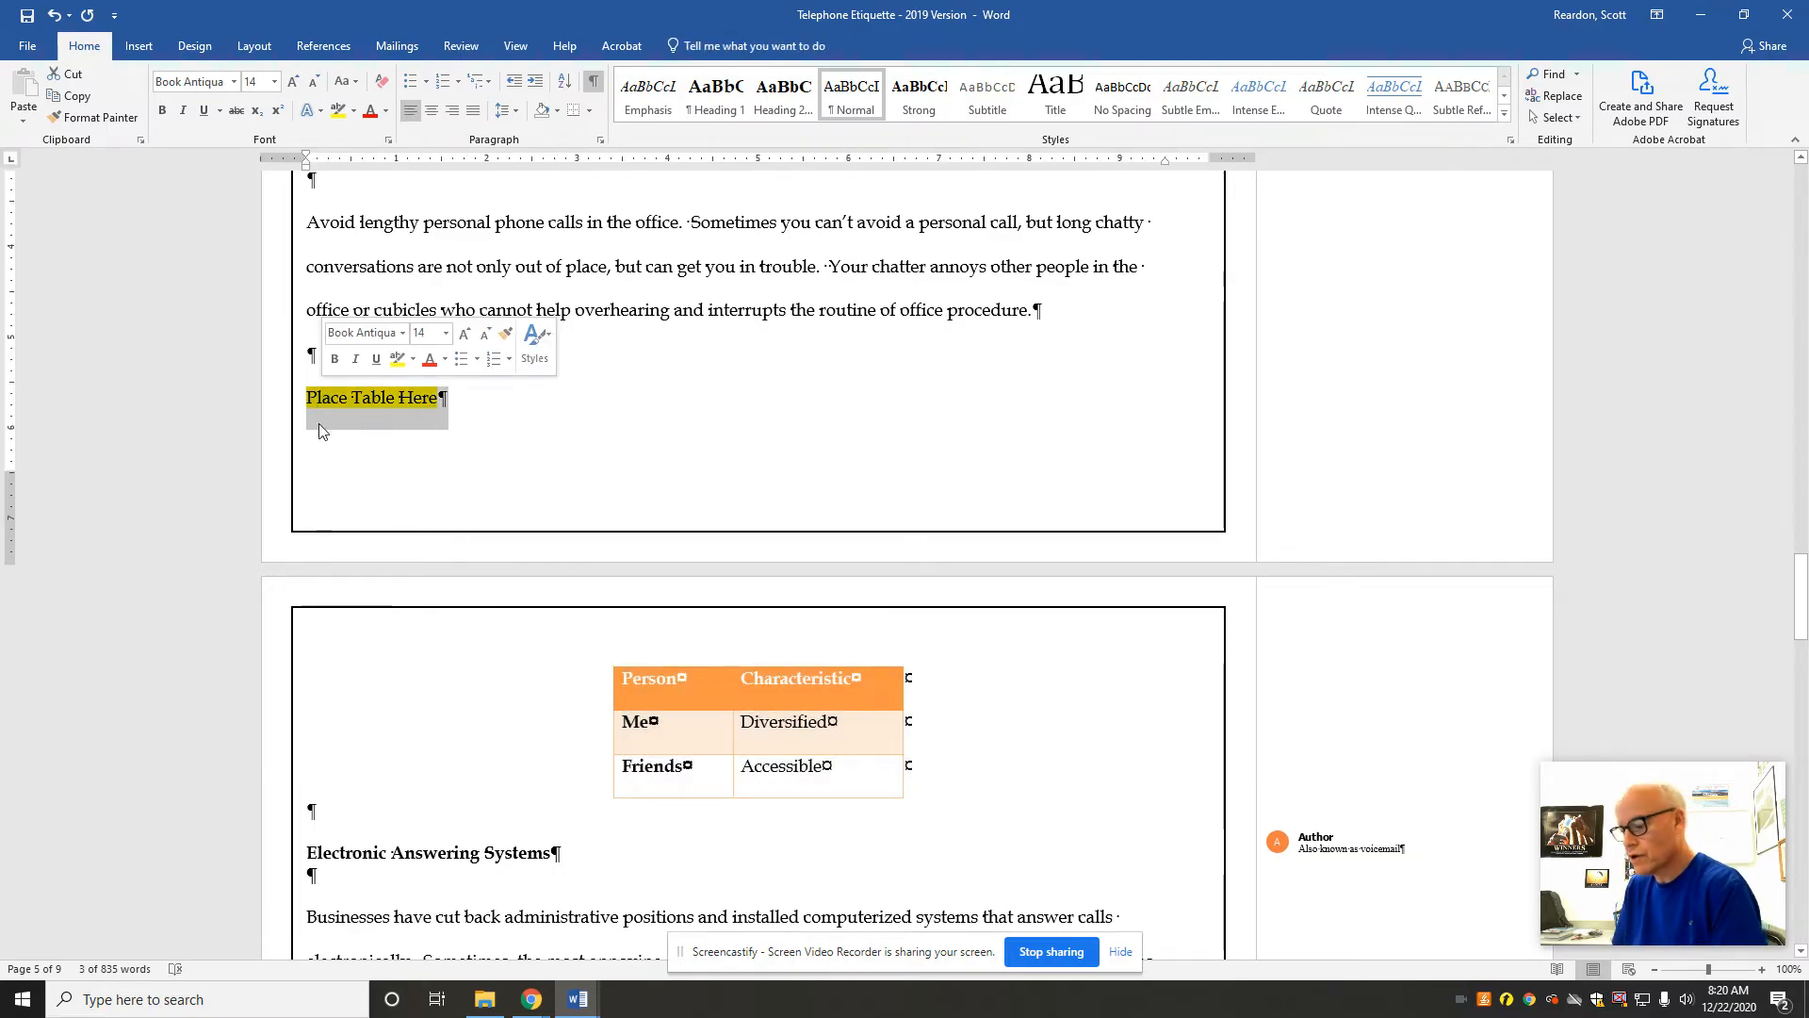
key("Delete")
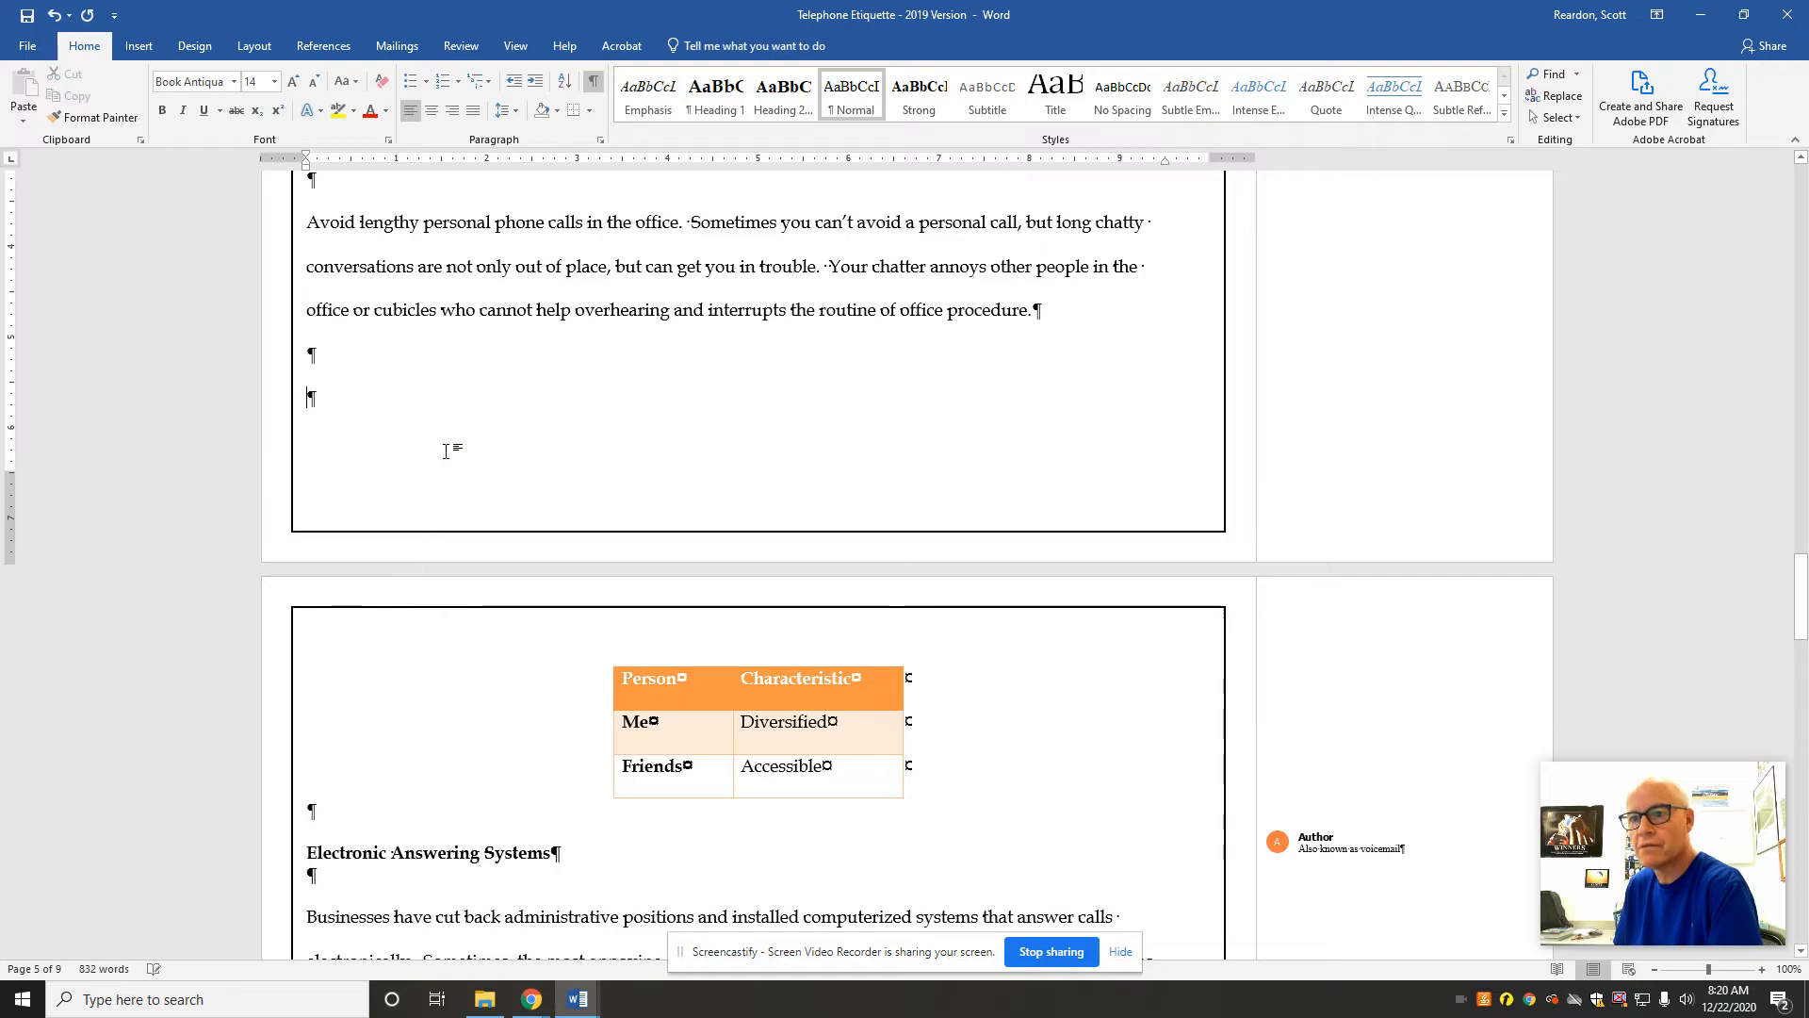
key("Delete")
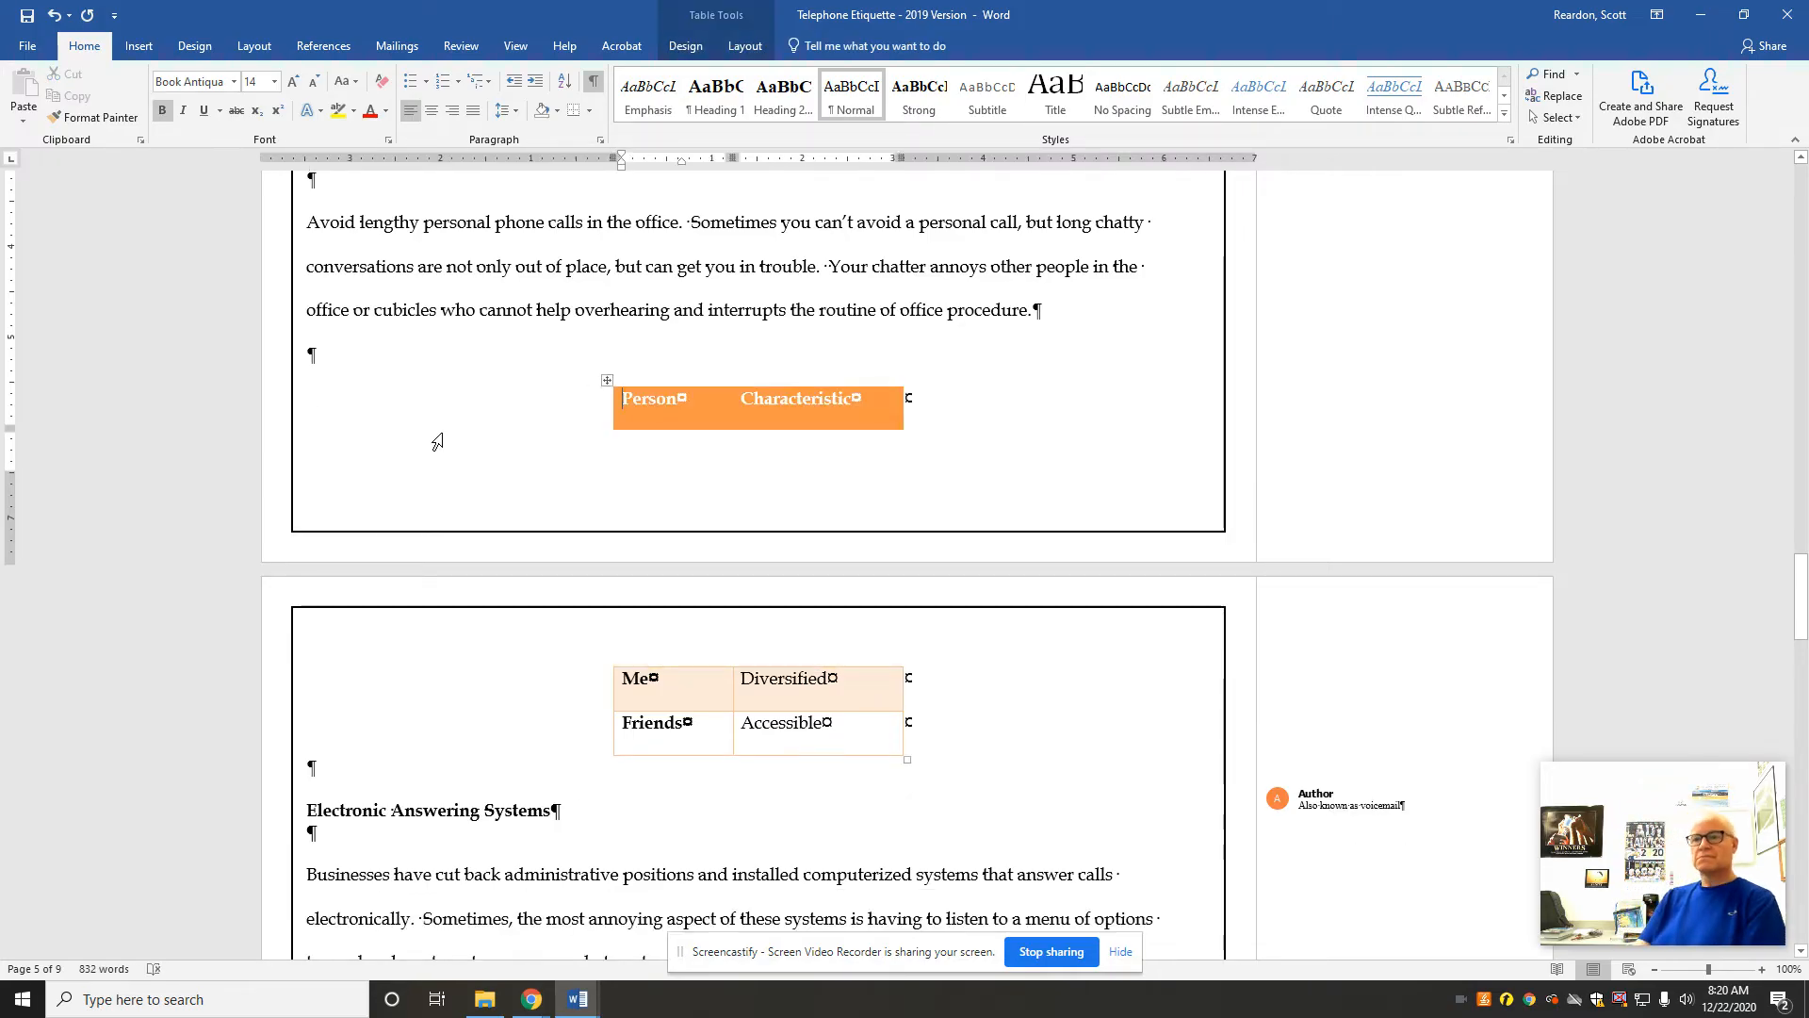
left_click(53, 15)
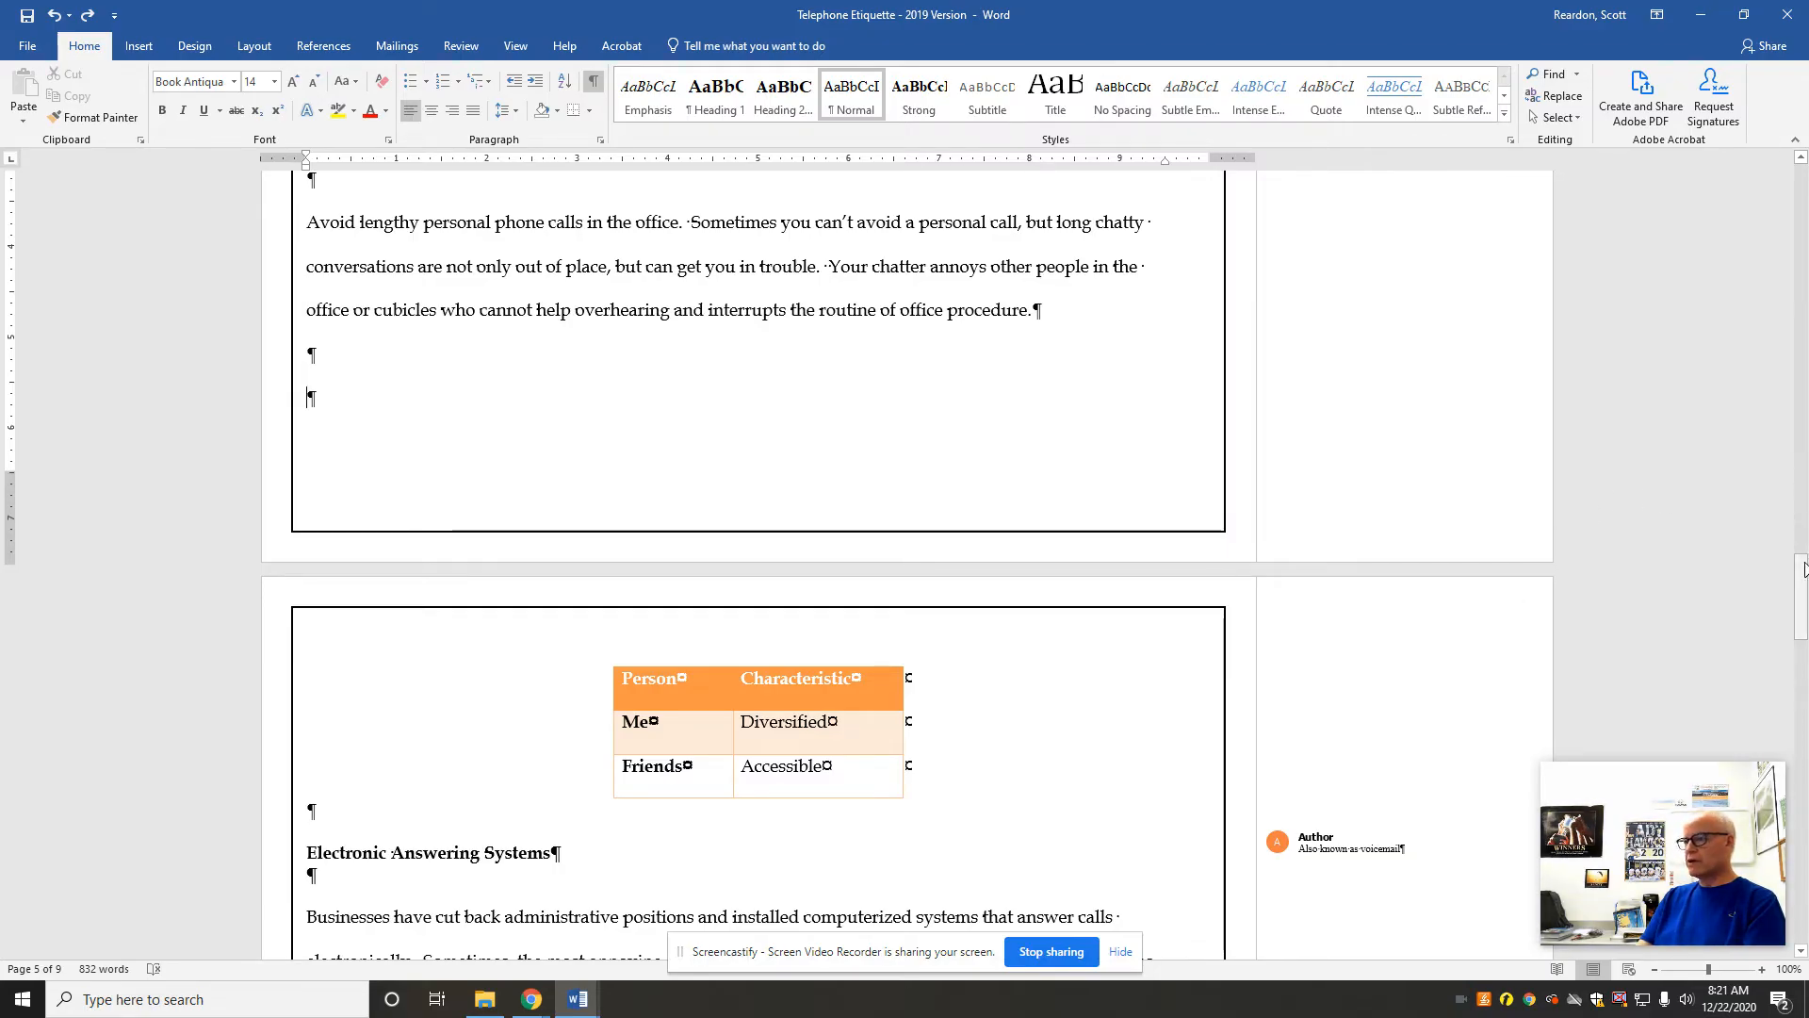
Step: Restart the numbered list under Common Telephone Etiquette Errors as a new list with its starting value set to 1
left_click_drag(1801, 608, 1802, 773)
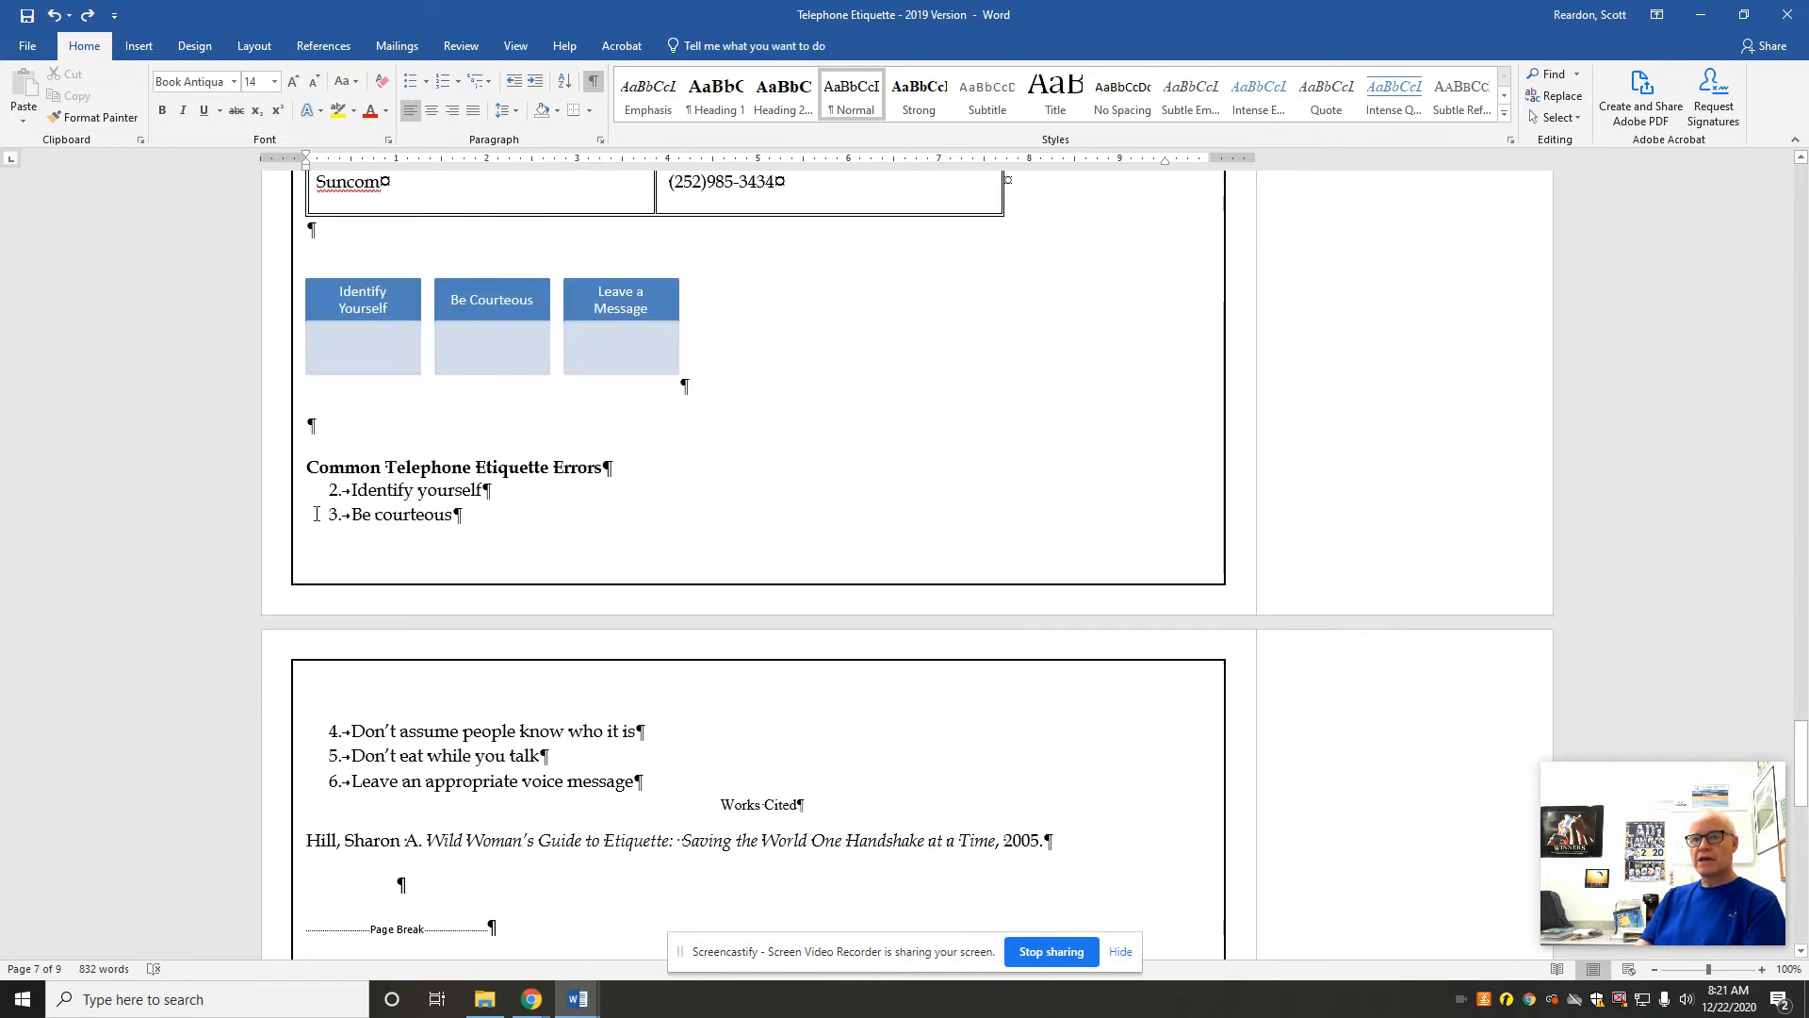
left_click(351, 489)
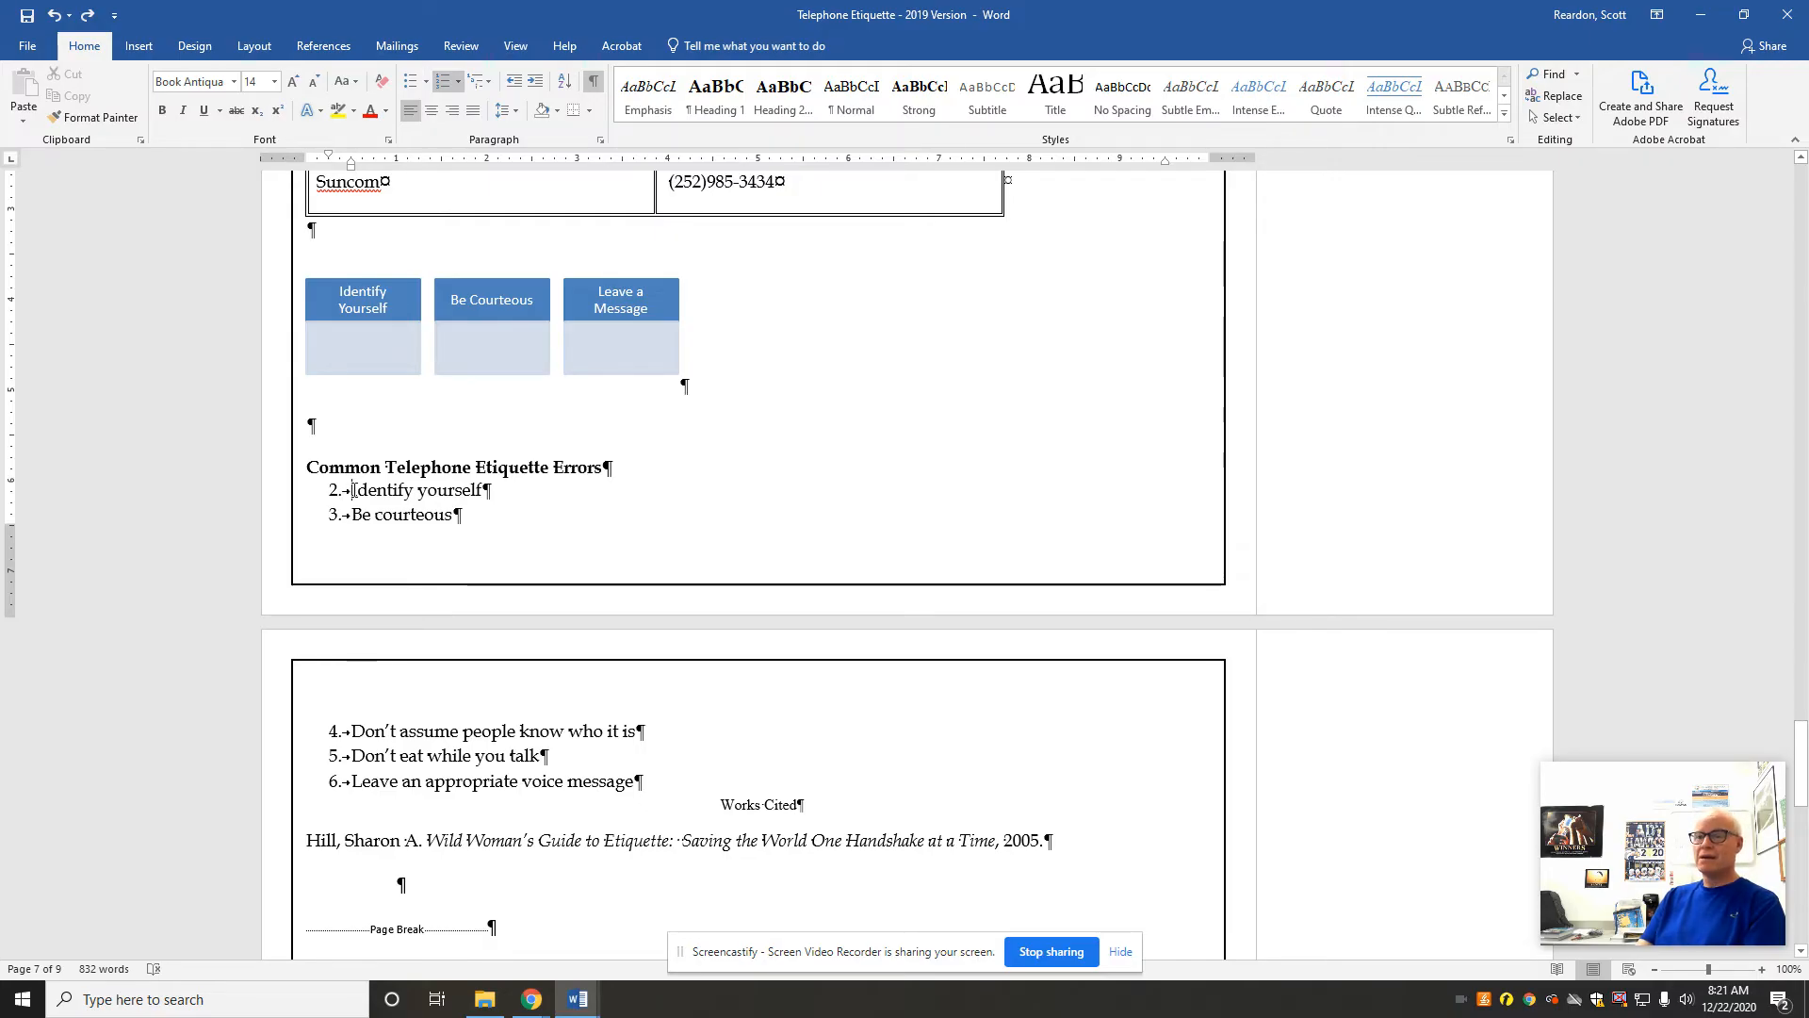
right_click(354, 489)
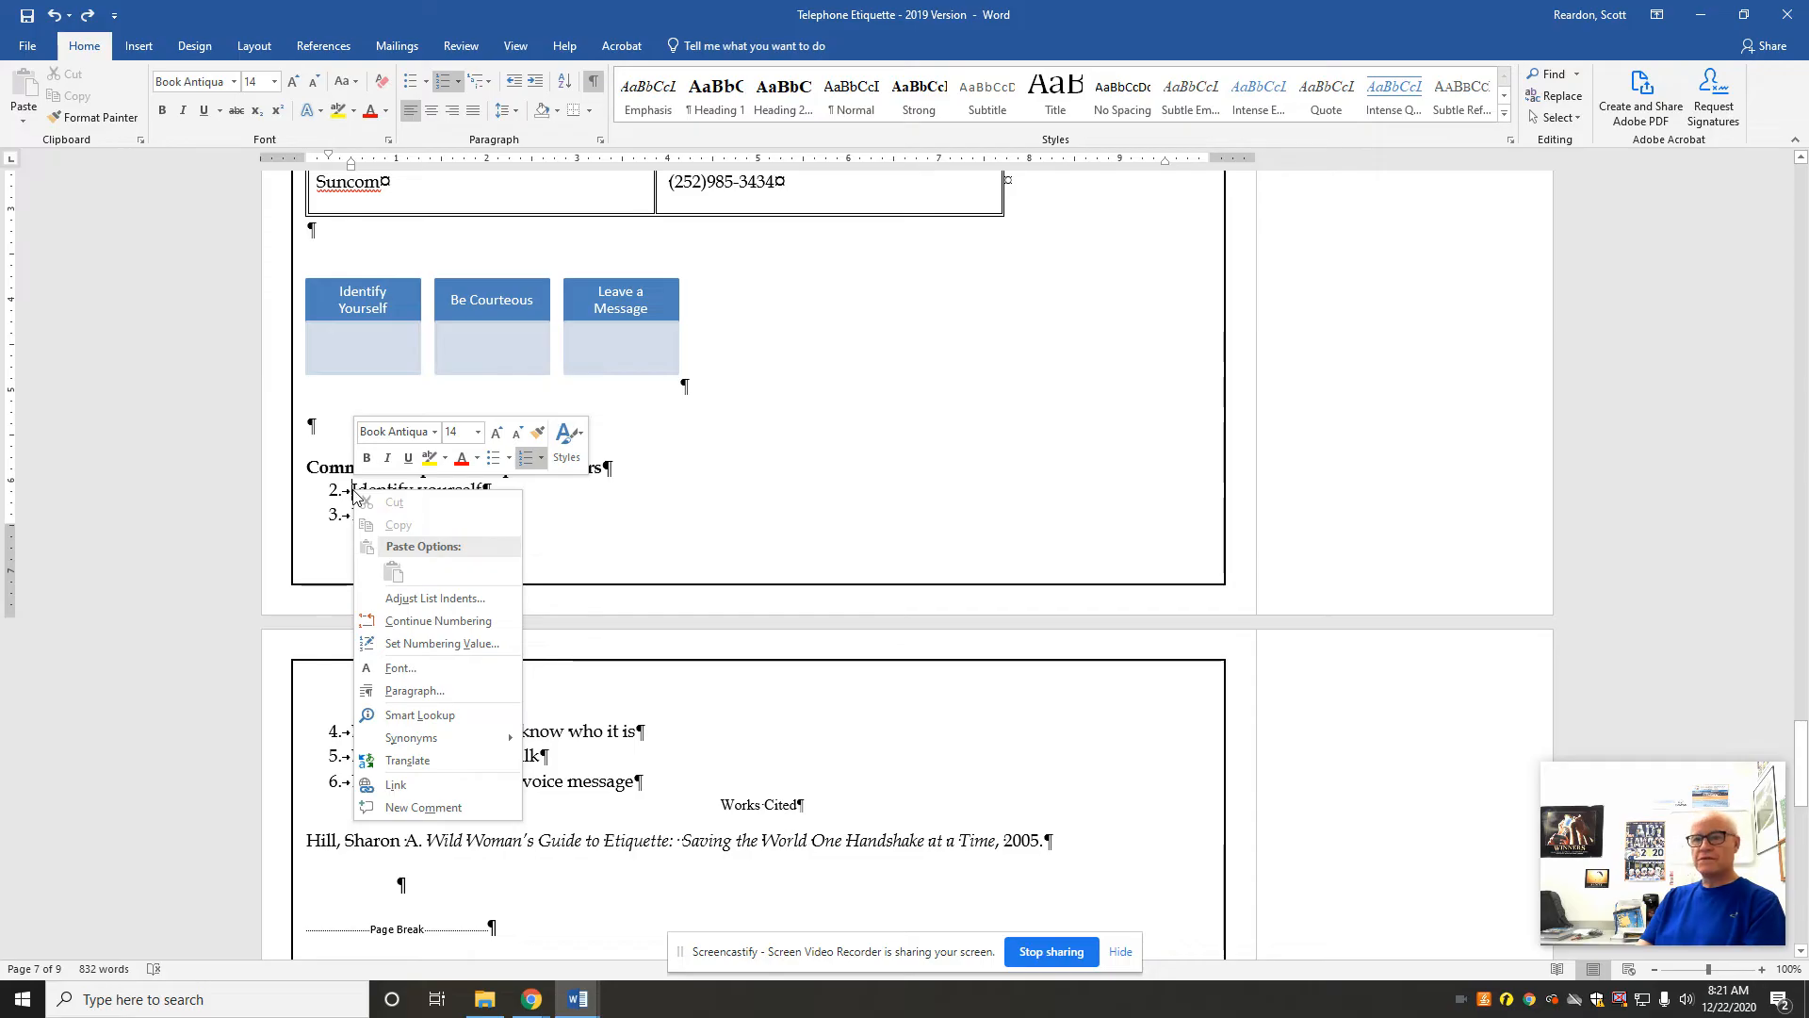
left_click(421, 645)
left_click(849, 500)
left_click(850, 503)
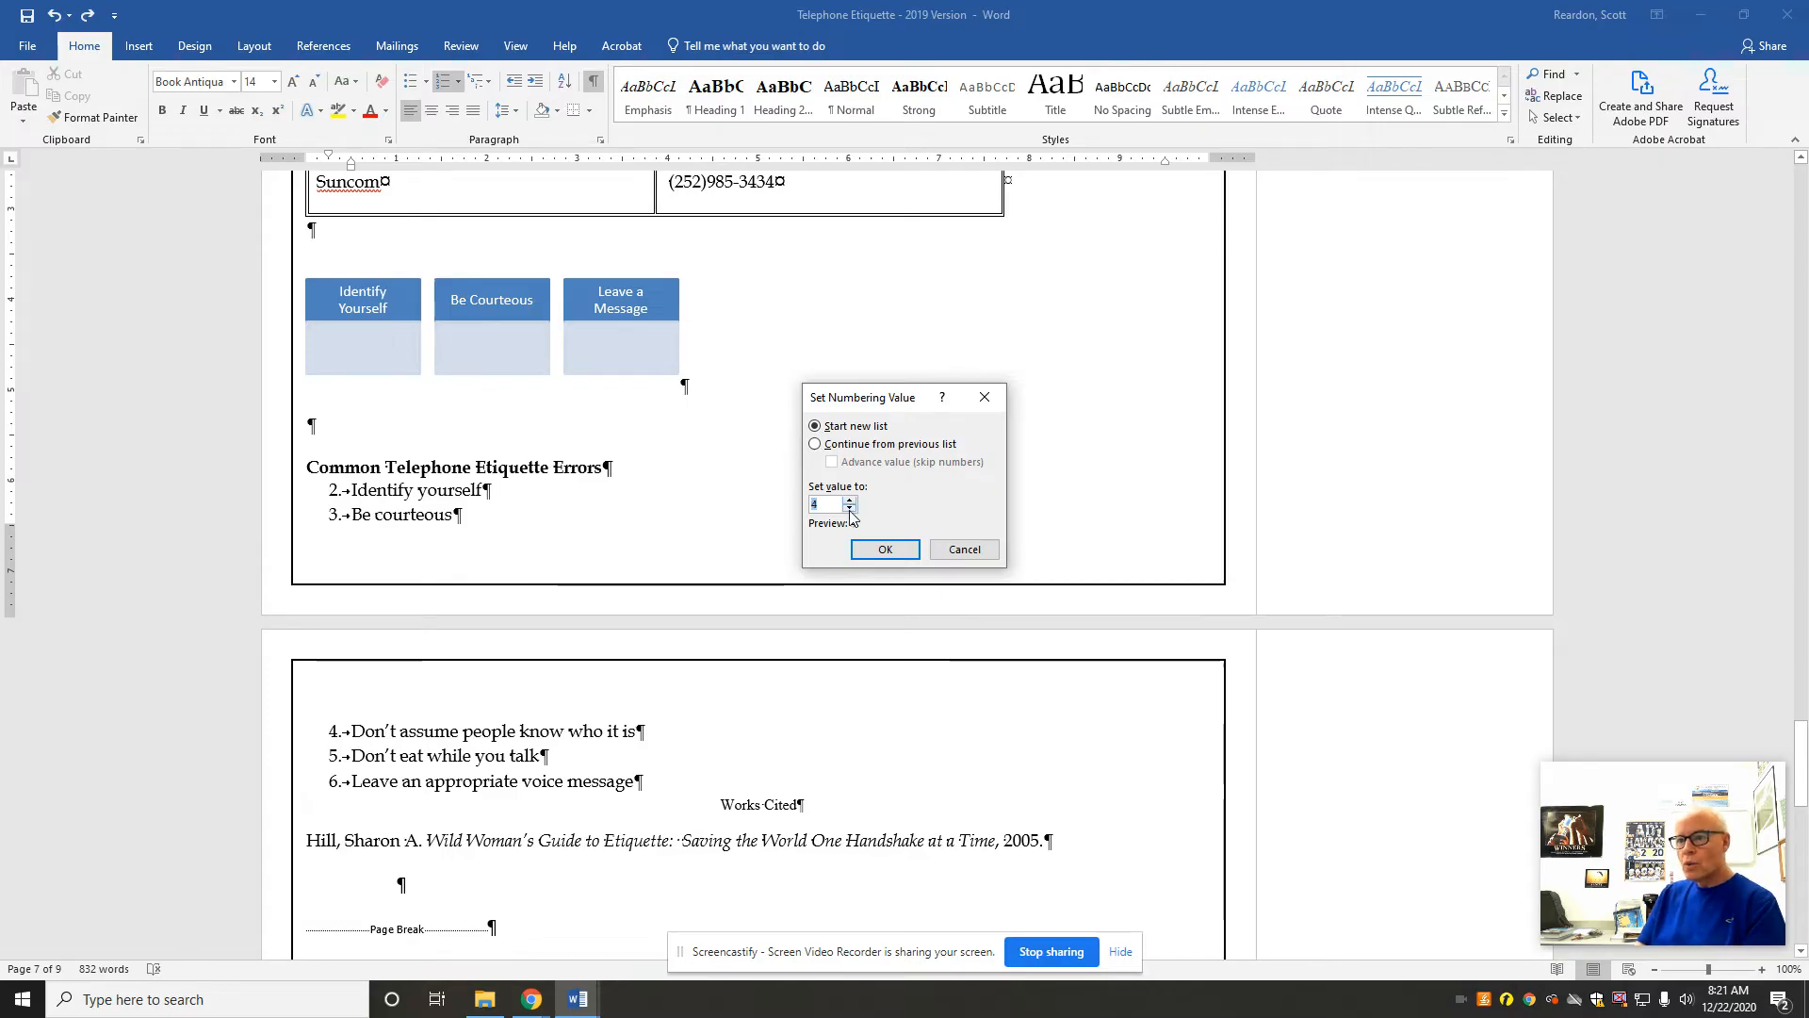
left_click(850, 509)
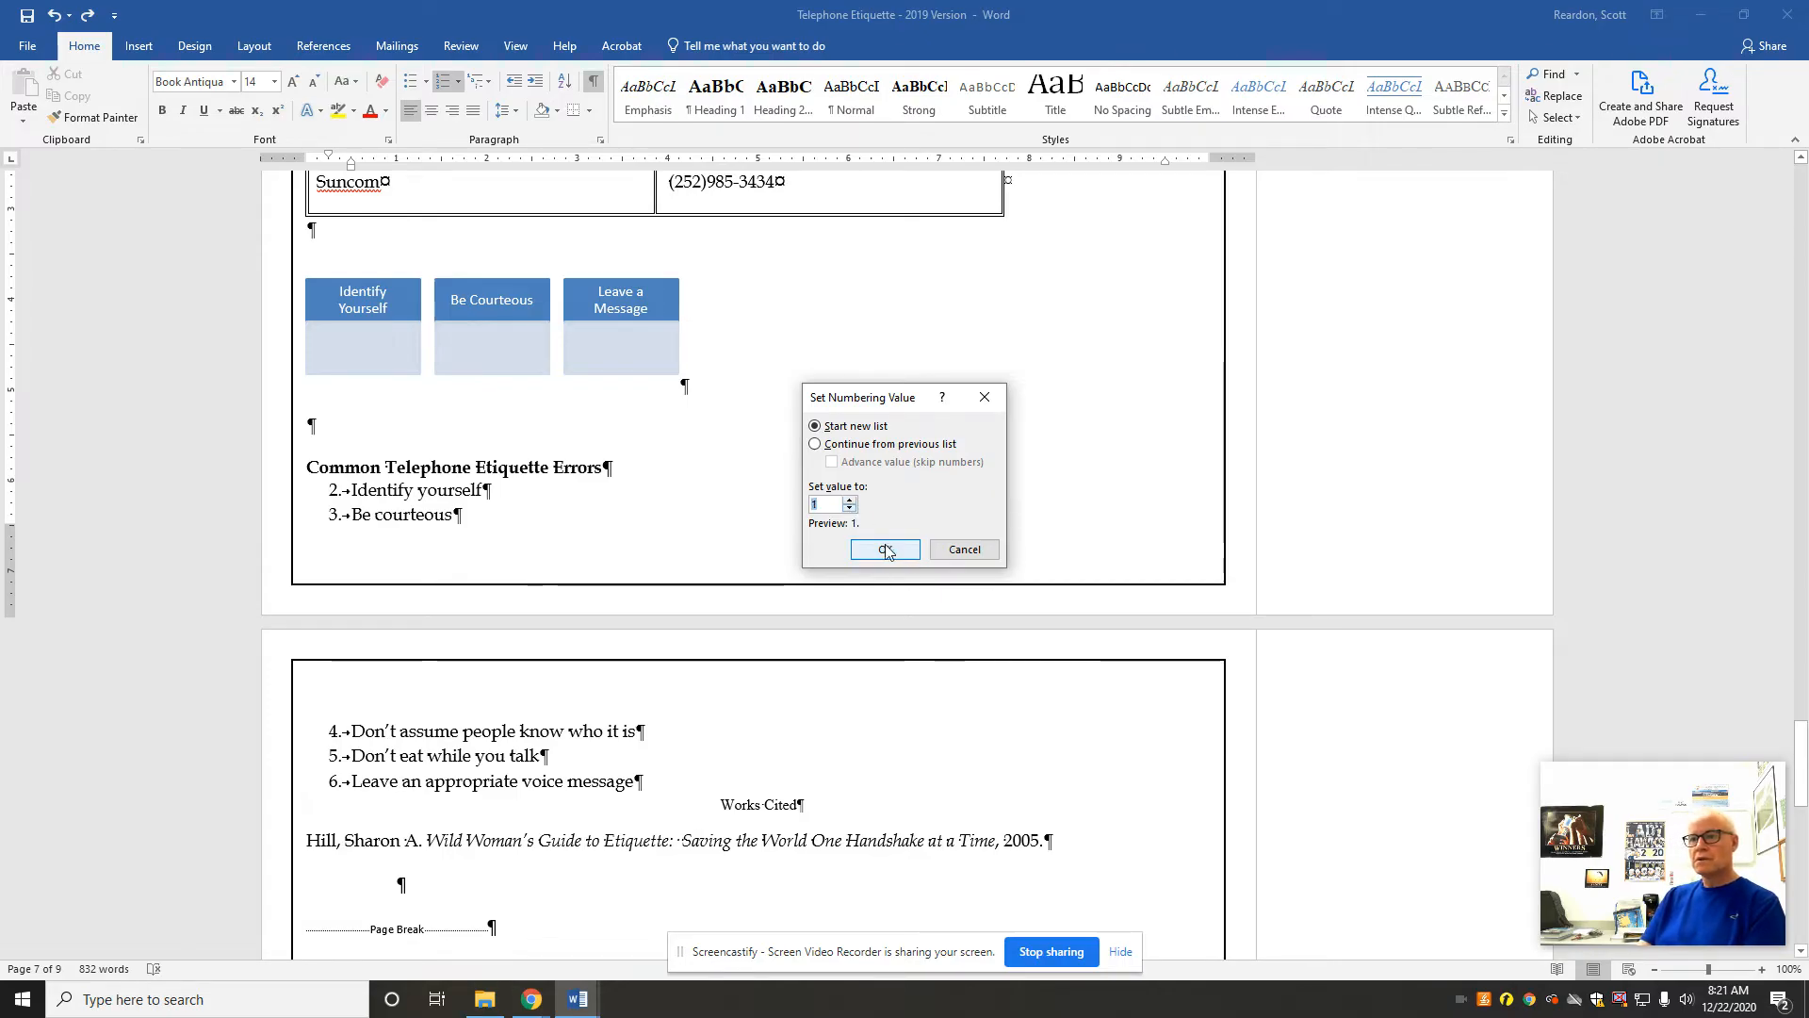
left_click(886, 551)
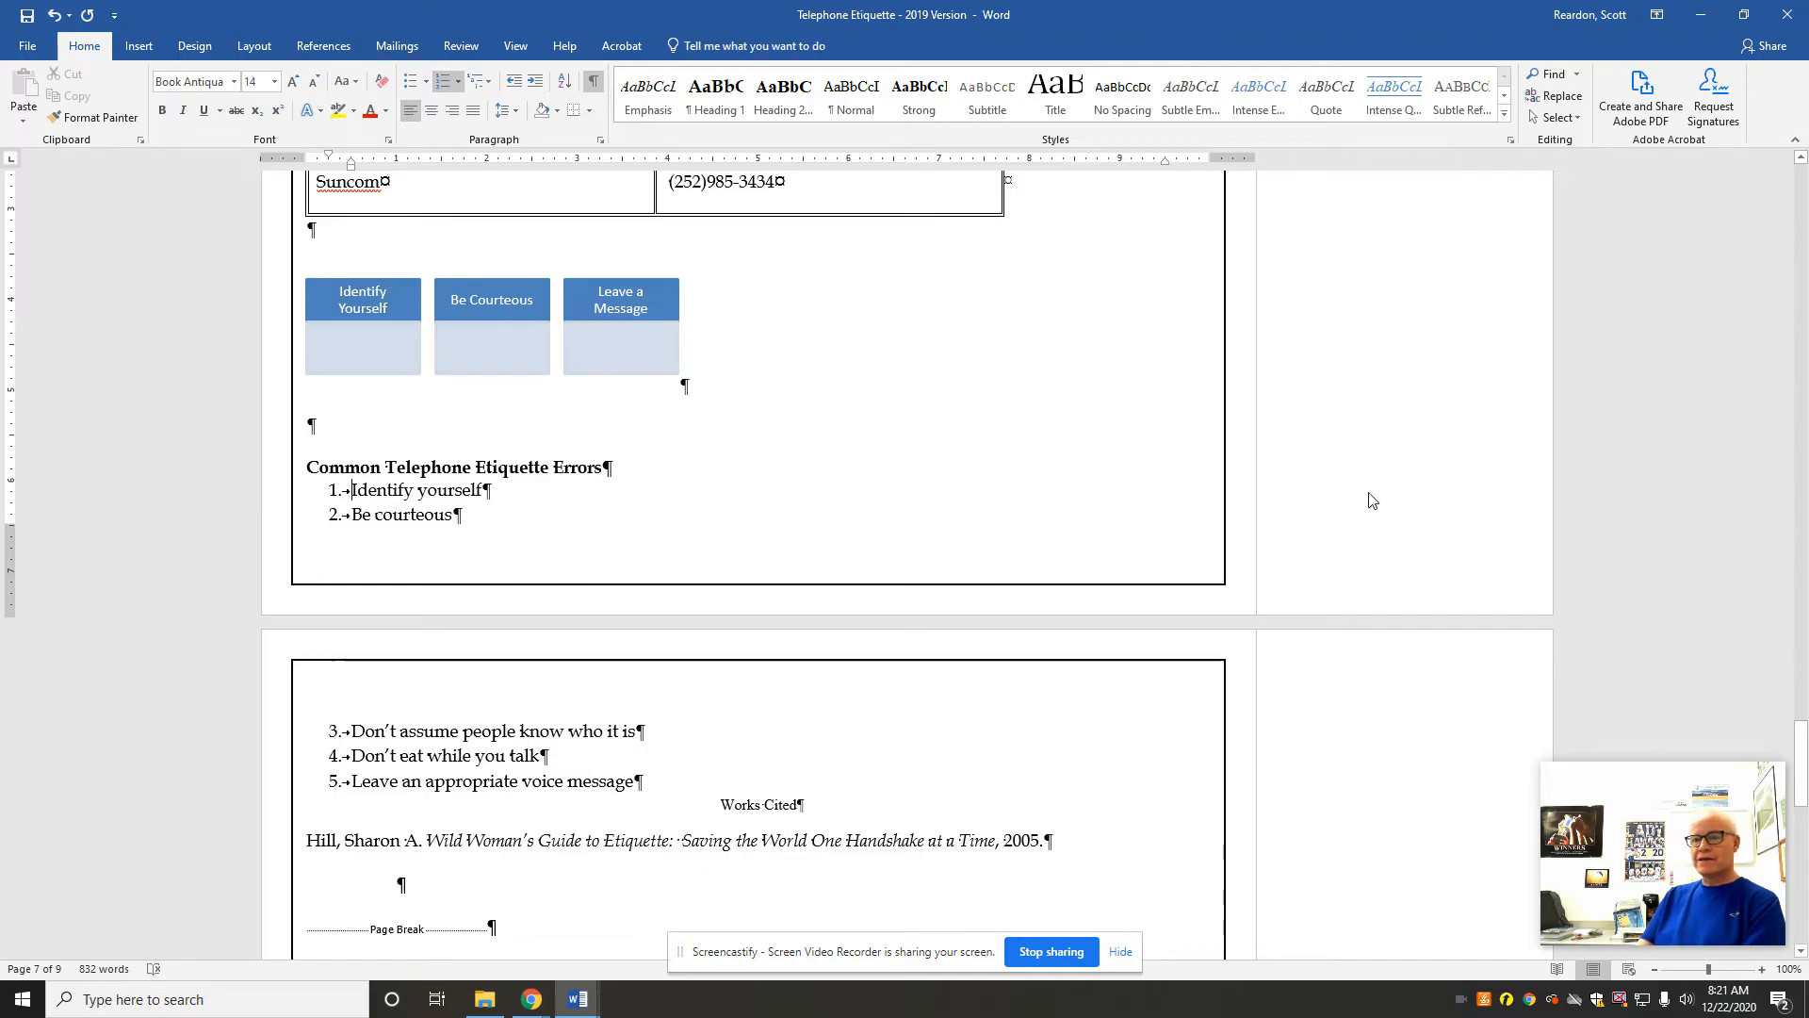
Step: Add an unnumbered empty paragraph after the last list item and insert a 1 by 1 inch Wave shape there
left_click(644, 785)
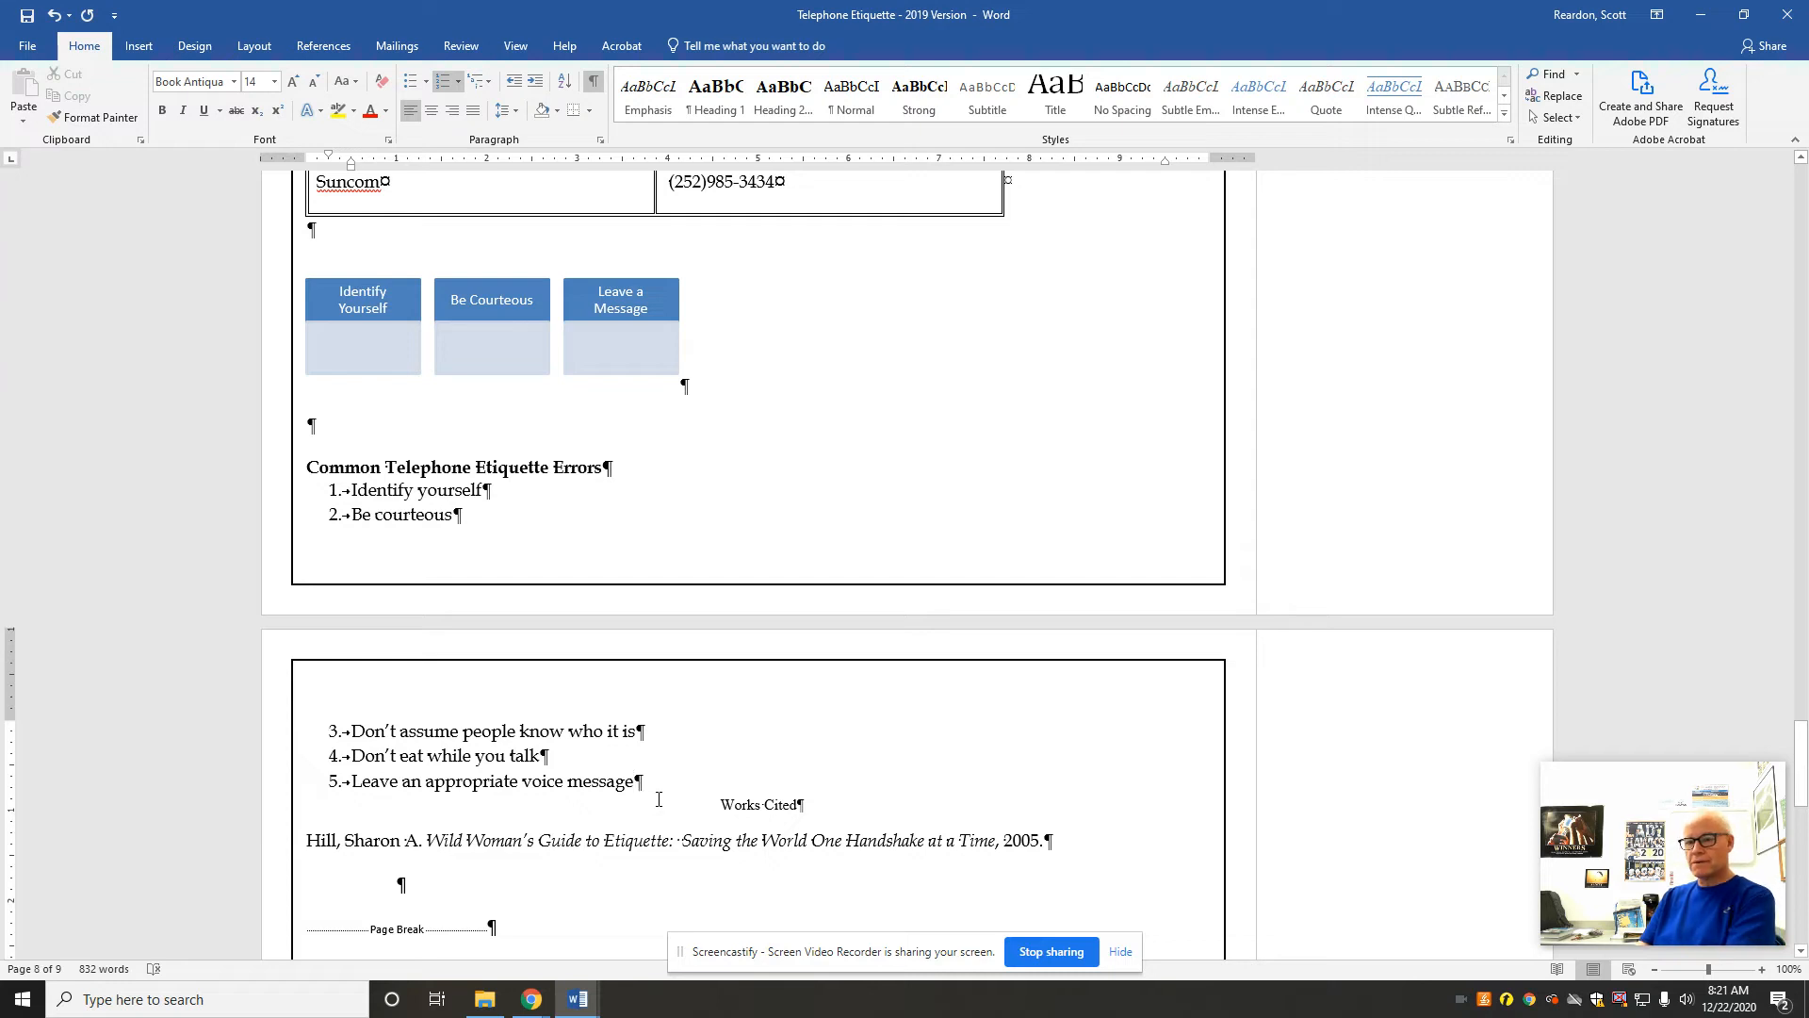
key("Return")
key("Return")
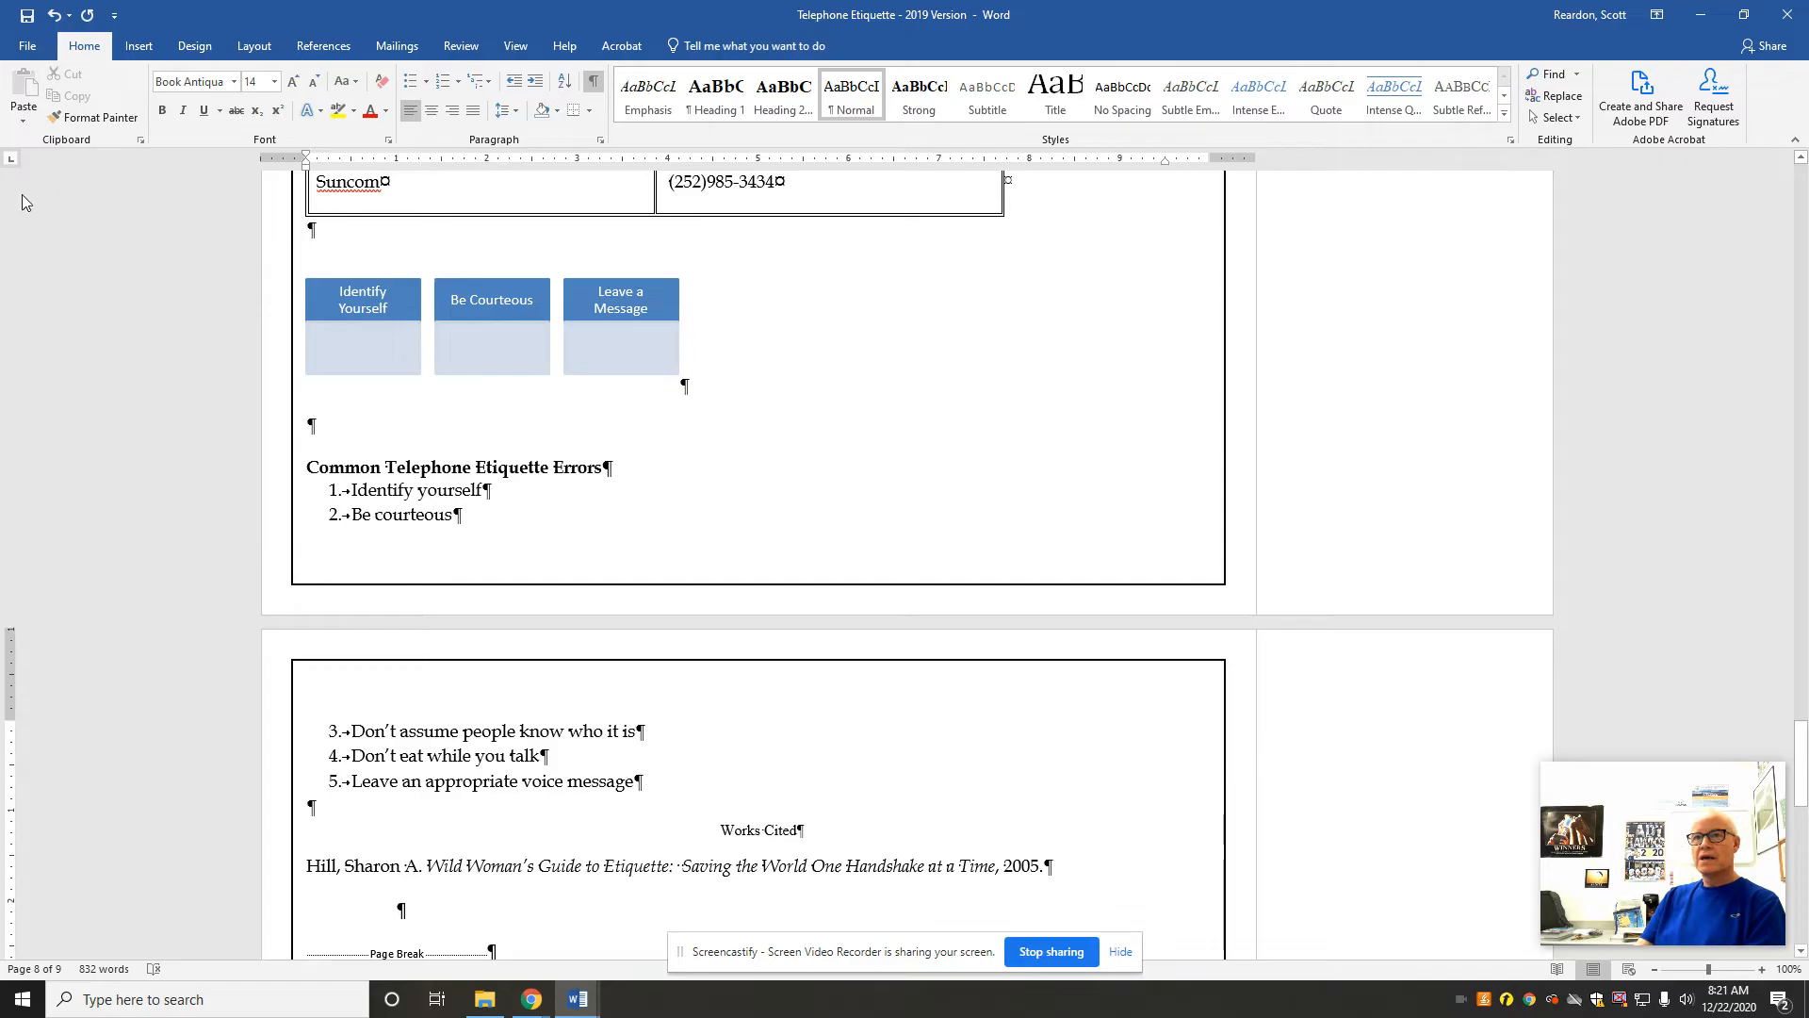
left_click(138, 49)
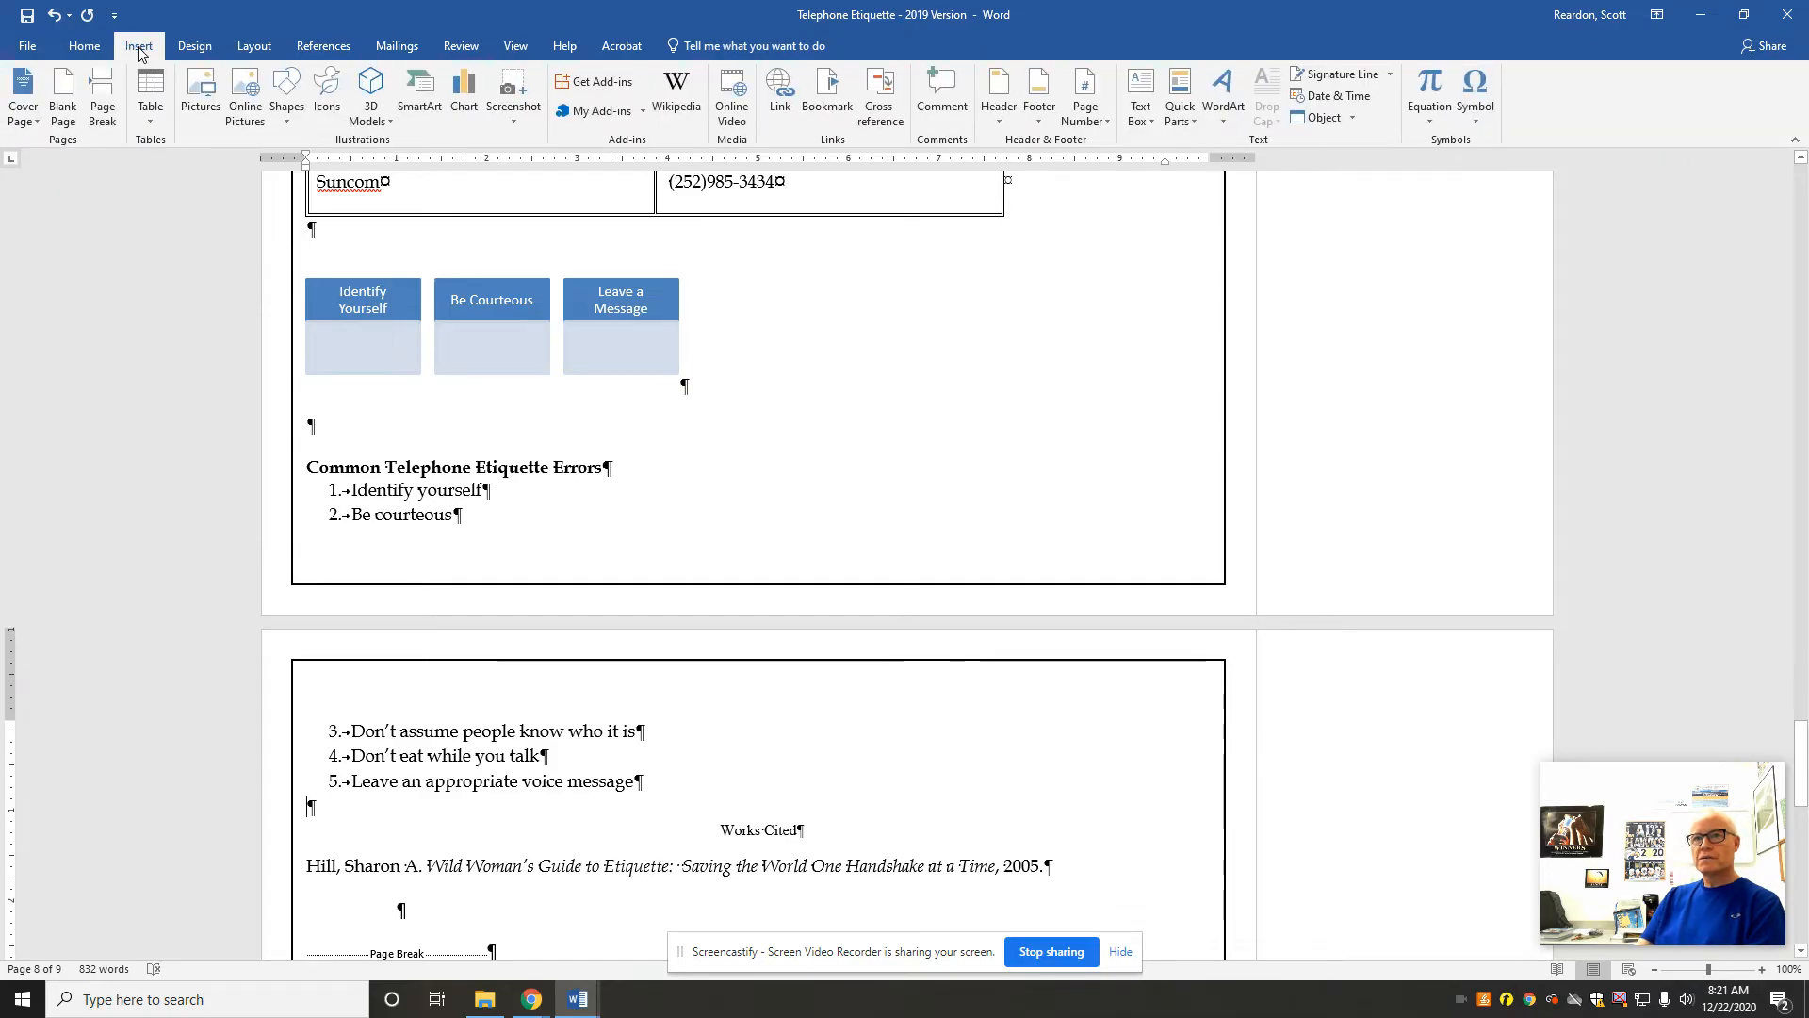
left_click(285, 118)
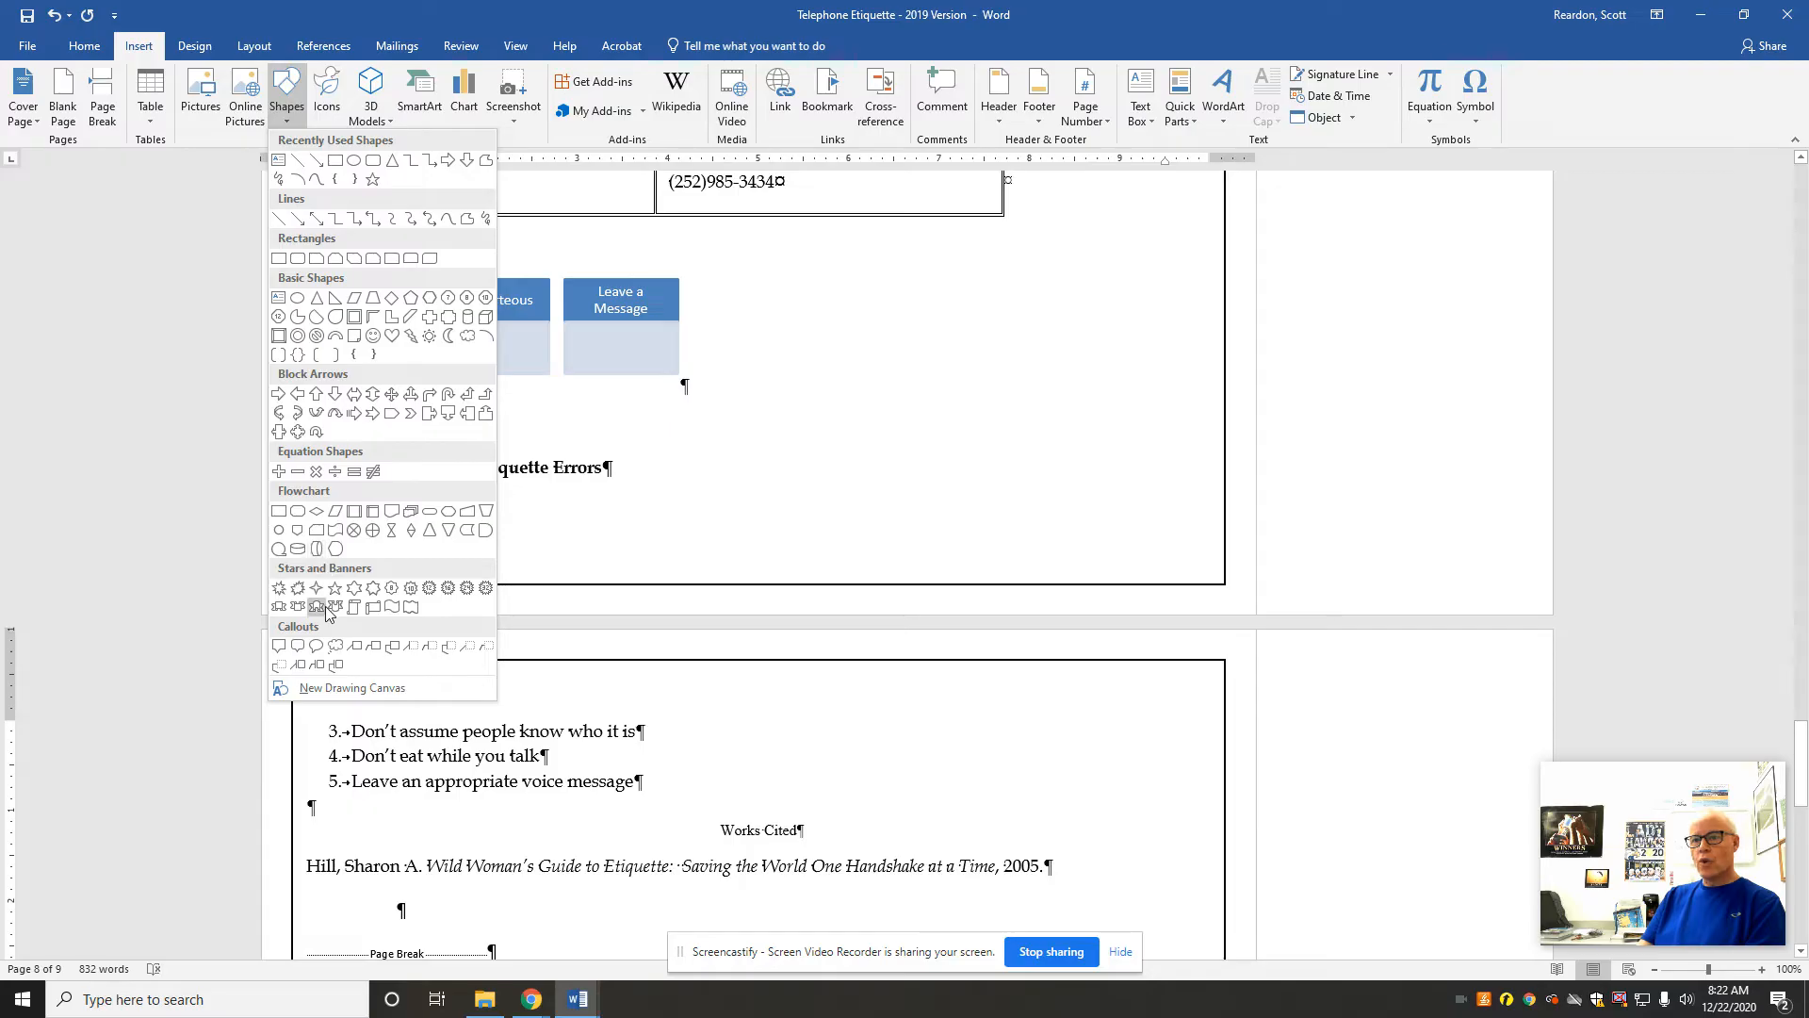
left_click(393, 610)
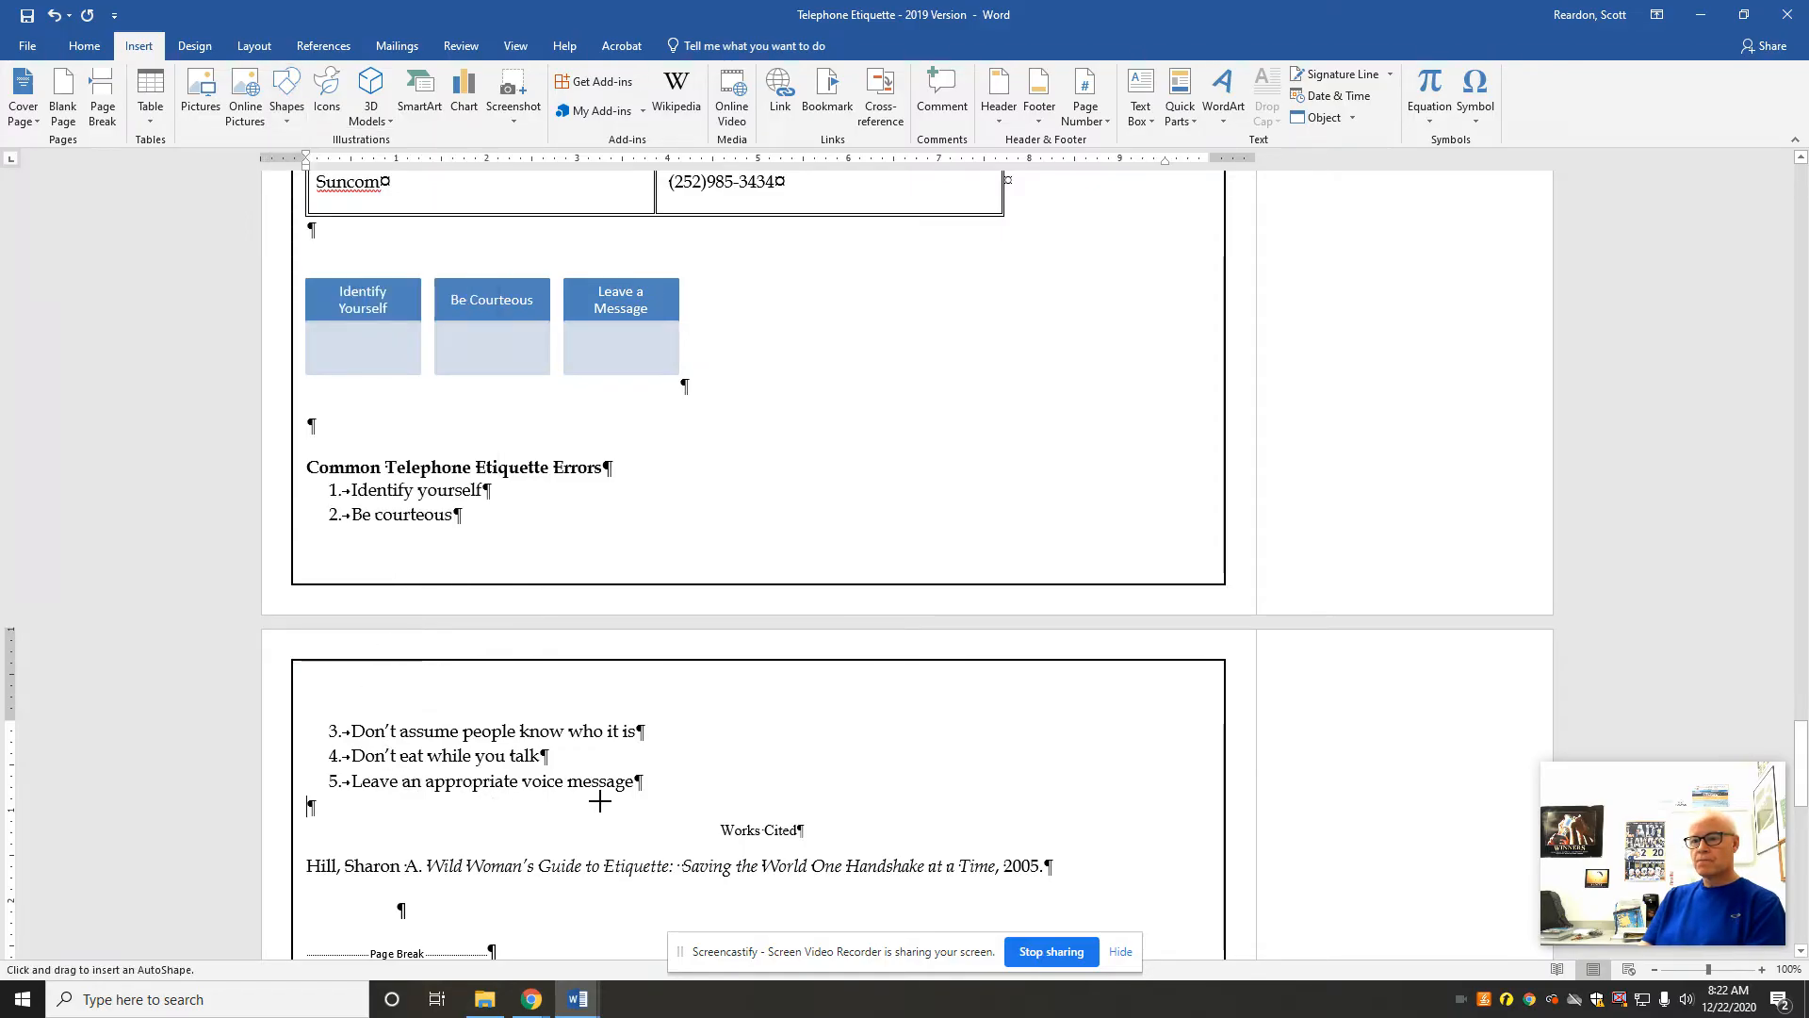
left_click(524, 803)
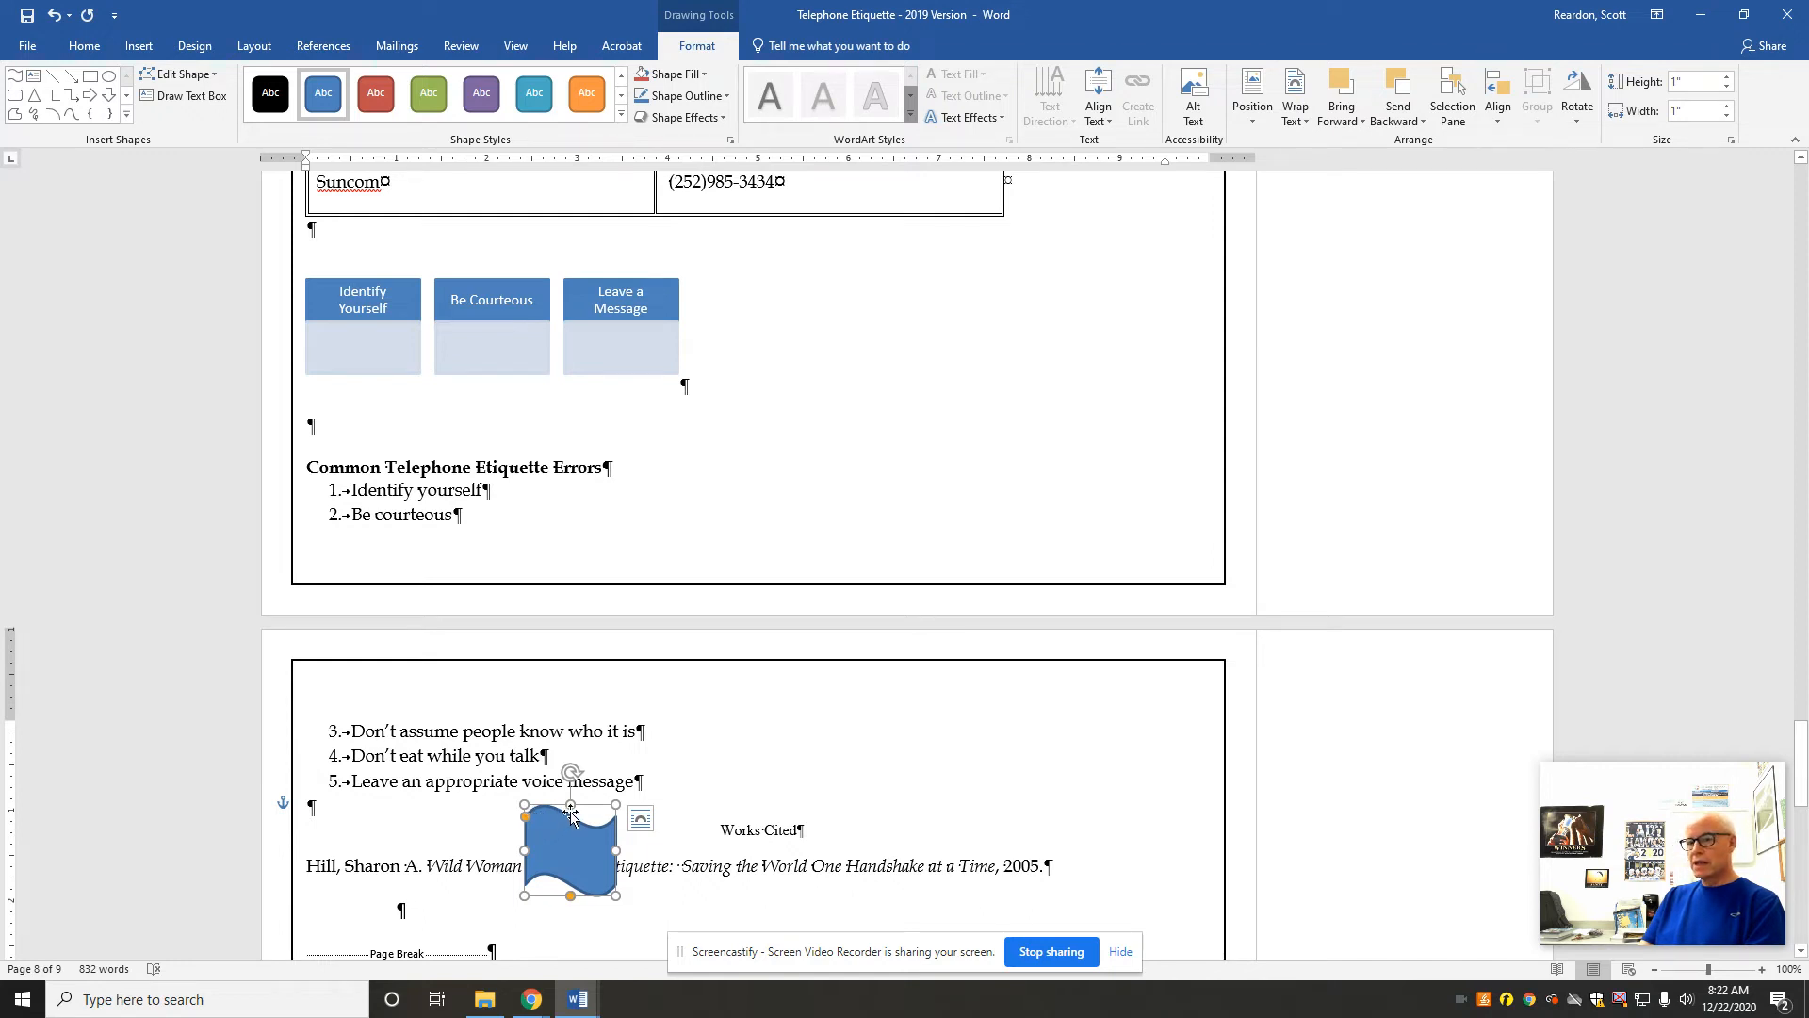
Step: Add three more empty paragraphs between the numbered list and the Works Cited heading
left_click(311, 813)
key("Return")
key("Return")
key("Return")
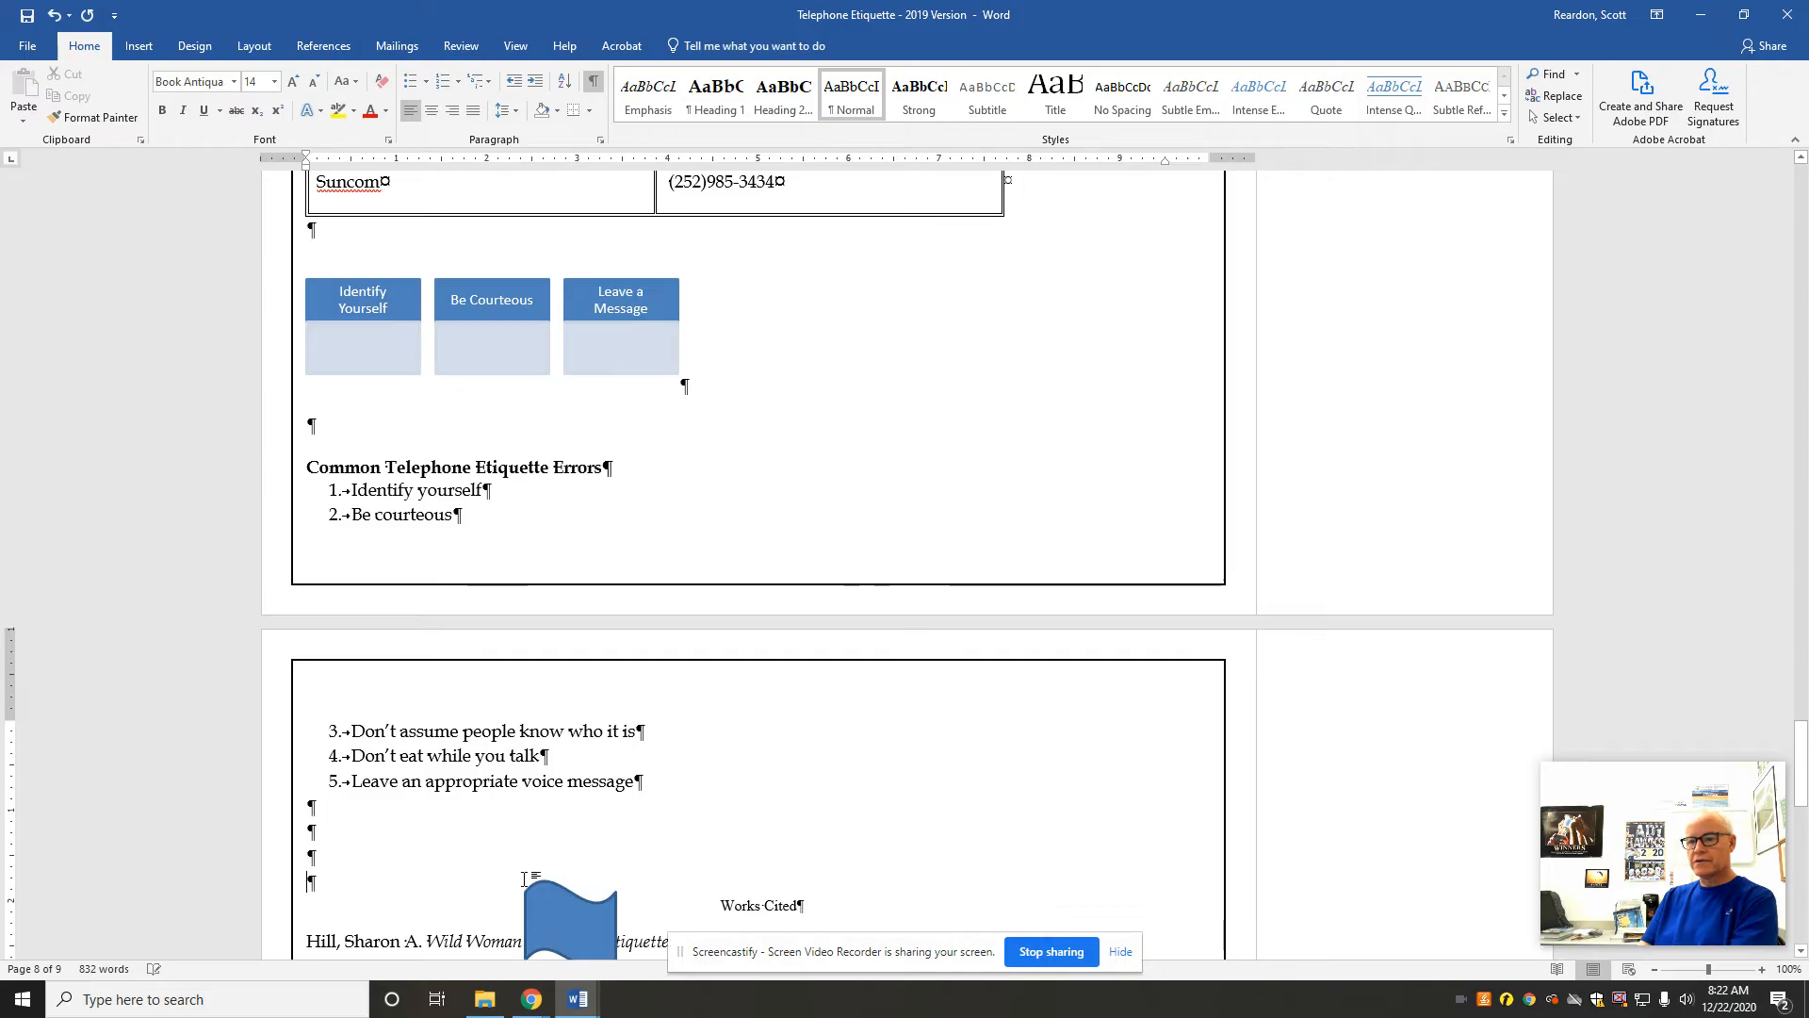
Step: Center the wave shape horizontally on the page just above Works Cited and add the text Etiquette inside it
left_click_drag(546, 902, 671, 810)
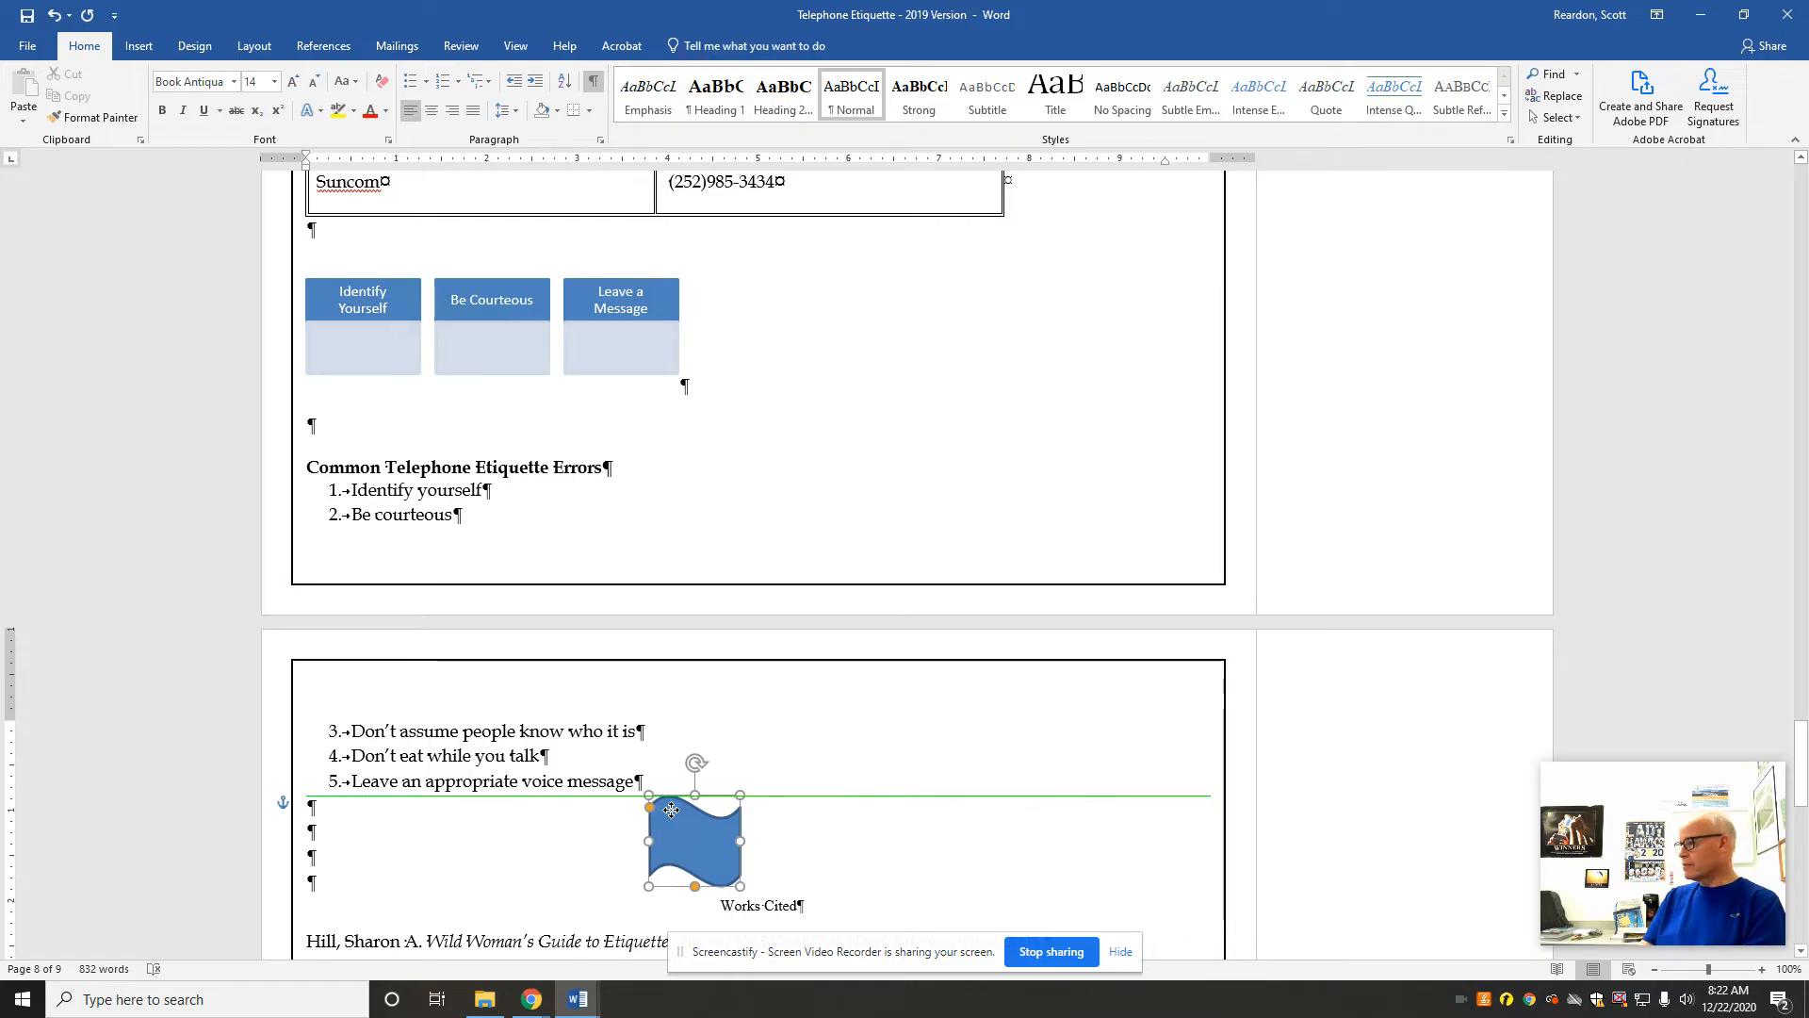
left_click_drag(671, 810, 671, 810)
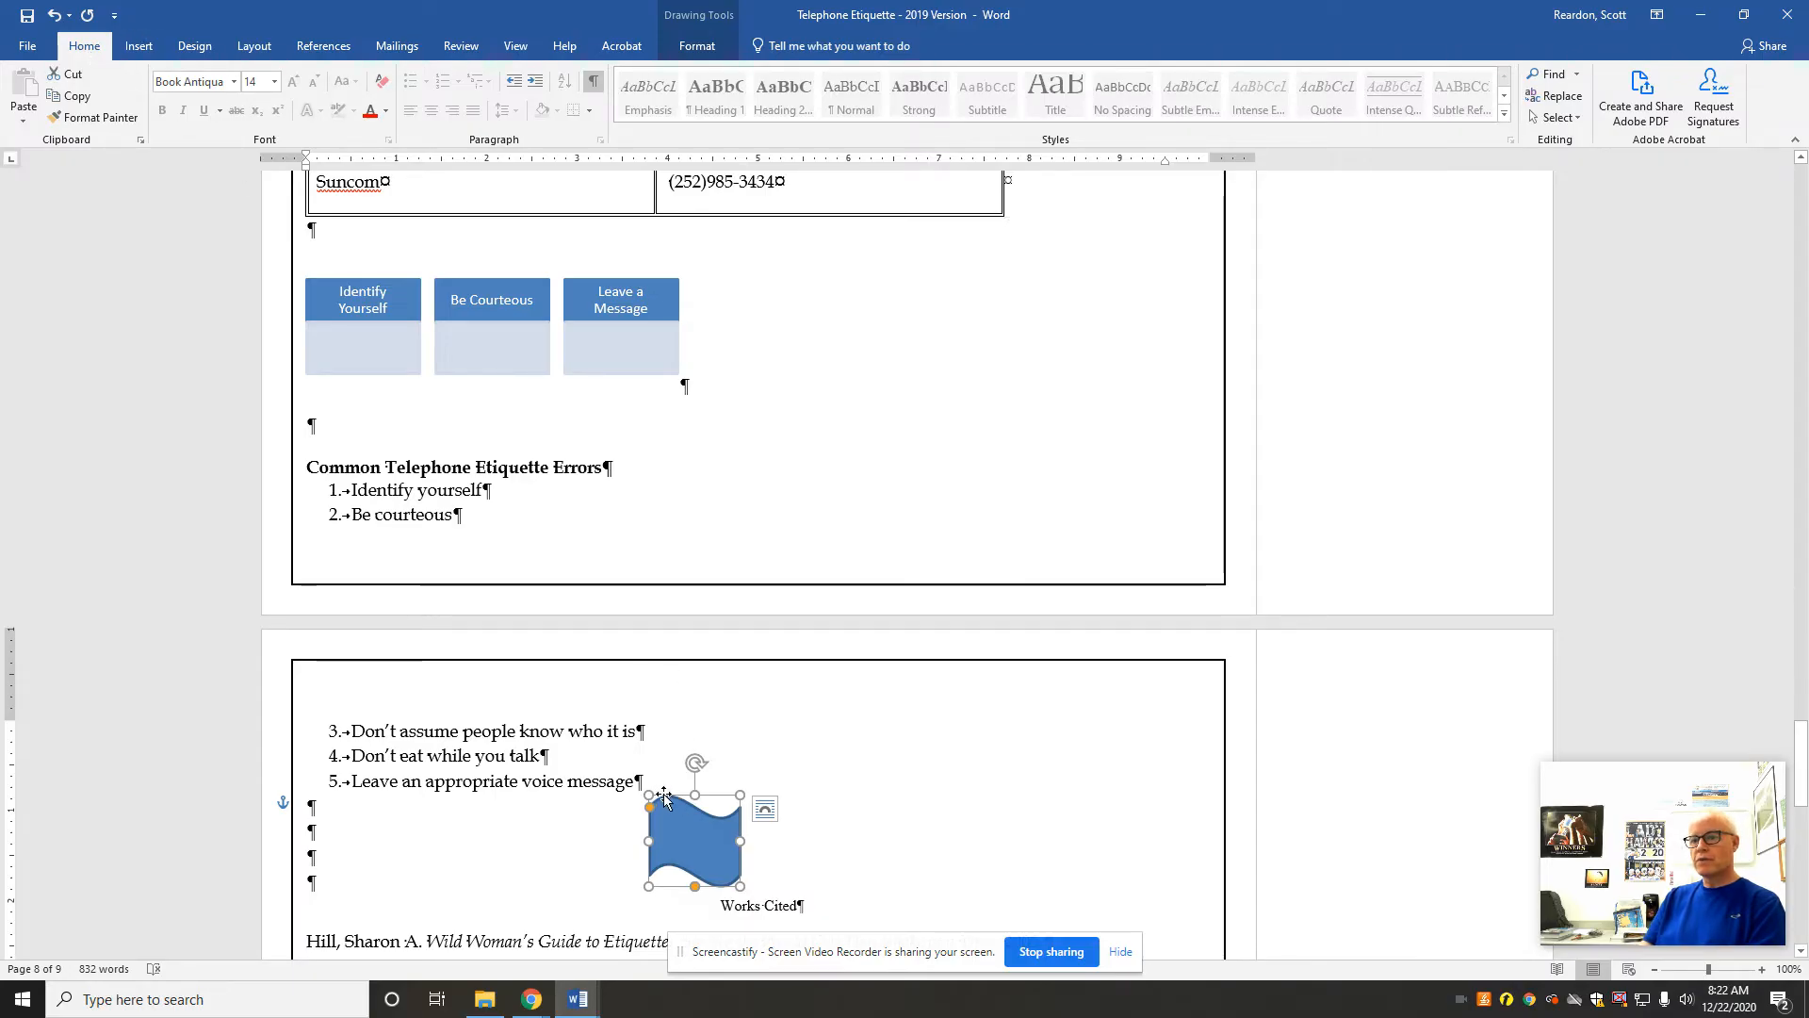
left_click_drag(665, 794, 737, 793)
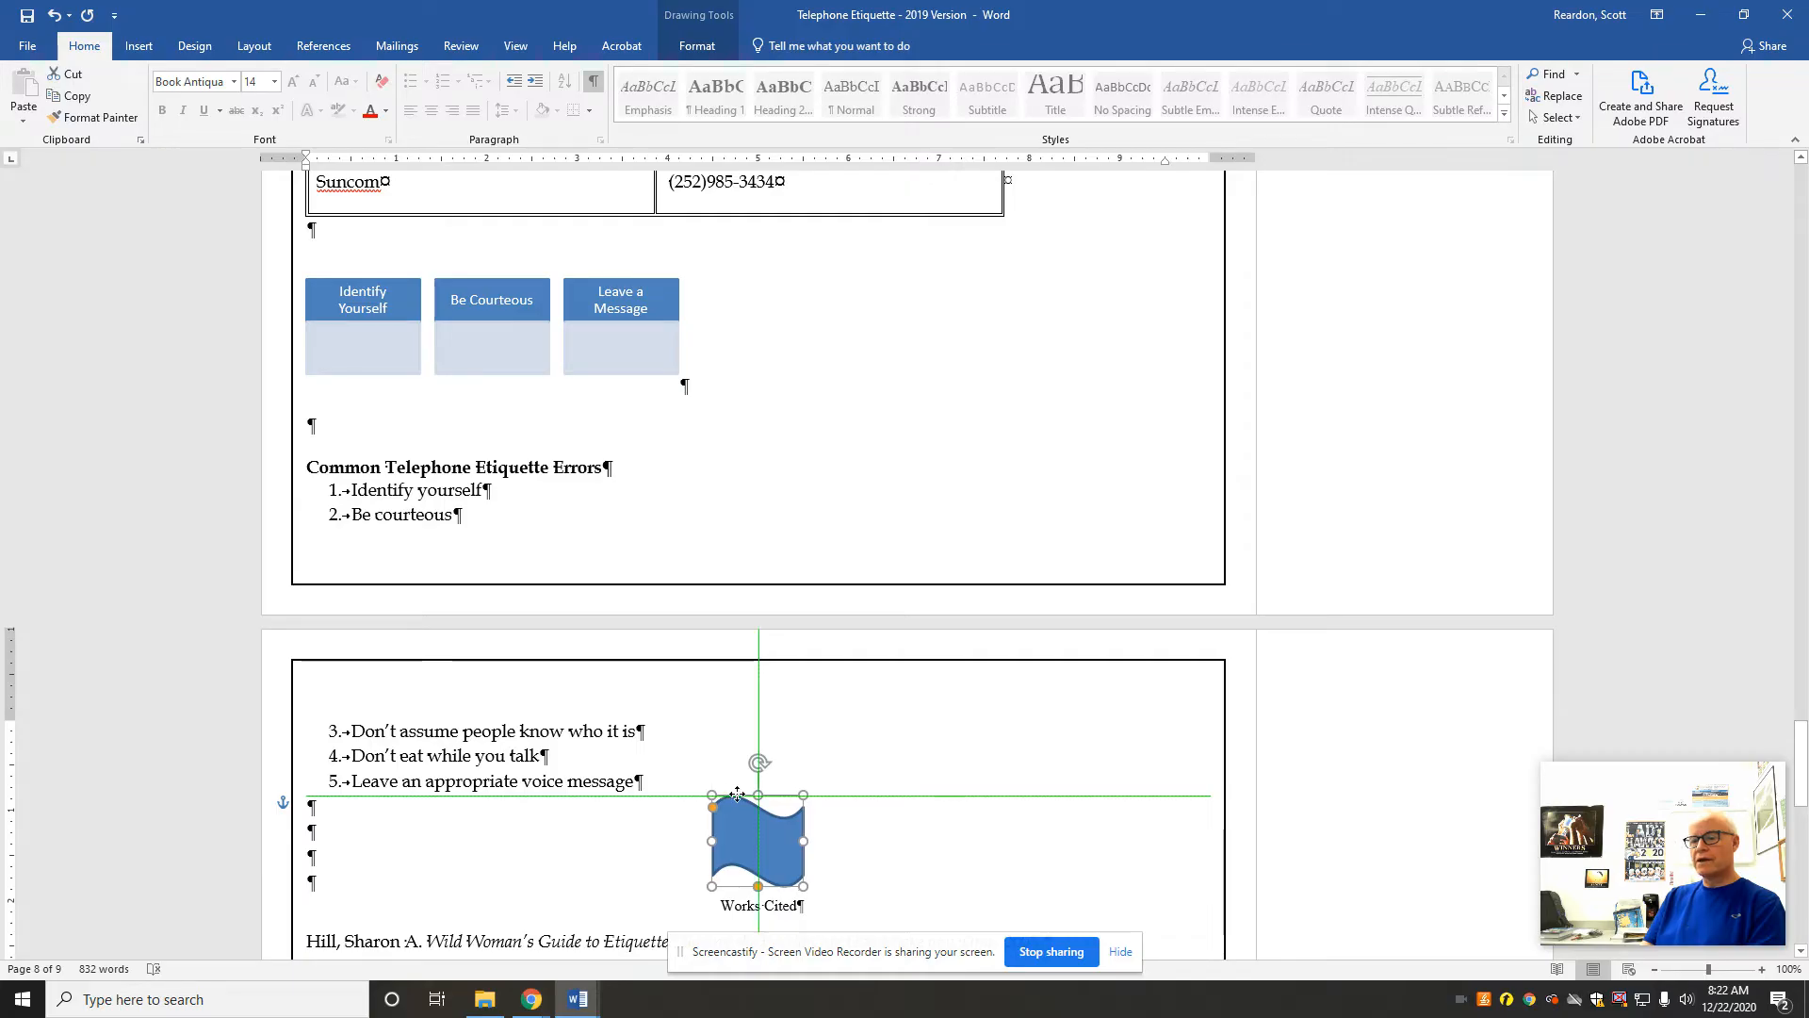
left_click_drag(737, 793, 737, 793)
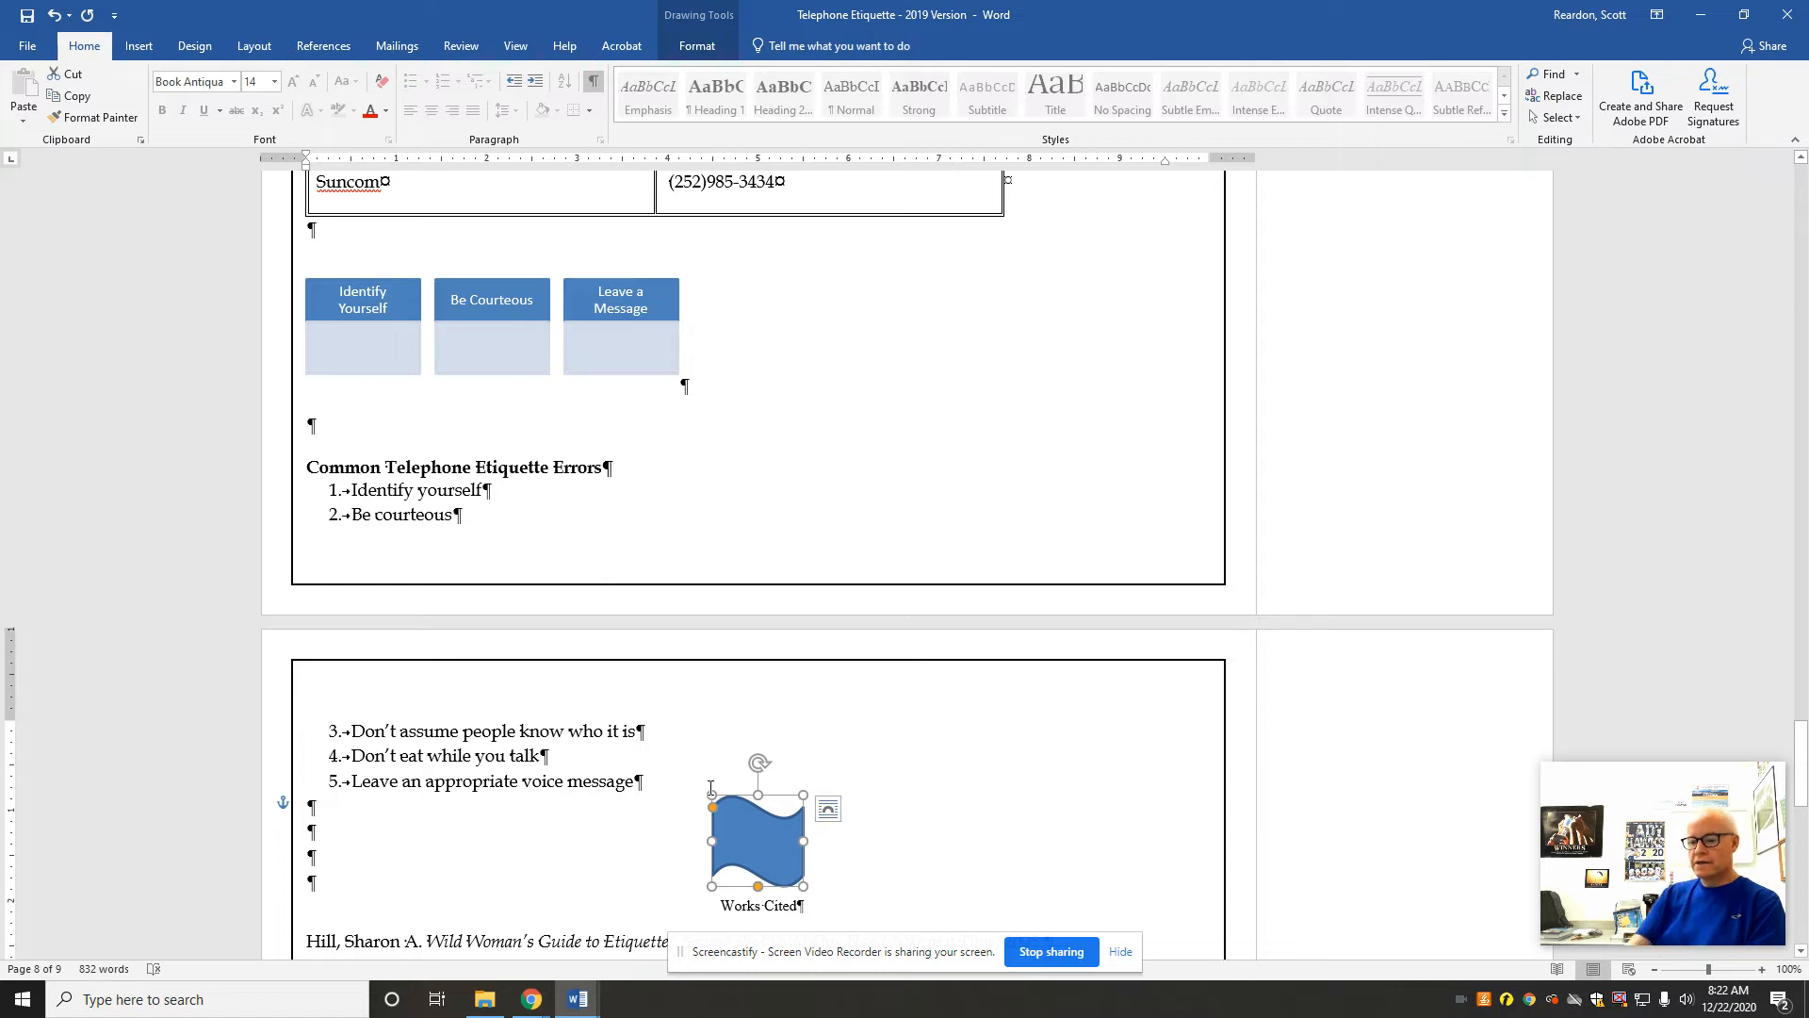
type("Ei")
type("iquette")
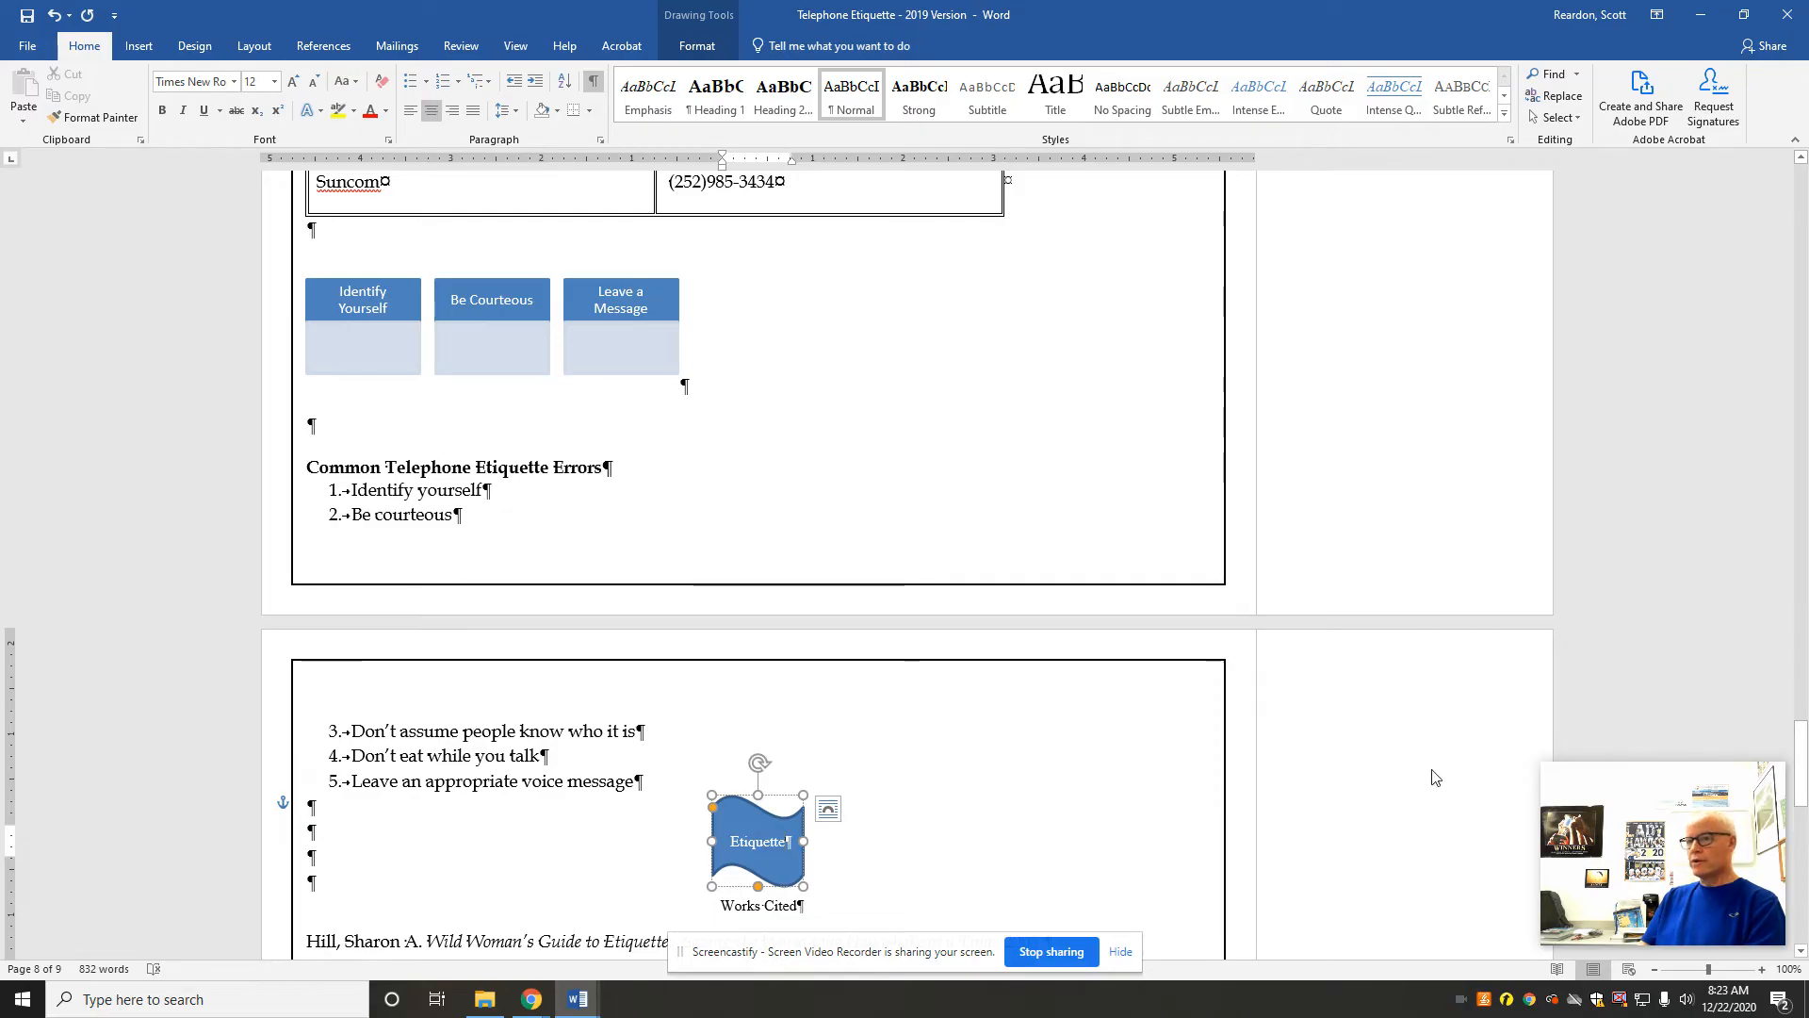
Step: Search online pictures for telephone, with the insertion point in the empty paragraph below the Carrier Information table
left_click_drag(1800, 772, 1800, 720)
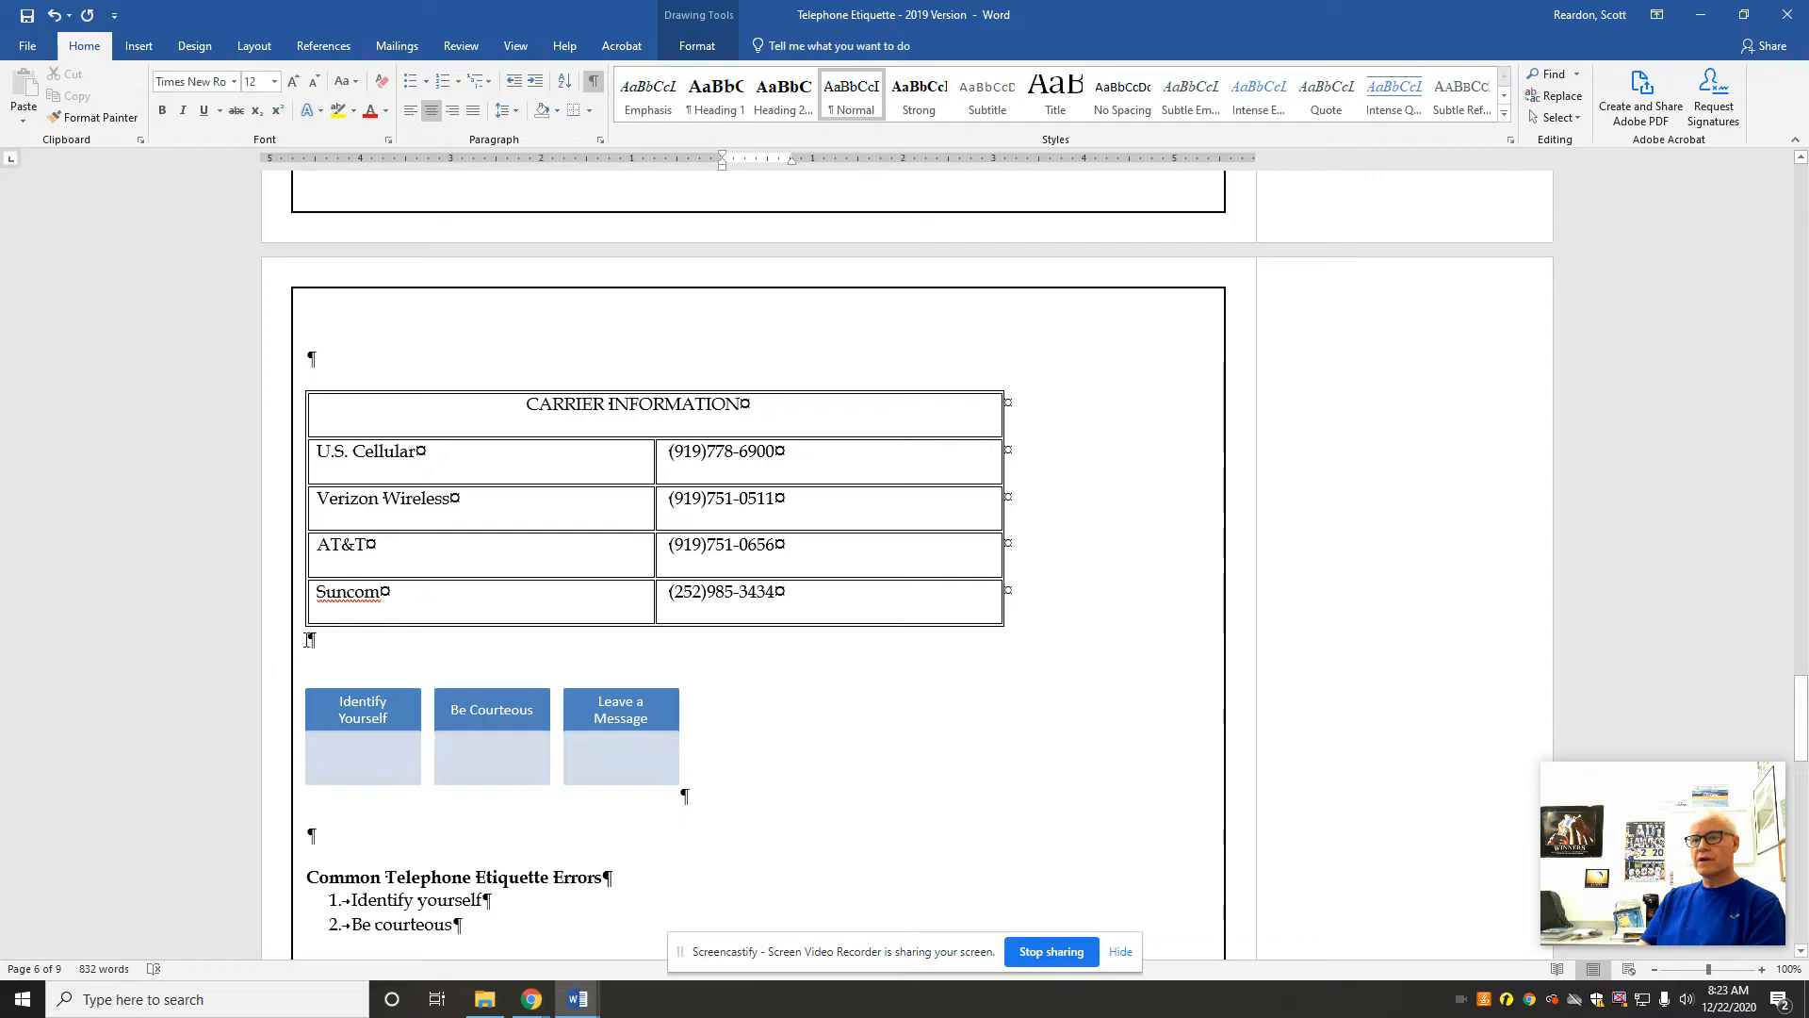
left_click(309, 640)
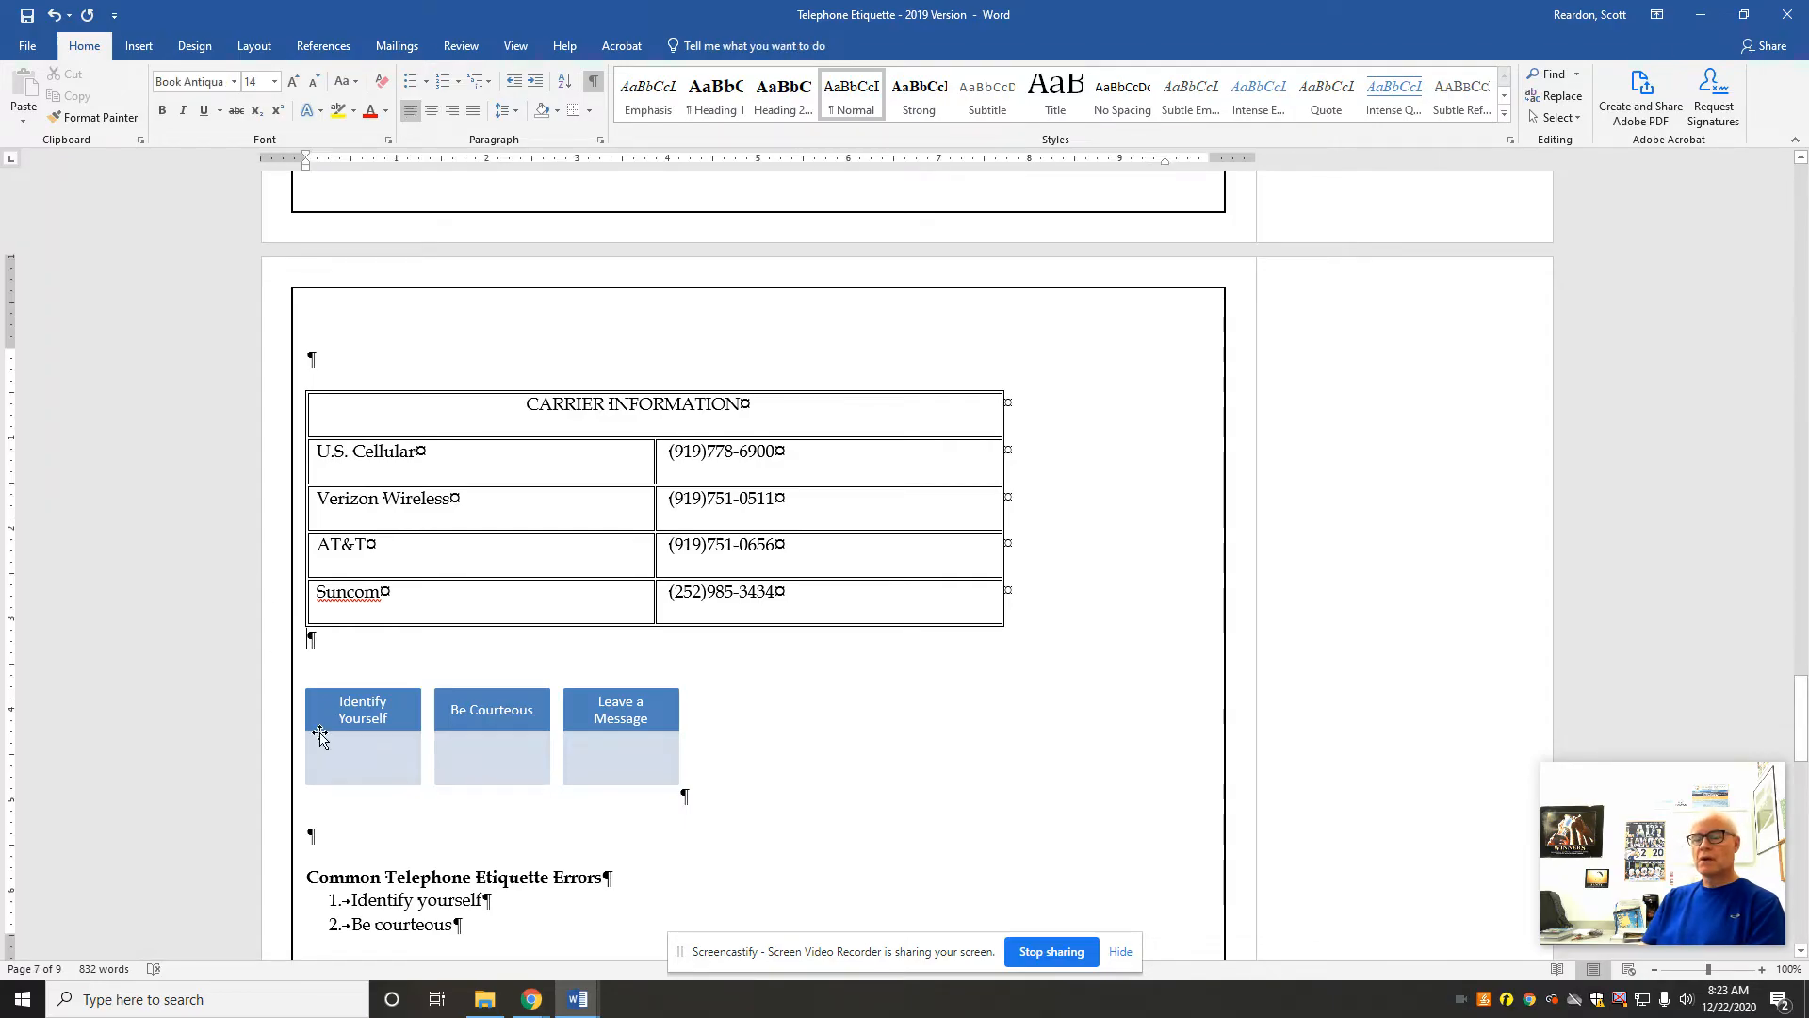
left_click(138, 49)
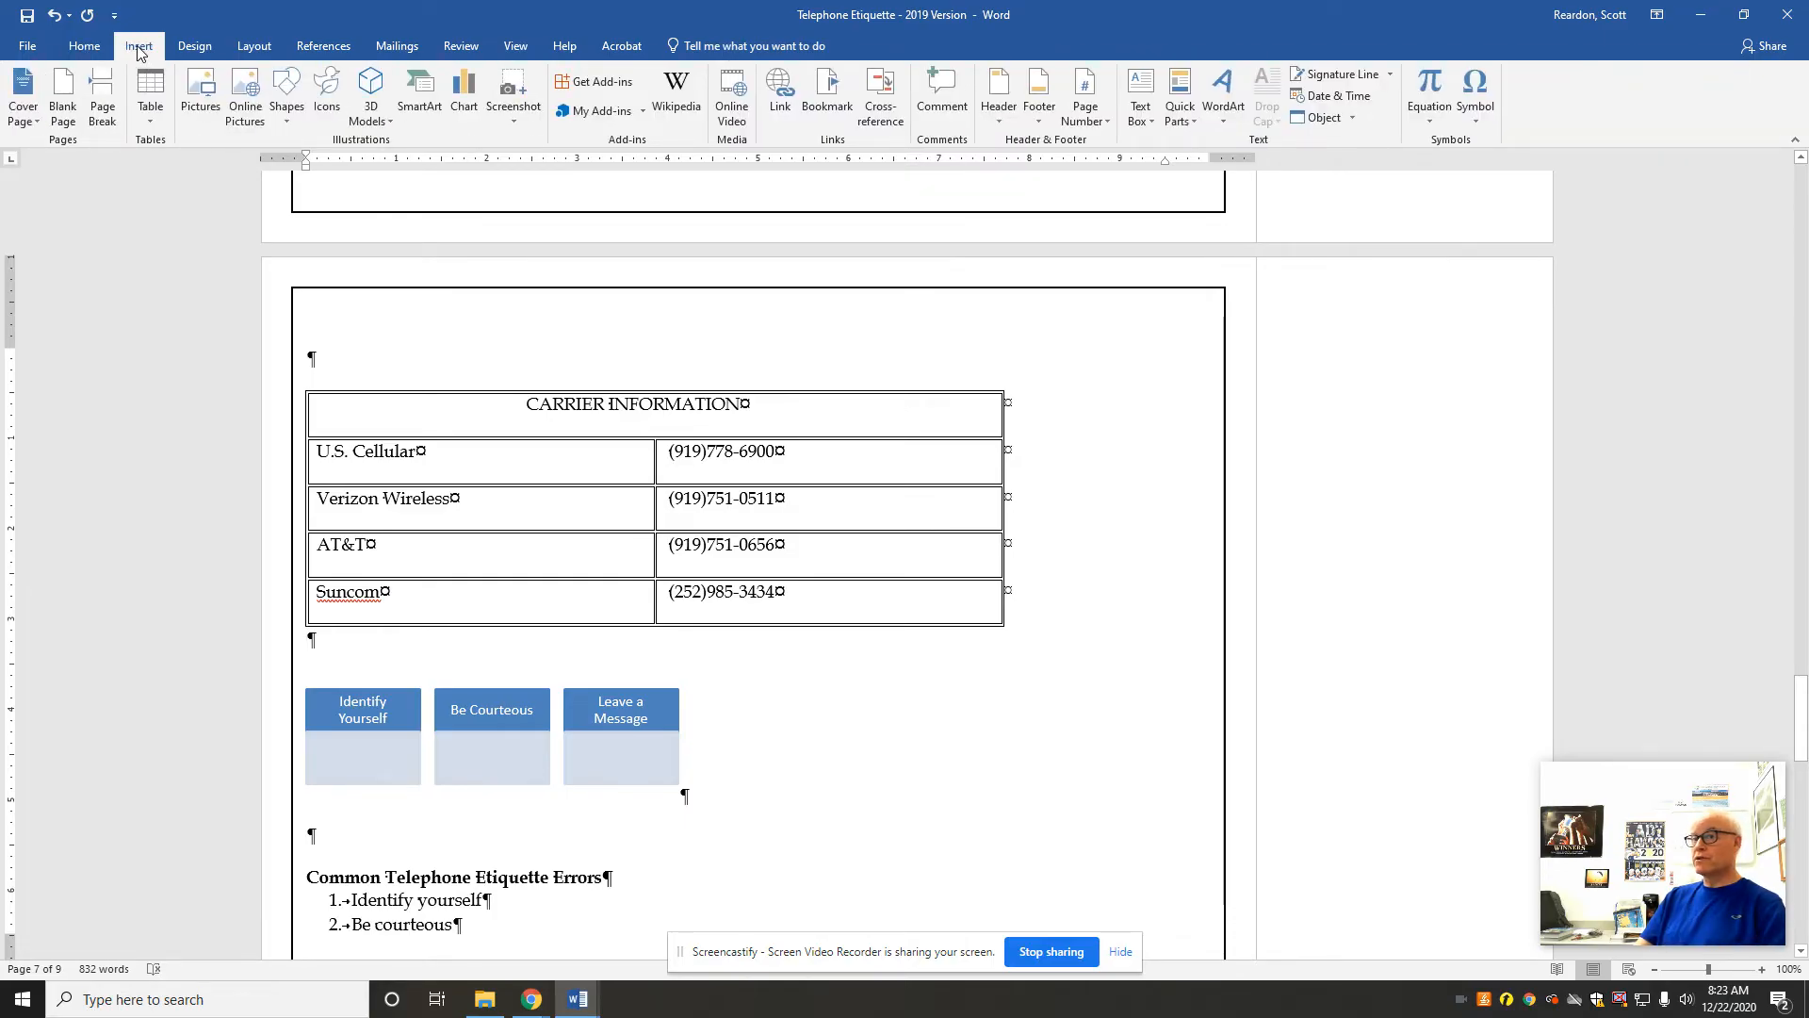
left_click(250, 112)
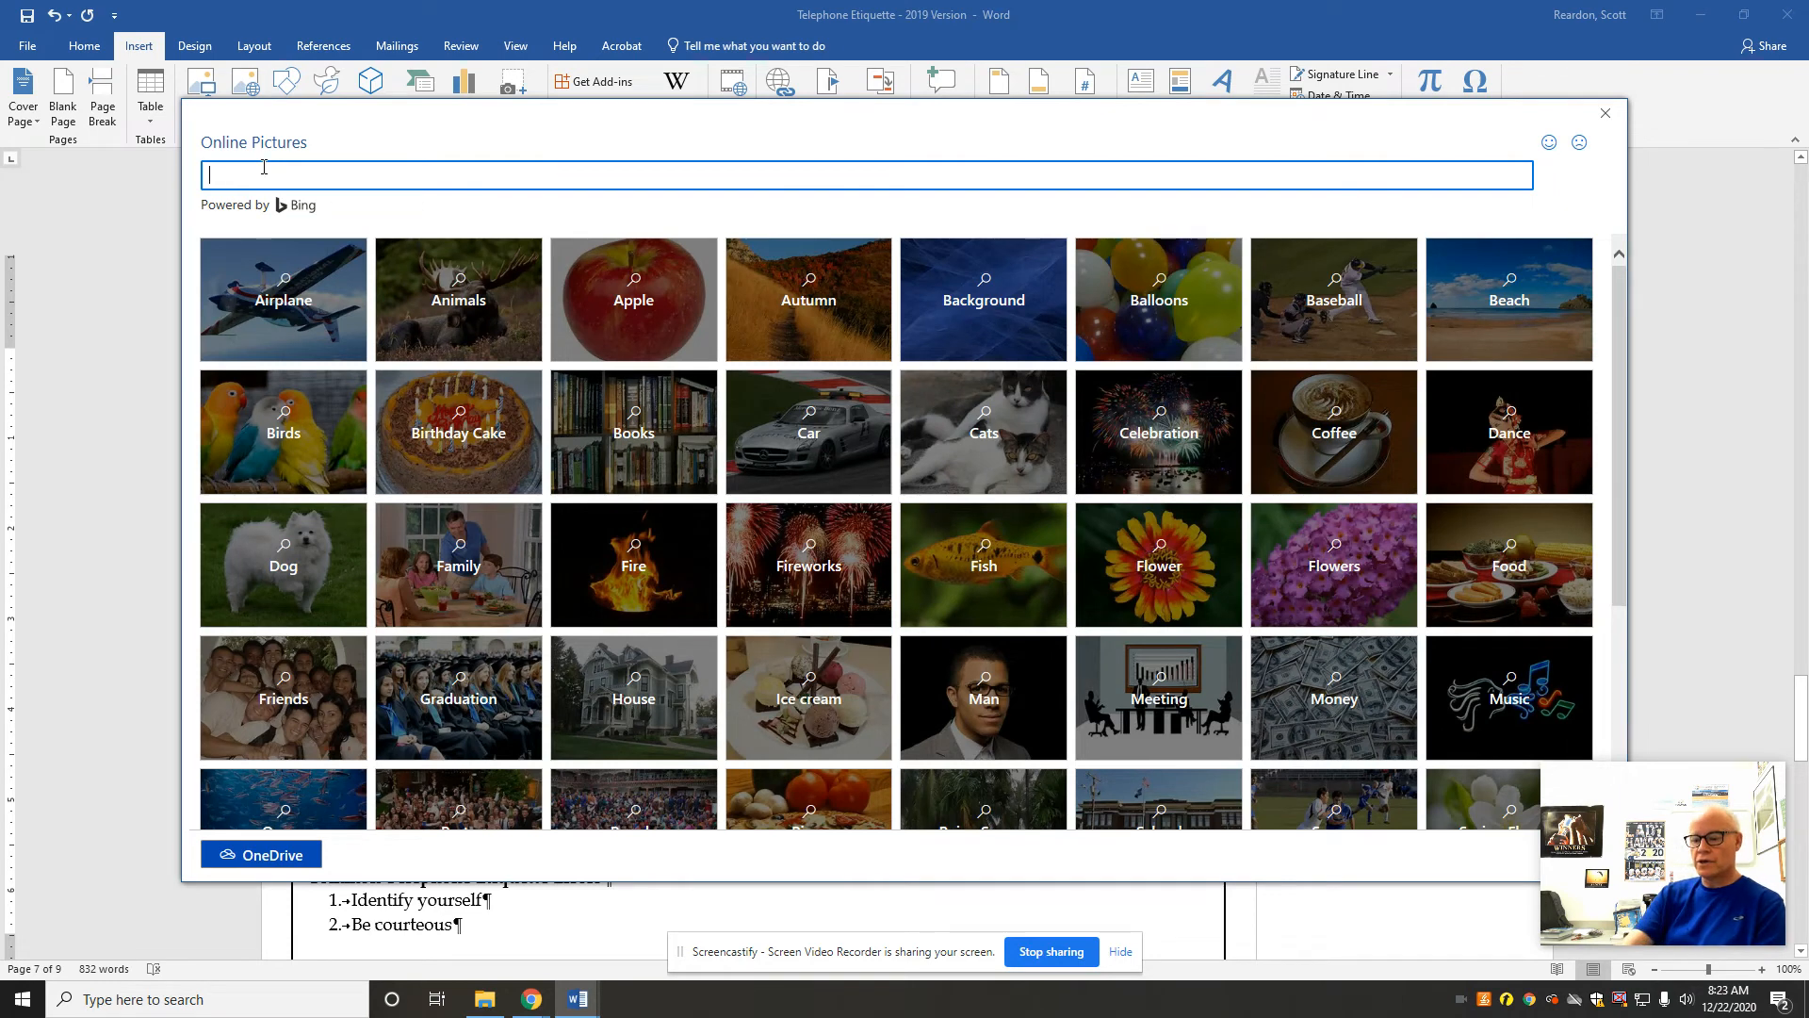
type("telephon")
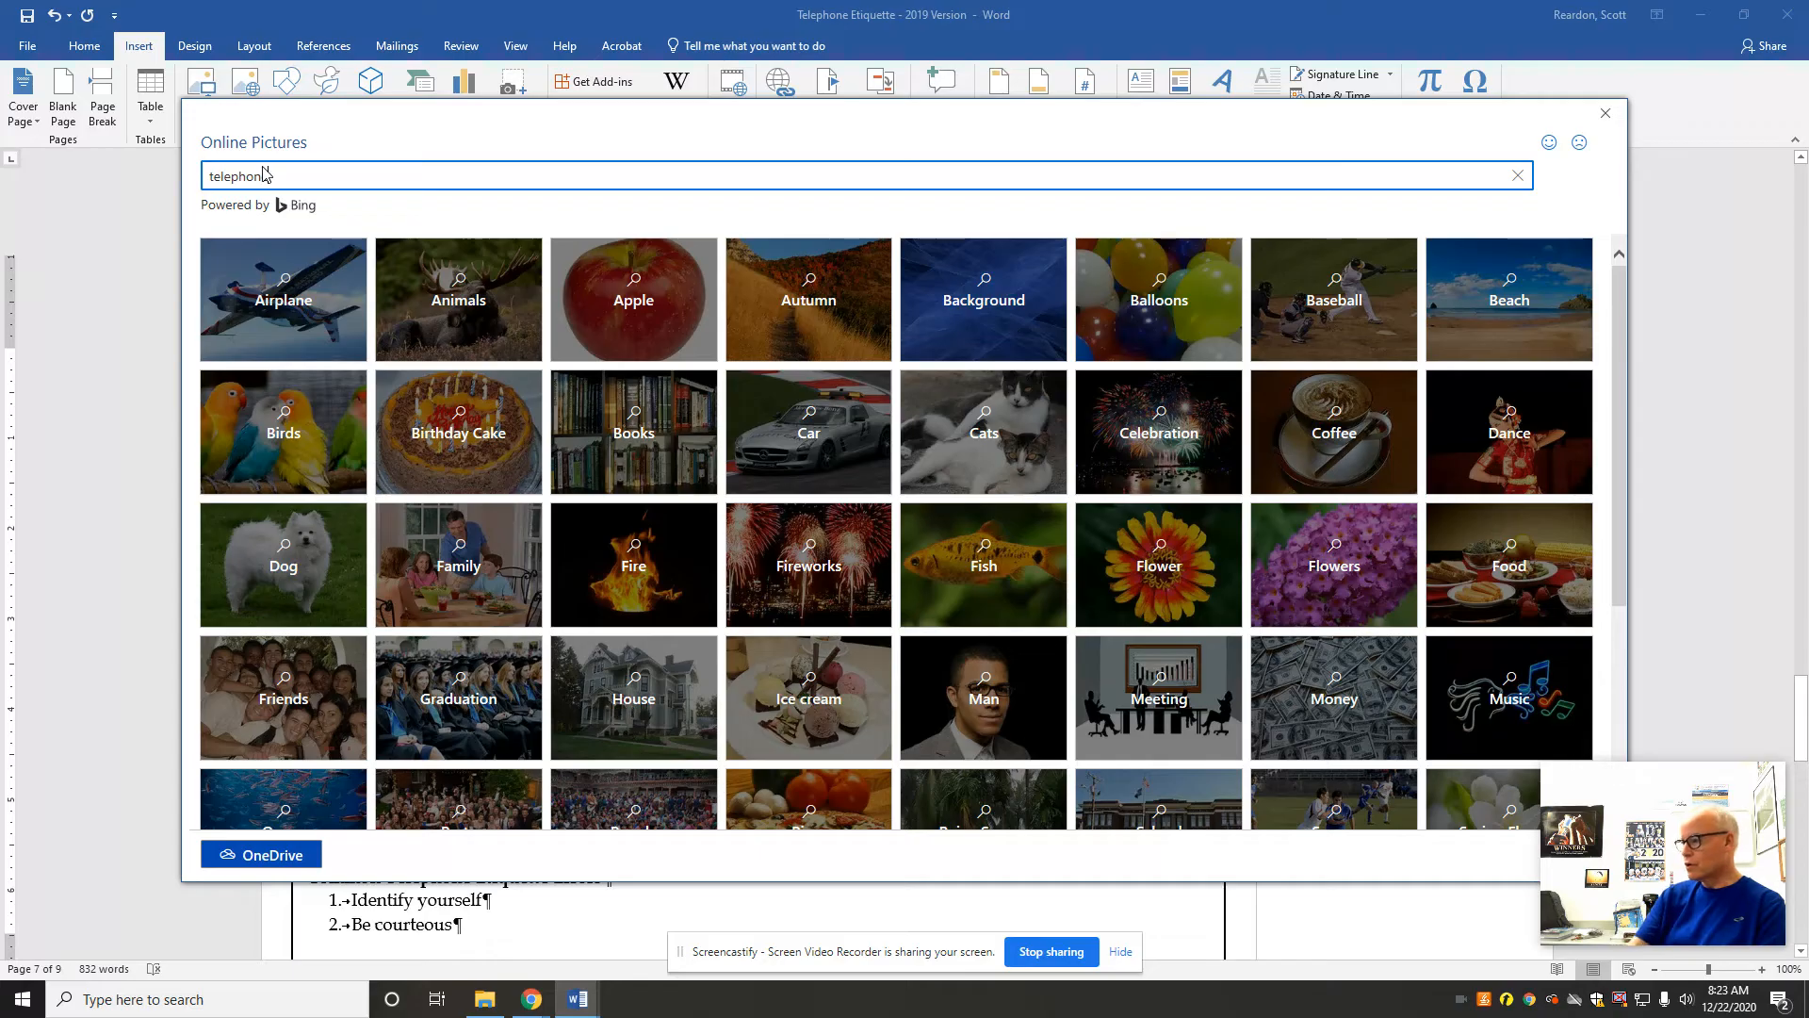
type("e")
key("Return")
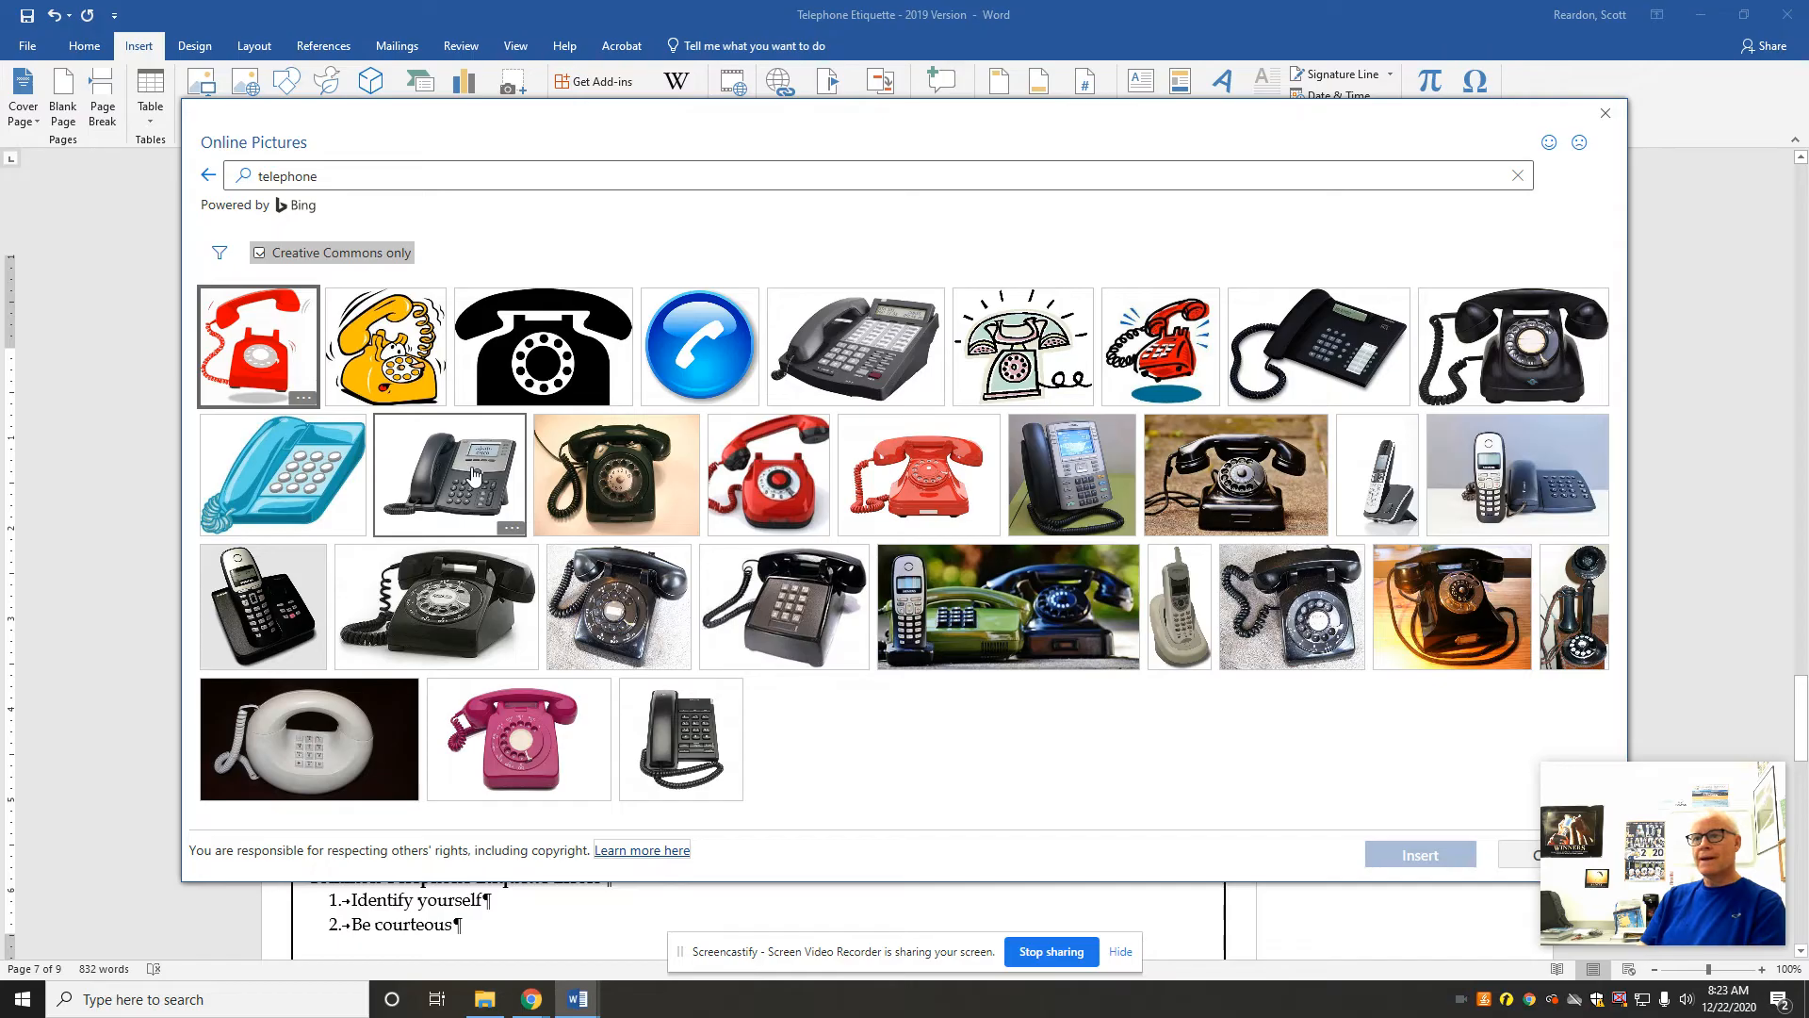
Step: Insert the black rotary telephone picture on a white background and shrink it to about 2.1 inches high by 2.43 inches wide
left_click(436, 604)
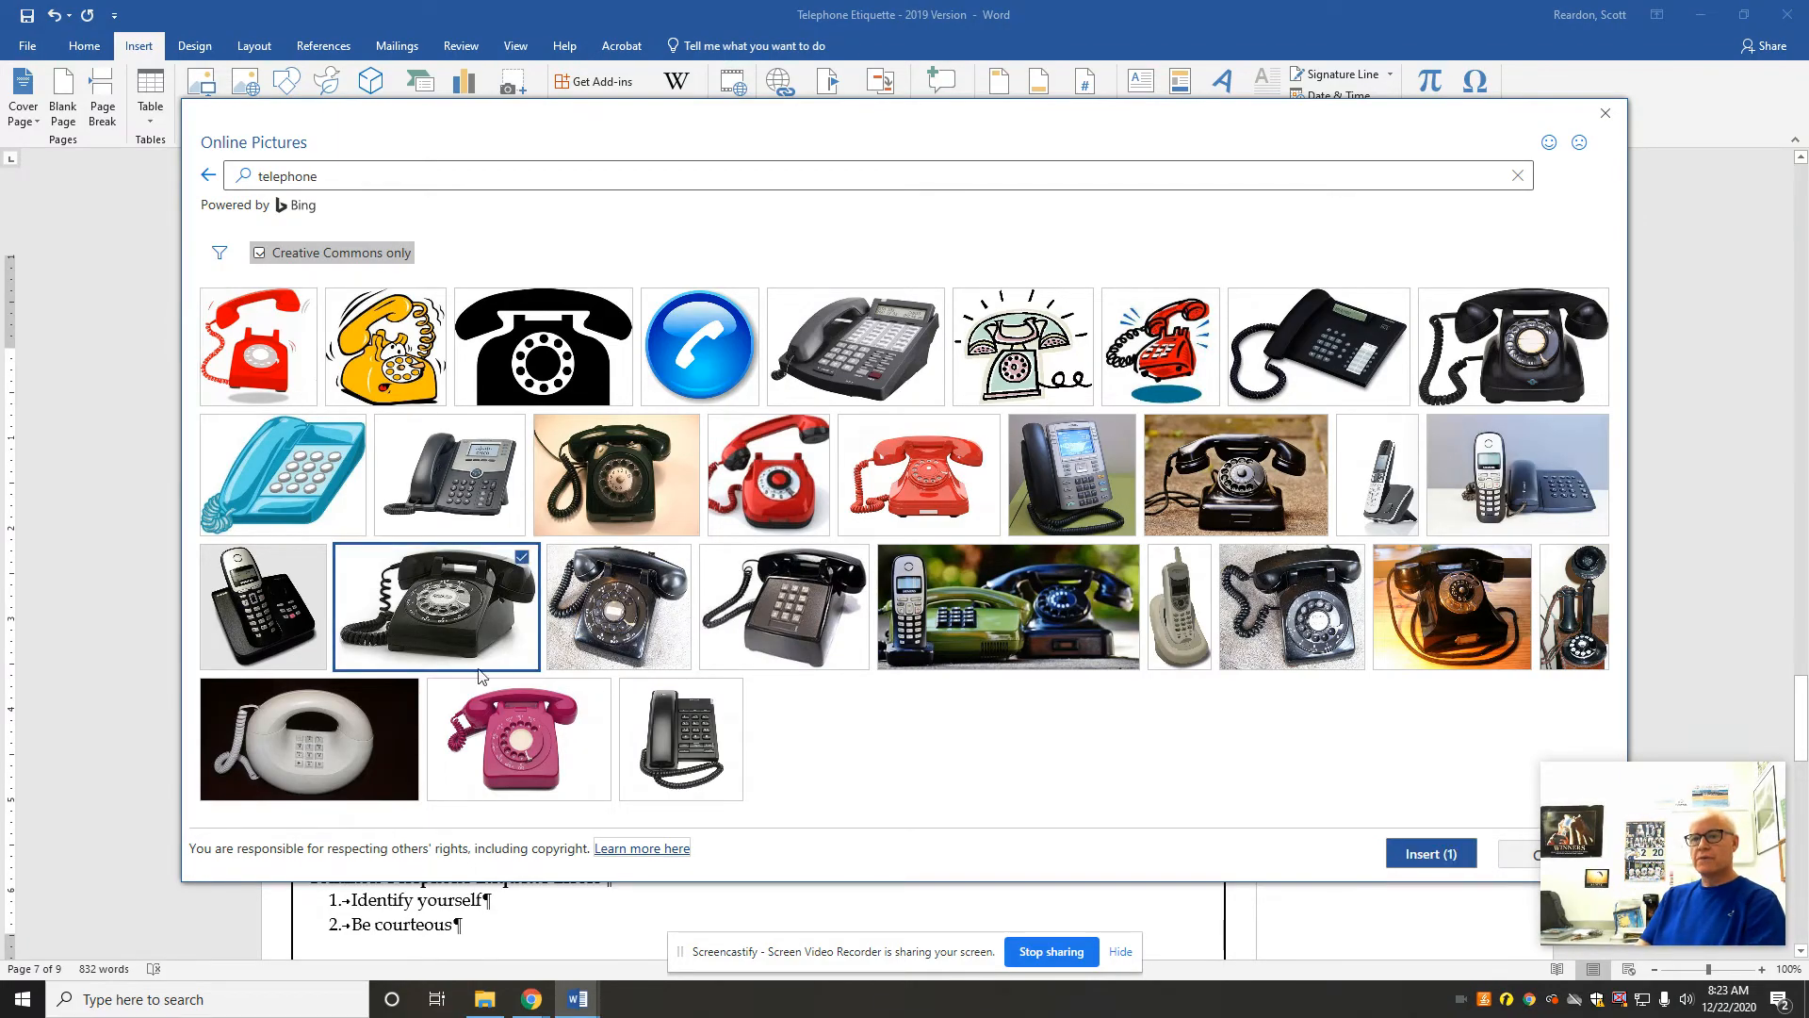
left_click(1422, 856)
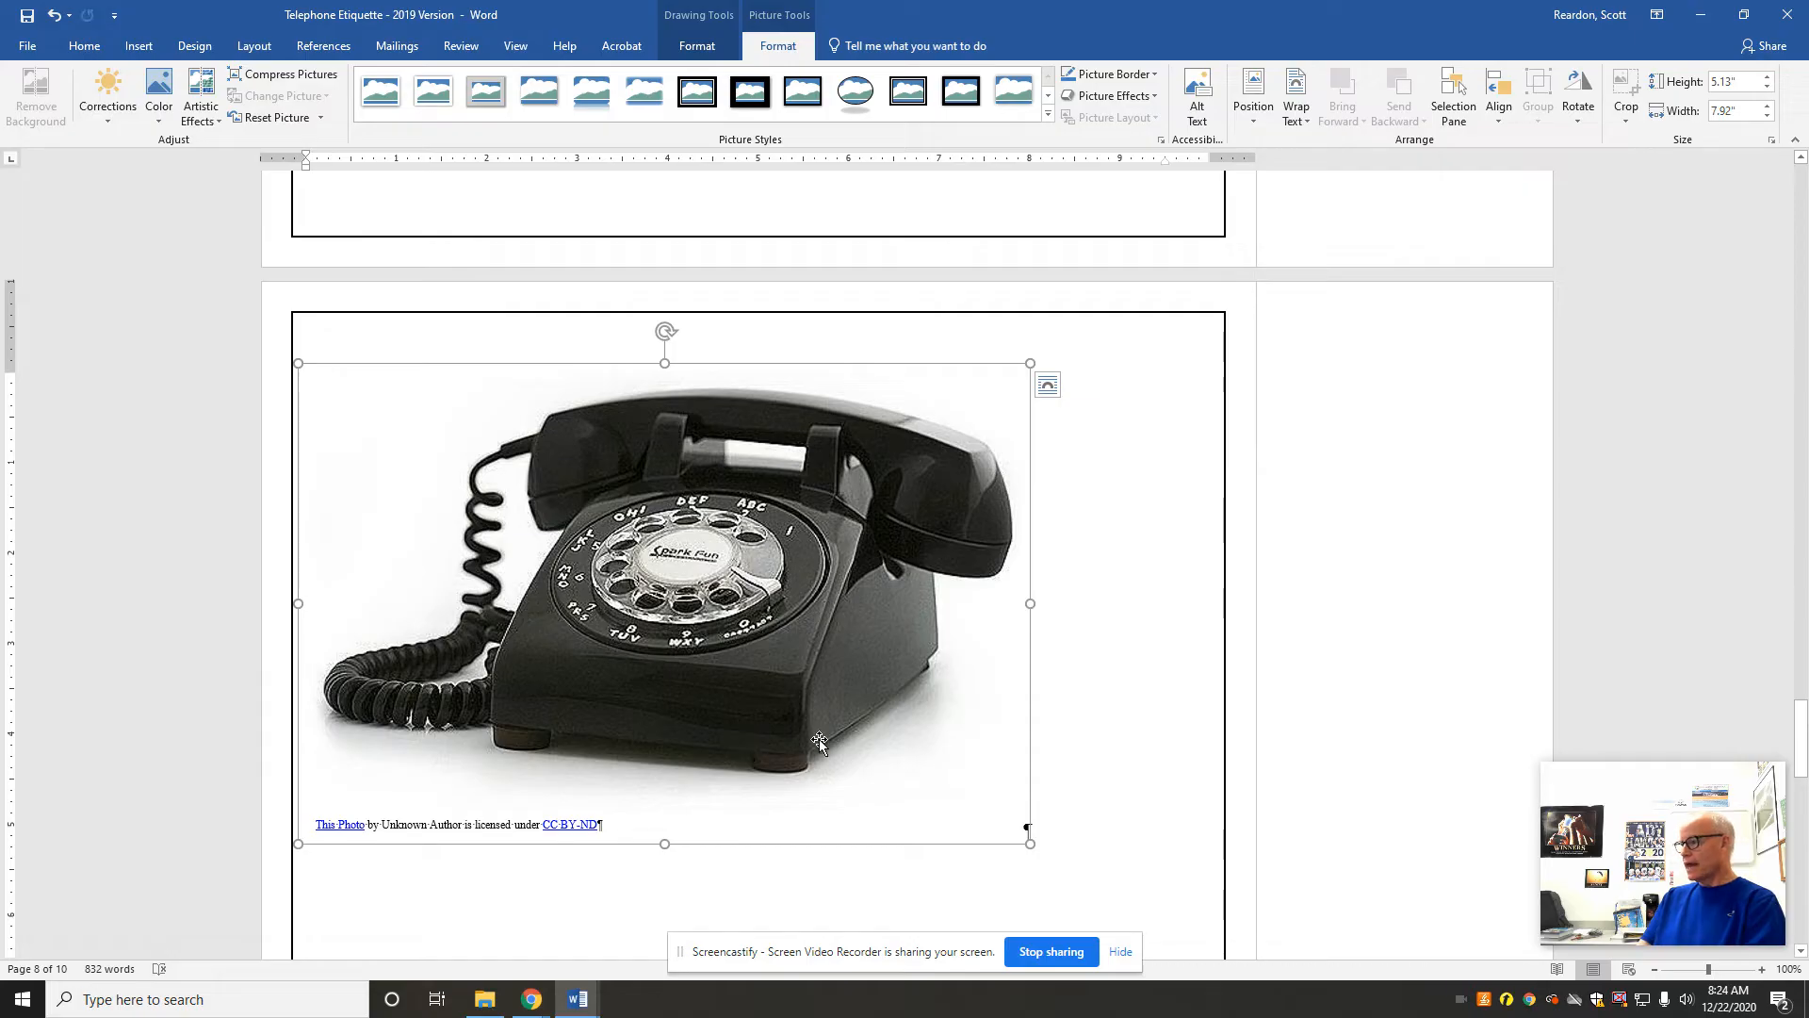
left_click_drag(1030, 844, 519, 562)
left_click_drag(1795, 728, 1793, 674)
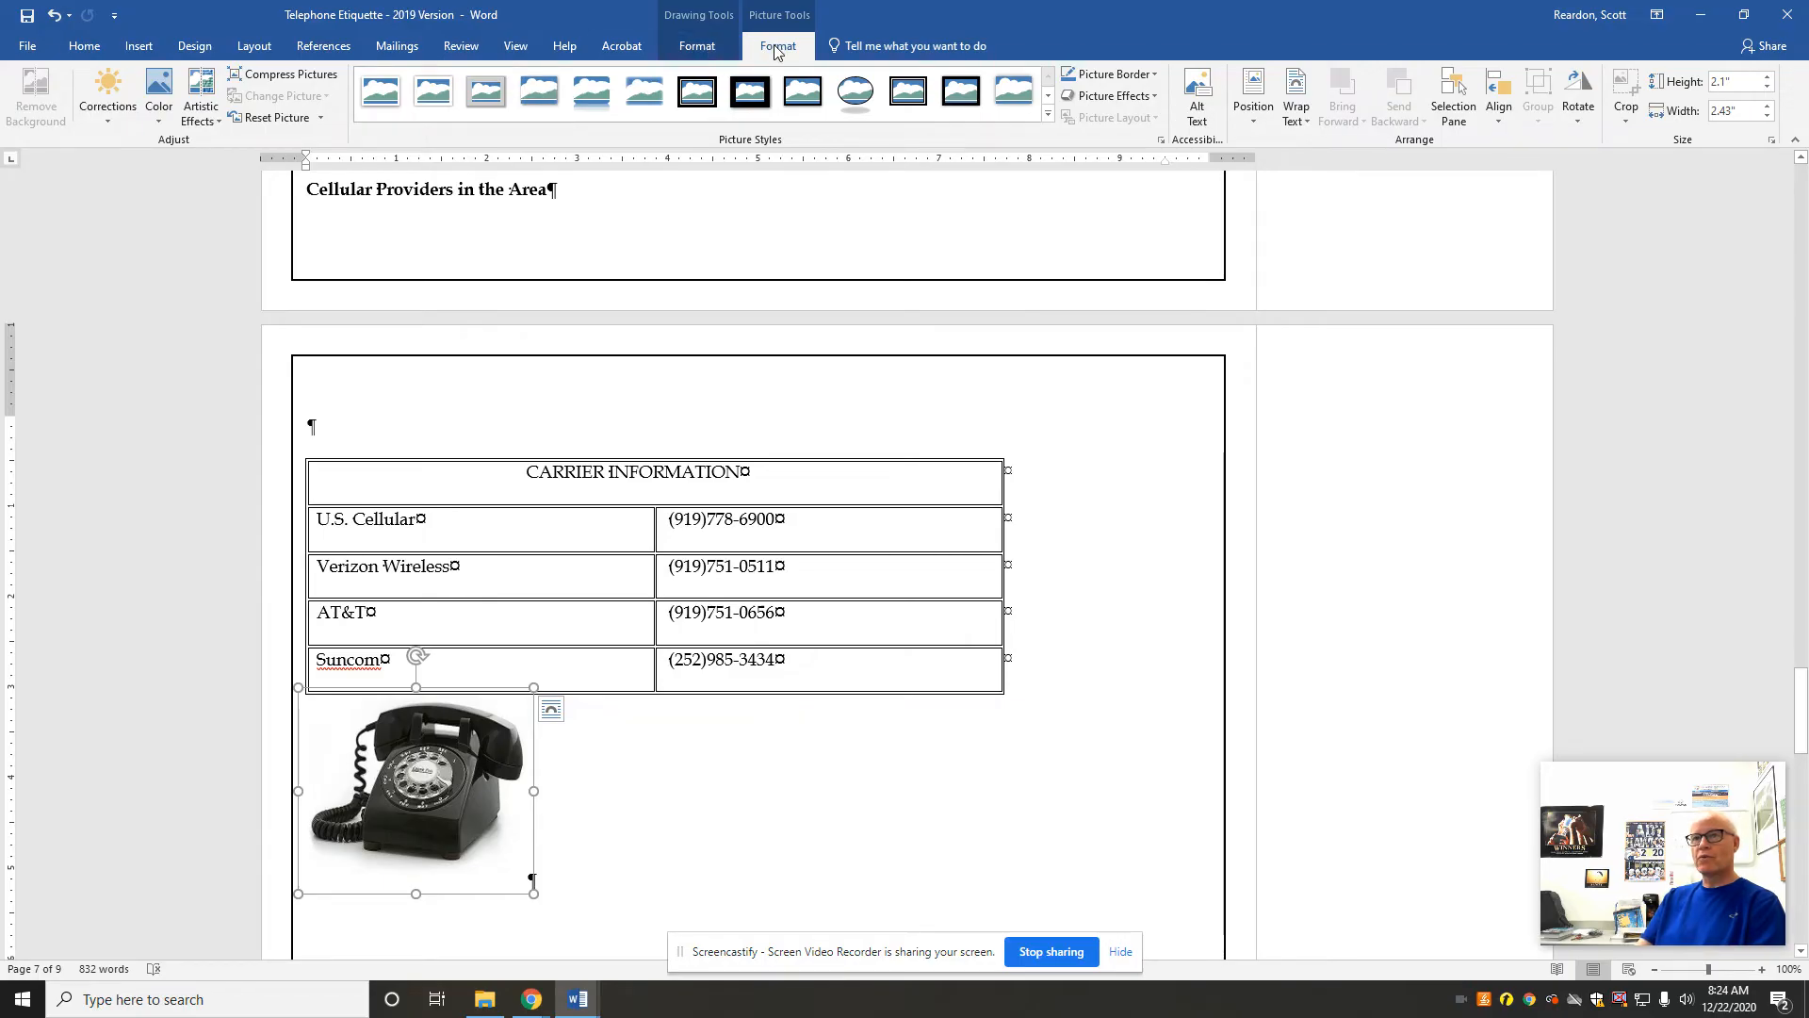
Step: Try a dark red 2¼ pt picture border on the telephone picture, and undo the border color and weight
left_click(1156, 78)
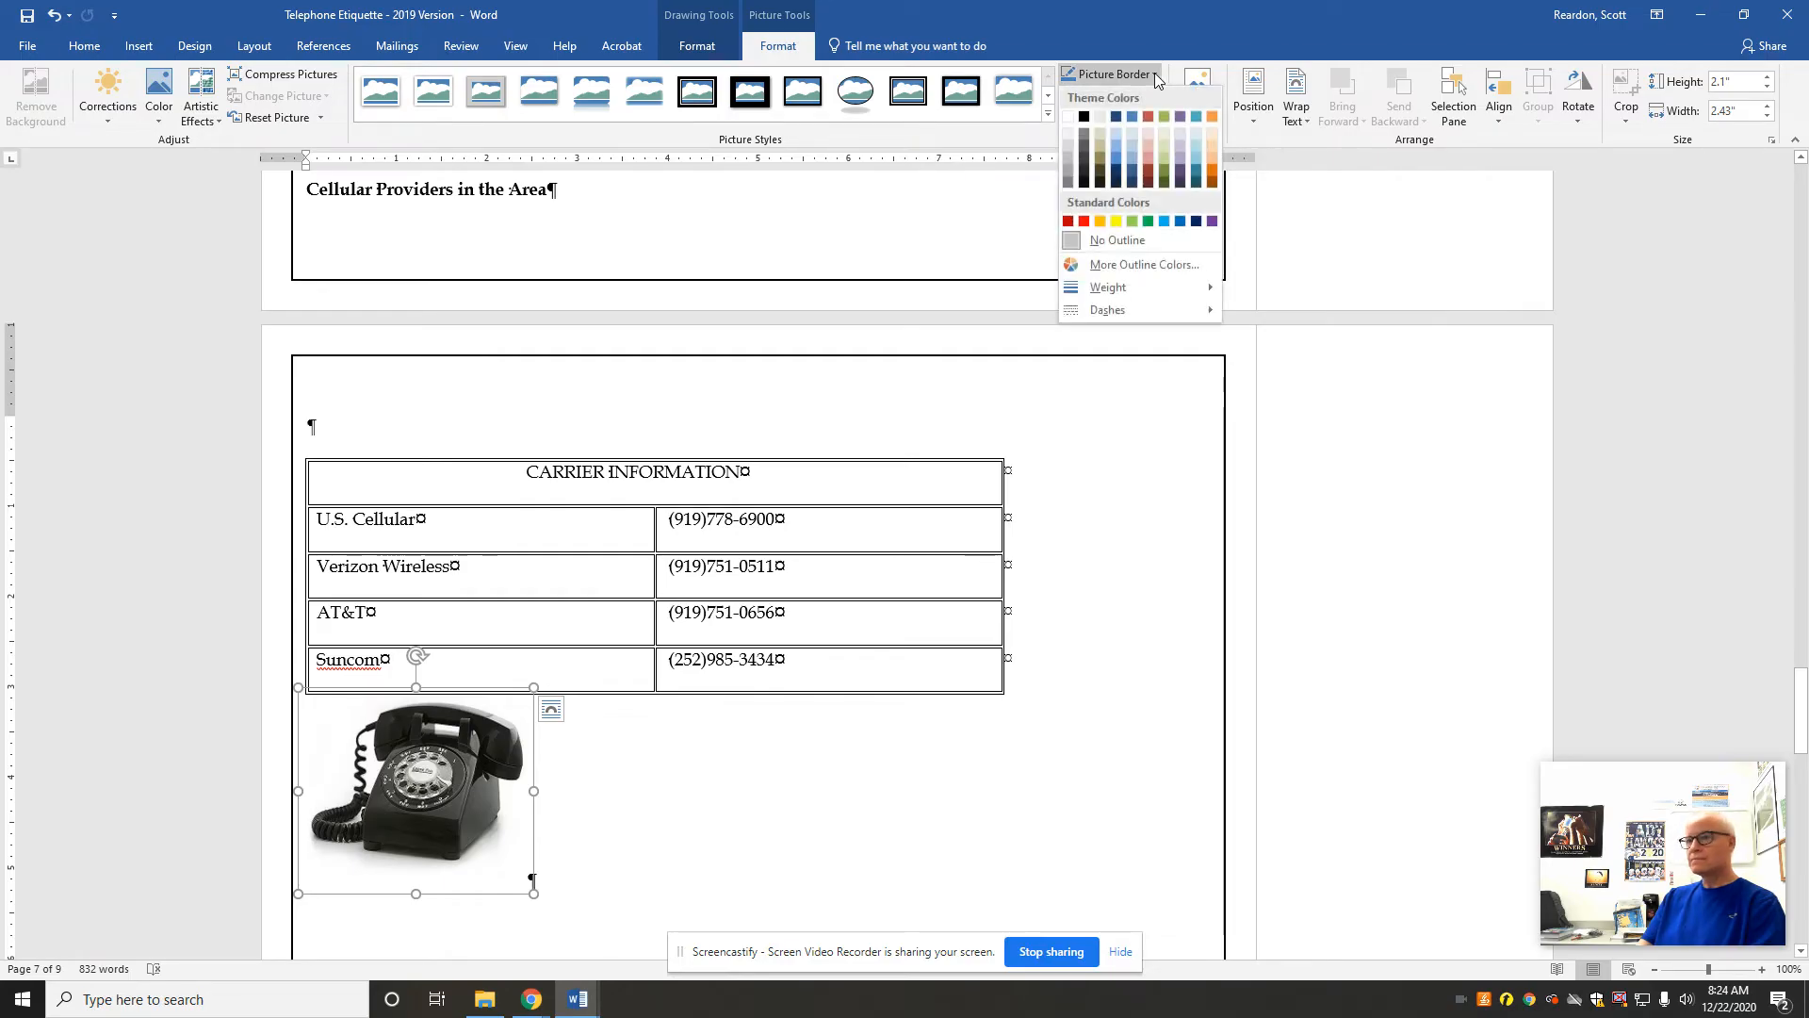
left_click(1068, 222)
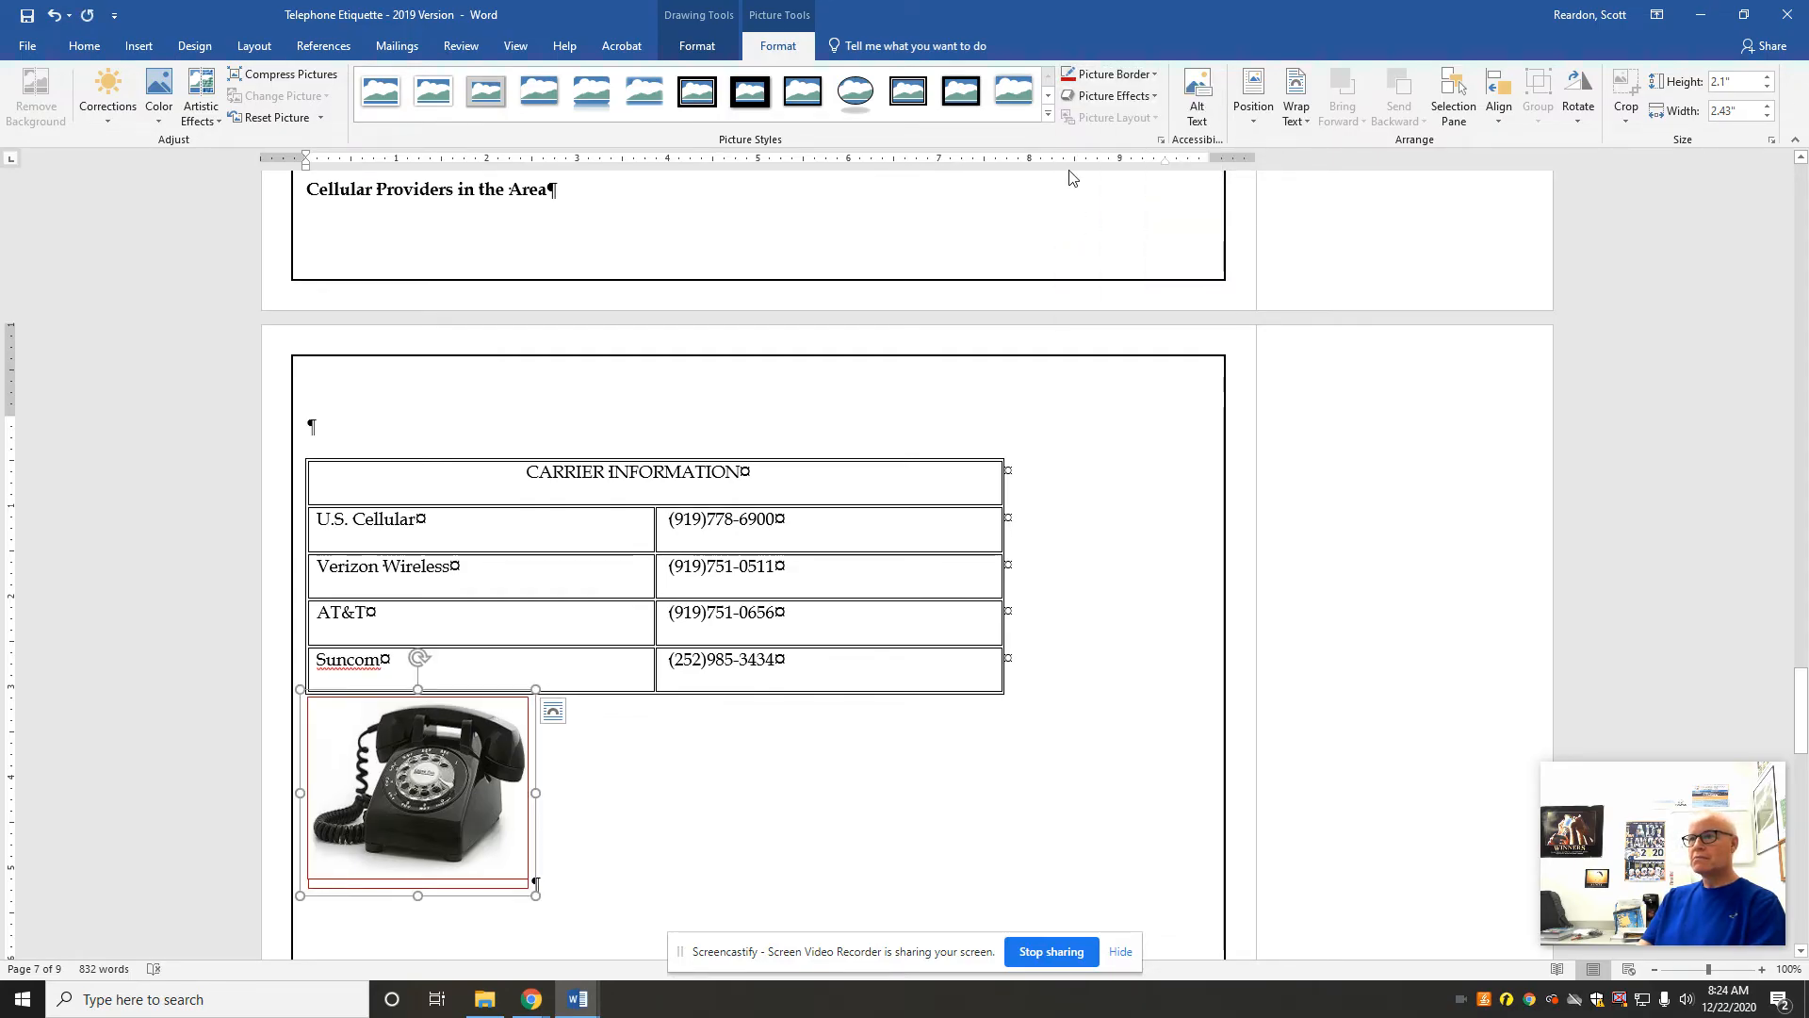
left_click(1121, 74)
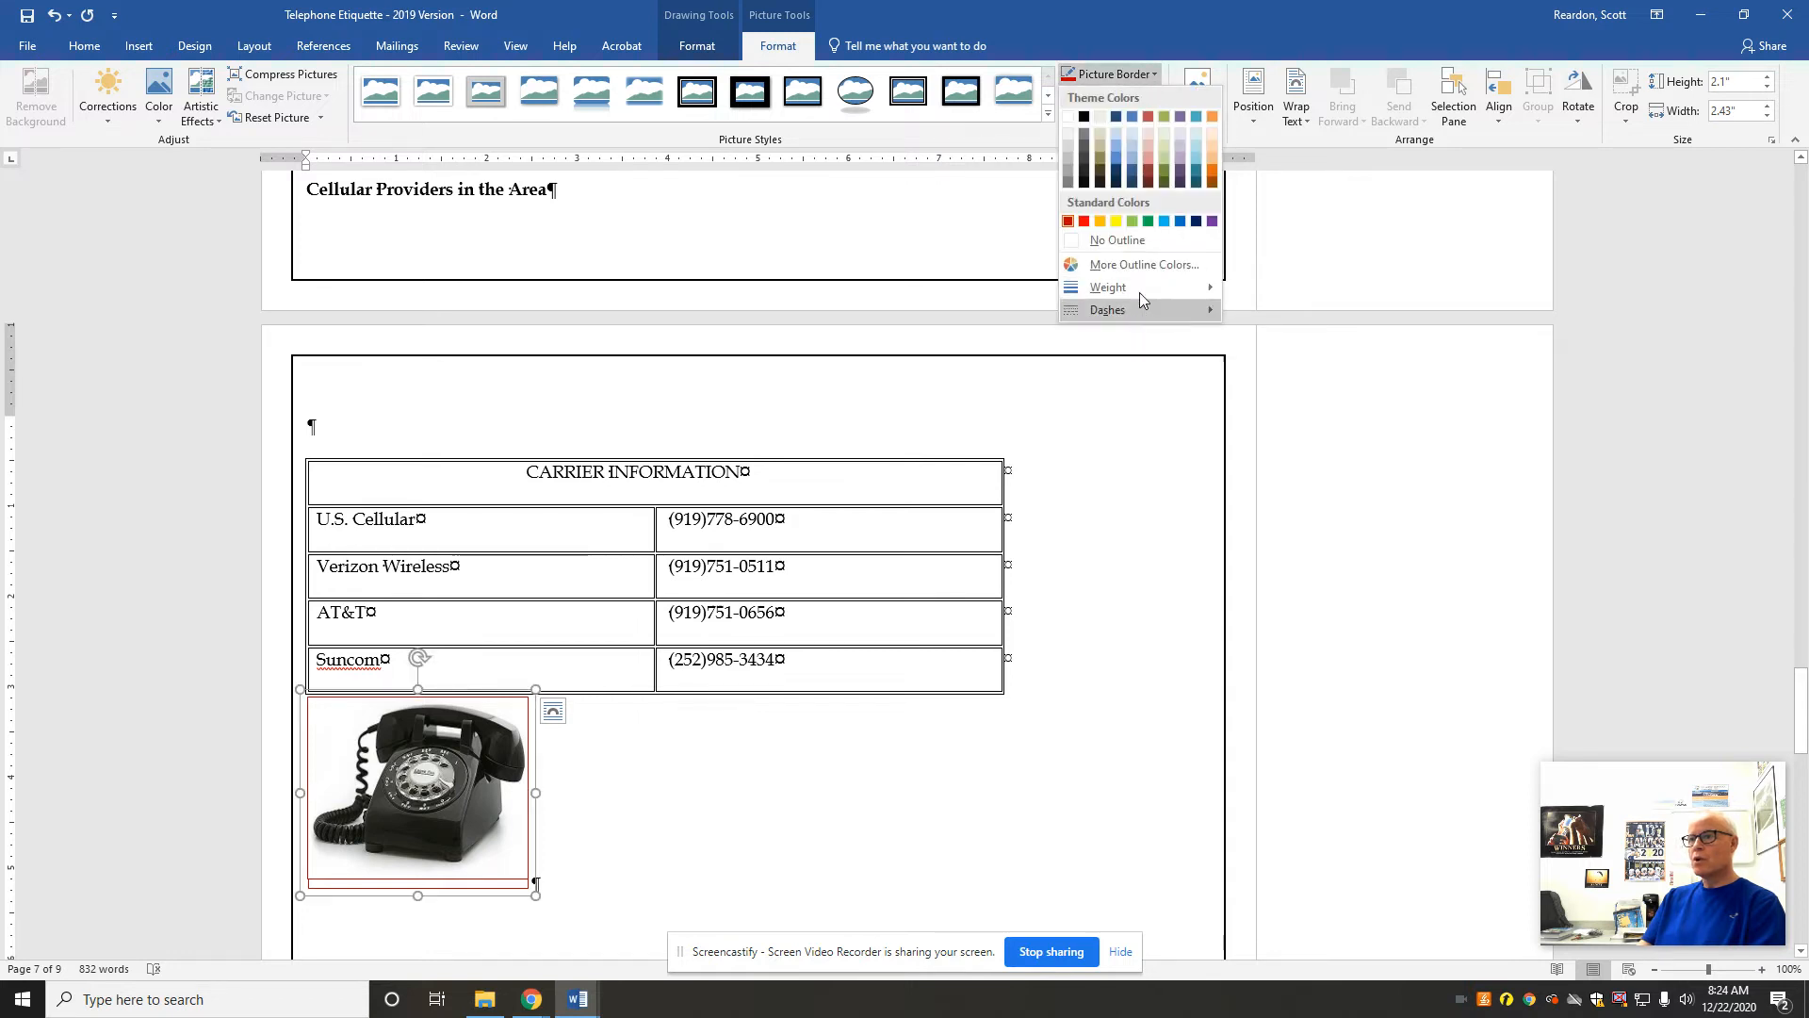
mouse_move(1140, 286)
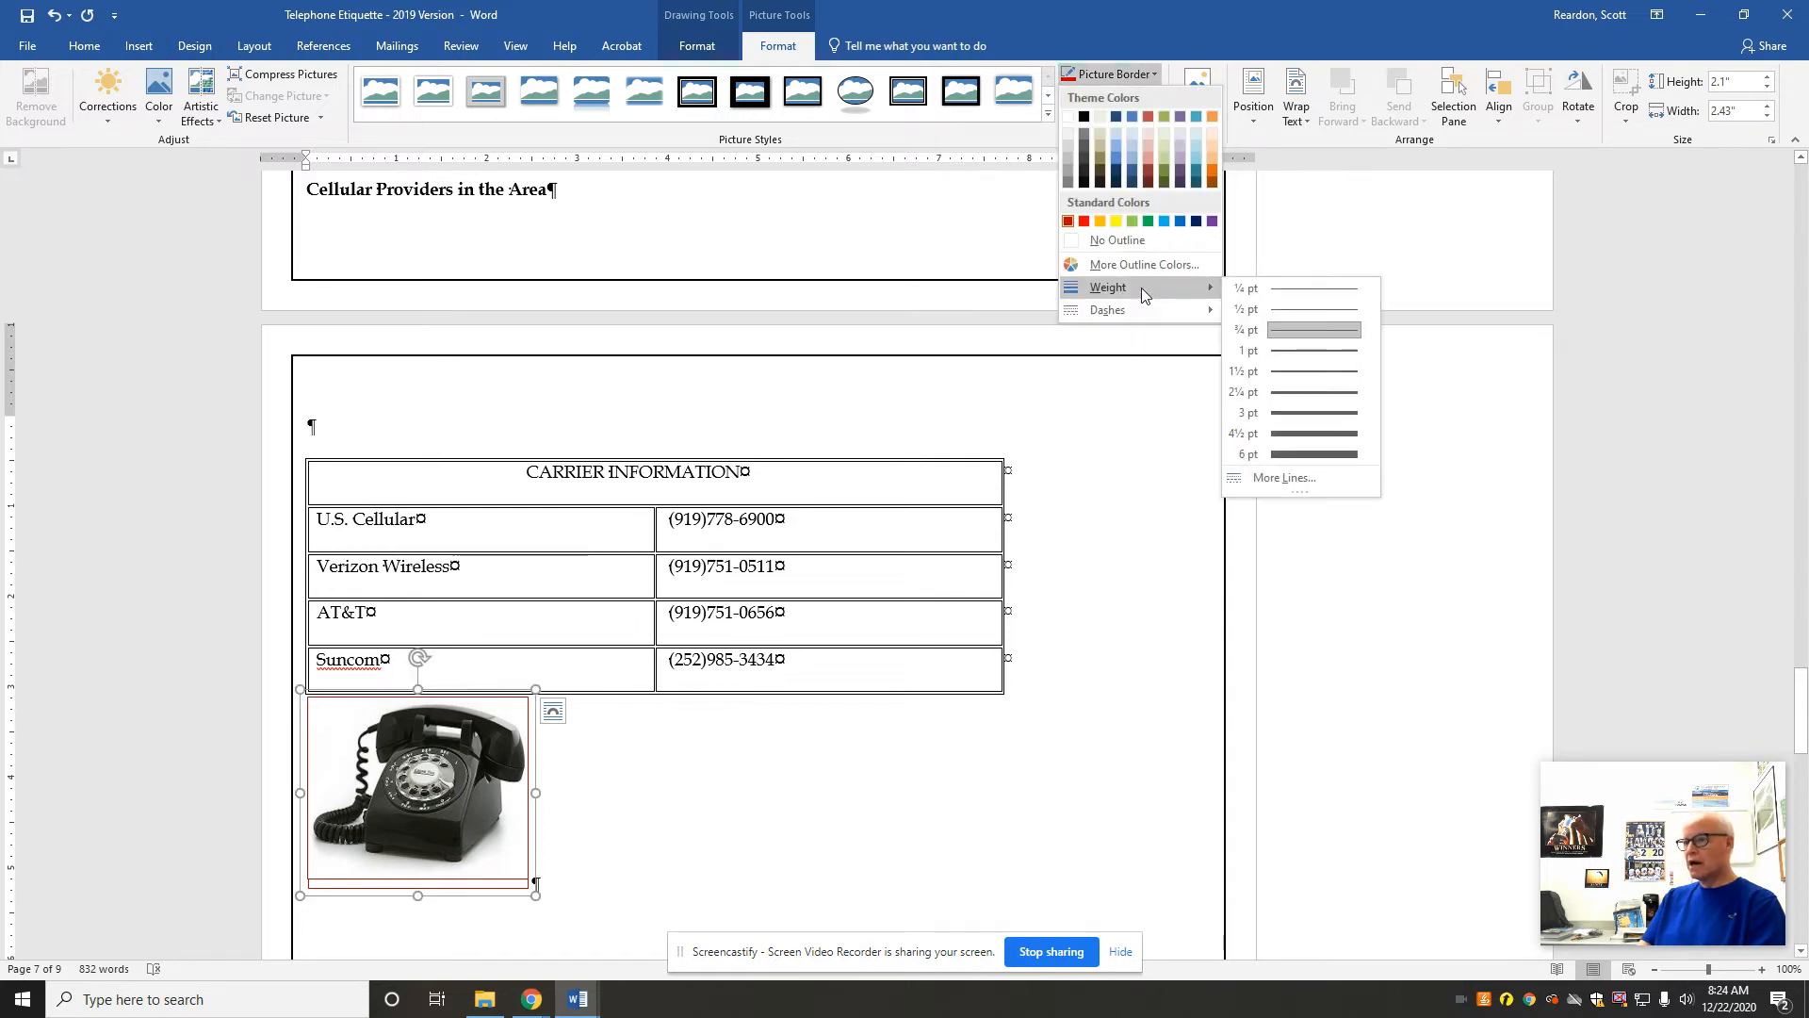
left_click(1270, 392)
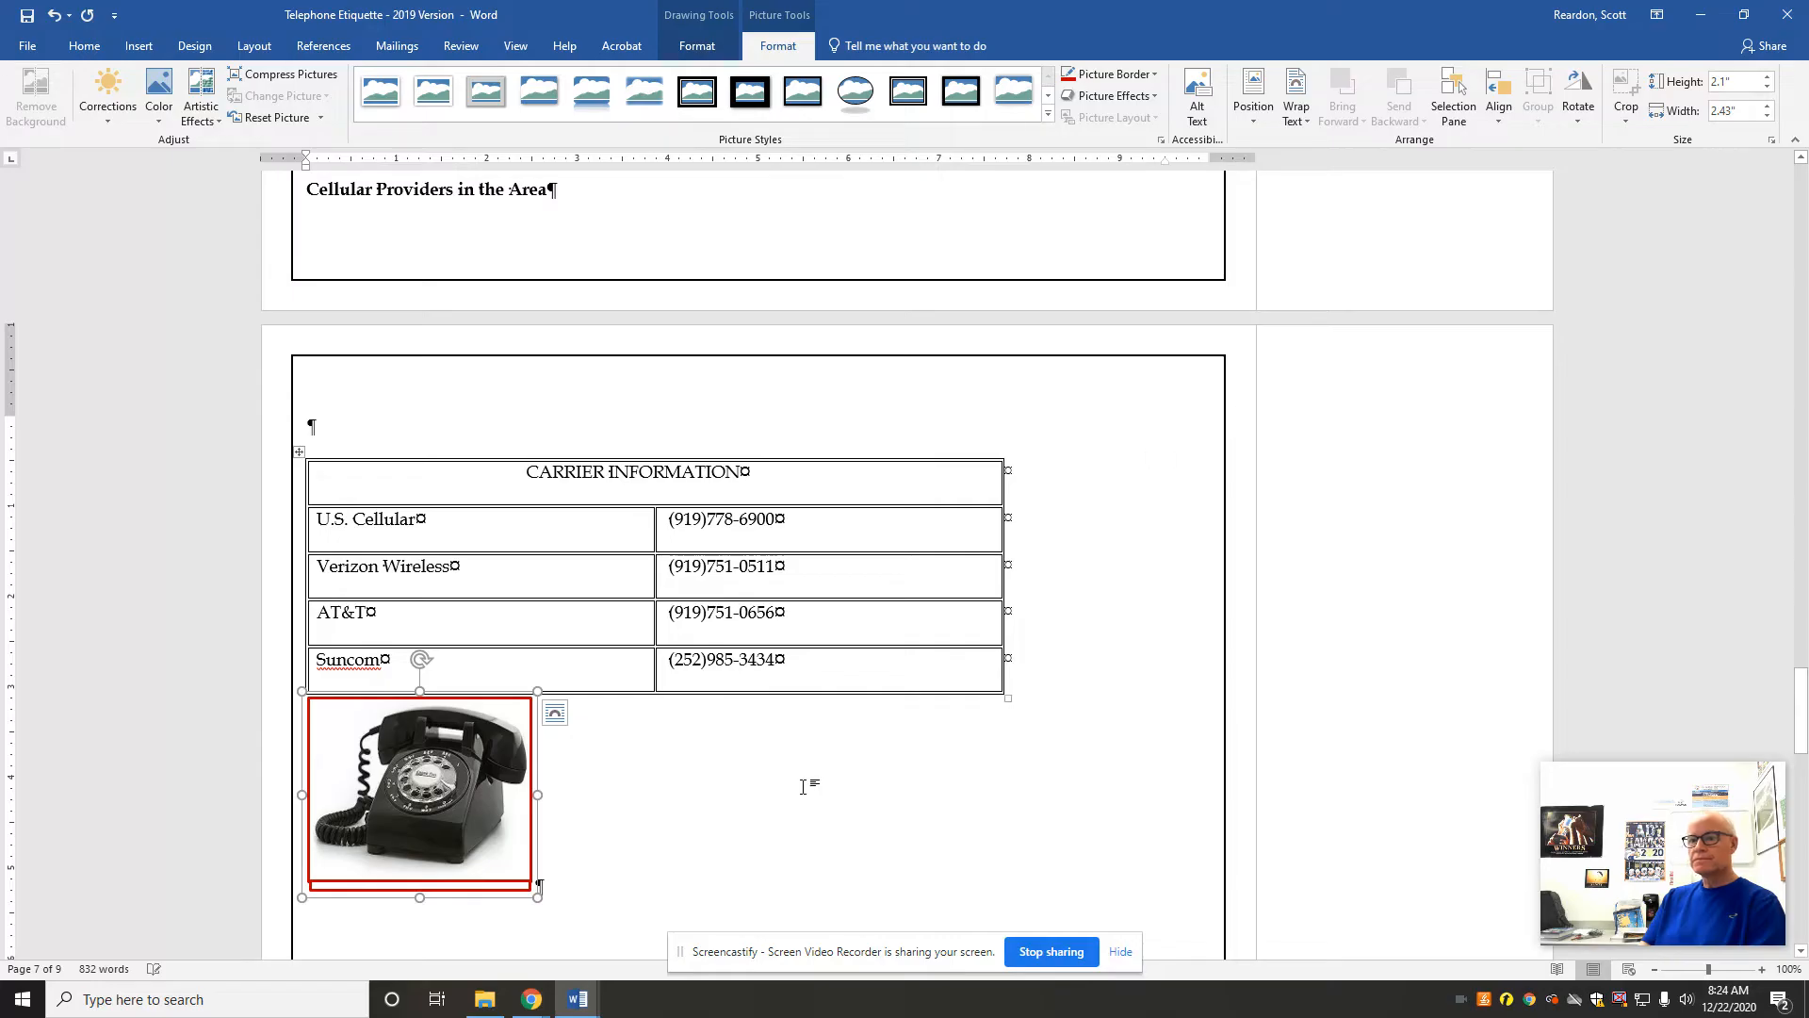
left_click(720, 796)
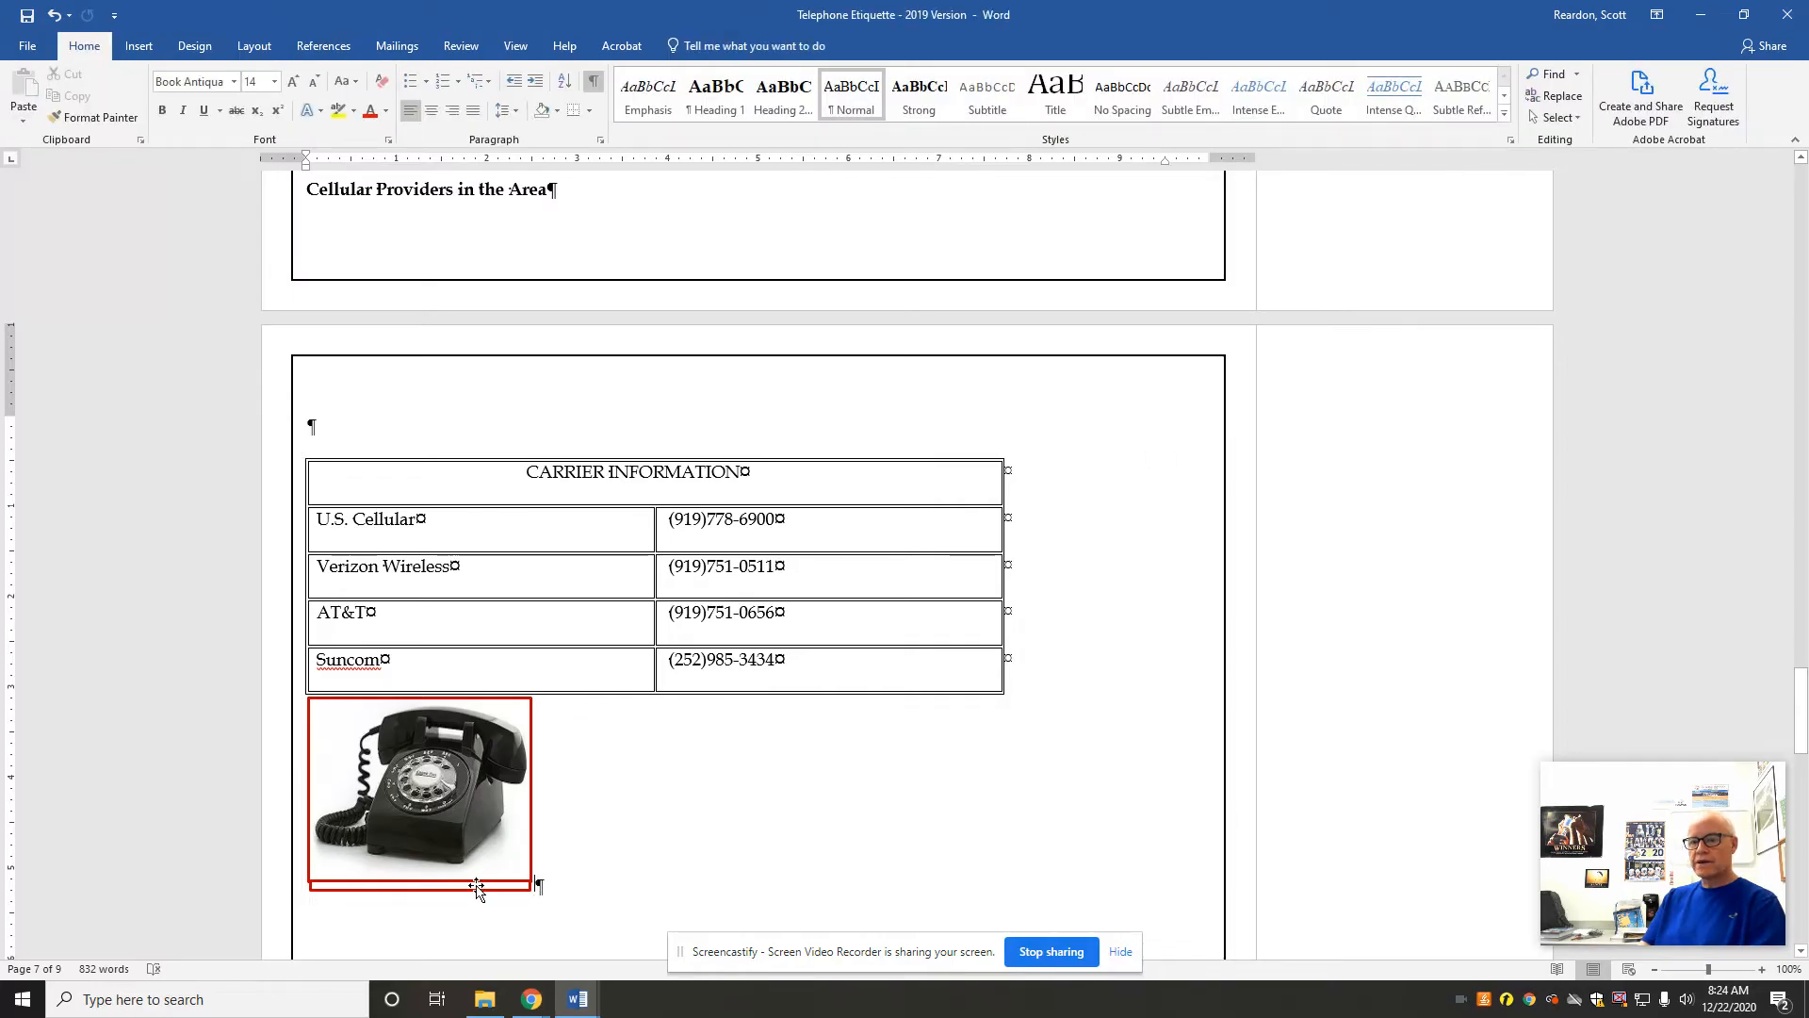
left_click(52, 16)
left_click(52, 16)
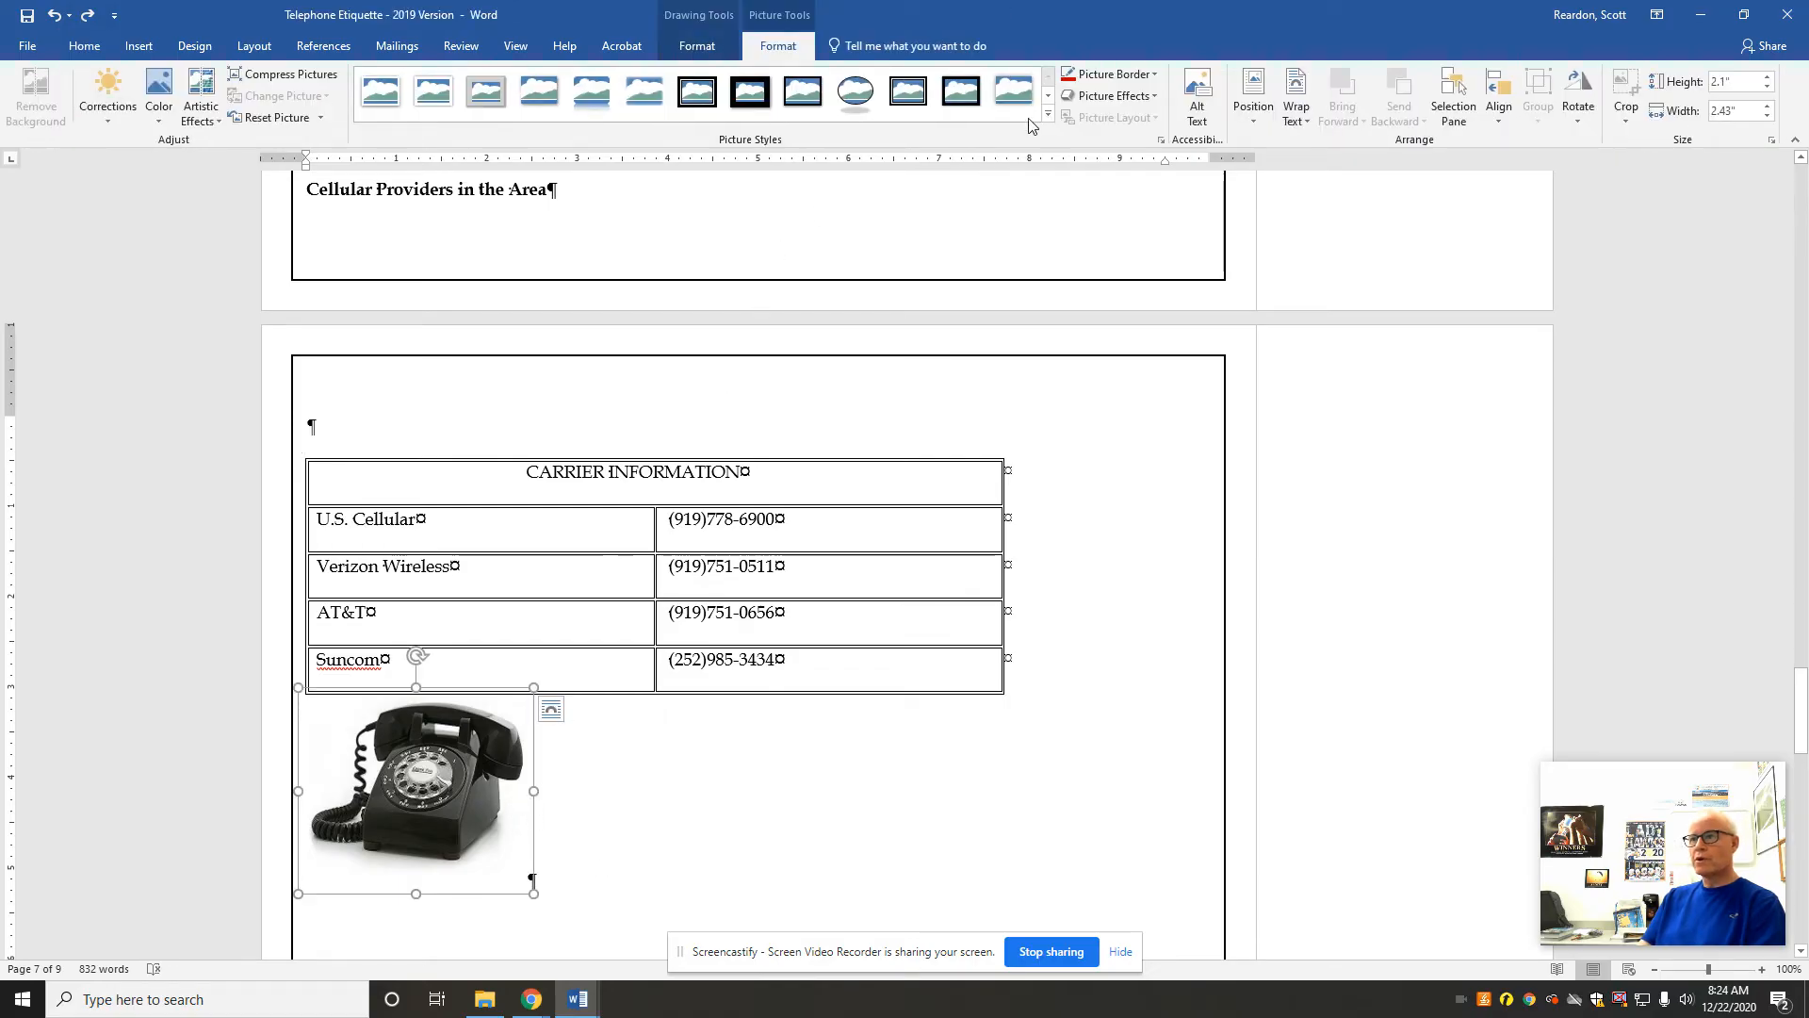
Step: Apply a dark red 3 pt border to the telephone picture below the Carrier Information table
left_click(1070, 75)
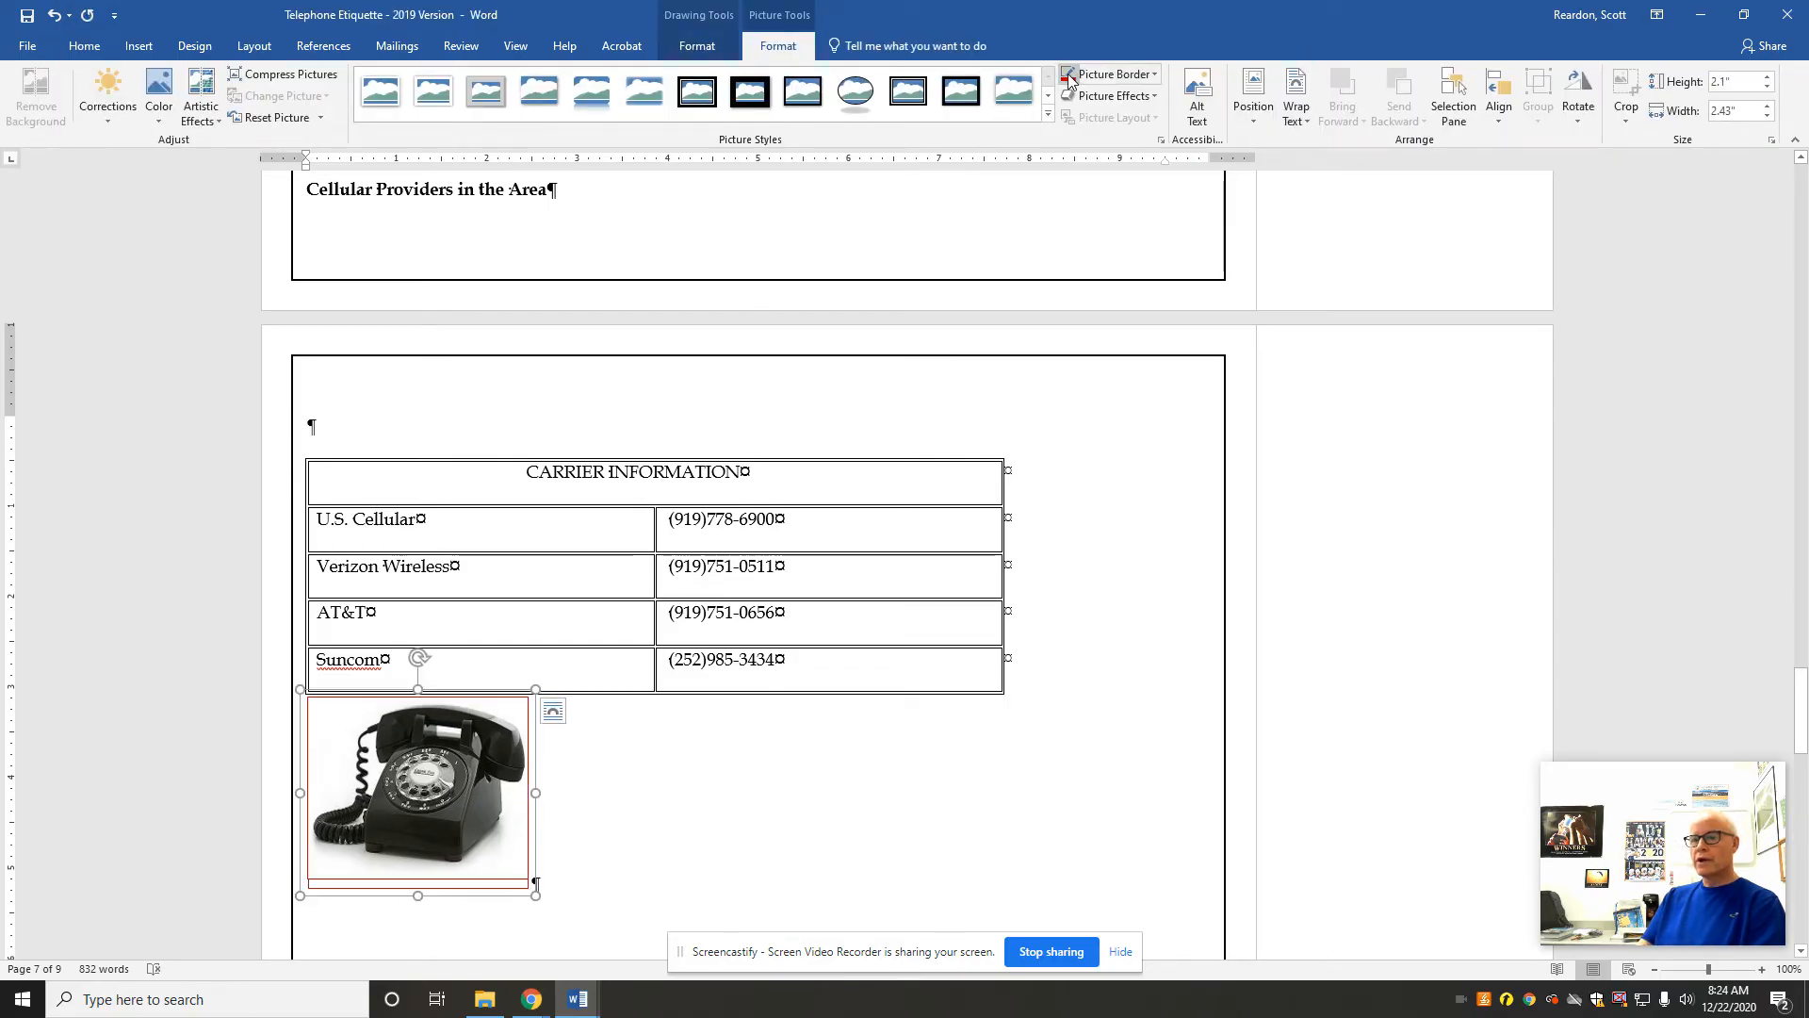
left_click(1153, 76)
mouse_move(1178, 288)
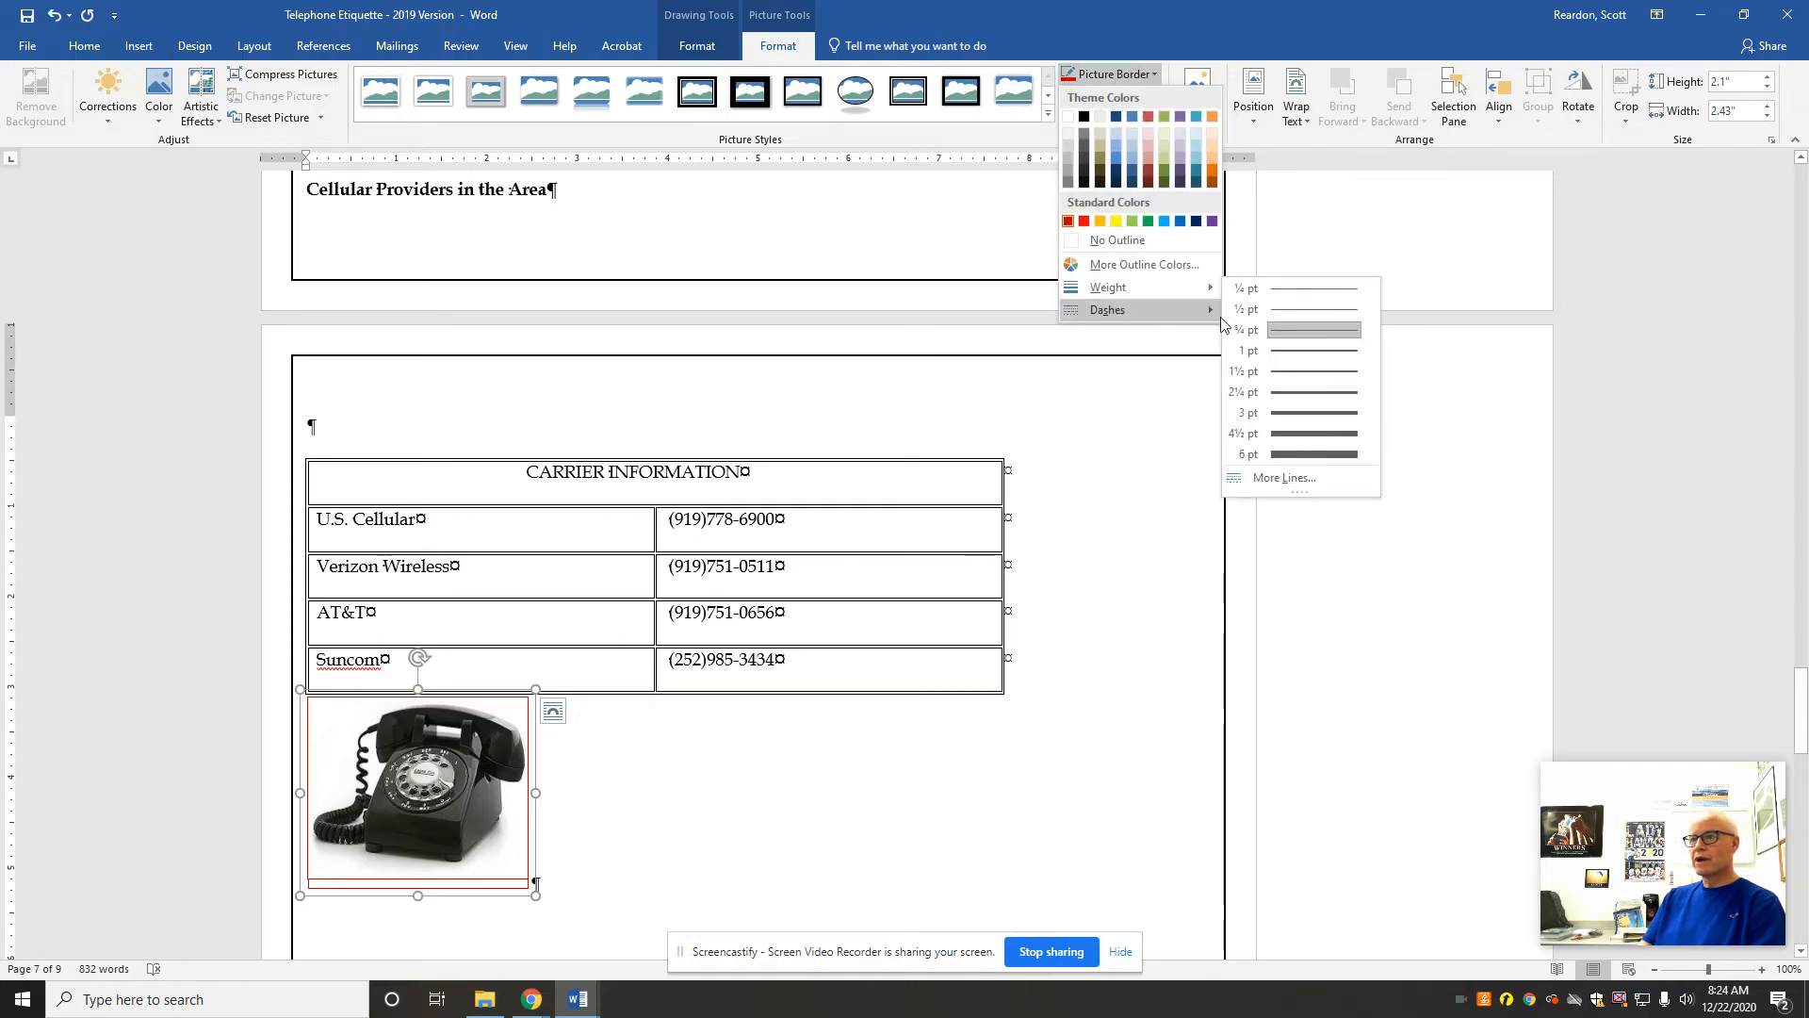
left_click(1259, 412)
left_click(912, 705)
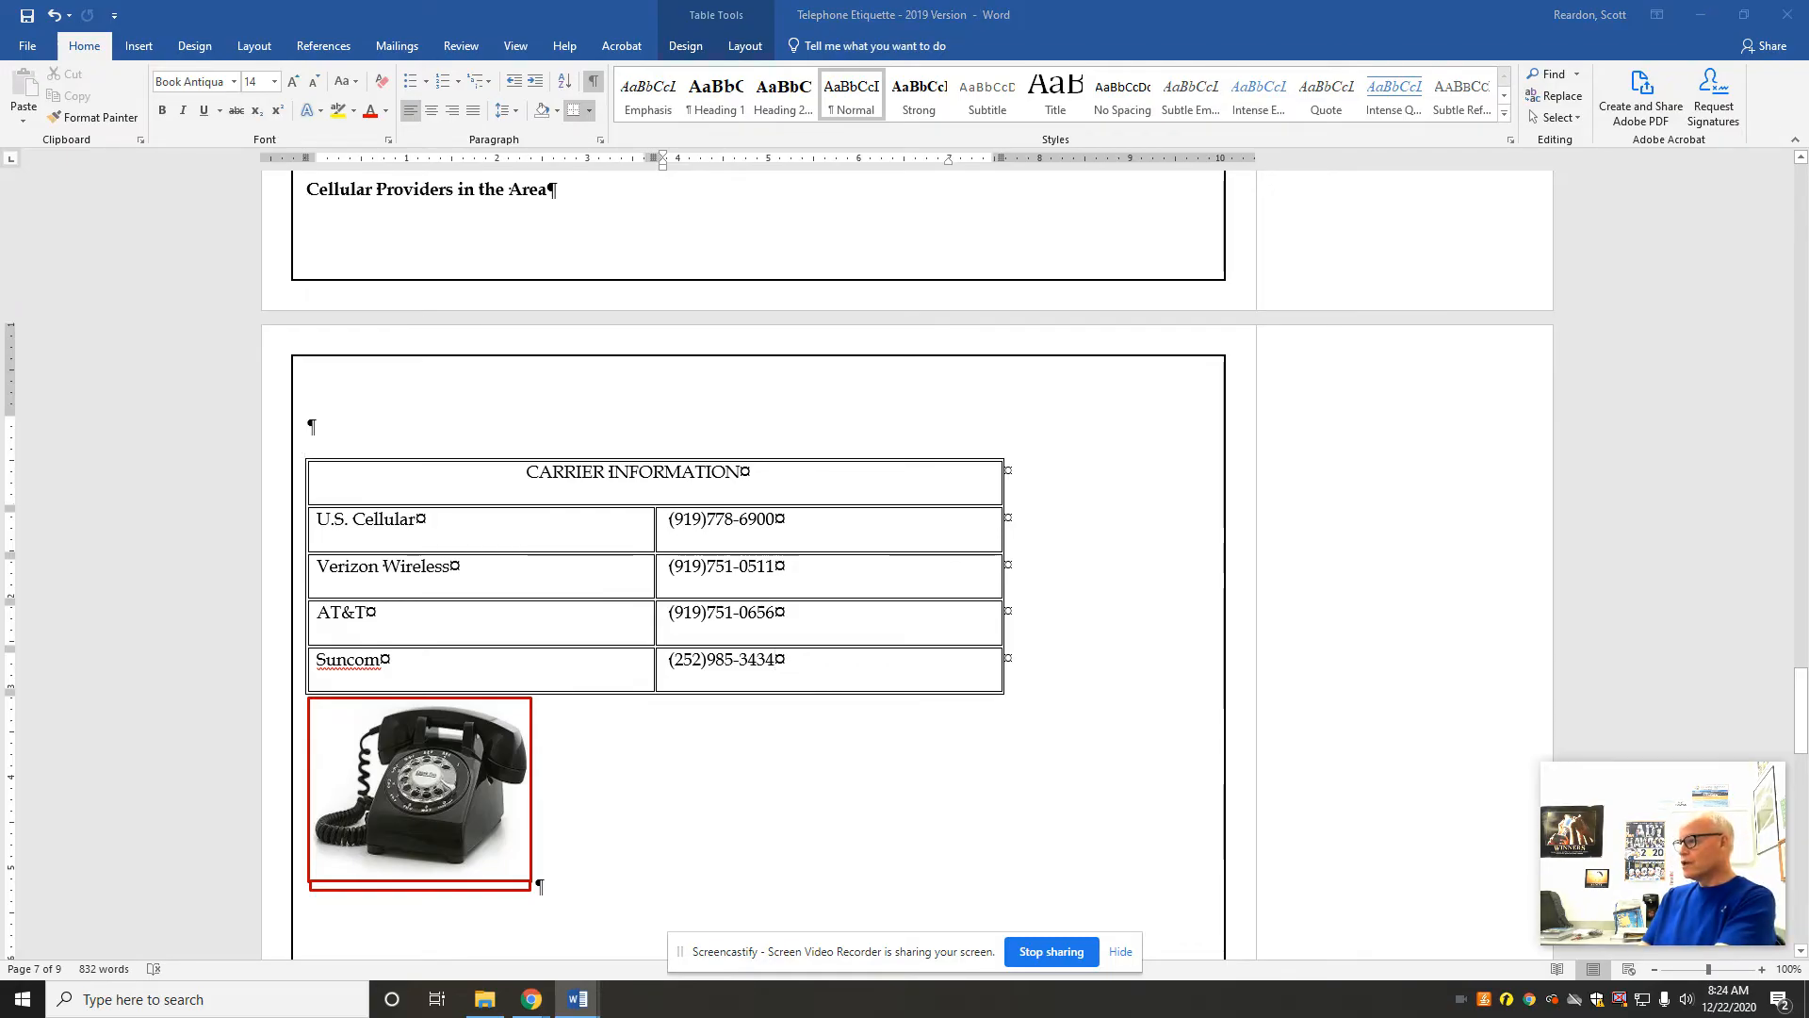
Step: Reverse the SmartArt graphic above Common Telephone Etiquette Errors to a right-to-left layout
left_click_drag(1798, 698, 1767, 790)
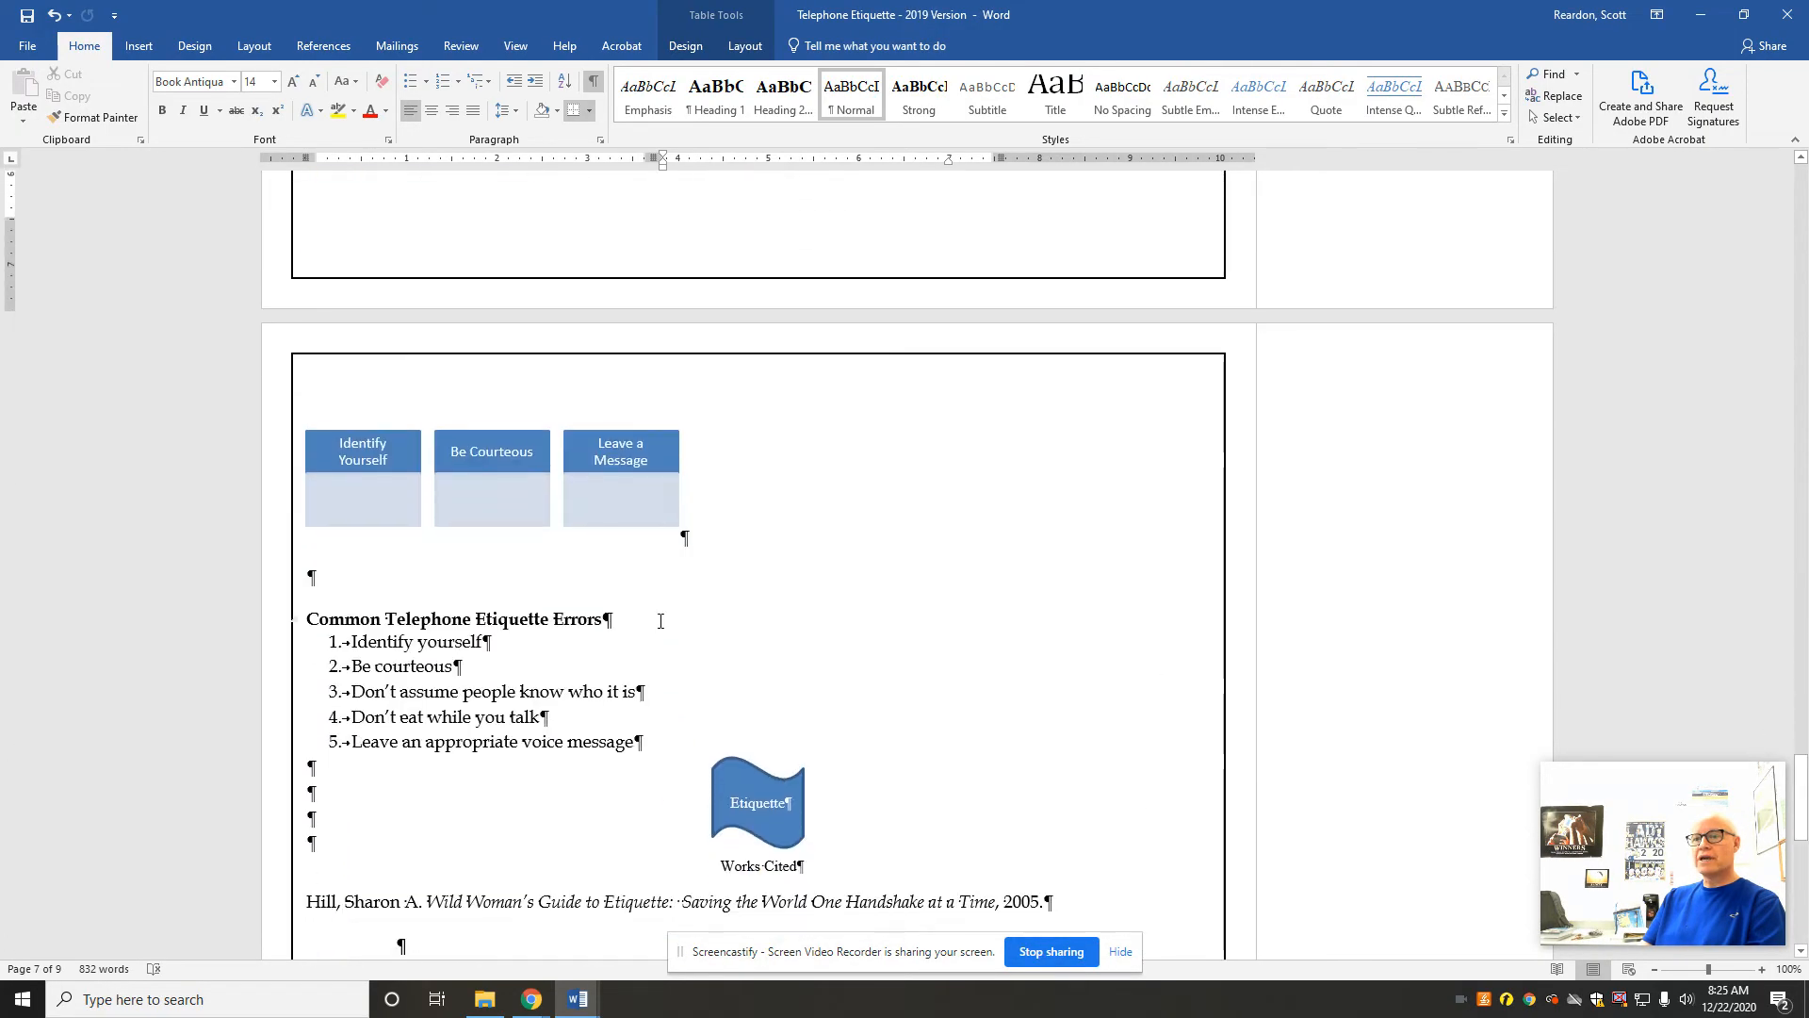
left_click(382, 430)
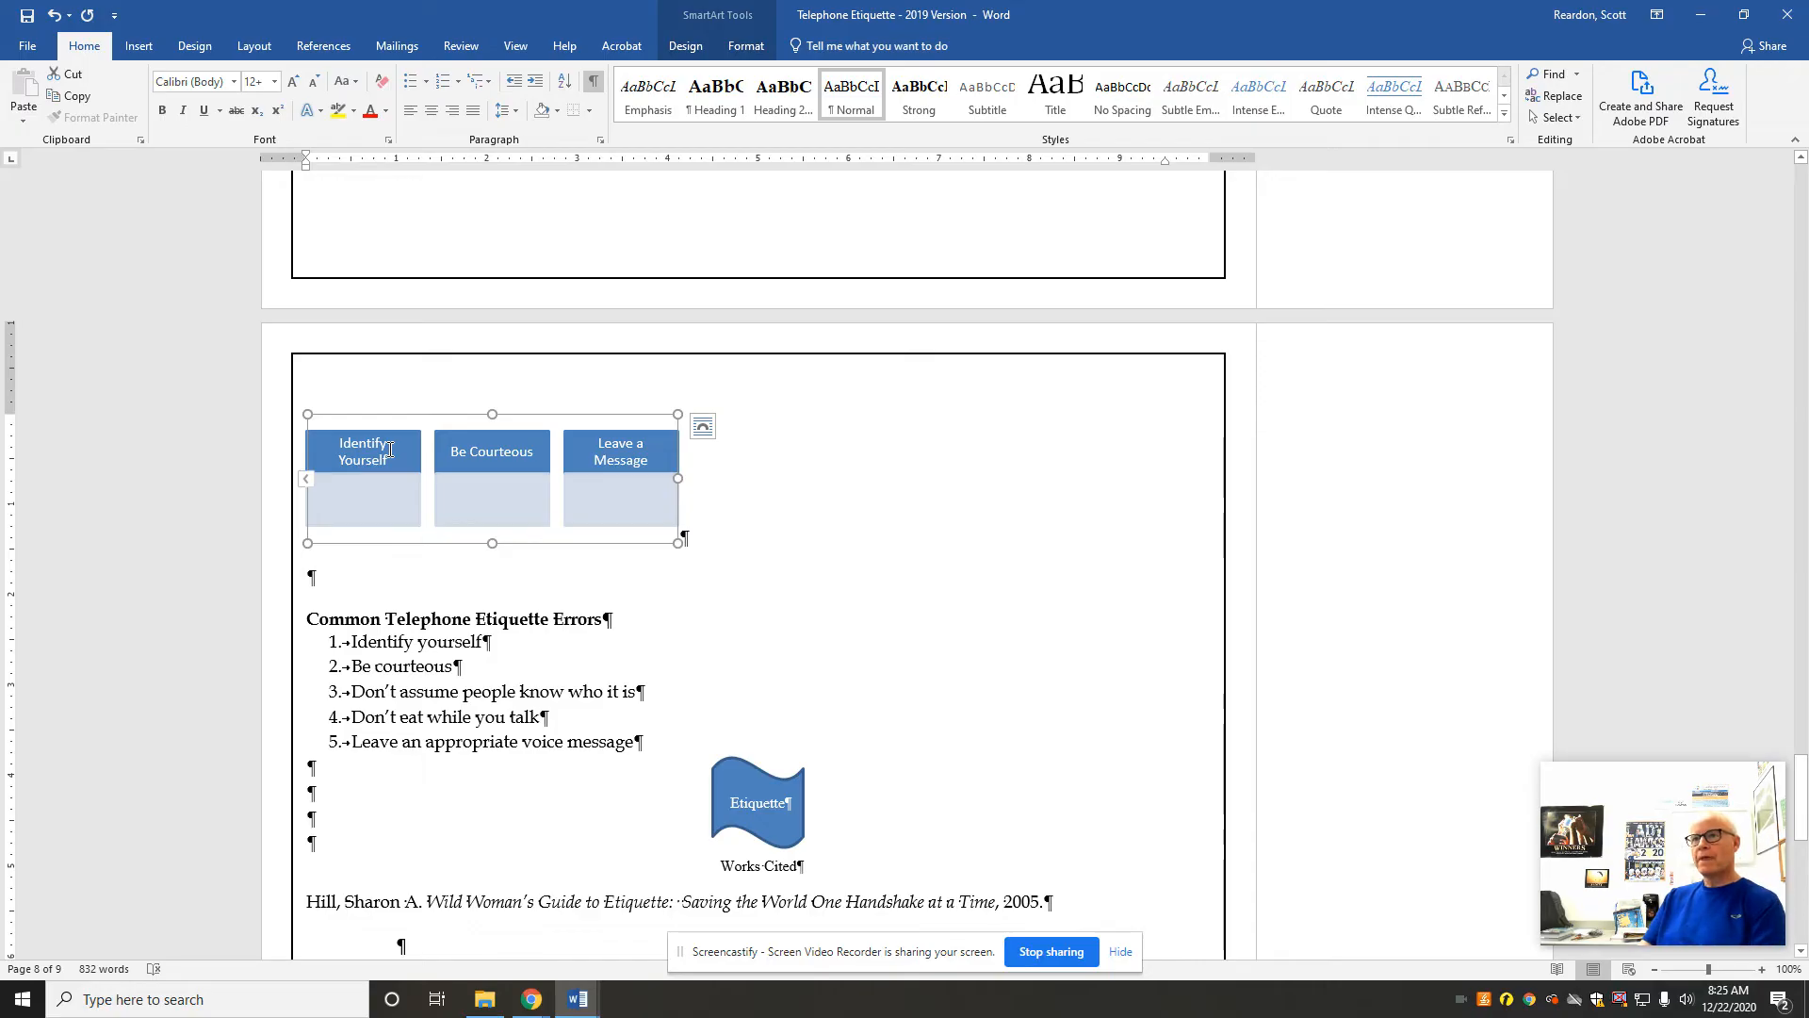
left_click(747, 46)
left_click(686, 47)
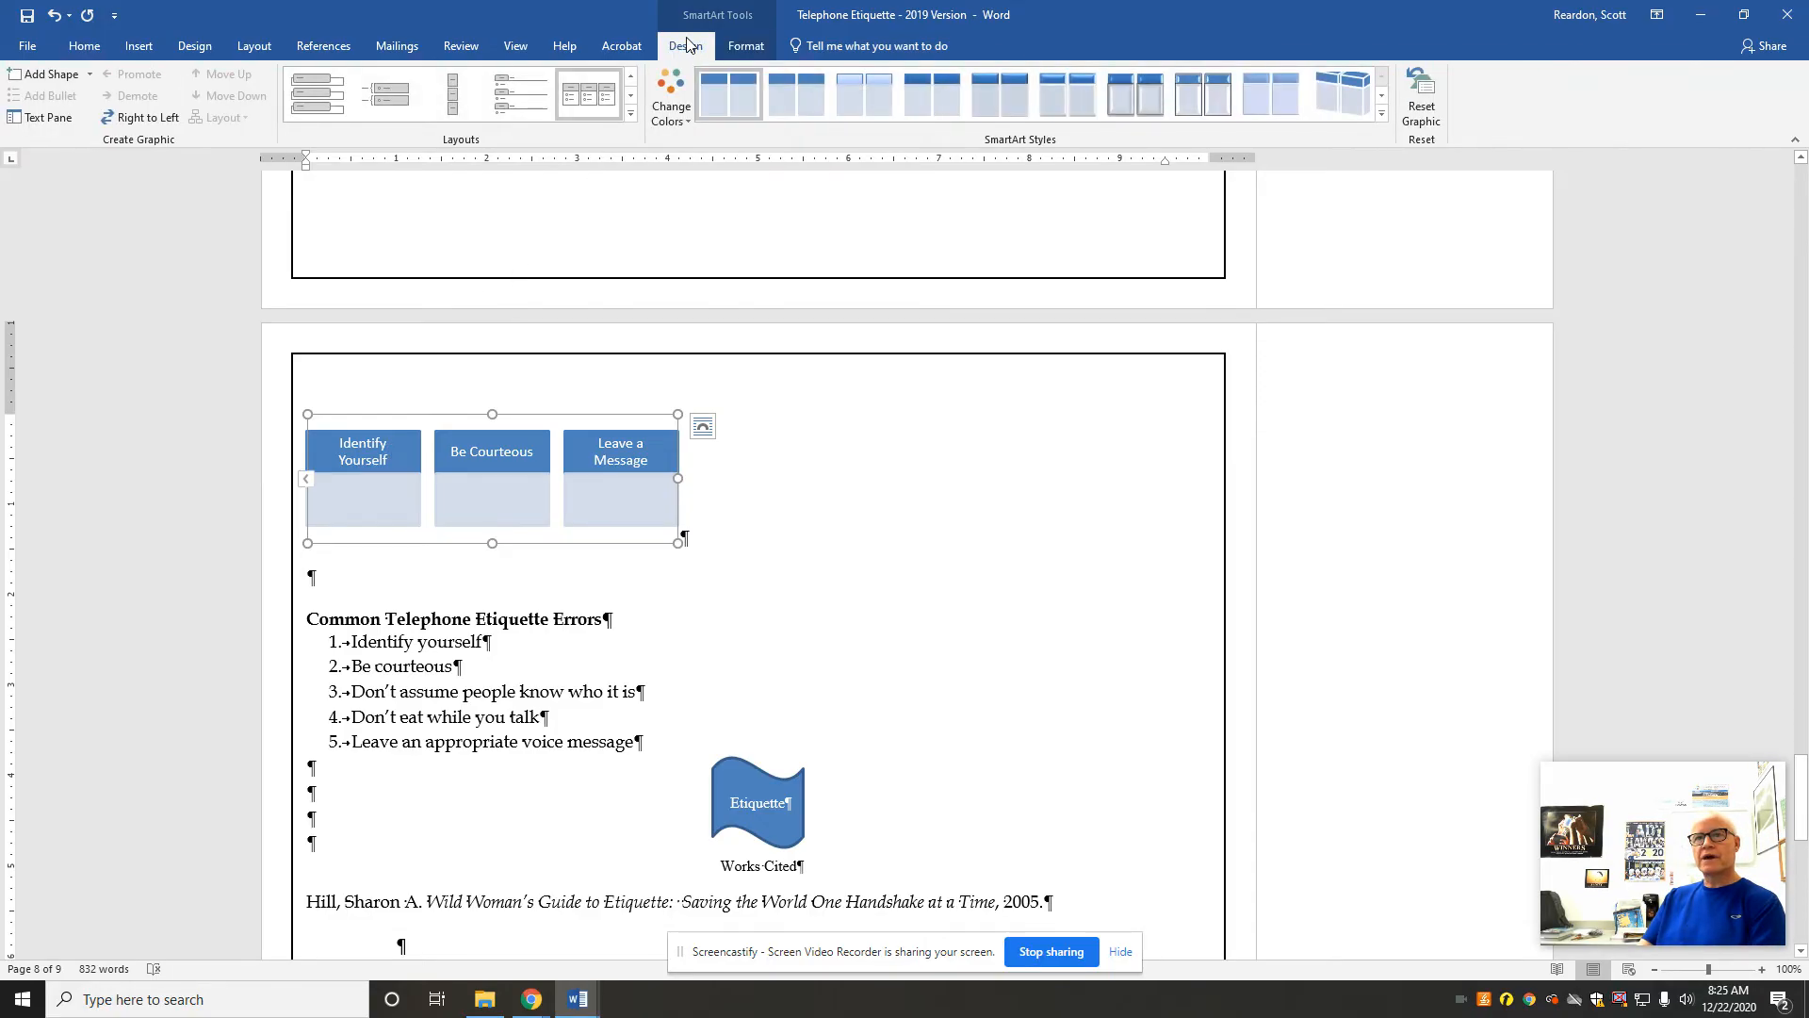
left_click(129, 123)
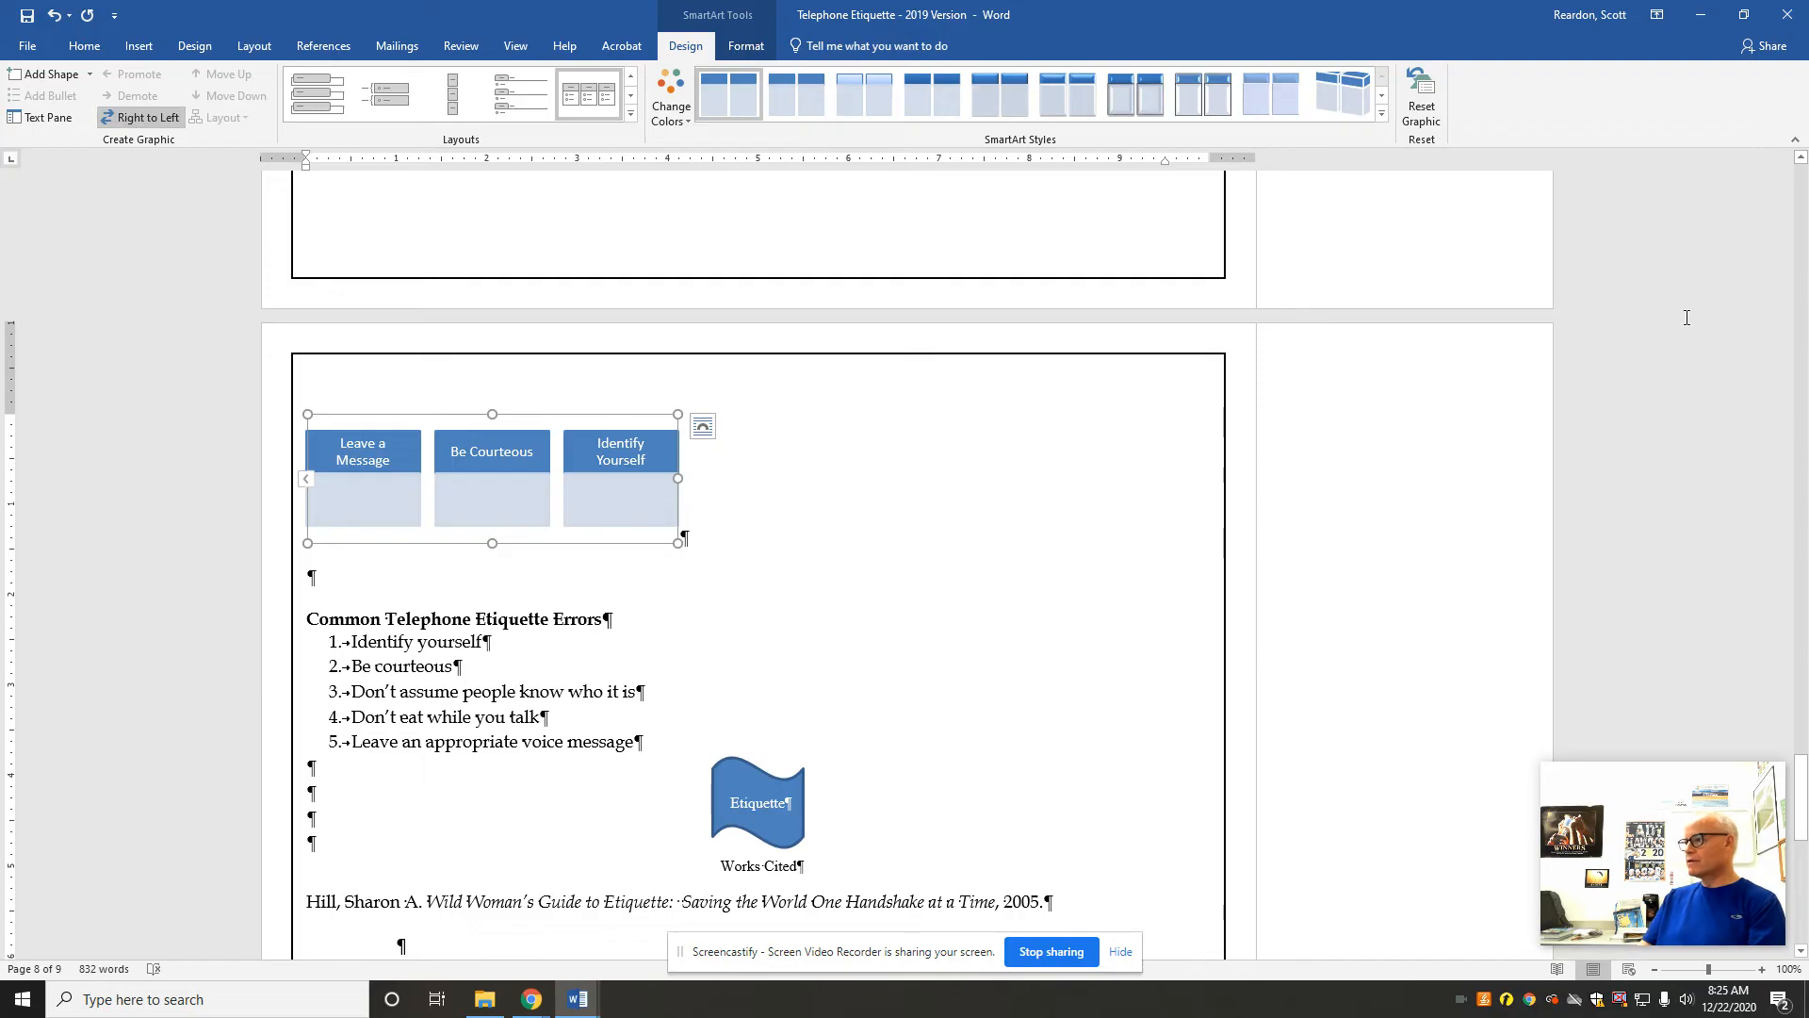
Step: Add the built-in Integral header to the document
left_click_drag(1795, 748, 1762, 170)
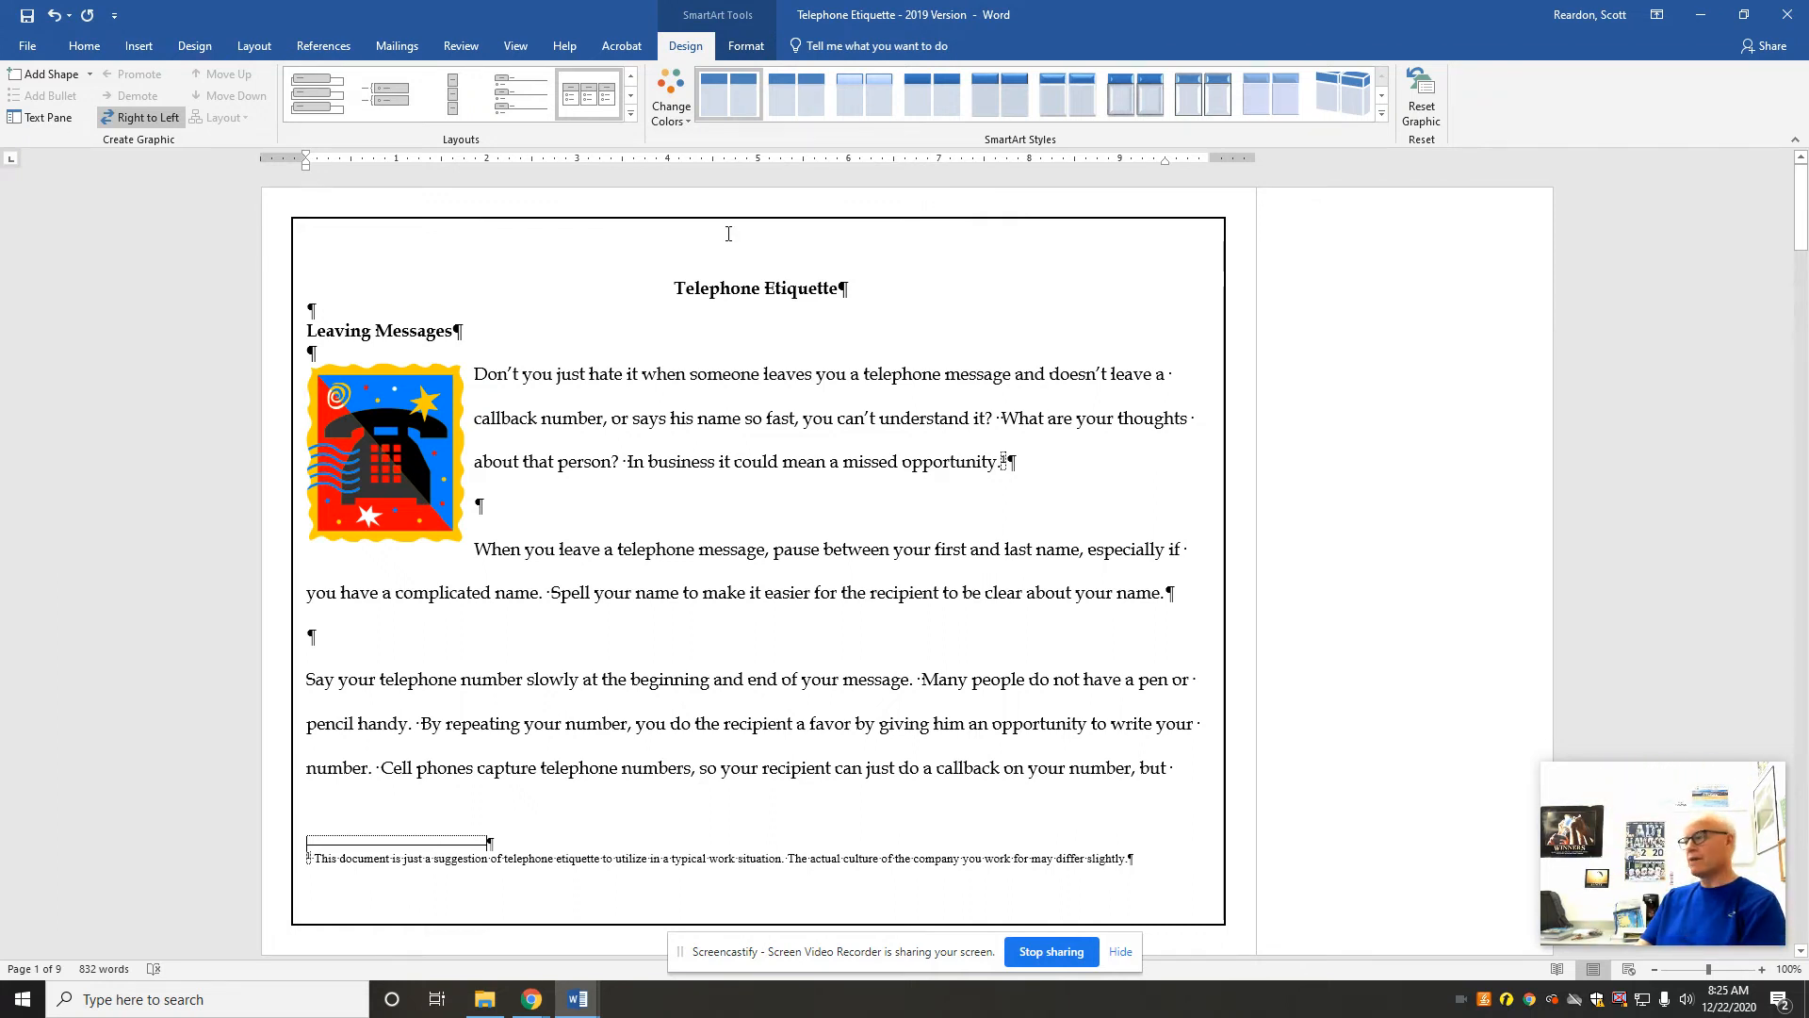
left_click(141, 49)
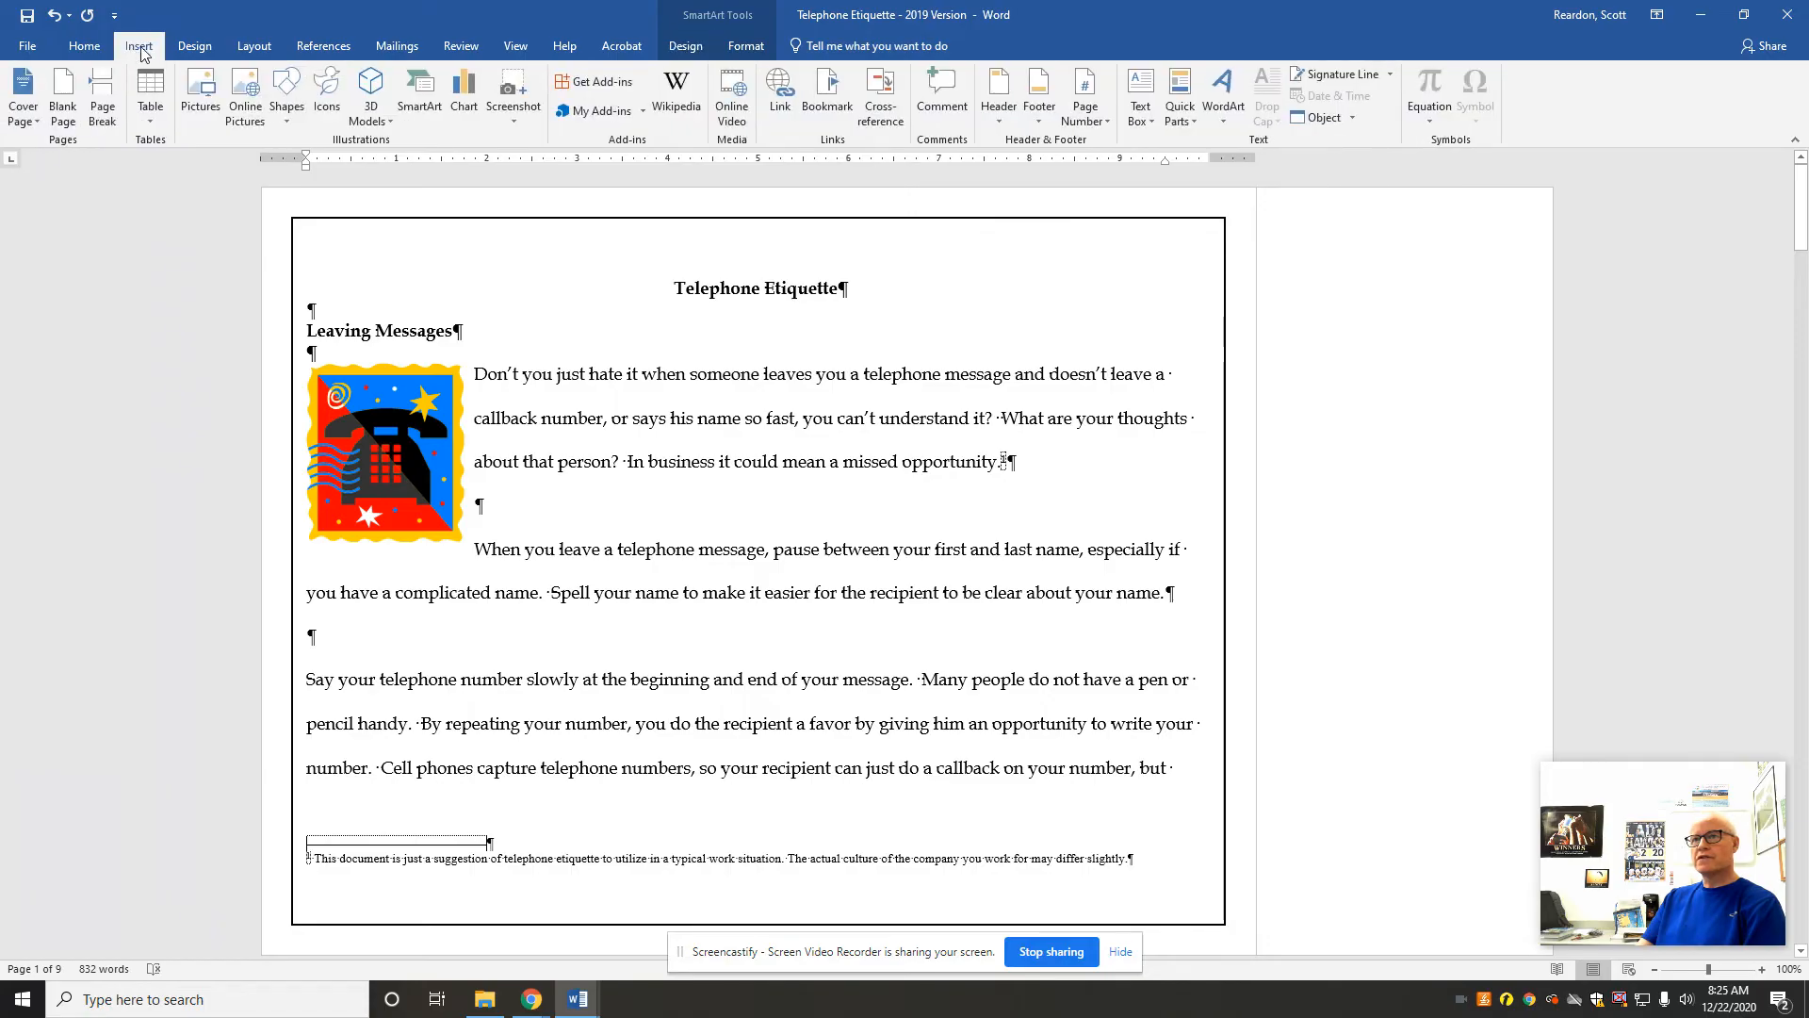
left_click(995, 115)
left_click_drag(1359, 302, 1378, 454)
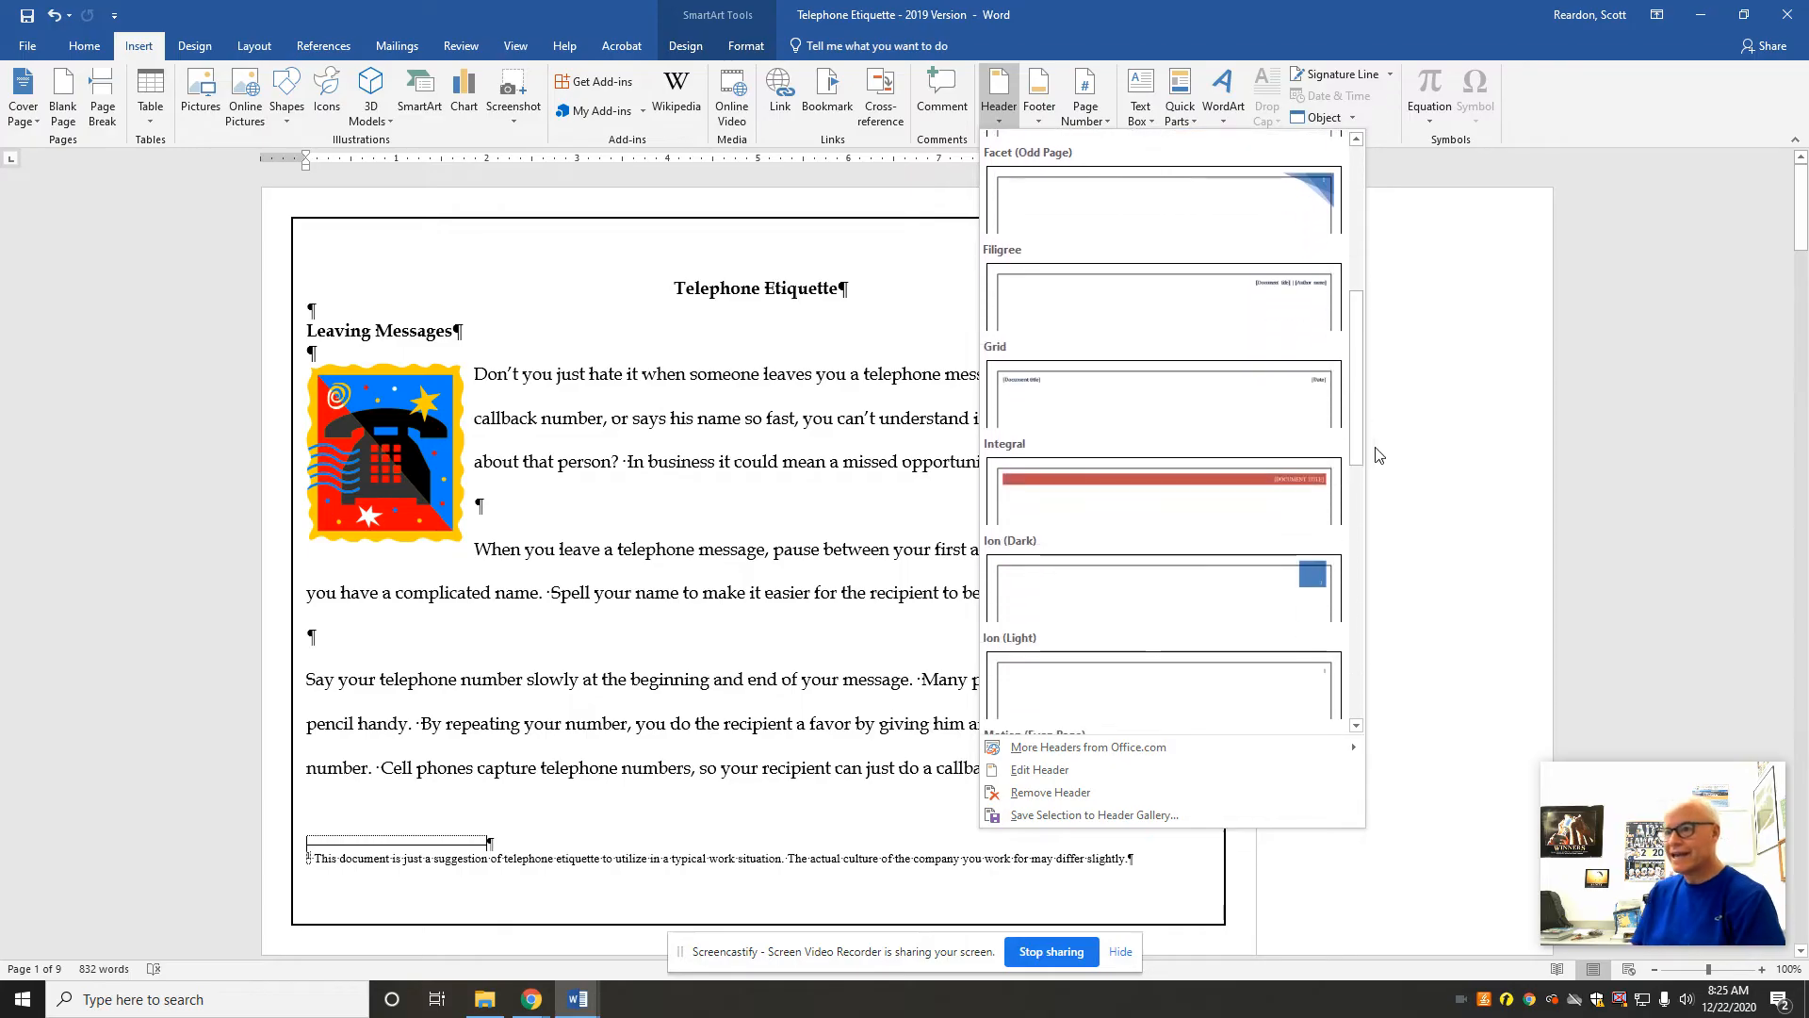
left_click(1129, 491)
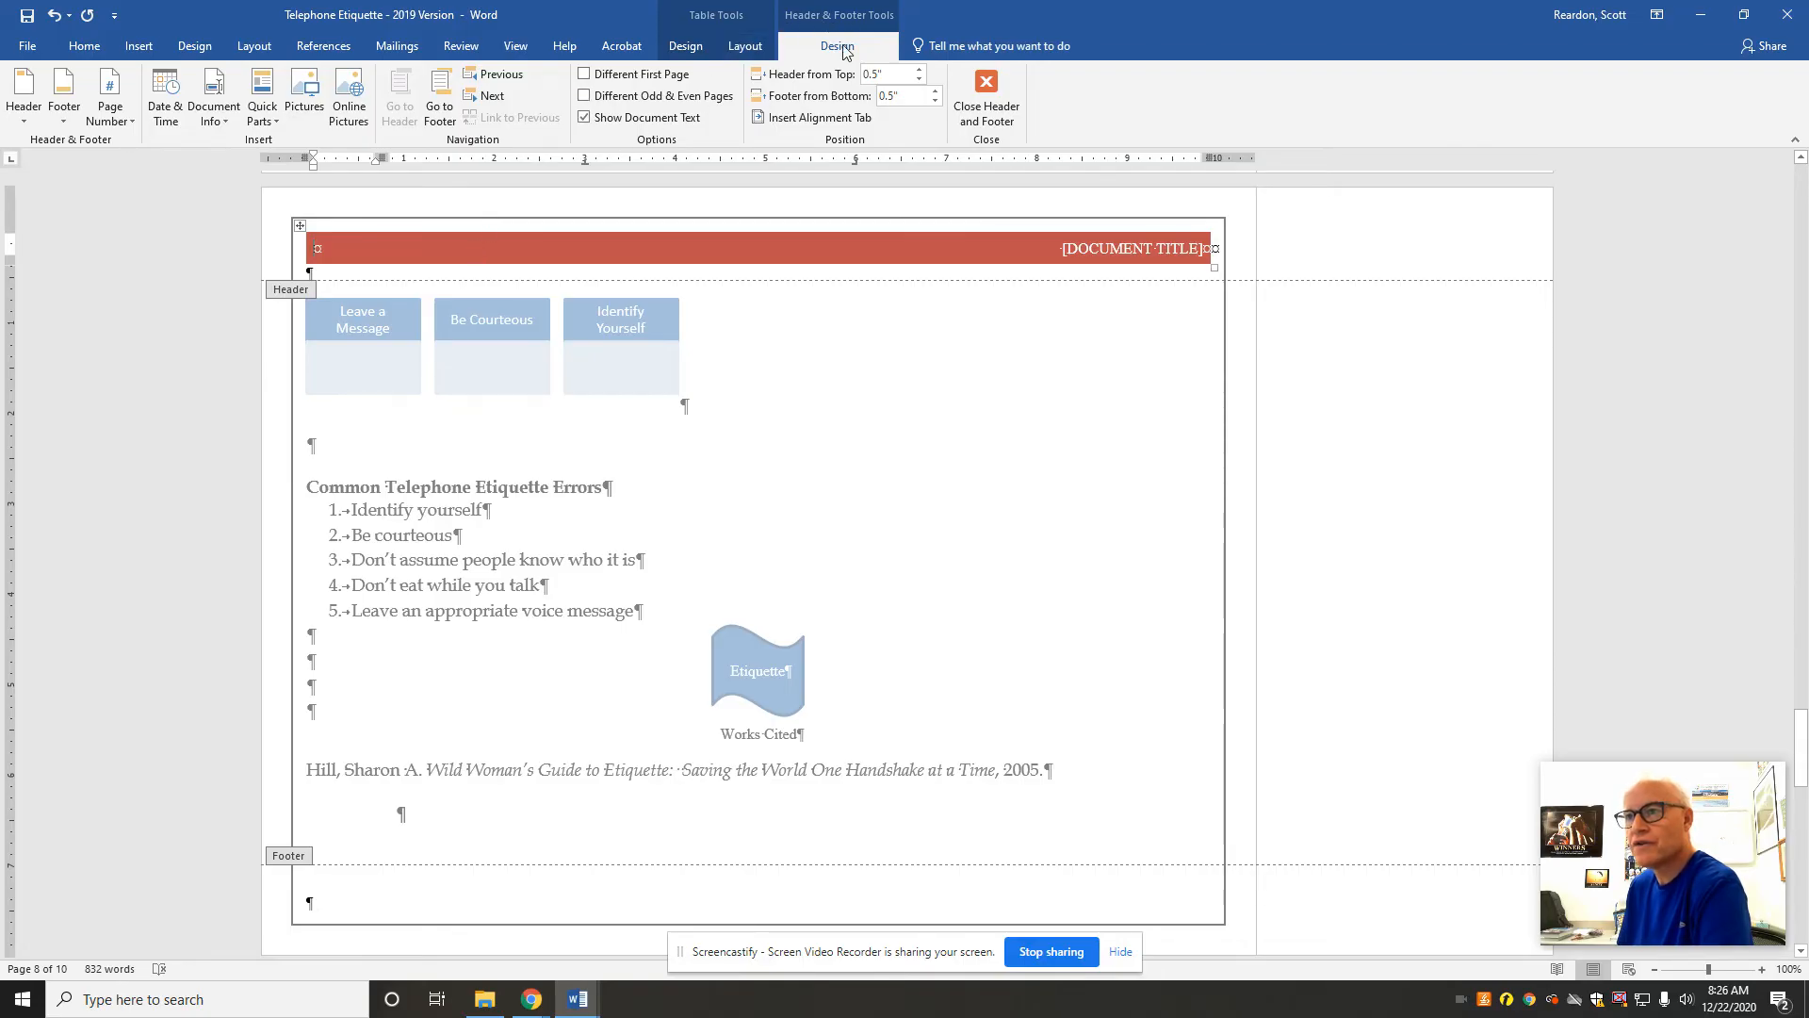
Step: Give the first page a different header from the rest of the document and return to the body text
left_click(585, 75)
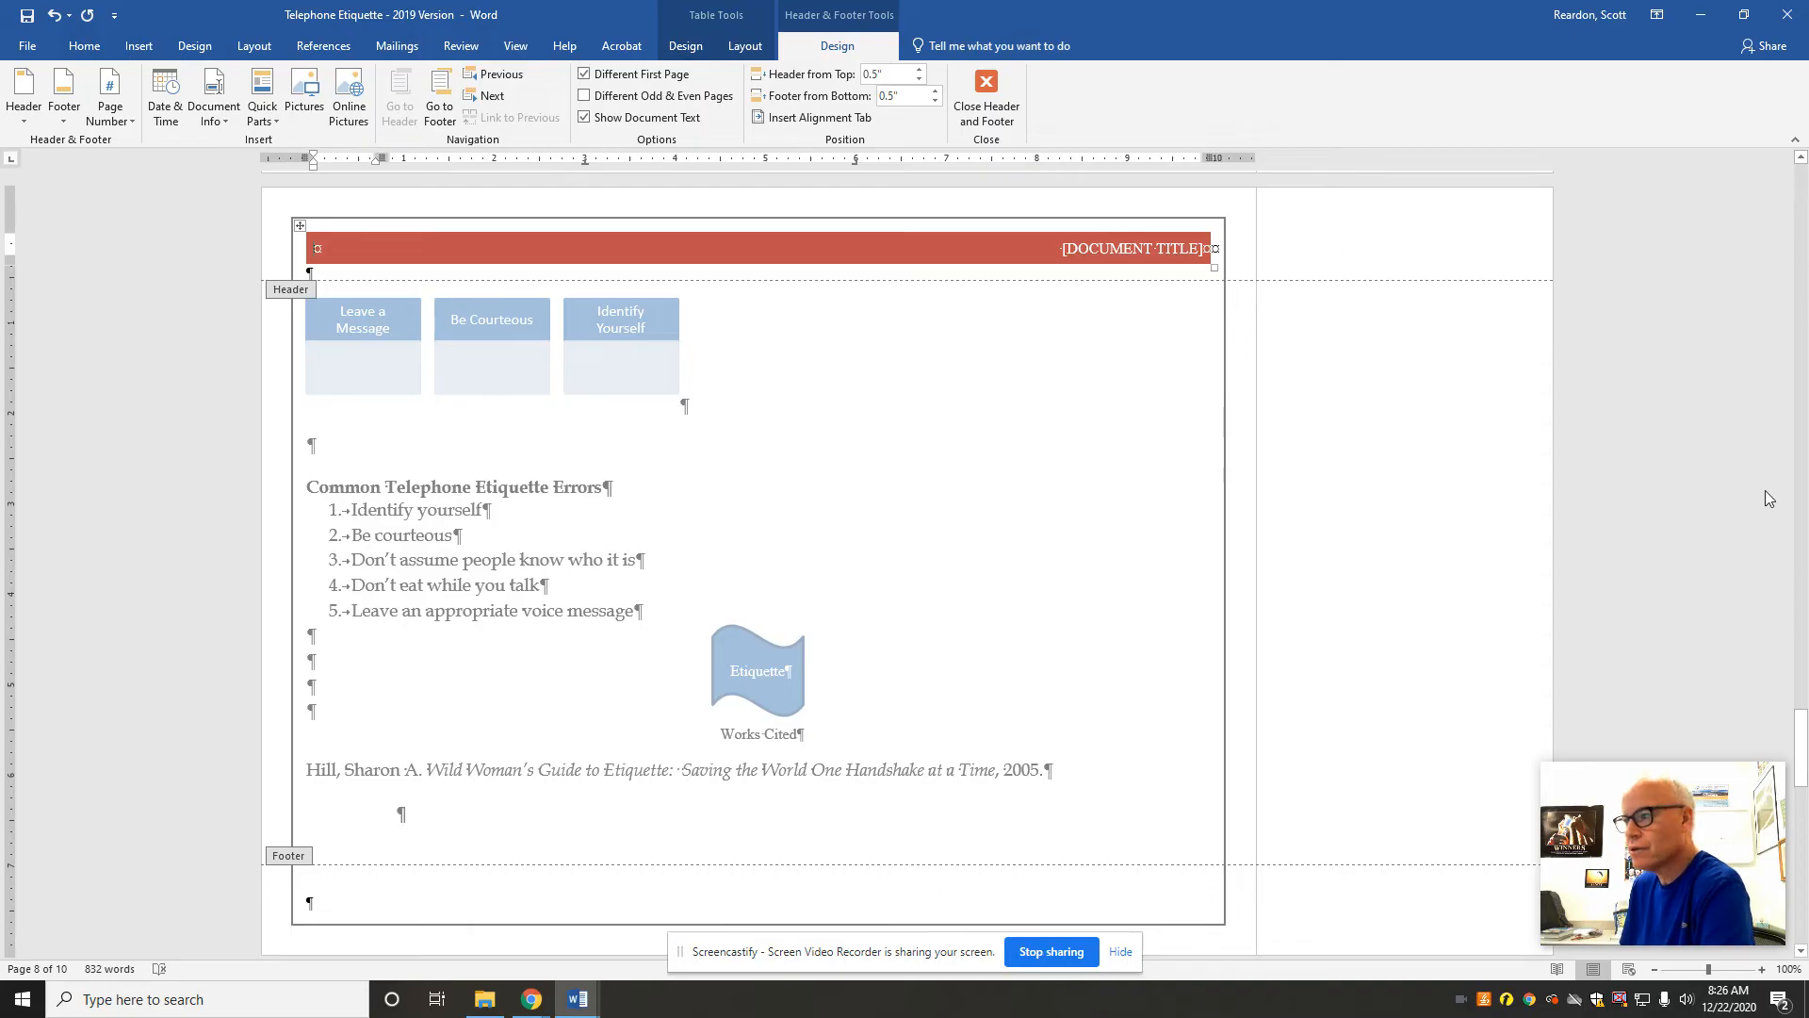
left_click_drag(1792, 731, 1766, 177)
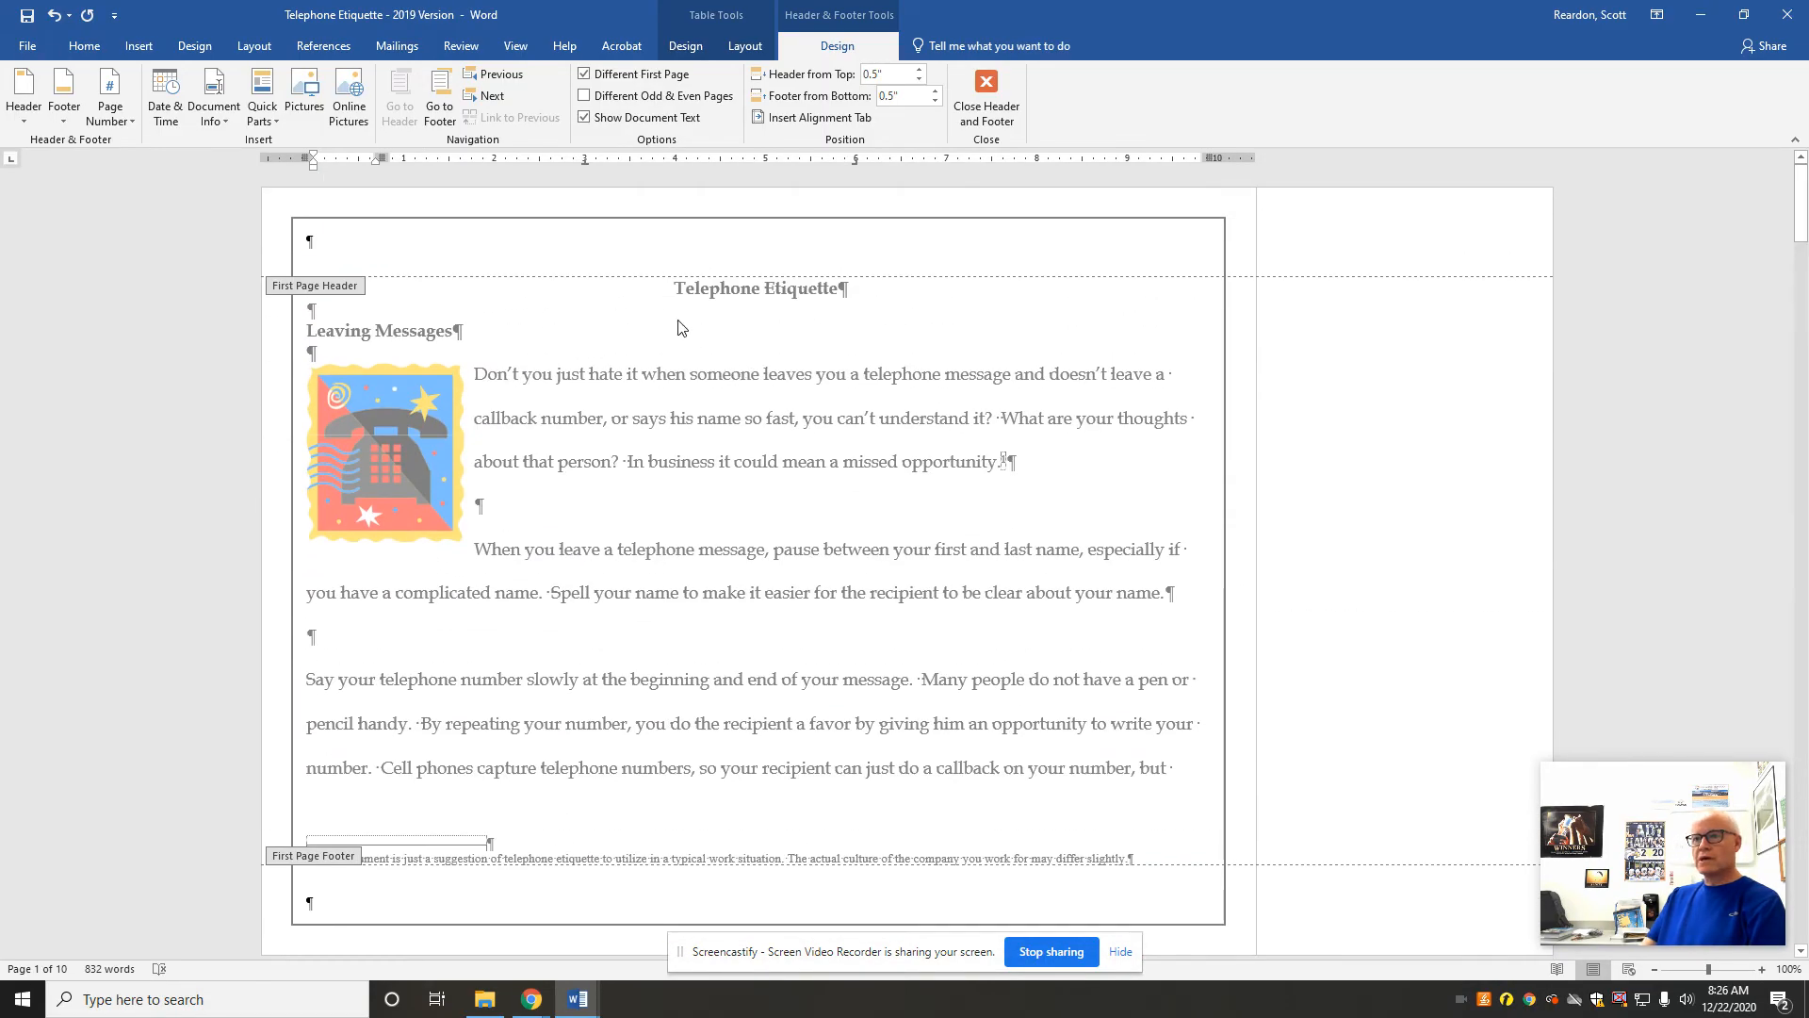
double_click(680, 323)
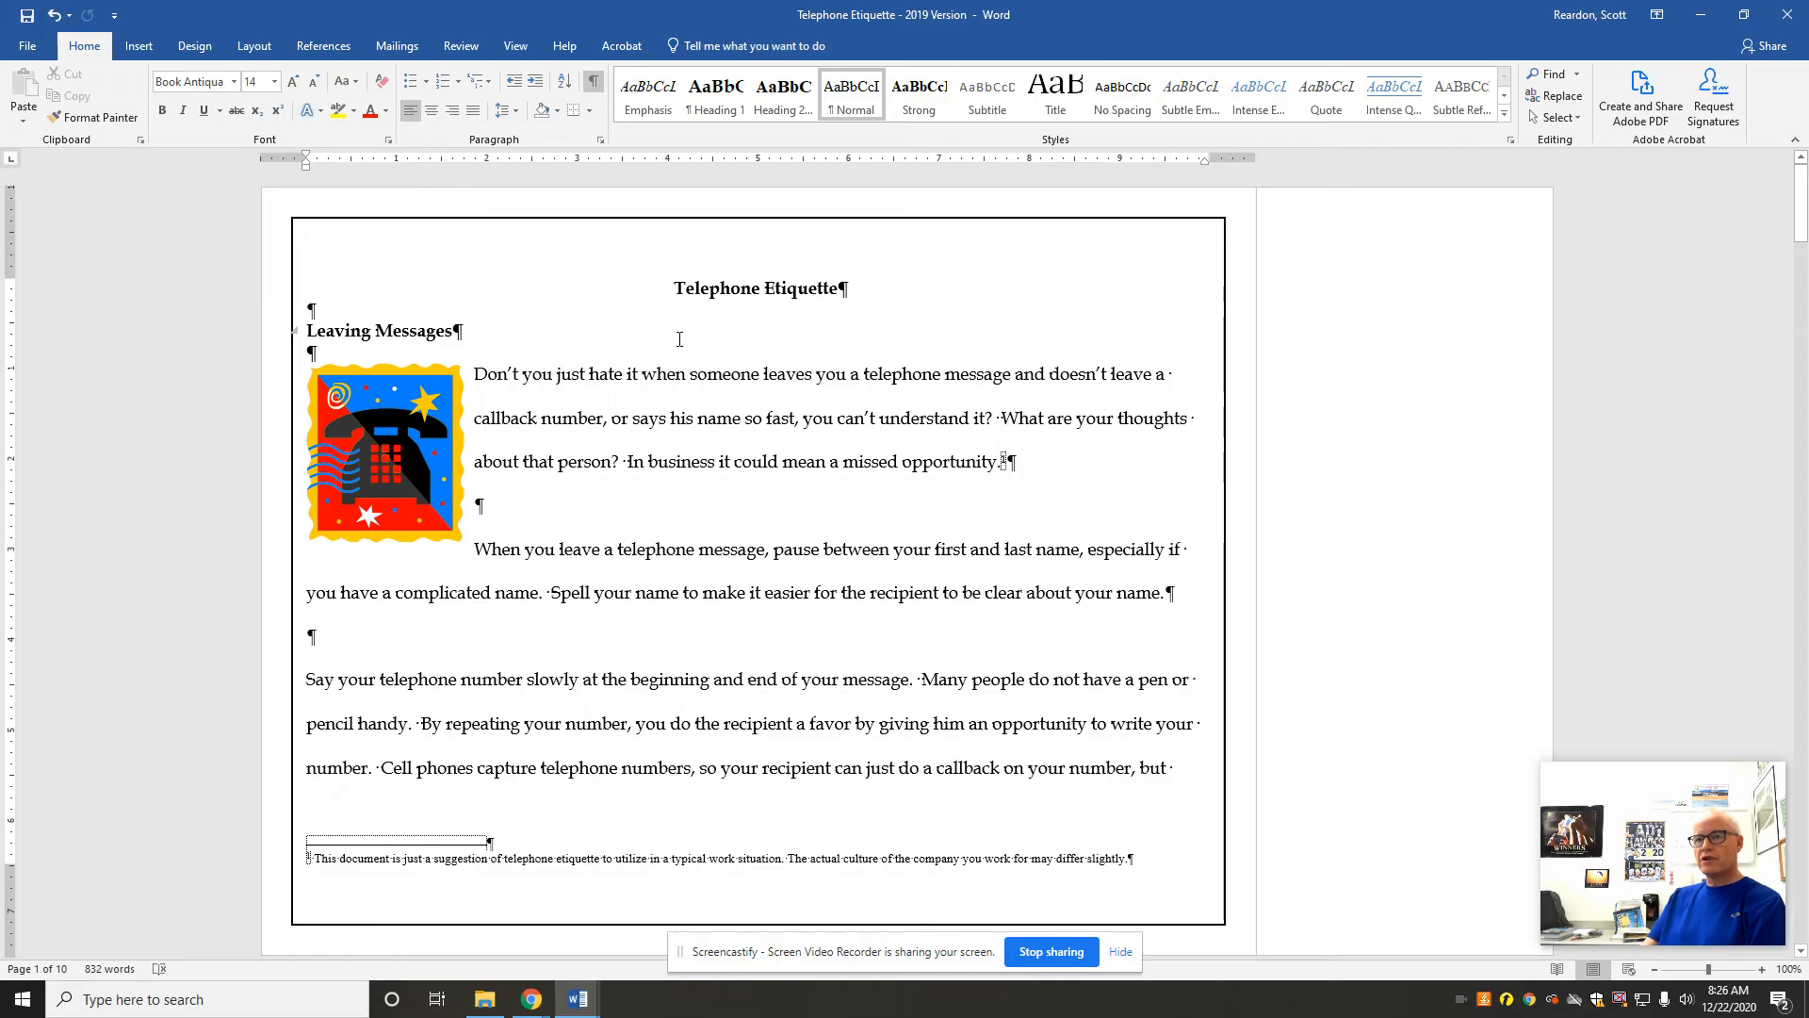
Step: Insert the Wingdings telephone symbol (character code 40) directly before the Telephone Etiquette title
left_click(675, 286)
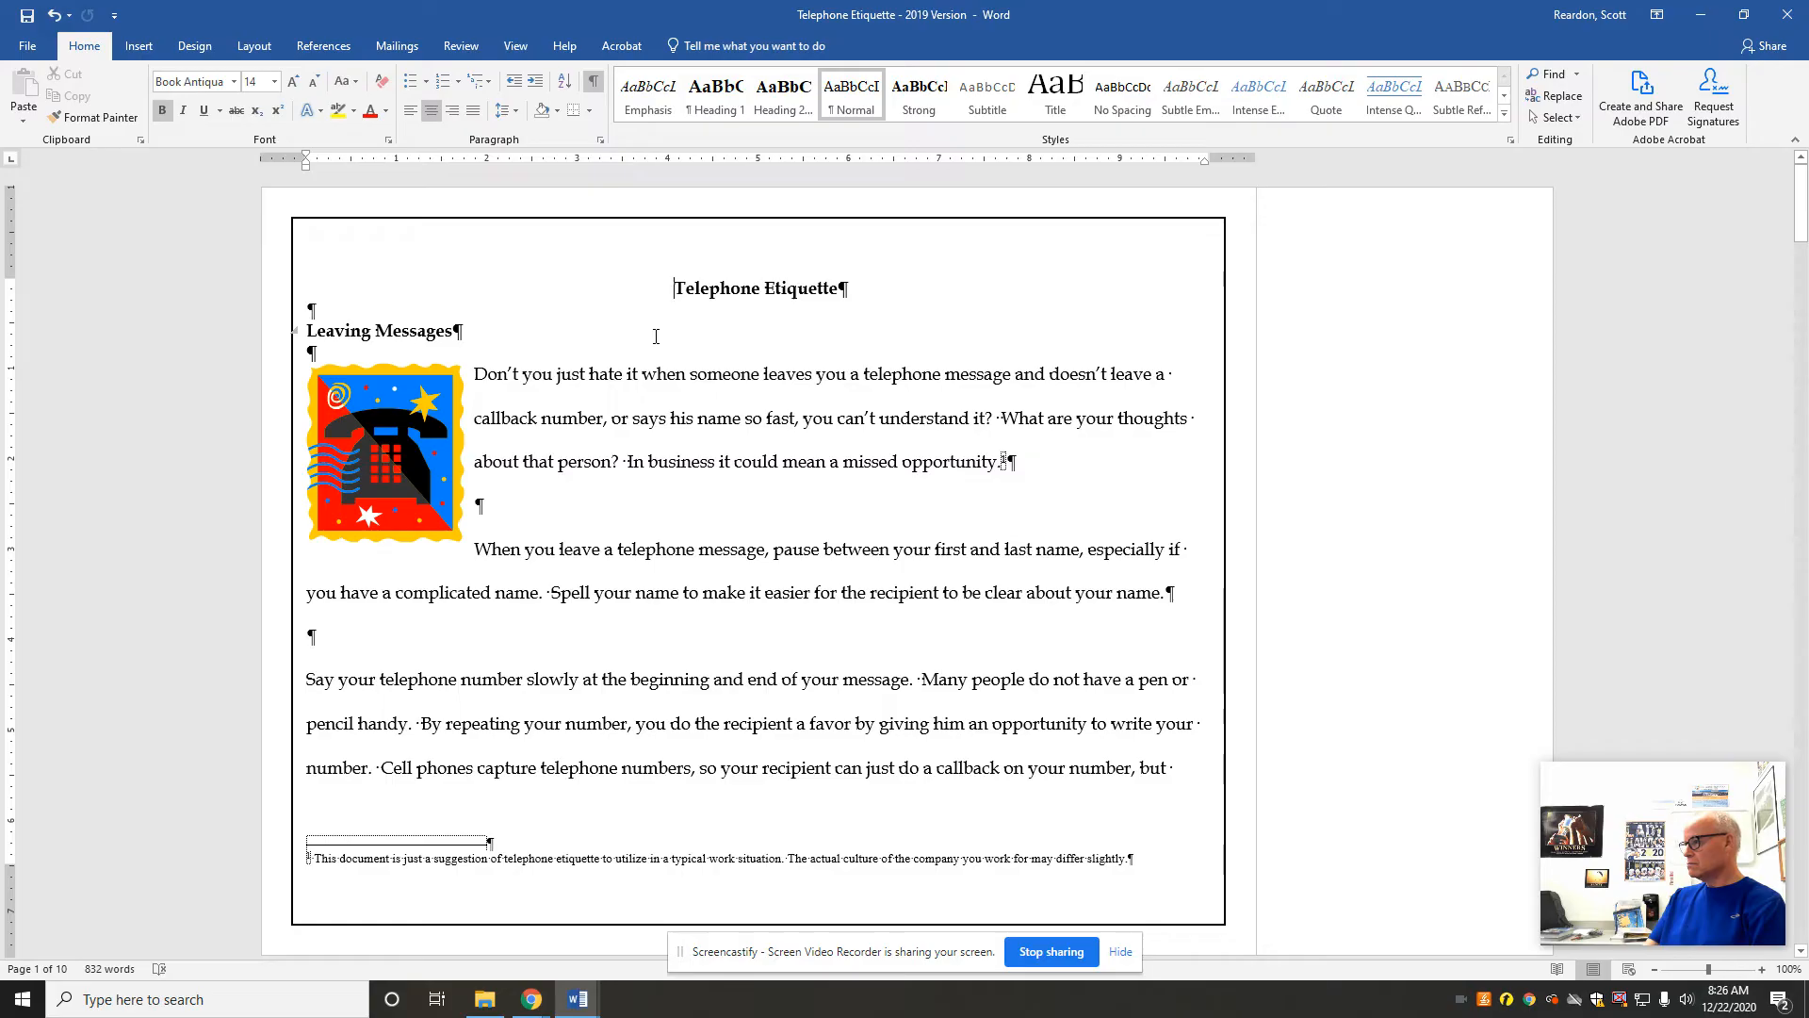
left_click(137, 55)
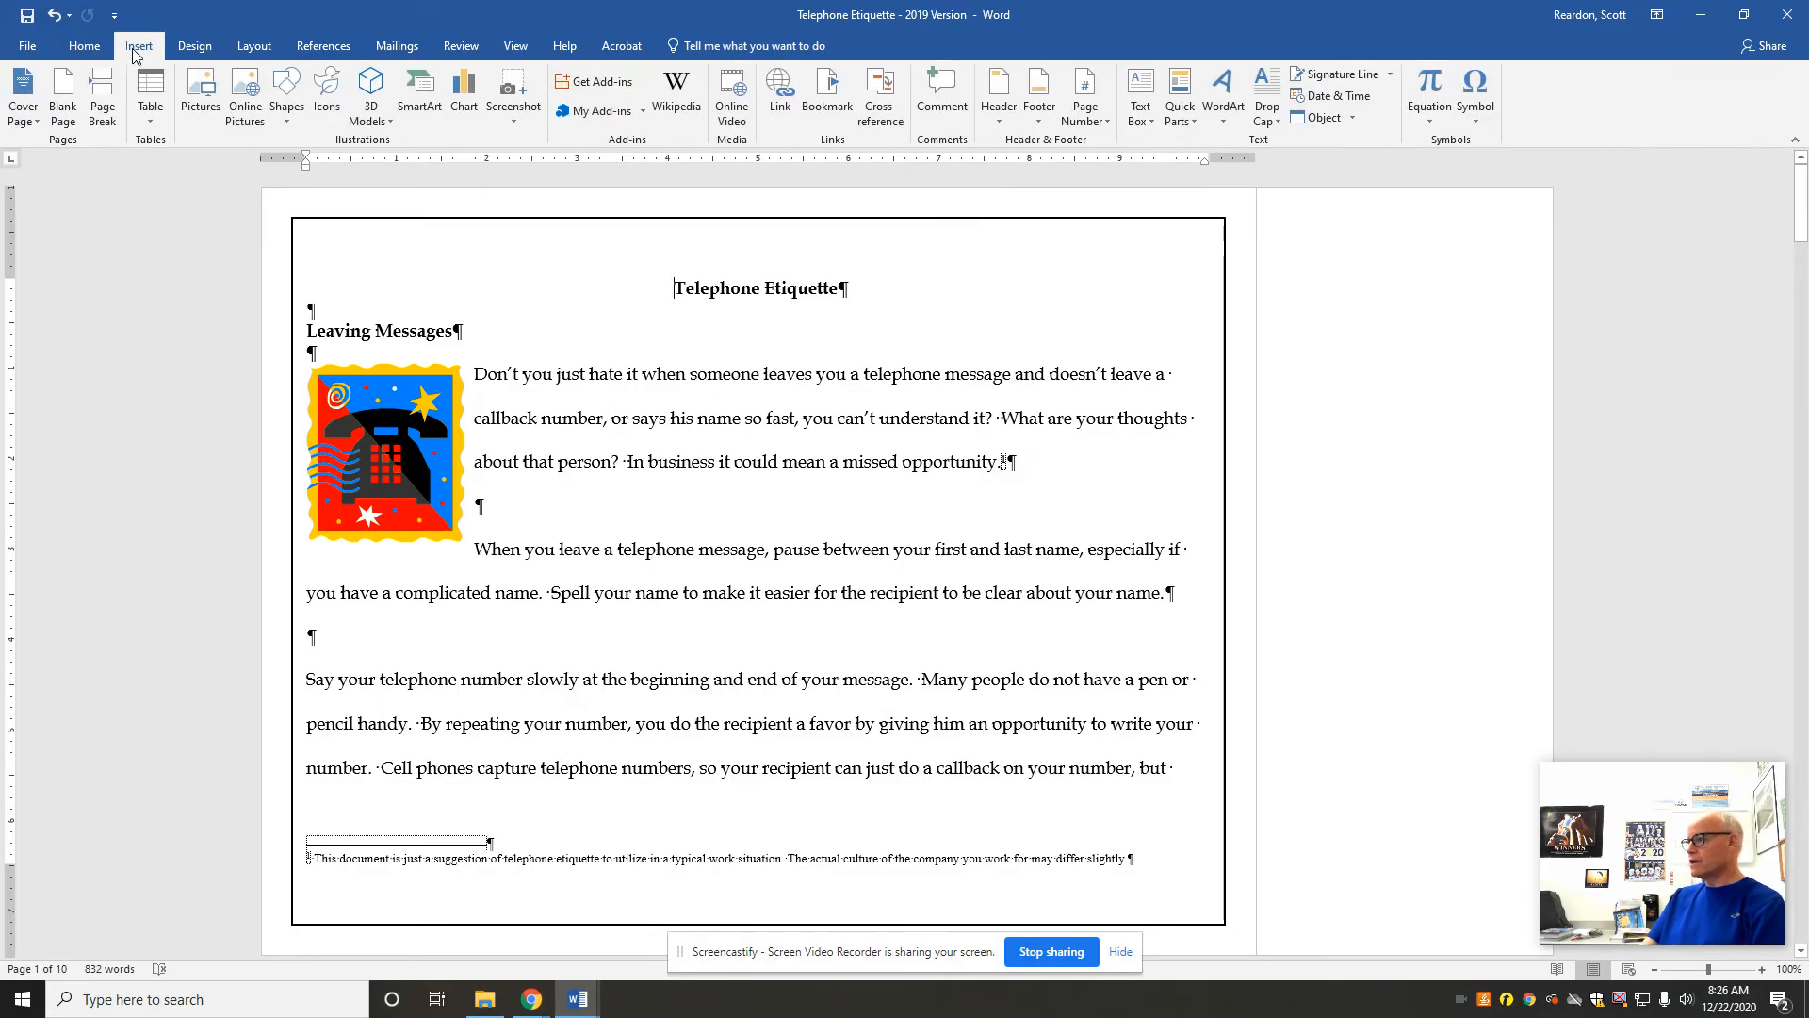
left_click(1478, 120)
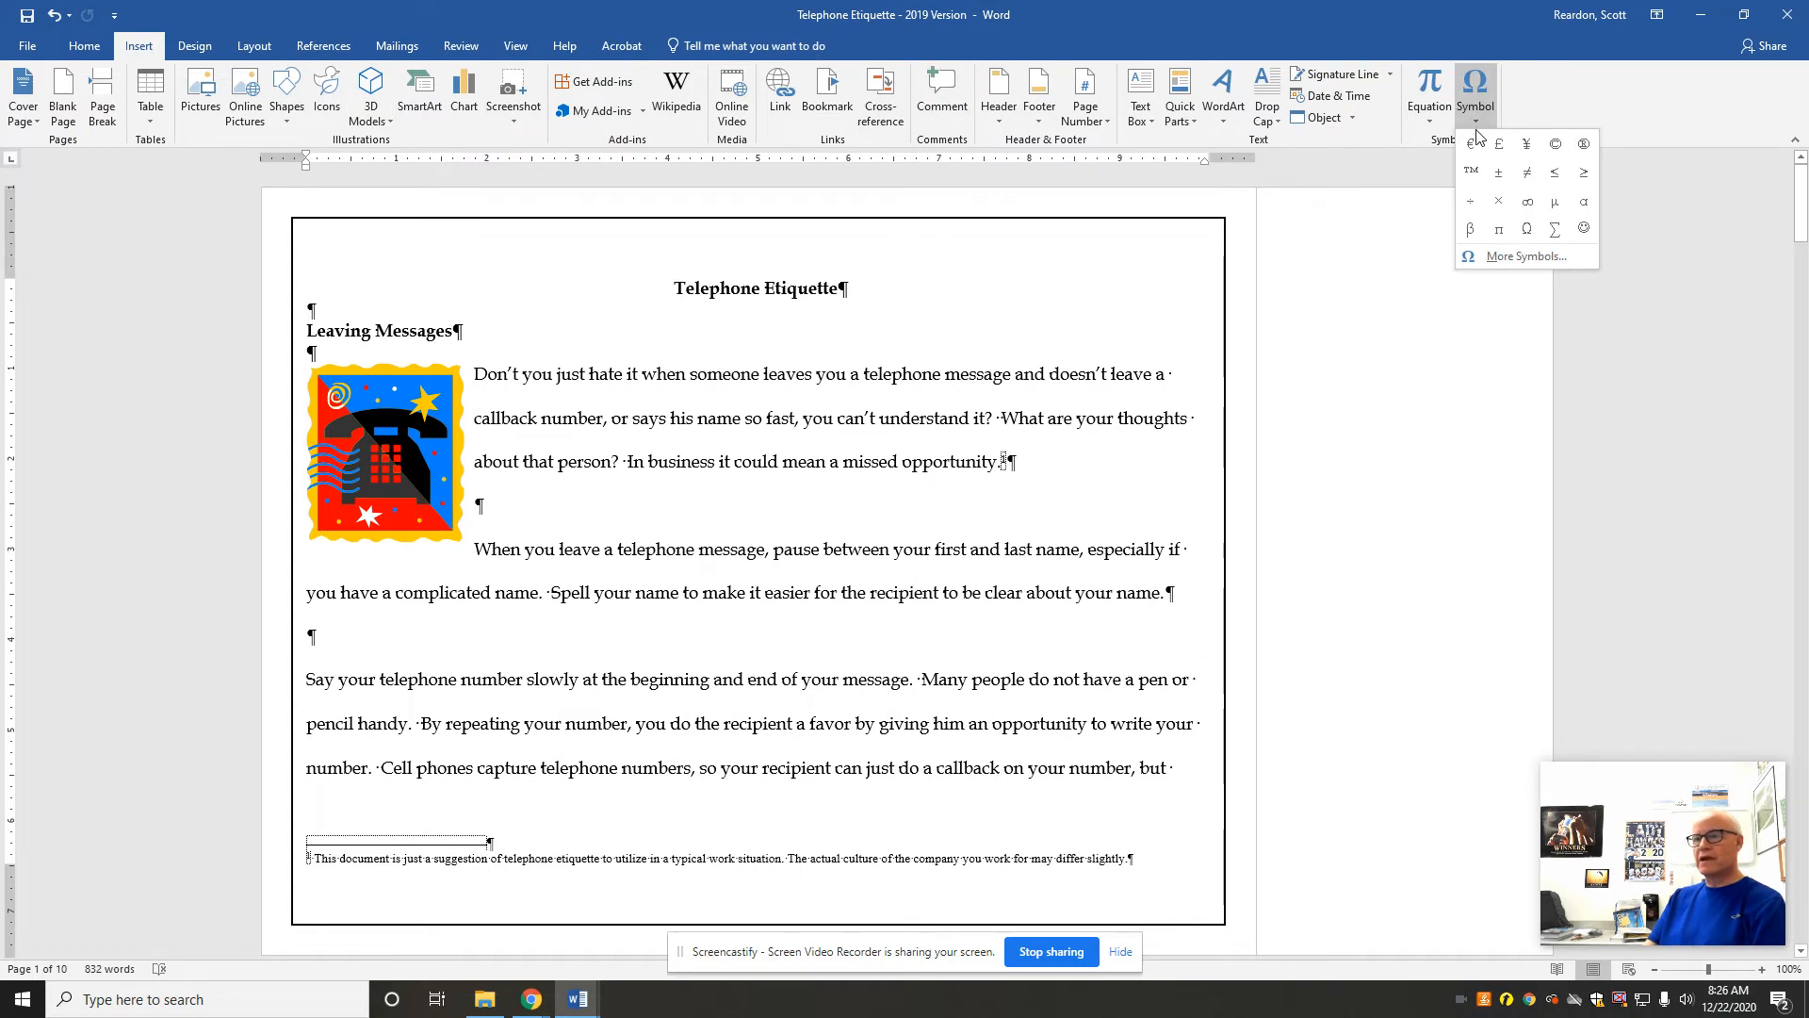
left_click(1520, 257)
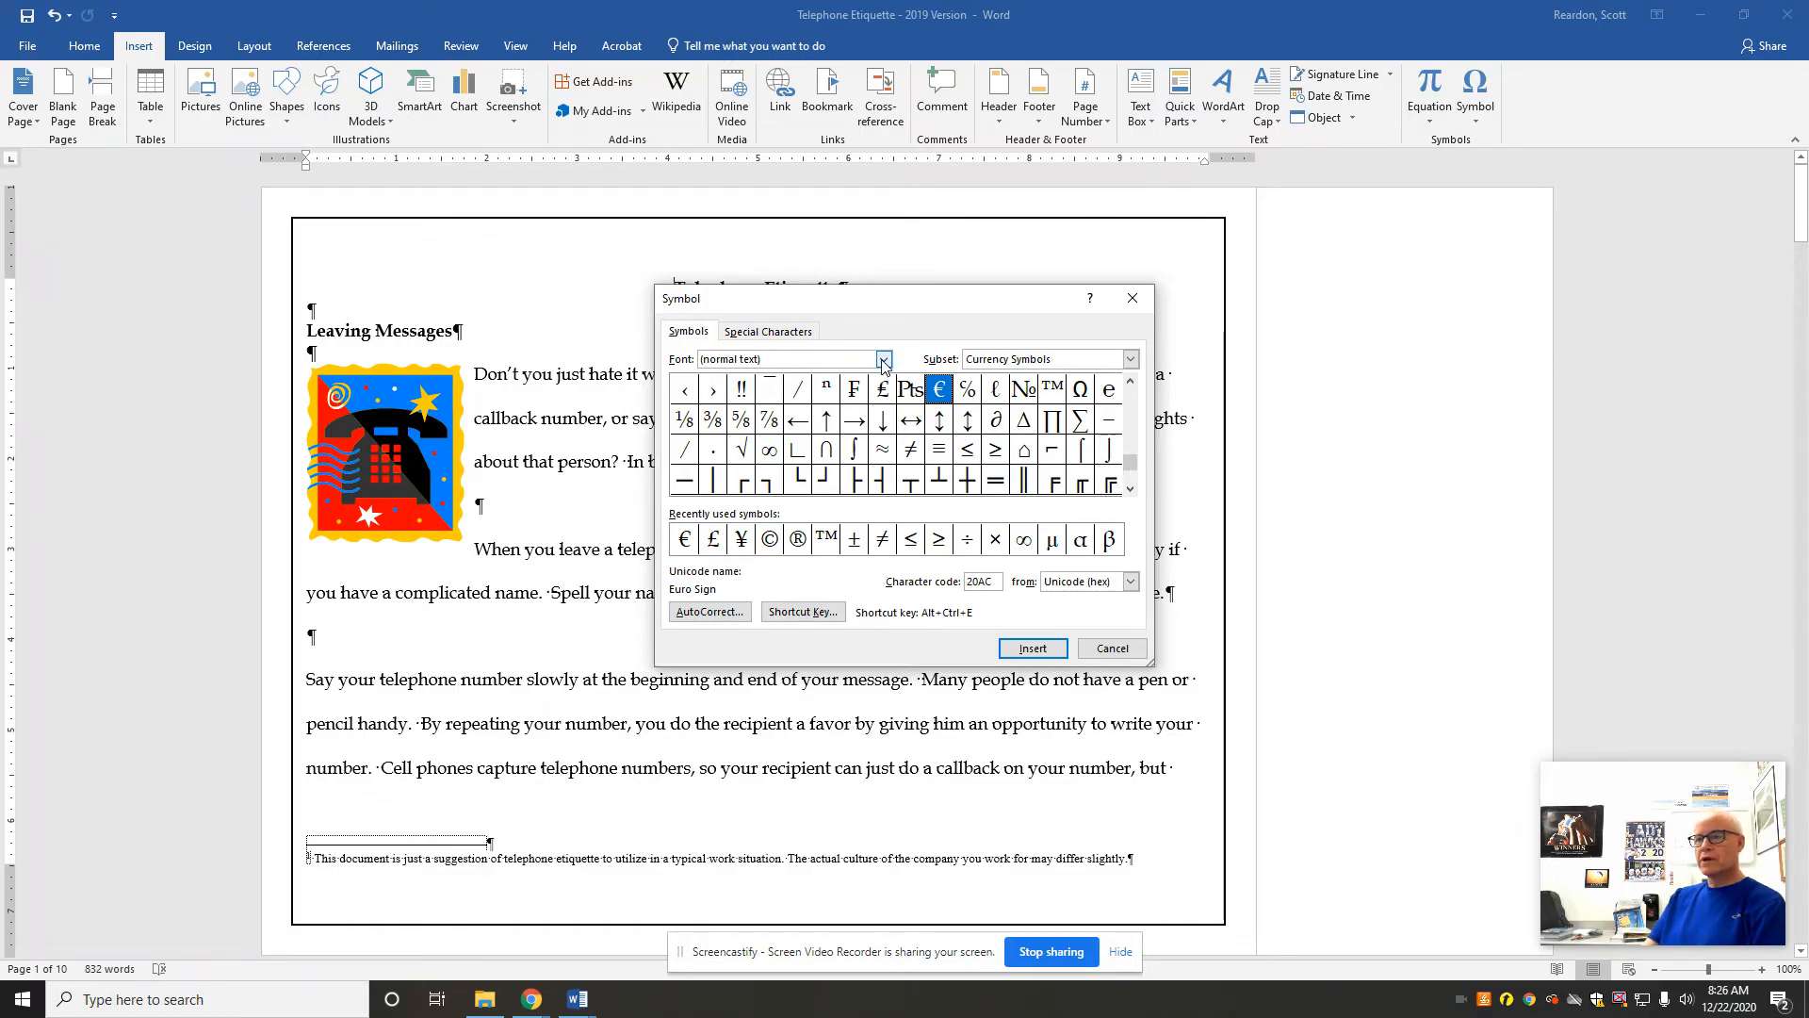
left_click(884, 360)
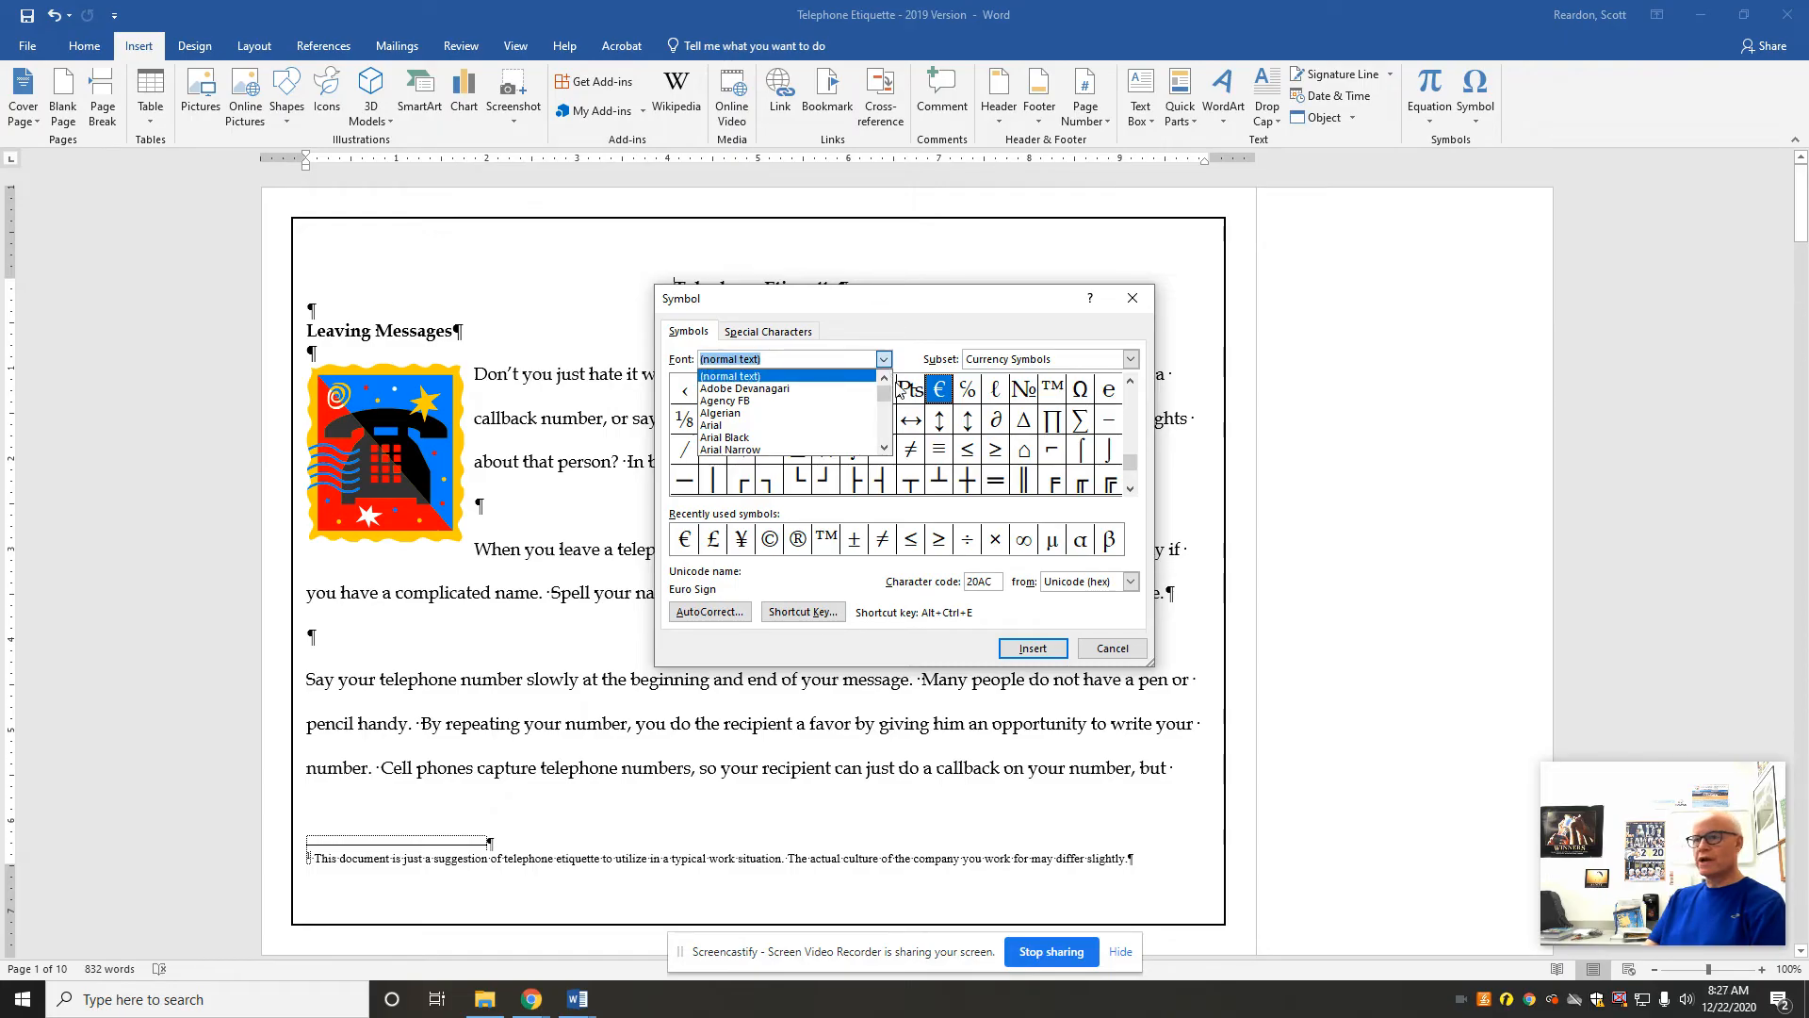
left_click_drag(887, 392, 888, 433)
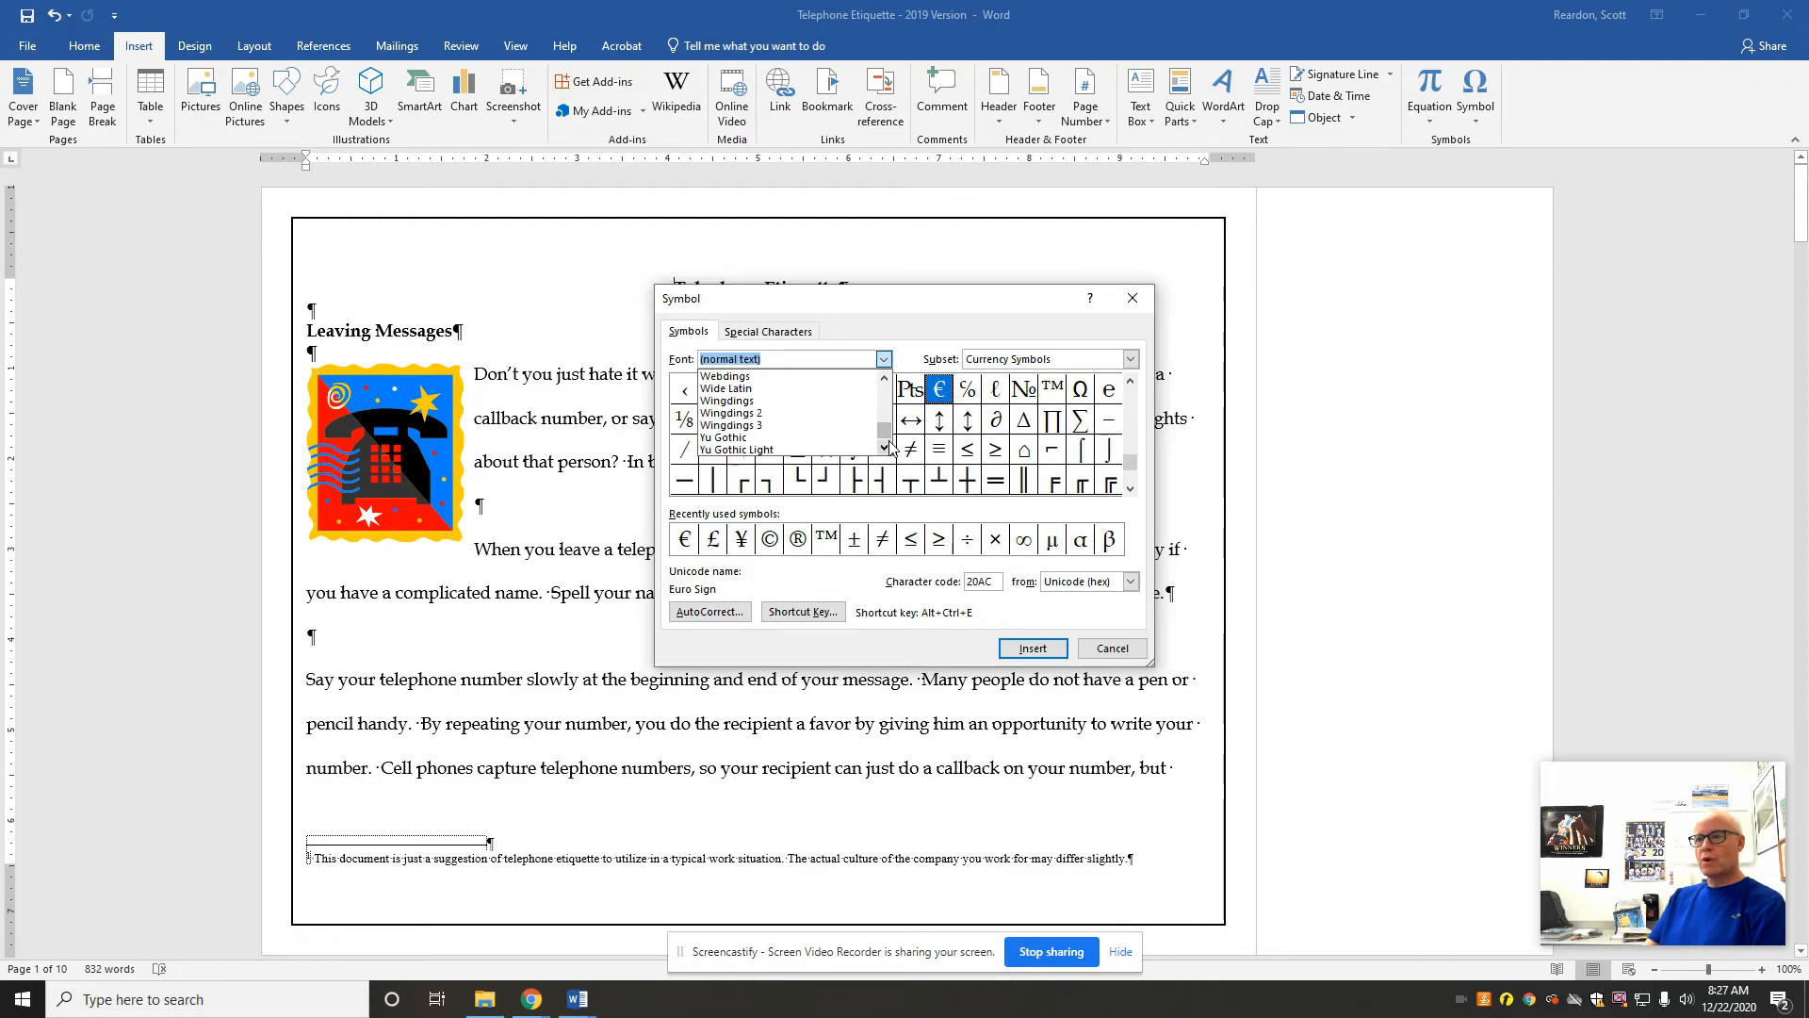
left_click(721, 401)
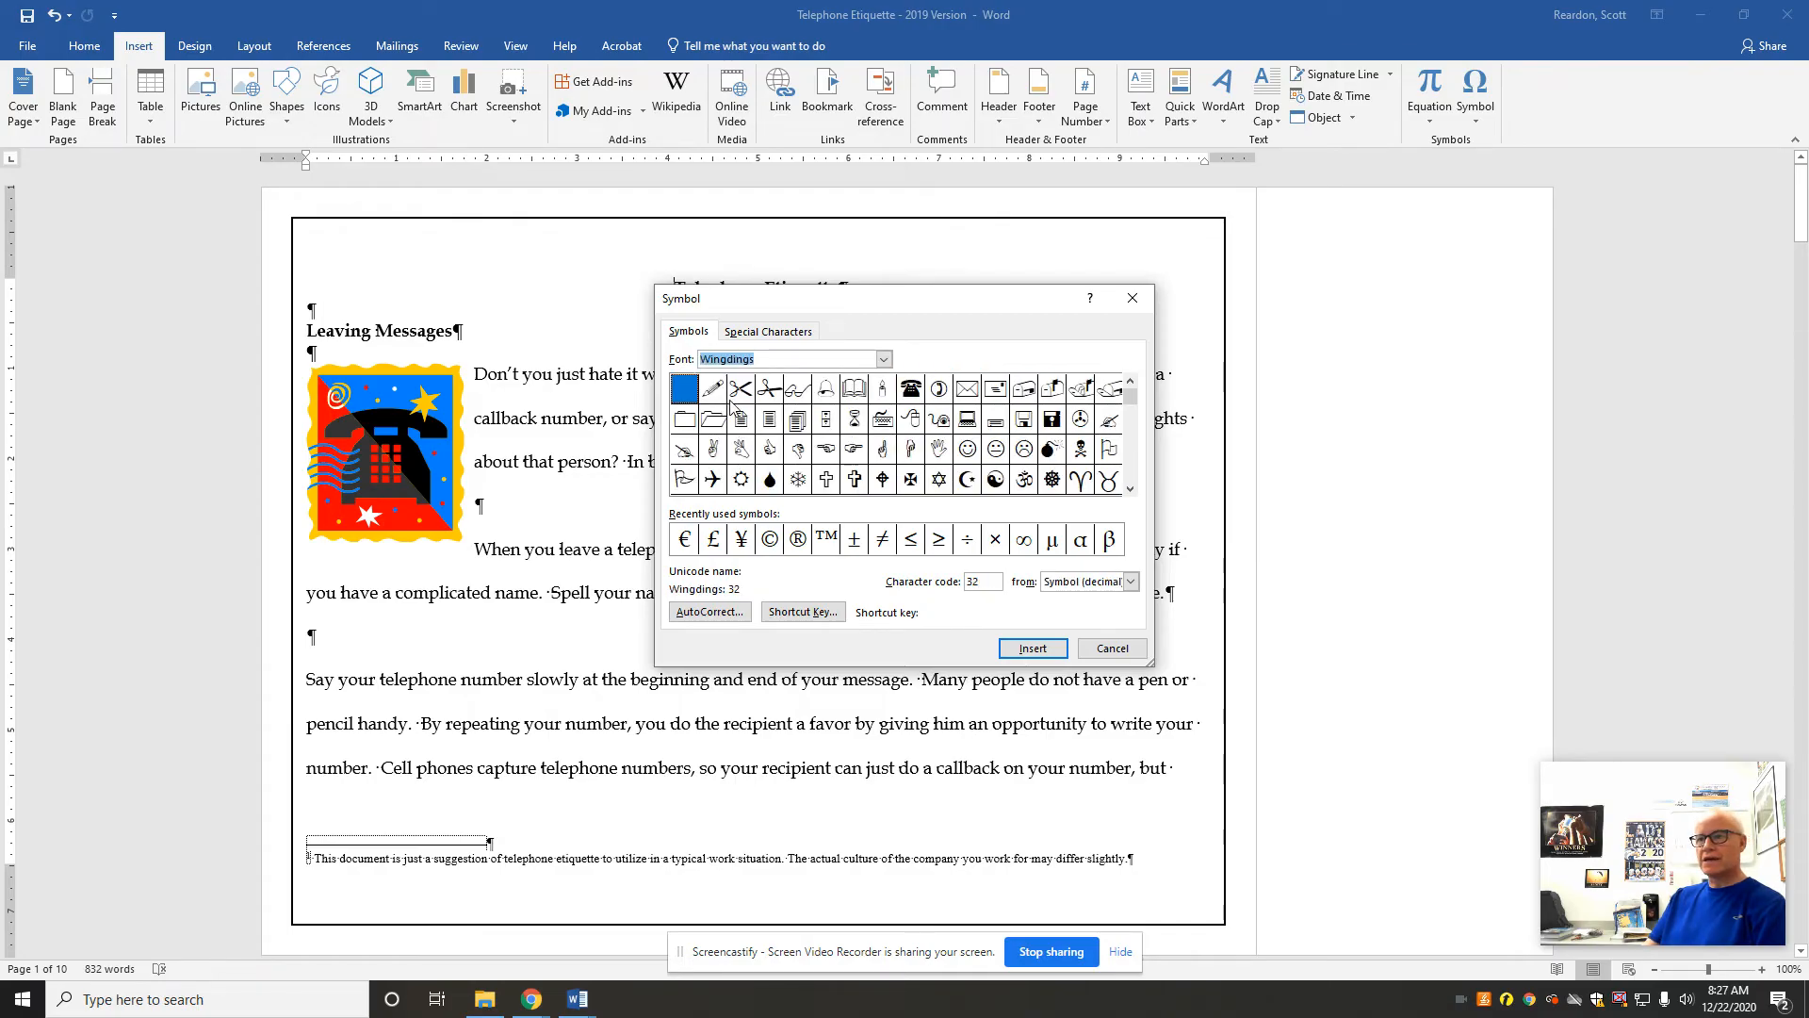
left_click(911, 394)
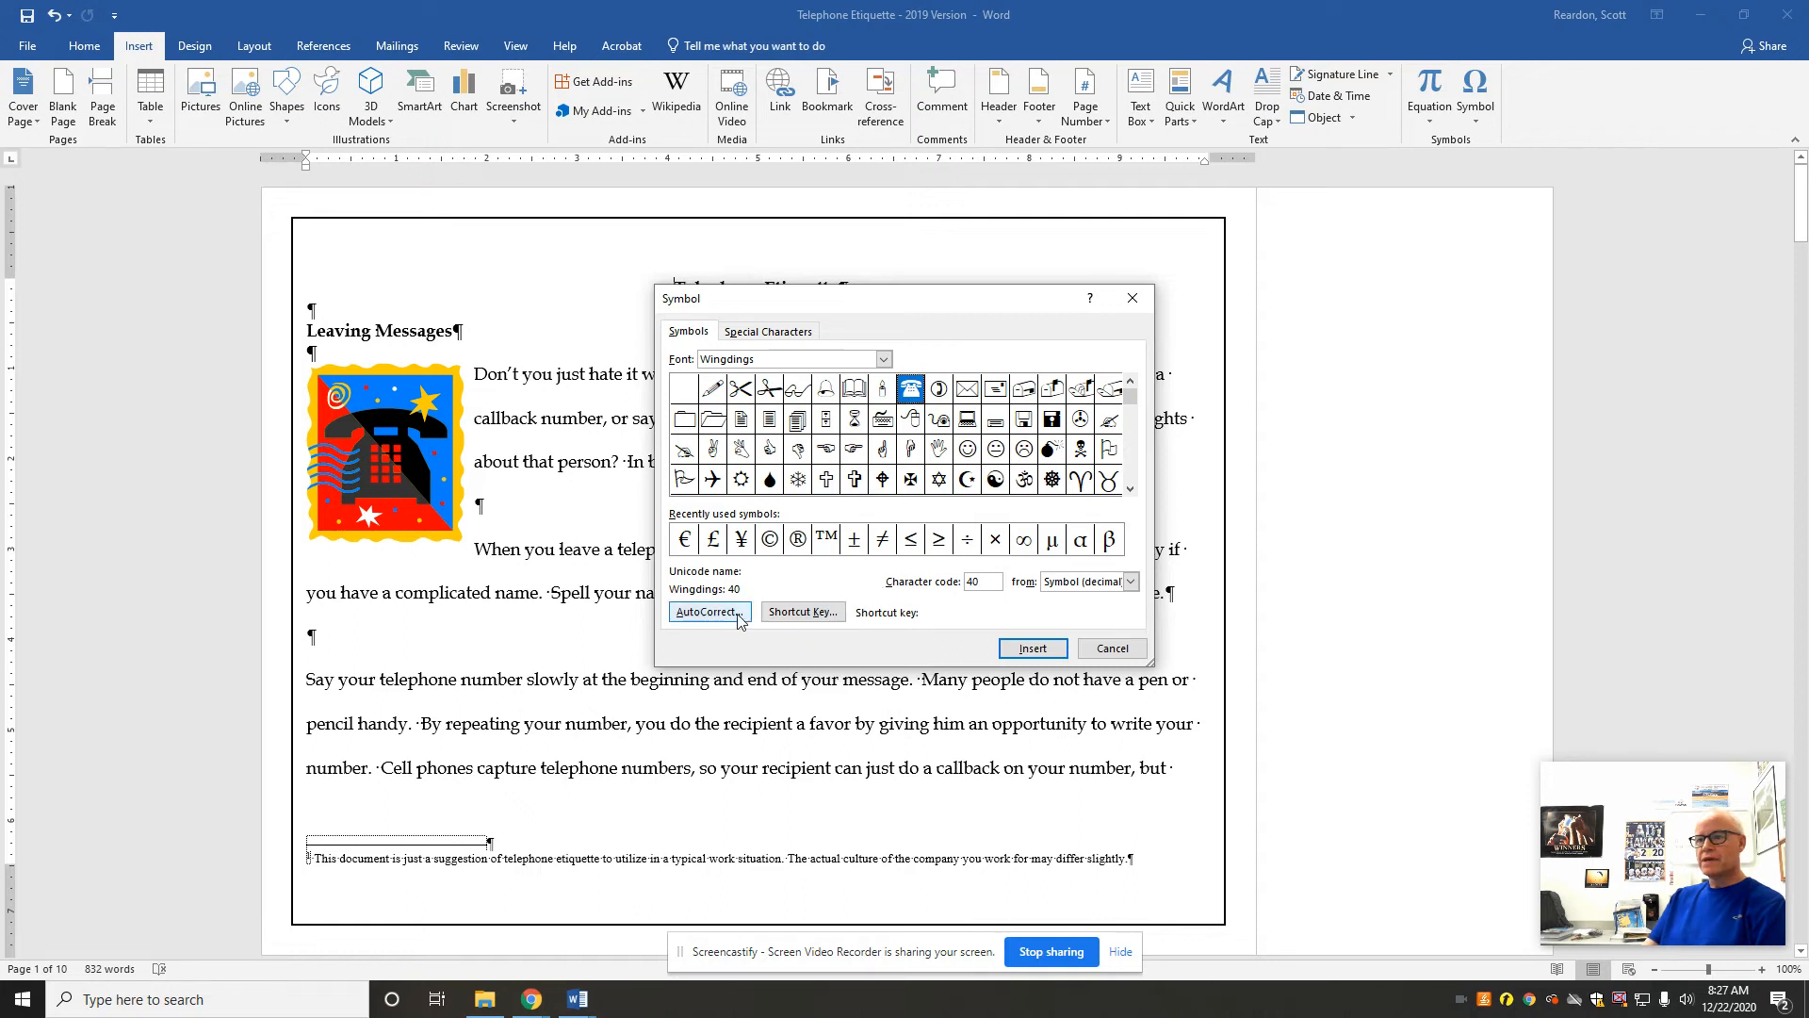
left_click(1033, 650)
Step: Insert the same Wingdings telephone symbol directly after the Telephone Etiquette title
left_click_drag(914, 301, 896, 467)
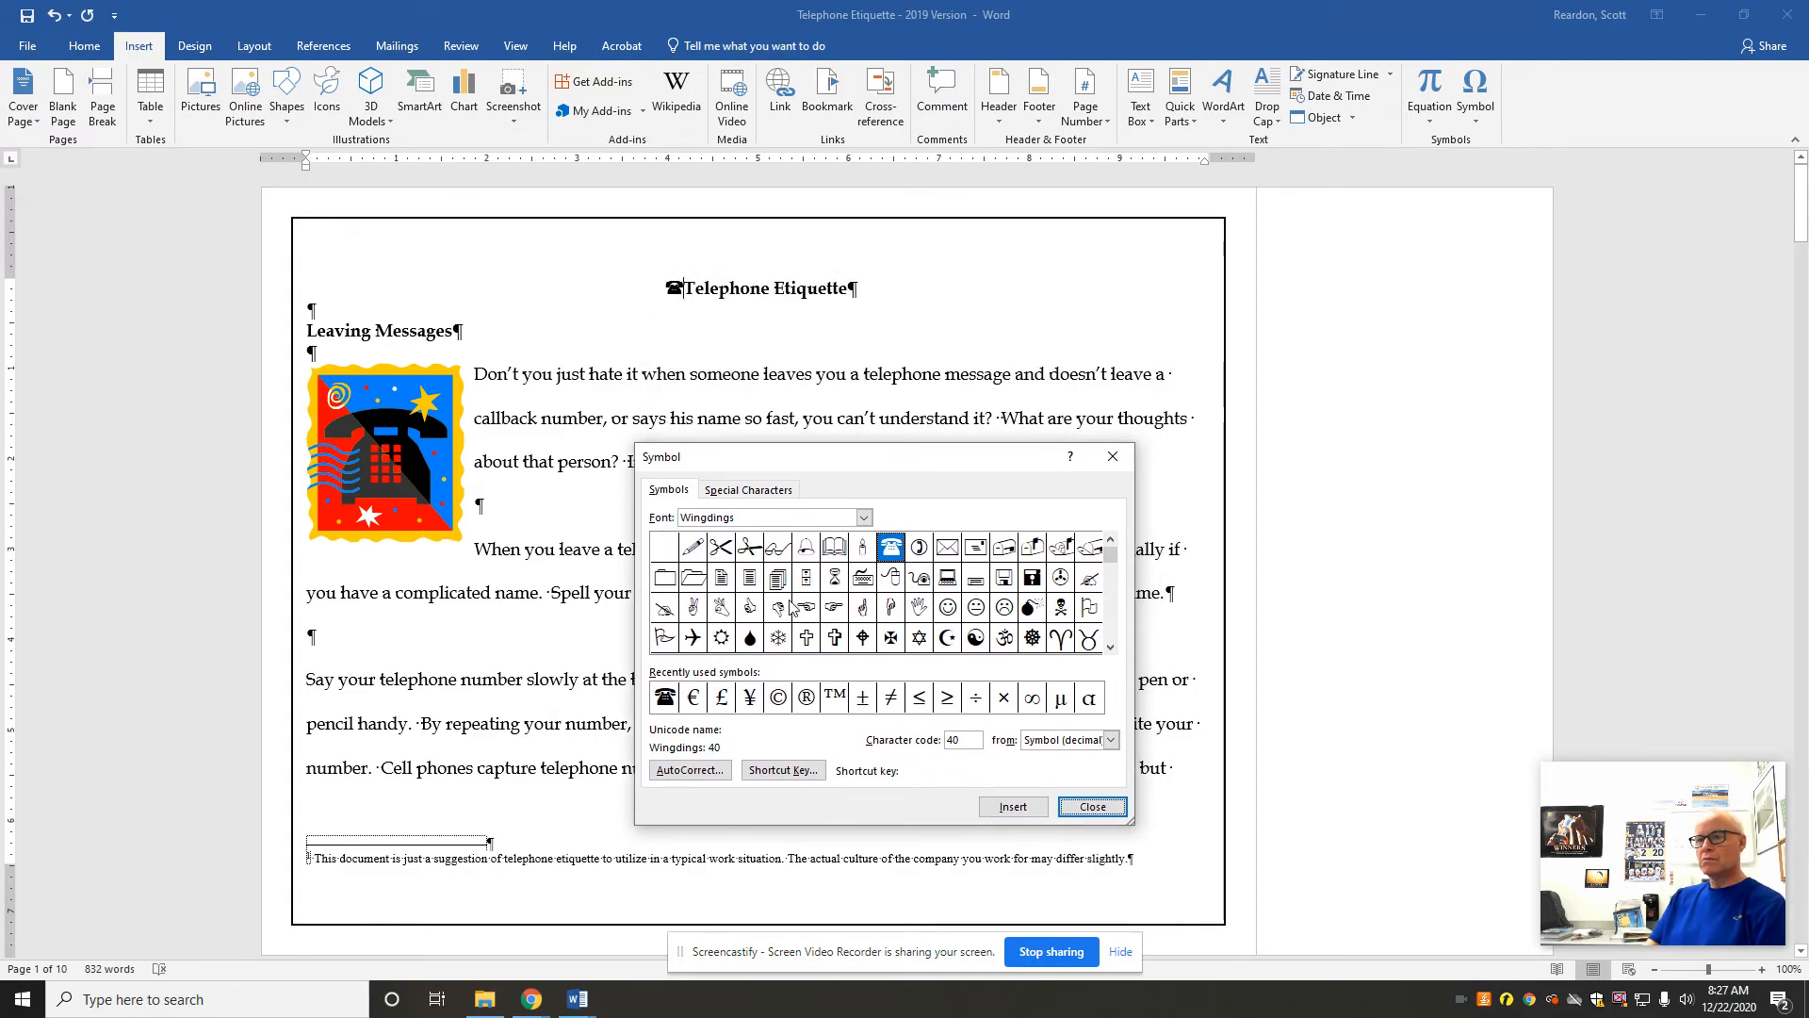
left_click(852, 287)
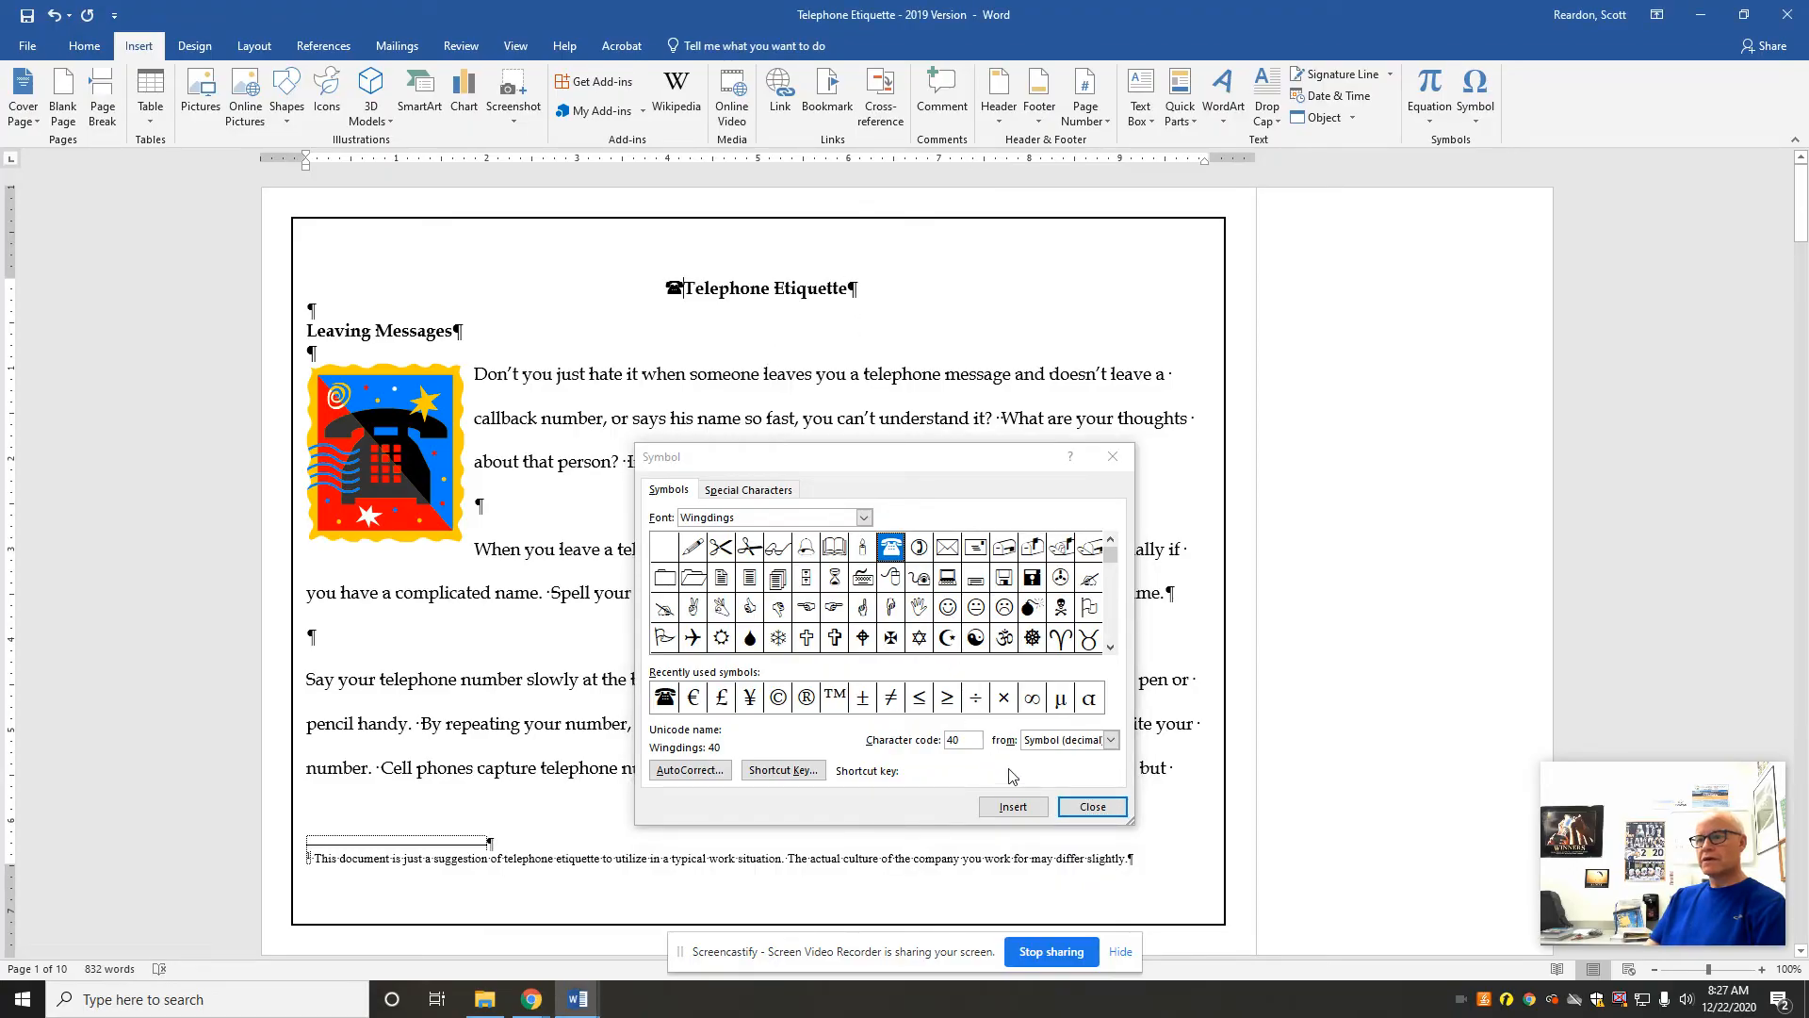
left_click(1086, 808)
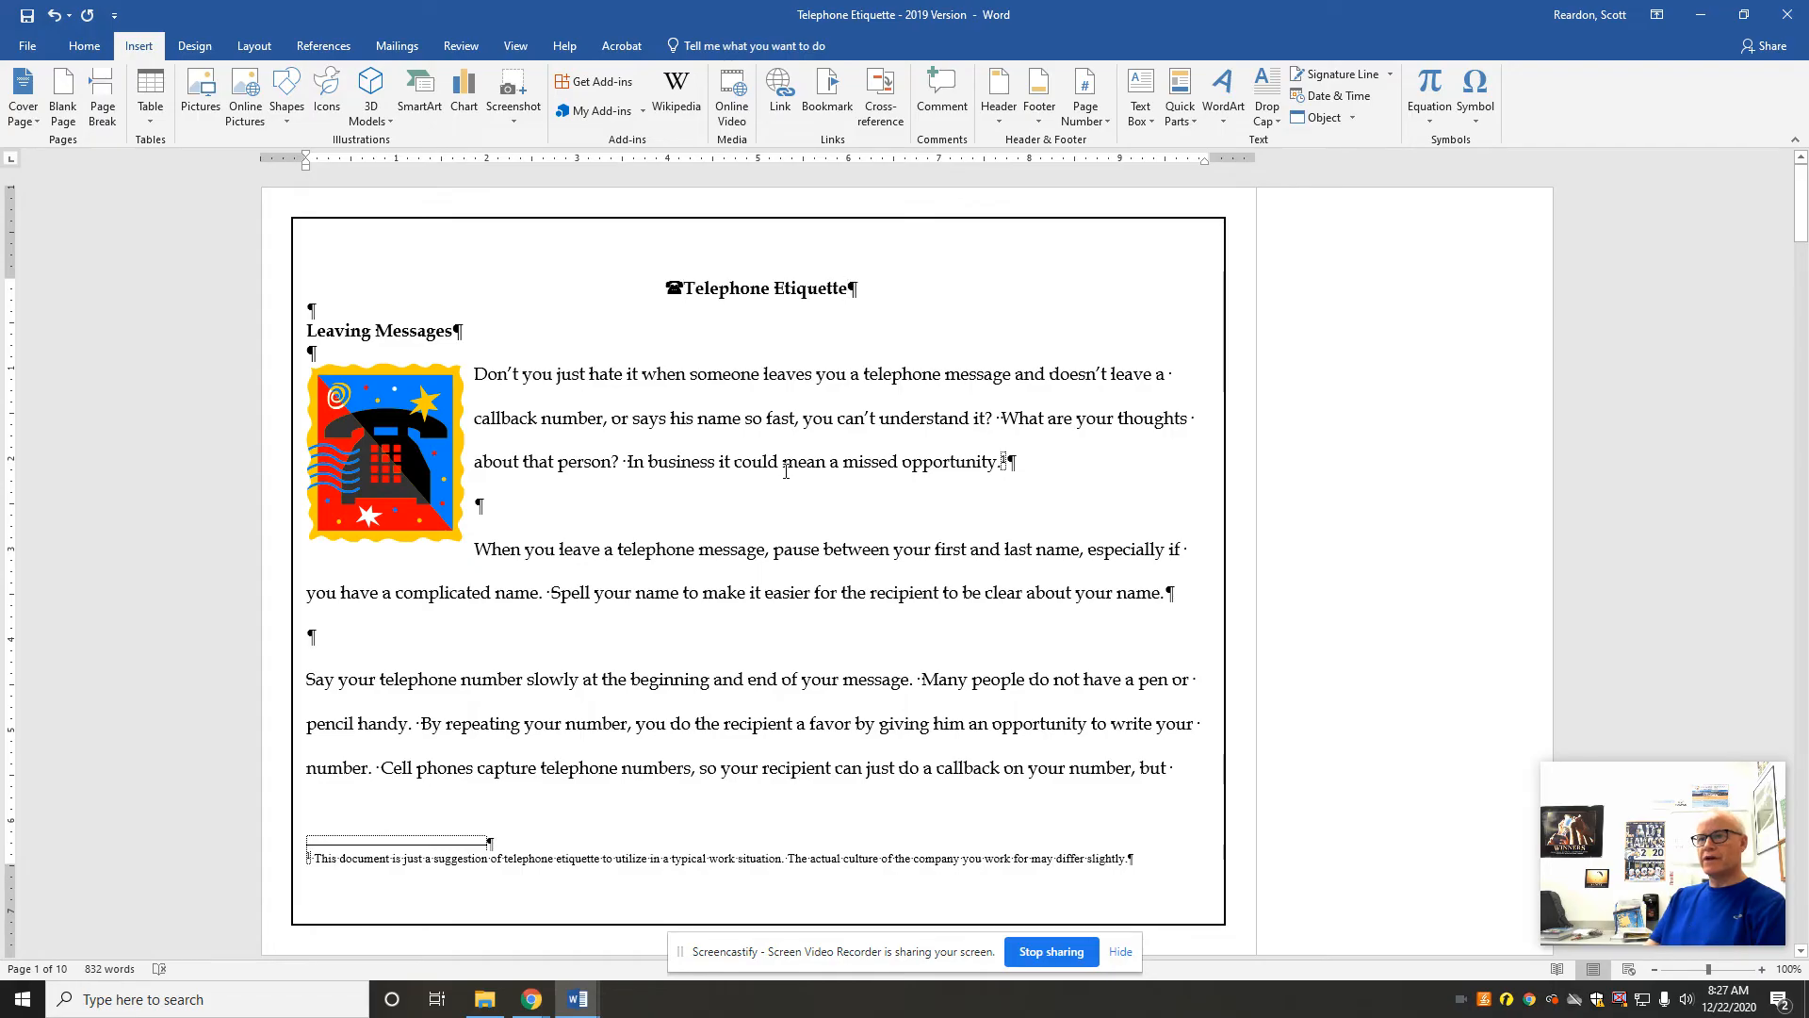
left_click(1475, 111)
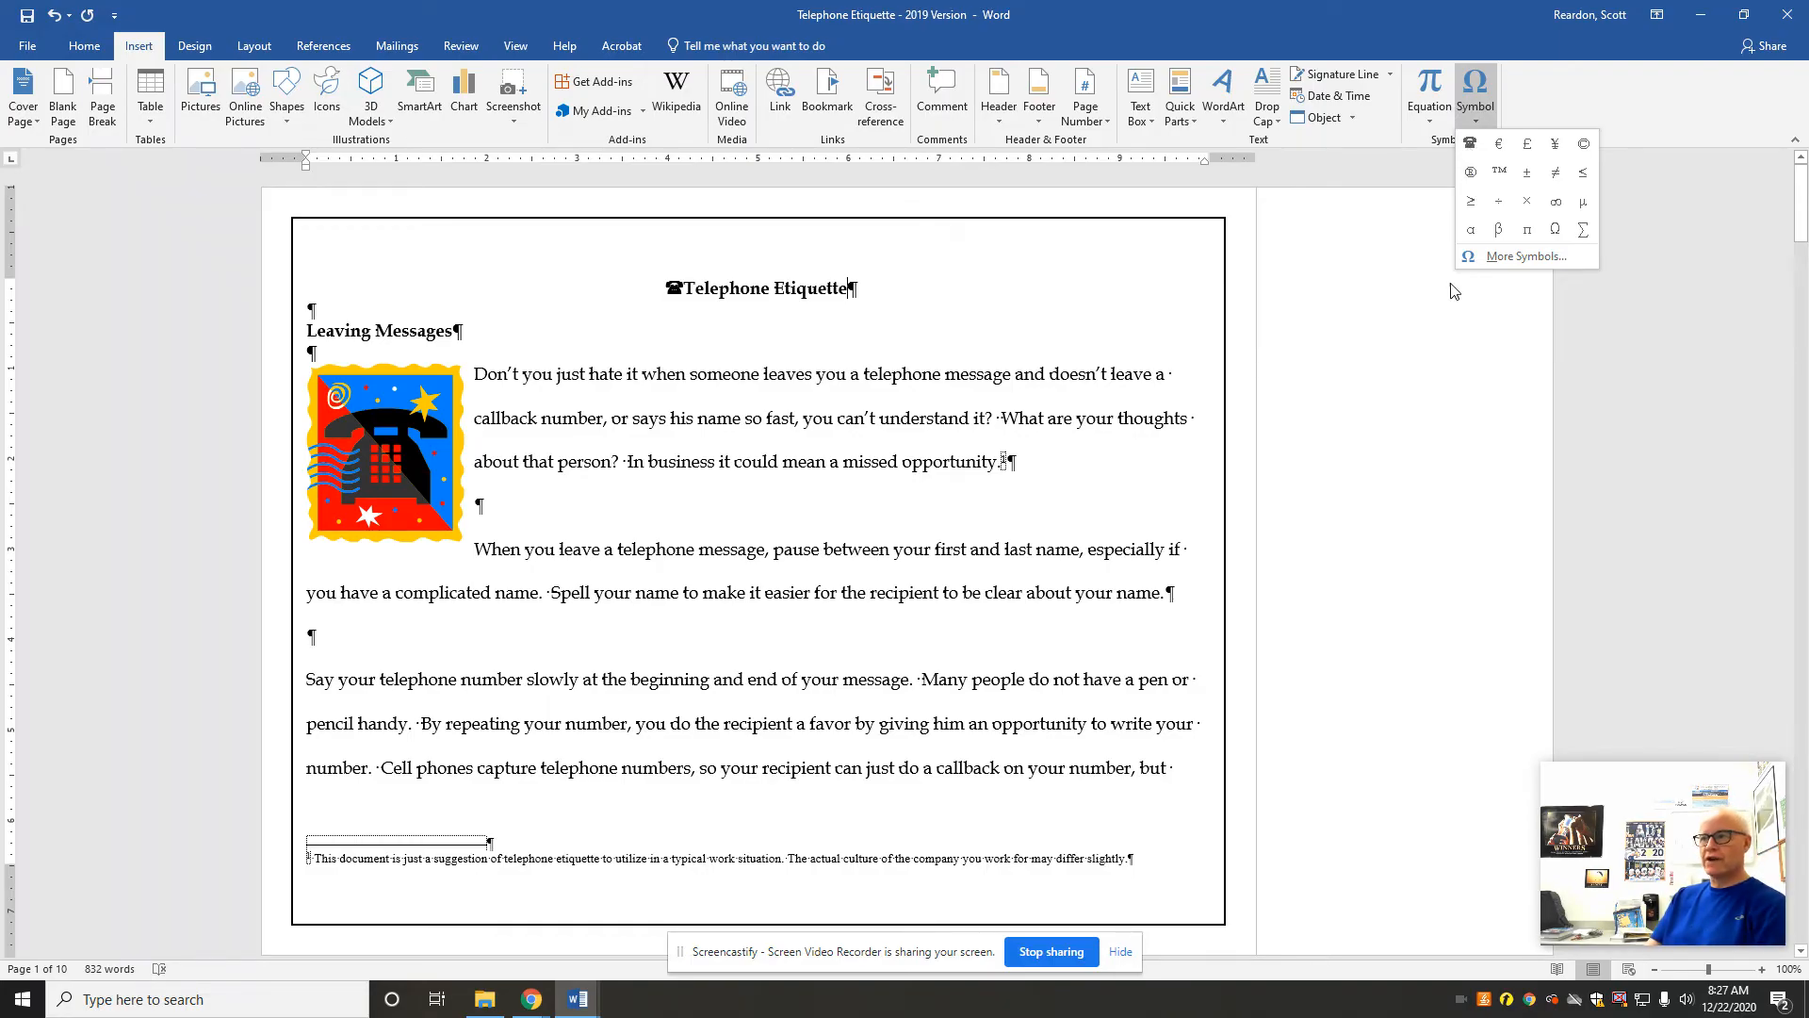
left_click(1470, 146)
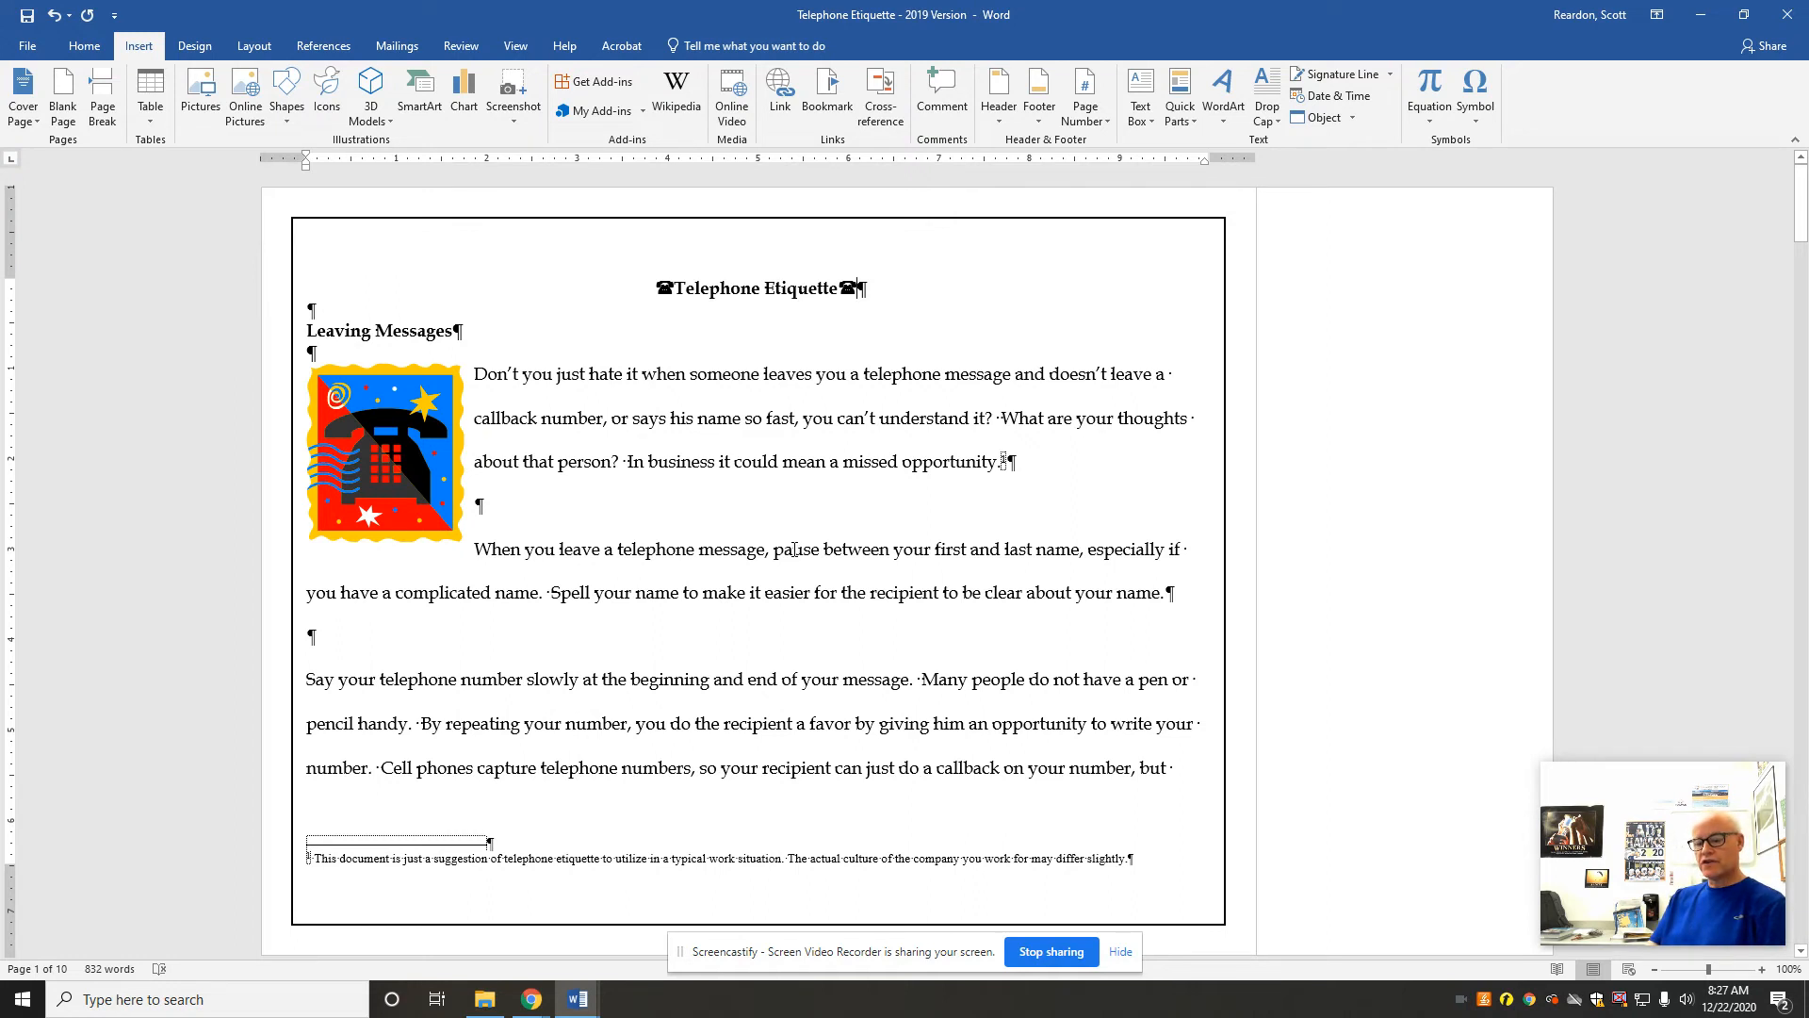
Step: Set a 0.5-inch first-line indent on all of the document's text and check the following pages
key("ctrl+a")
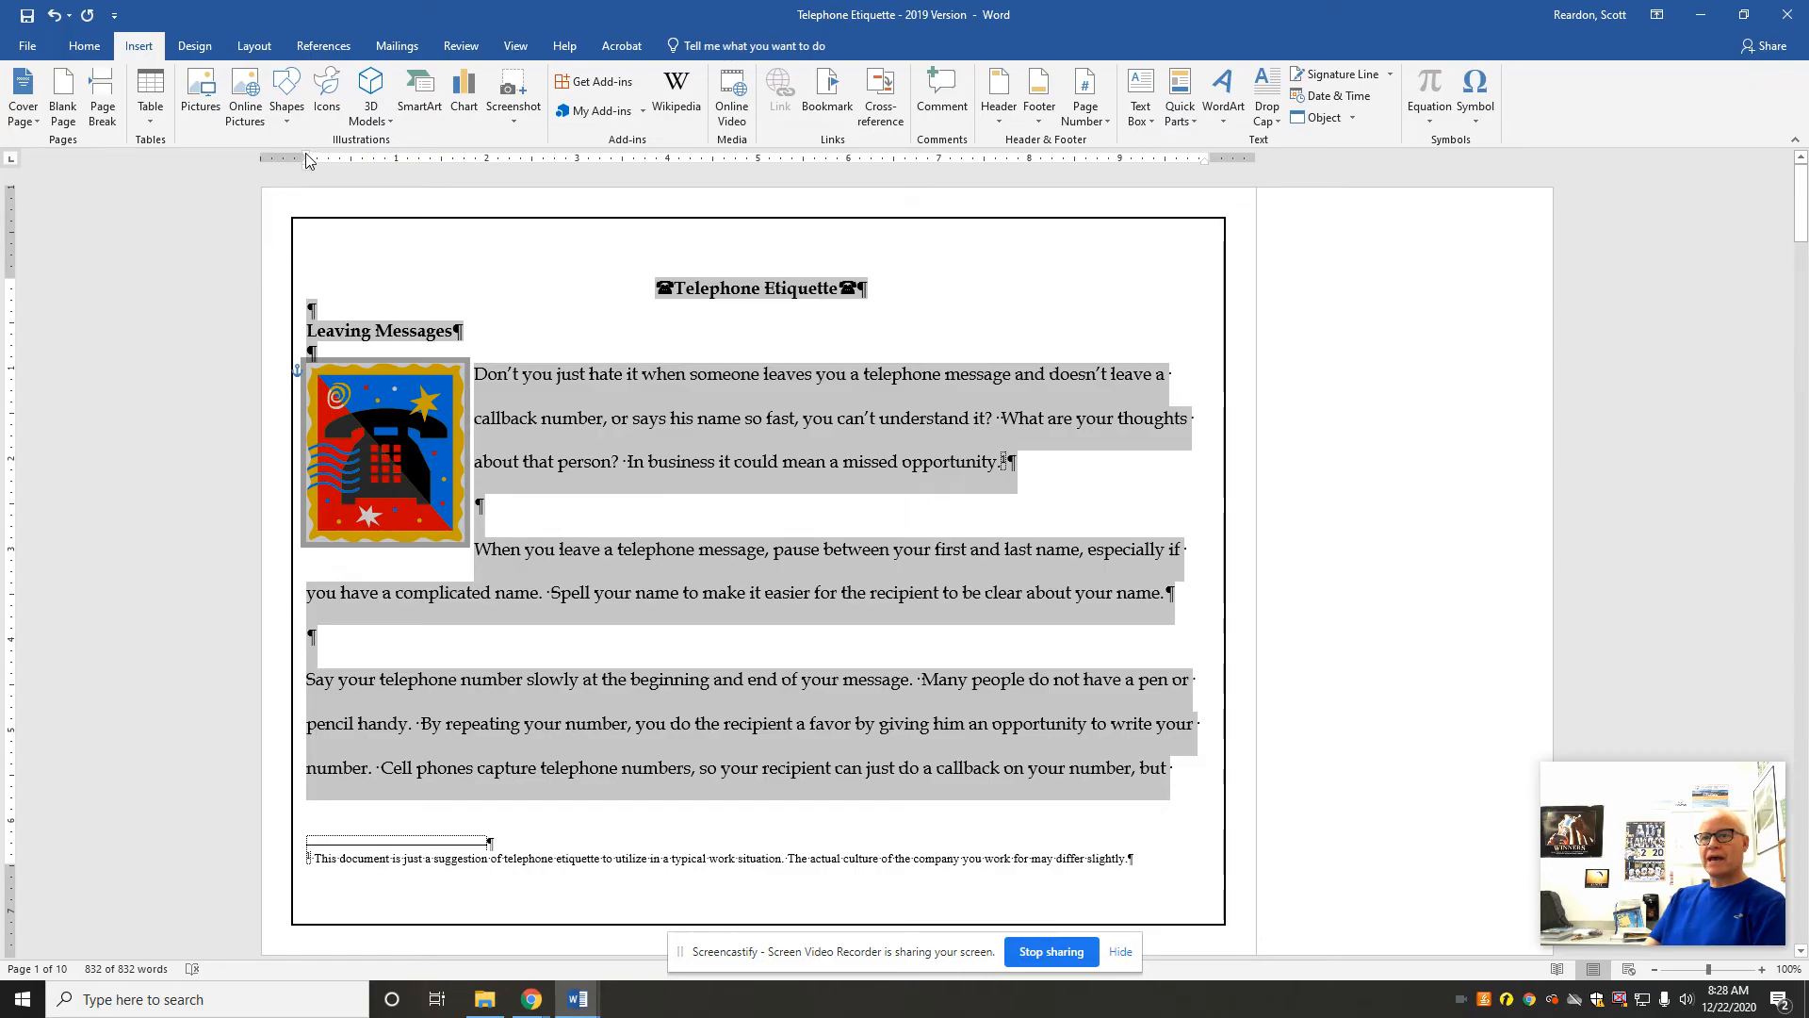
left_click_drag(305, 158, 353, 164)
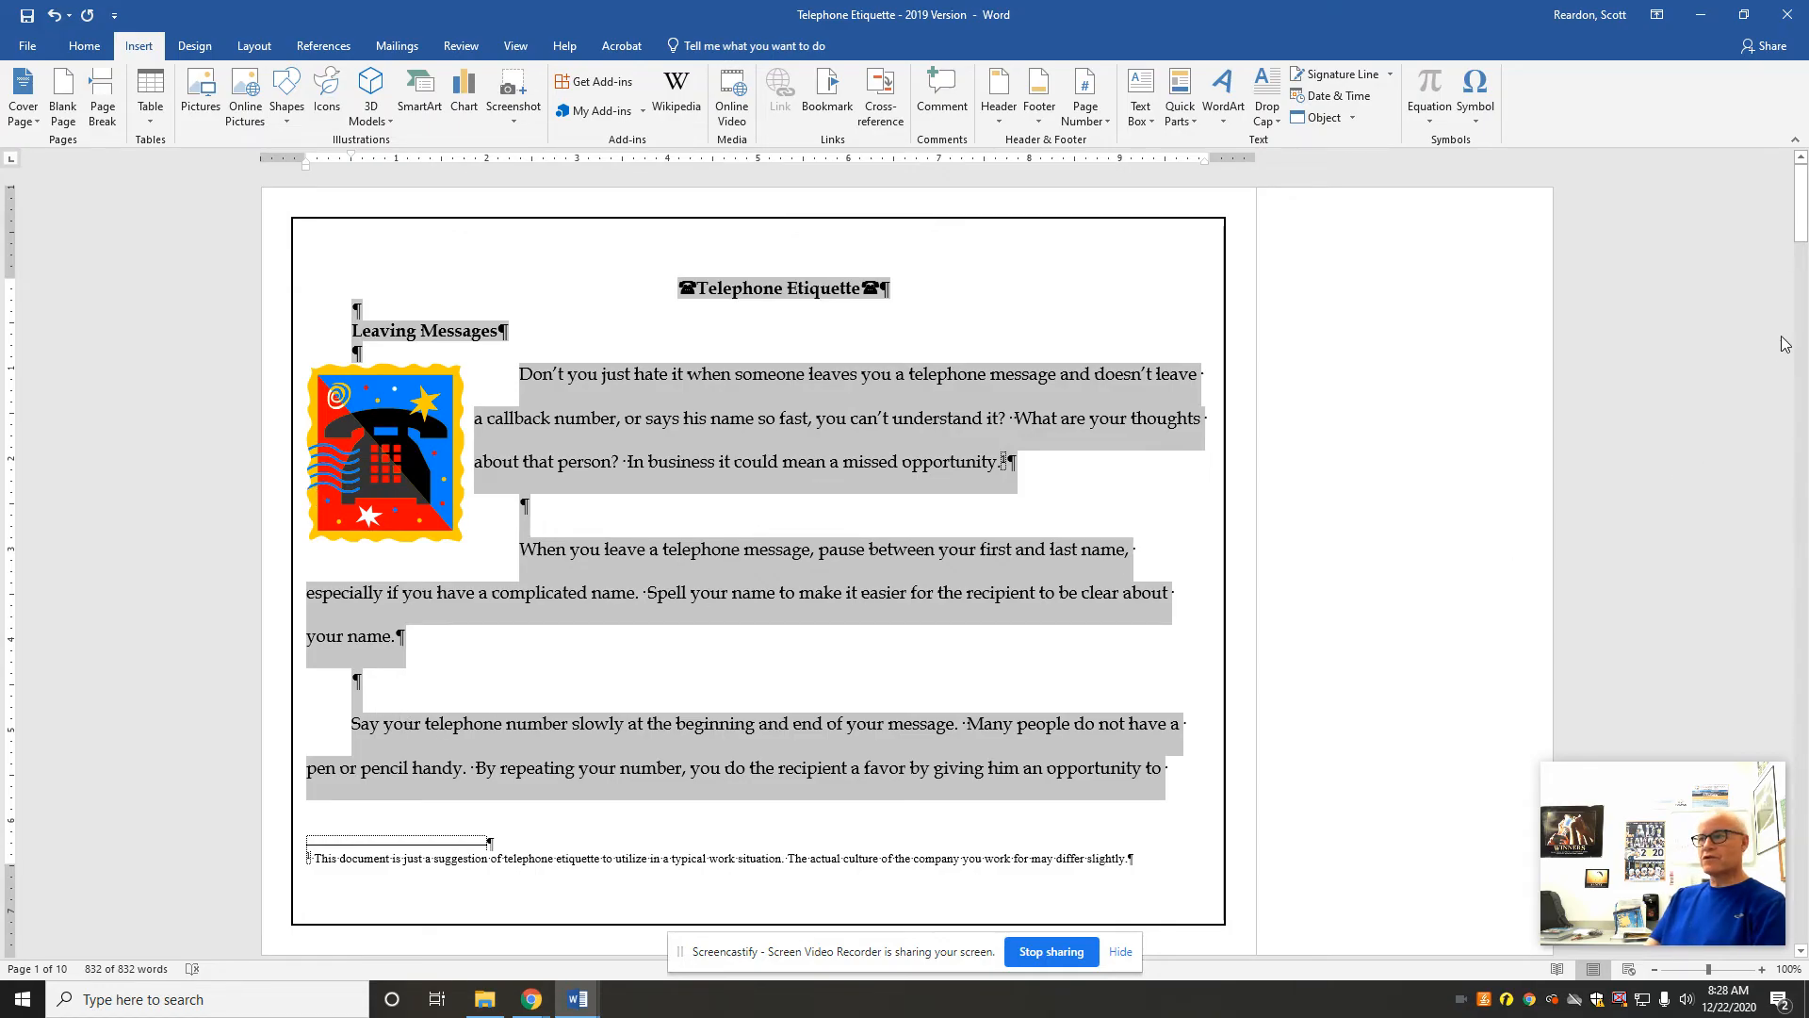
left_click_drag(1801, 209, 1802, 269)
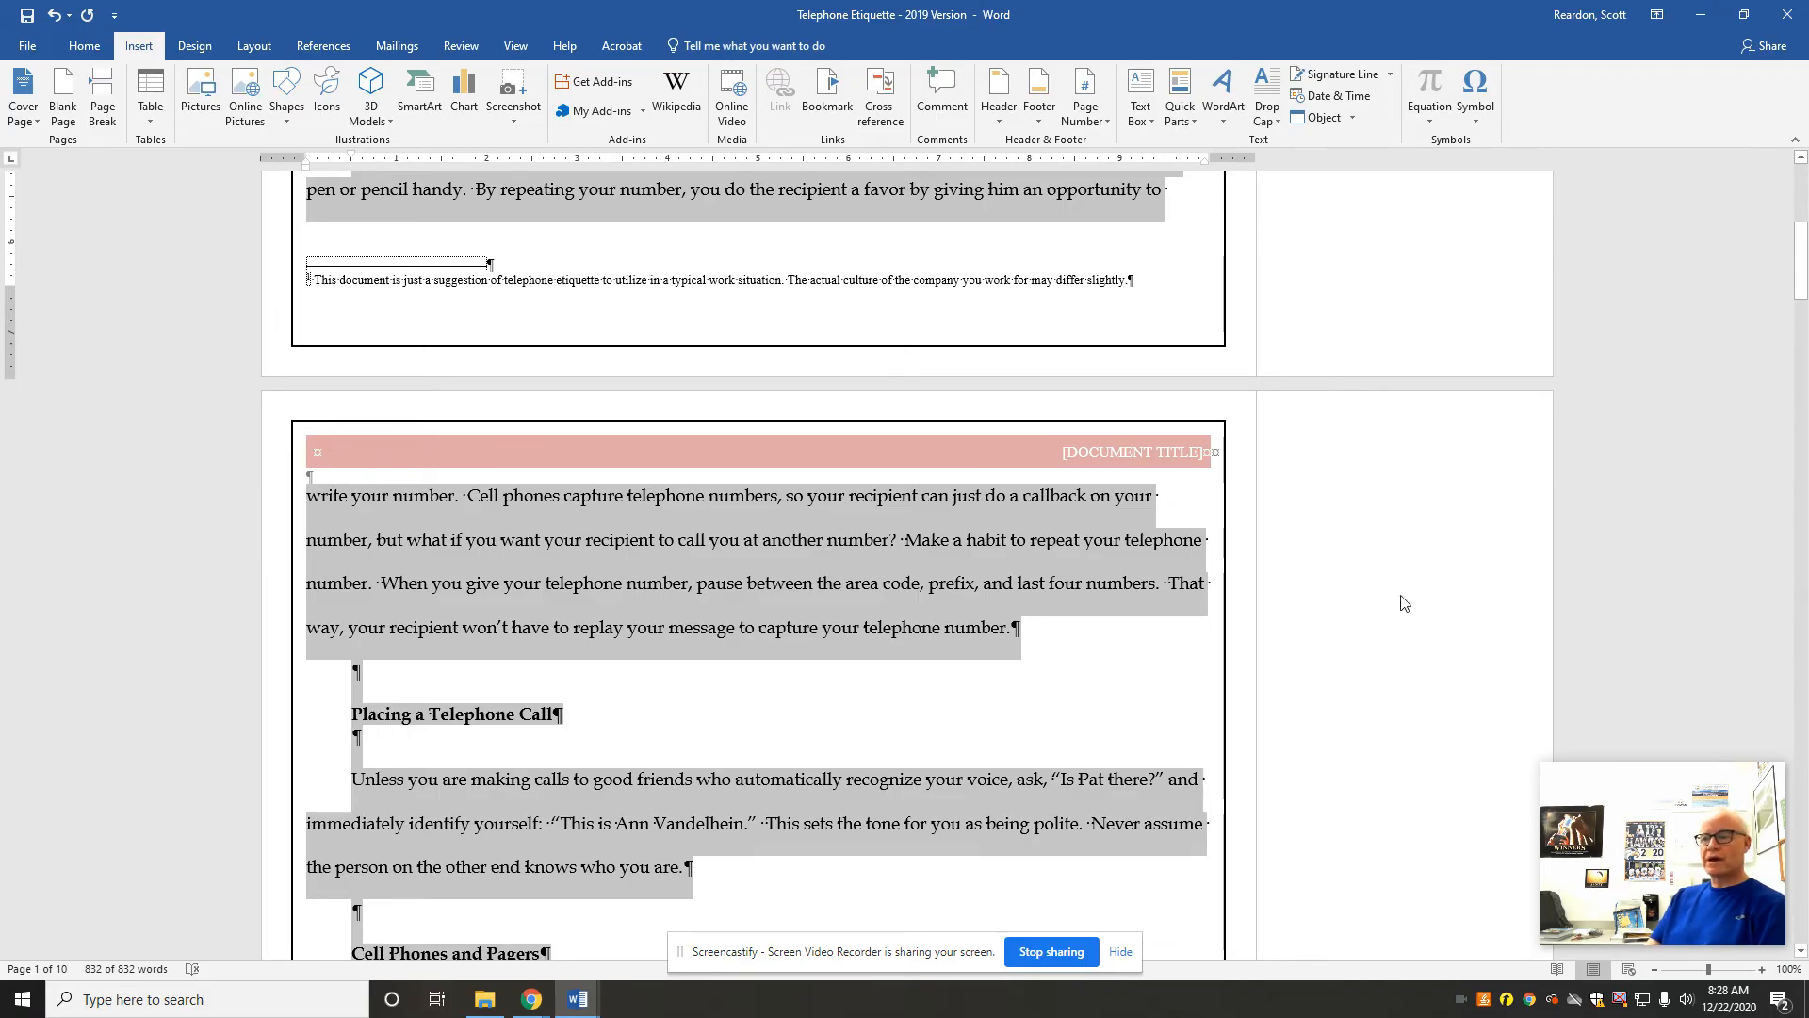
left_click_drag(1799, 283, 1776, 526)
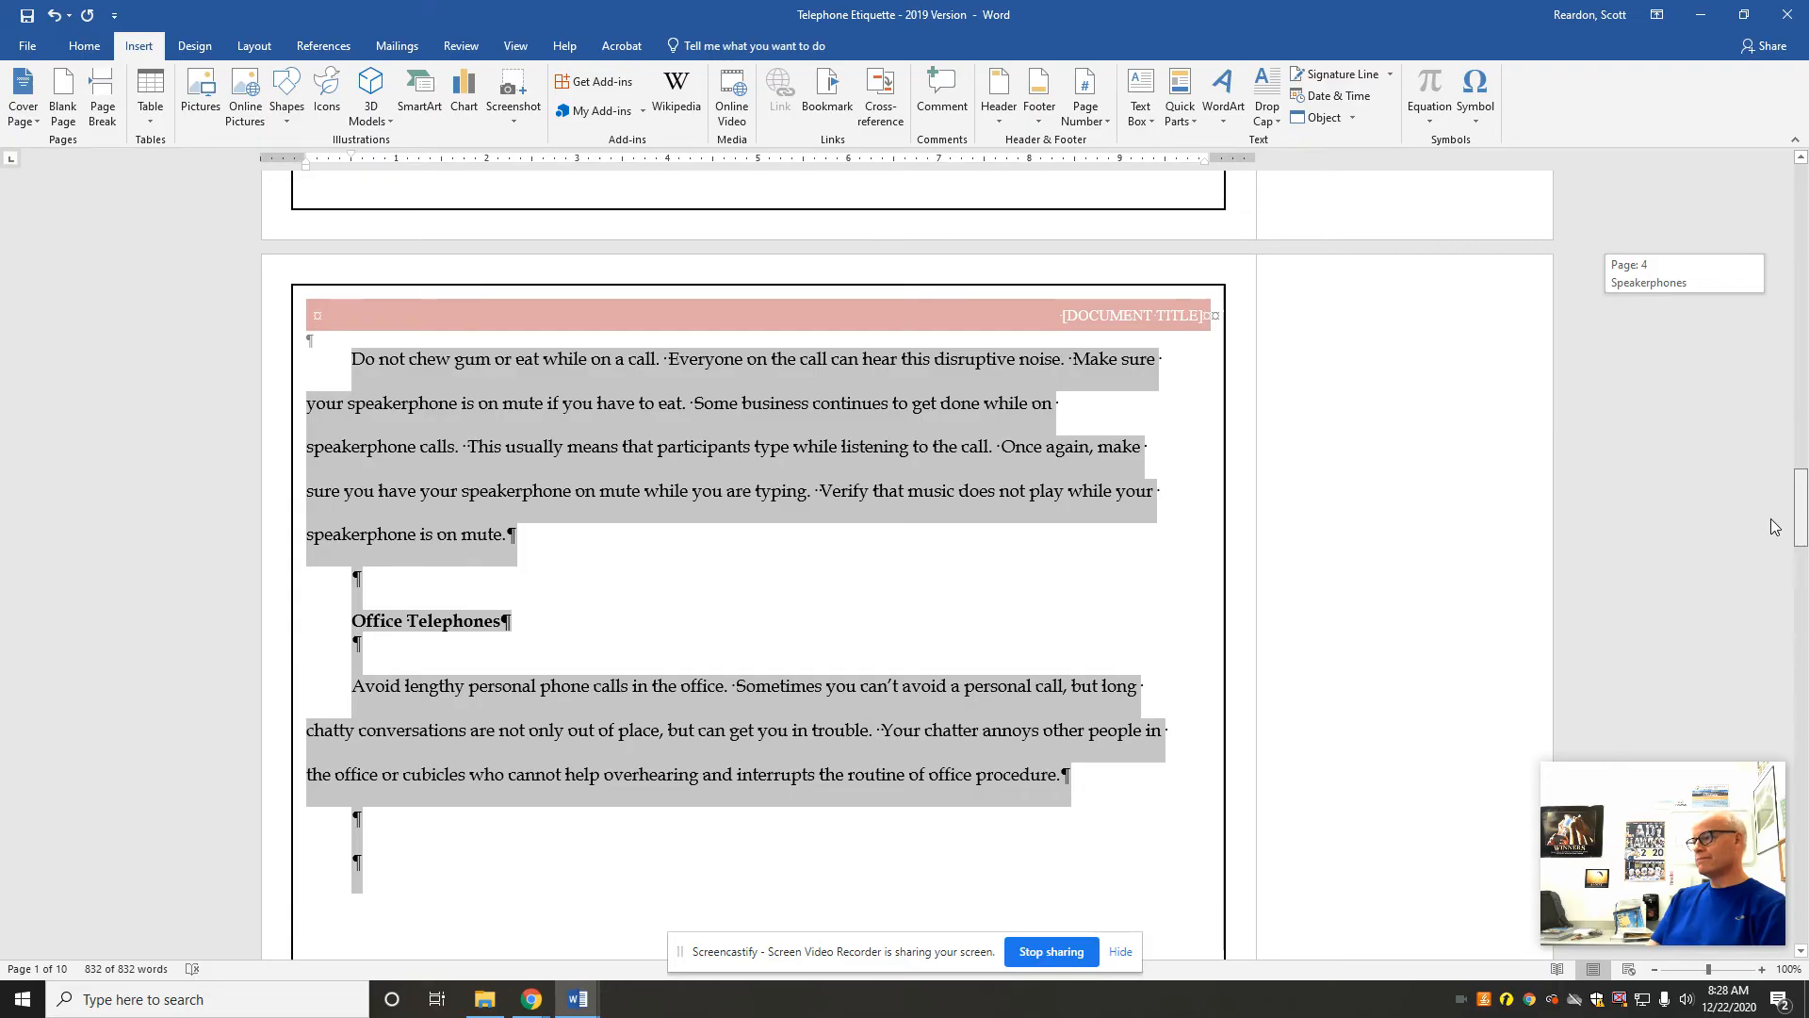
Step: Add an 11-point Orange, Accent color 6 glow to the Etiquette wave shape above the Works Cited heading
left_click_drag(1776, 526, 1768, 770)
left_click(1054, 554)
left_click(759, 633)
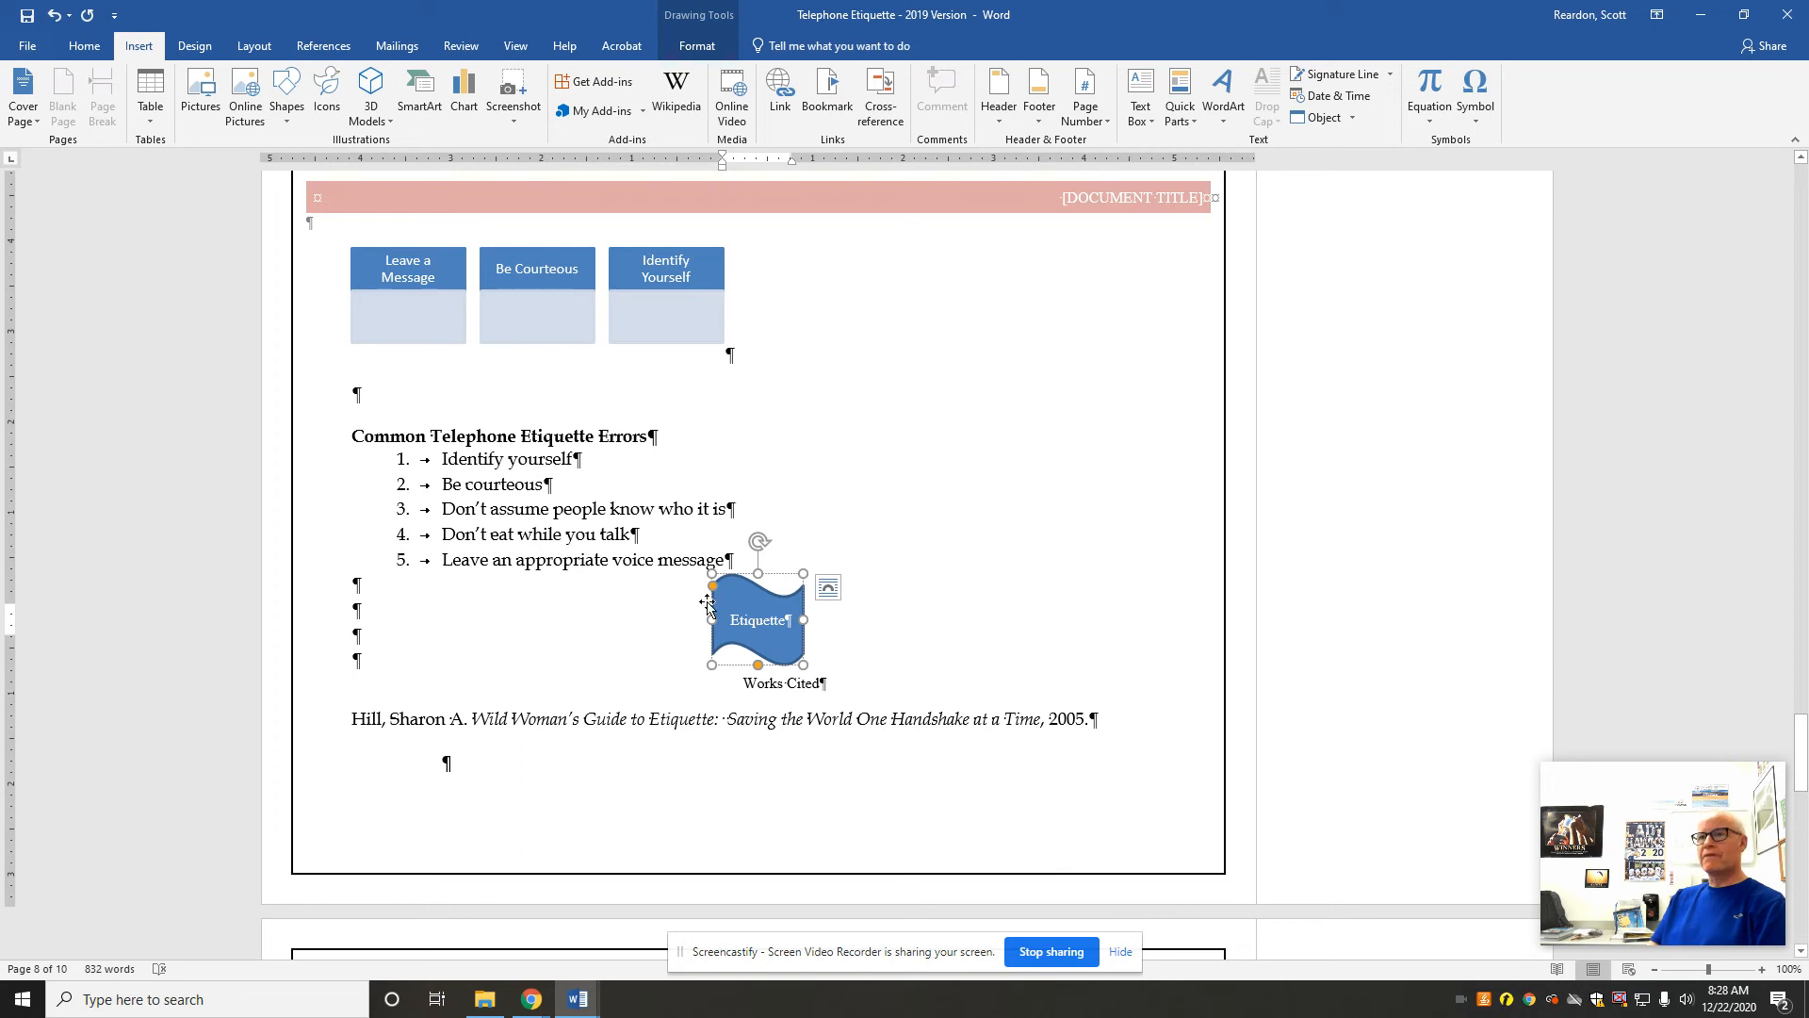
left_click(697, 46)
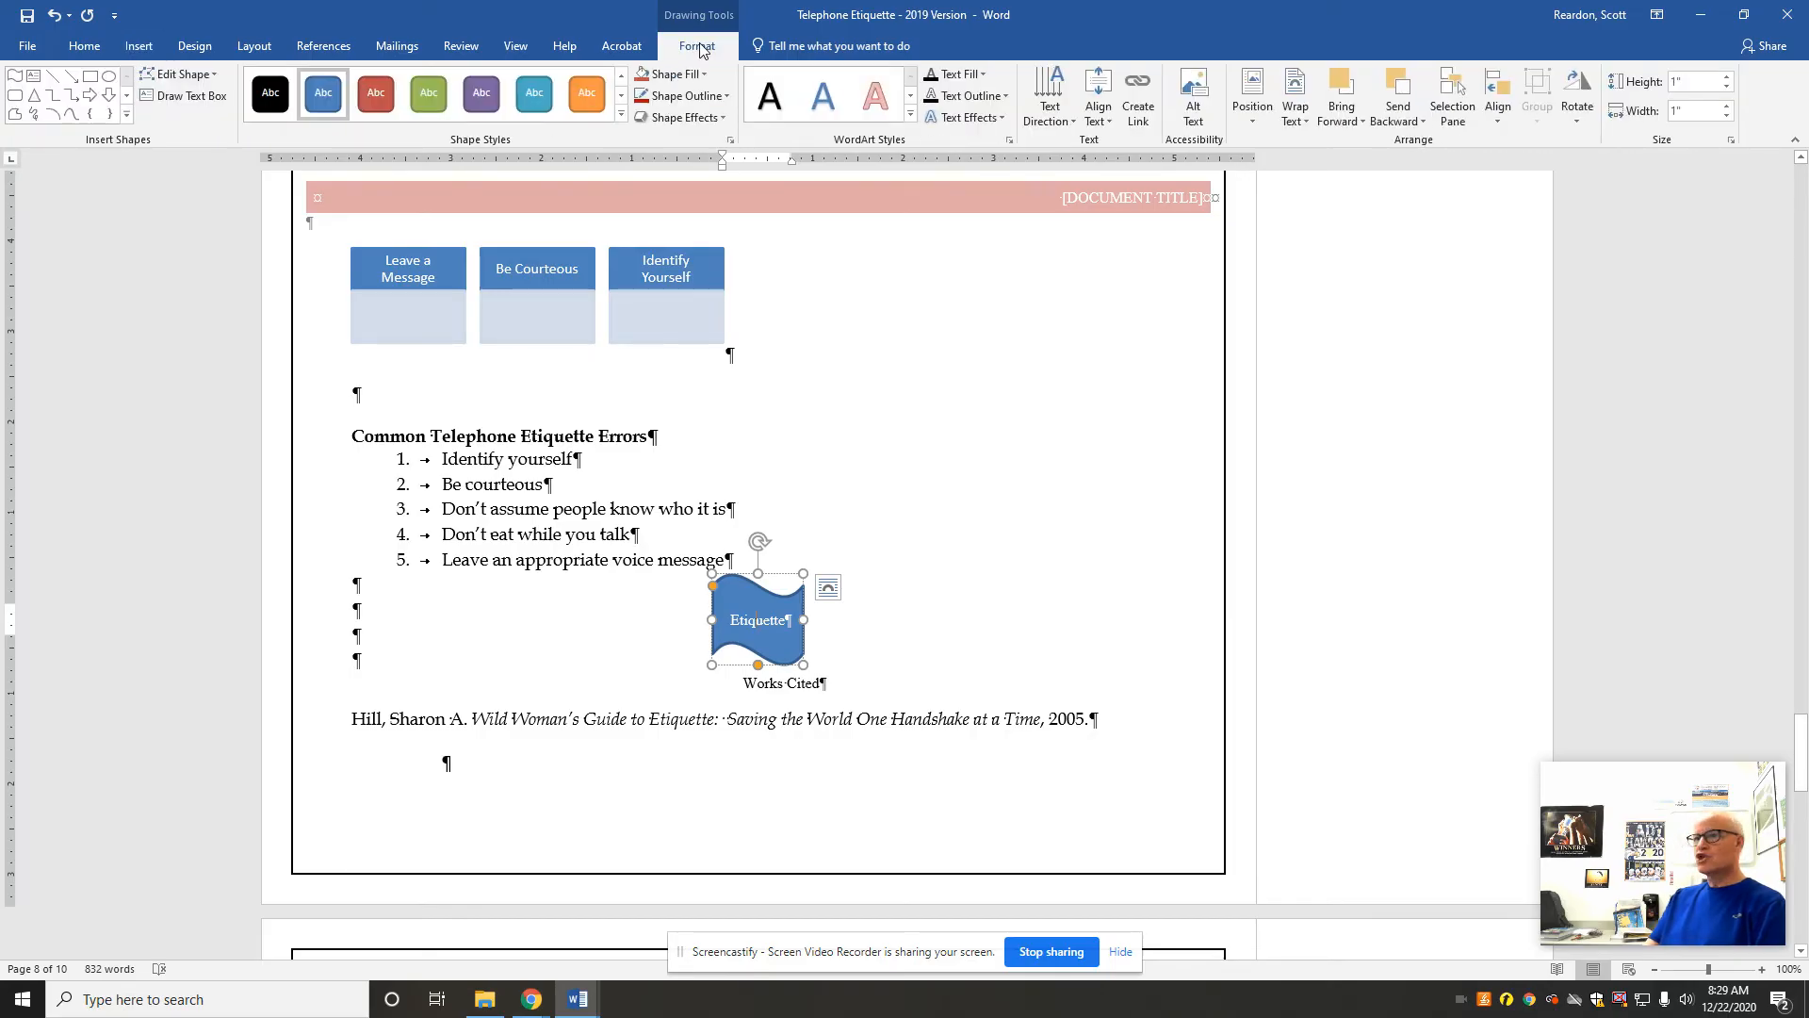
left_click(722, 117)
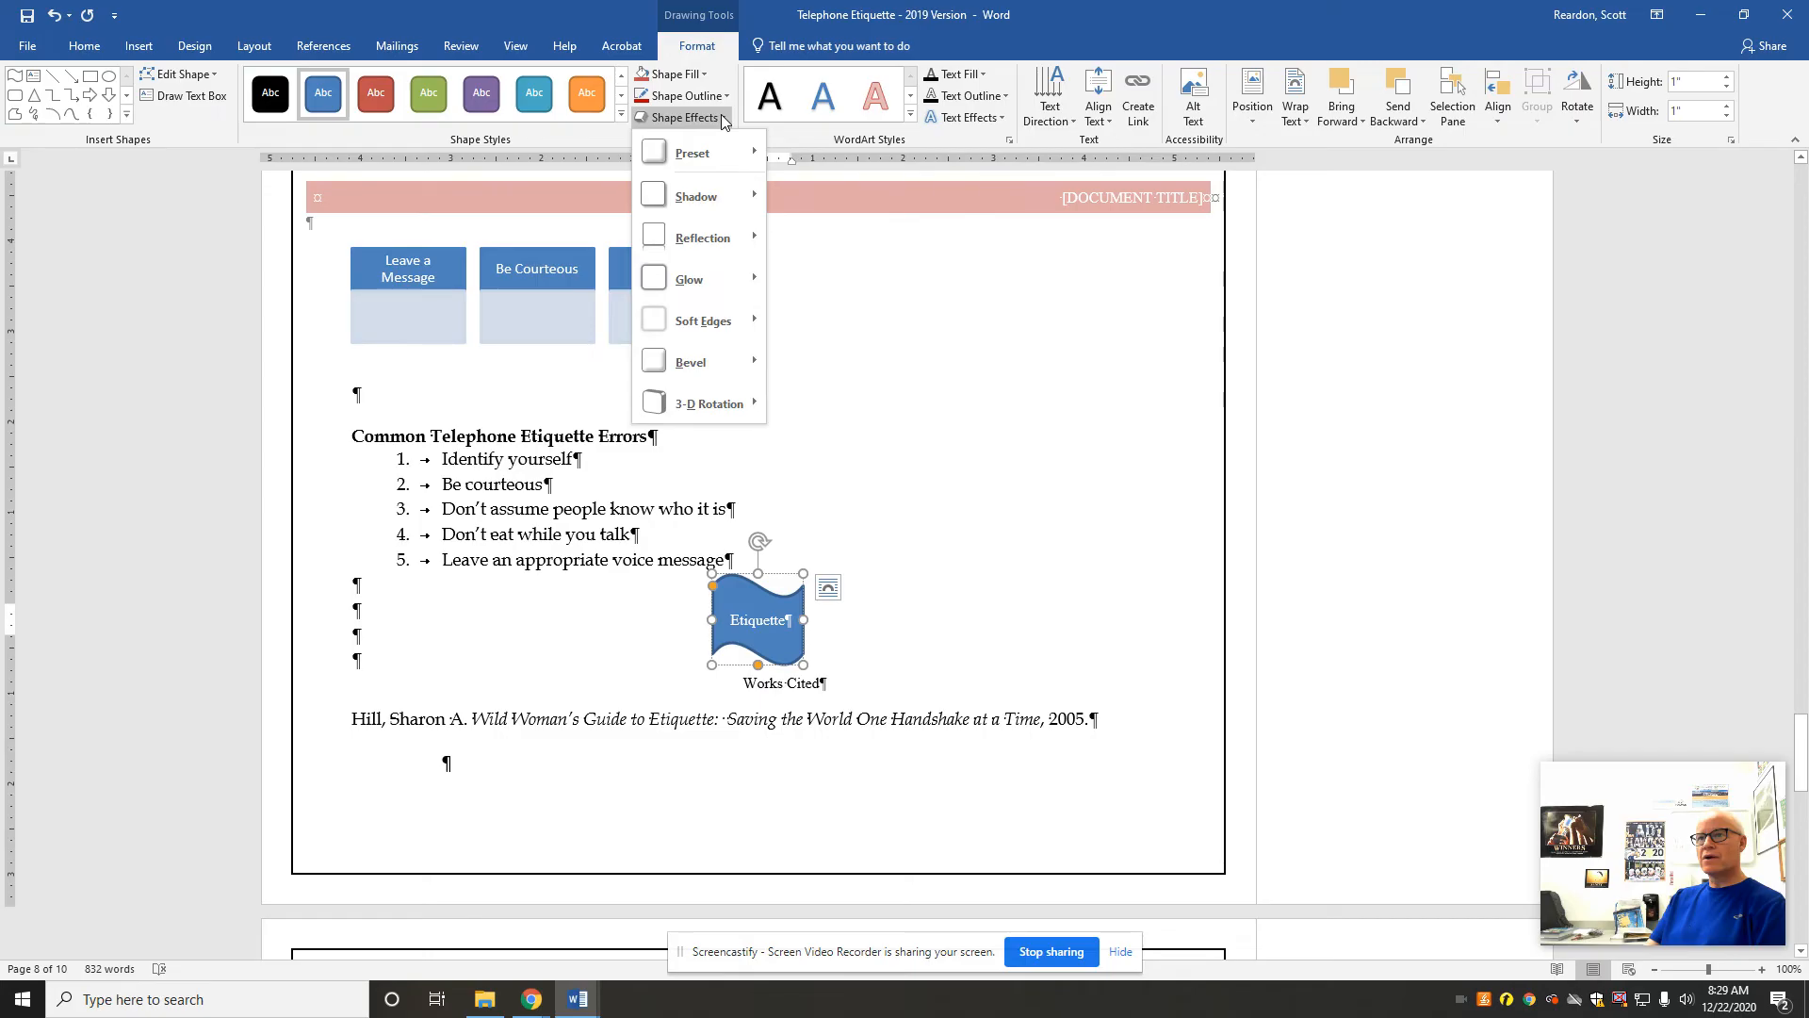
mouse_move(698, 288)
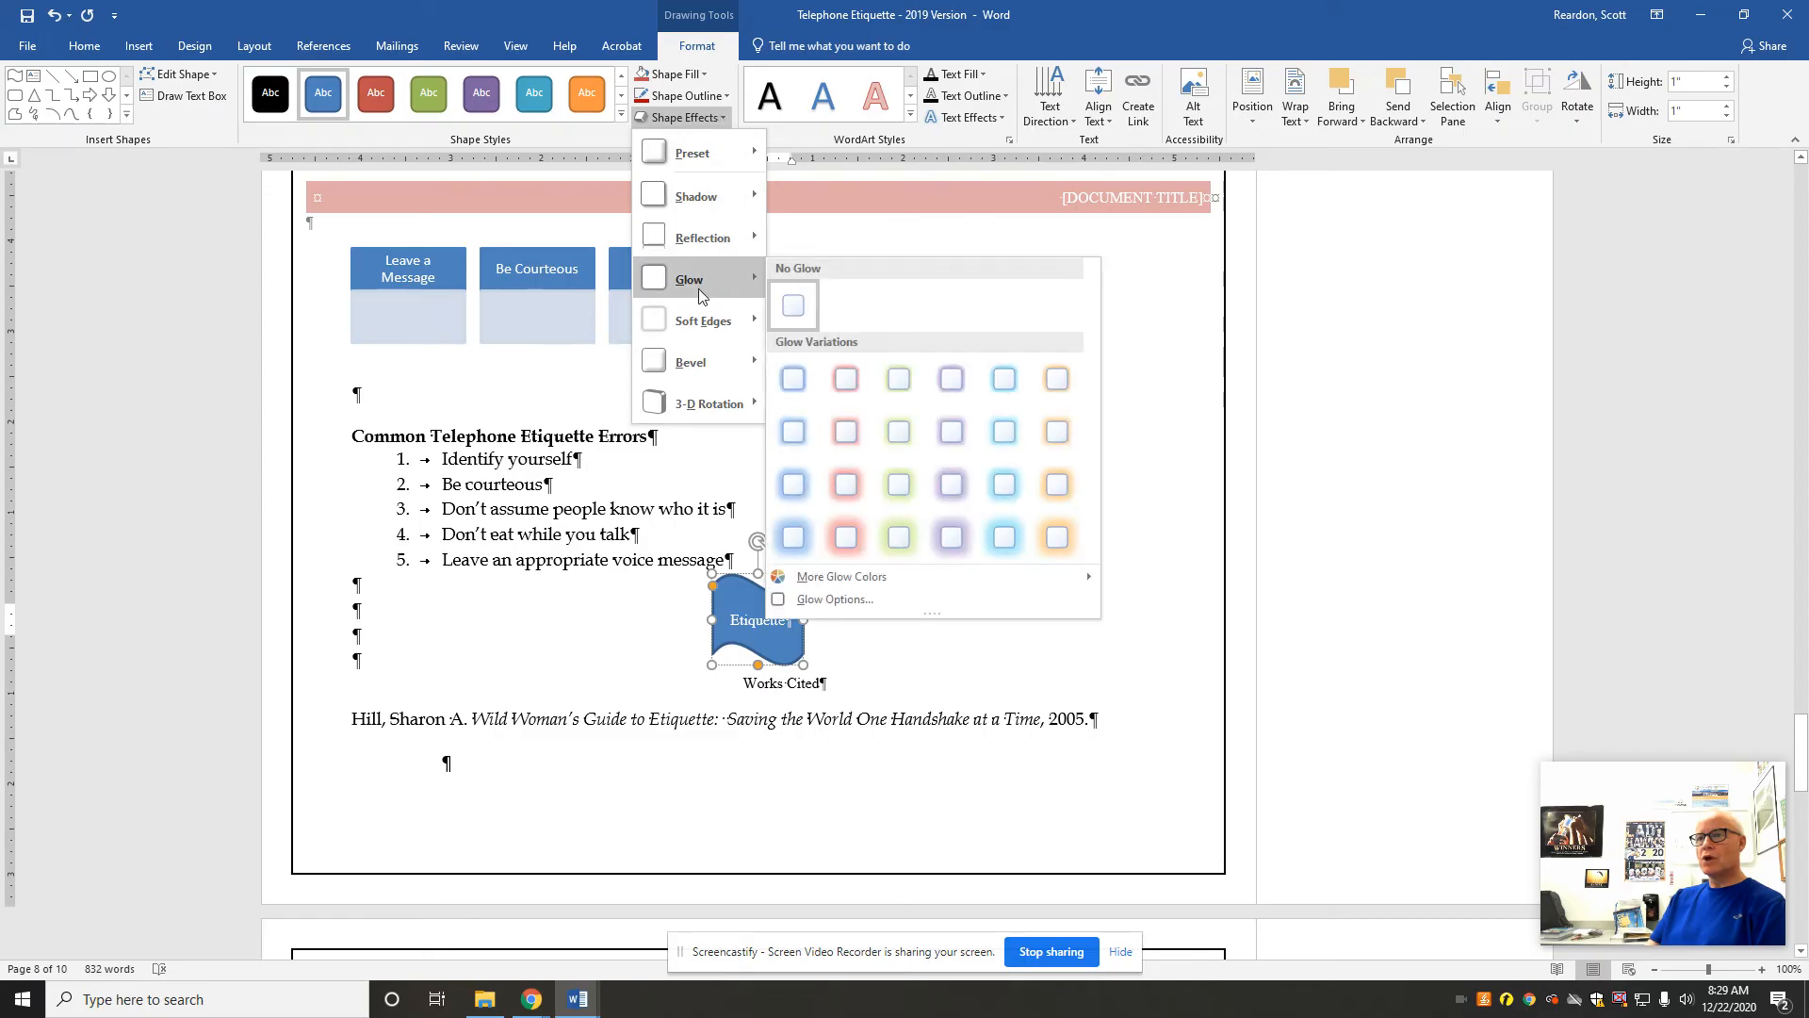
left_click(1055, 488)
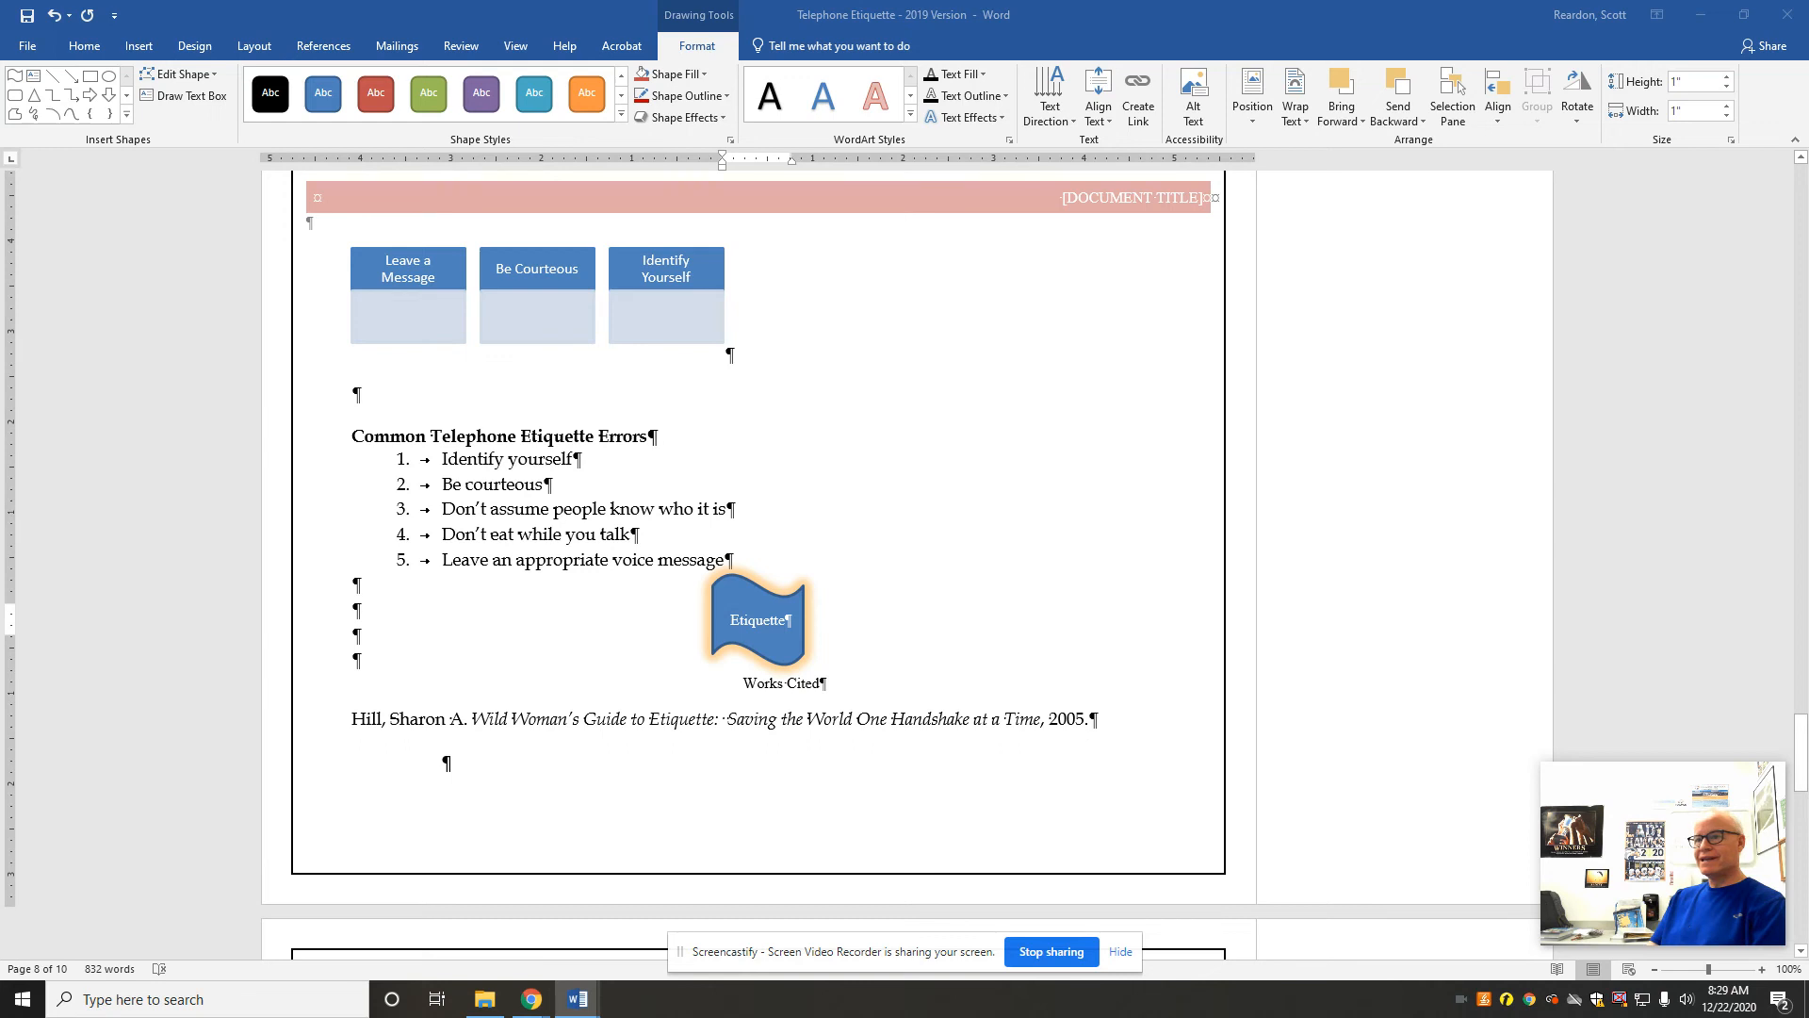
Step: Apply the solid blue text effect from the first row of presets to the Common Telephone Etiquette Errors heading
left_click_drag(1800, 761, 1692, 760)
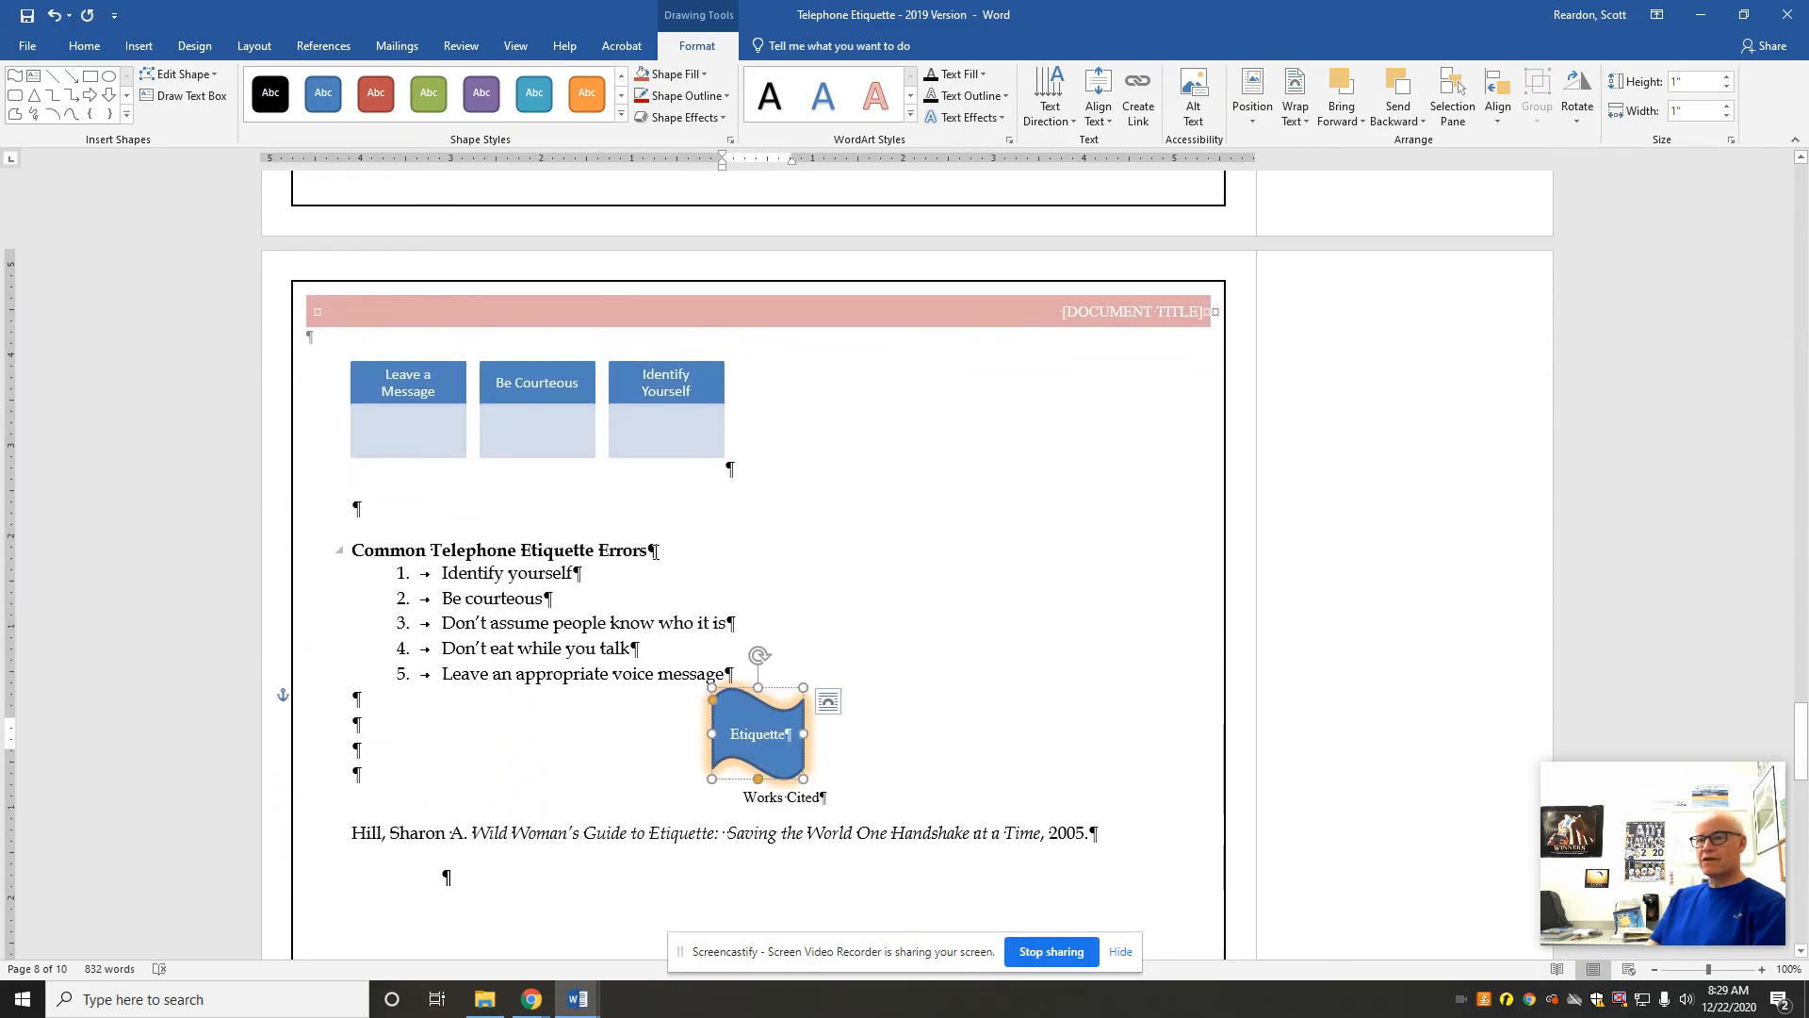
left_click_drag(644, 549, 392, 563)
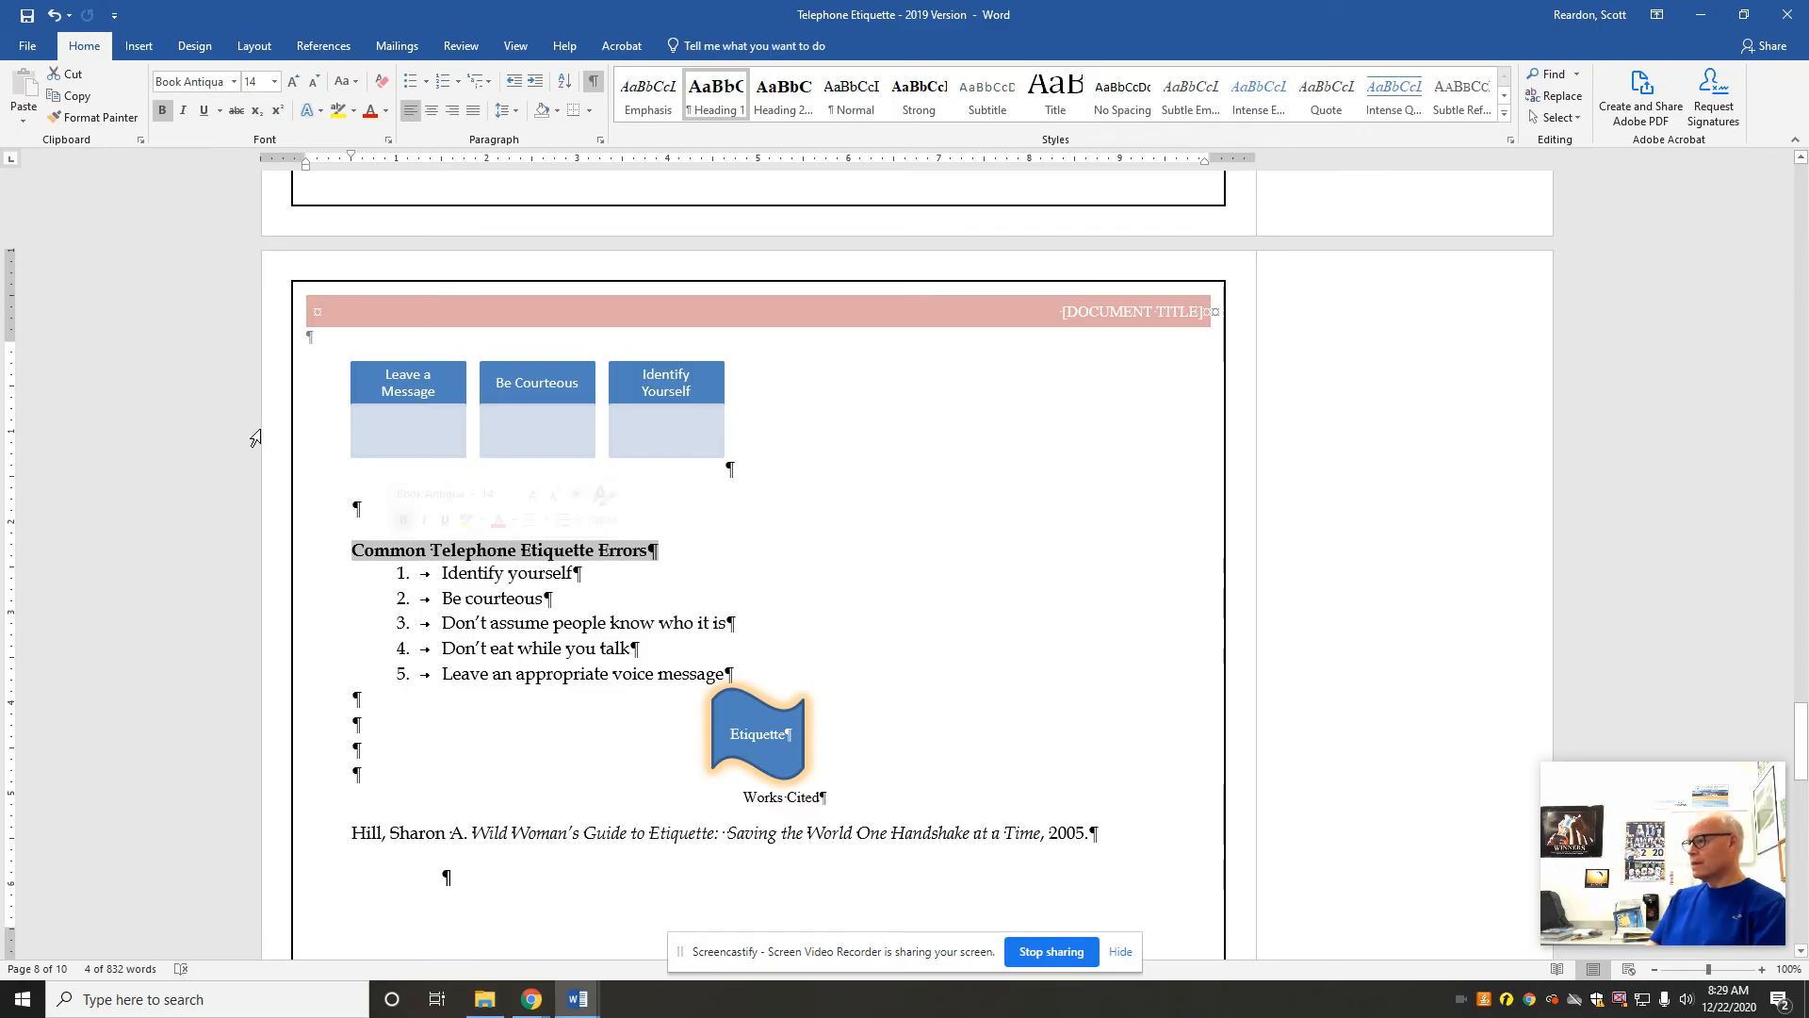
left_click(320, 111)
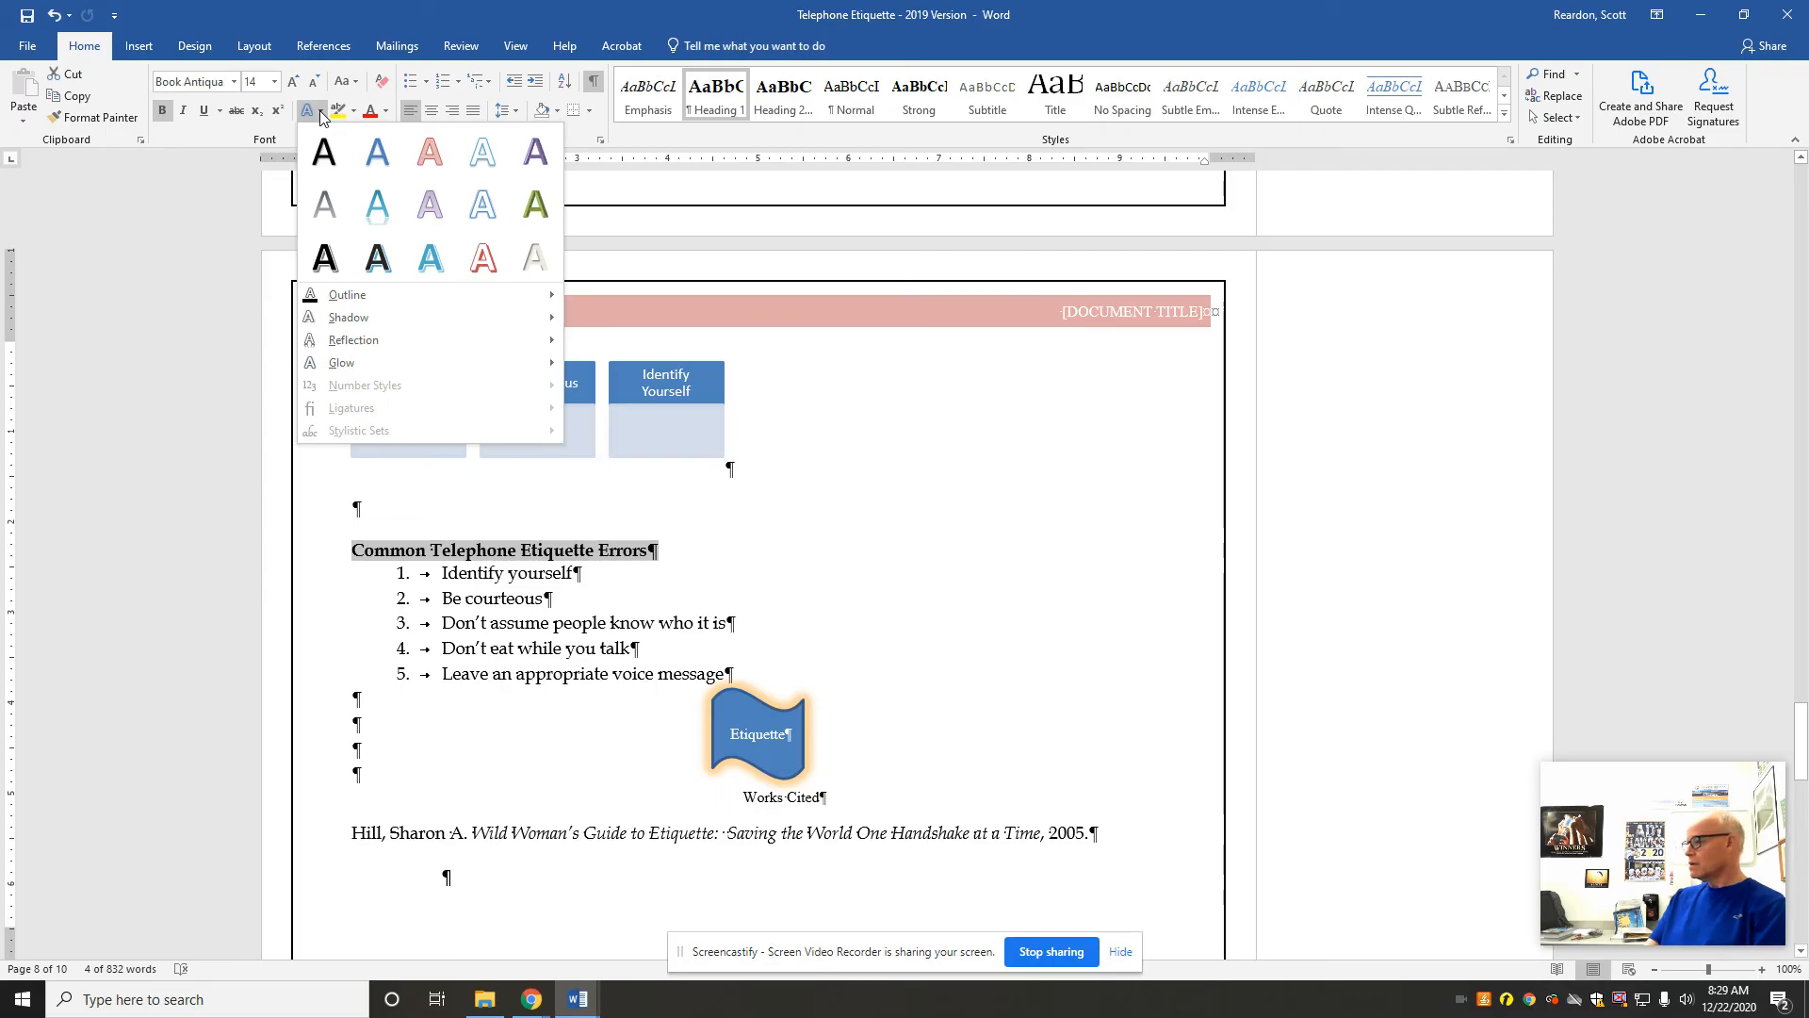
left_click(373, 154)
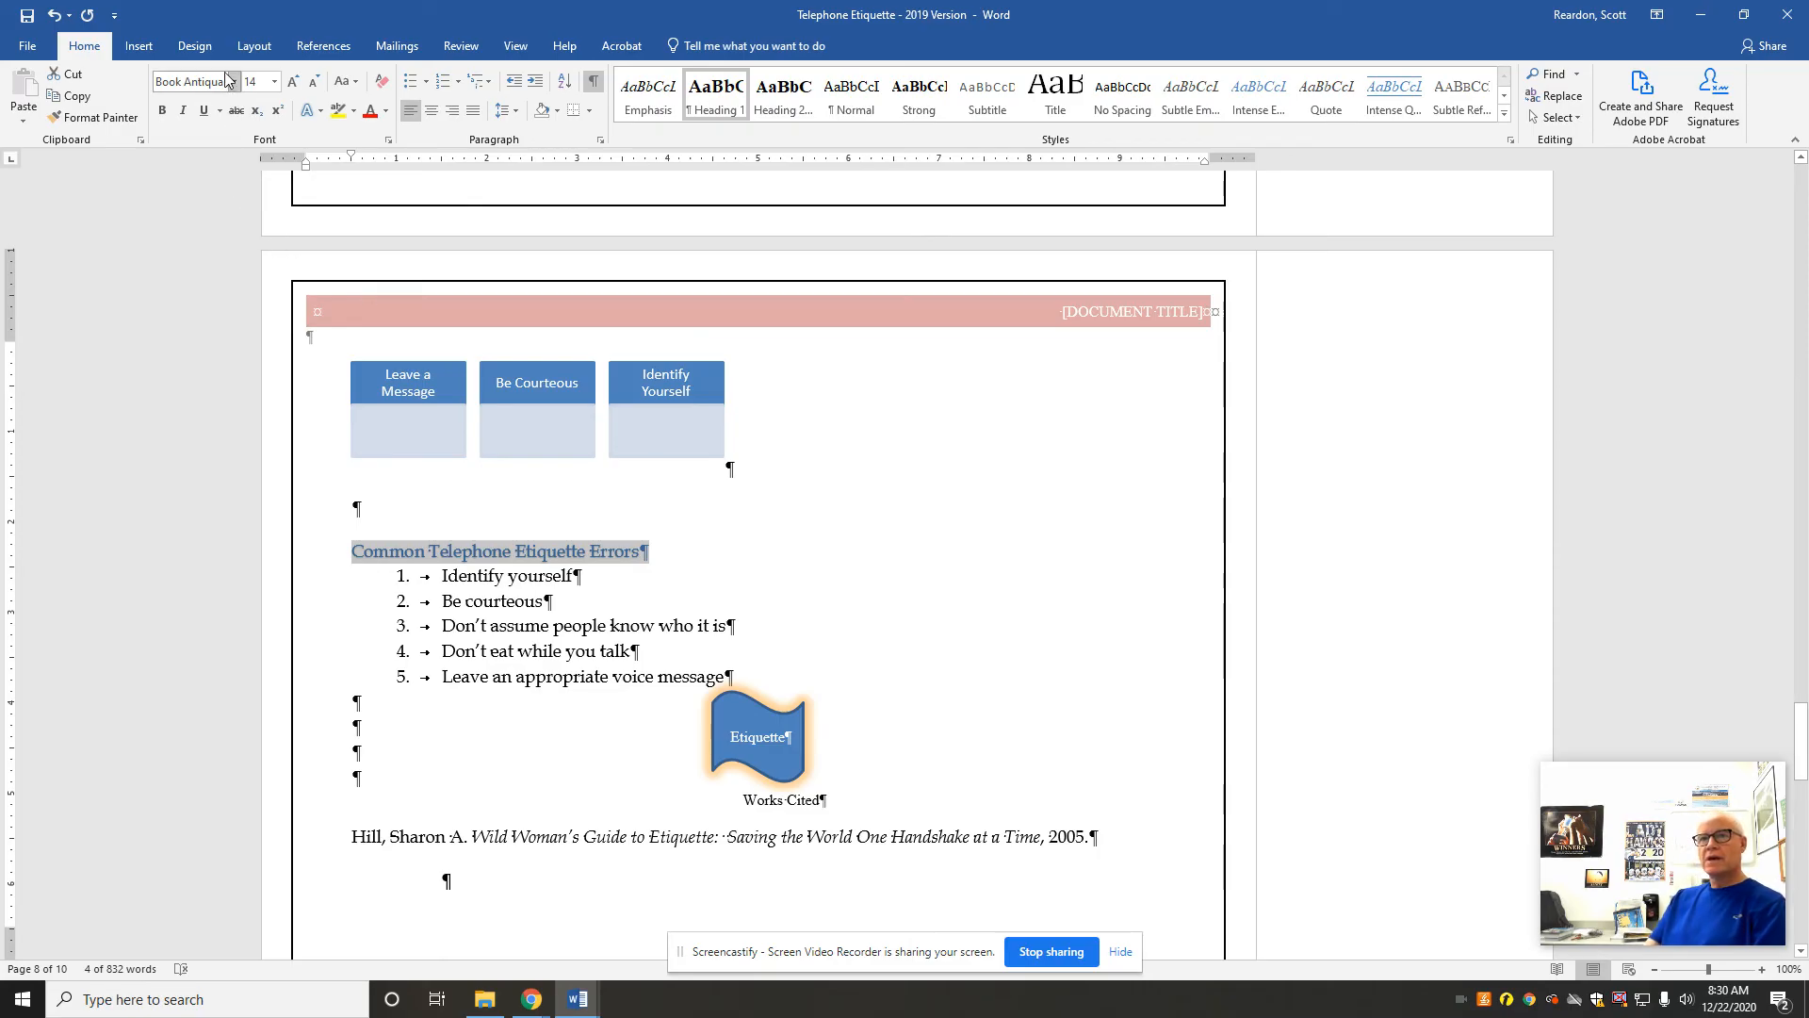
Step: Change the document's style set to the built-in Basic (Elegant)
left_click(200, 52)
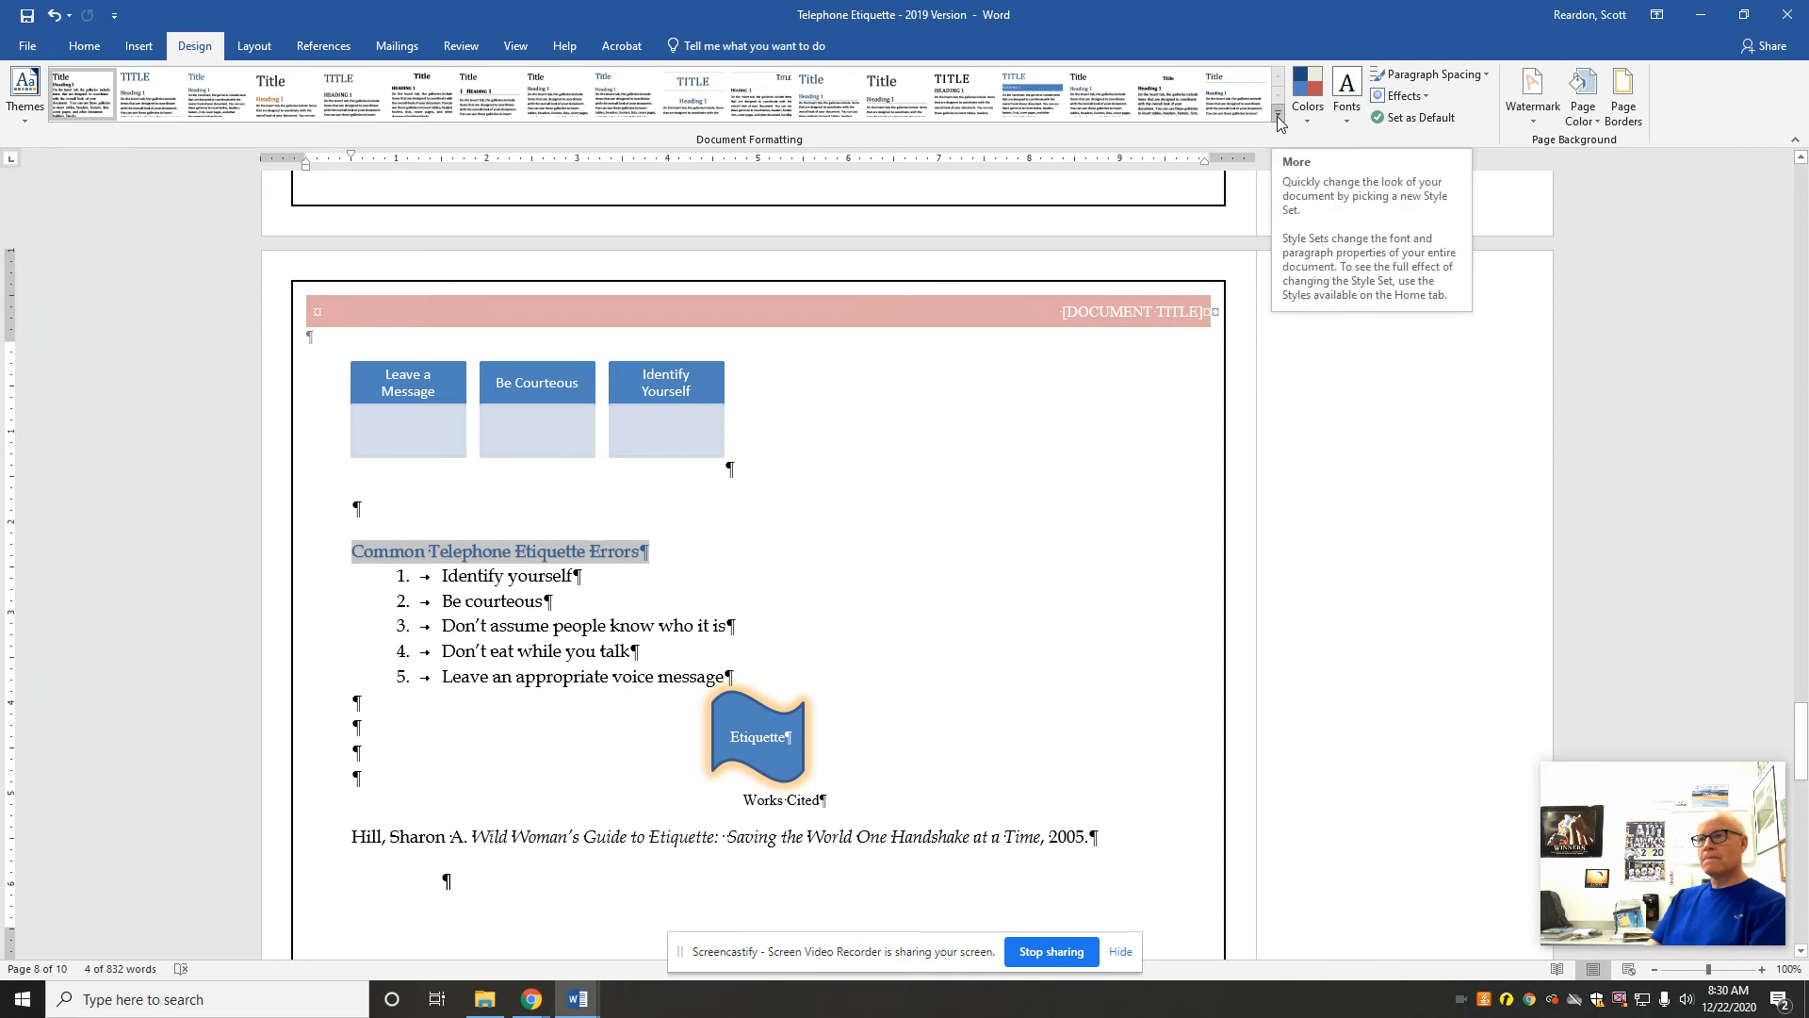
left_click(1276, 115)
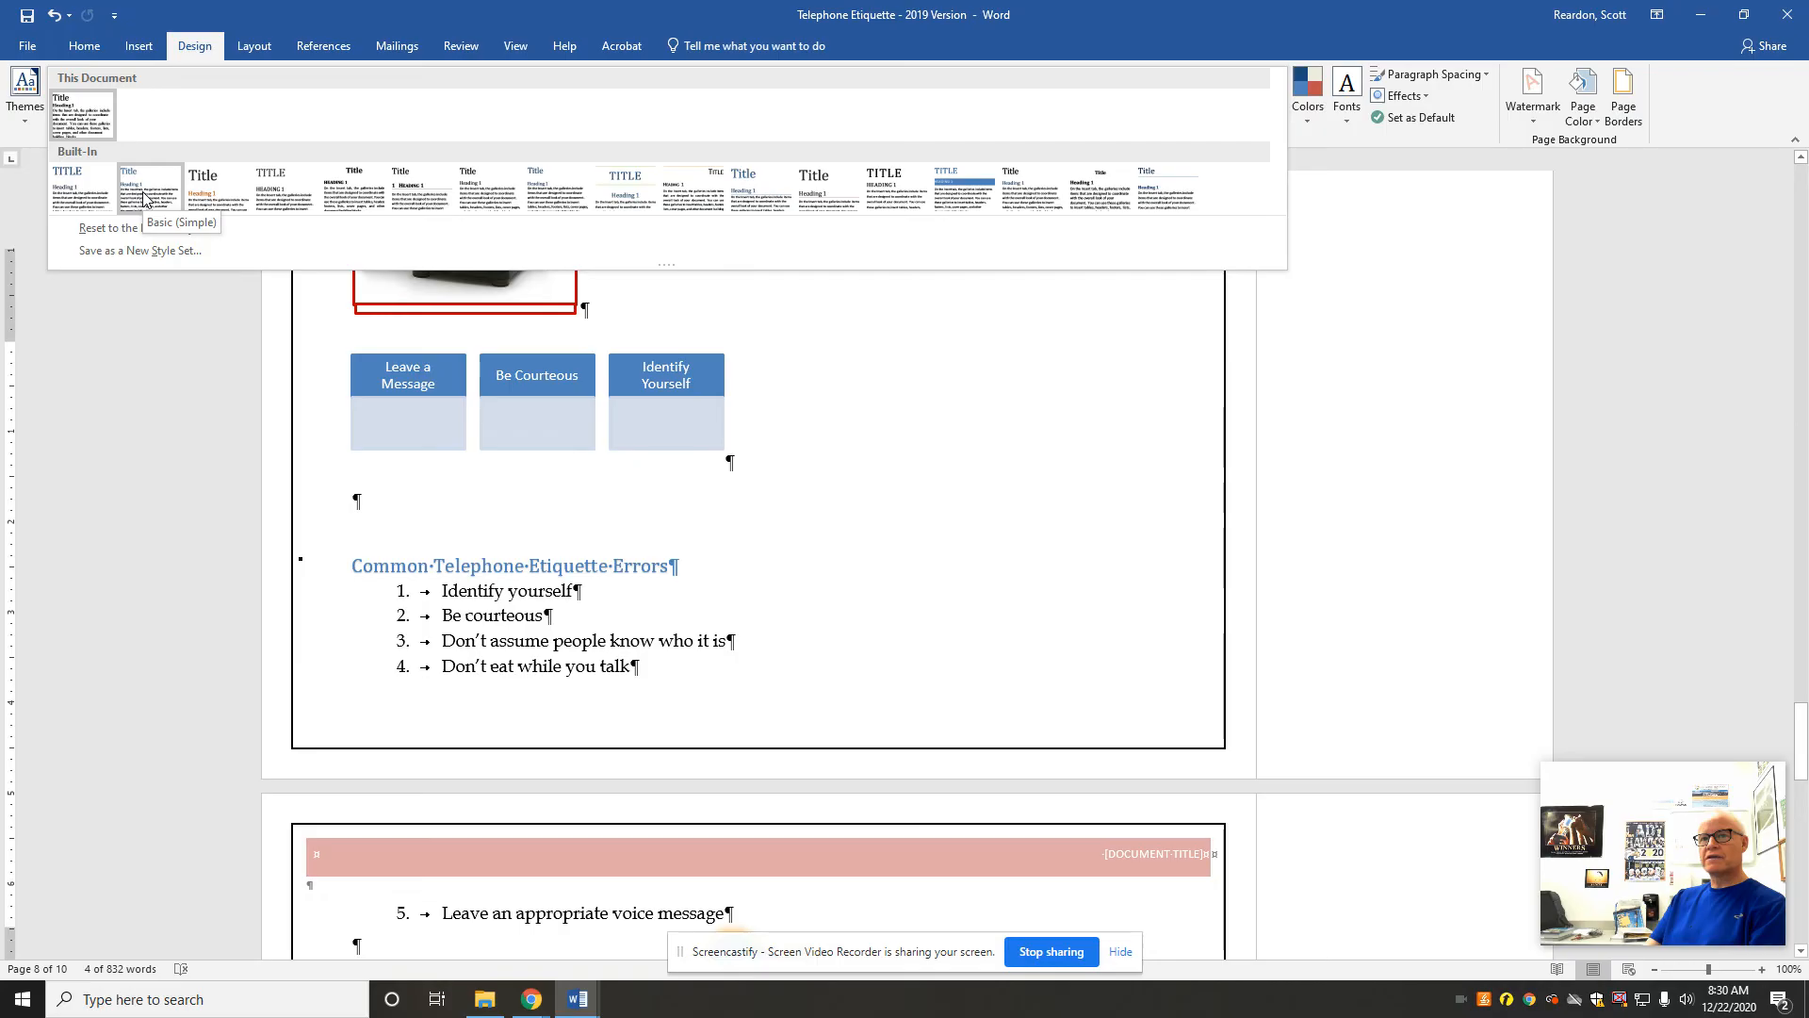
left_click(94, 198)
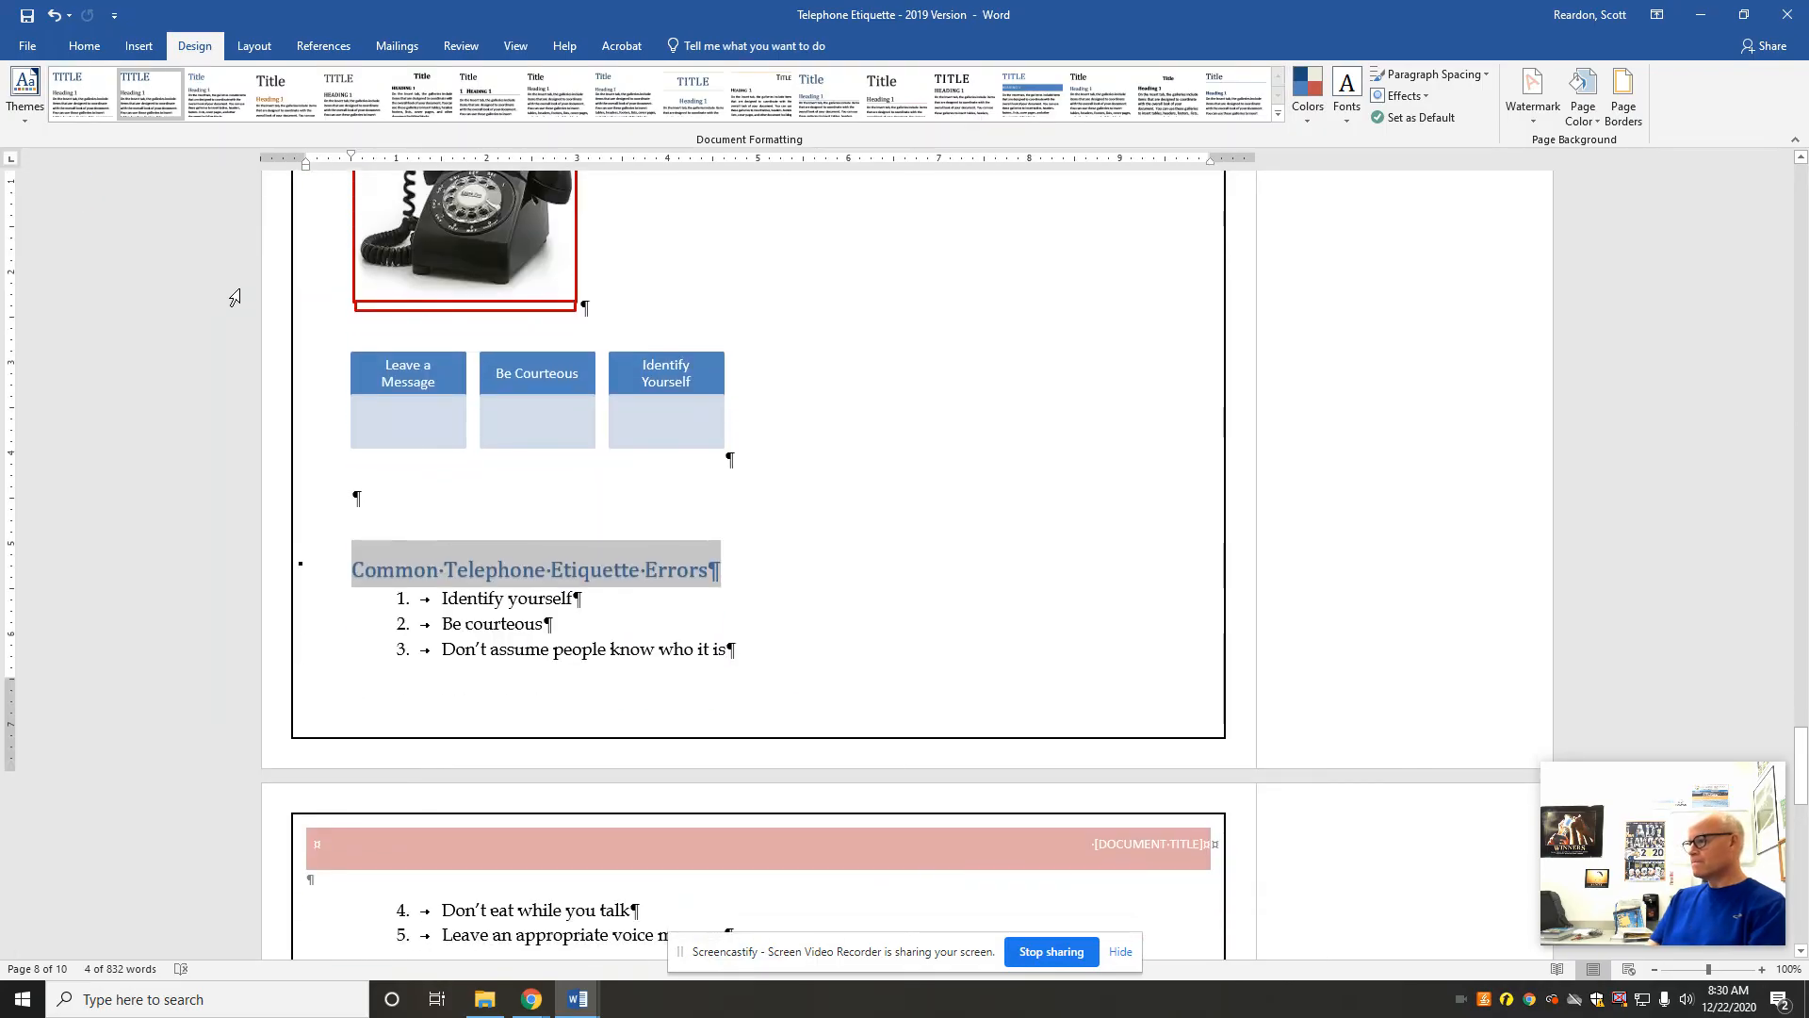
Step: Apply the Title style to the Telephone Etiquette text between the two telephone symbols on the first page
left_click_drag(1801, 747, 1803, 183)
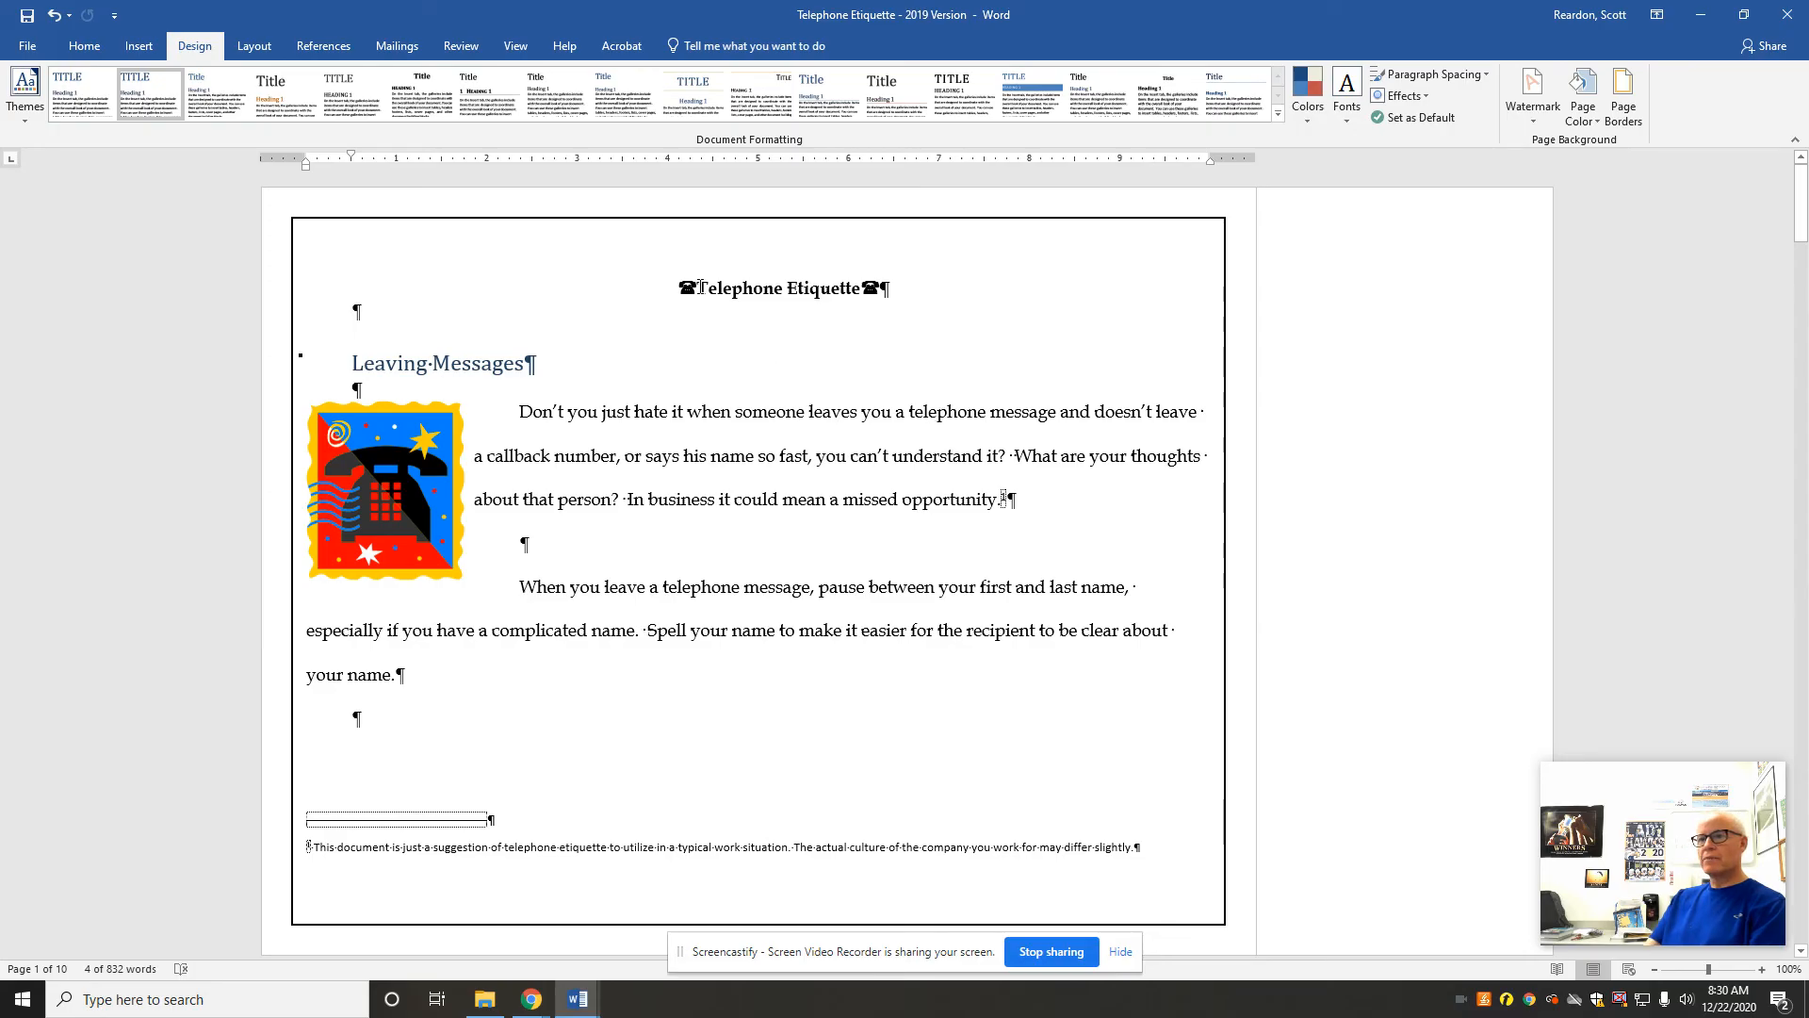
left_click_drag(701, 287, 860, 288)
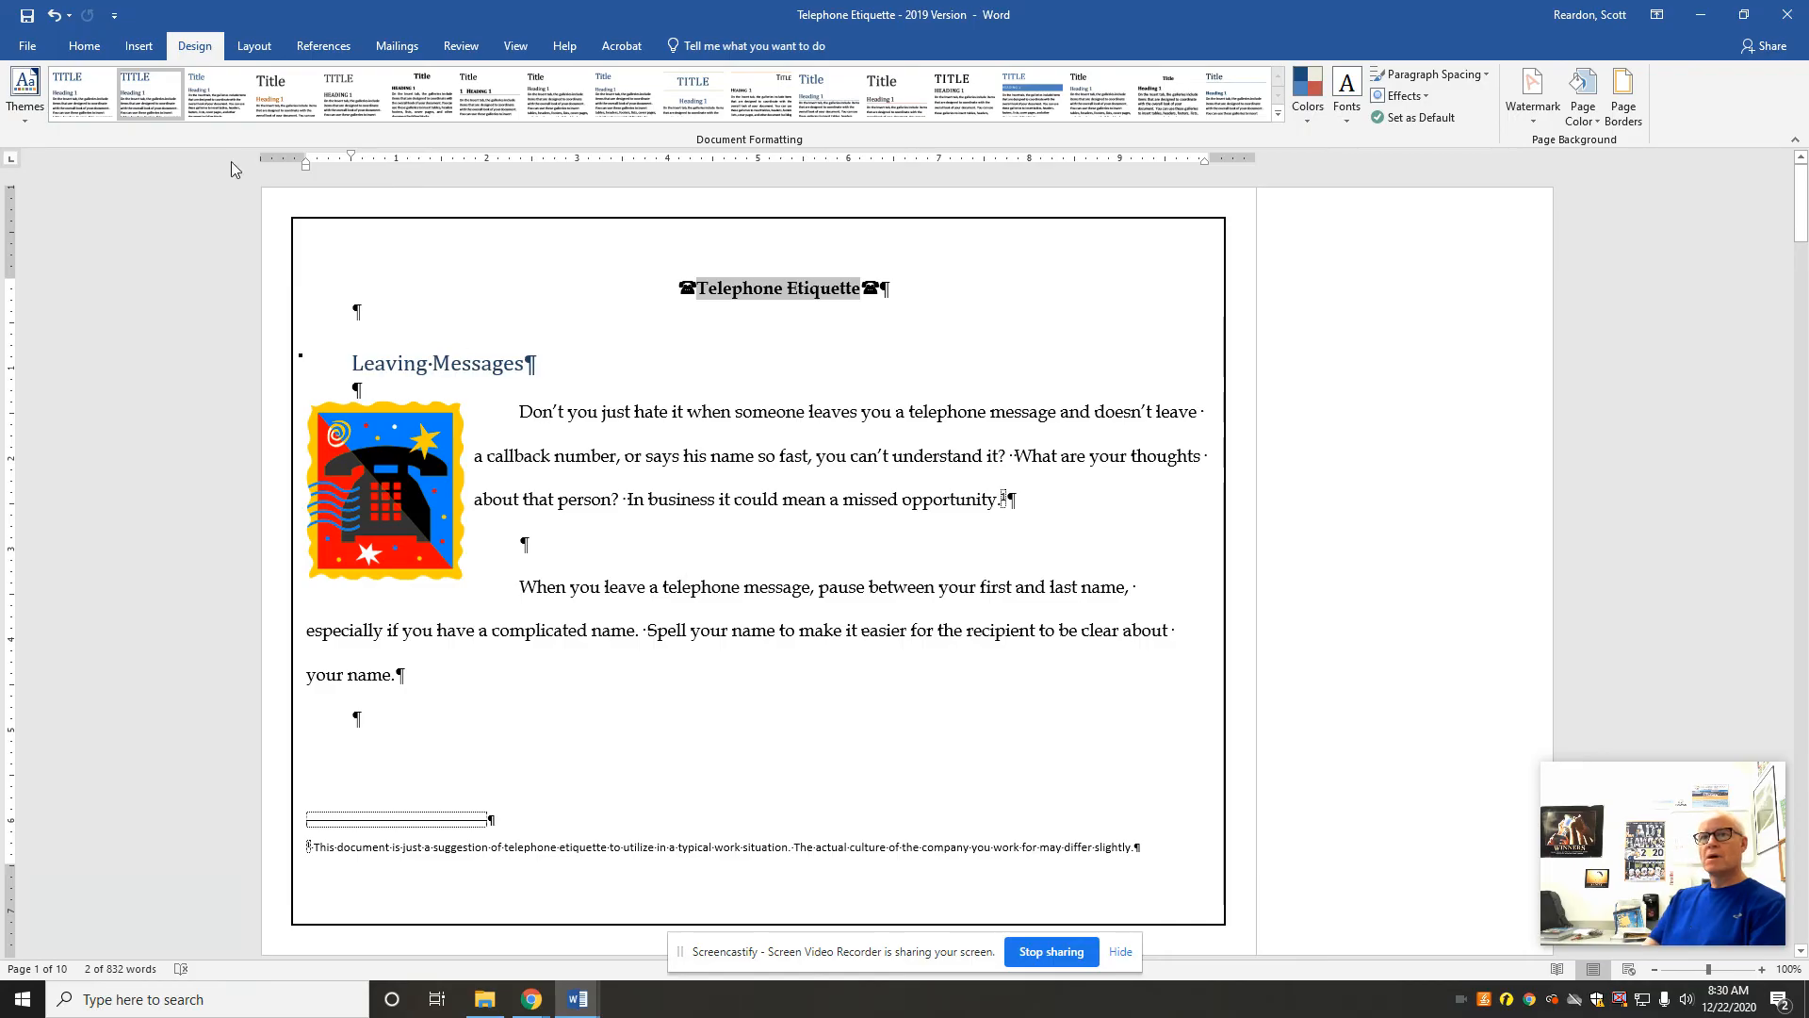
left_click(85, 49)
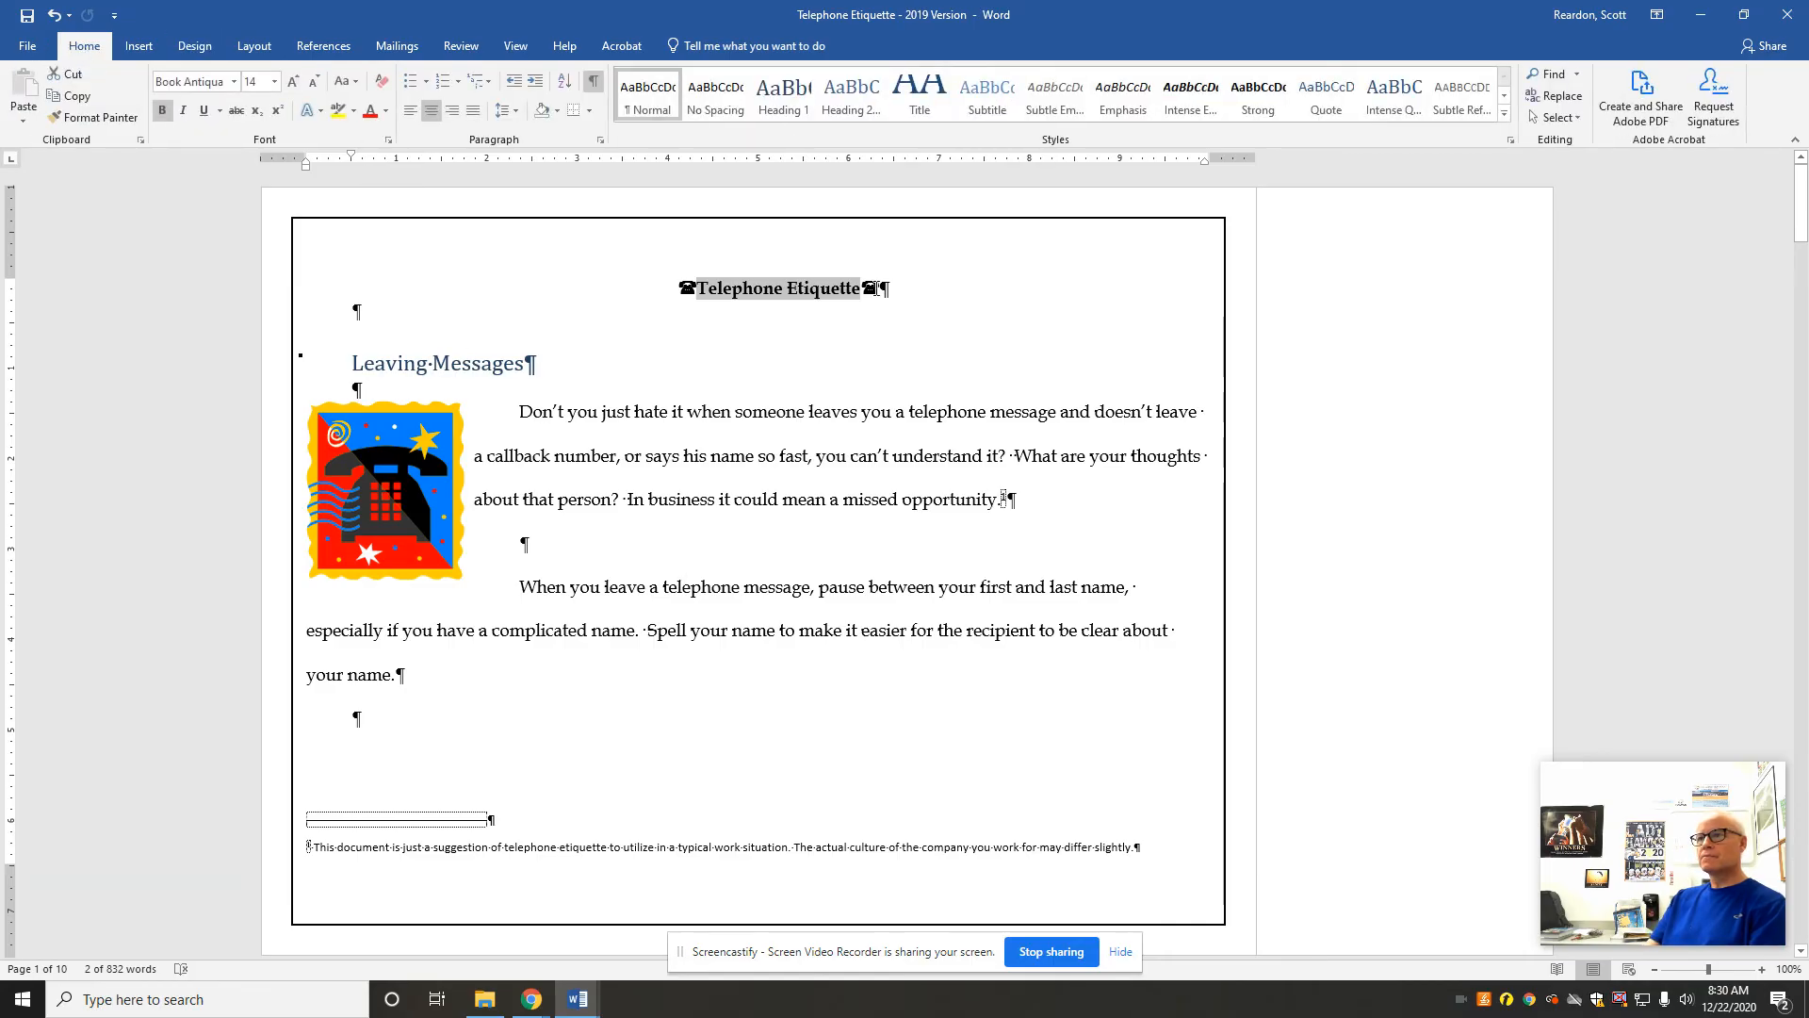
left_click(930, 98)
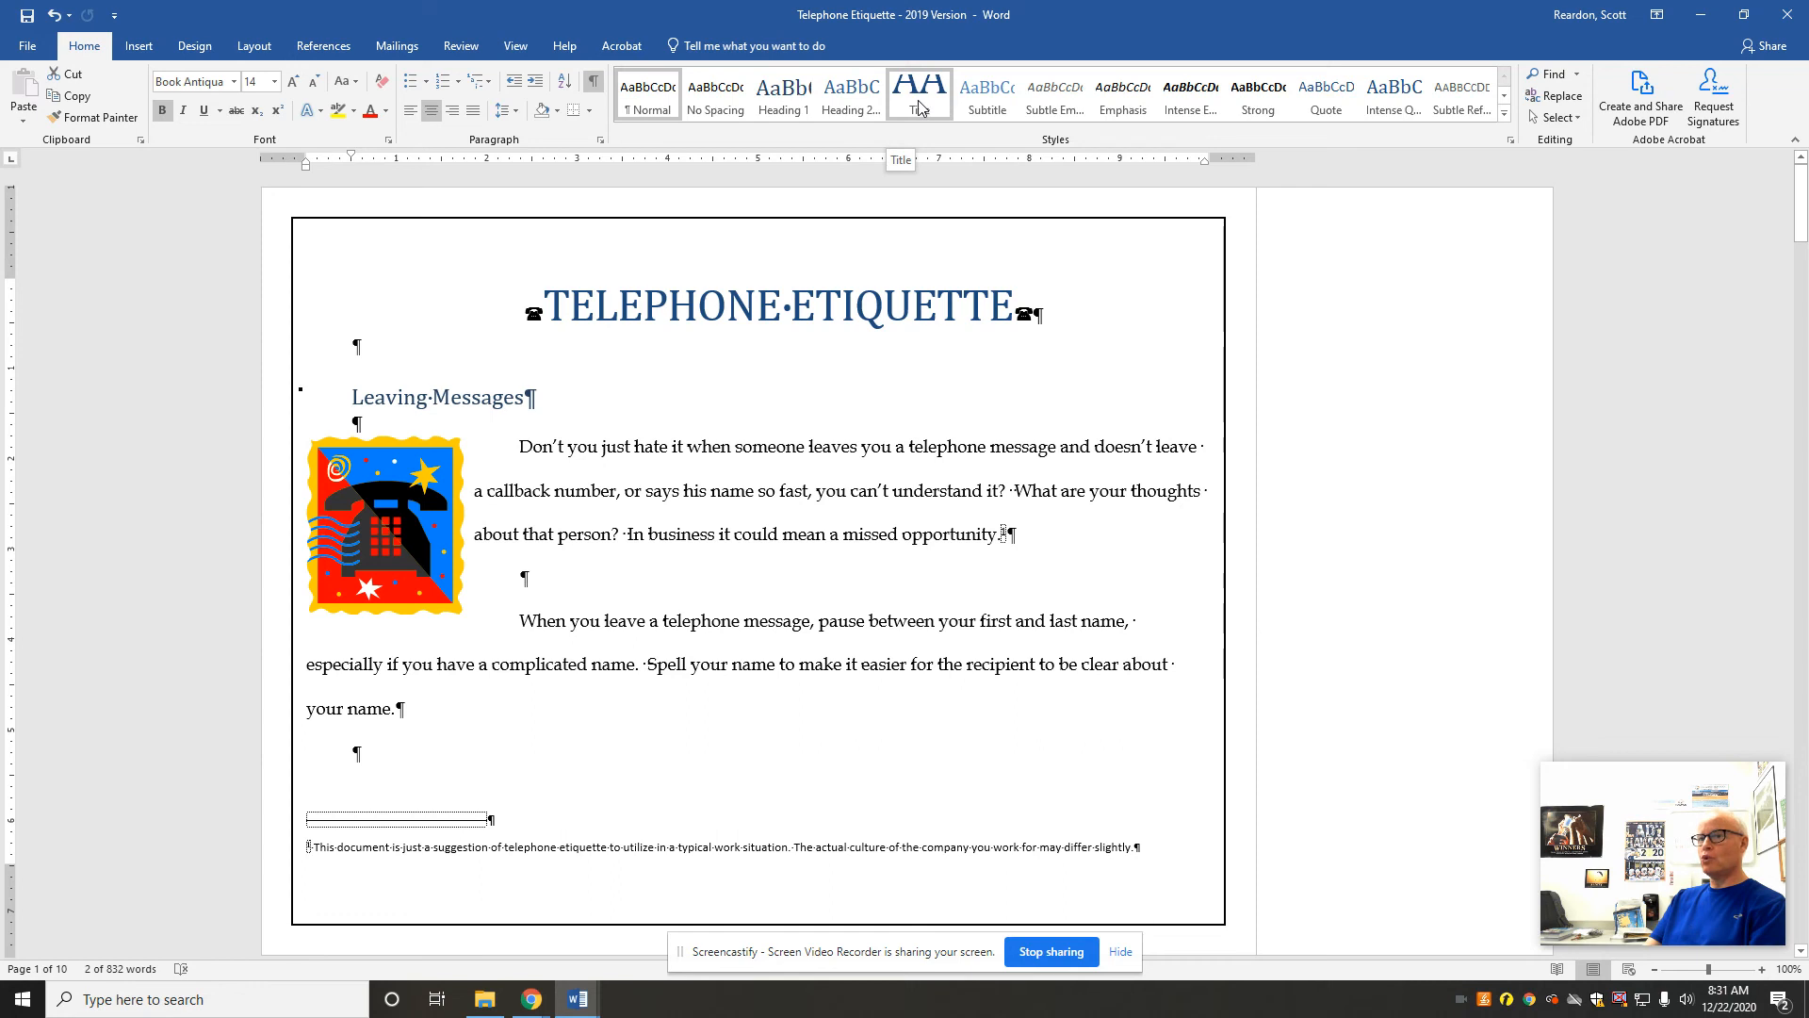
left_click(918, 106)
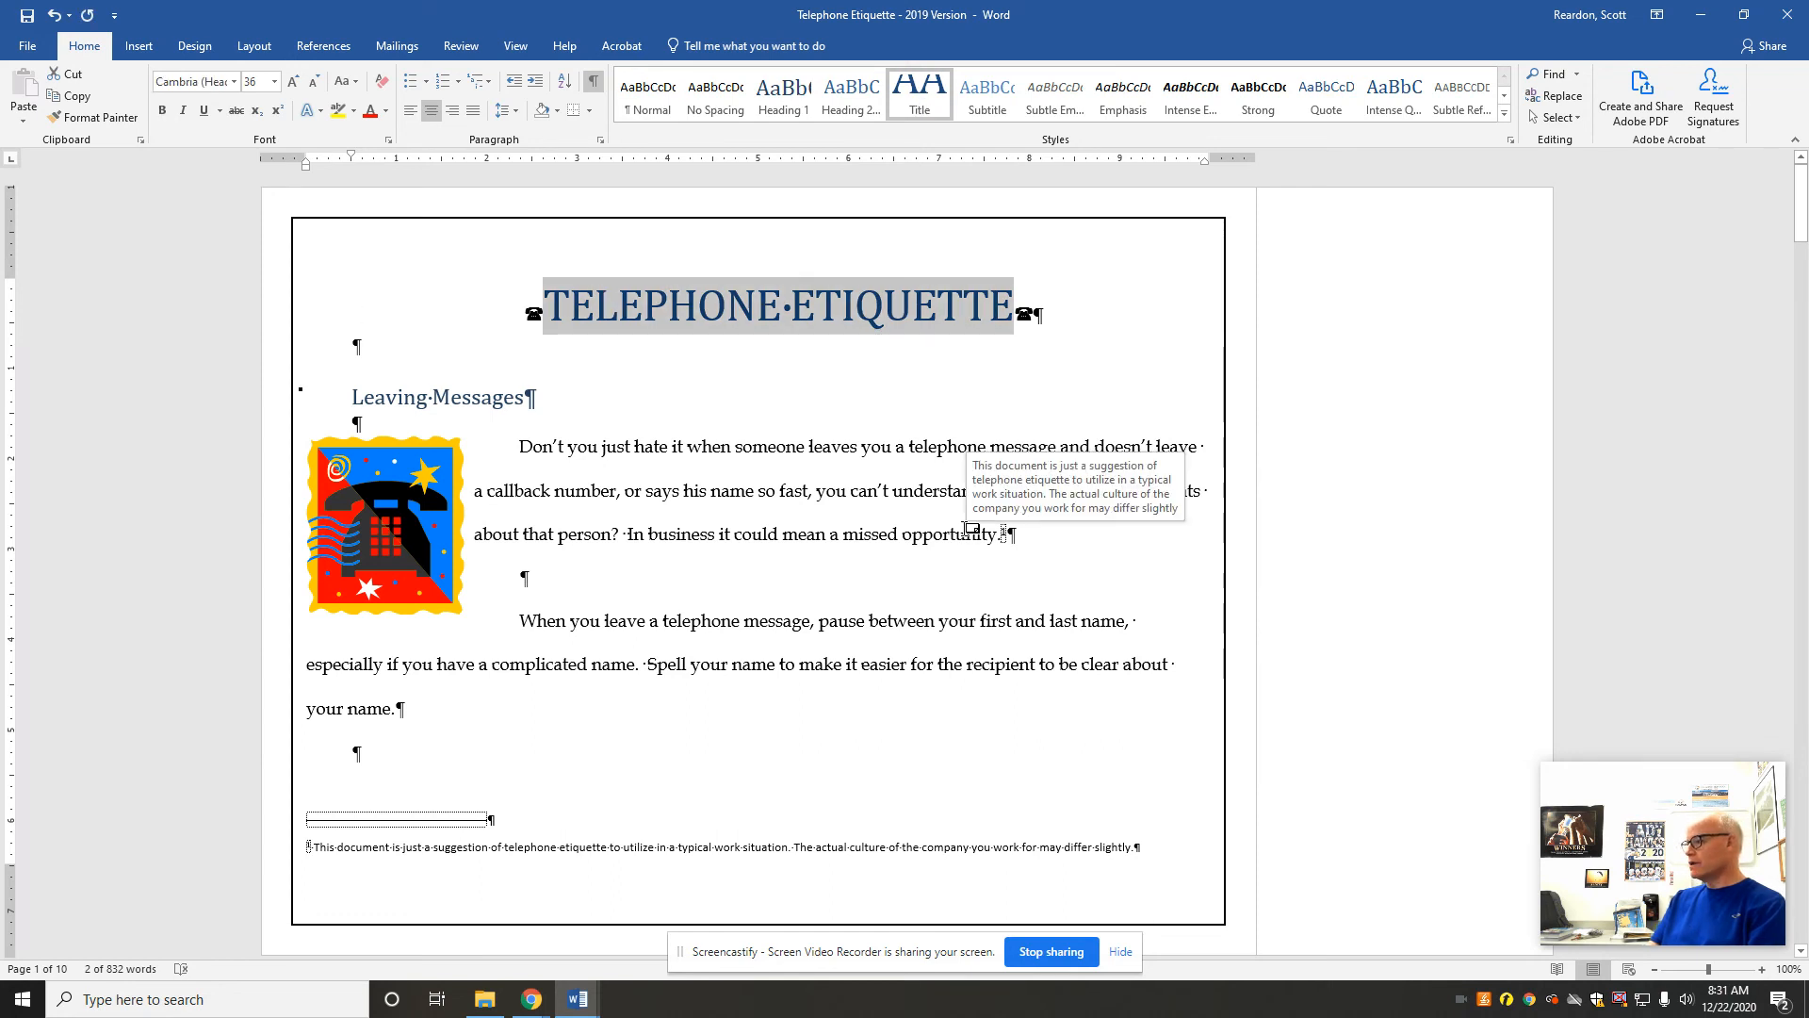
Step: Insert a page break directly before the Works Cited heading and check the pages around it
left_click_drag(1801, 203, 1698, 792)
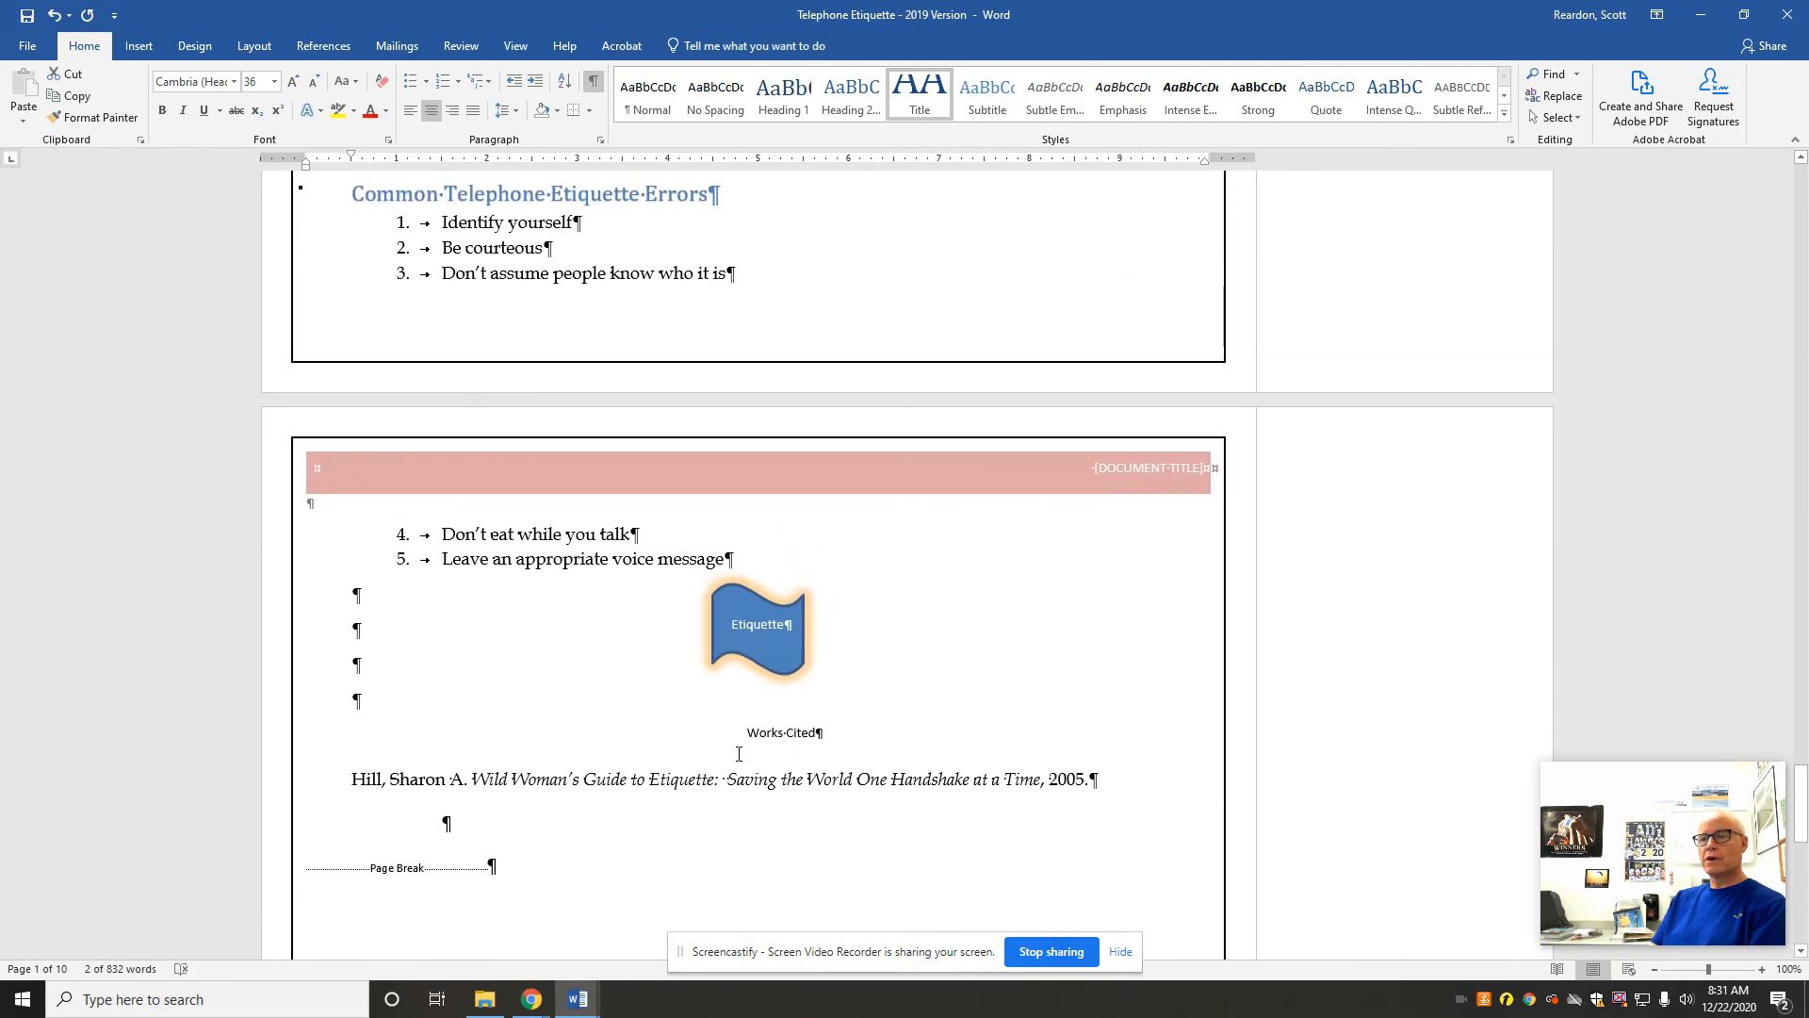
left_click(748, 732)
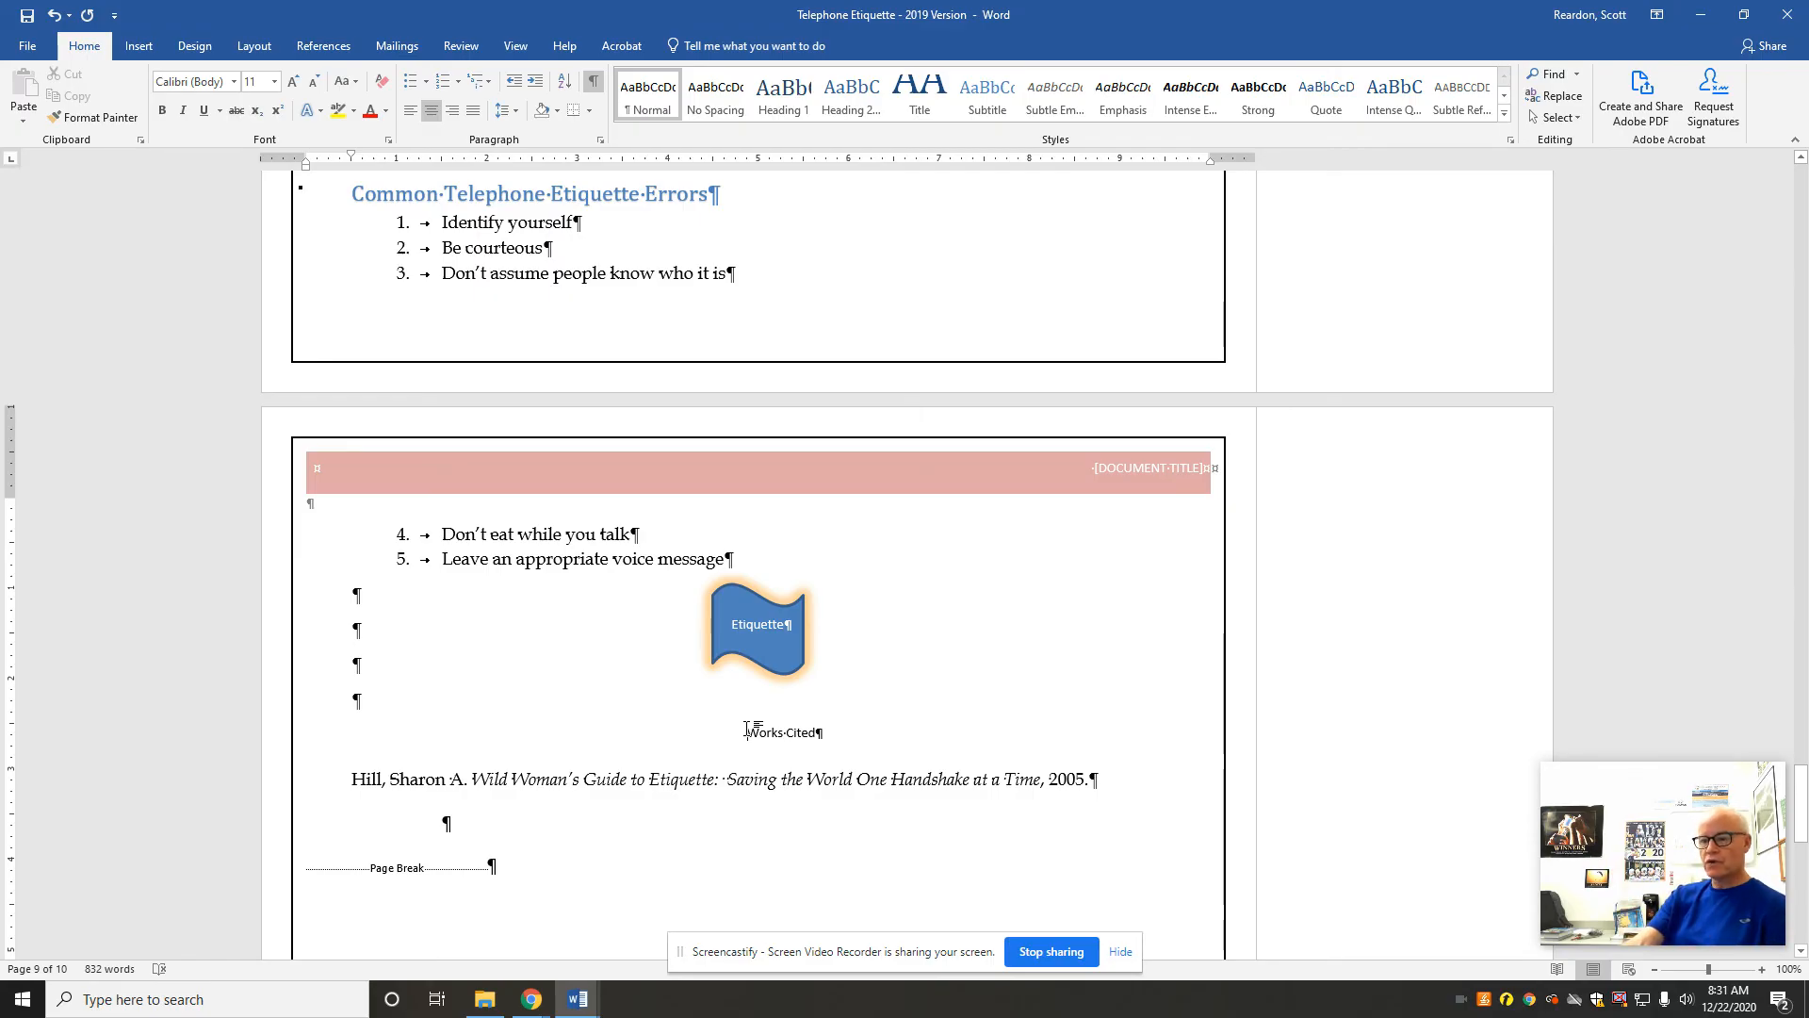
key("ctrl+Return")
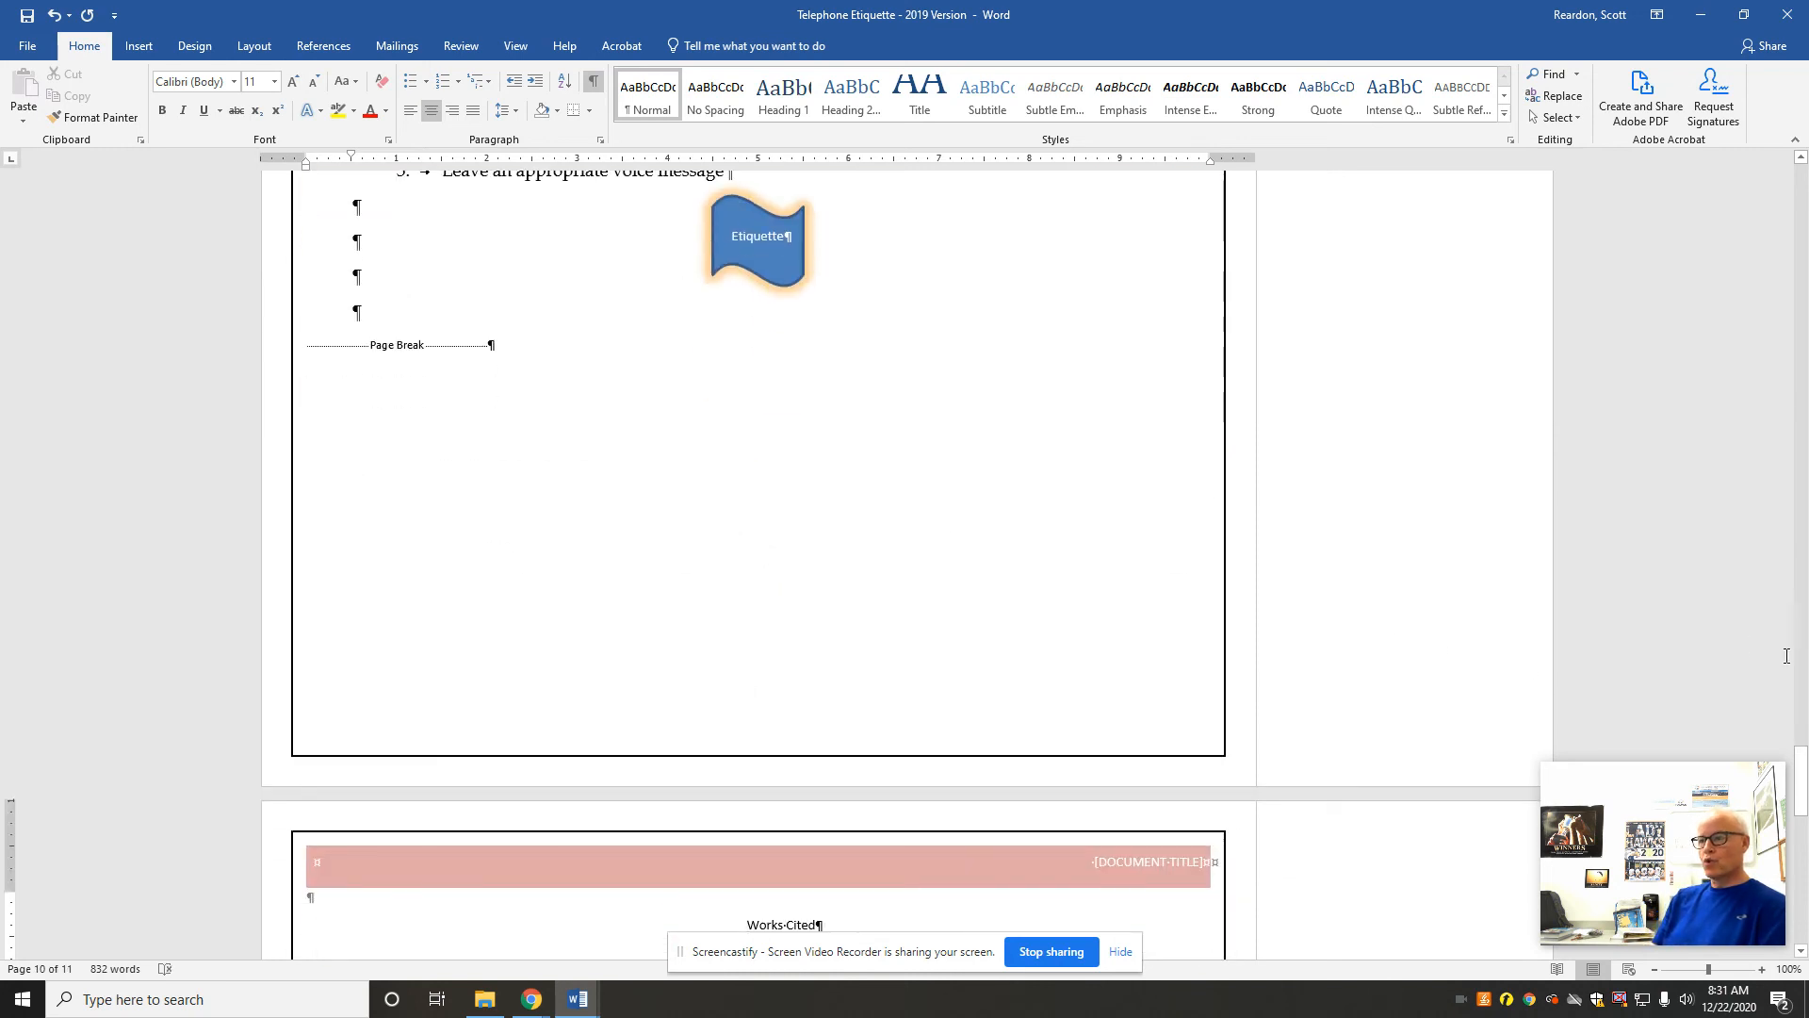
mouse_move(1801, 779)
left_mouse_down()
mouse_move(1802, 816)
mouse_move(1803, 787)
left_mouse_up()
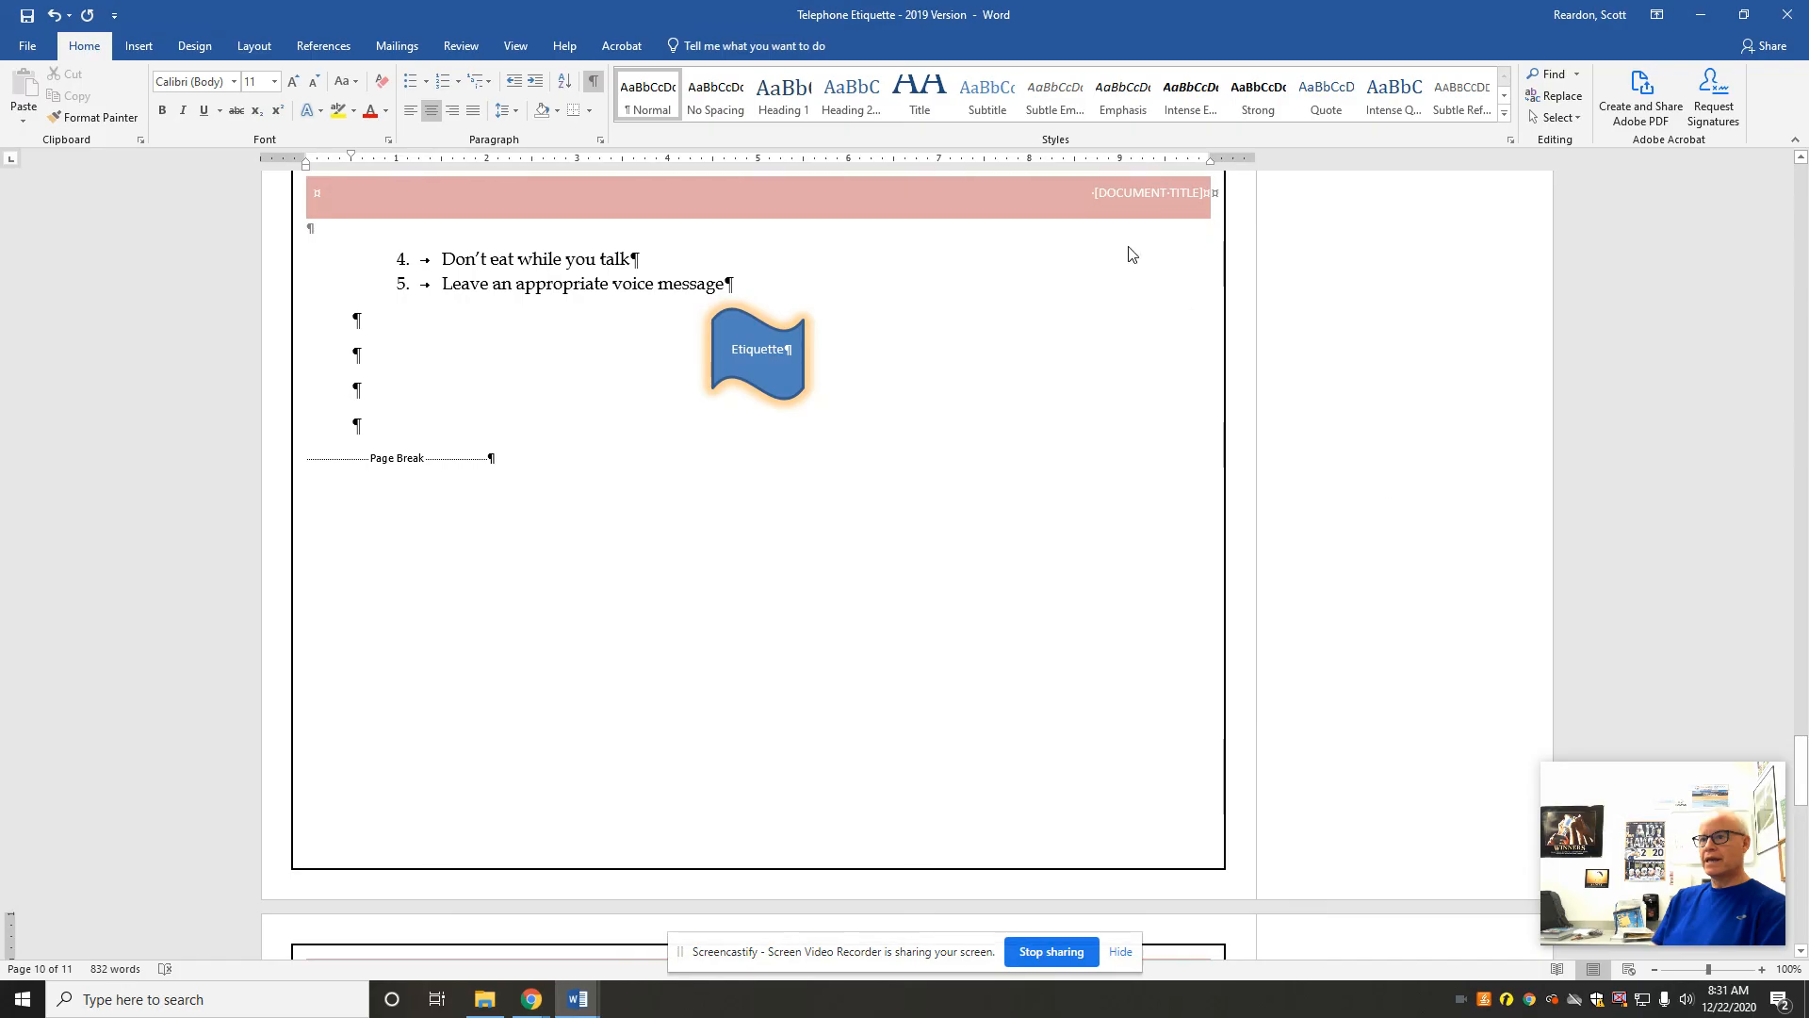
left_click(382, 470)
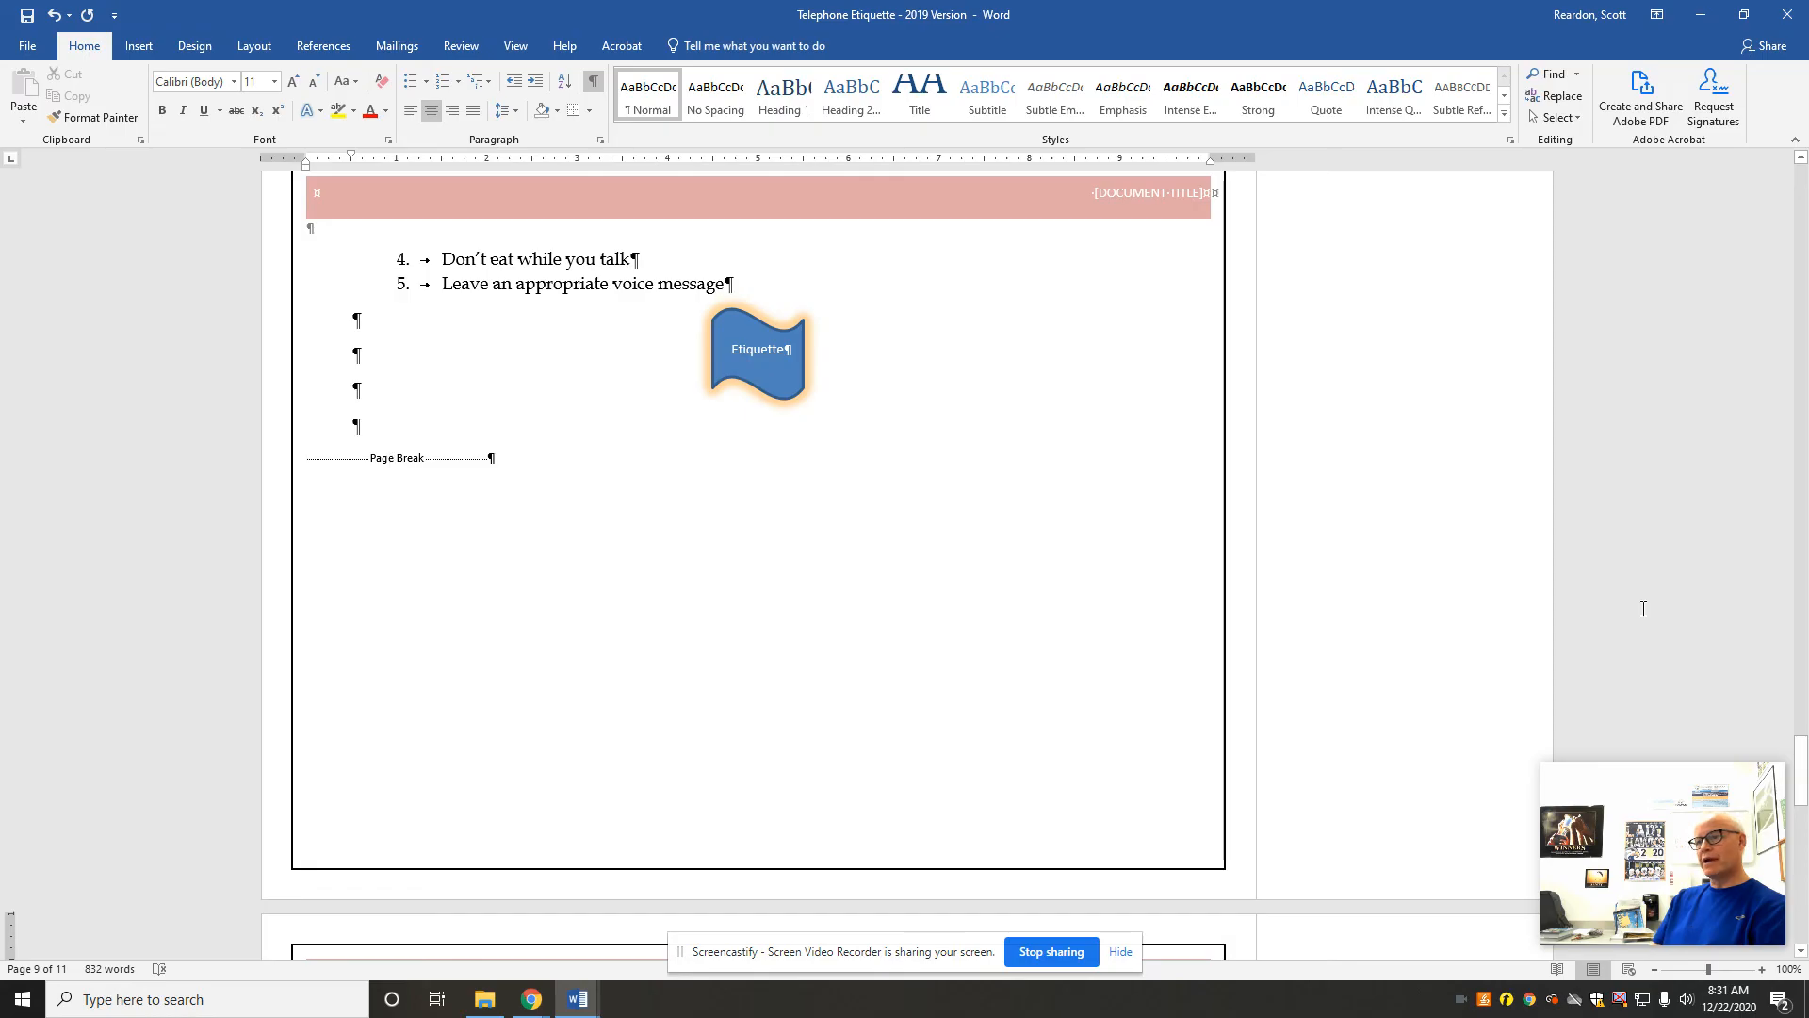
left_click_drag(1801, 782, 1805, 818)
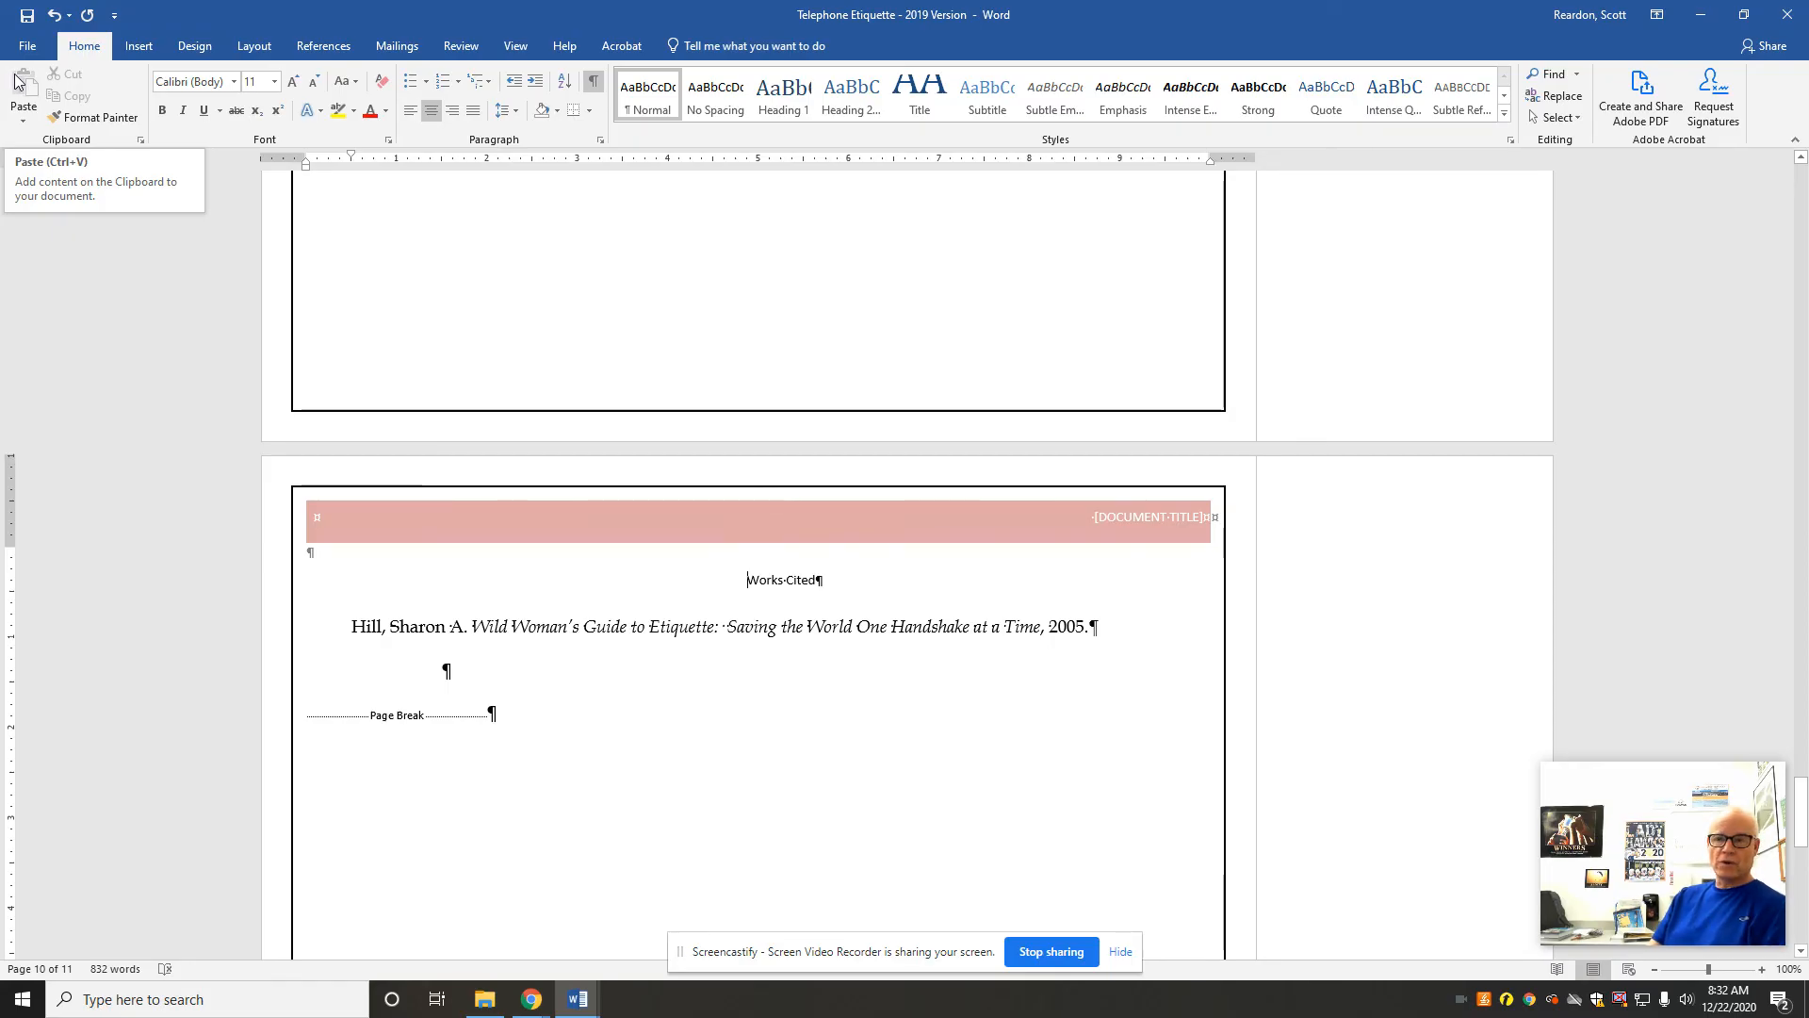
Step: Save the document and publish a PDF copy in the C: Temp folder under the same file name, opening it for review
left_click(27, 17)
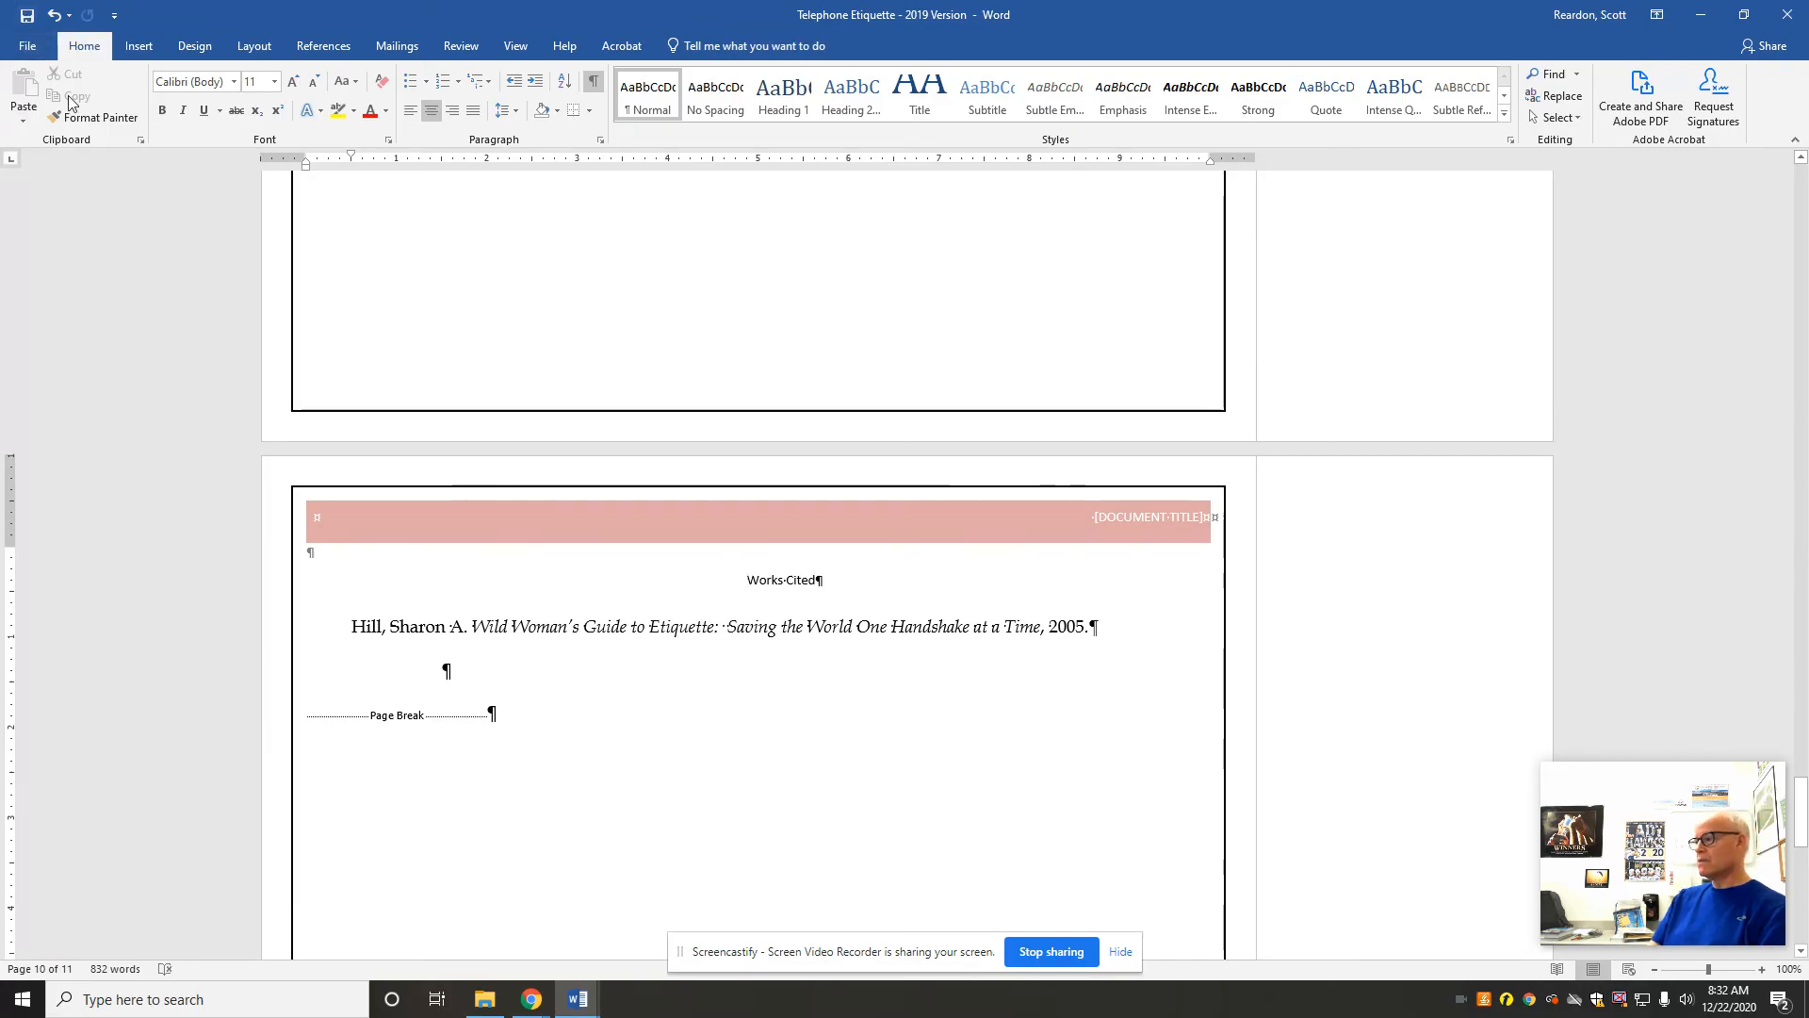
left_click(26, 51)
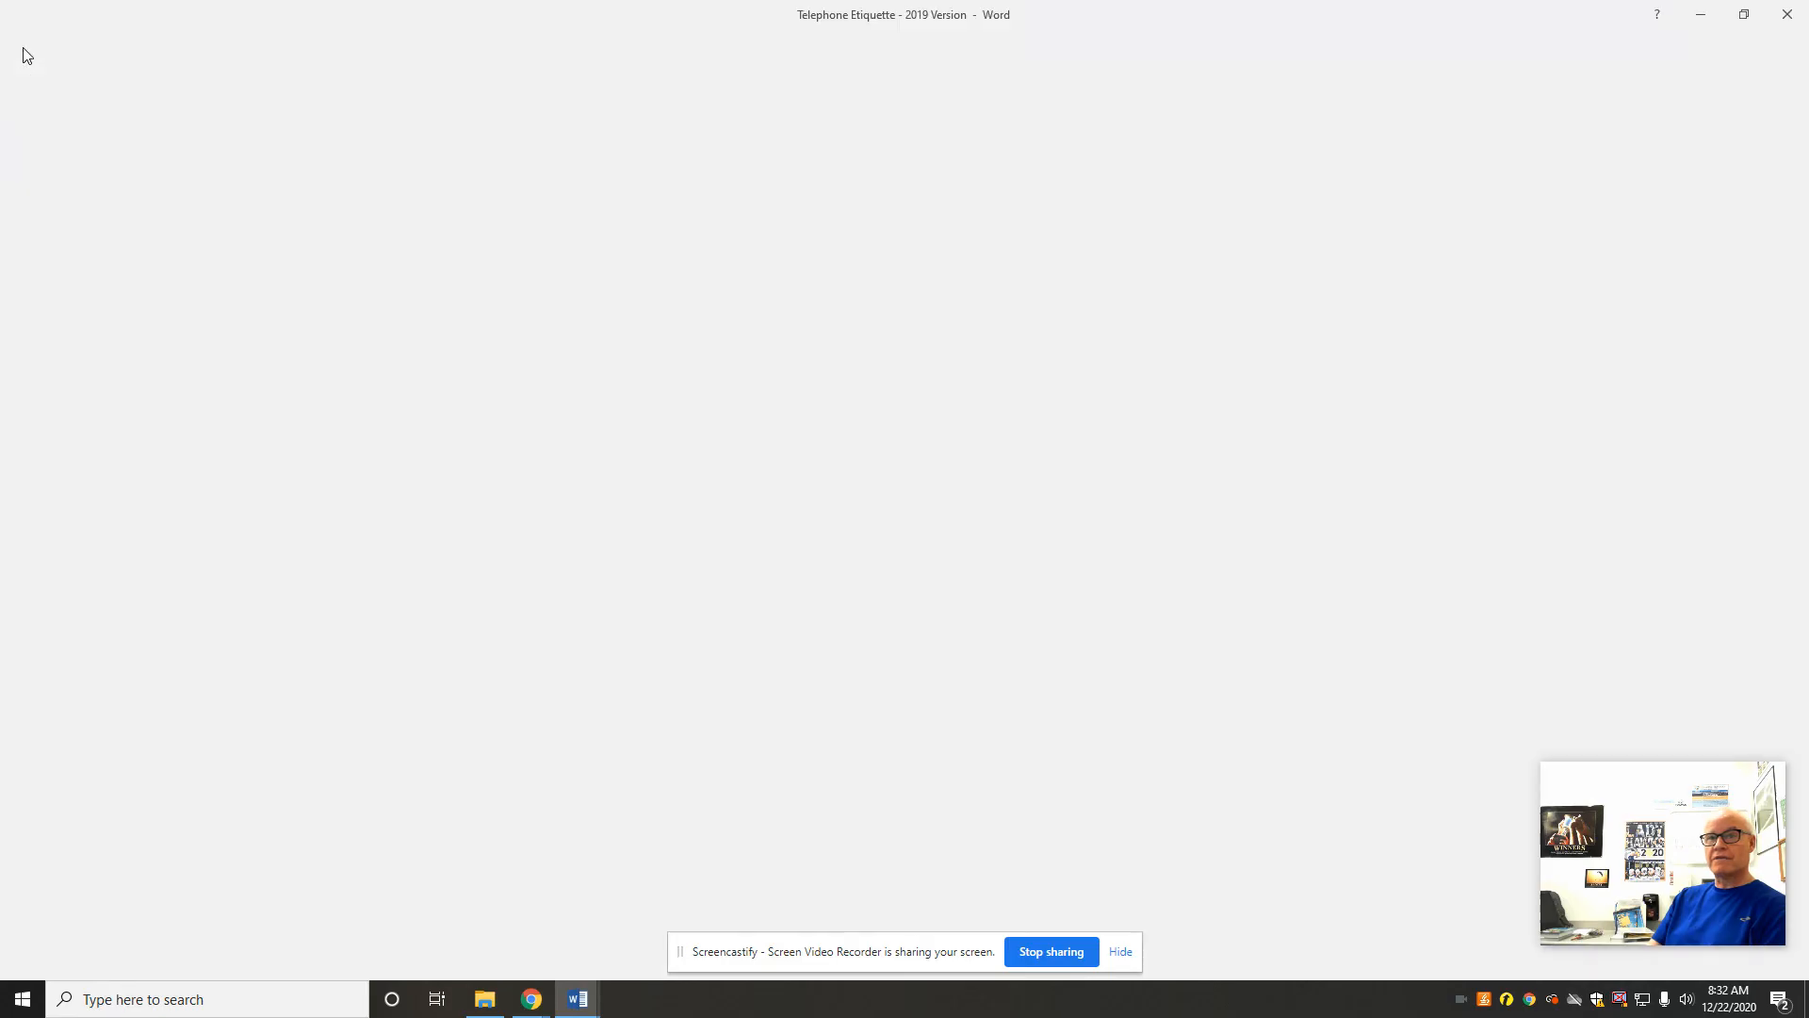
left_click(37, 235)
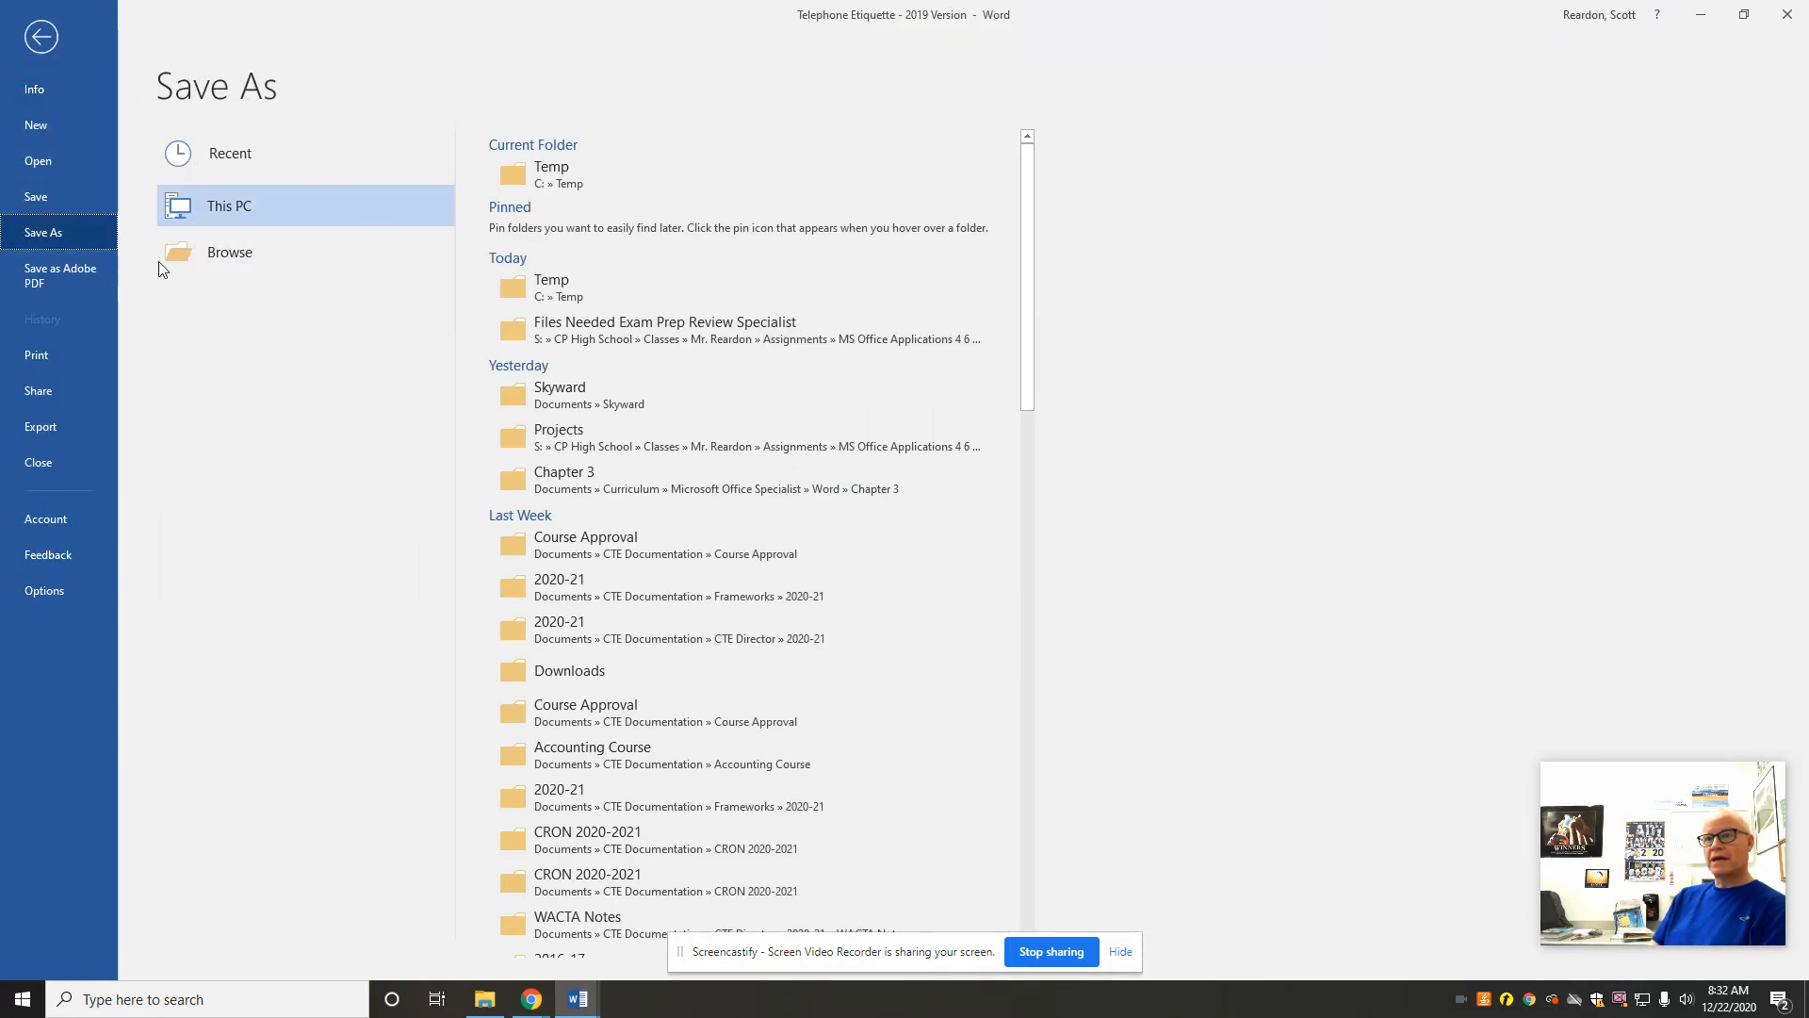
left_click(541, 175)
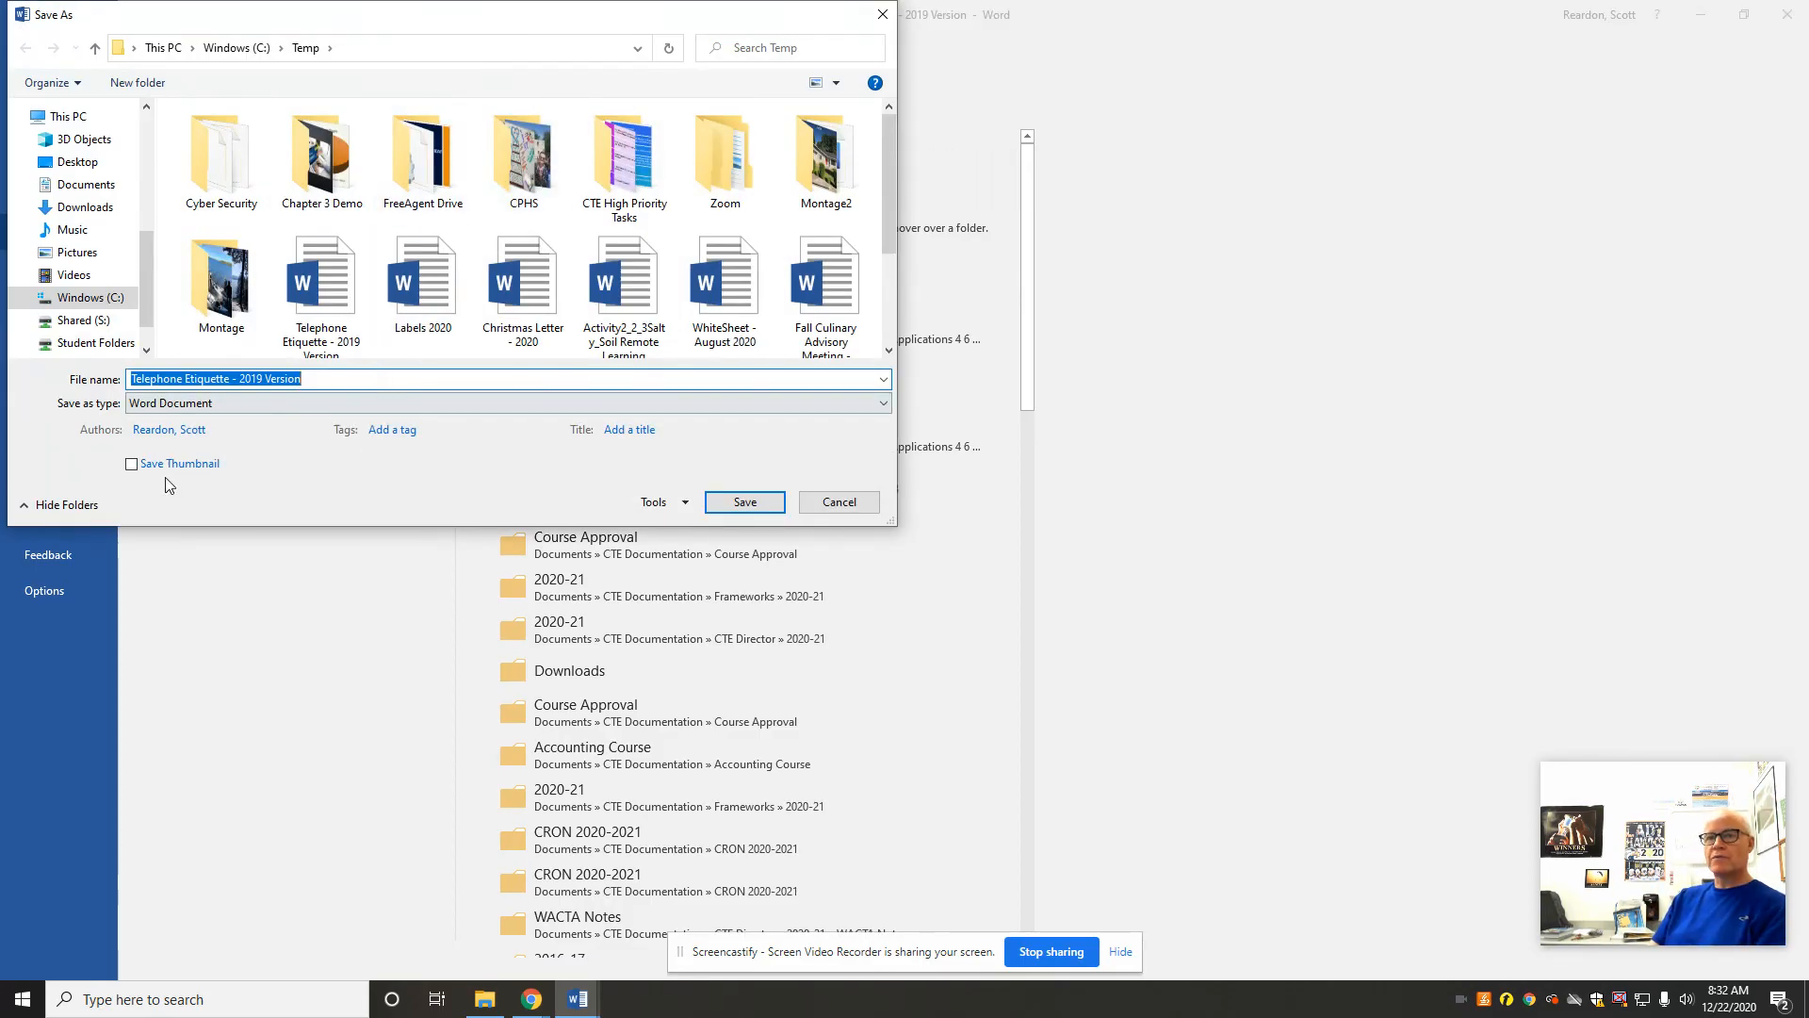
left_click(225, 402)
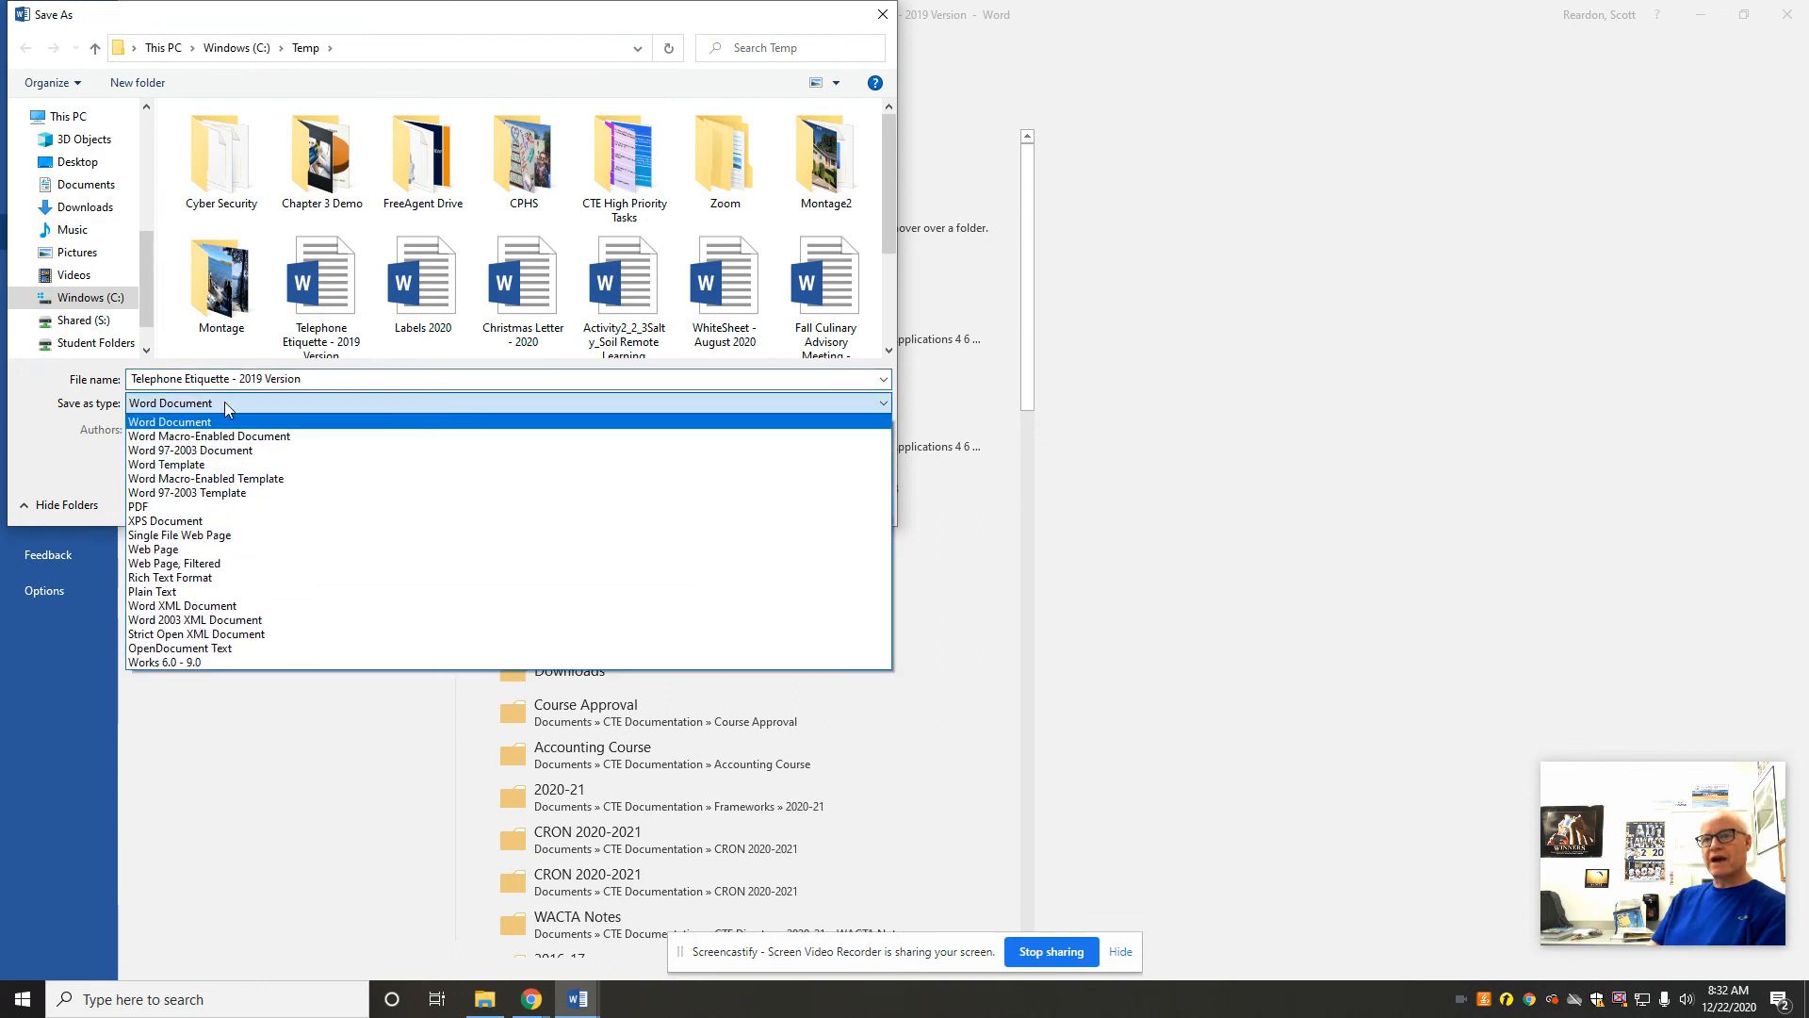
left_click(155, 514)
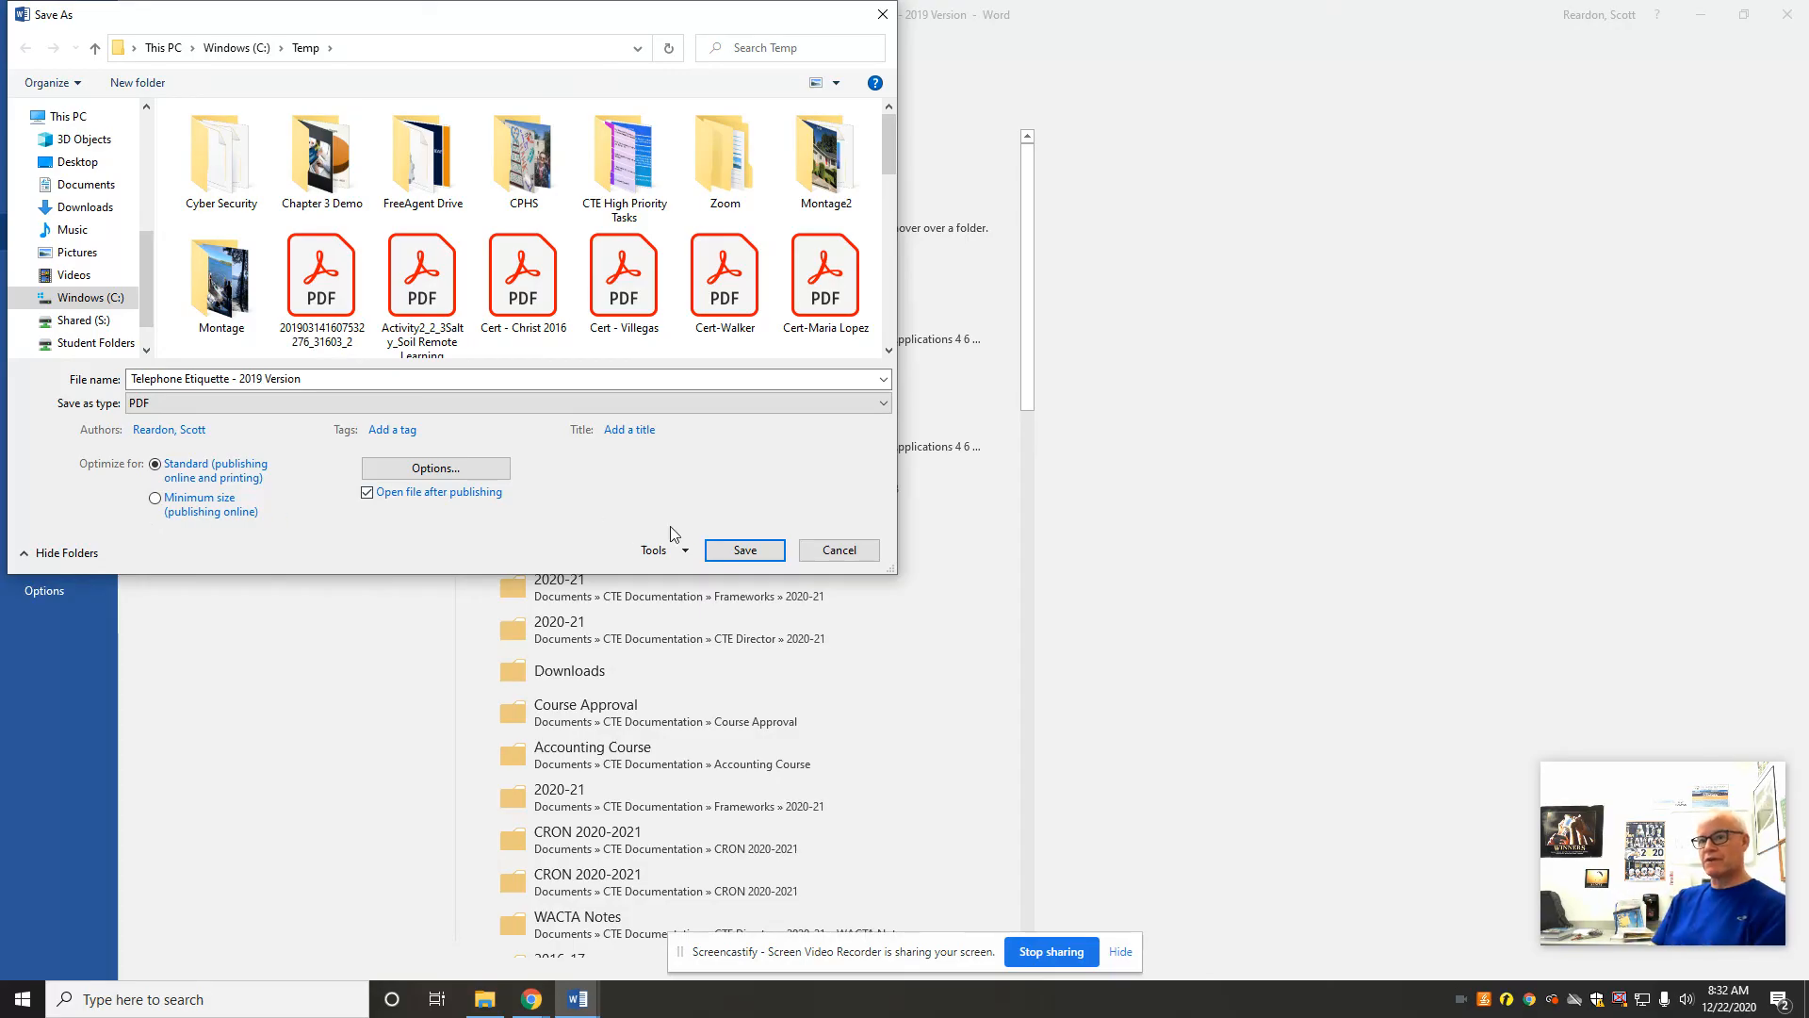
left_click(744, 552)
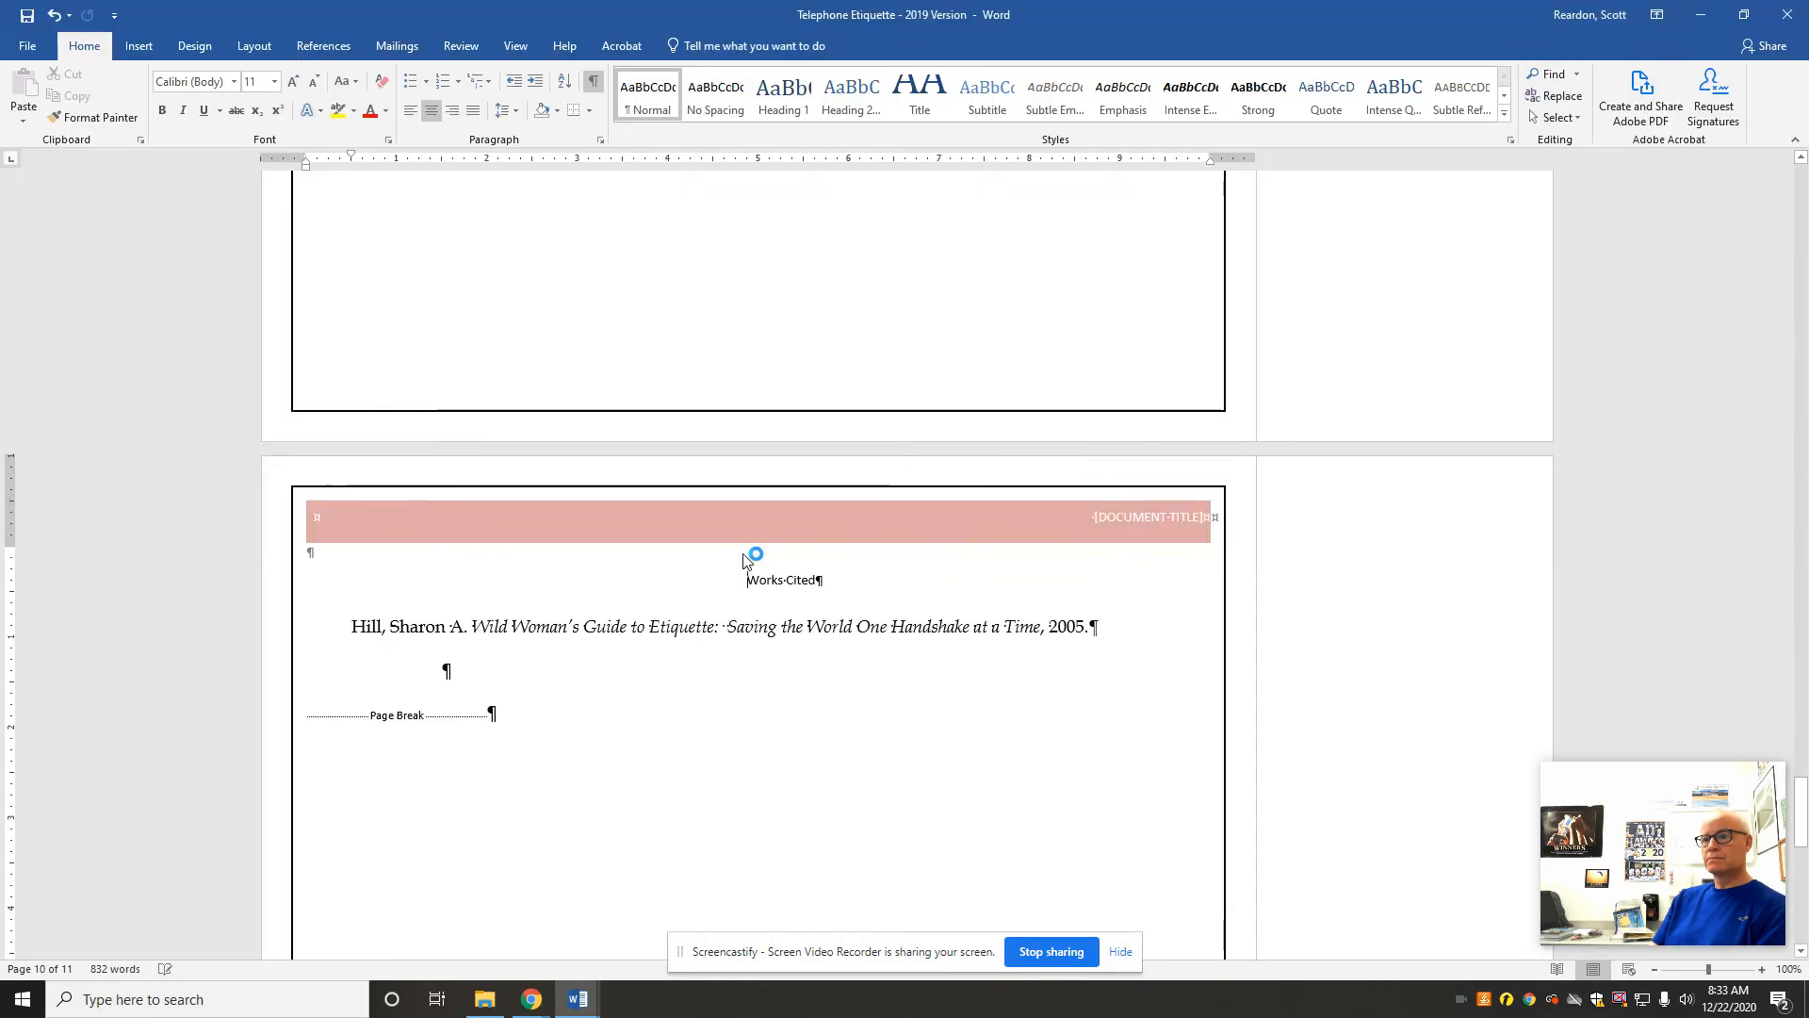
left_click(1145, 348)
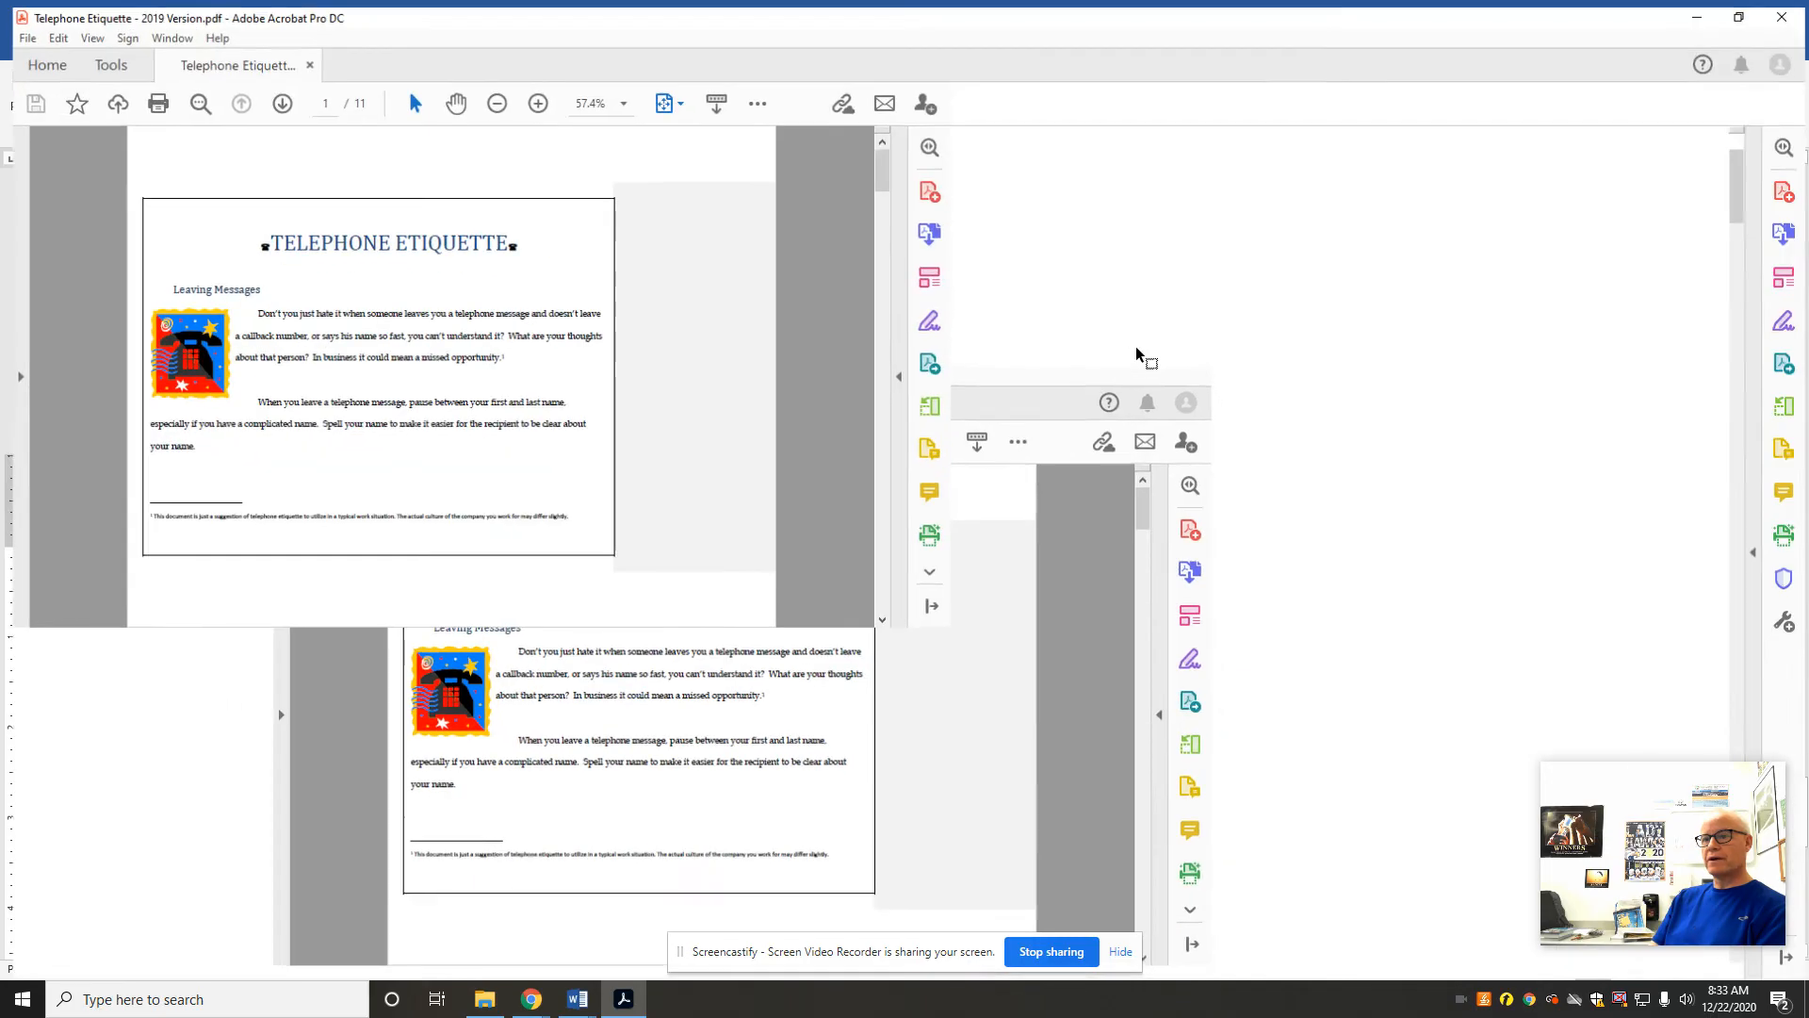
left_click_drag(1740, 174, 1712, 226)
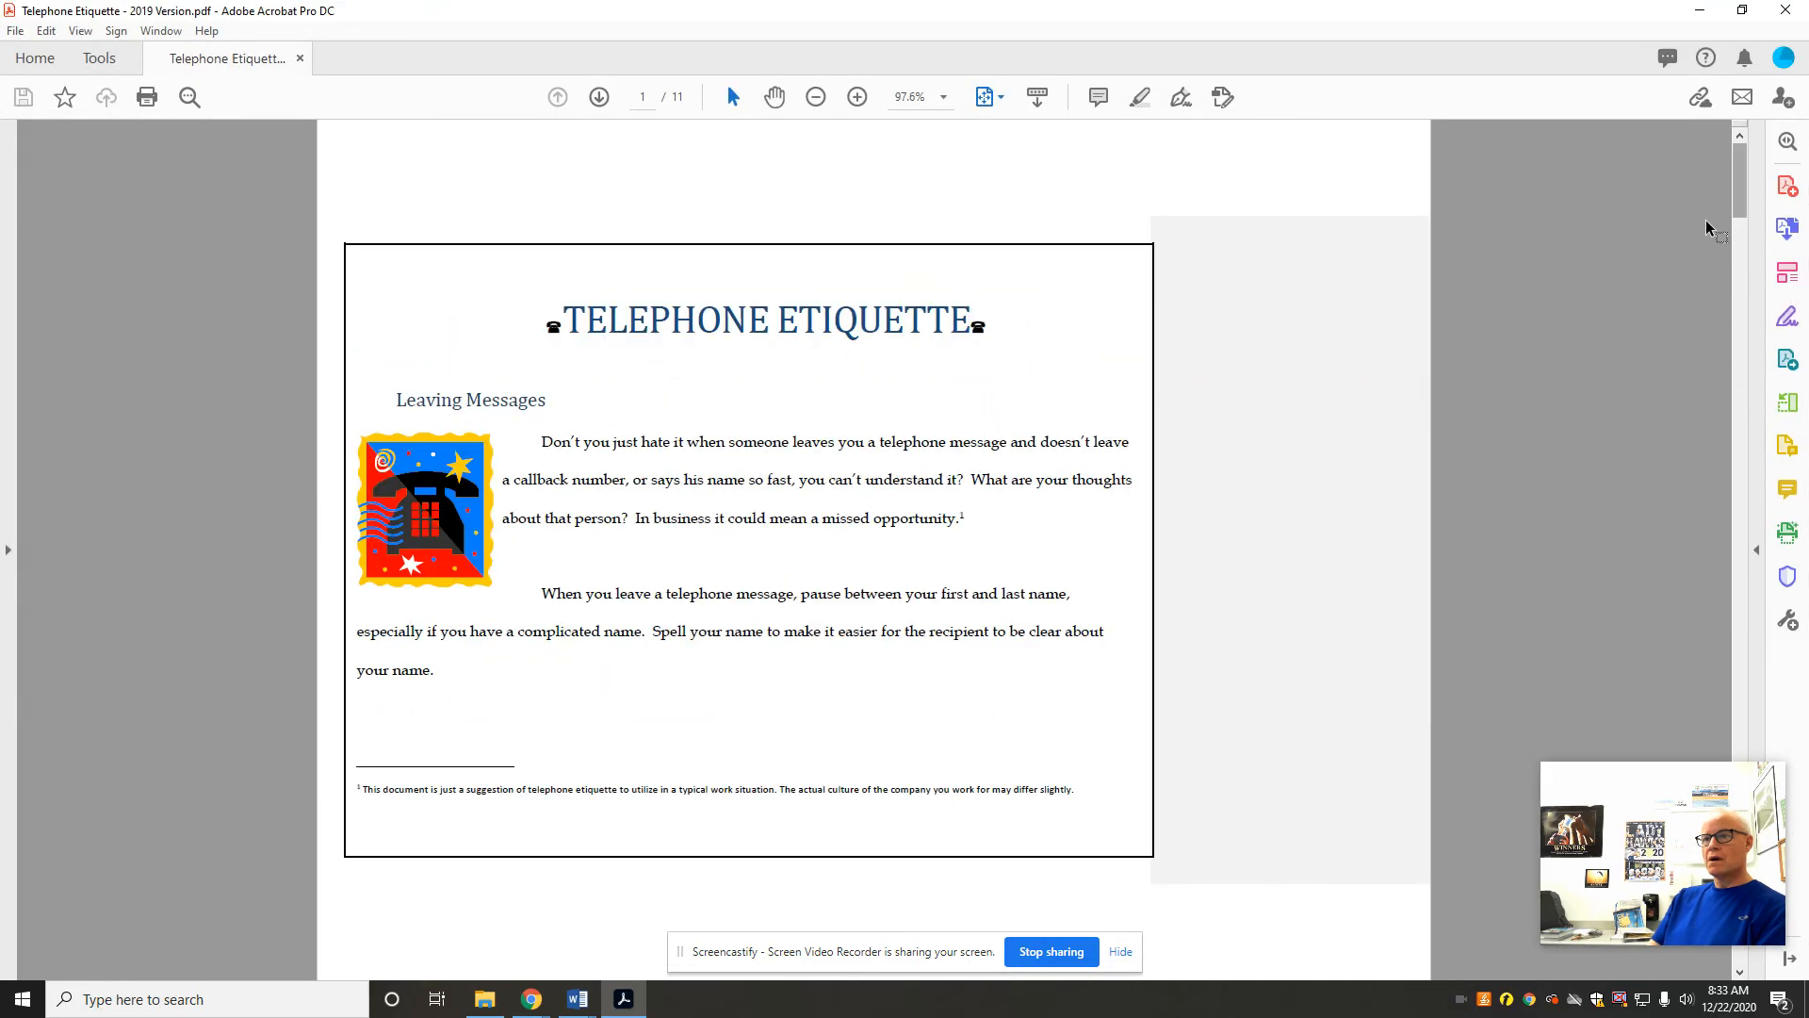